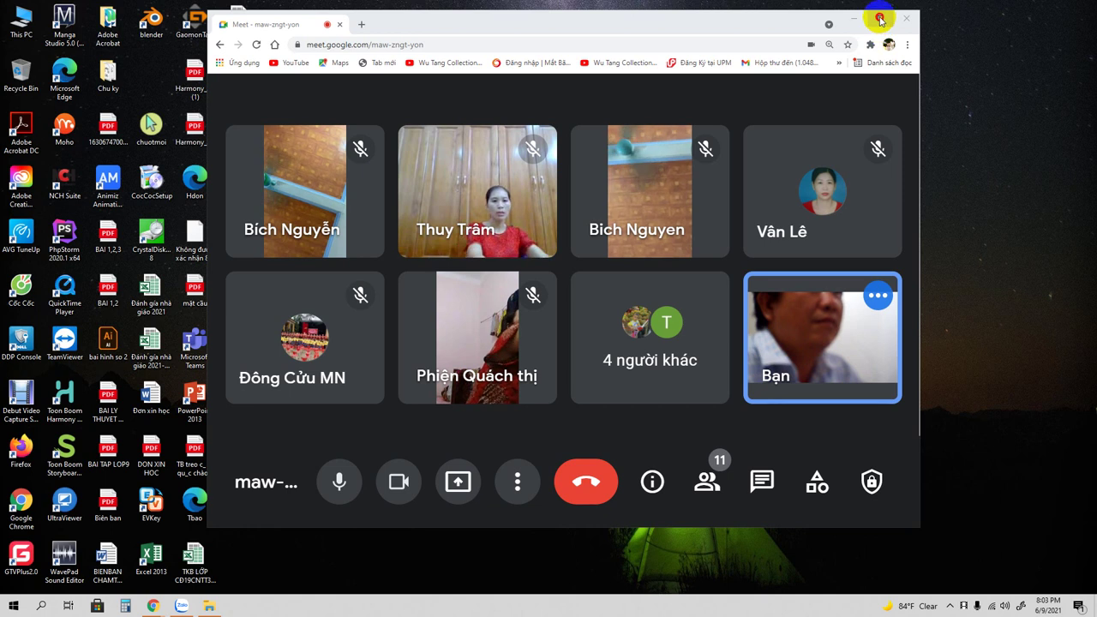
- Maximize the Chrome window showing the Google Meet call
left_click(879, 18)
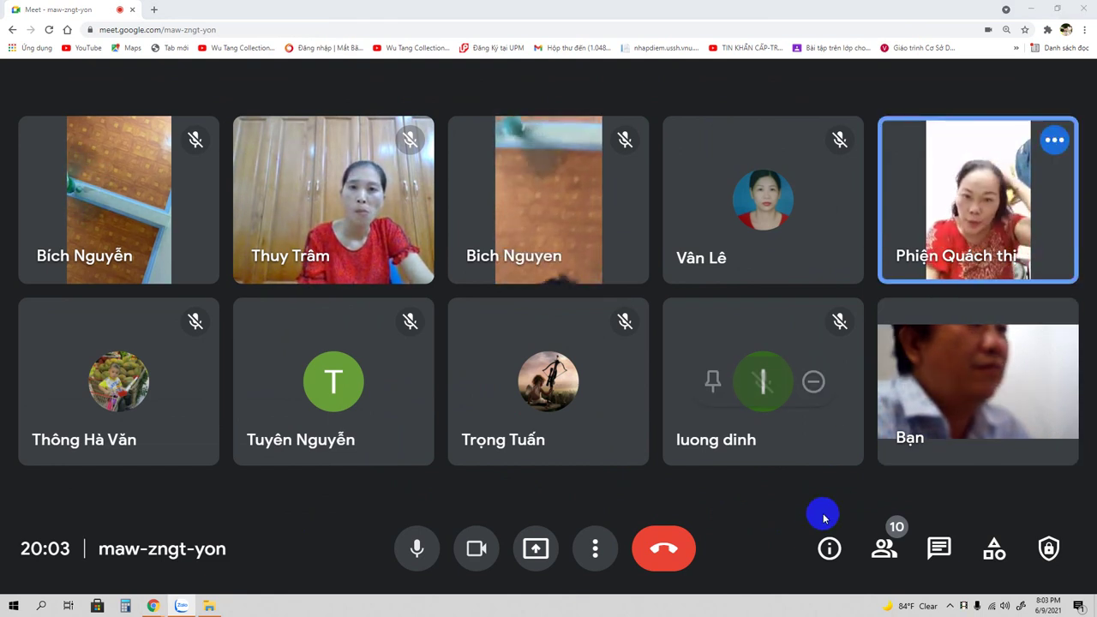
mouse_move(977, 381)
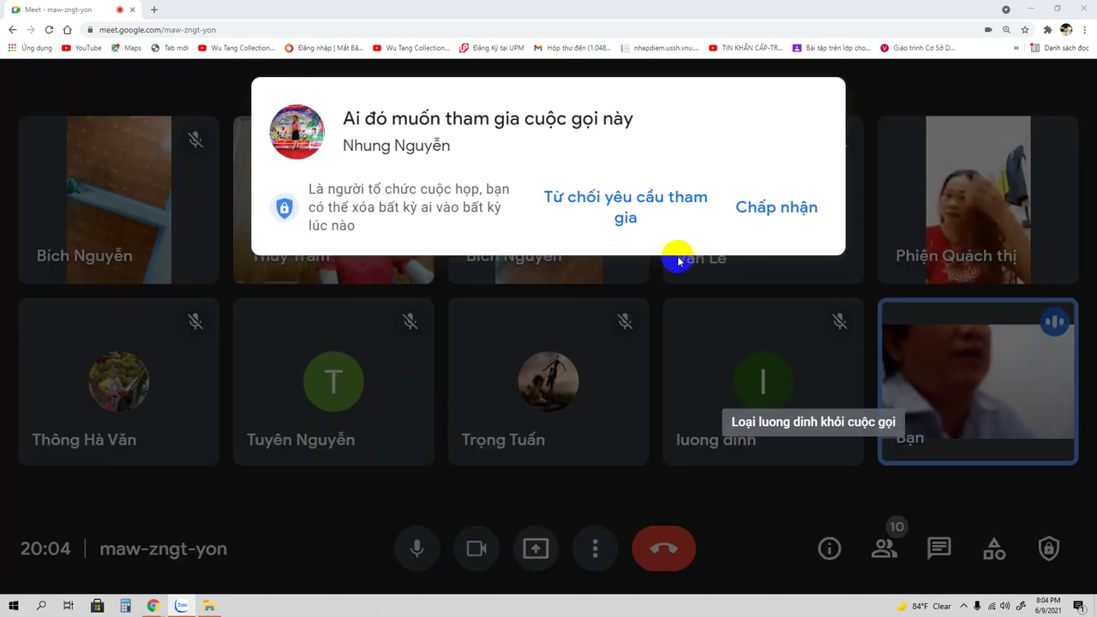
- Admit the guest waiting to join the call
left_click(783, 214)
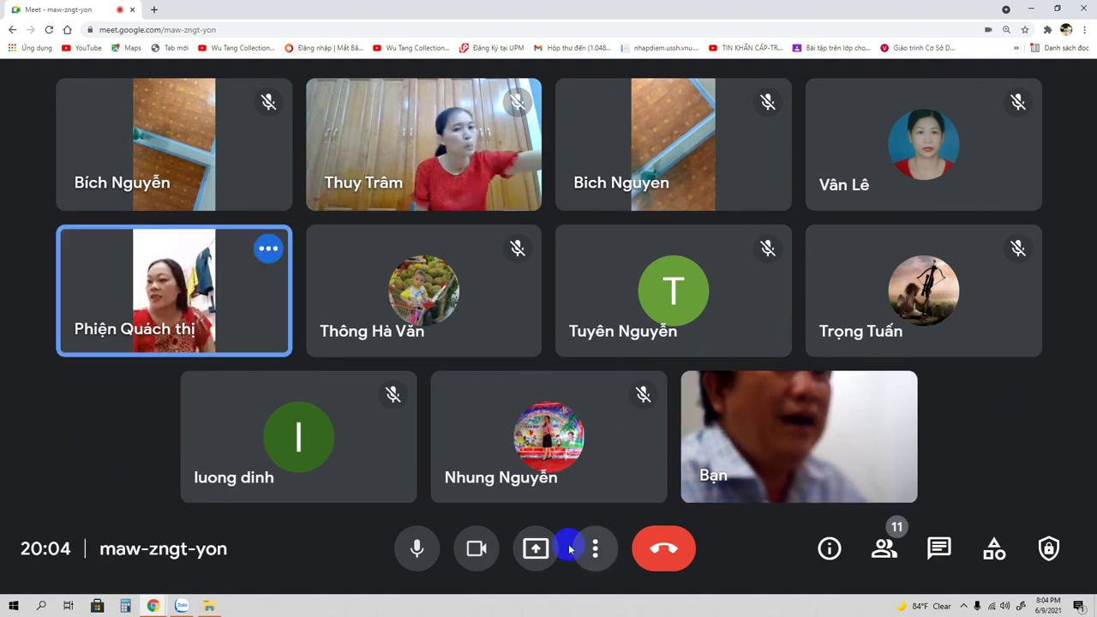
- Bring up the Present now (Trình bày) options
left_click(536, 550)
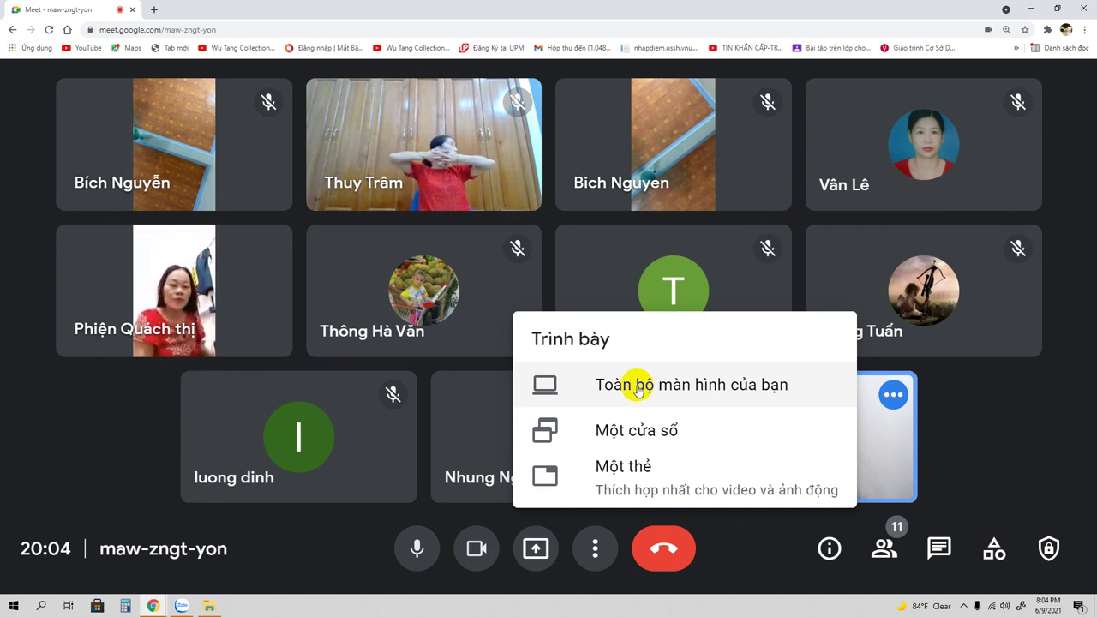
- Present your entire screen, choosing Màn hình 1
left_click(638, 391)
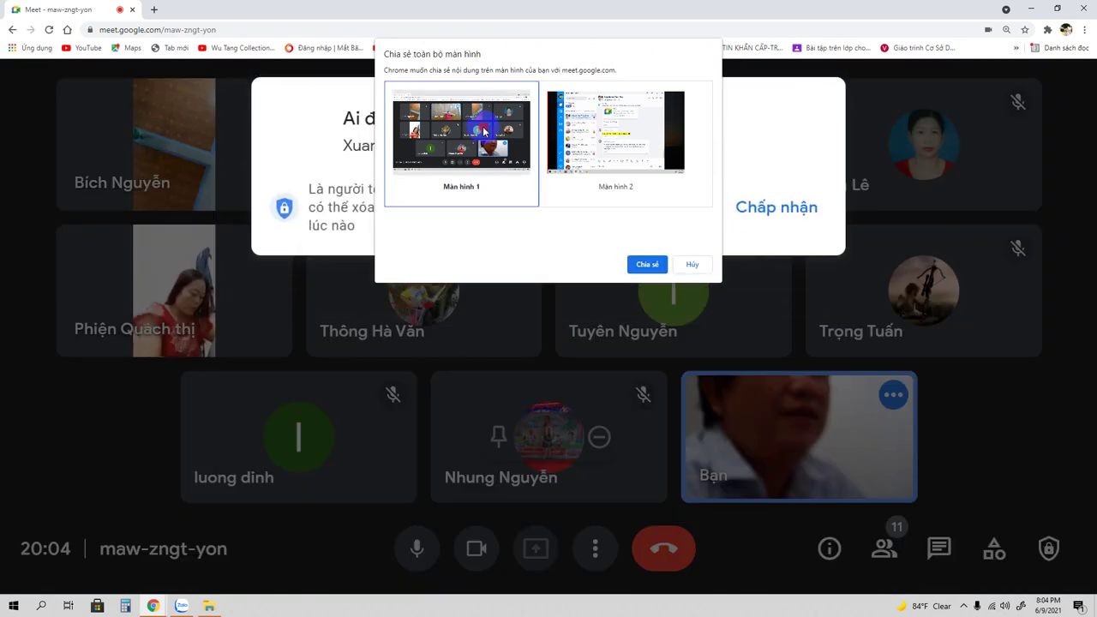
left_click(644, 266)
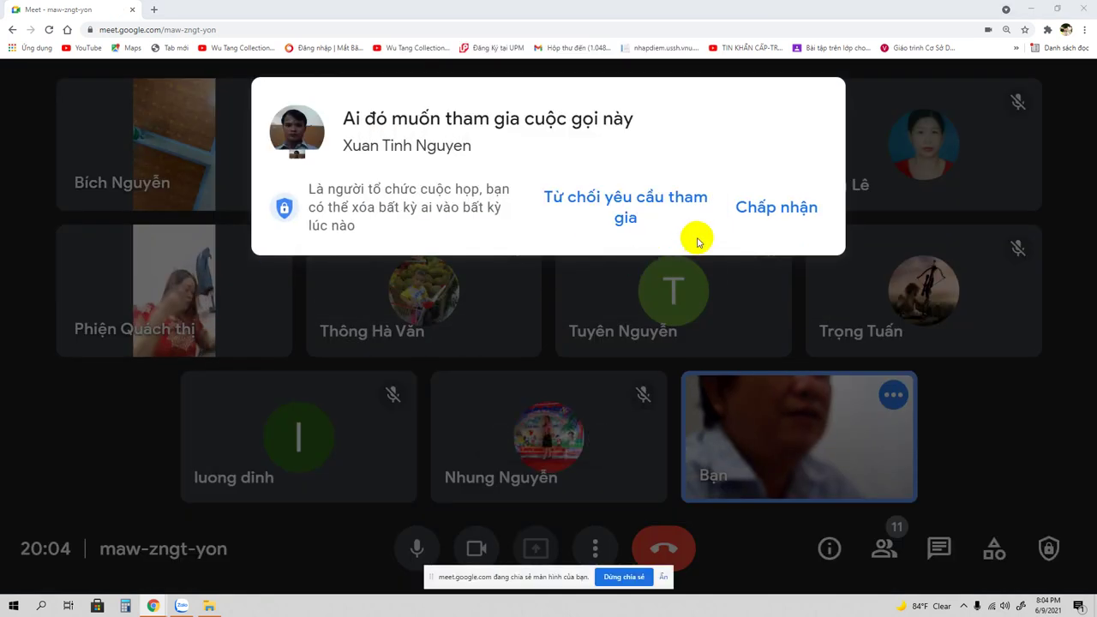
- Admit the next guest, dismiss the sharing warning, and show the People list
left_click(766, 208)
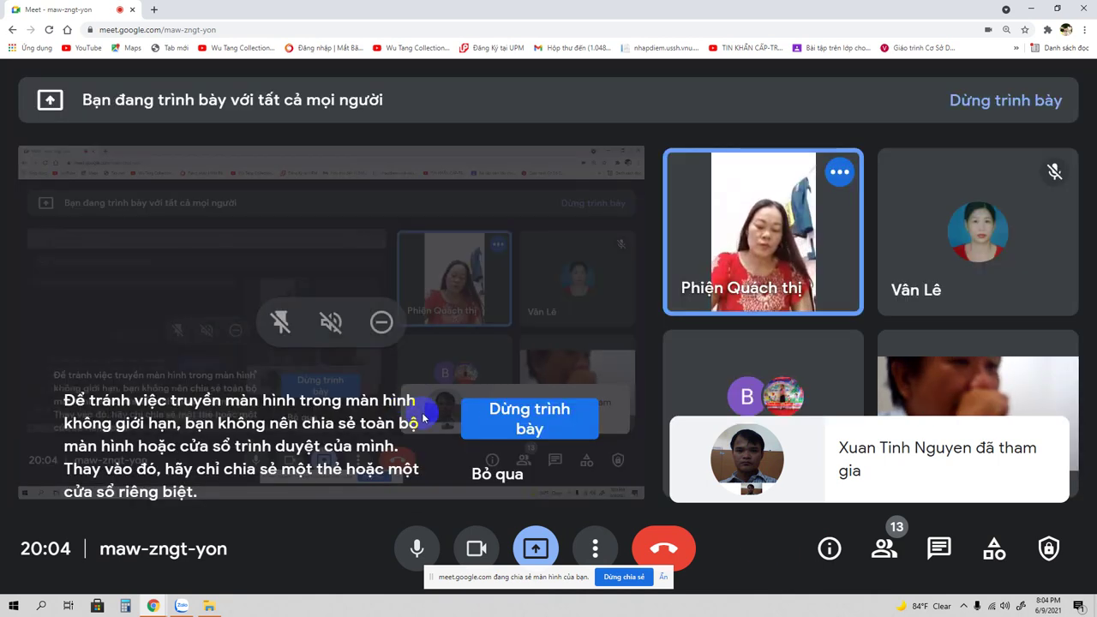
left_click(487, 474)
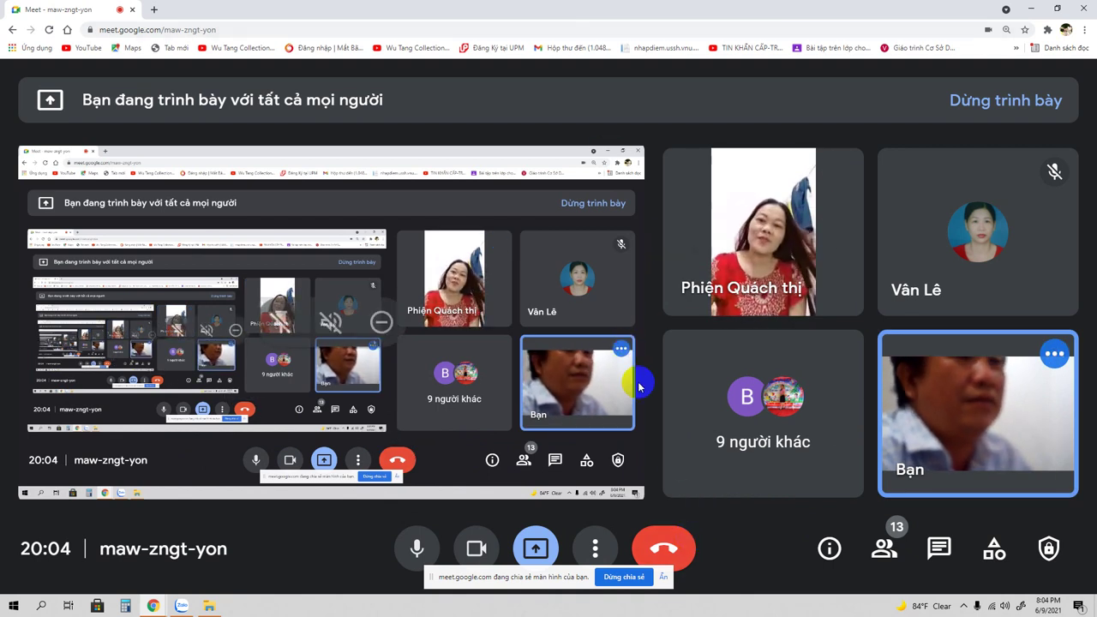
left_click(892, 556)
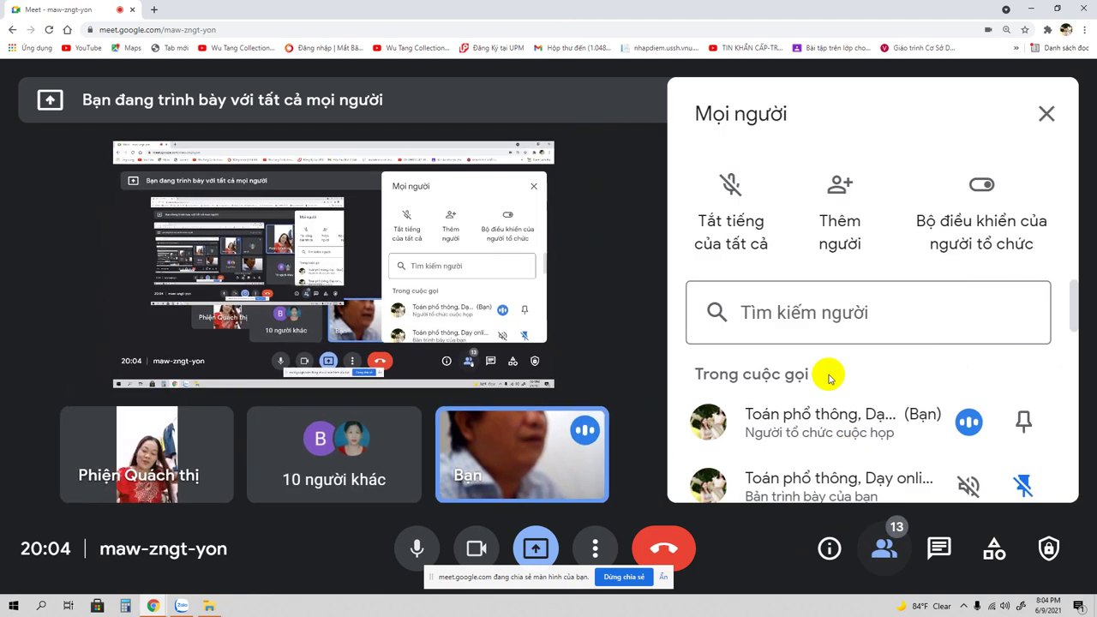
- Close the People panel, then drag the Meet window and maximize it again
scroll(836, 385, "down", 4)
scroll(842, 342, "down", 3)
scroll(842, 341, "down", 3)
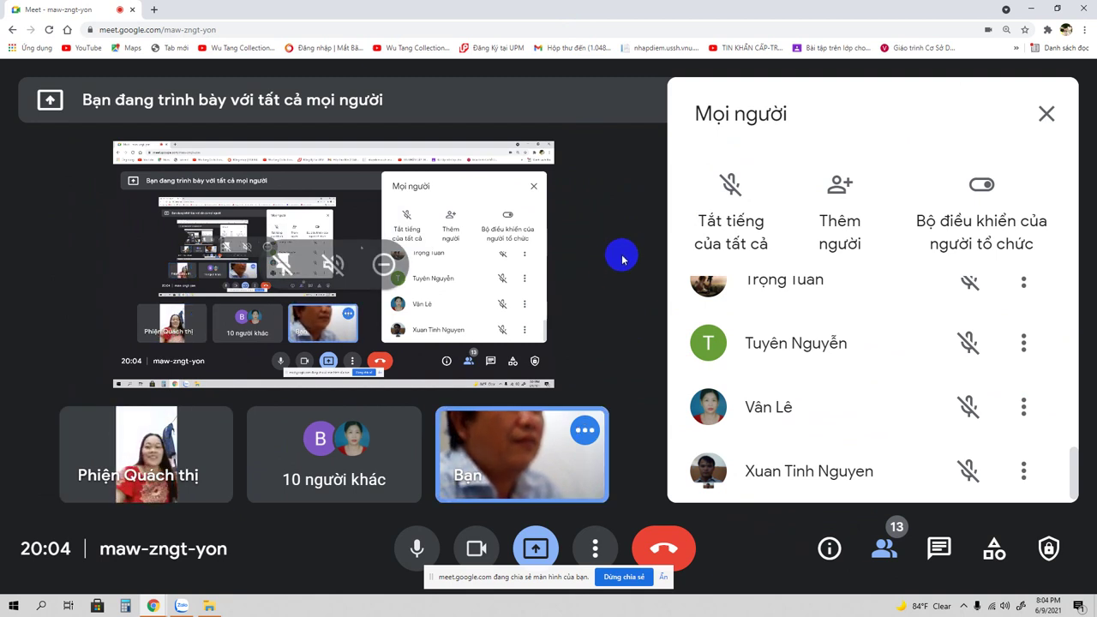
left_click(885, 552)
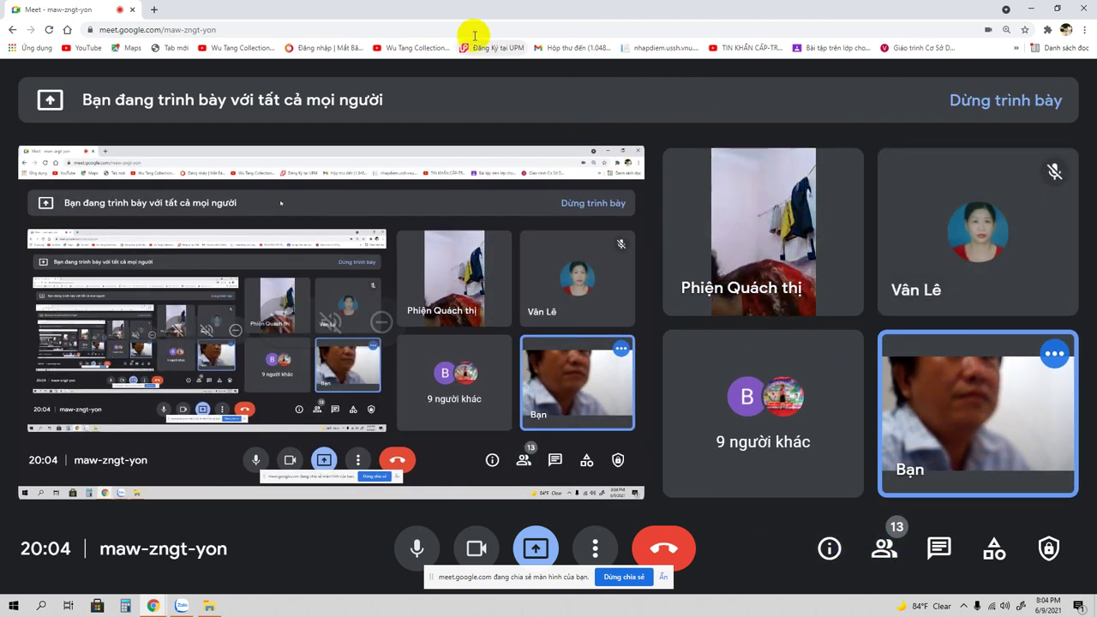
mouse_move(227, 12)
left_mouse_down()
mouse_move(808, 7)
mouse_move(408, 28)
left_mouse_up()
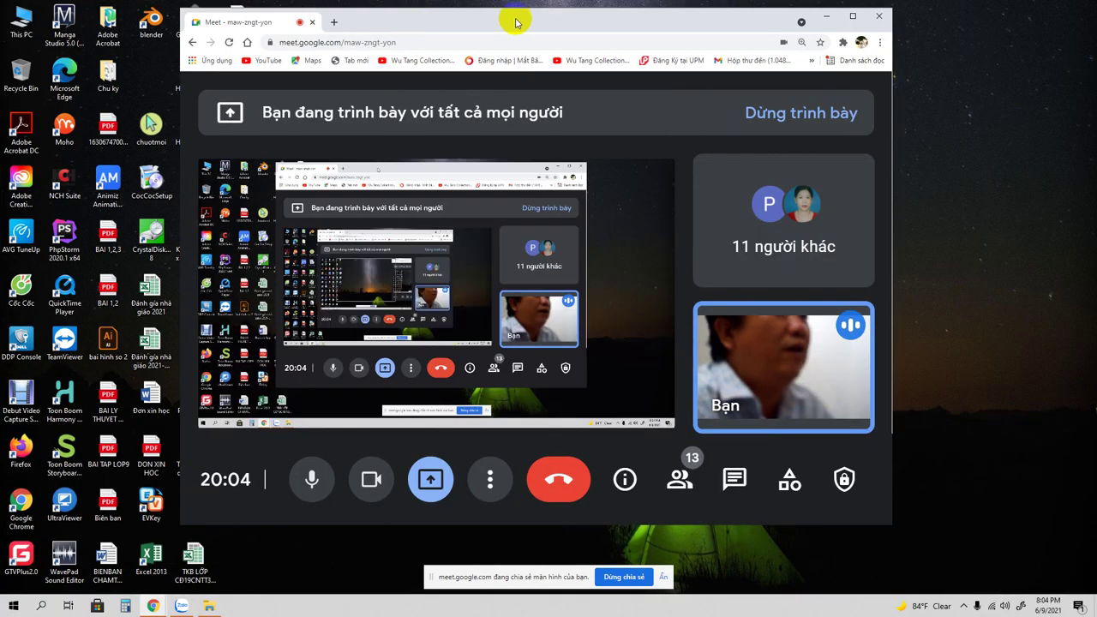
left_click(854, 15)
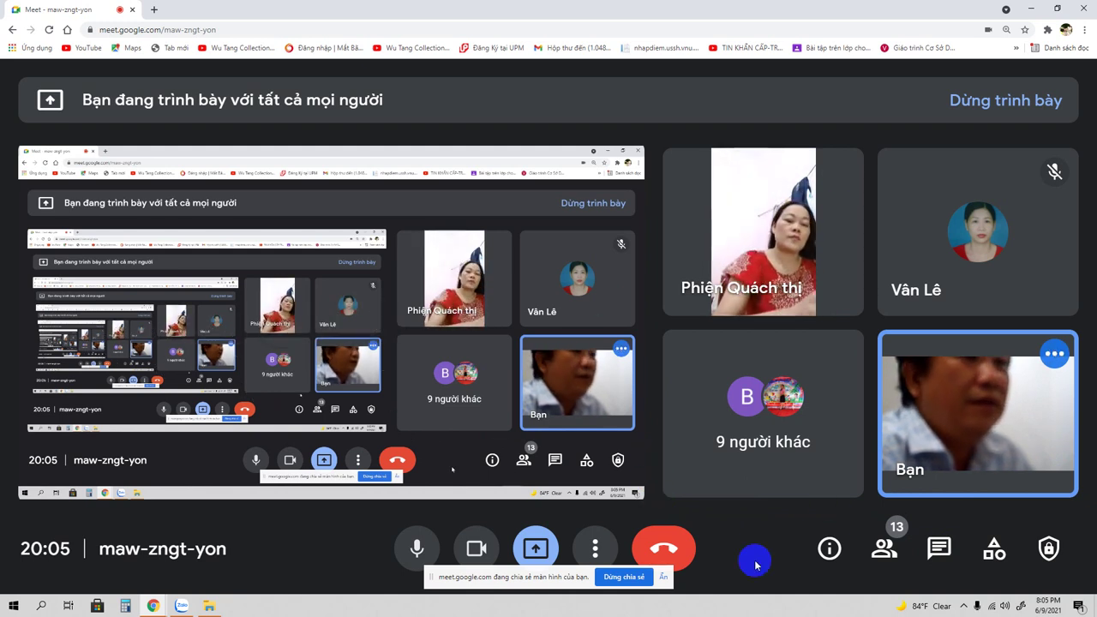
- Open the People list, scroll through it, and accept the pending join request
left_click(883, 549)
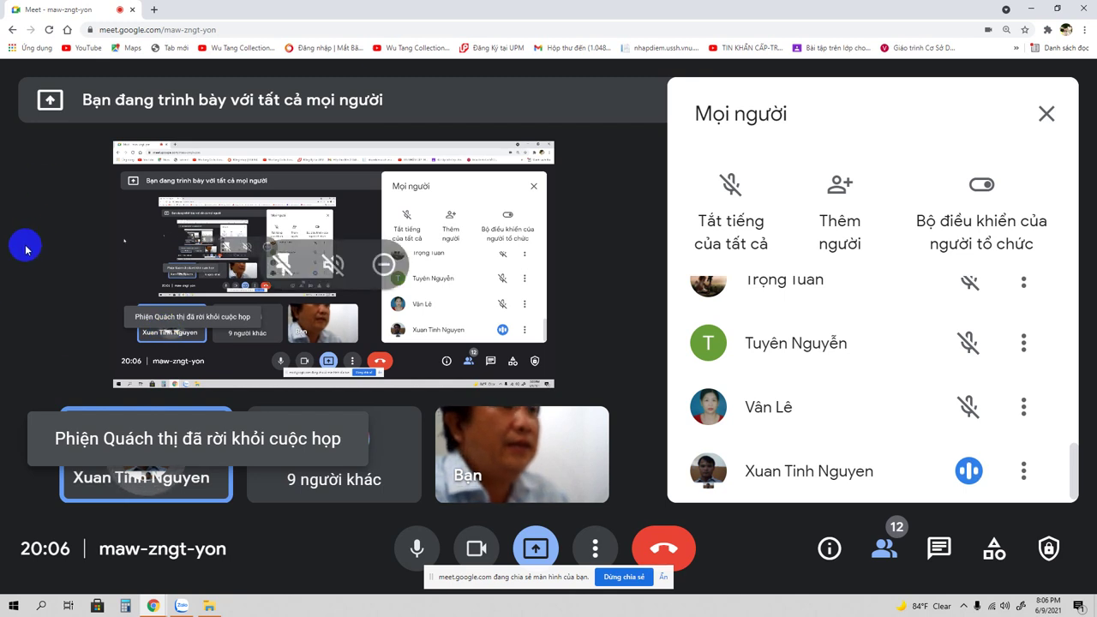
scroll(915, 378, "up", 3)
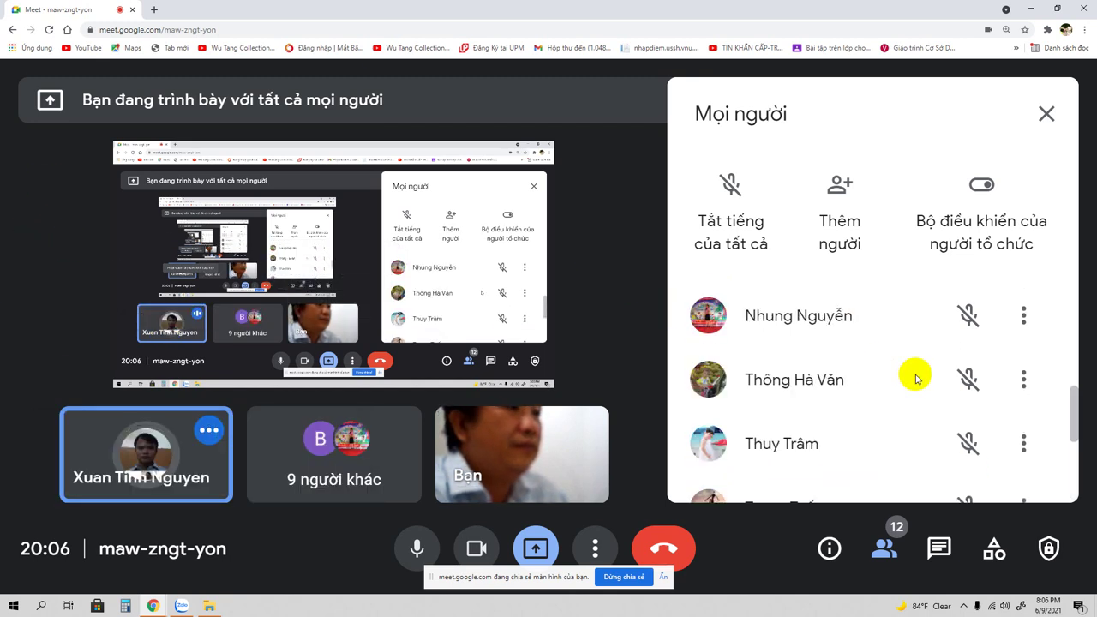
scroll(913, 373, "up", 3)
scroll(912, 374, "up", 3)
left_click(782, 210)
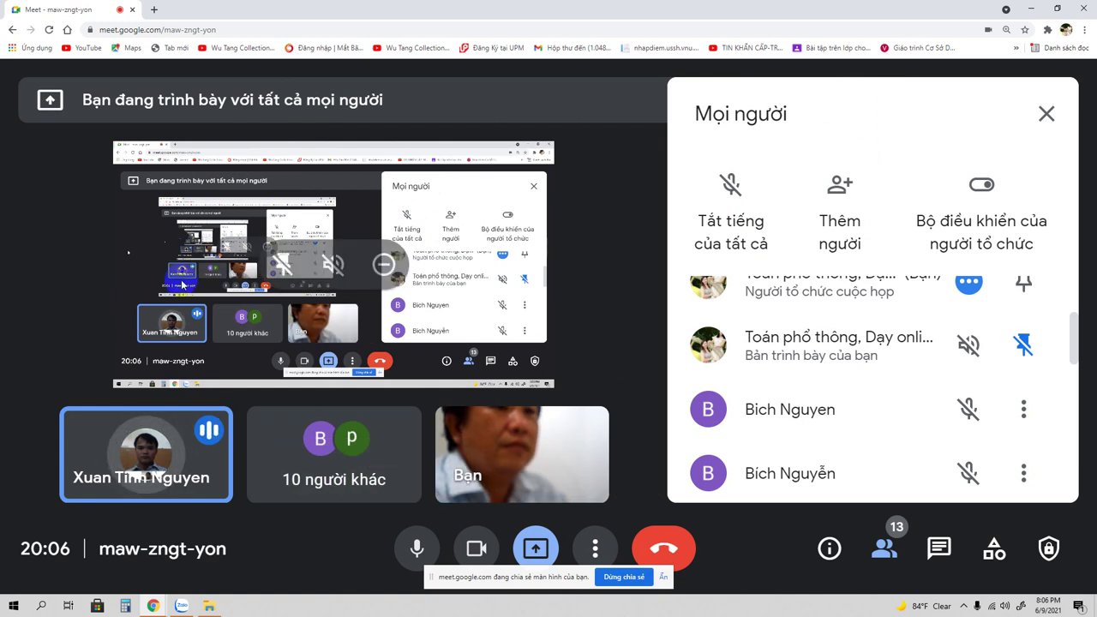
mouse_move(333, 264)
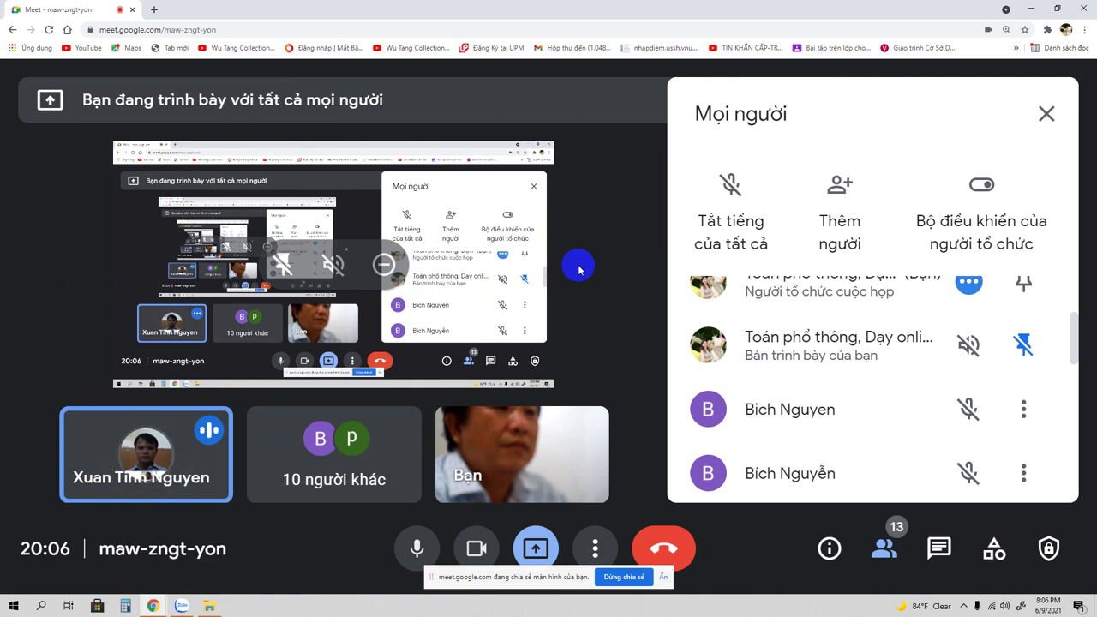
scroll(789, 416, "down", 1)
scroll(910, 382, "down", 4)
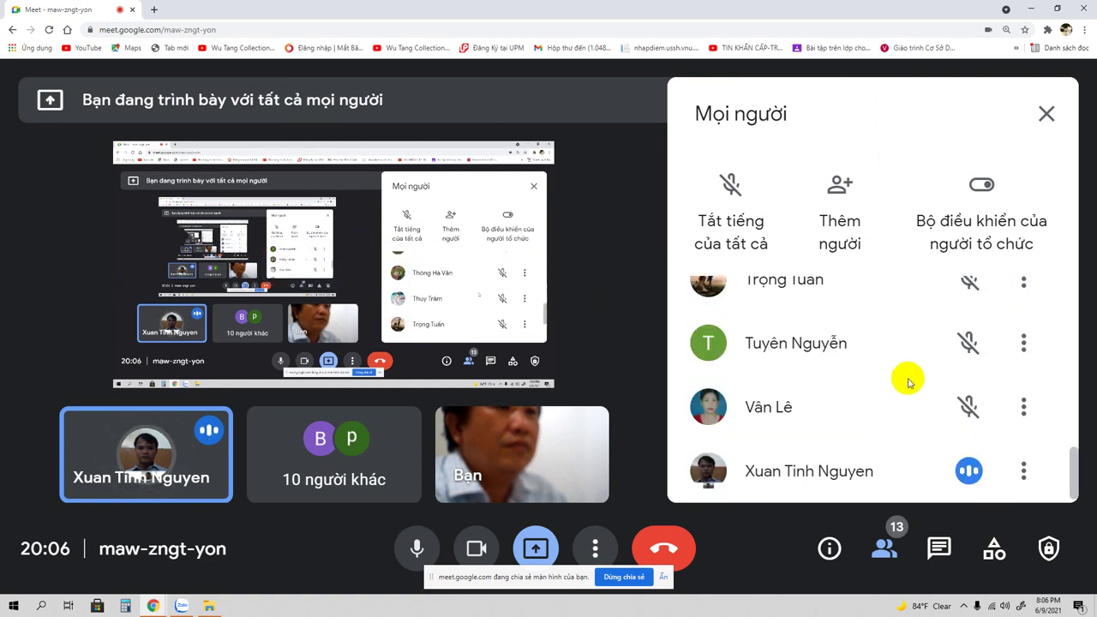
scroll(910, 382, "up", 1)
scroll(909, 382, "up", 4)
scroll(909, 382, "up", 3)
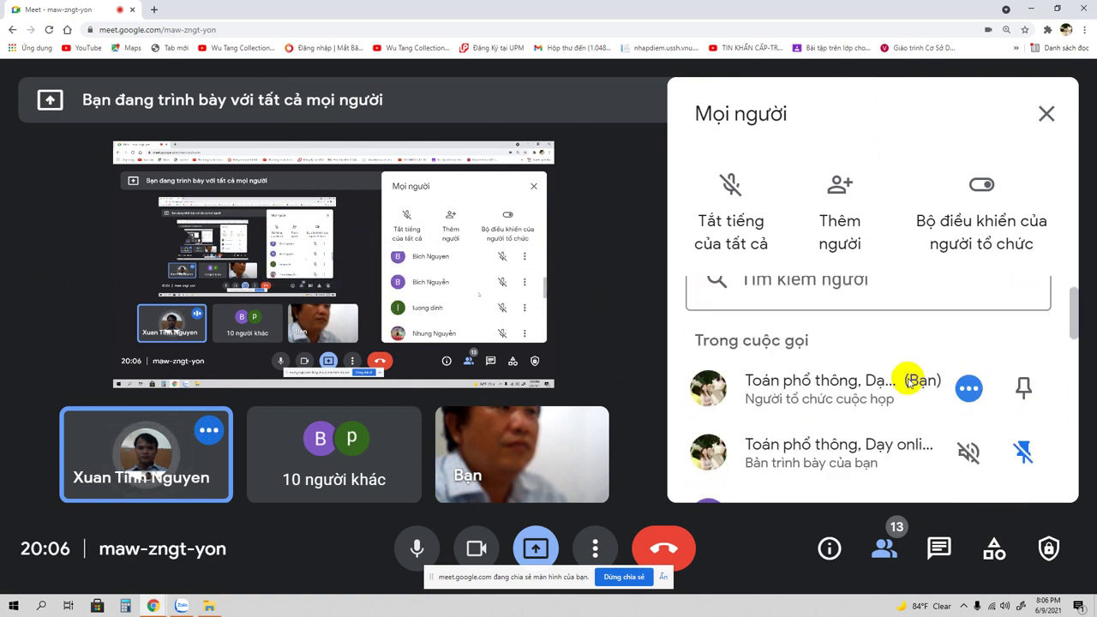
scroll(905, 374, "up", 1)
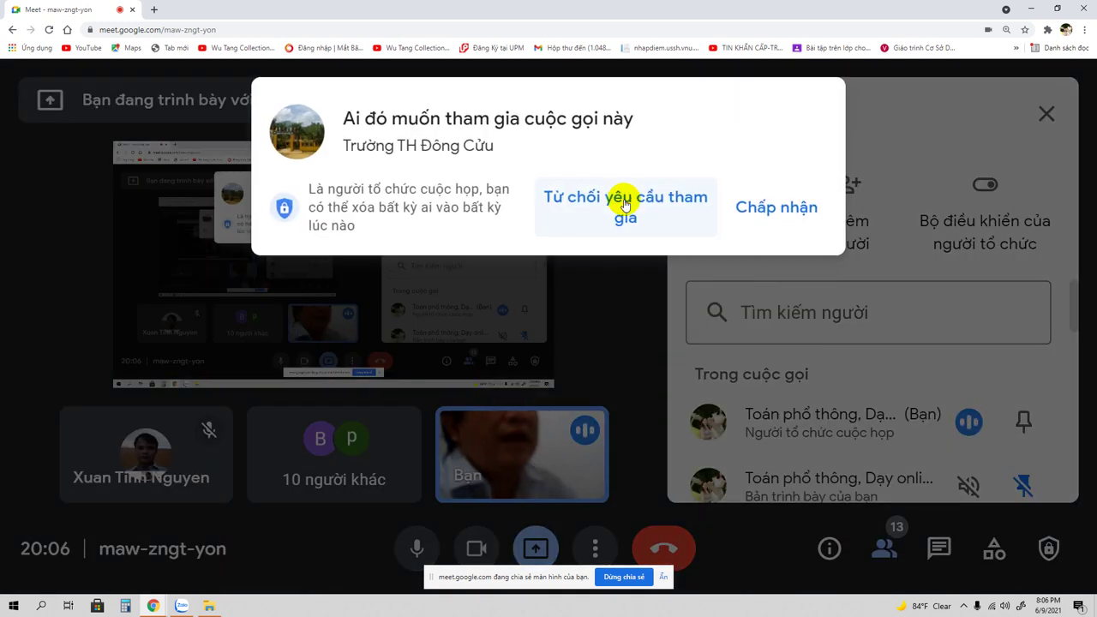
- Accept the pending join request with Chấp nhận
left_click(765, 208)
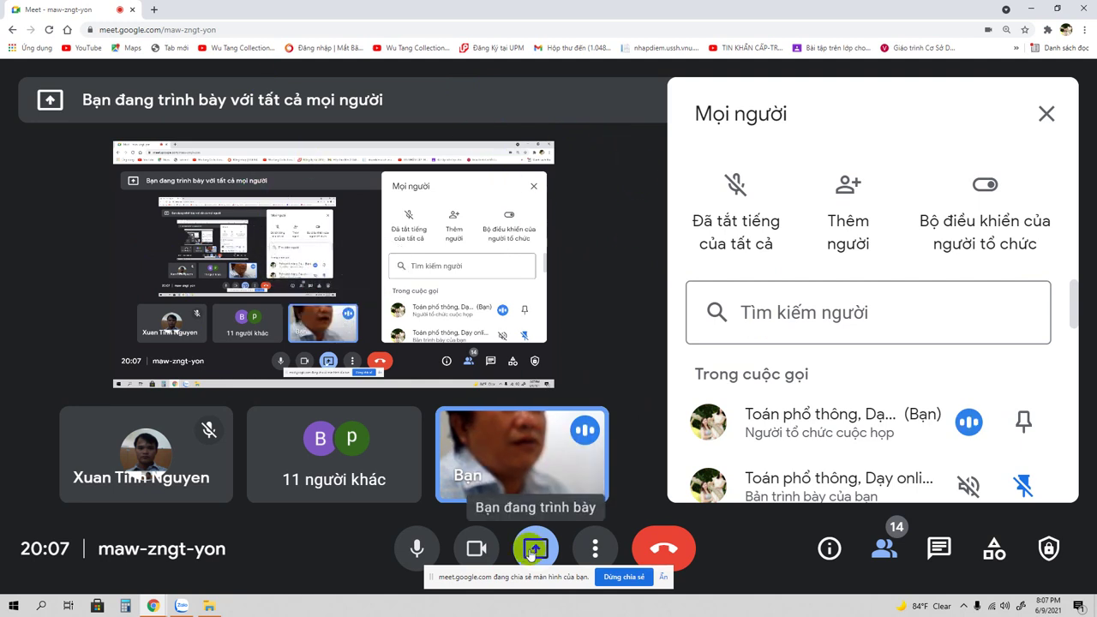
- Check the More options menu, then open the in-call chat panel
left_click(592, 549)
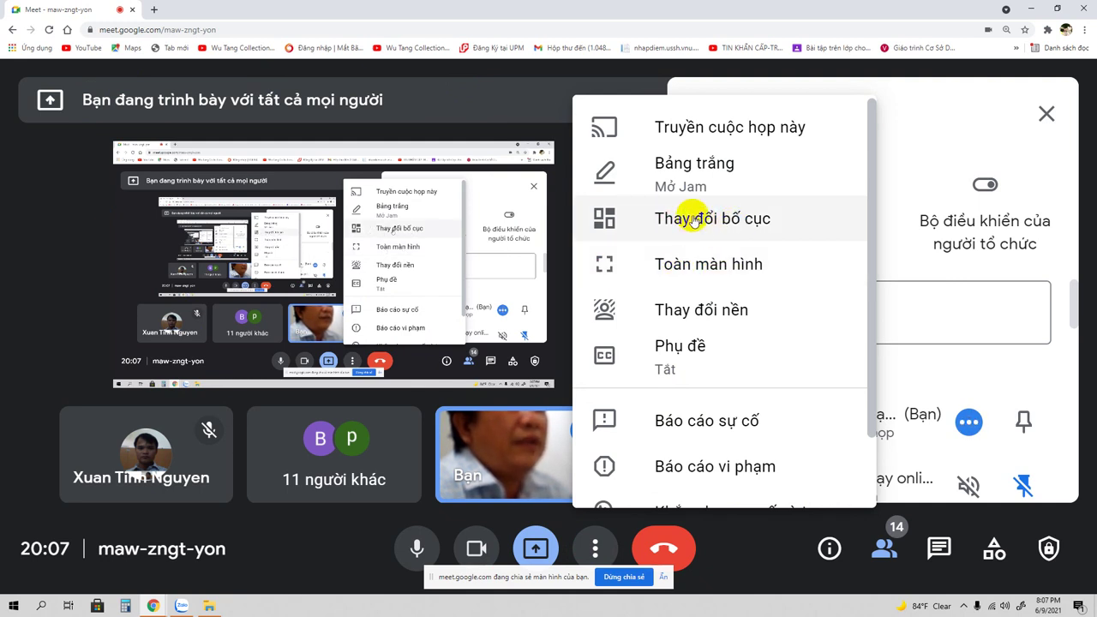
scroll(651, 386, "down", 1)
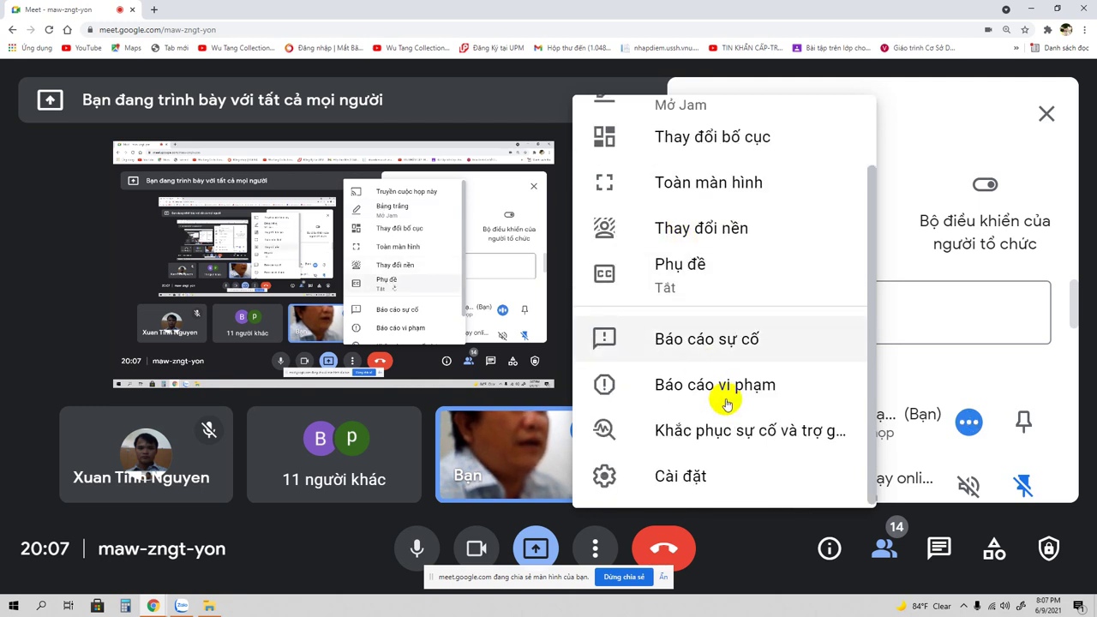
left_click(939, 551)
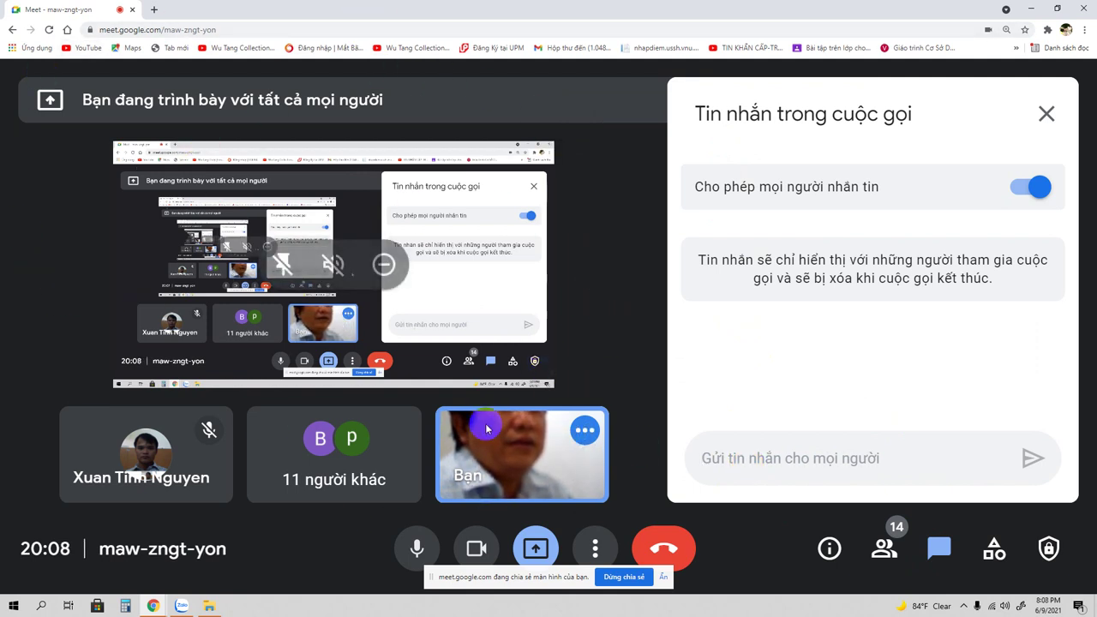
mouse_move(505, 454)
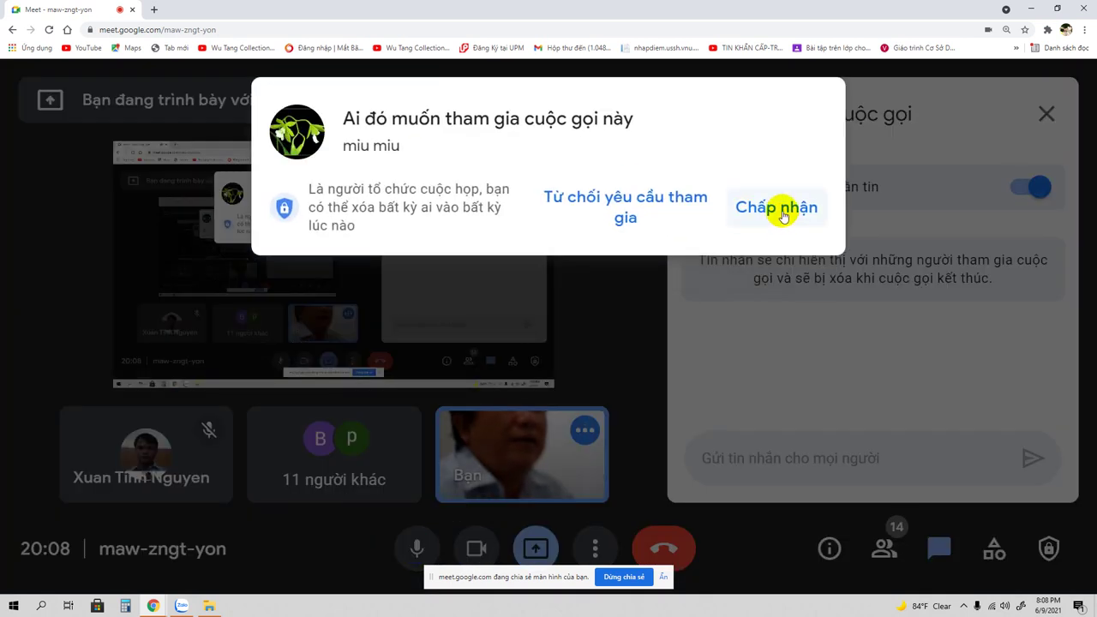
- Admit the person requesting to join
left_click(782, 214)
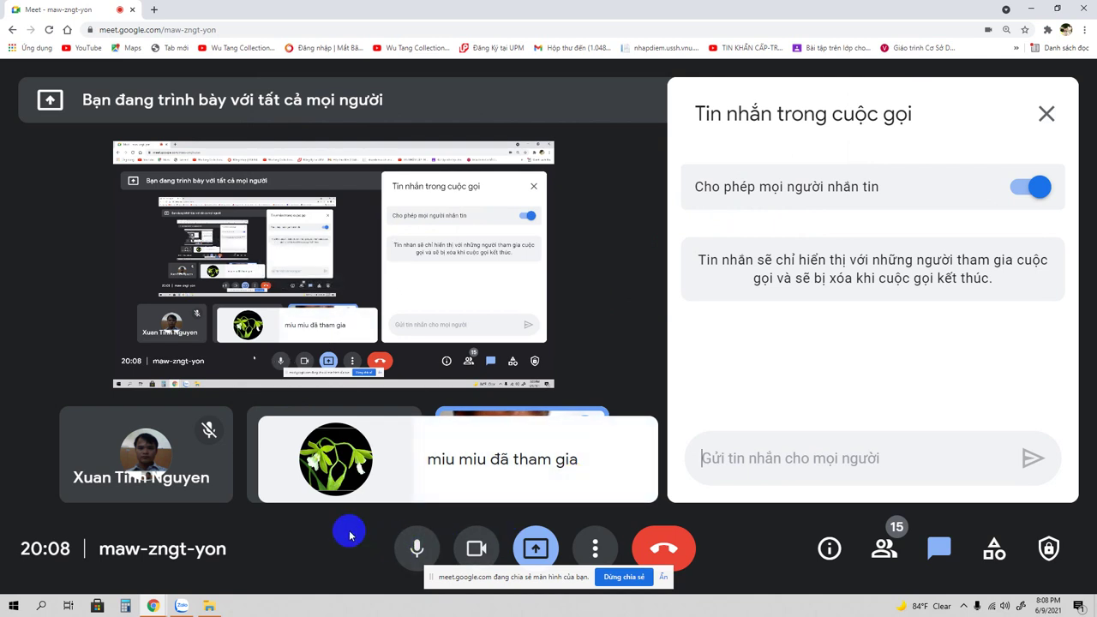
mouse_move(624, 321)
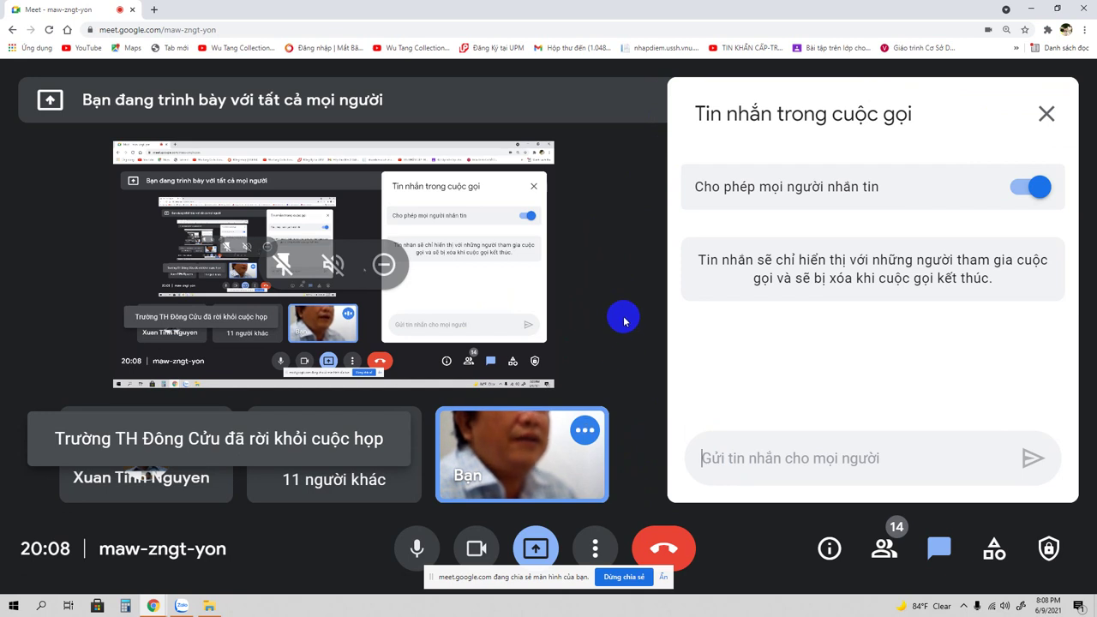
- Close the in-call chat panel
left_click(1046, 113)
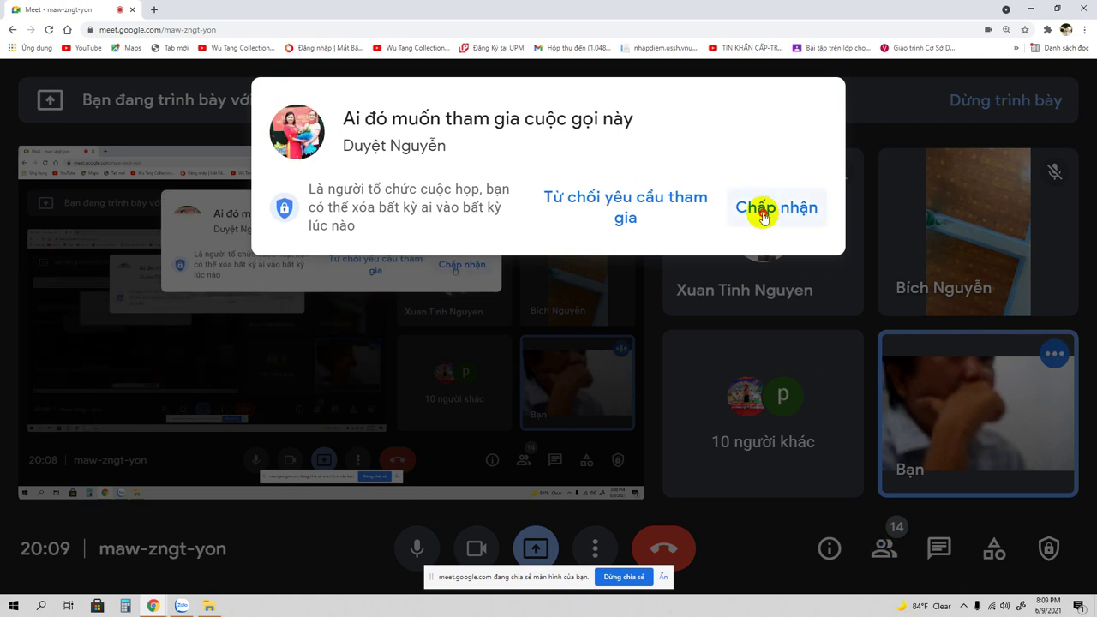
- Accept the waiting person's join request with Chấp nhận
left_click(760, 208)
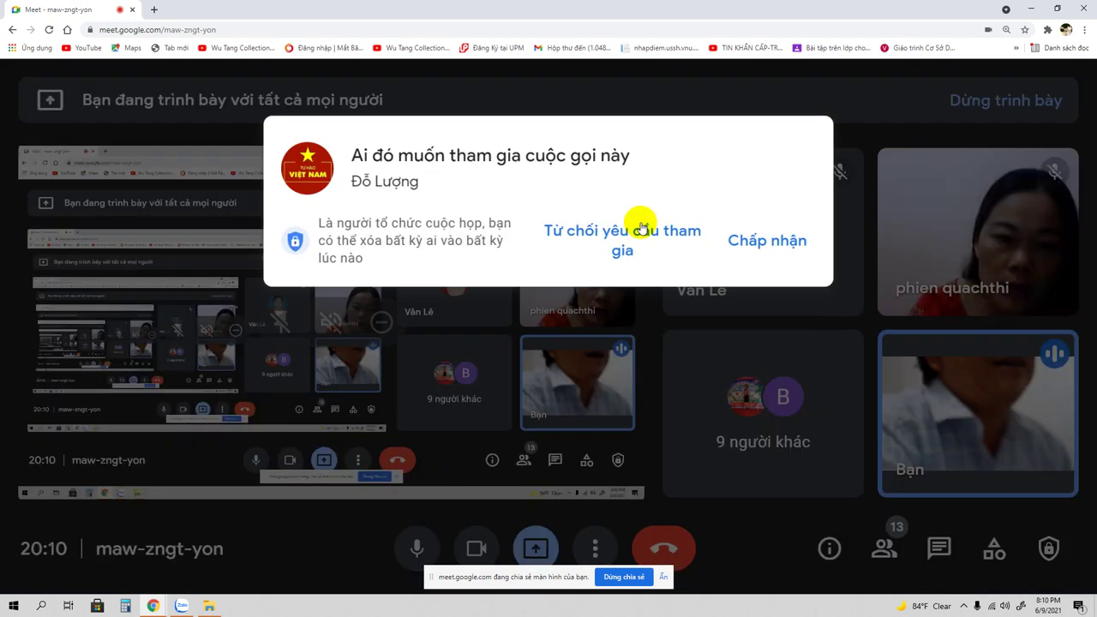
- Let the next waiting participant into the meeting via Chấp nhận
left_click(778, 206)
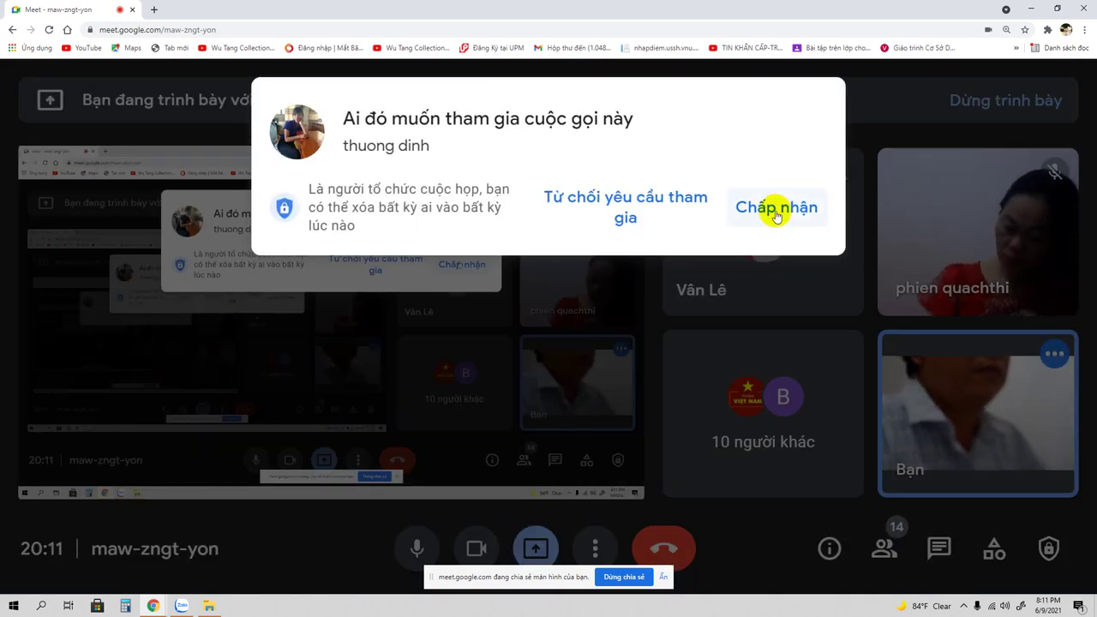
- Admit the next waiting person, bringing the Google Meet call to 15 participants
left_click(775, 214)
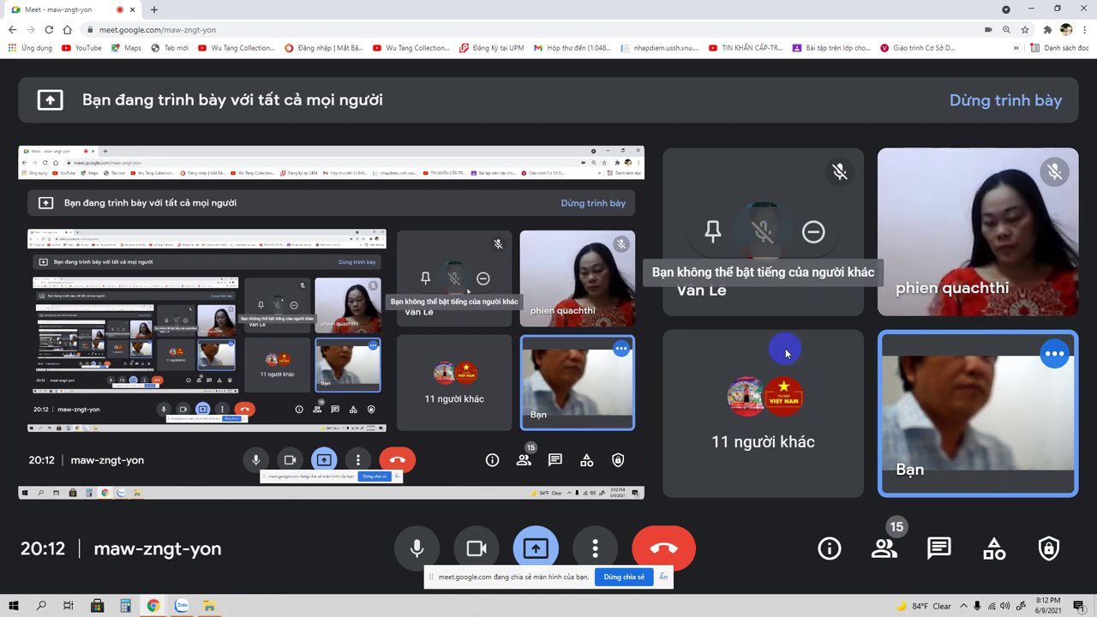
- Admit the waiting guests from the join-request dialogs, raising the call to 17 participants
left_click(742, 554)
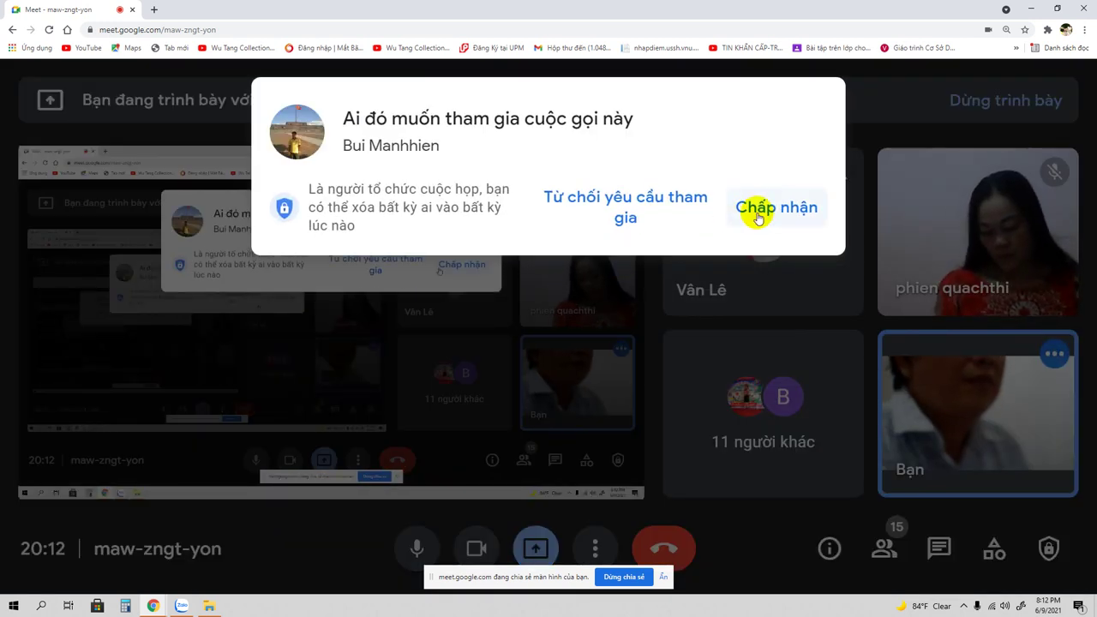
left_click(757, 216)
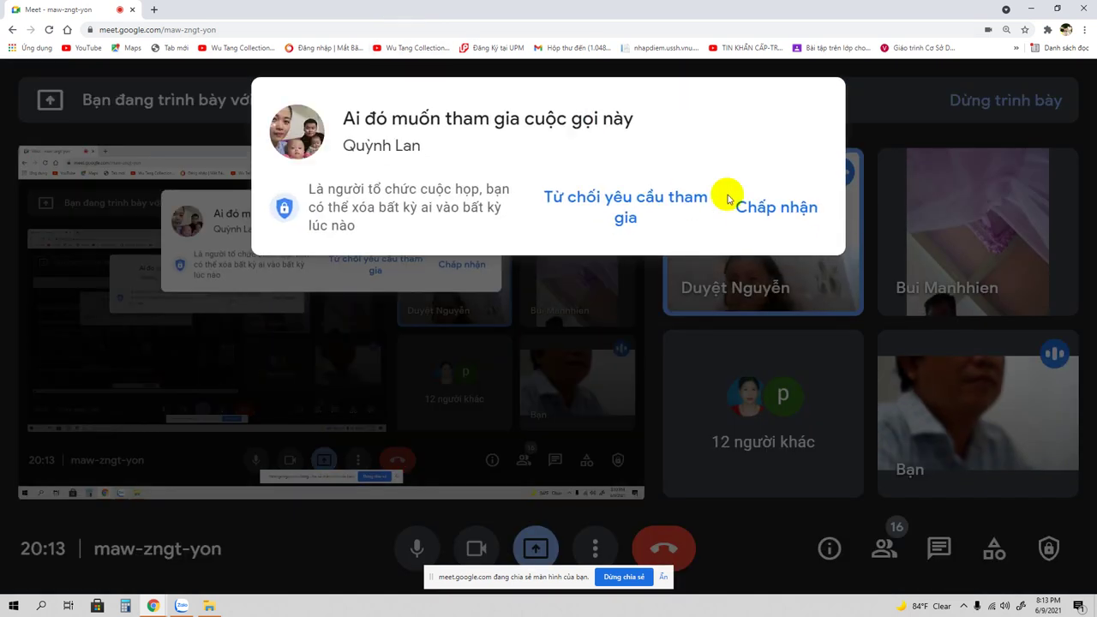
left_click(761, 206)
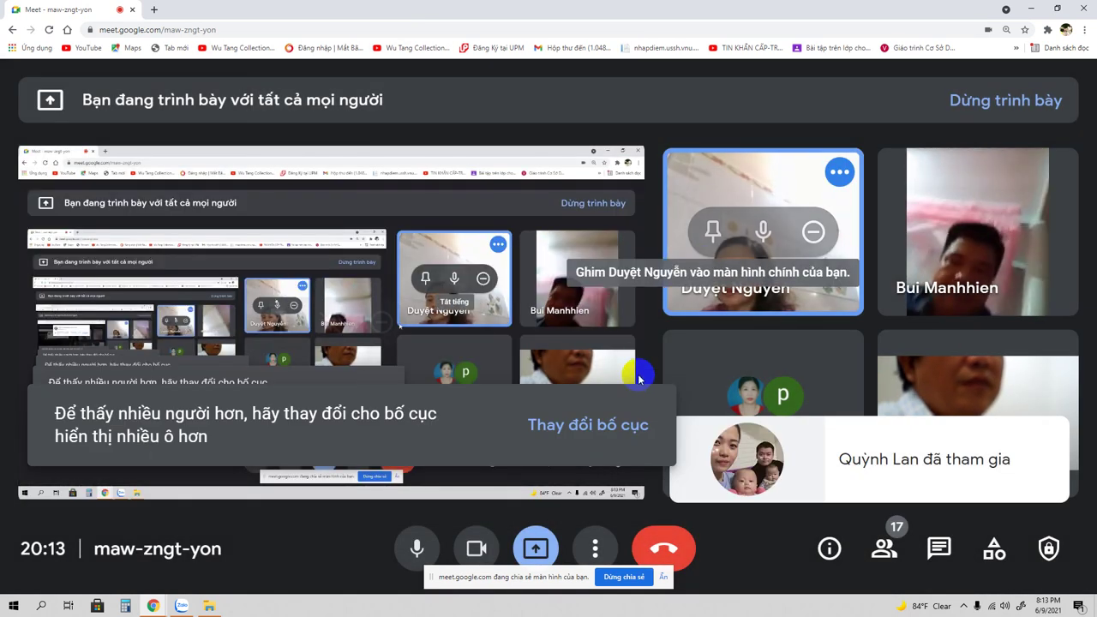
- Change the tiled layout's maximum tile count from 16 to 42
left_click(565, 423)
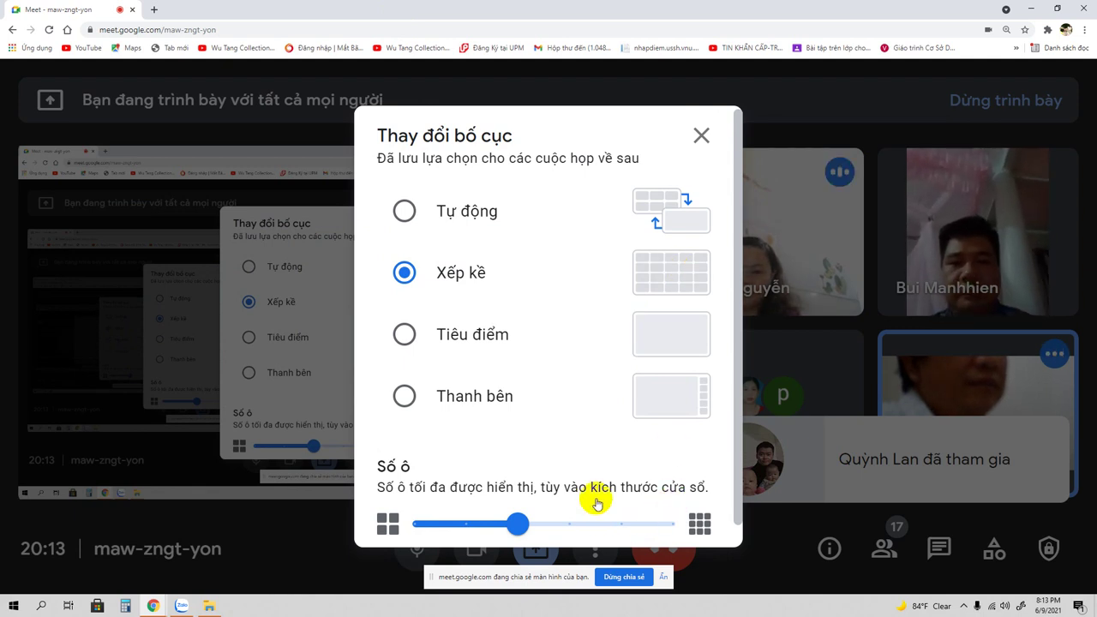
left_click(516, 522)
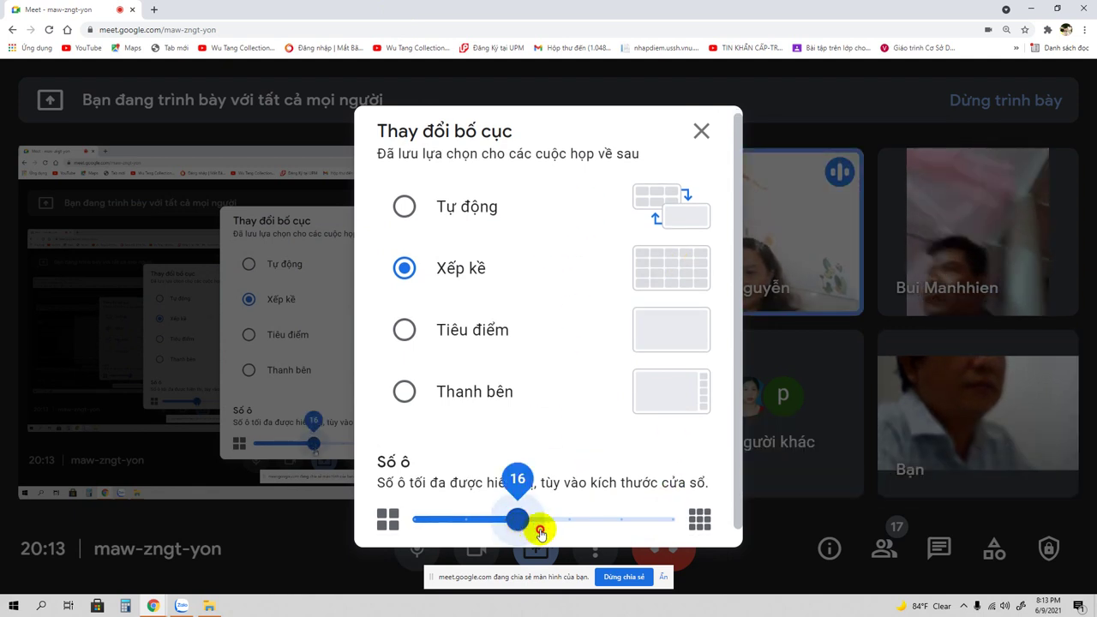
left_click_drag(539, 532, 604, 525)
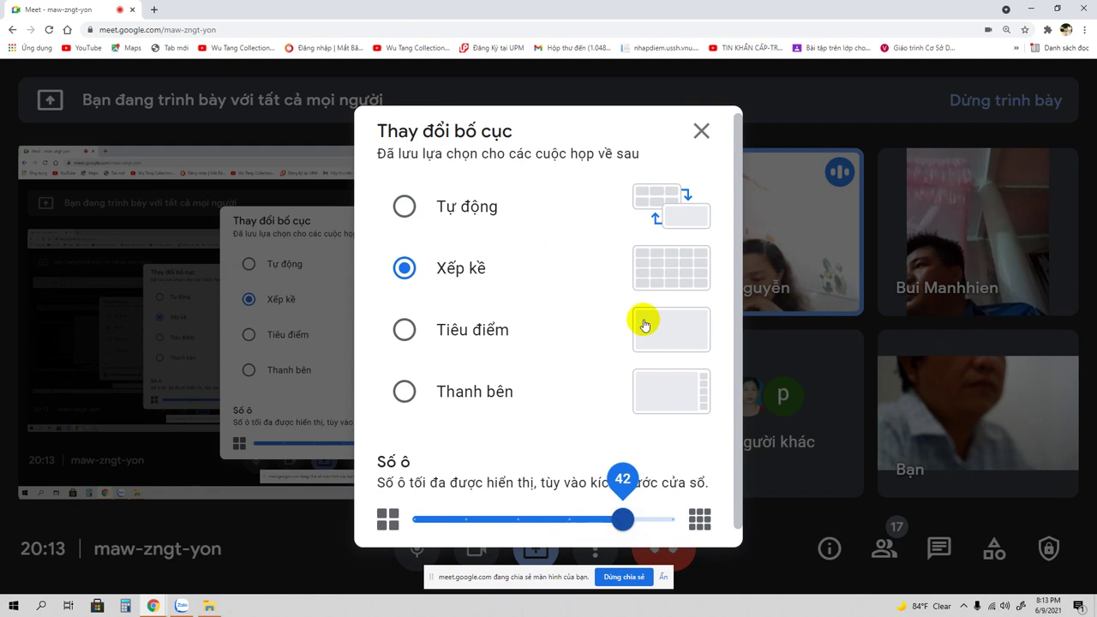
left_click(702, 133)
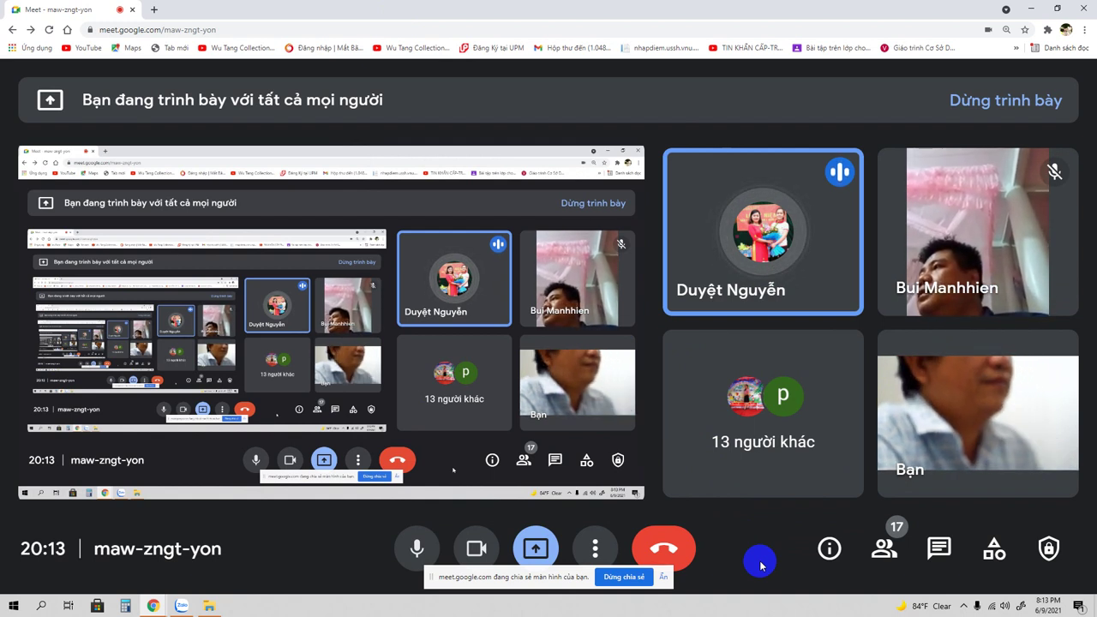
- Browse the People list of call participants and dismiss the Chrome screen-sharing notification
left_click(883, 556)
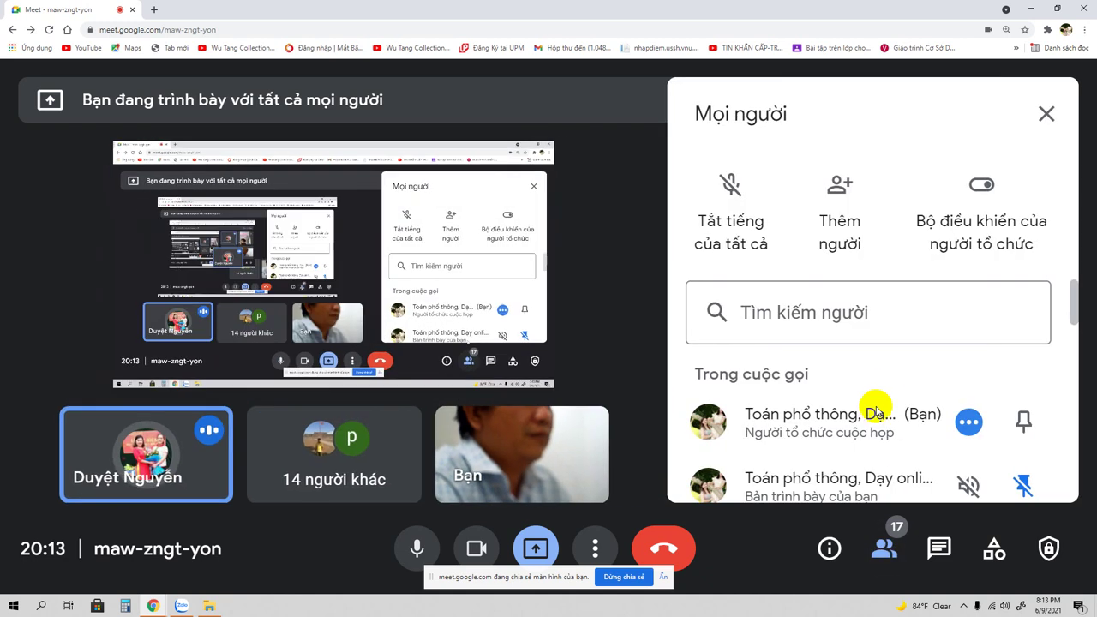
scroll(943, 403, "down", 2)
scroll(893, 394, "down", 2)
scroll(894, 396, "down", 2)
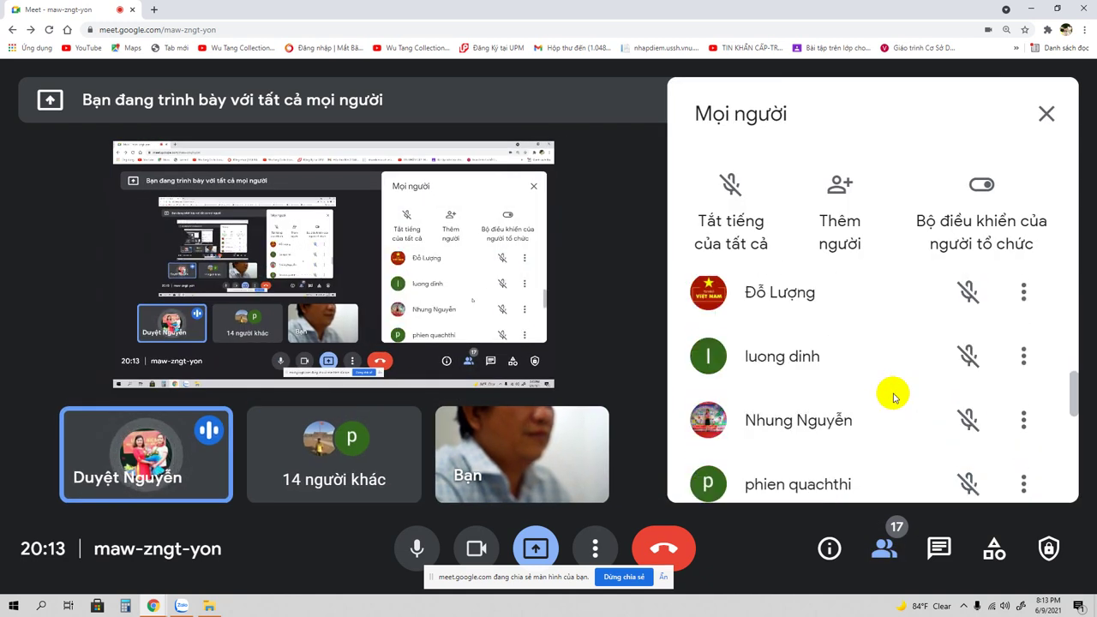
scroll(894, 396, "up", 2)
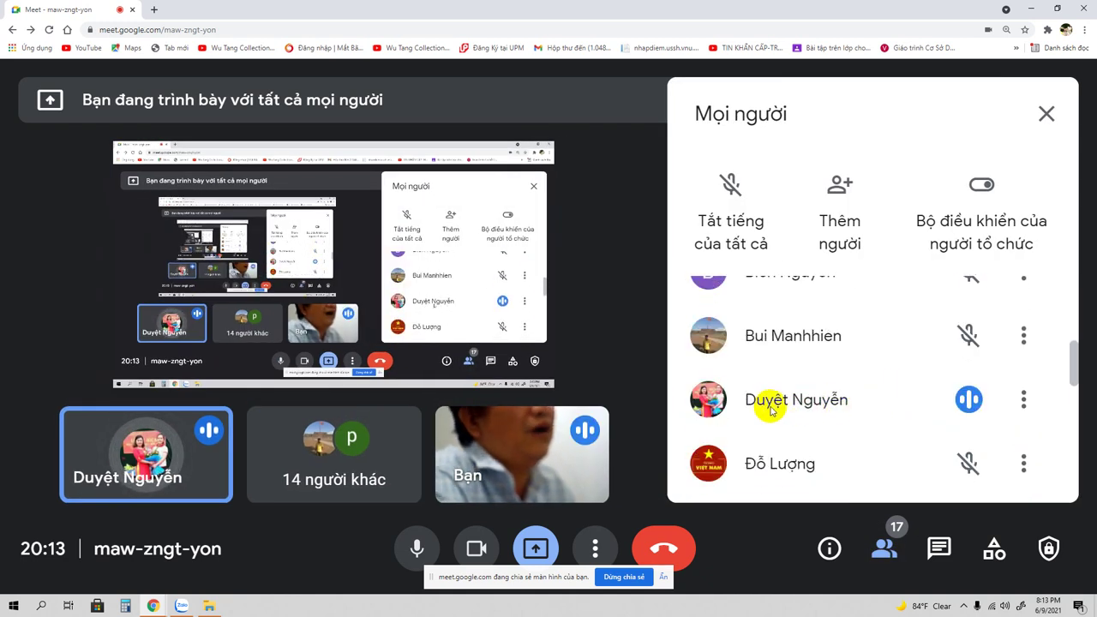
scroll(864, 411, "up", 1)
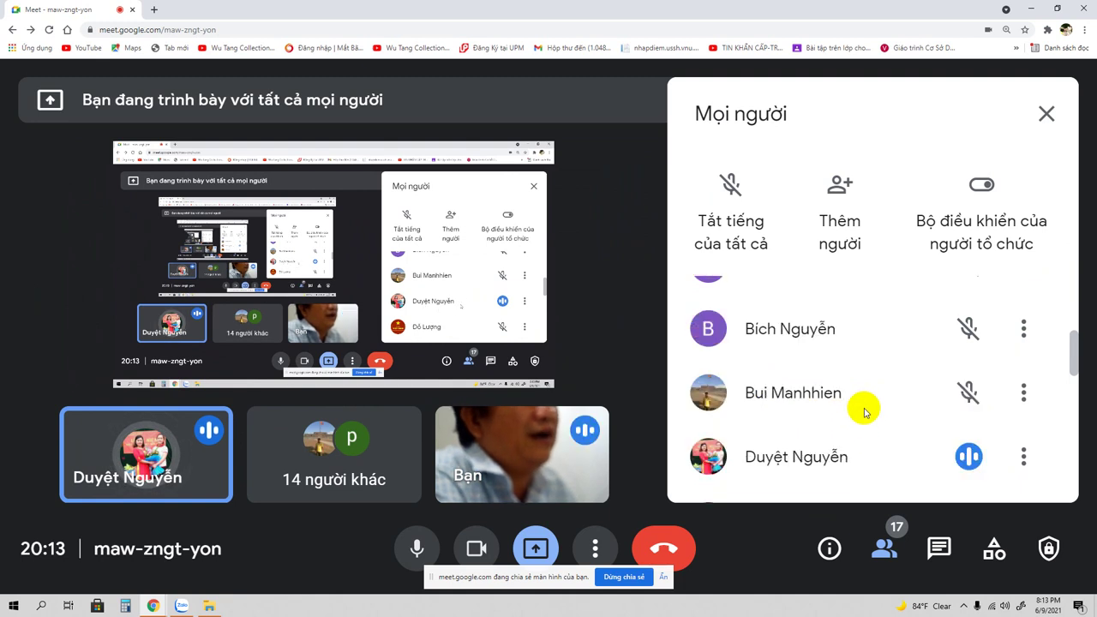
scroll(862, 407, "down", 1)
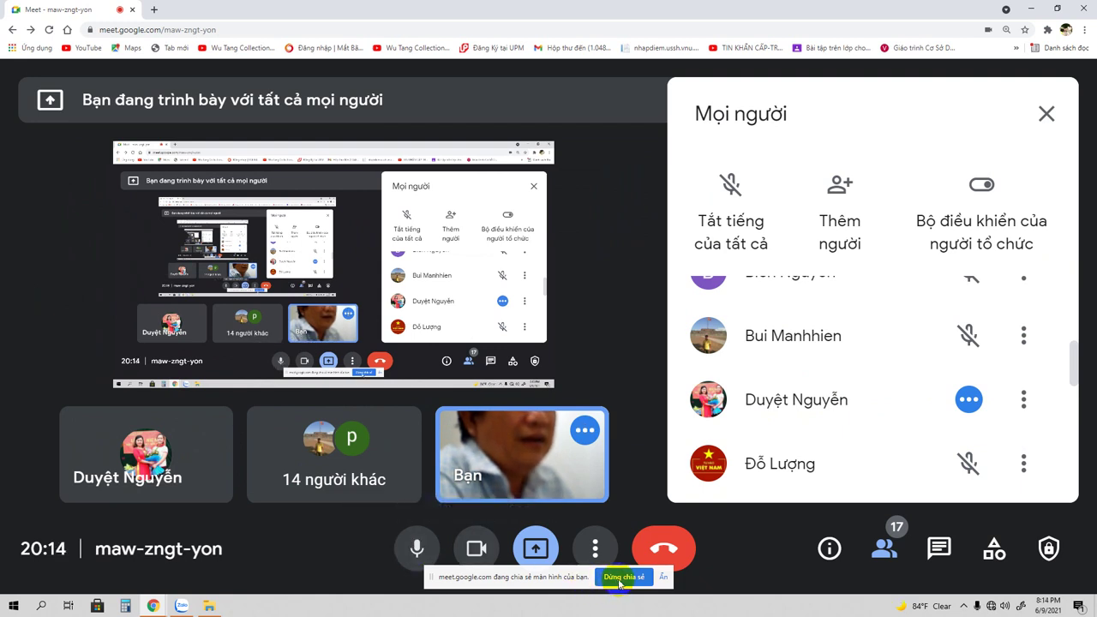
left_click(663, 576)
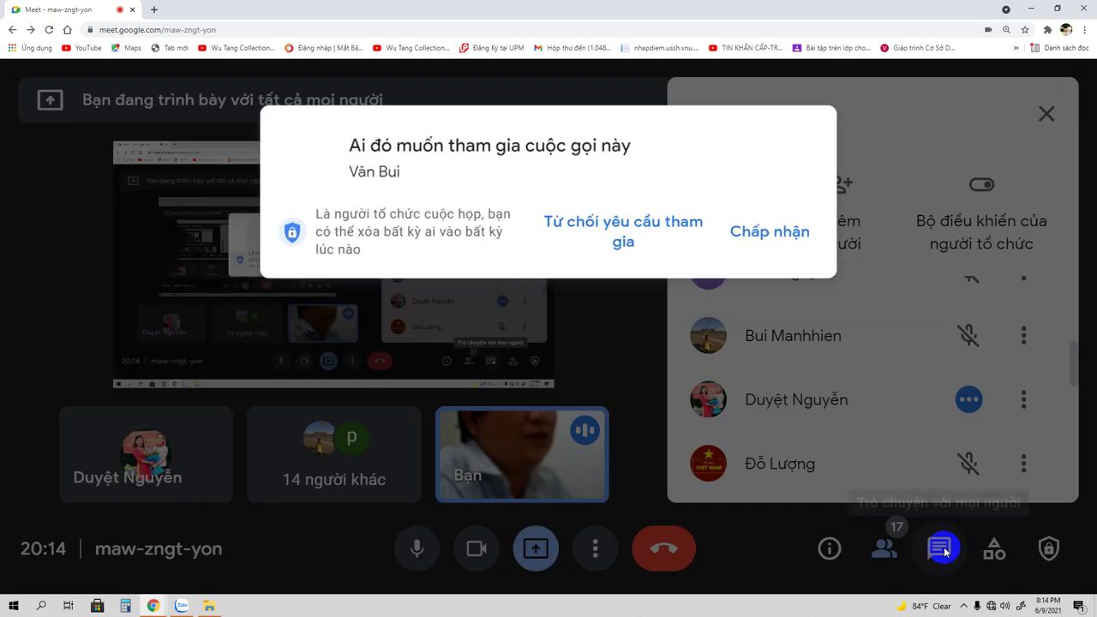
- Accept both pending join requests so the call reaches 19 participants
left_click(785, 209)
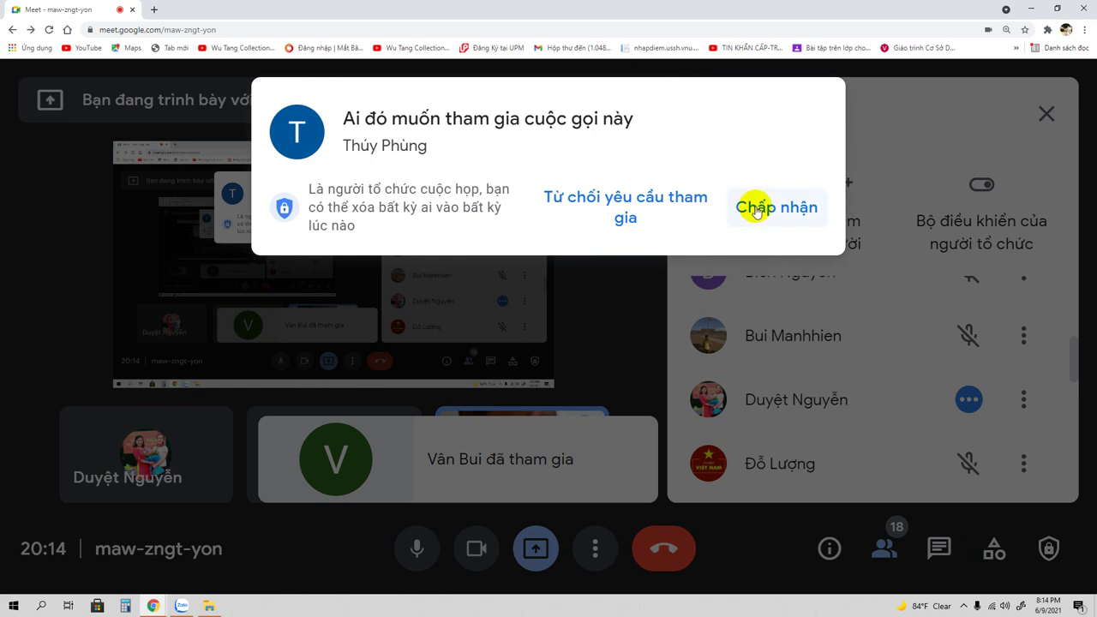
left_click(756, 212)
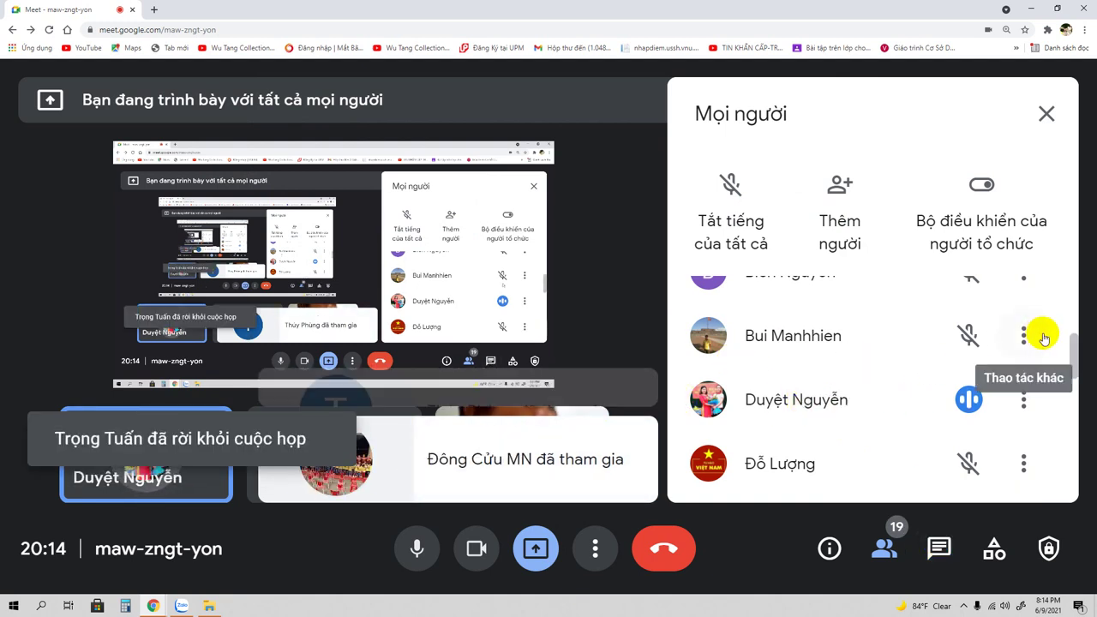
scroll(1029, 352, "up", 2)
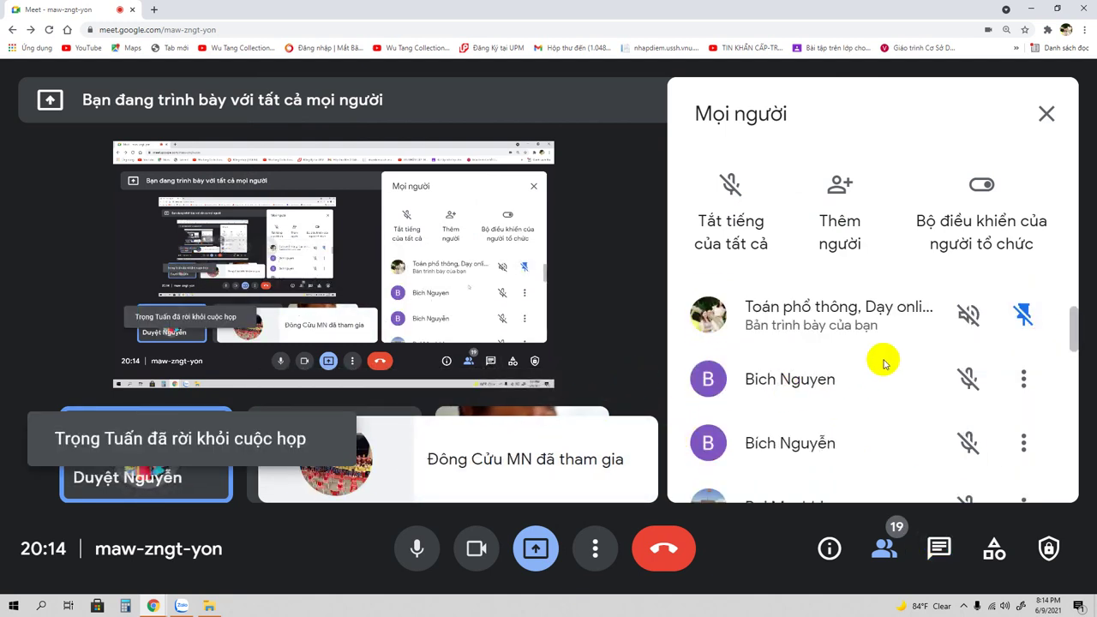
scroll(891, 381, "down", 1)
scroll(894, 385, "down", 3)
scroll(892, 390, "down", 5)
scroll(892, 389, "down", 2)
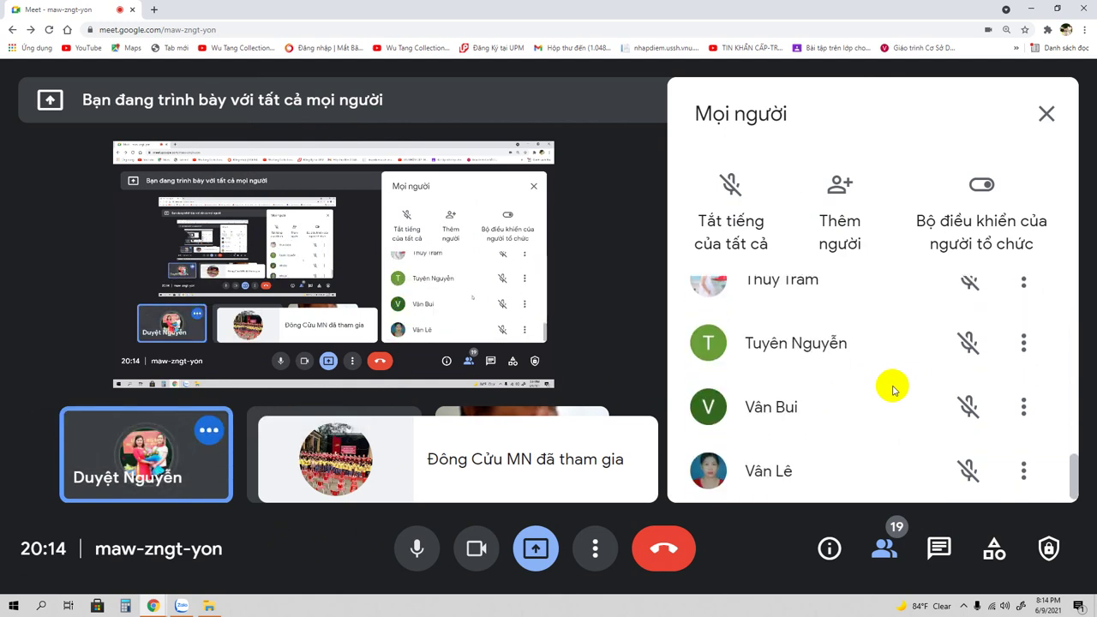
scroll(892, 390, "up", 4)
scroll(892, 390, "up", 5)
scroll(892, 390, "up", 1)
scroll(874, 420, "down", 1)
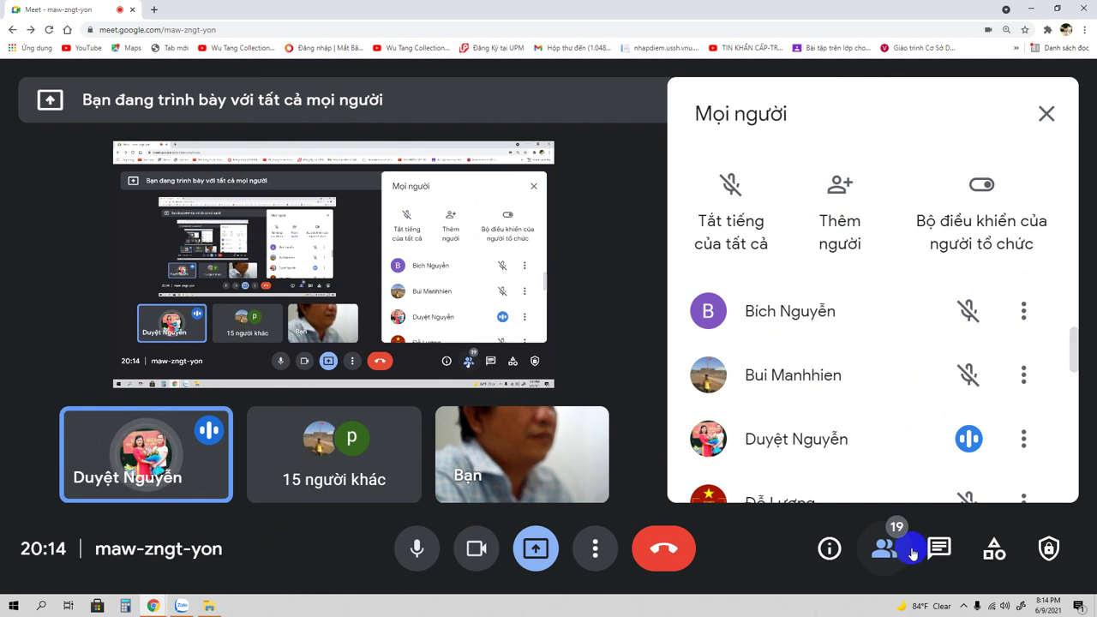
- Send a chat message to everyone asking an attendee to mute her mic, then close chat
left_click(938, 549)
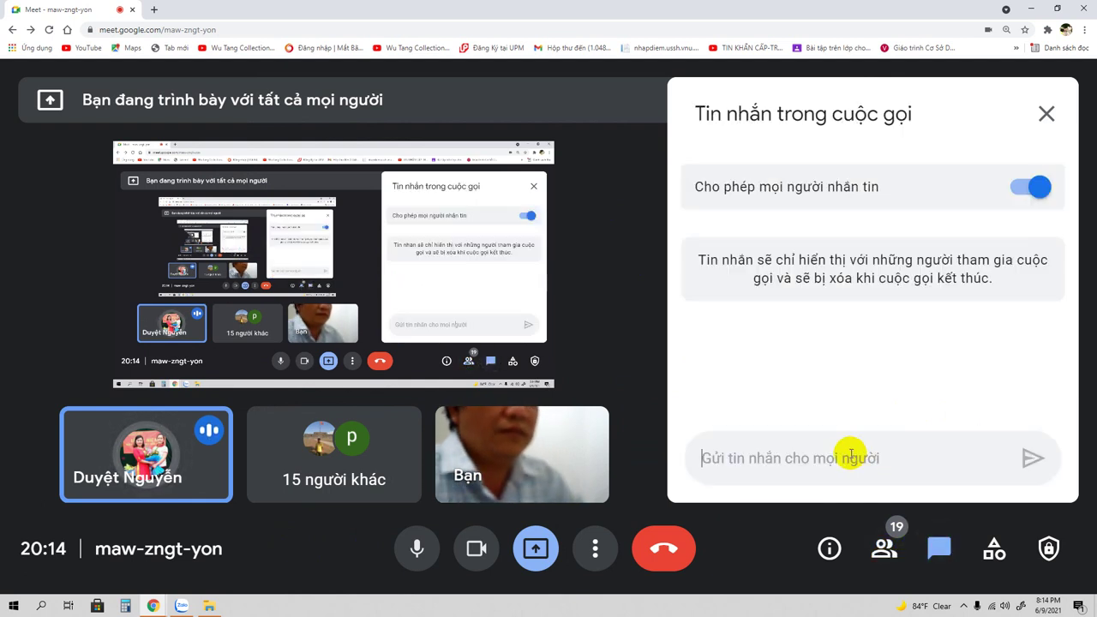
type("chị duyệ")
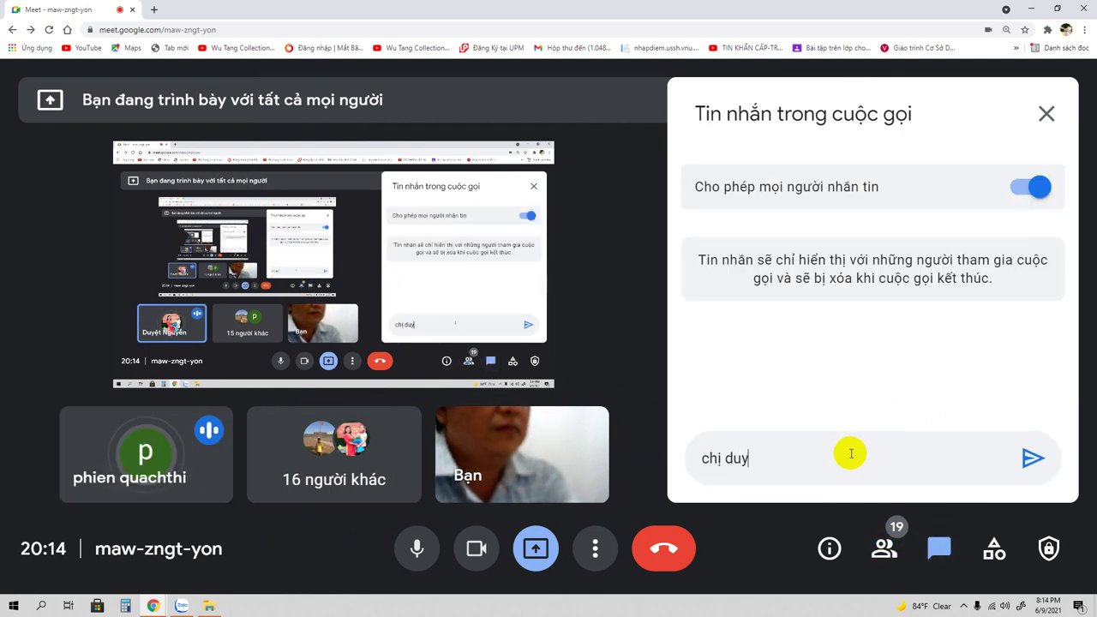
type("t tách tắt mic nhe")
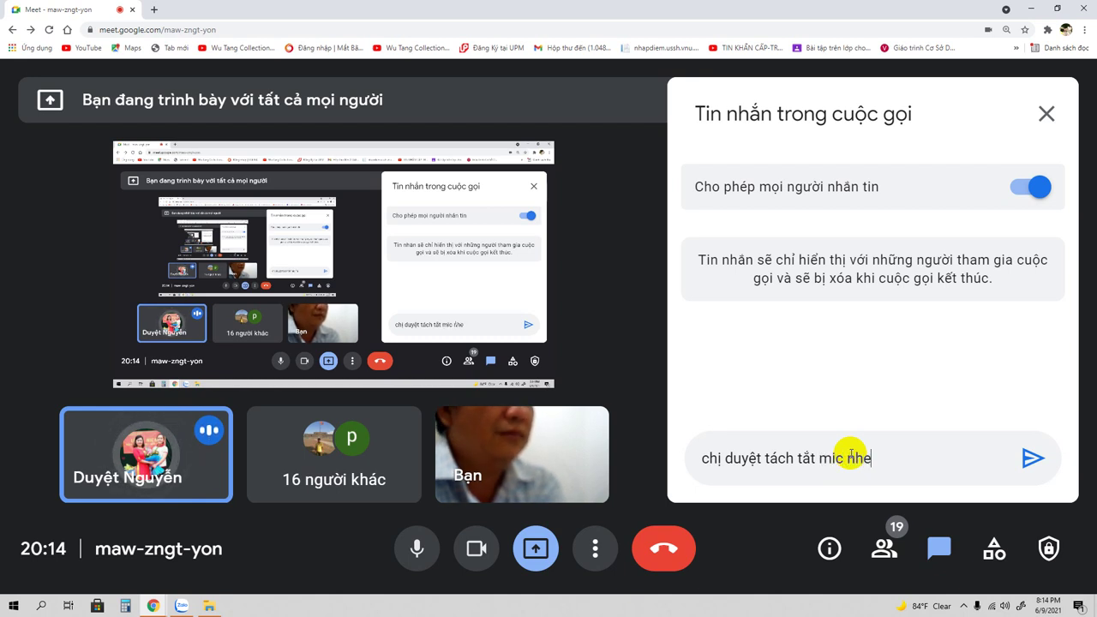
key("Return")
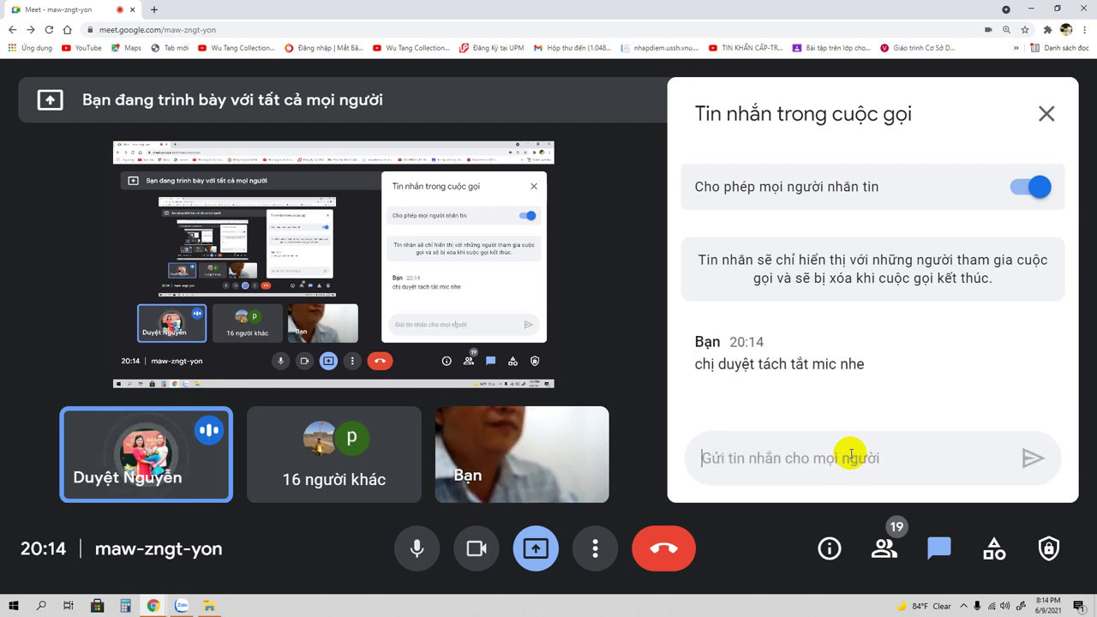
left_click(1046, 113)
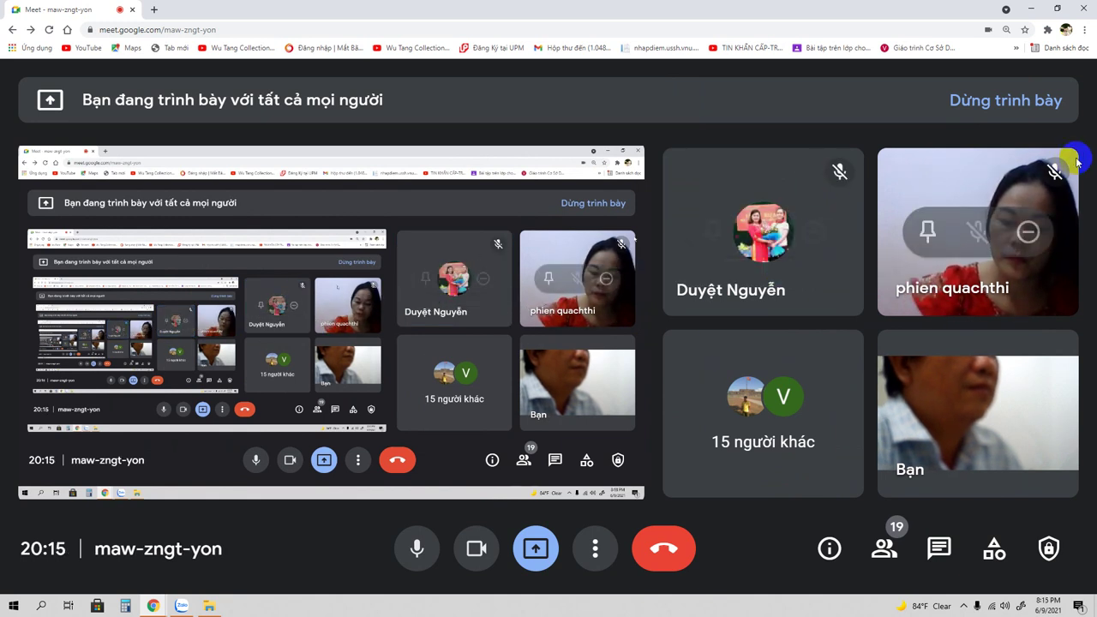
left_click(890, 548)
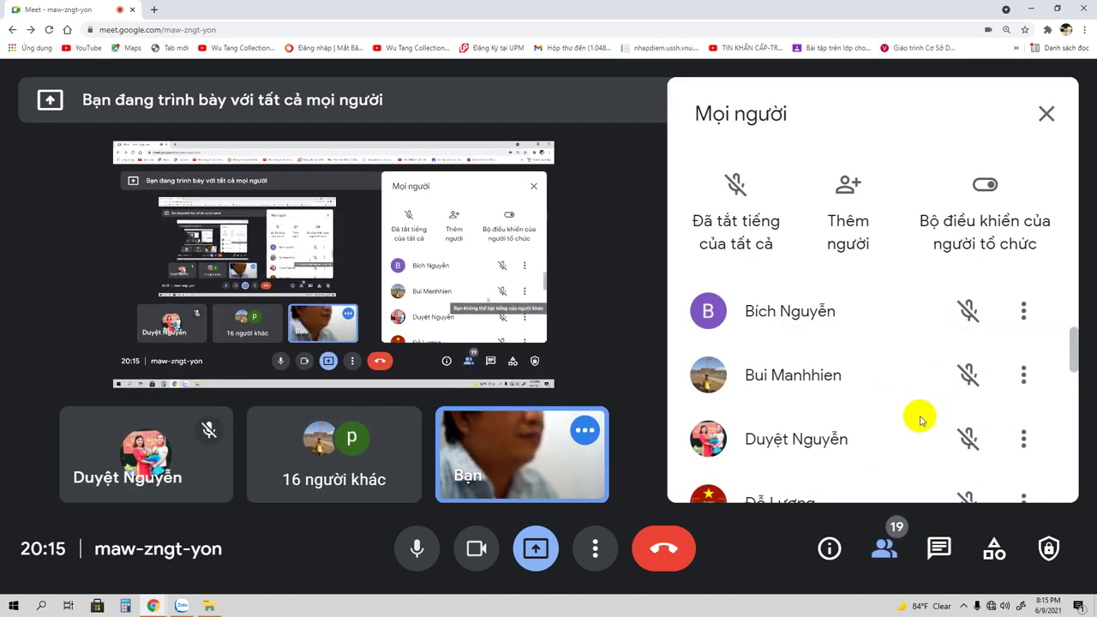
scroll(918, 417, "down", 2)
scroll(918, 418, "down", 3)
scroll(918, 417, "down", 2)
scroll(918, 420, "down", 1)
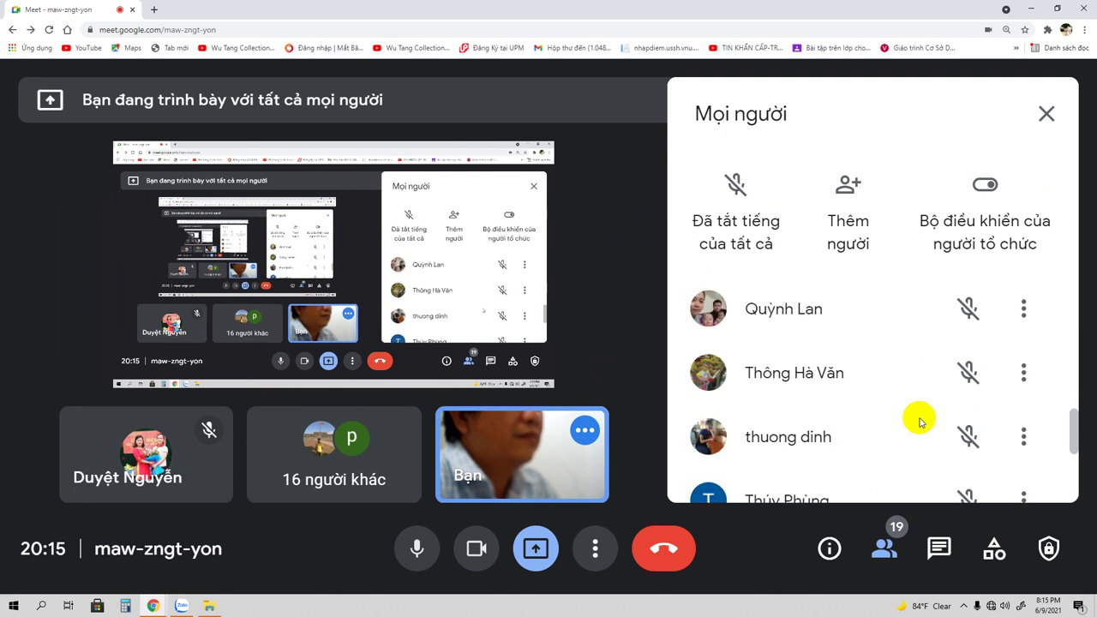
scroll(917, 417, "down", 3)
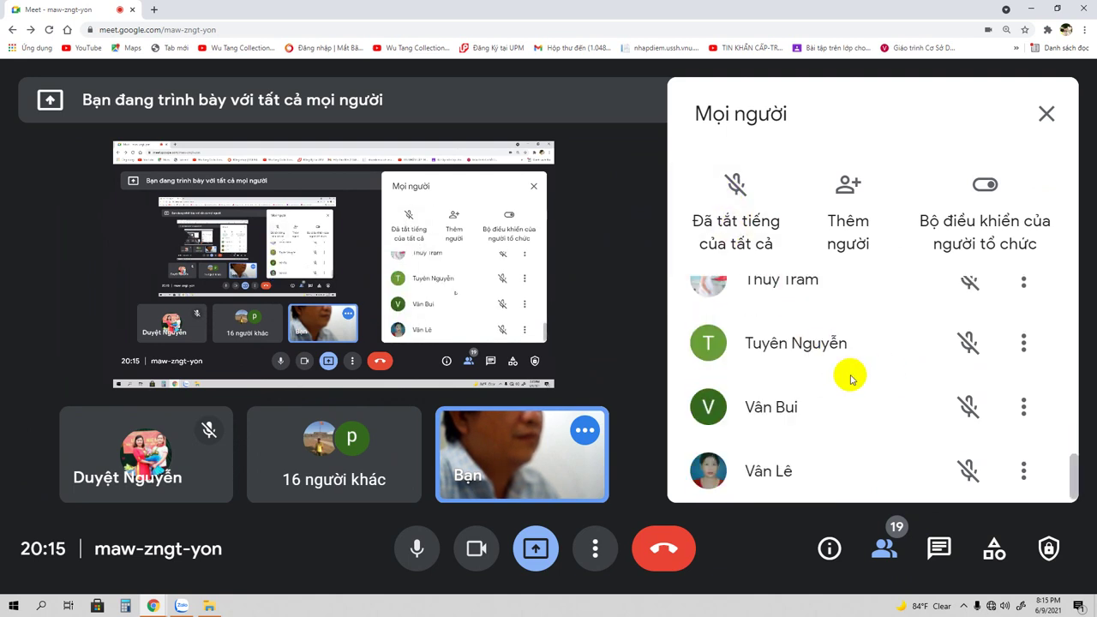
scroll(850, 378, "up", 4)
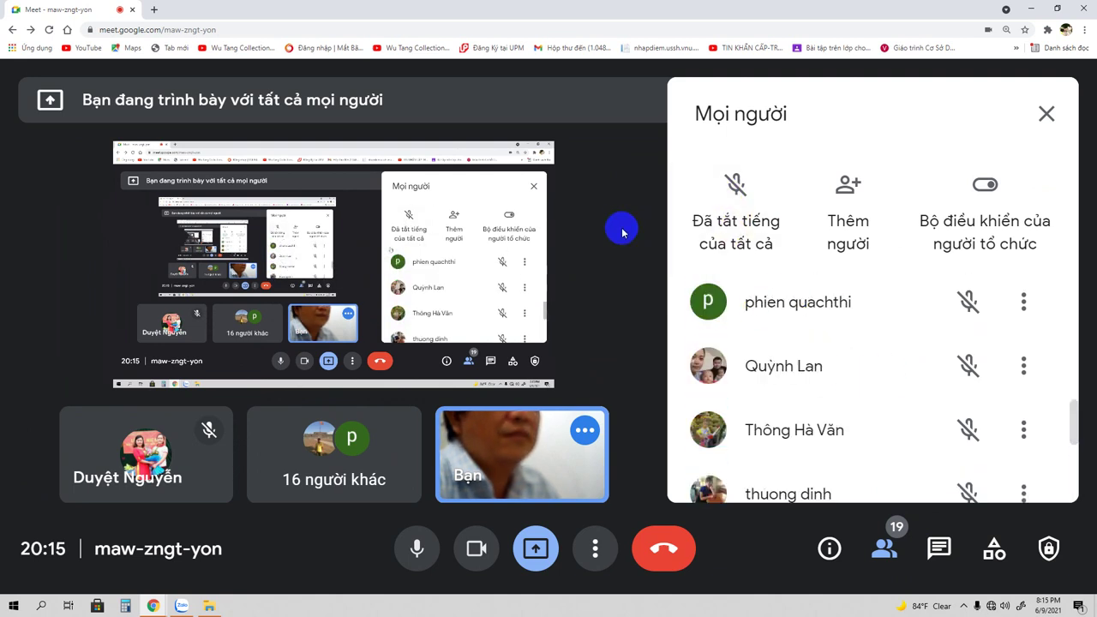
left_click(1047, 113)
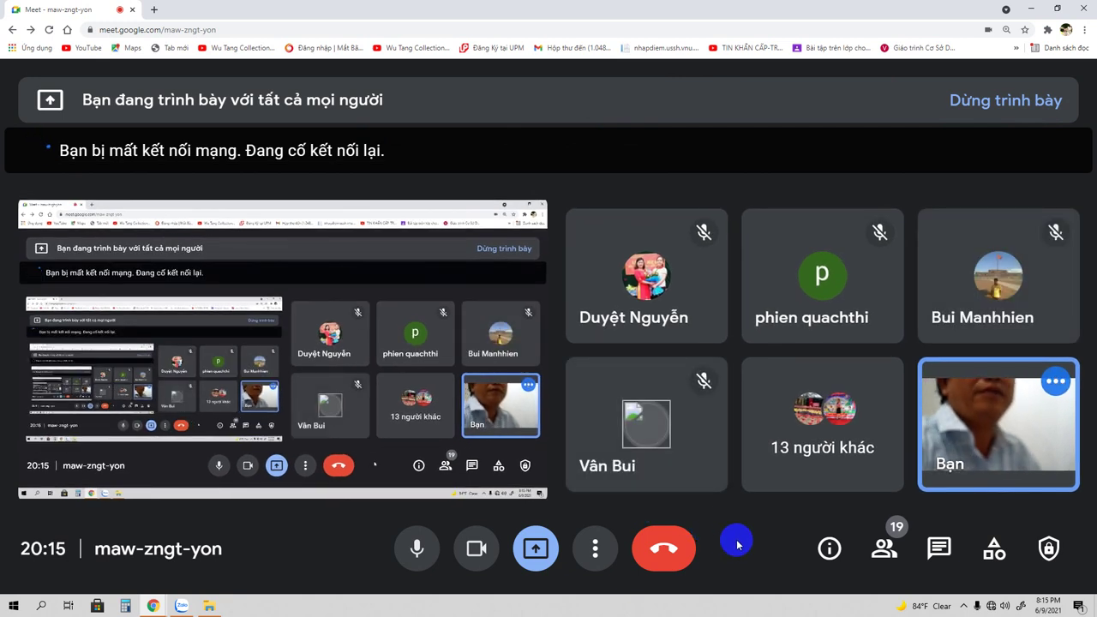
- Reconnect to the Thanh_24G Wi-Fi network and dismiss the screen-sharing warning with Bỏ qua
left_click(991, 606)
left_click(941, 276)
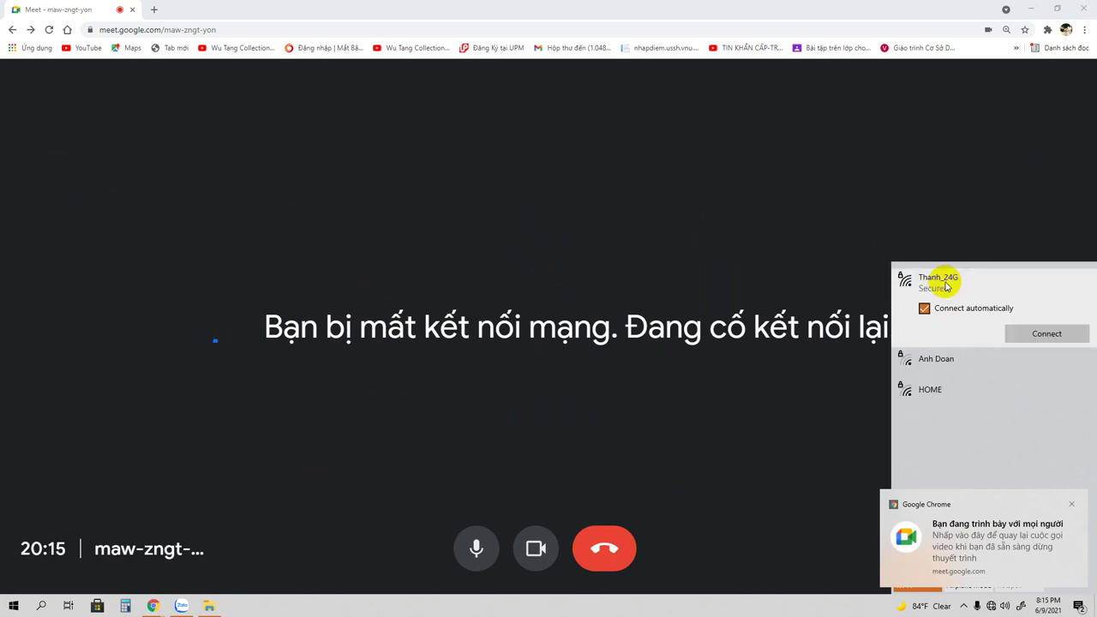
left_click(1024, 331)
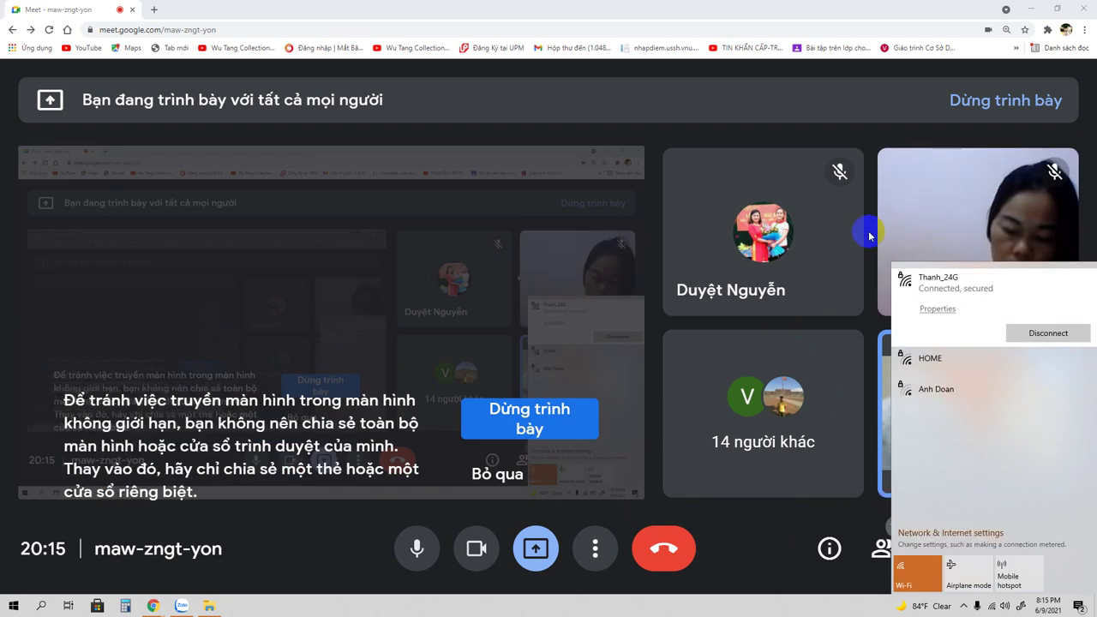
left_click(498, 474)
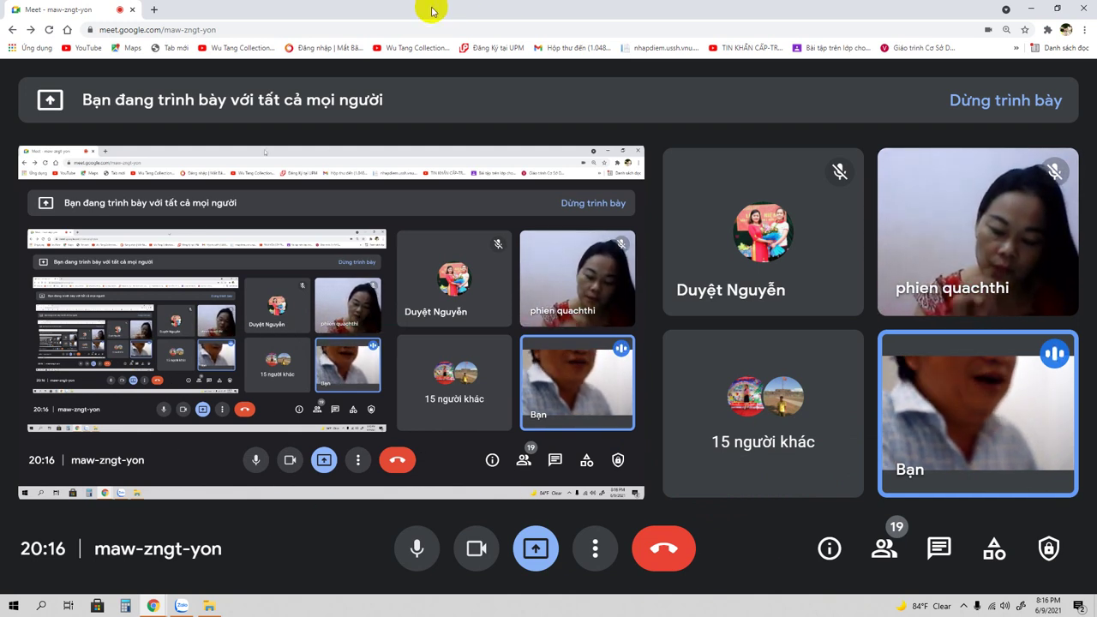
- Launch Excel 2013 from the Microsoft Office 2013 group in the Start menu
left_click(13, 606)
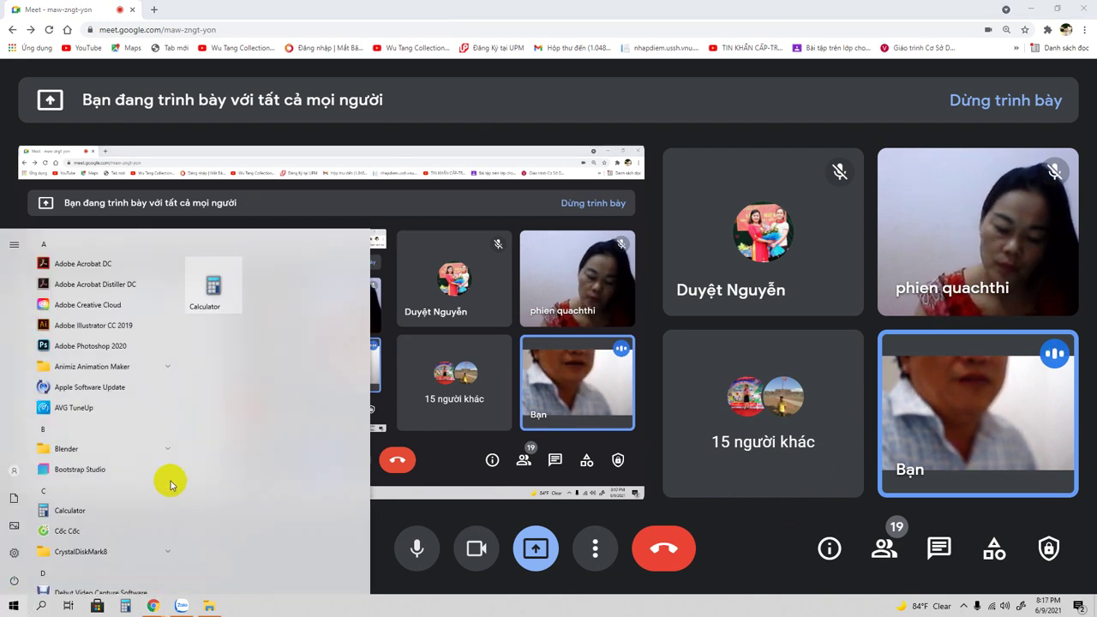
scroll(86, 489, "down", 2)
scroll(110, 436, "down", 5)
scroll(118, 445, "down", 5)
scroll(115, 443, "up", 2)
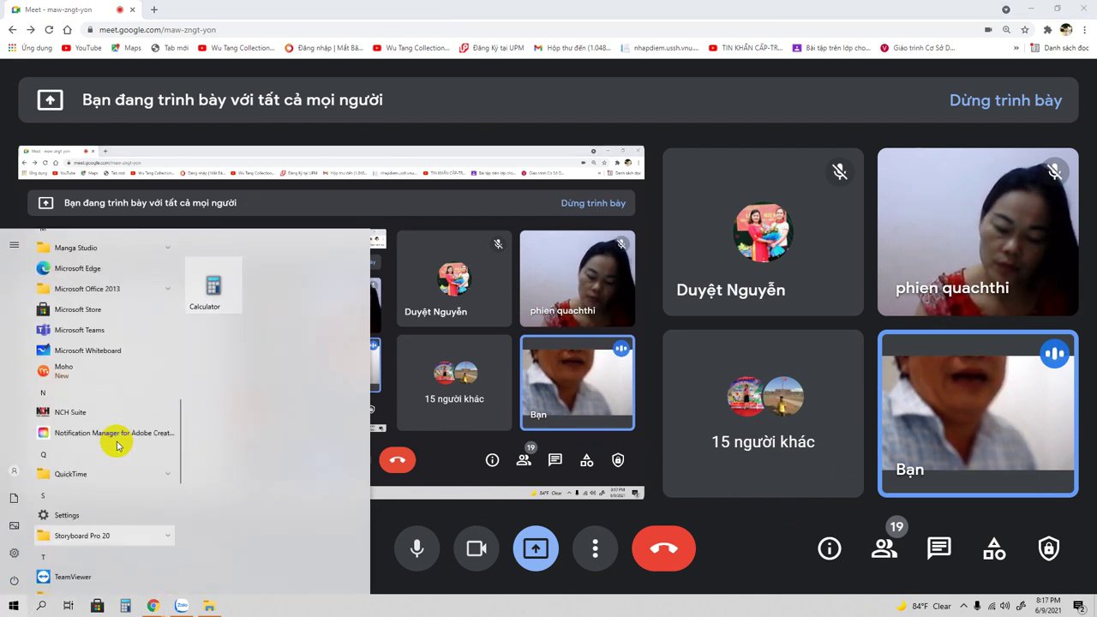
scroll(109, 407, "up", 4)
left_click(106, 408)
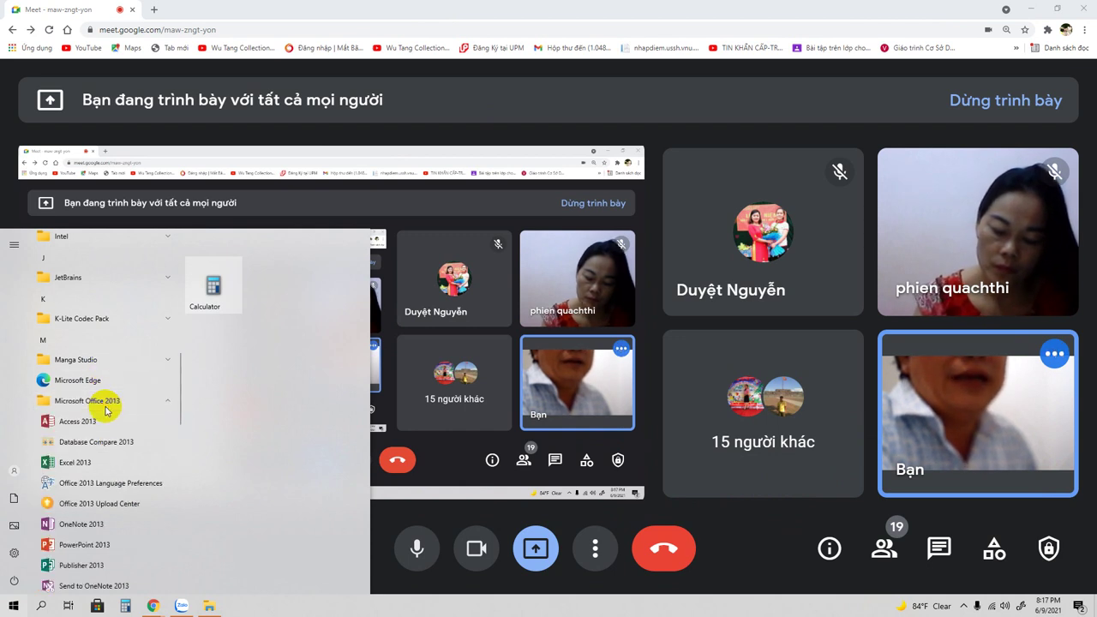
scroll(129, 460, "down", 1)
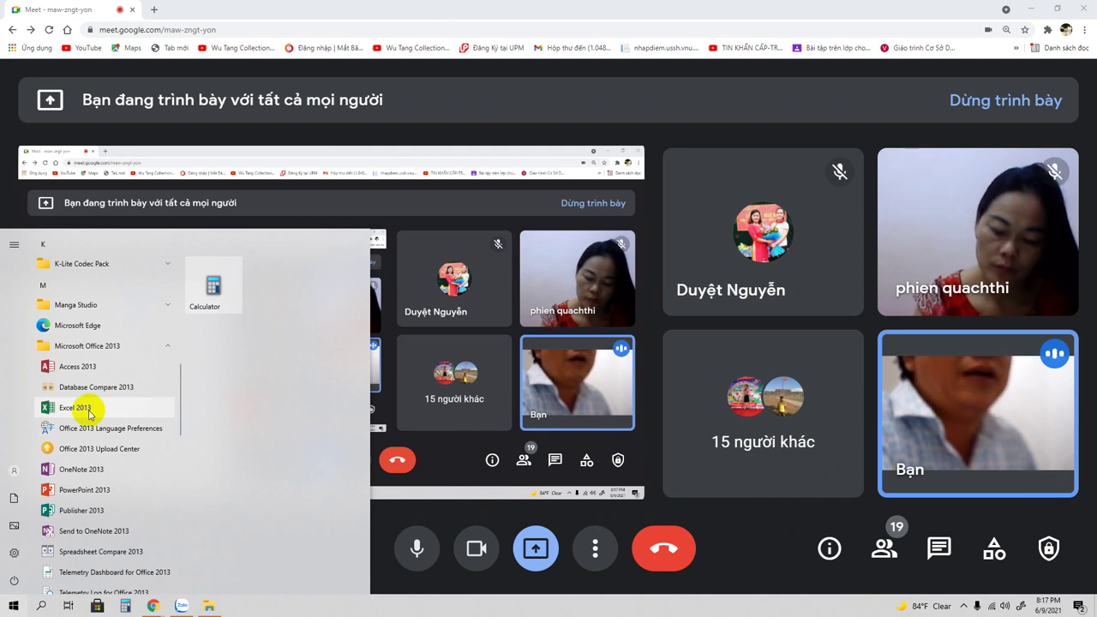
left_click(88, 413)
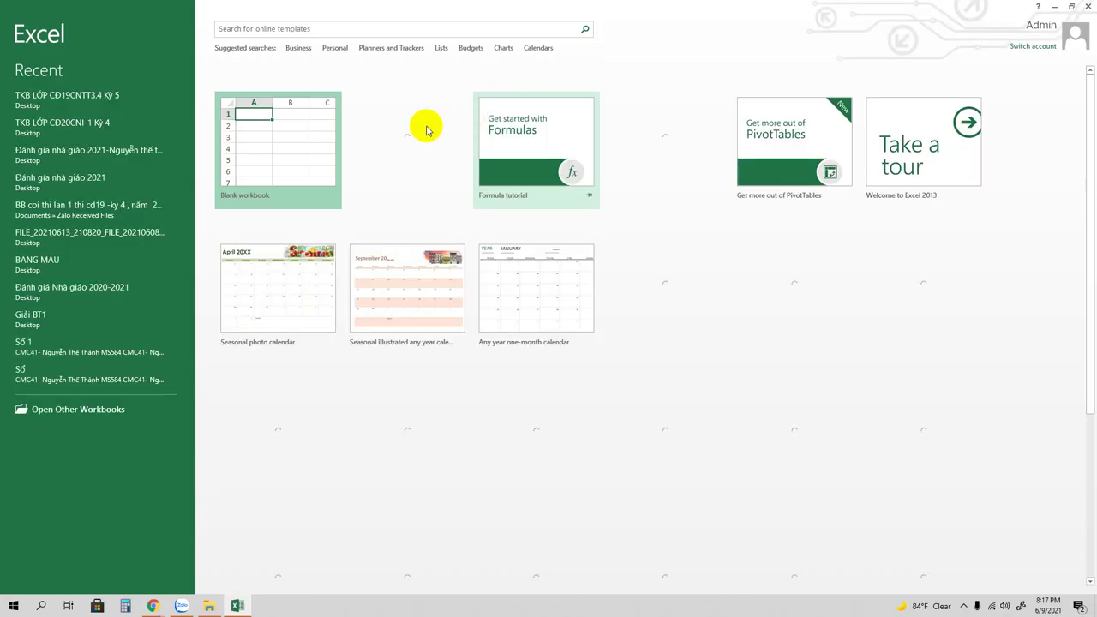
- Create the blank workbook Book1, then bring the Google Meet call back to the front
left_click(278, 135)
left_click(278, 135)
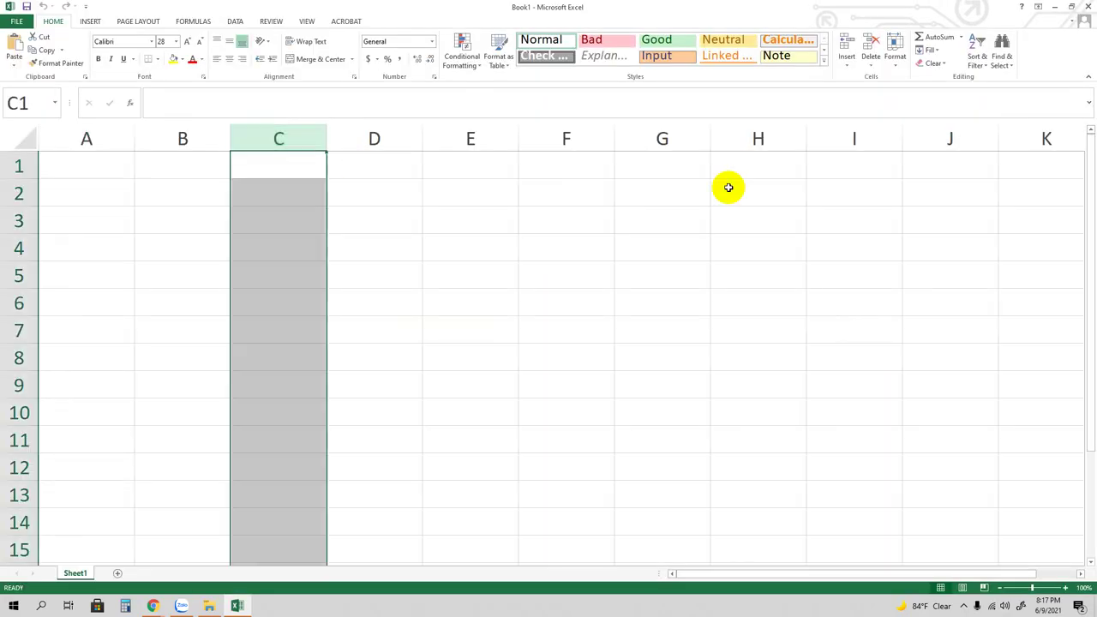
left_click(181, 605)
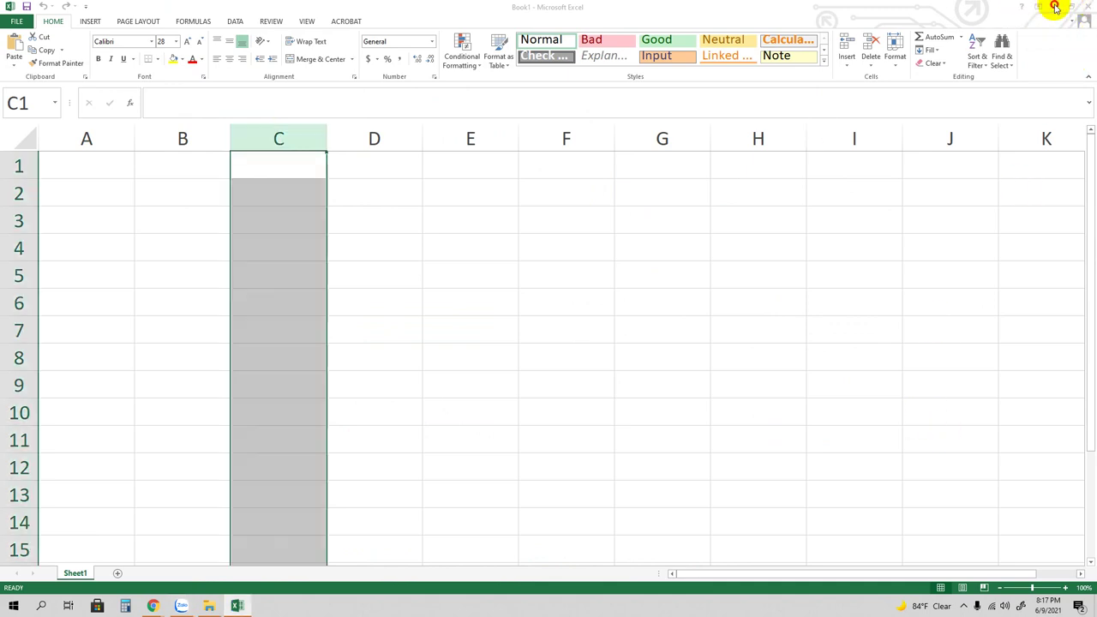
left_click(1053, 8)
- Admit all waiting people, bringing the call to 22, and drag the Meet window off-screen
left_click(781, 196)
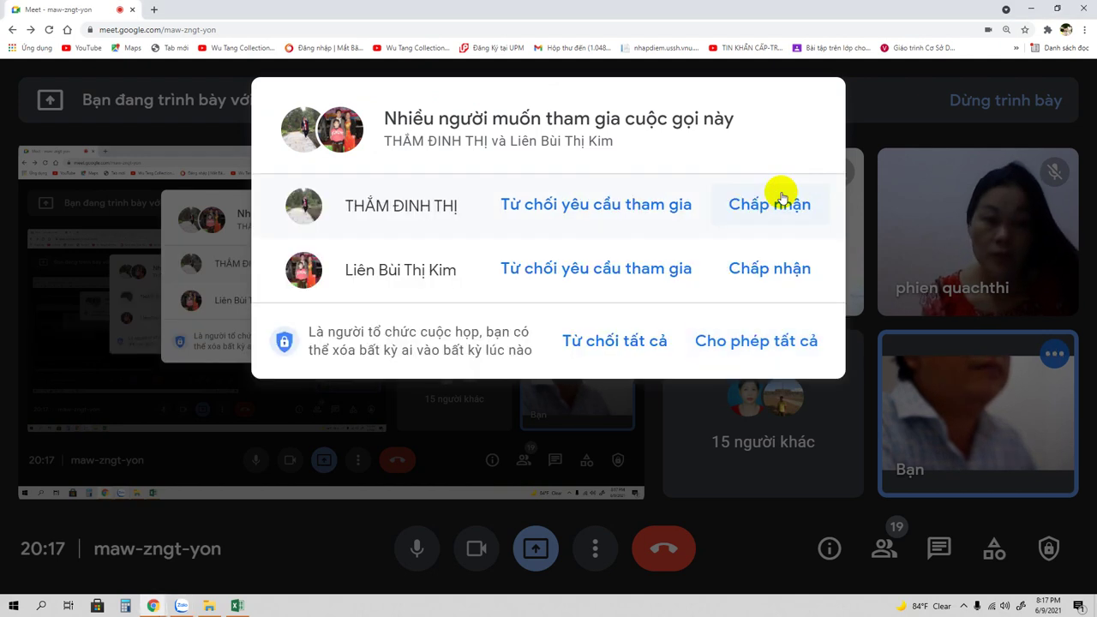
left_click(738, 345)
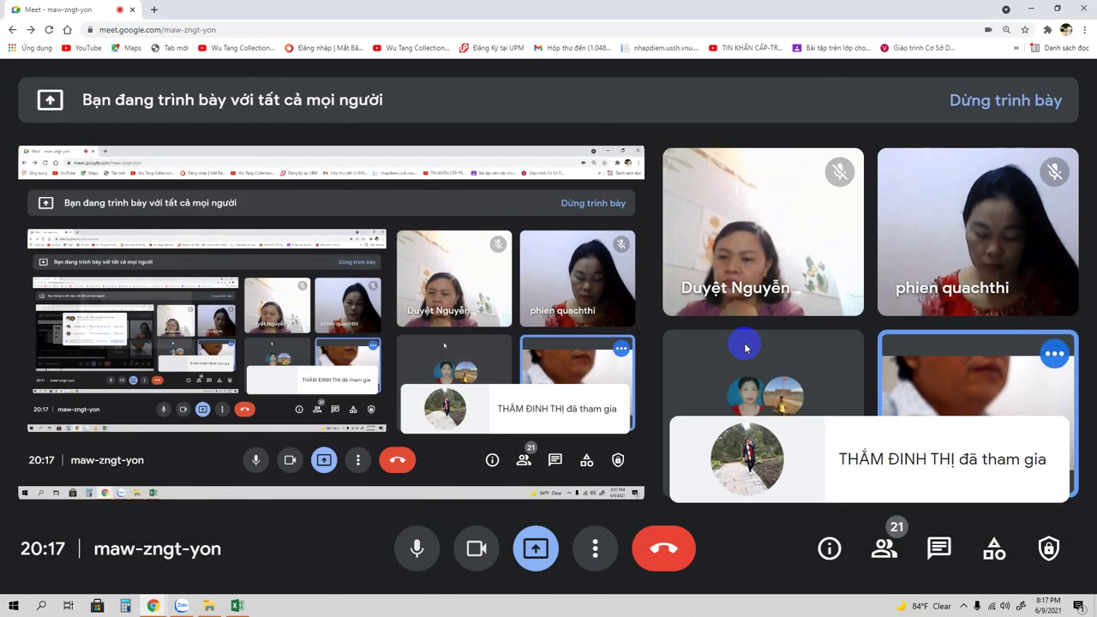
left_click(536, 550)
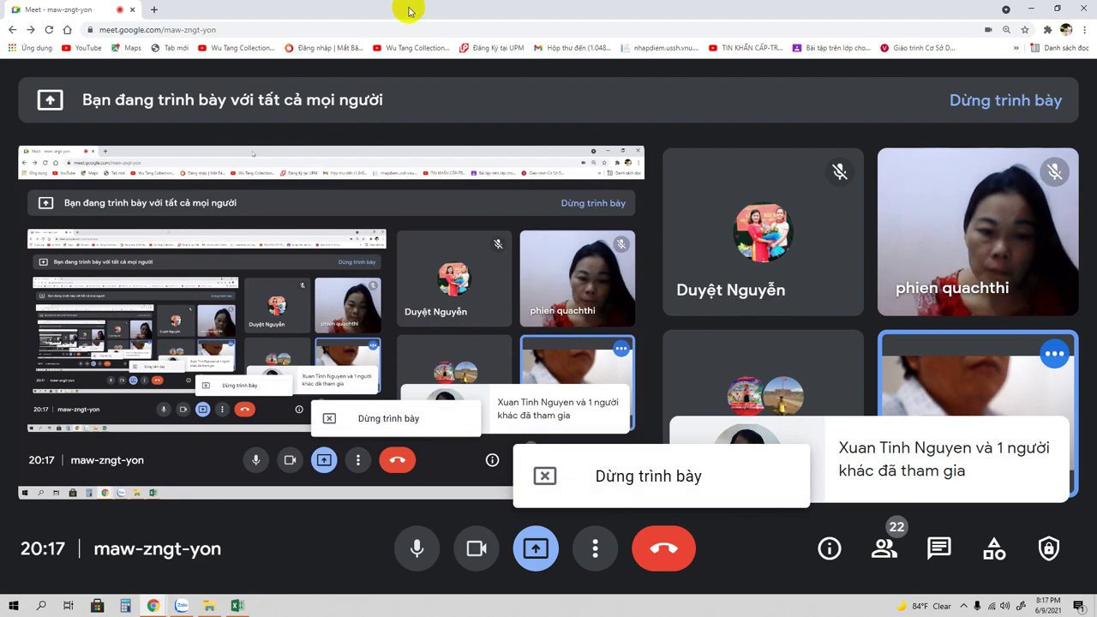
mouse_move(404, 8)
left_mouse_down()
mouse_move(731, 49)
mouse_move(1096, 43)
left_mouse_up()
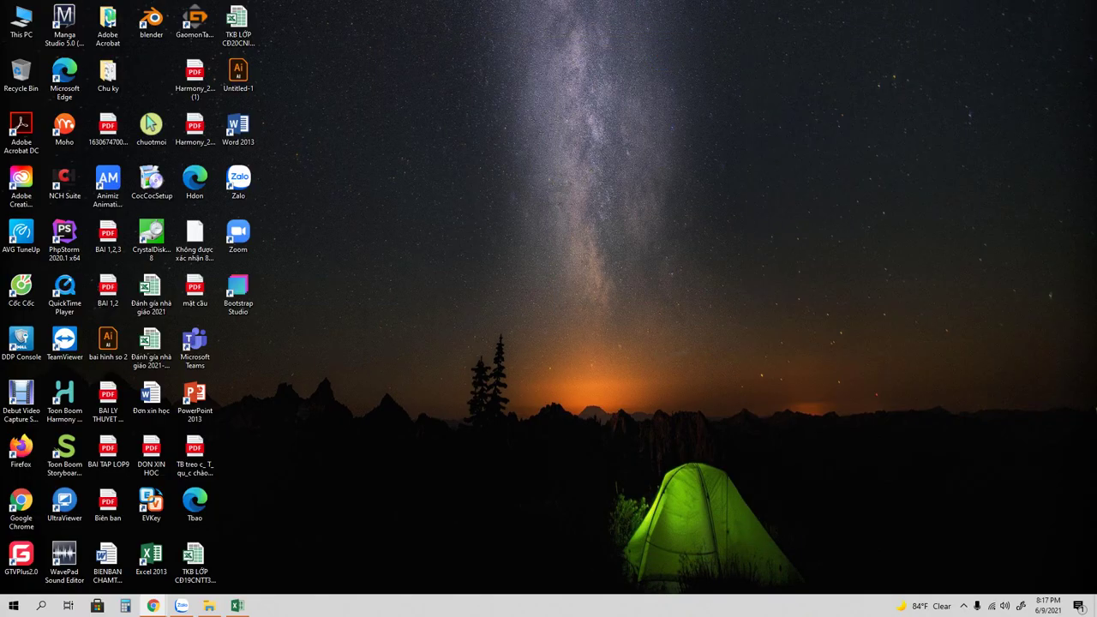
- Bring Book1 back in front, dismiss the Chrome notification, and select column C
left_click(238, 605)
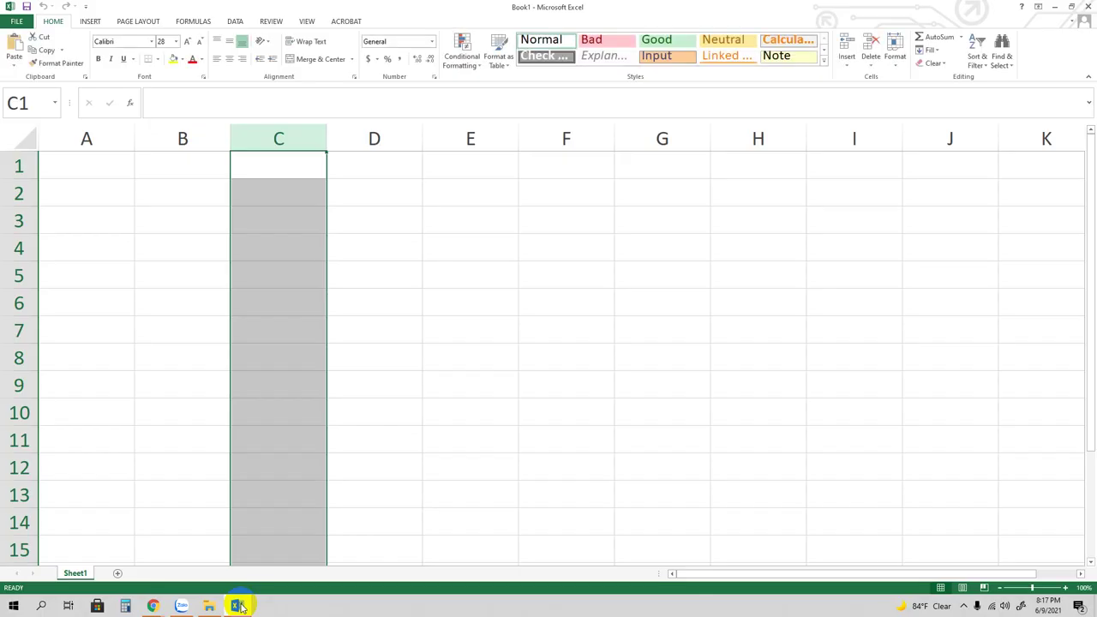
left_click(1071, 505)
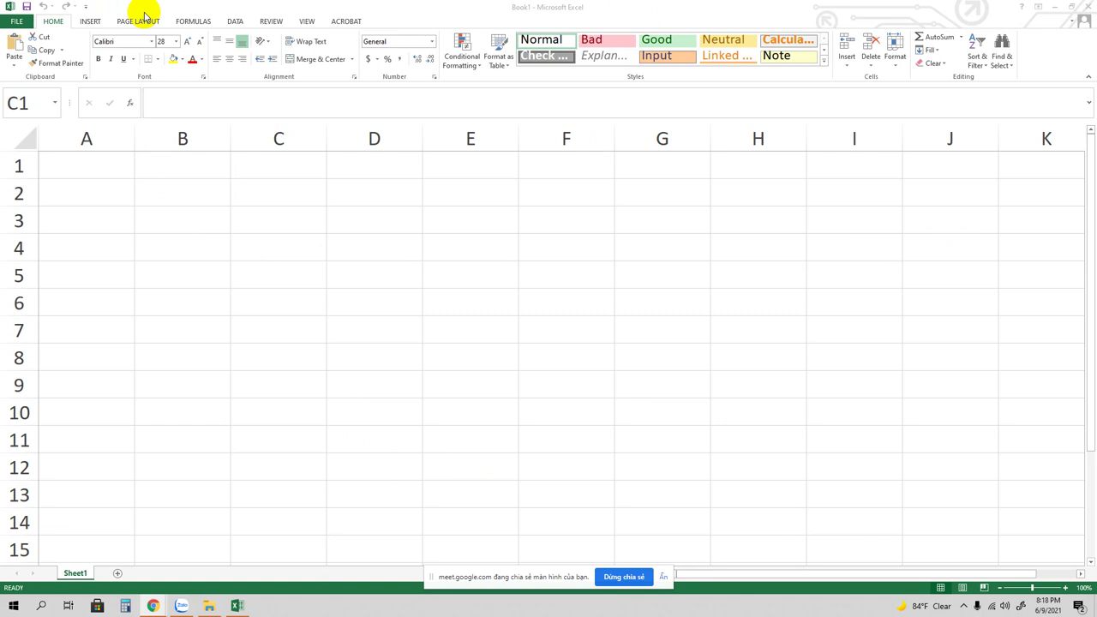
key("ctrl+space")
- Show the Insert ribbon, select cell C2, and move the screen-sharing notice higher up the sheet
left_click(90, 24)
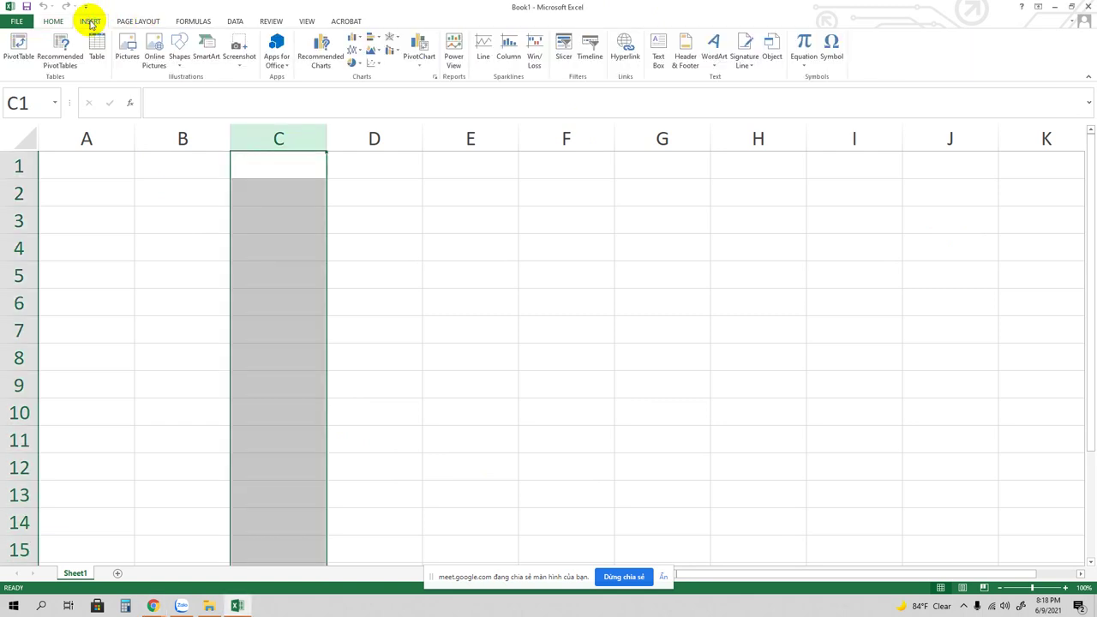
left_click(51, 23)
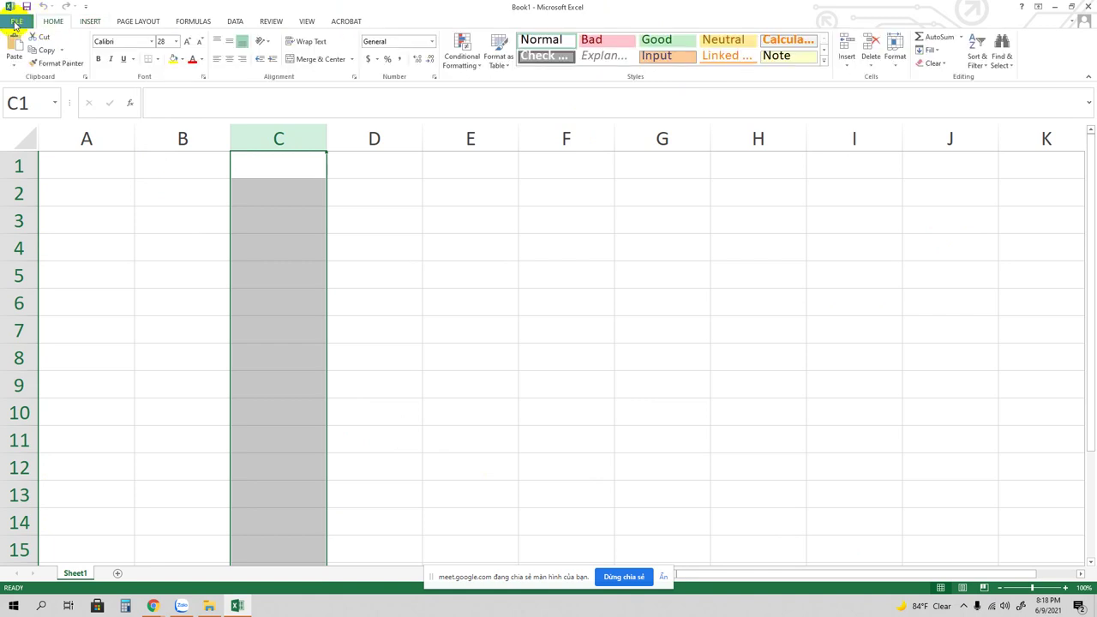
left_click(90, 23)
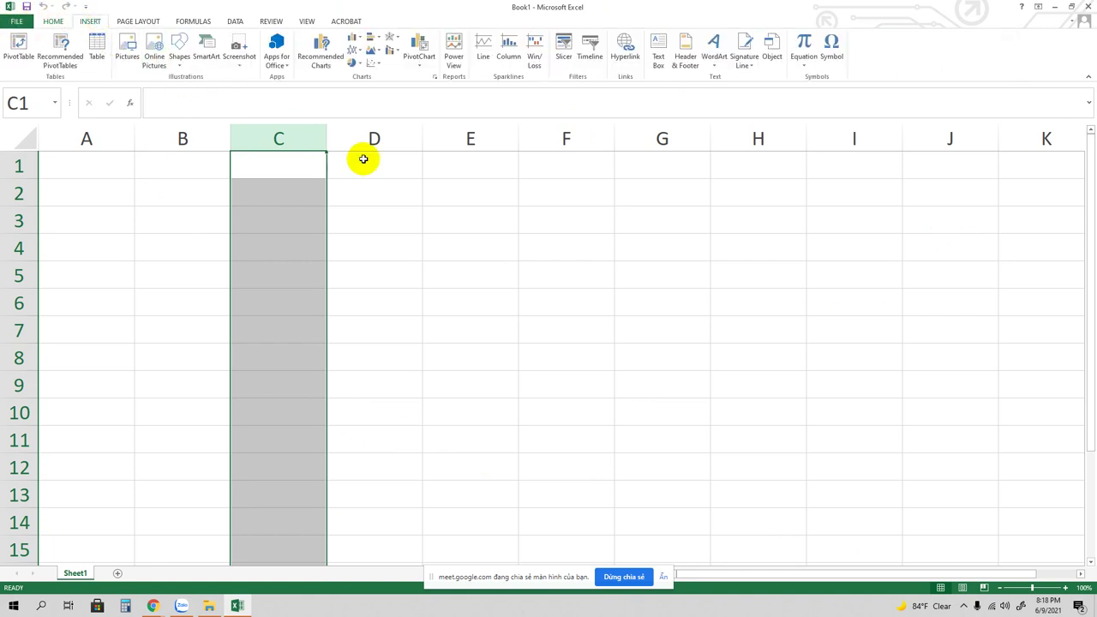
left_click(300, 196)
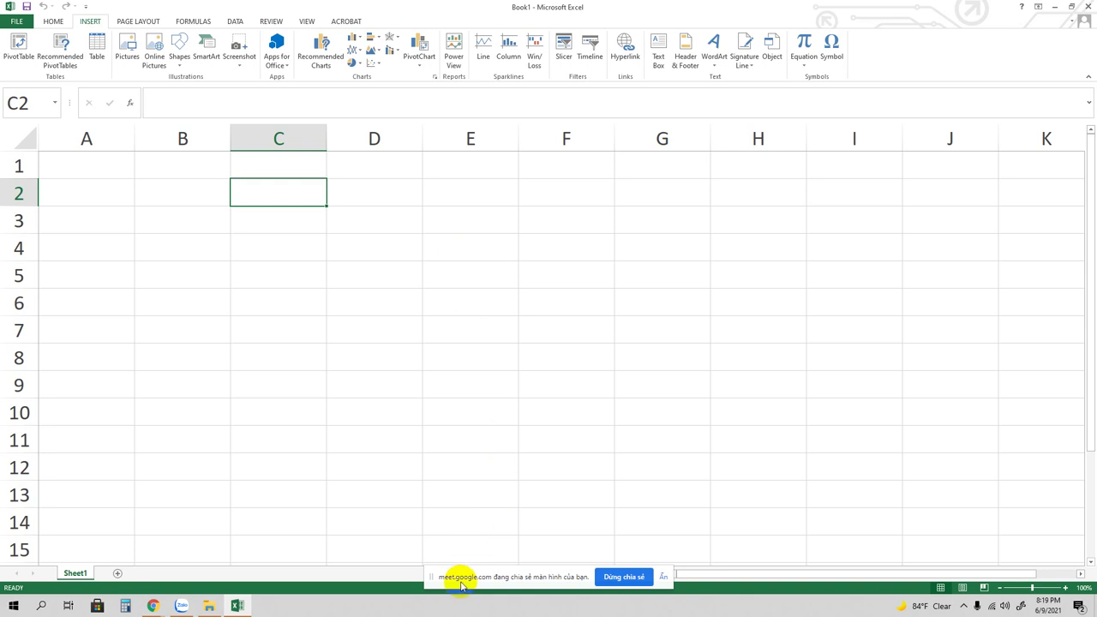
left_click_drag(461, 577, 471, 502)
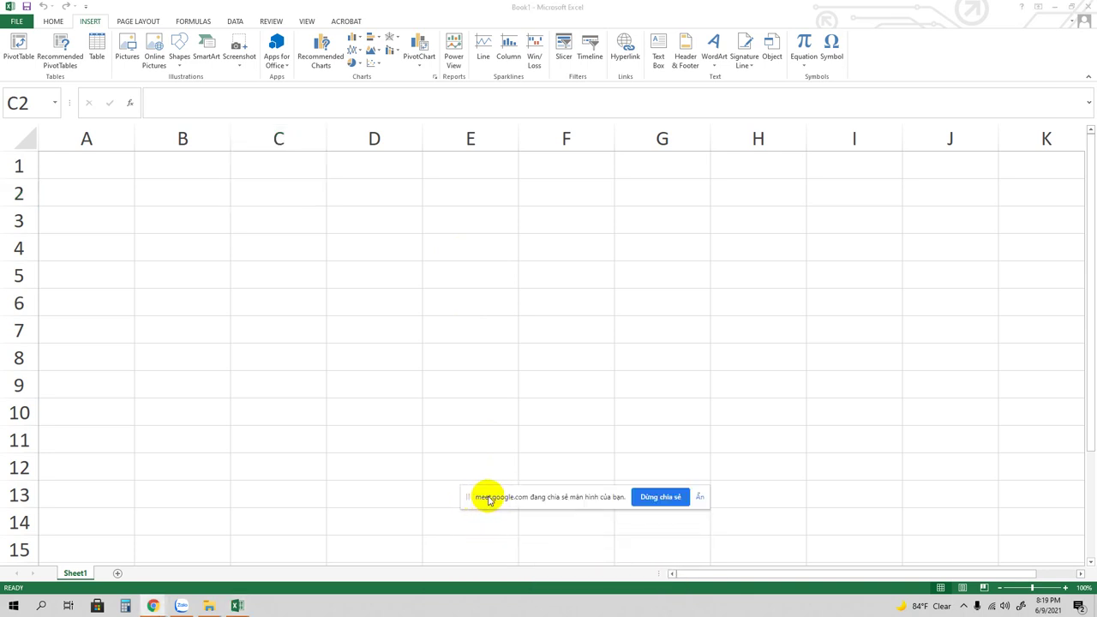
left_click_drag(489, 500, 504, 417)
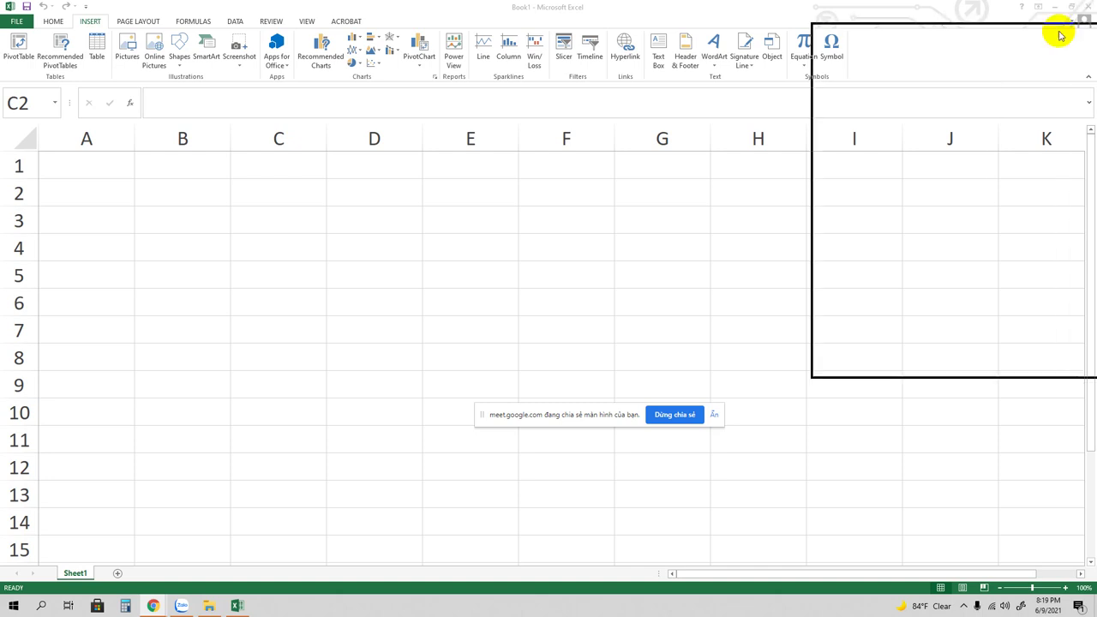
- Shift the Google Meet window toward the right edge and hide the screen-sharing notice
key("alt+Tab")
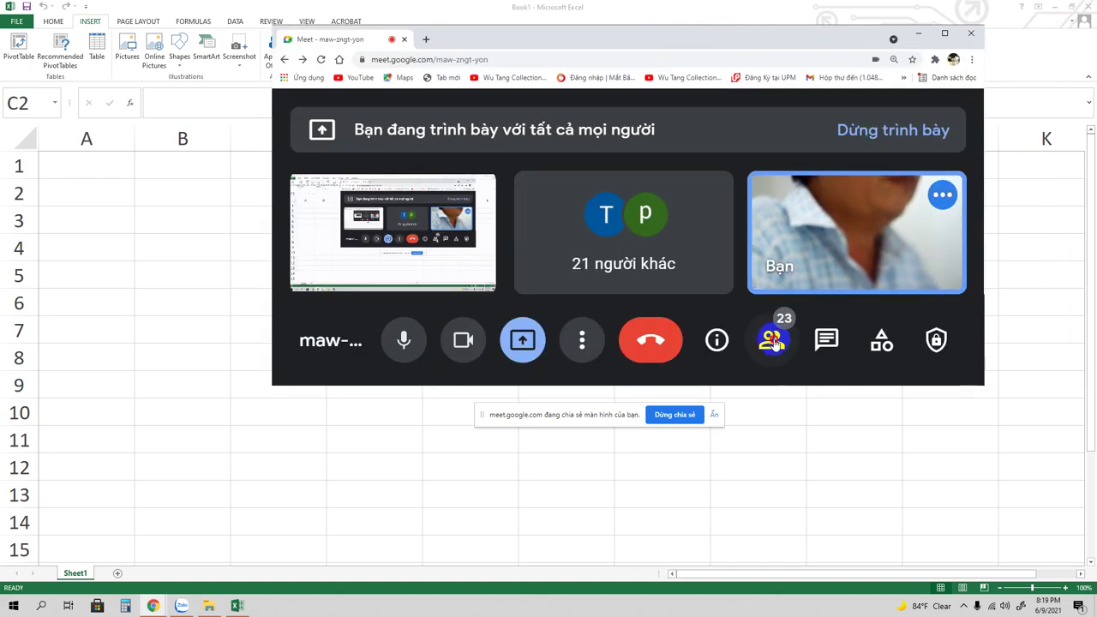
left_click(780, 351)
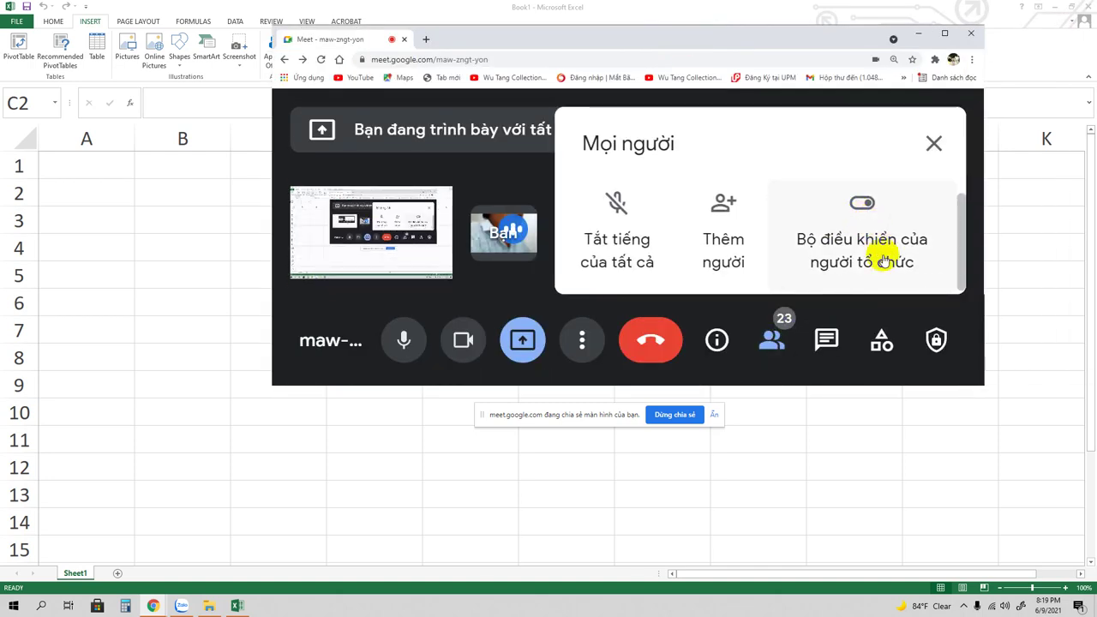
scroll(869, 250, "up", 1)
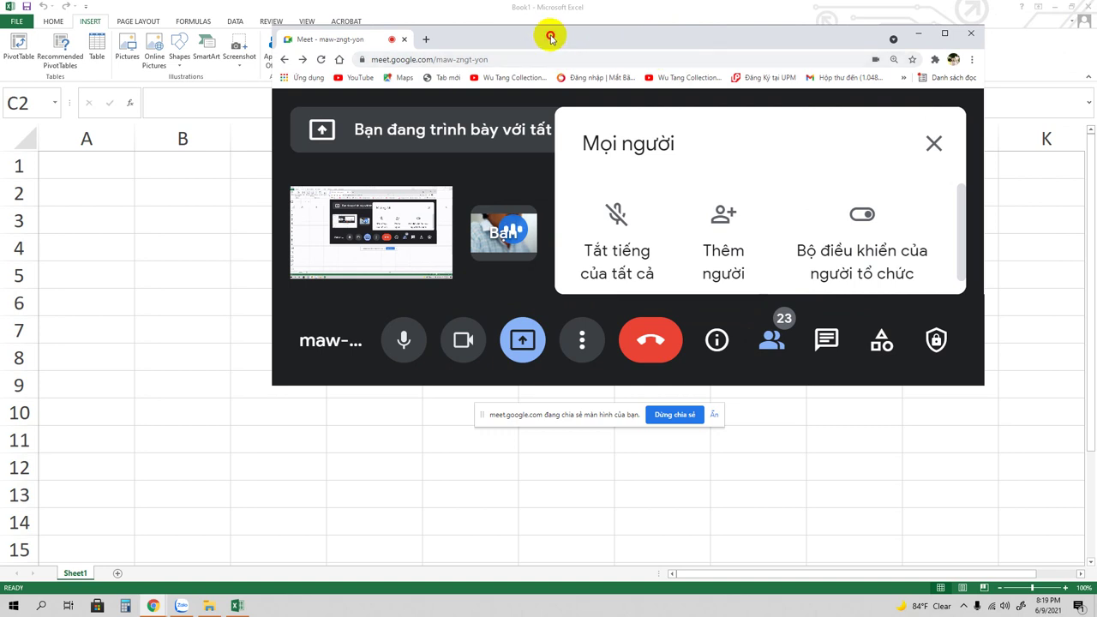
left_click_drag(548, 44, 584, 42)
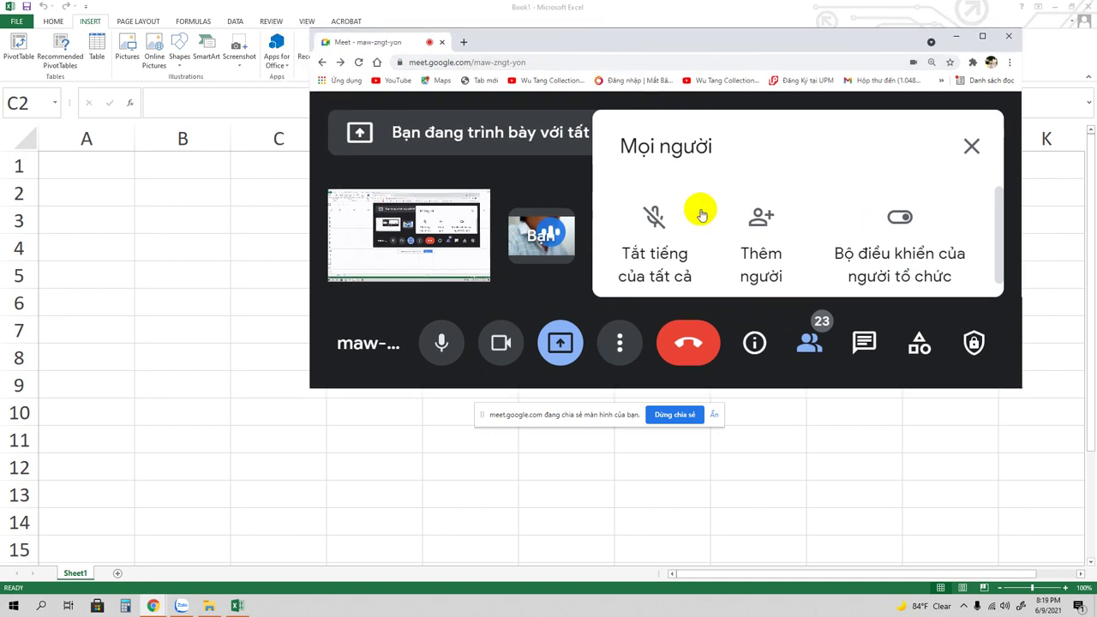
scroll(900, 242, "down", 1)
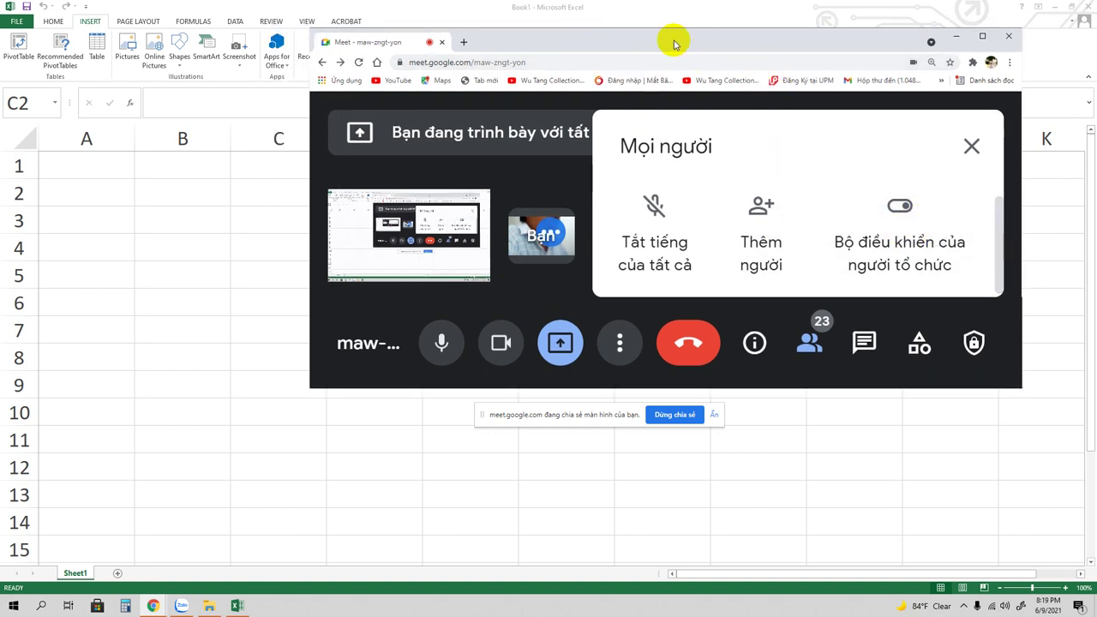
left_click_drag(665, 37, 1096, 39)
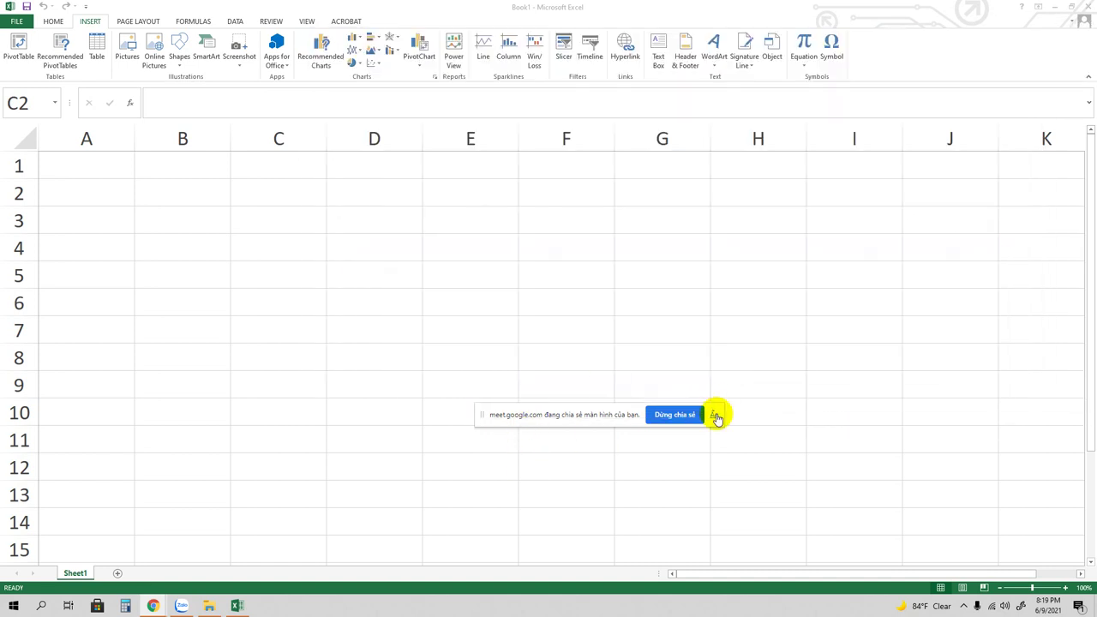
left_click(714, 414)
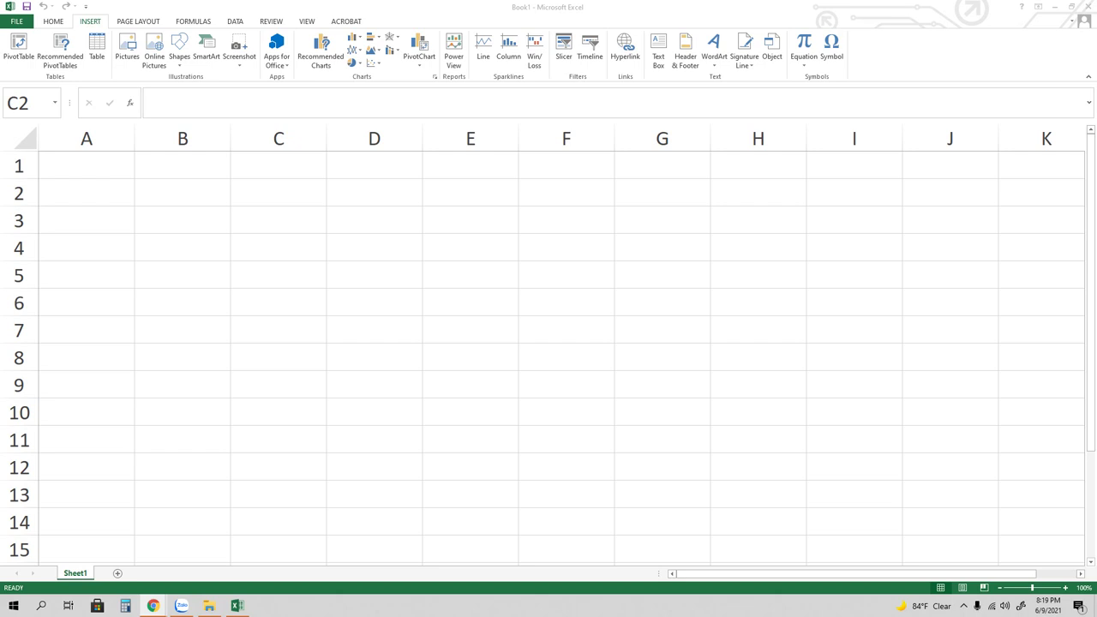
- Make the Meet call window taller and drag it aside to uncover more columns
key("alt+Tab")
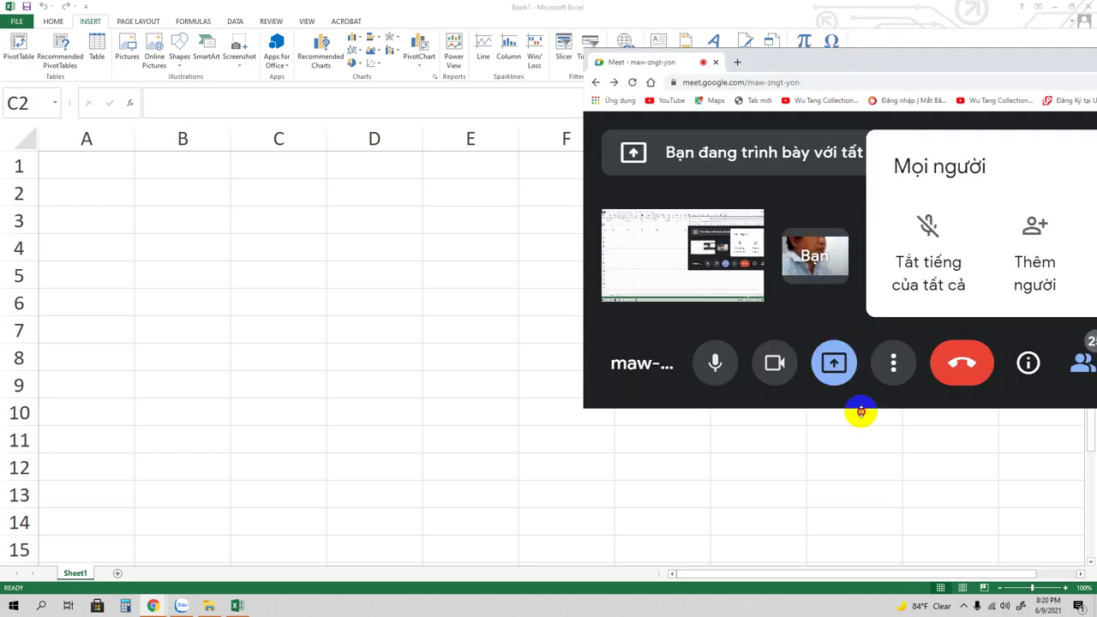
left_click_drag(861, 412, 850, 473)
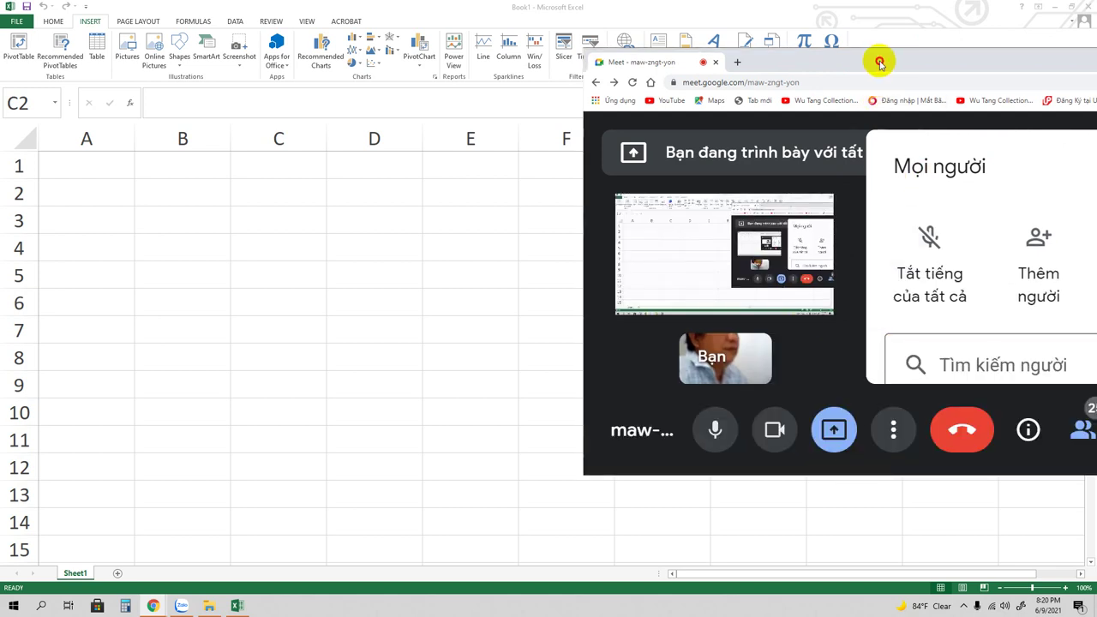
left_click_drag(879, 62, 1093, 62)
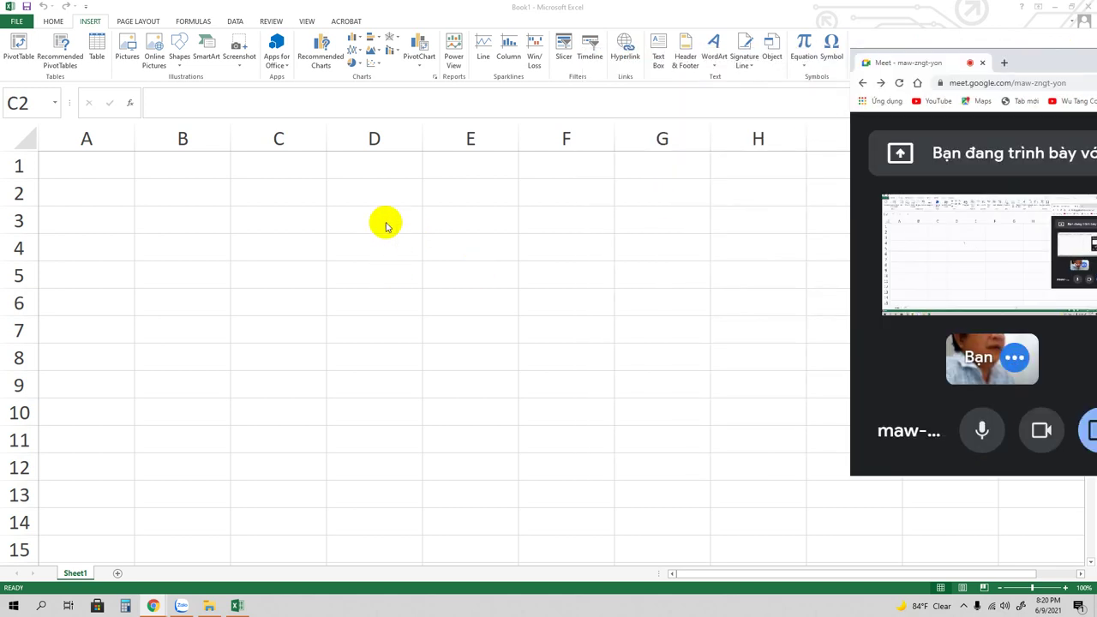
- Bring the workbook in front of the call window and select cells C4, D4, E4, then D4
left_click(276, 164)
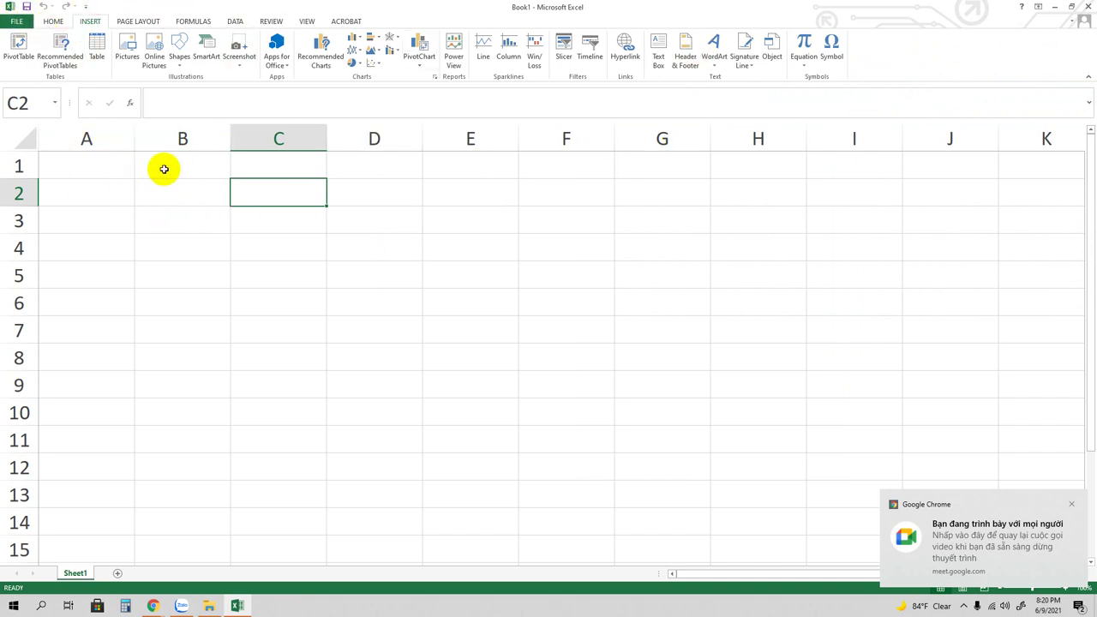
left_click(319, 248)
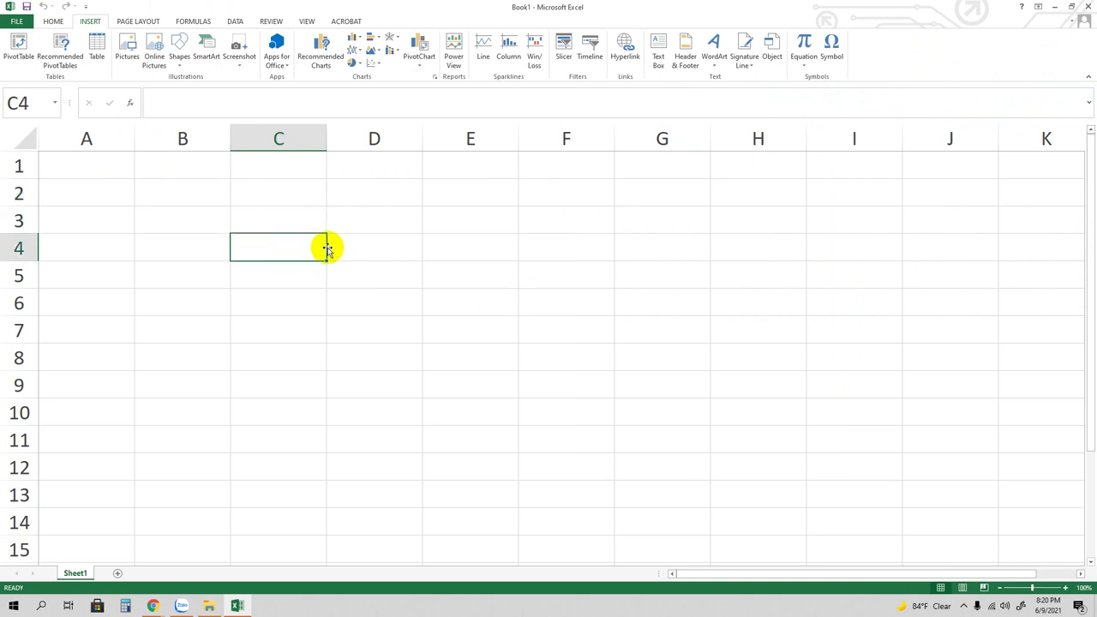
left_click(379, 250)
left_click(494, 248)
left_click(346, 251)
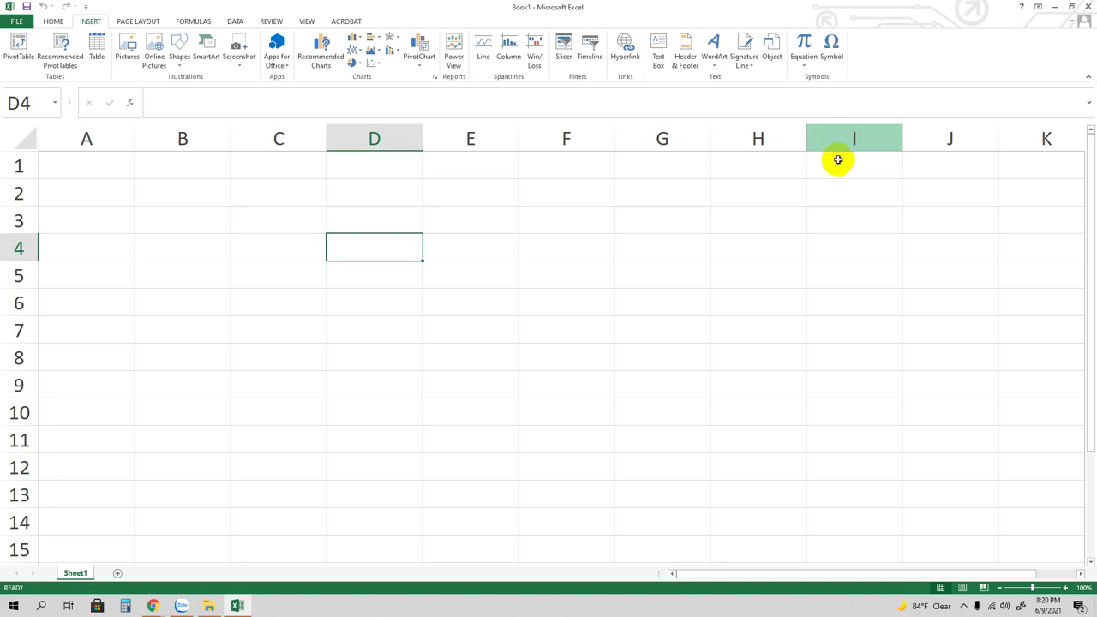
mouse_move(797, 573)
left_mouse_down()
mouse_move(945, 581)
mouse_move(757, 556)
left_mouse_up()
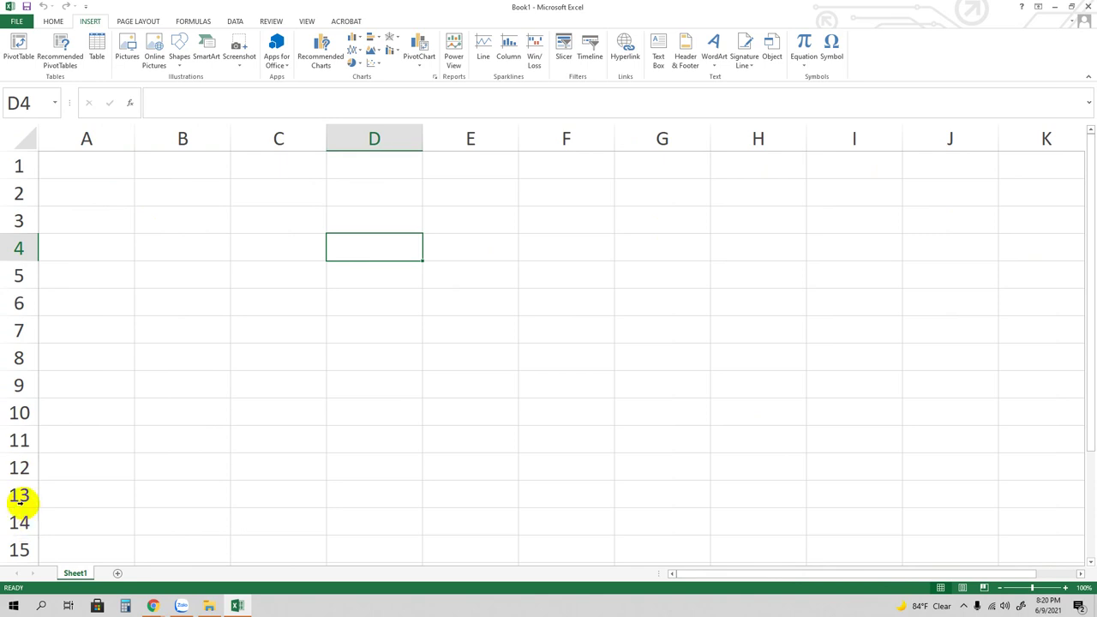
- Scroll the sheet down and back up, then select cells C2, D2 and C3
scroll(17, 497, "down", 6)
scroll(19, 497, "down", 9)
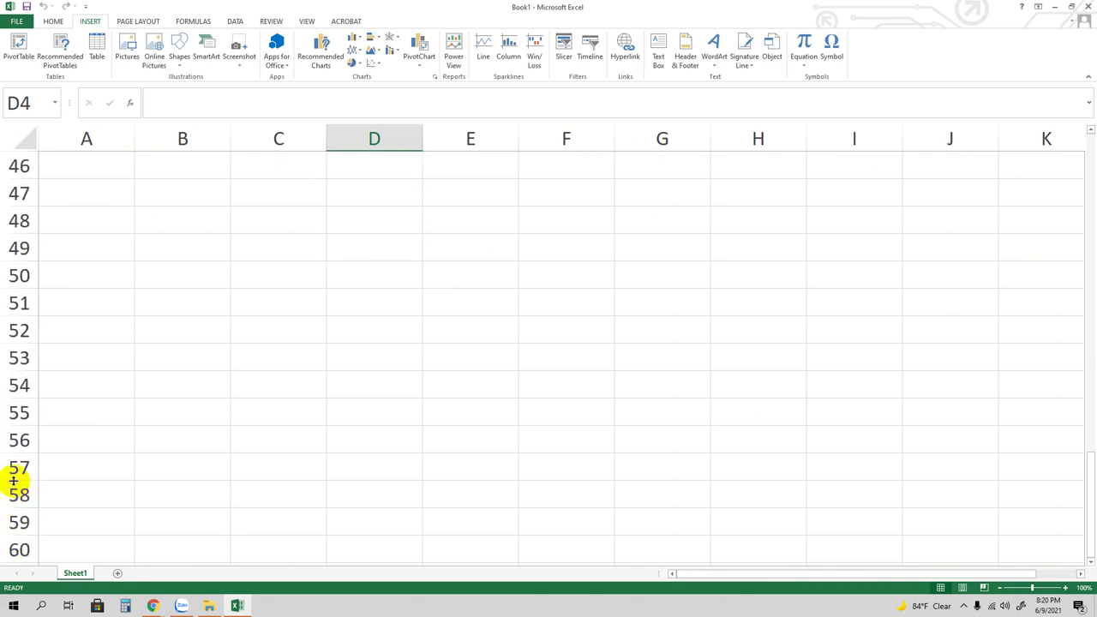
scroll(10, 450, "up", 5)
scroll(11, 334, "up", 10)
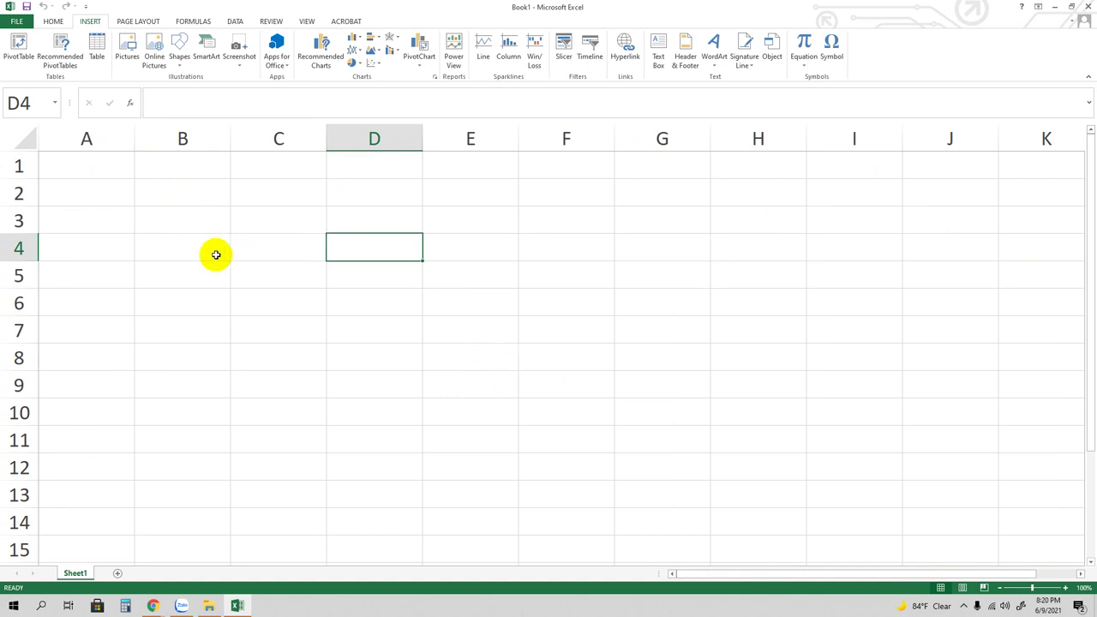
left_click(280, 183)
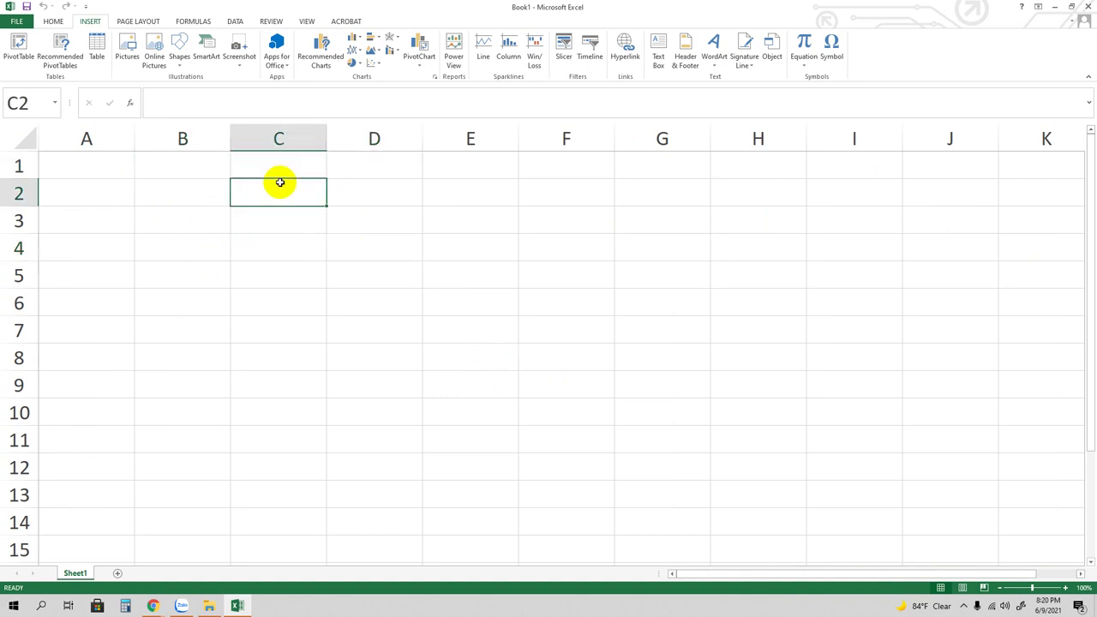
left_click(395, 194)
left_click(279, 212)
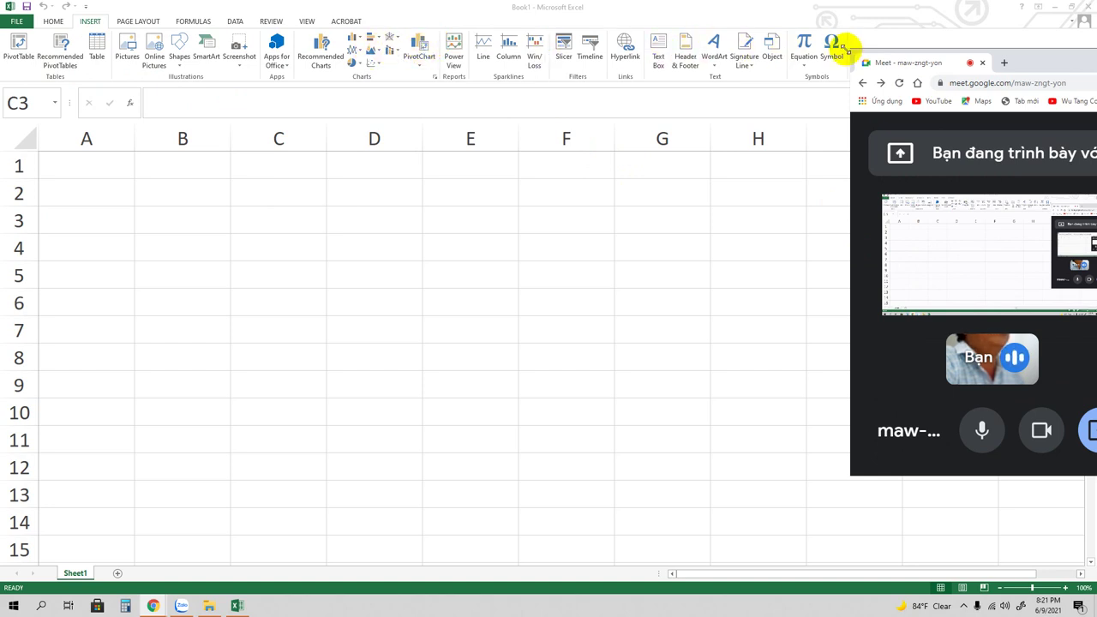
- Return to the Home ribbon, then show the Info page of the unsaved Book1 in the File backstage
left_click(50, 23)
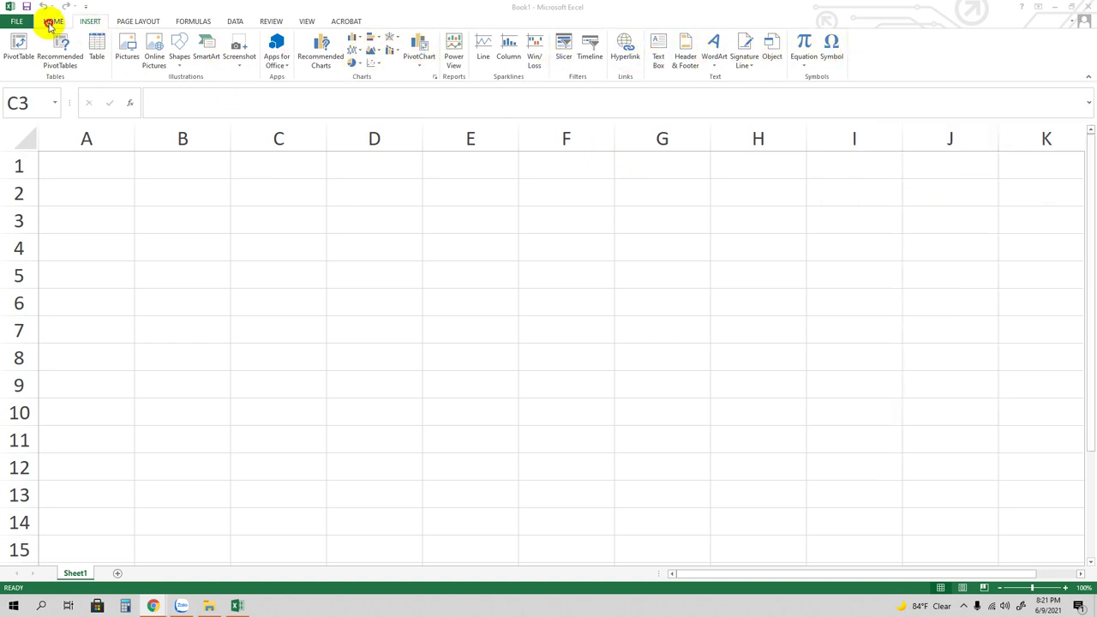
left_click(50, 23)
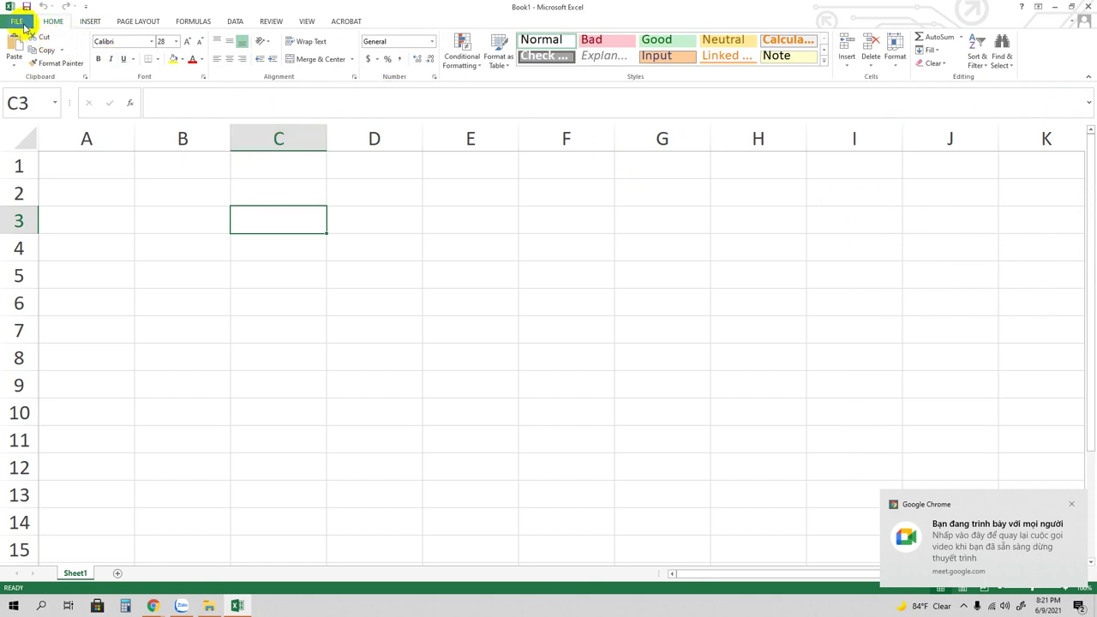
left_click(26, 24)
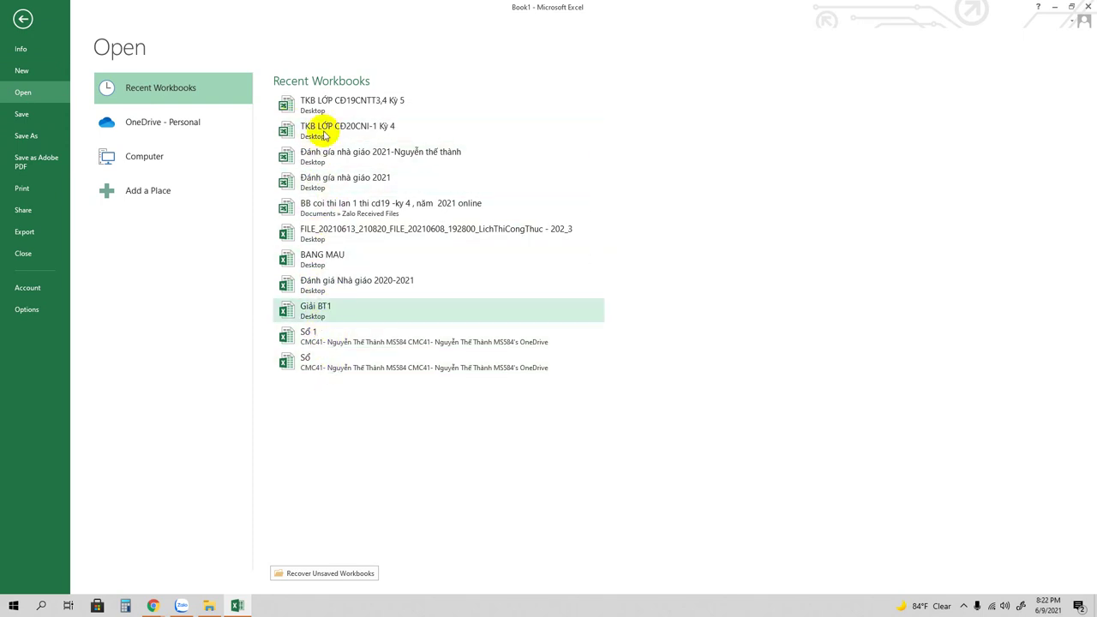
left_click(21, 49)
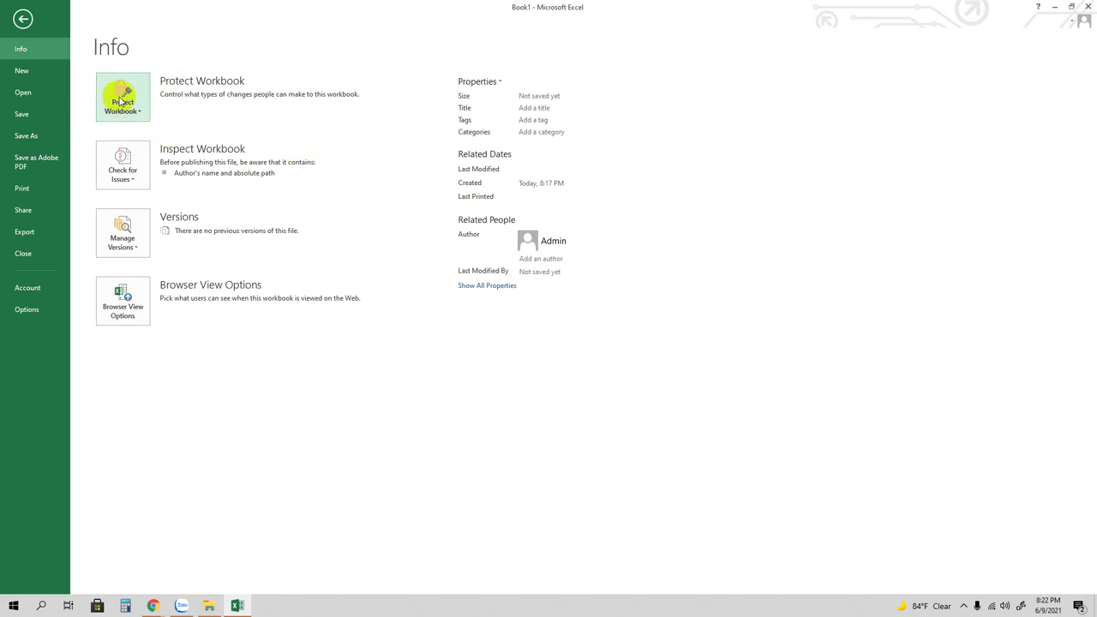
- Set the default font size for new workbooks to 20 in Excel Options, then close Excel
left_click(26, 313)
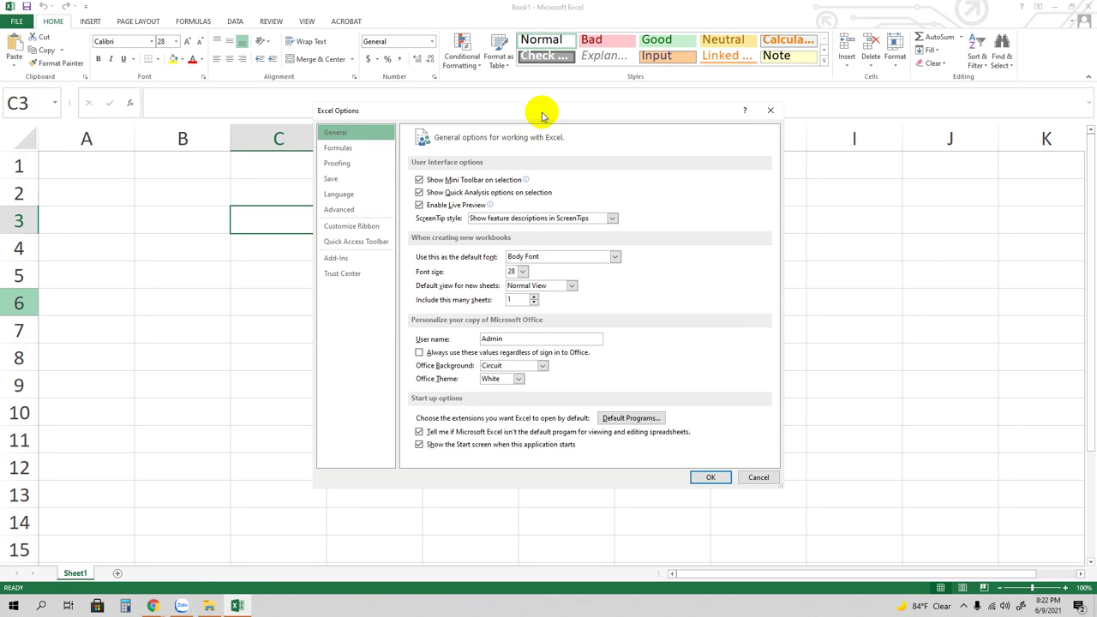
left_click_drag(540, 108, 484, 110)
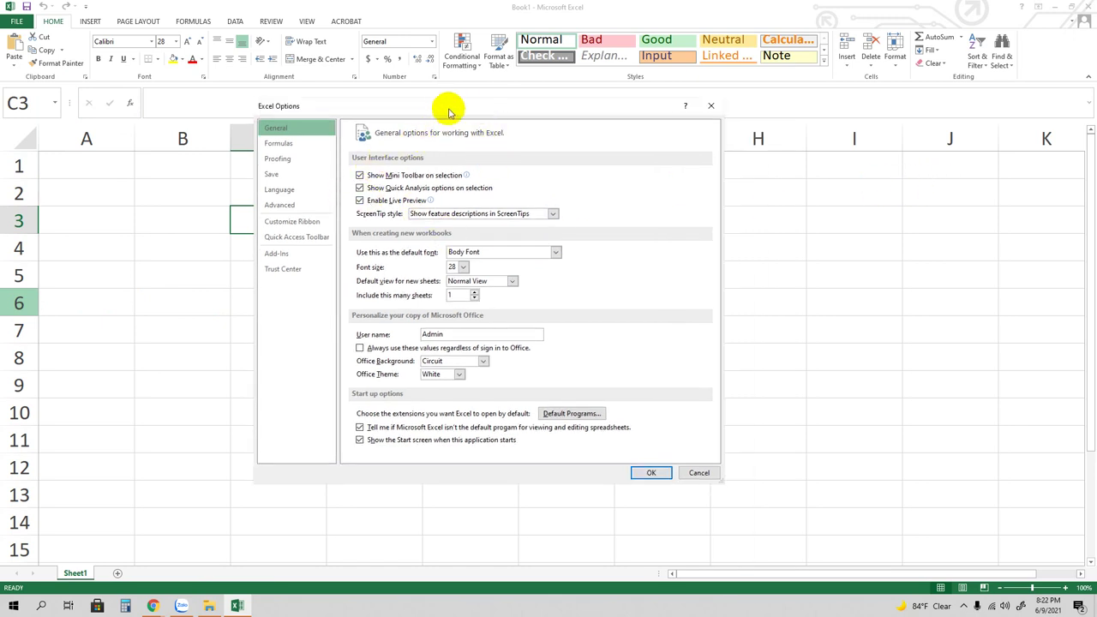
left_click_drag(448, 112, 477, 110)
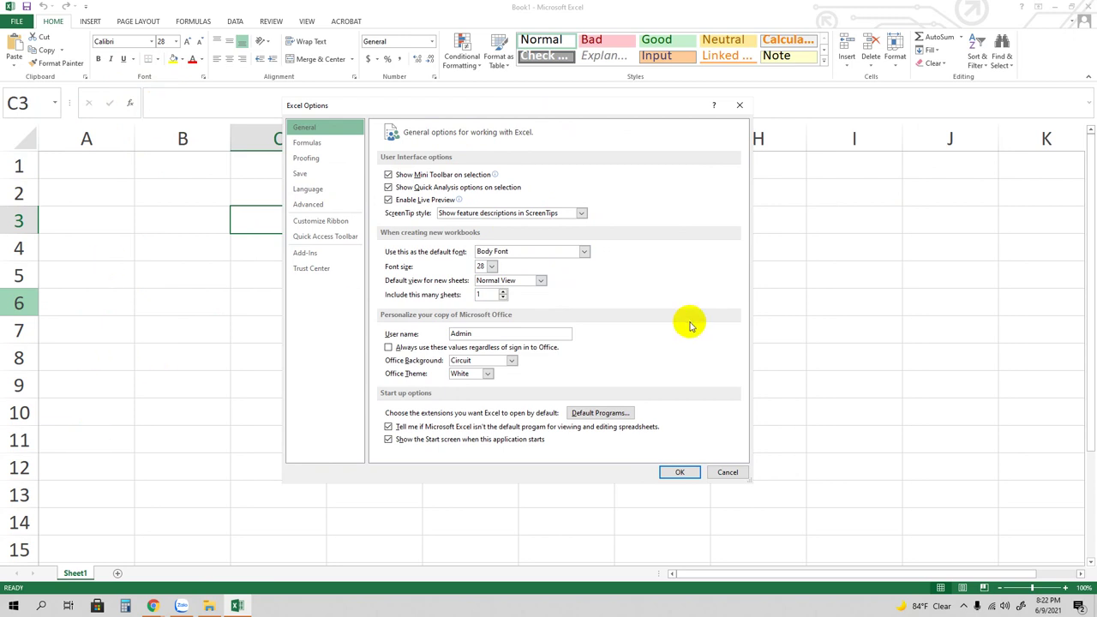
left_click(491, 266)
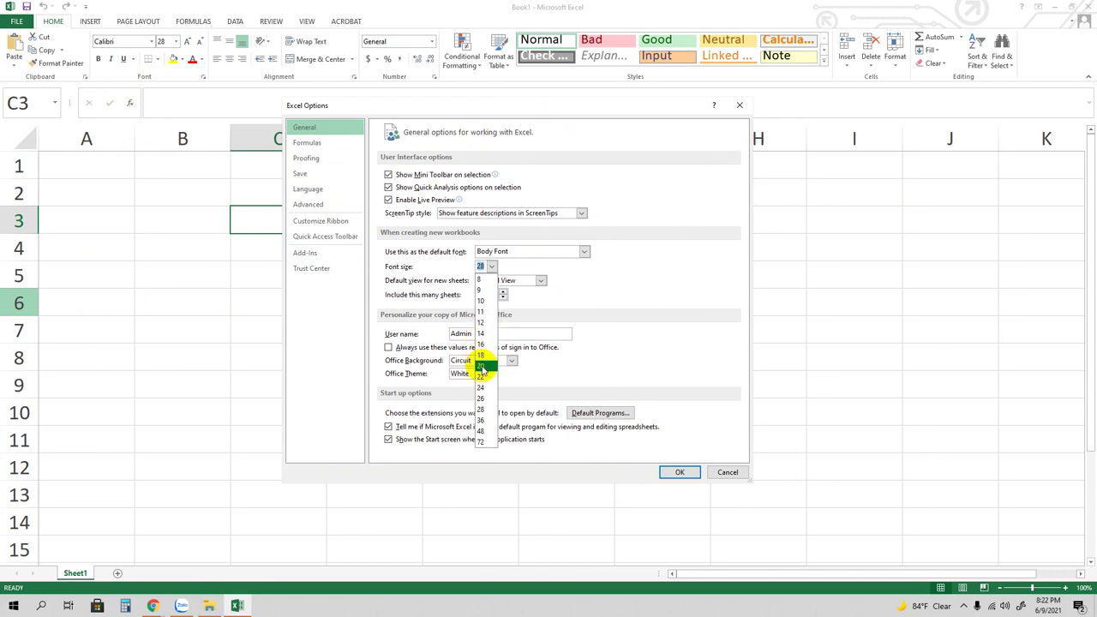
left_click(481, 368)
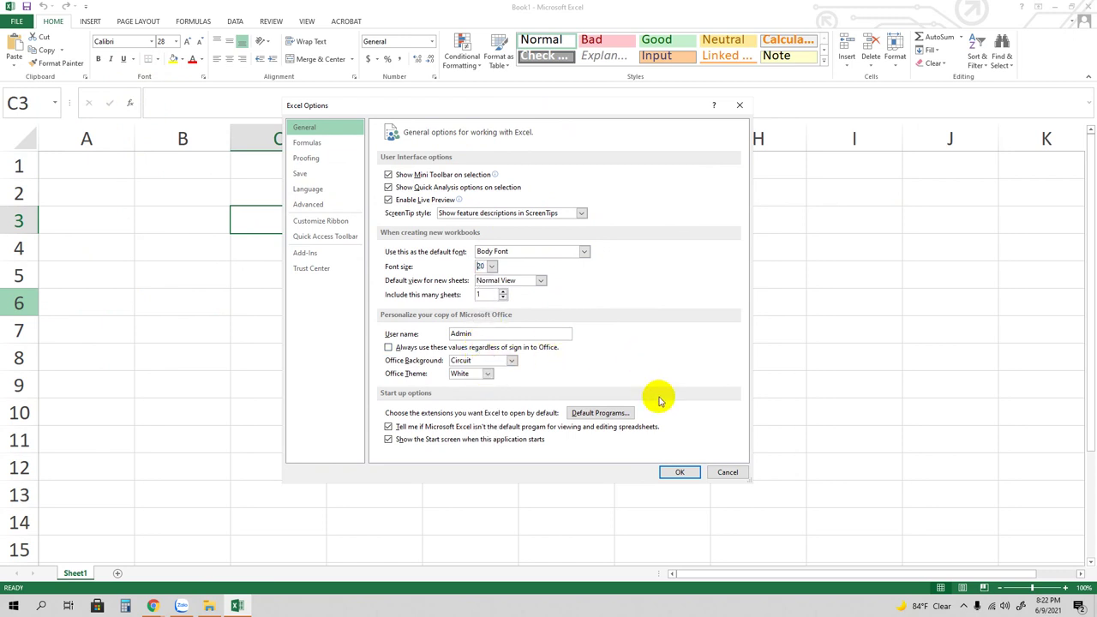
left_click(679, 472)
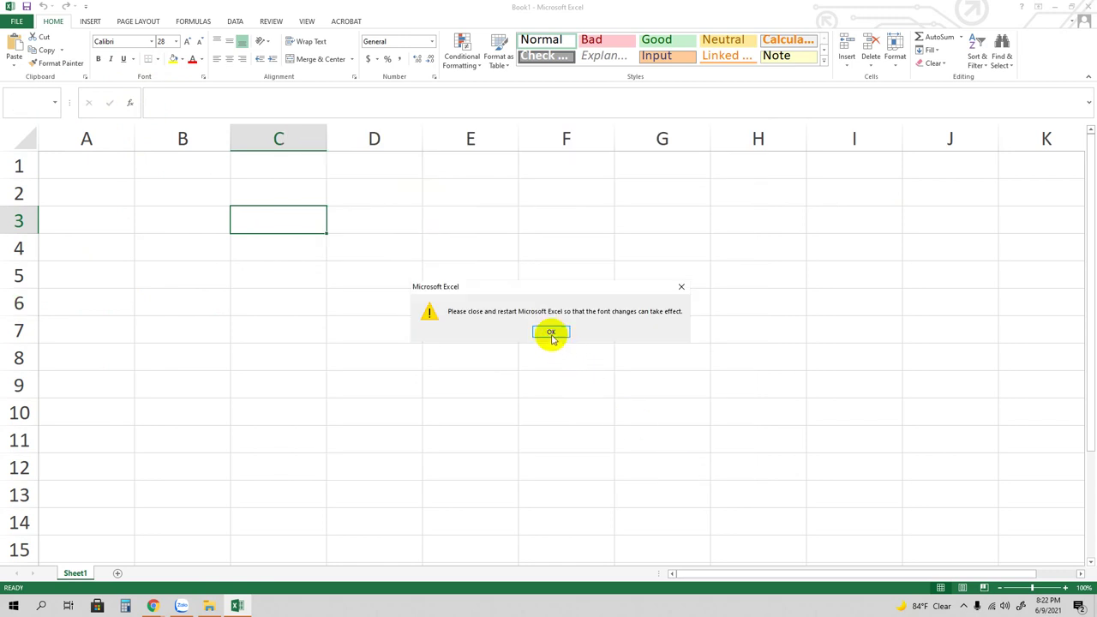
left_click(551, 333)
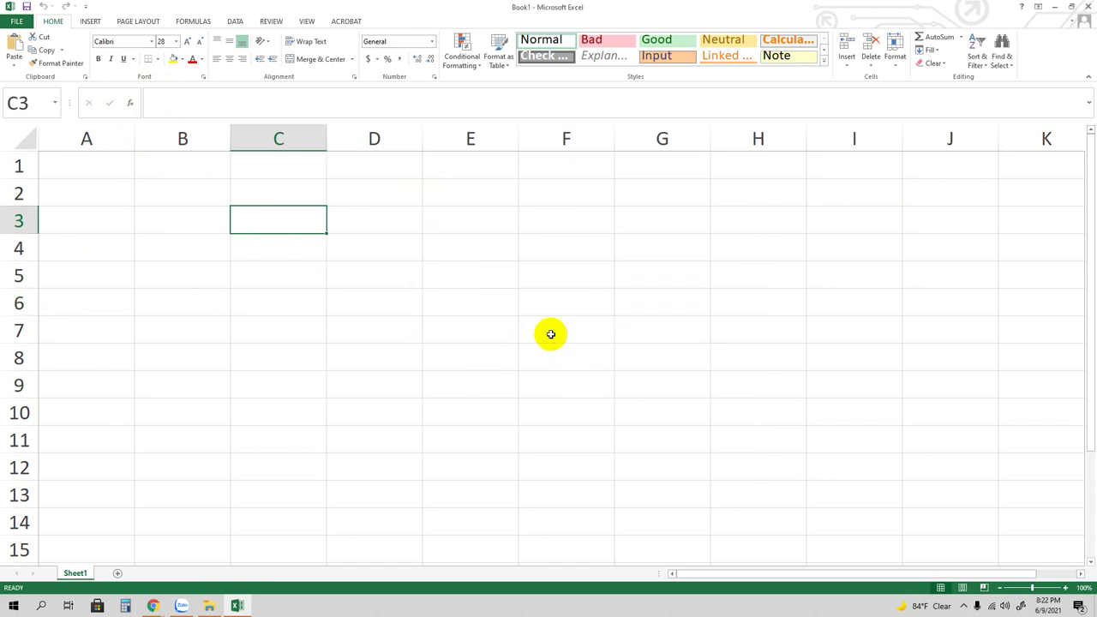
left_click(1088, 7)
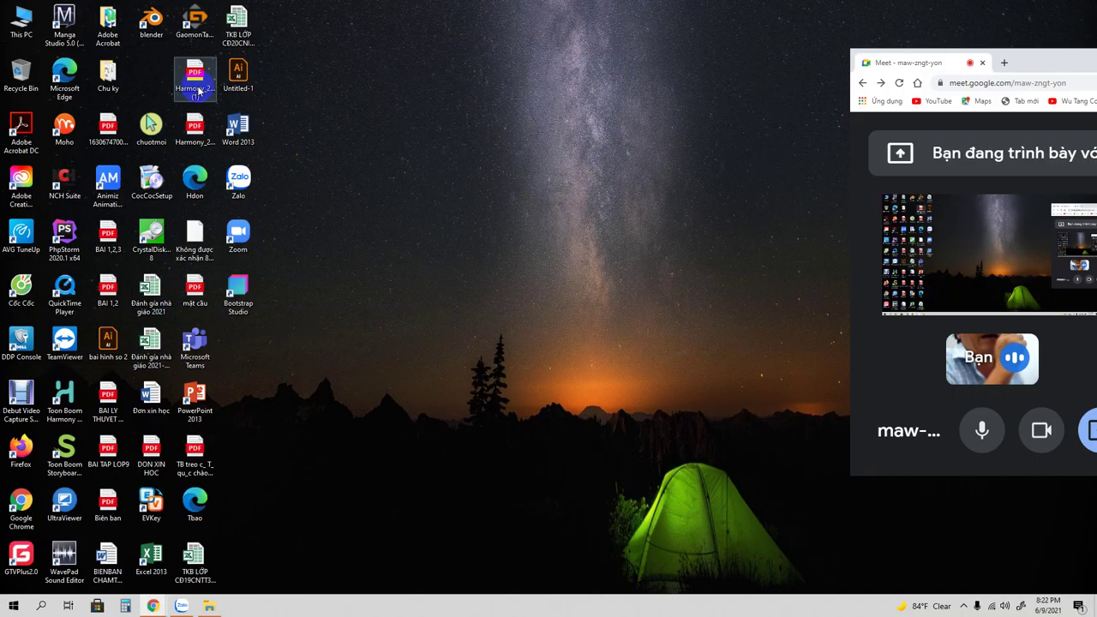
- Relaunch Excel 2013 from the desktop shortcut and start a blank workbook with cell D1 selected
double_click(151, 557)
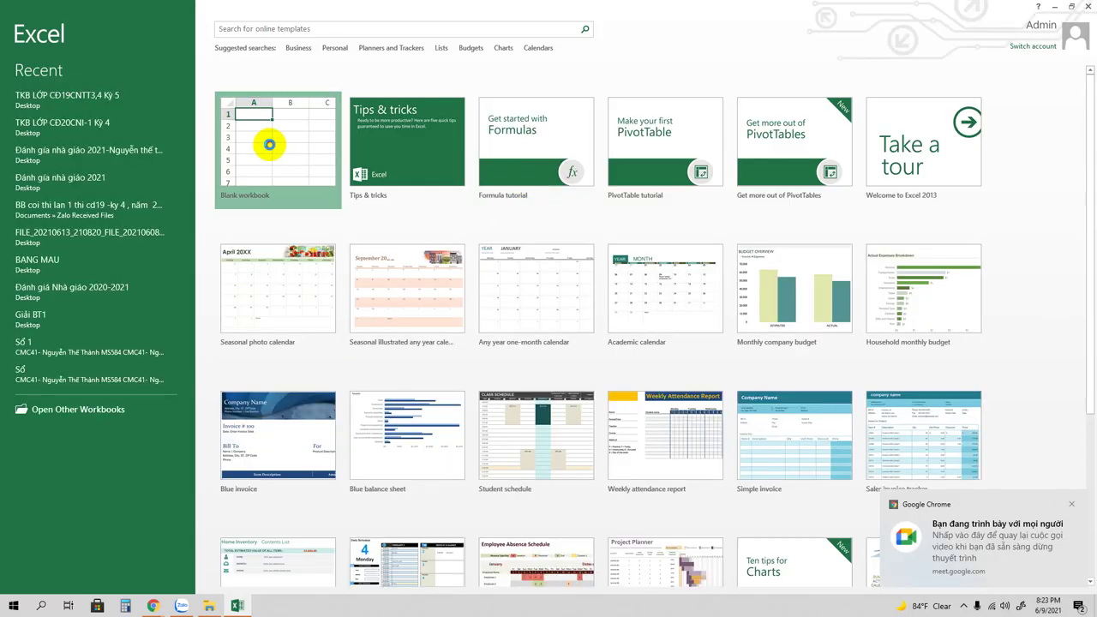
left_click(269, 145)
left_click(269, 144)
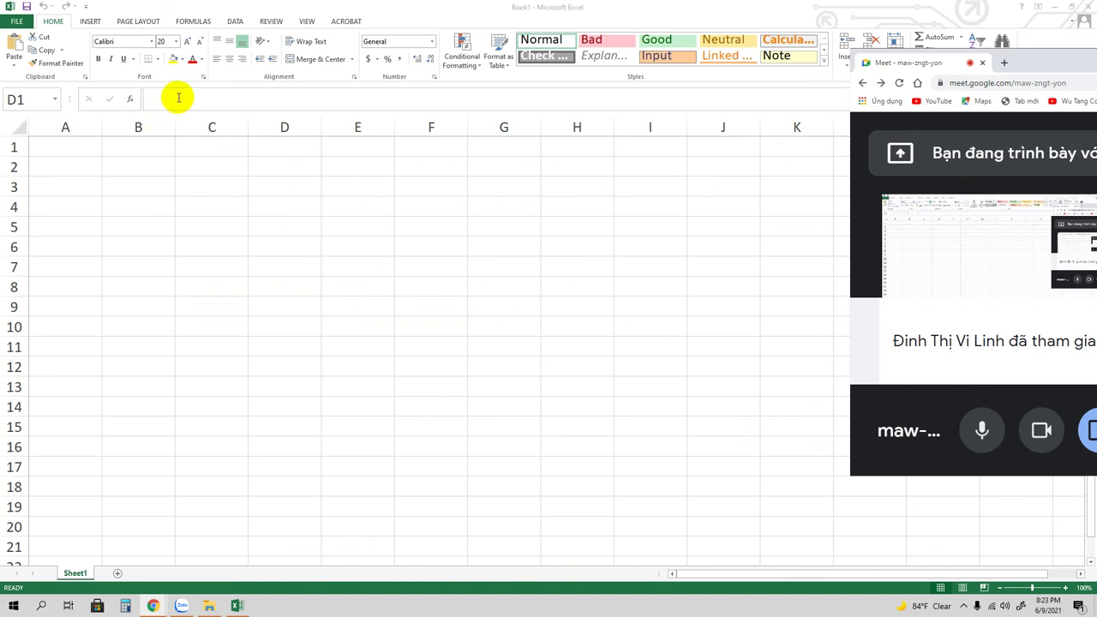
left_click(15, 22)
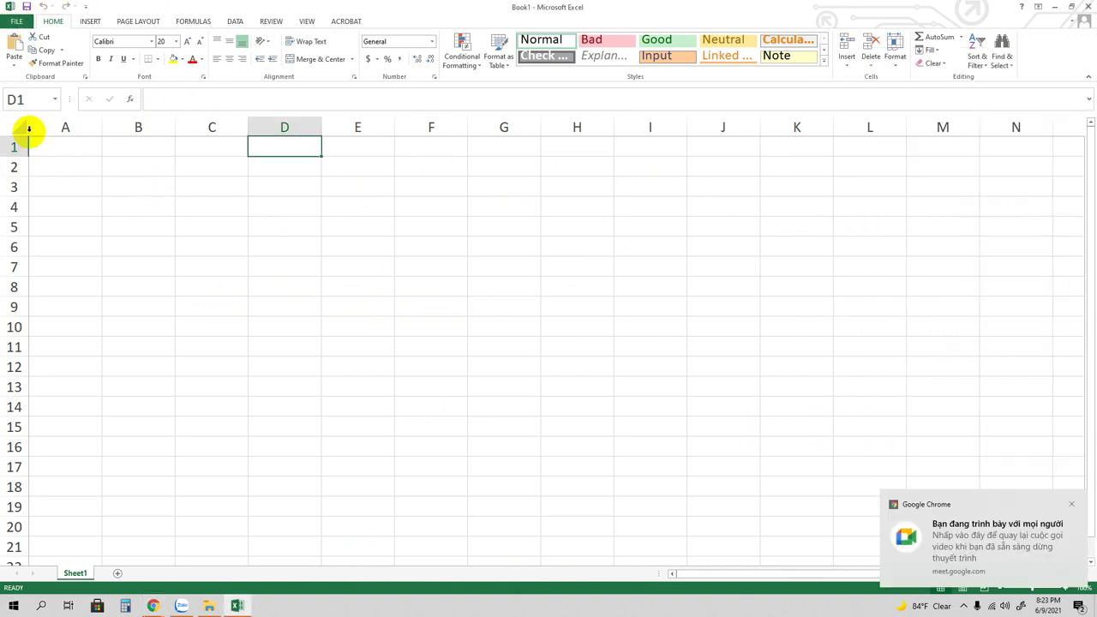
left_click(17, 21)
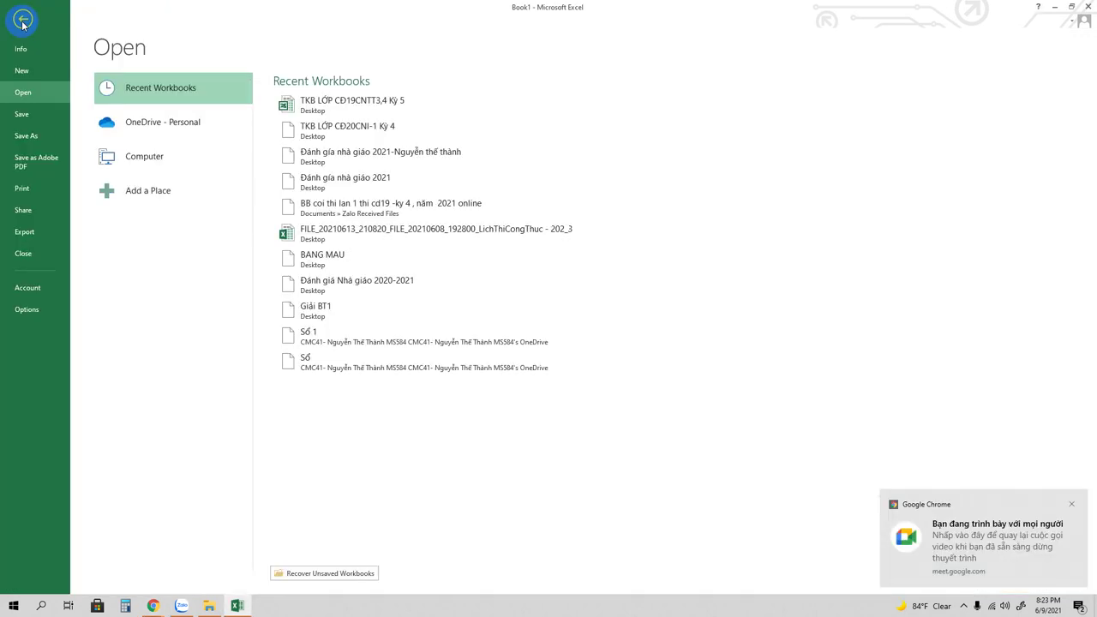
left_click(31, 310)
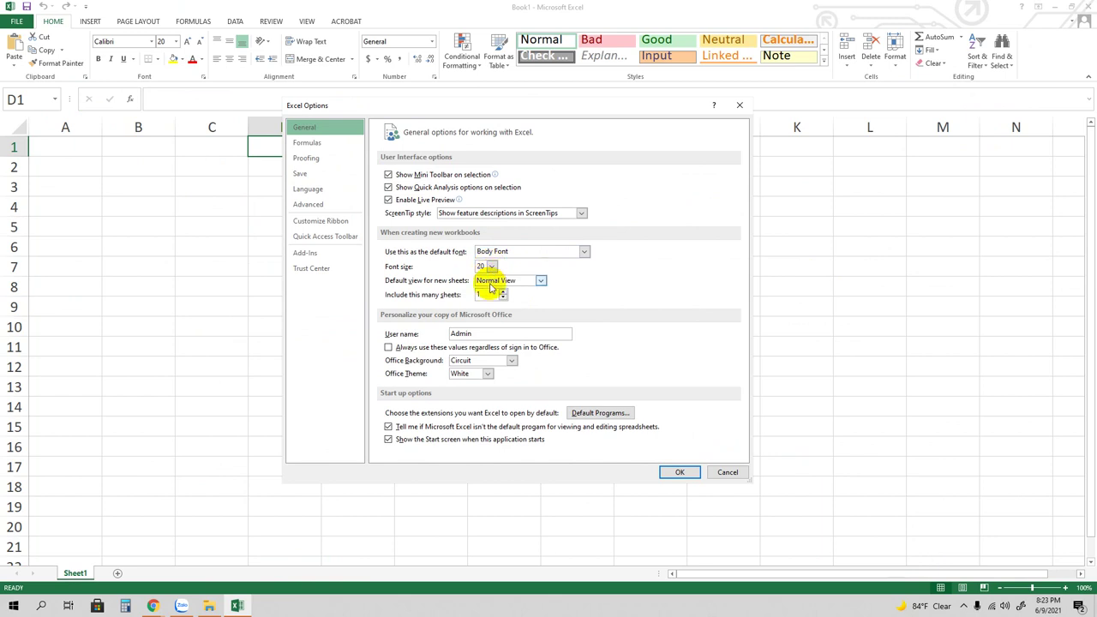
left_click(677, 473)
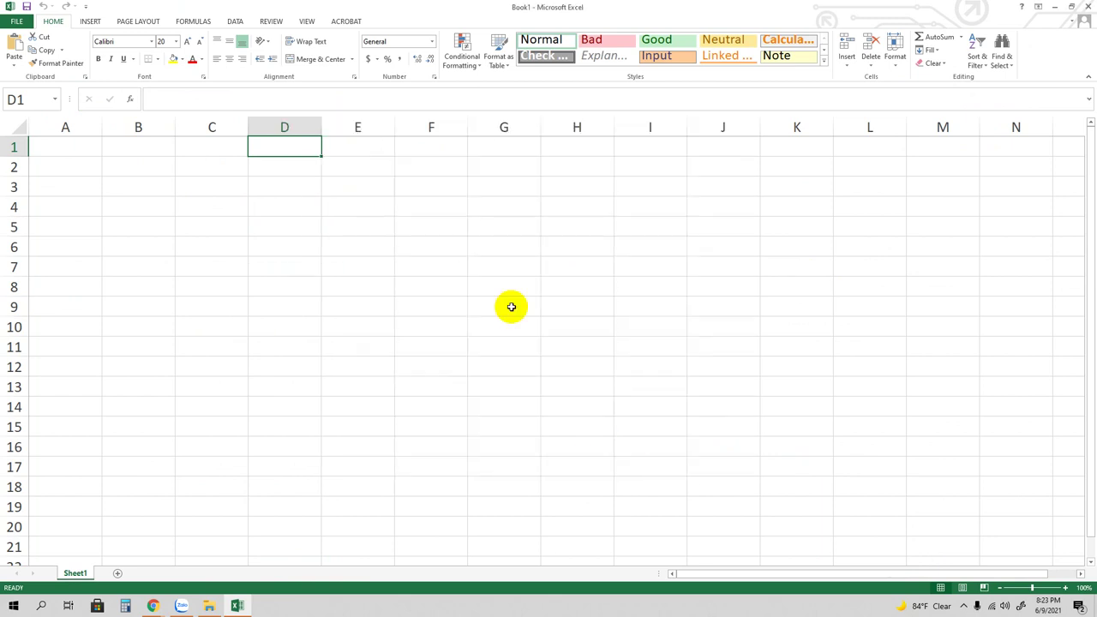
left_click(351, 169)
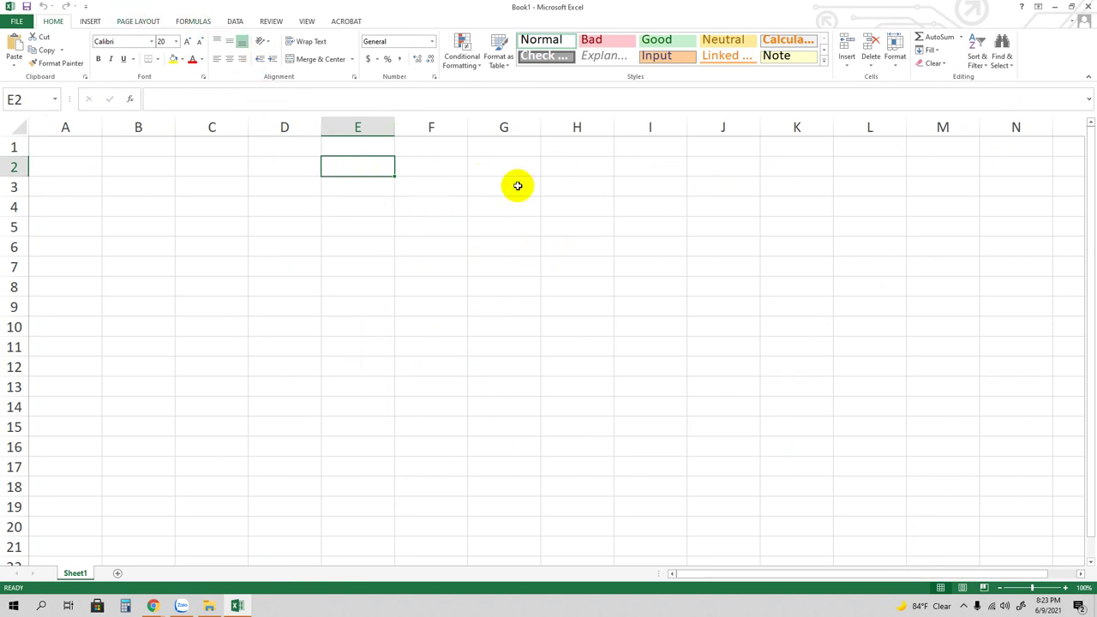
- Browse the Insert, Page Layout, Formulas, Data, Review, View and Acrobat ribbons, then open the File page
left_click(88, 21)
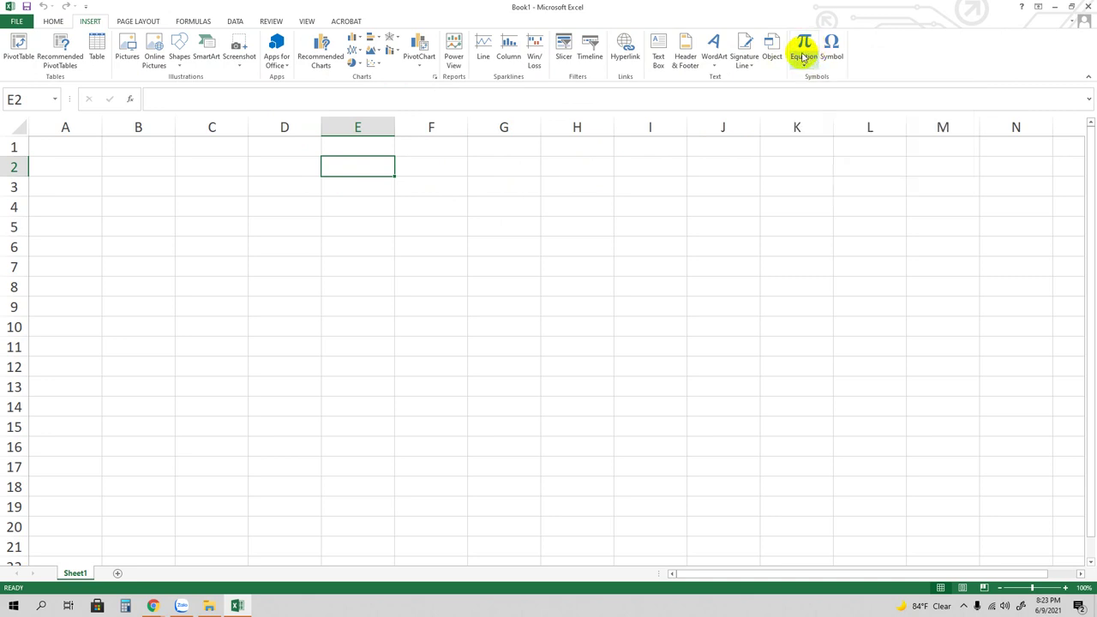
left_click(137, 21)
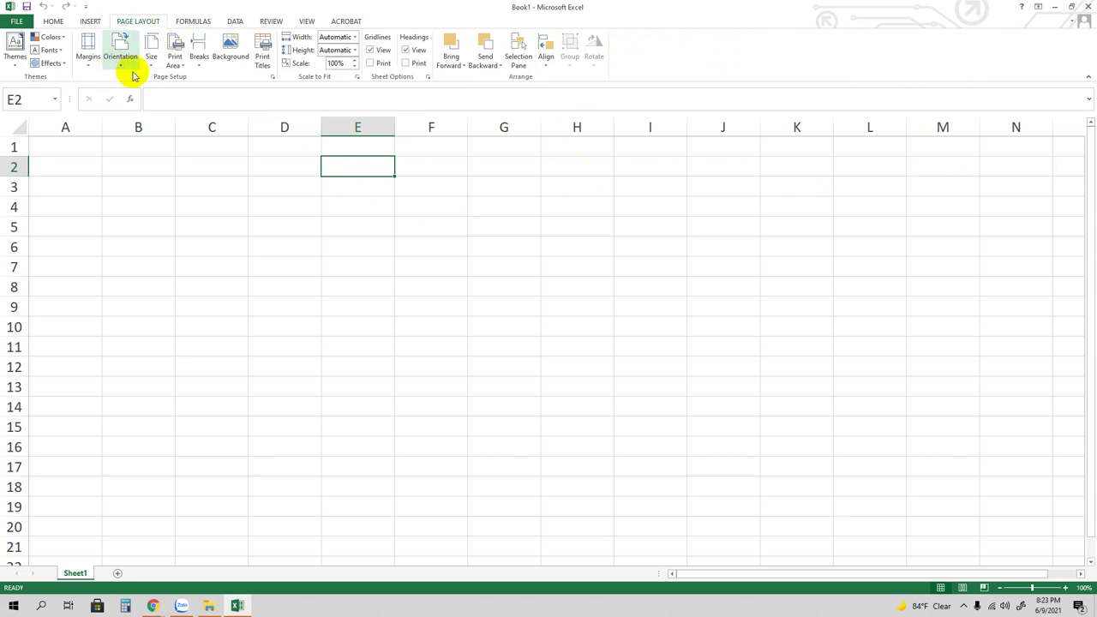
left_click(193, 20)
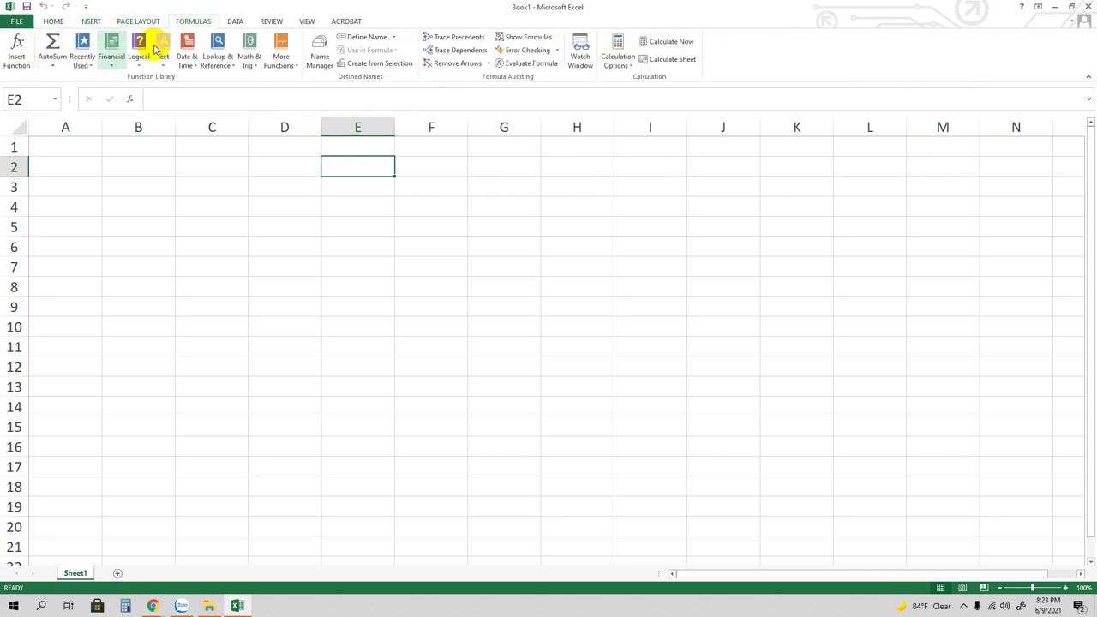
left_click(233, 22)
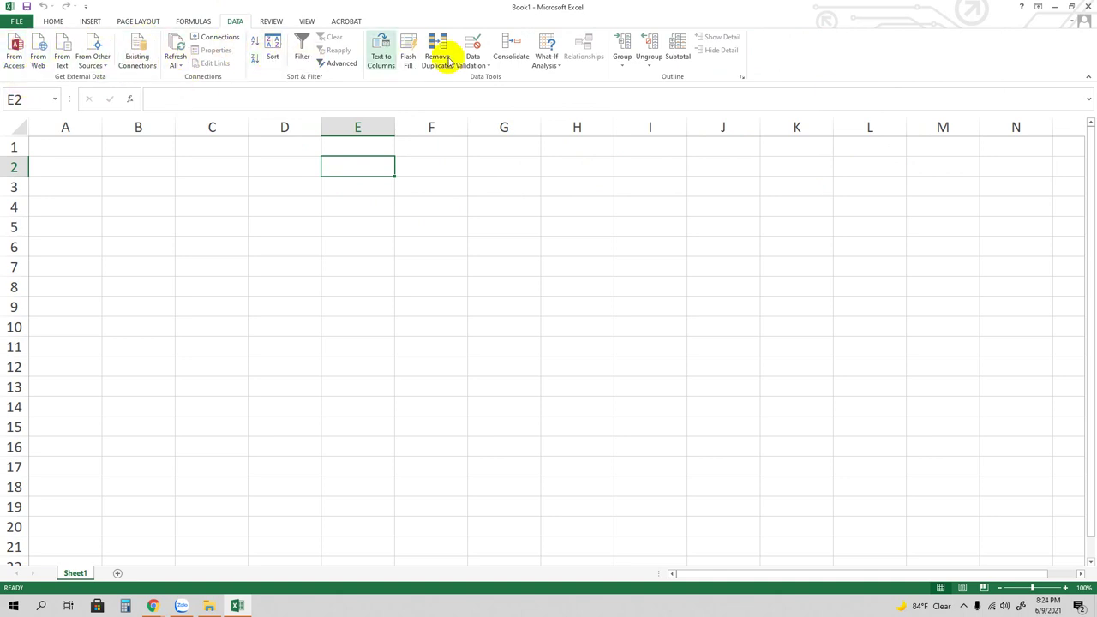
left_click(271, 21)
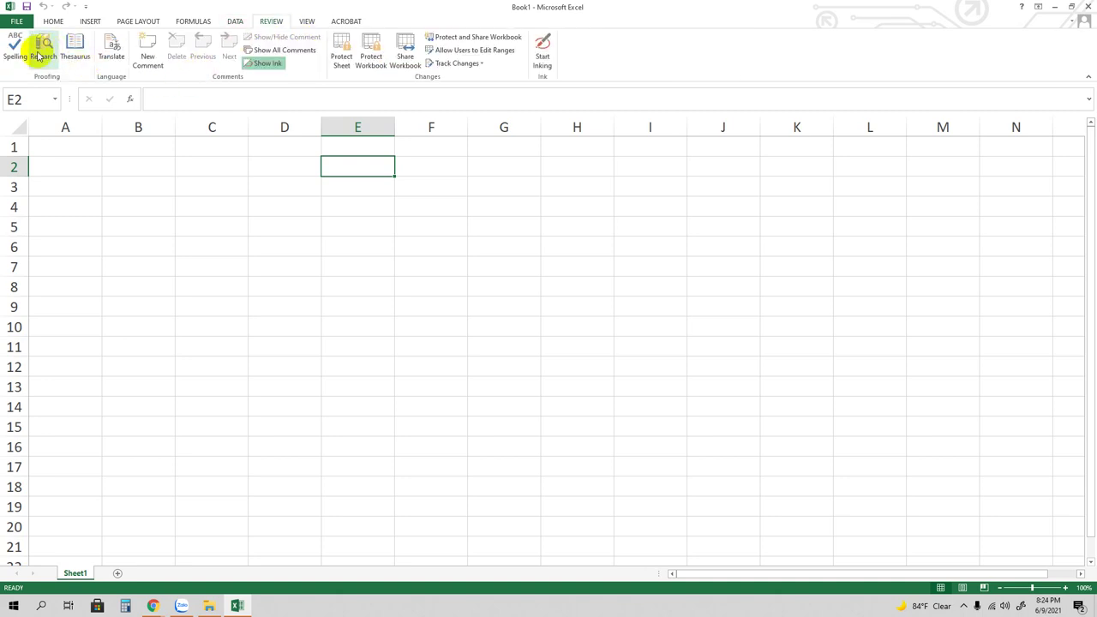
left_click(306, 22)
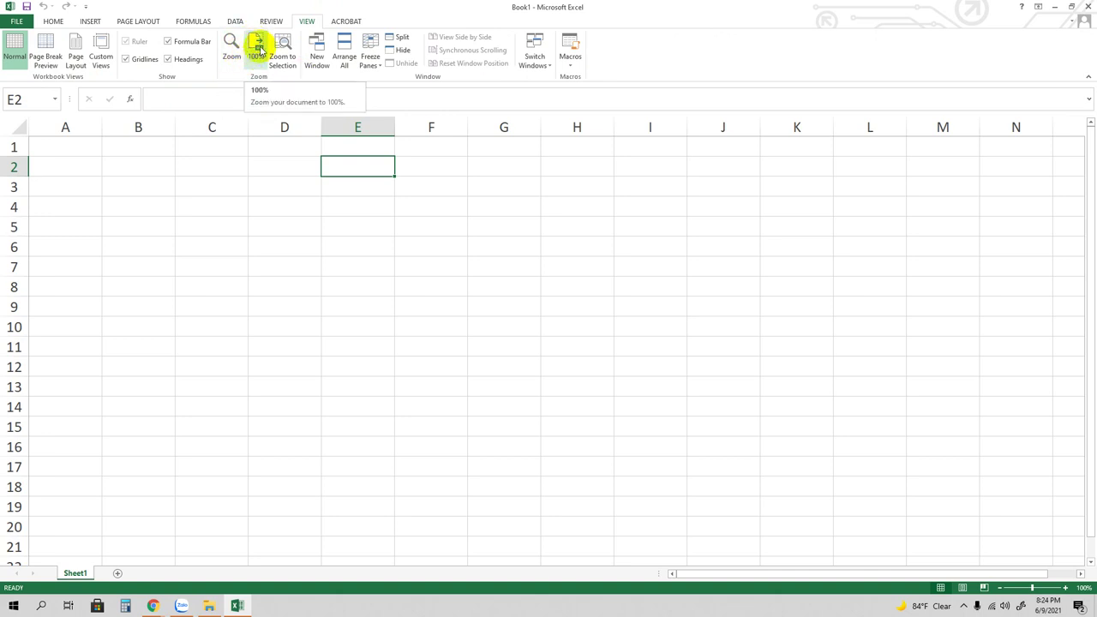
left_click(341, 24)
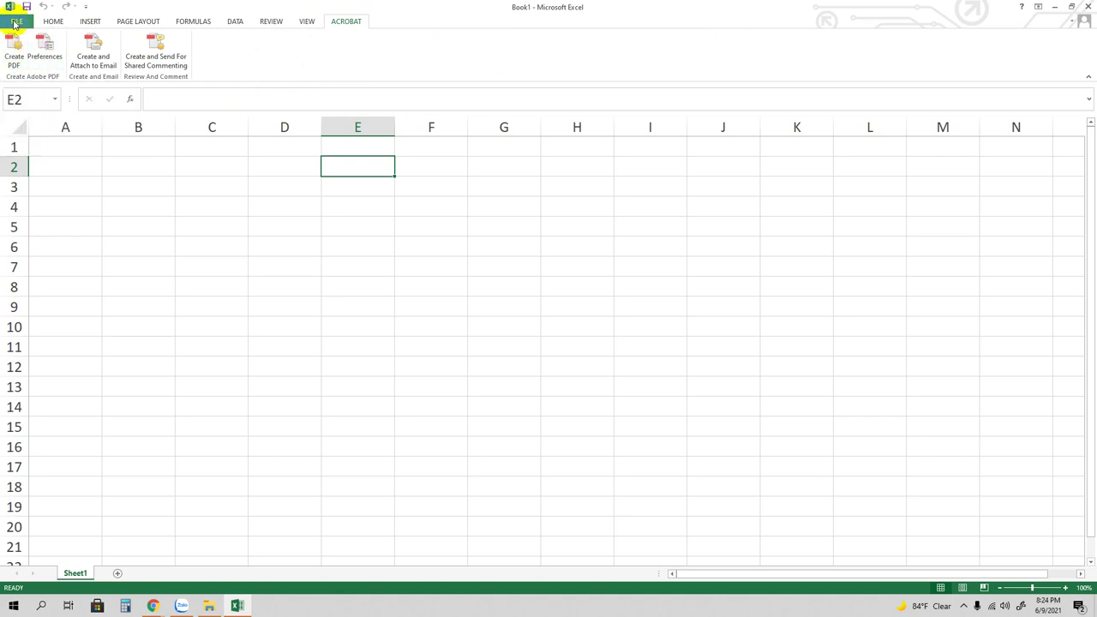
left_click(17, 21)
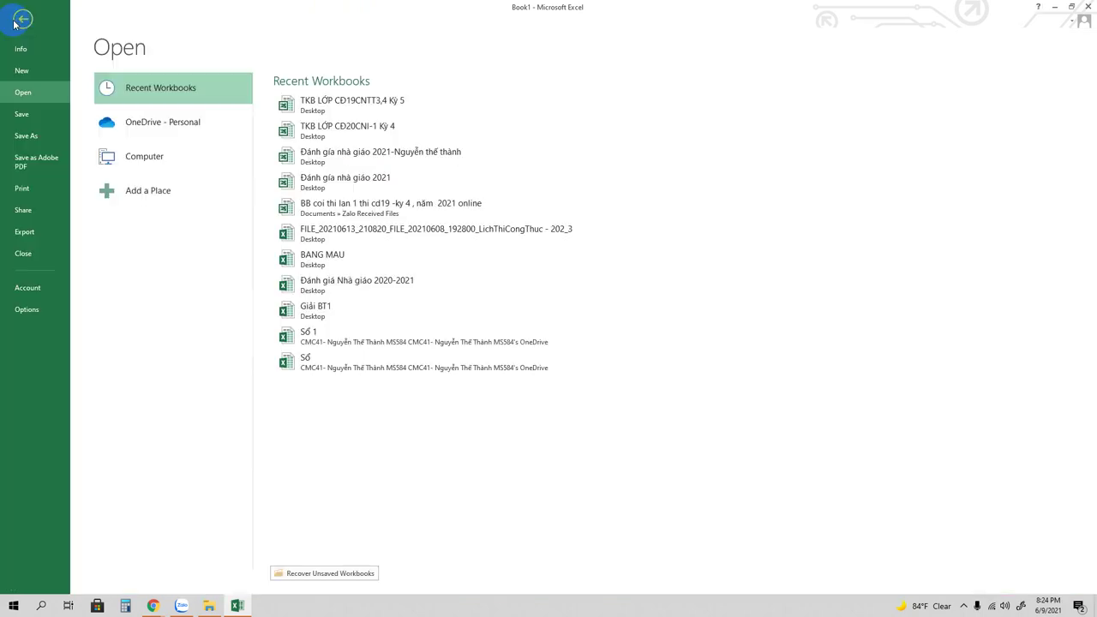
- Create a new blank workbook, Book2, and select cells E3, E4 and column D
left_click(22, 71)
left_click(152, 214)
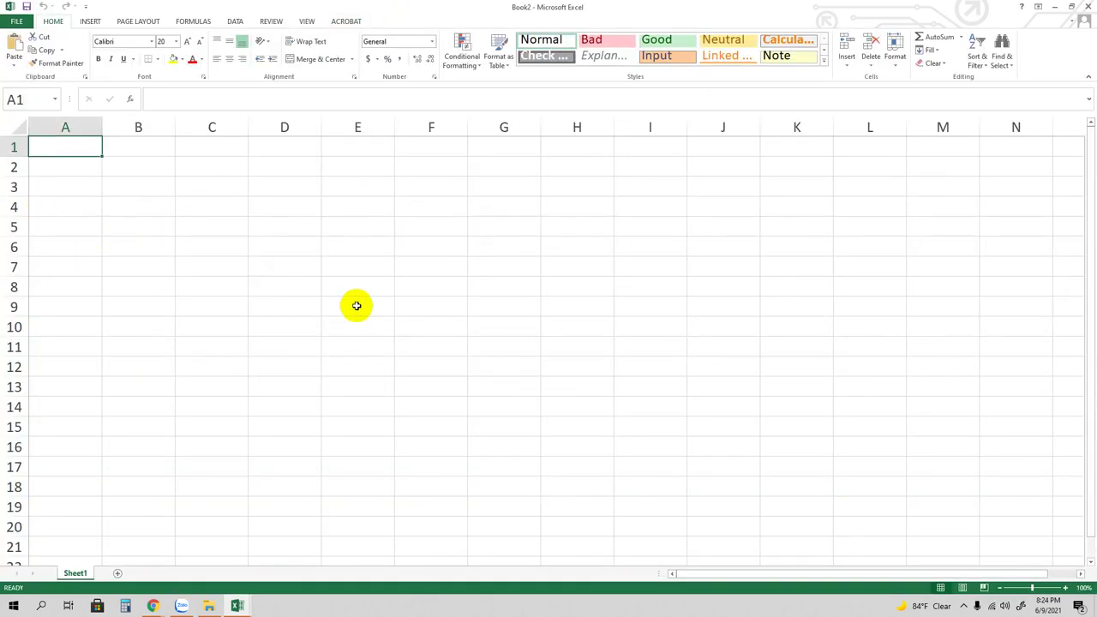
left_click(338, 185)
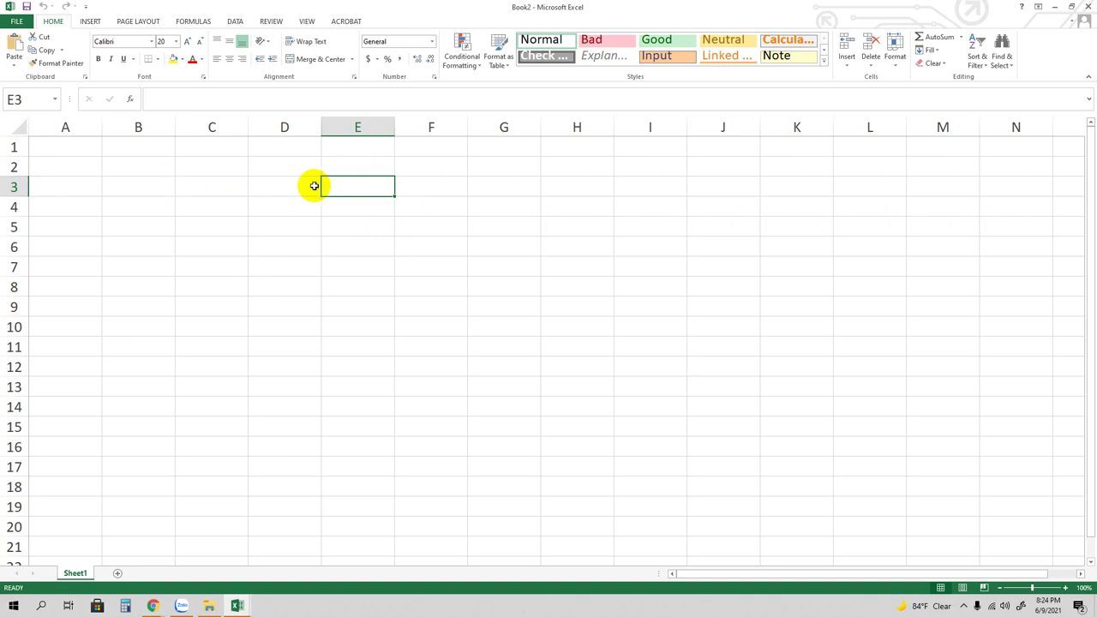
left_click(354, 208)
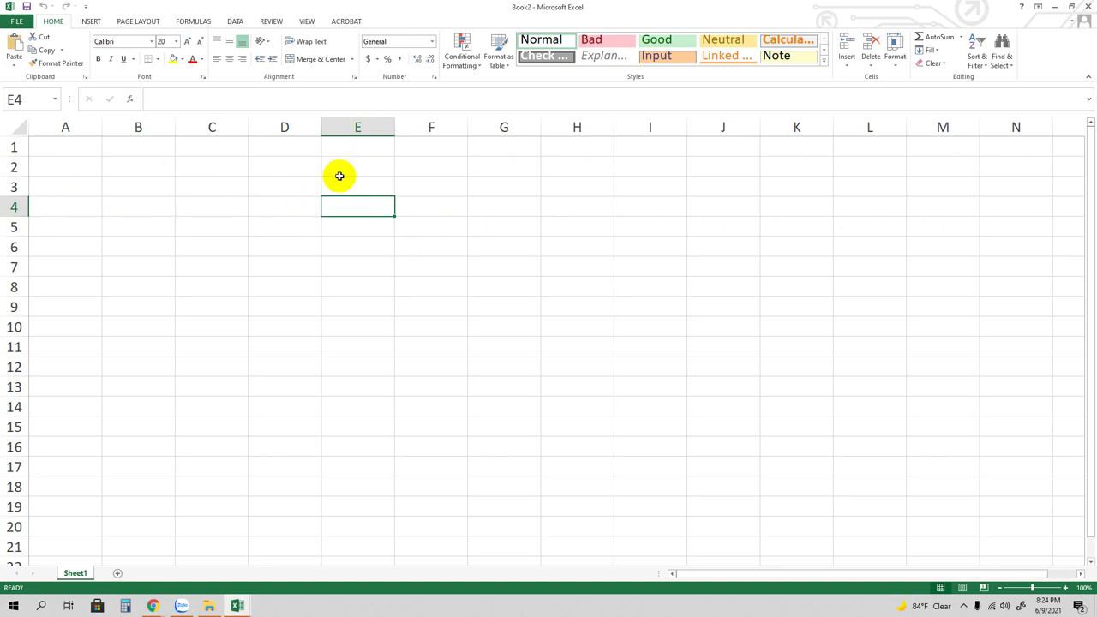
left_click(285, 126)
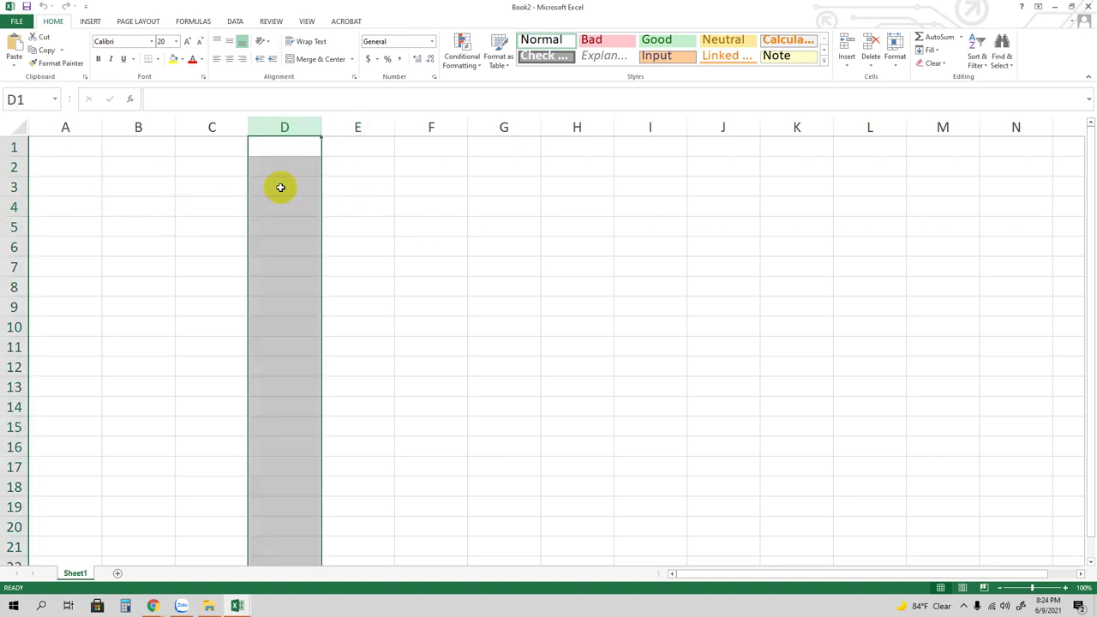
- Select cells D4, D6, C6, D5 and E6, ending on E5 for the title
left_click(278, 210)
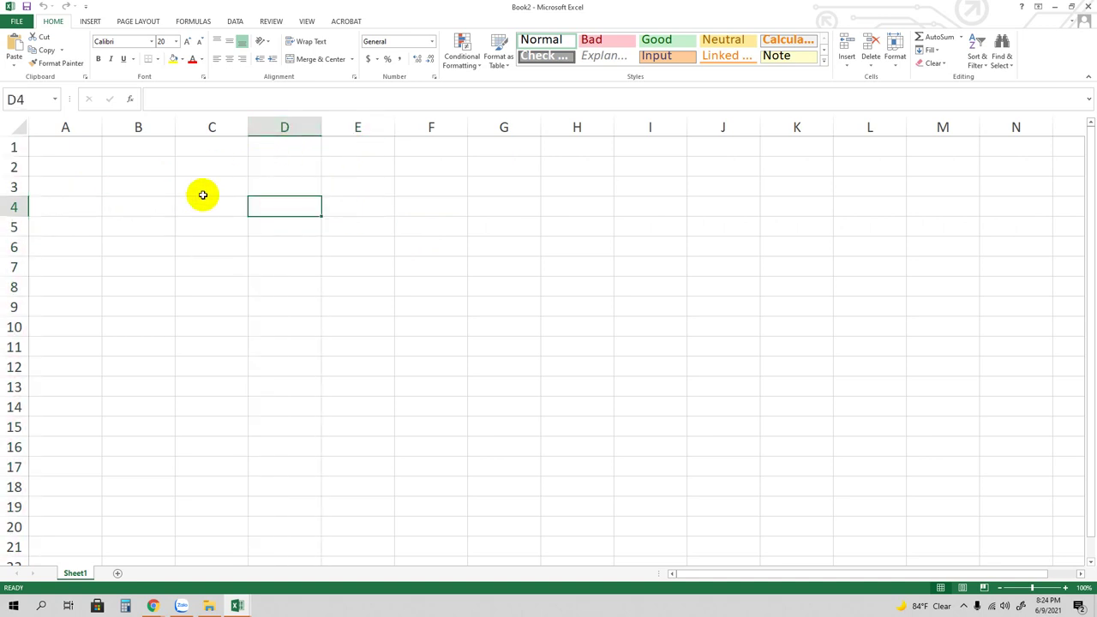
left_click(279, 247)
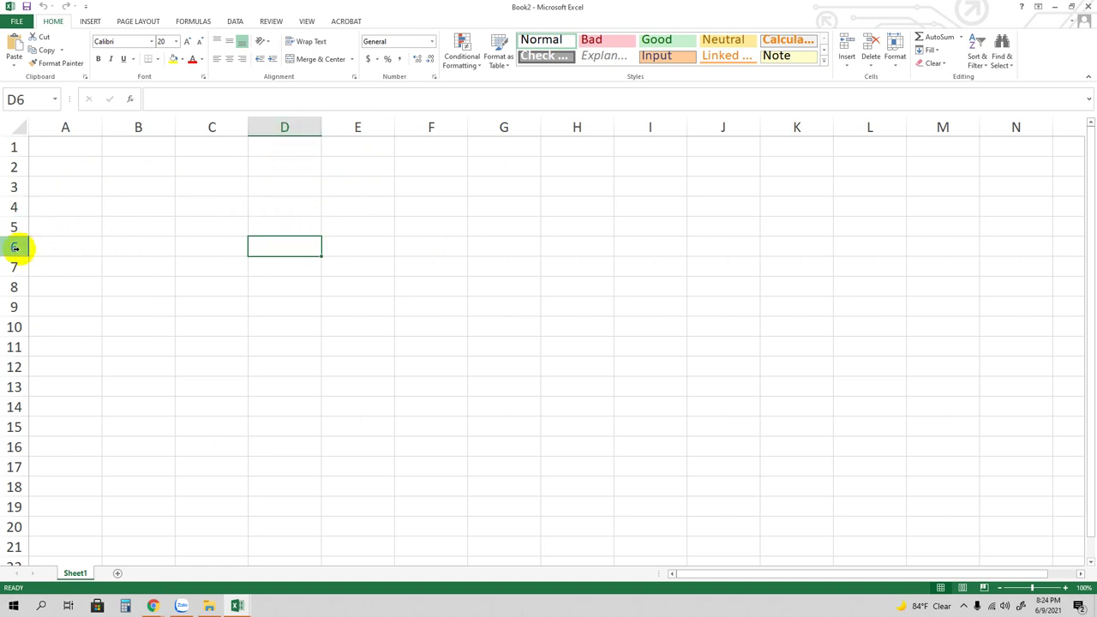
left_click(220, 252)
left_click(301, 228)
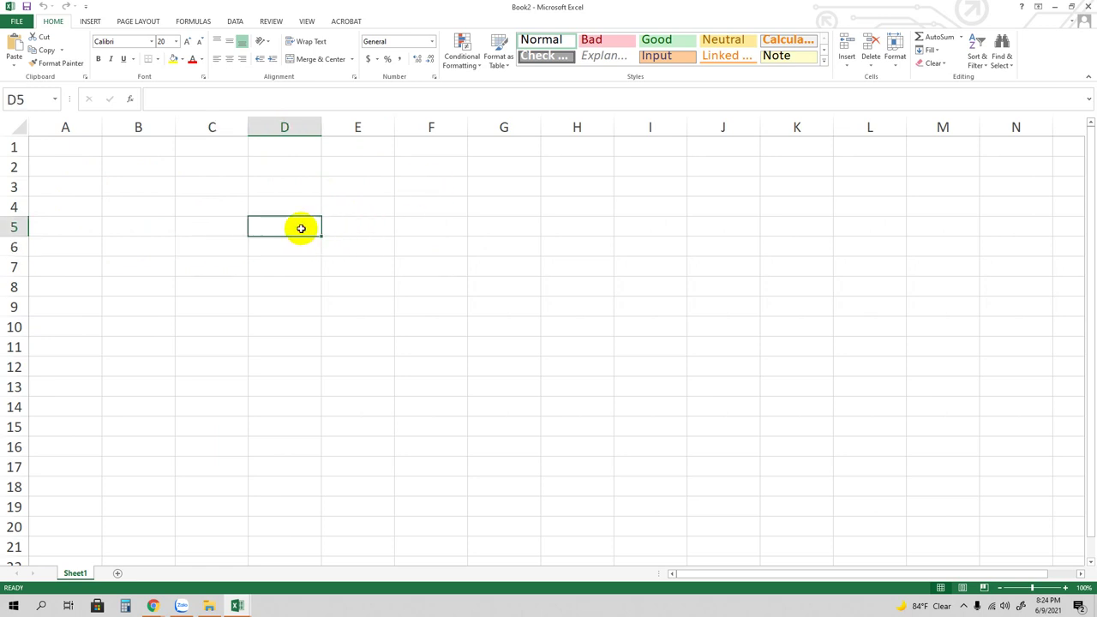
left_click(350, 246)
left_click(353, 227)
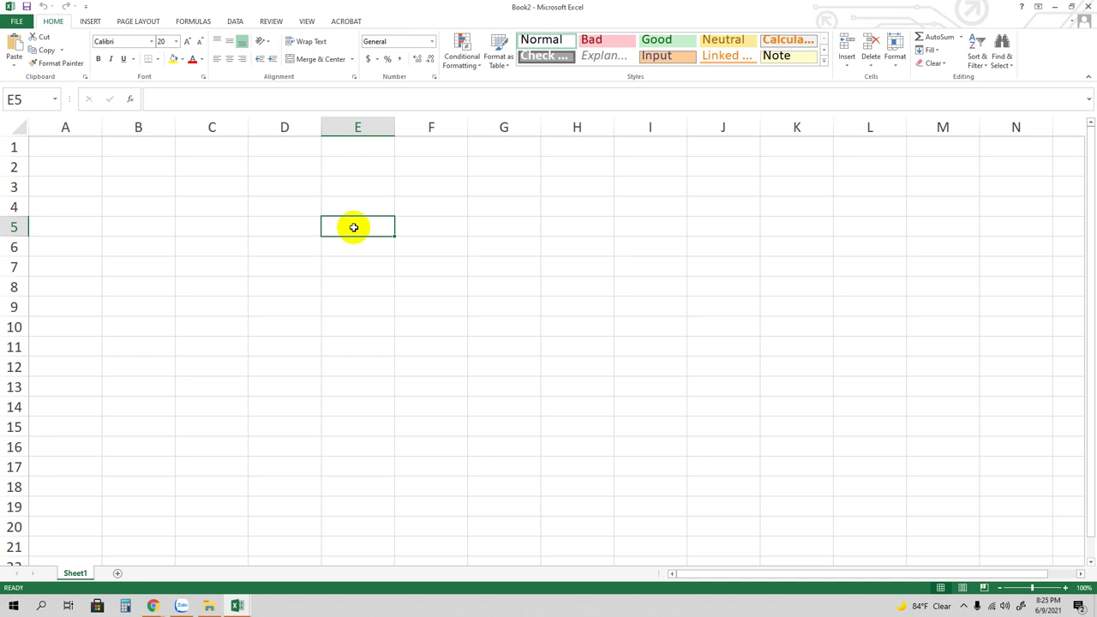
- Enter the title 'BẢNG LƯƠNG CÔNG NHÂN' in cell E5 and confirm it
type("BA")
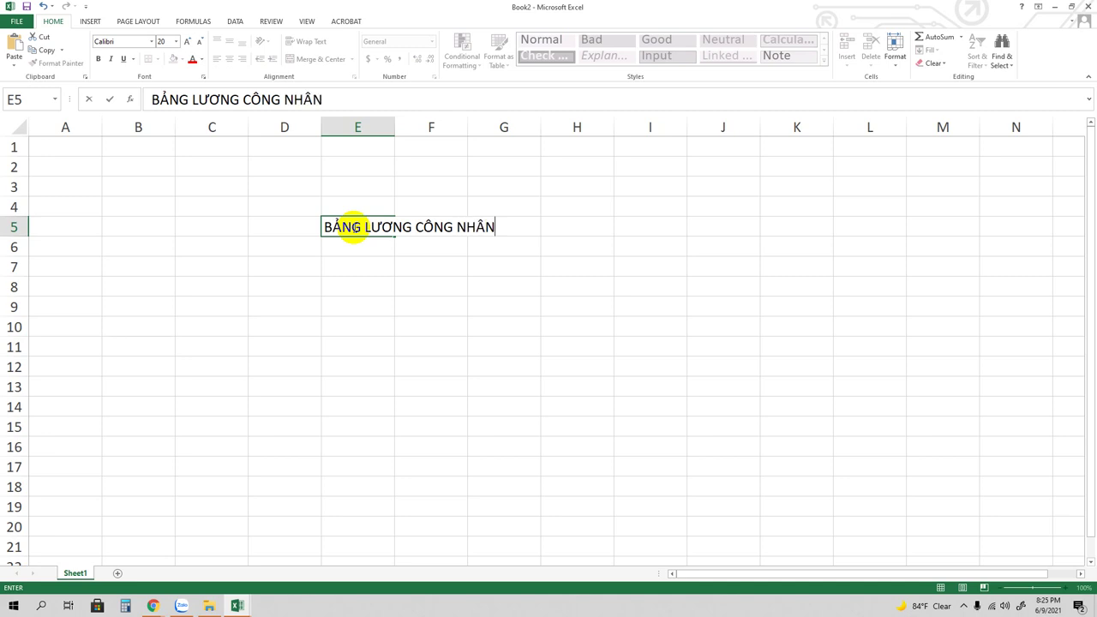
left_click(360, 250)
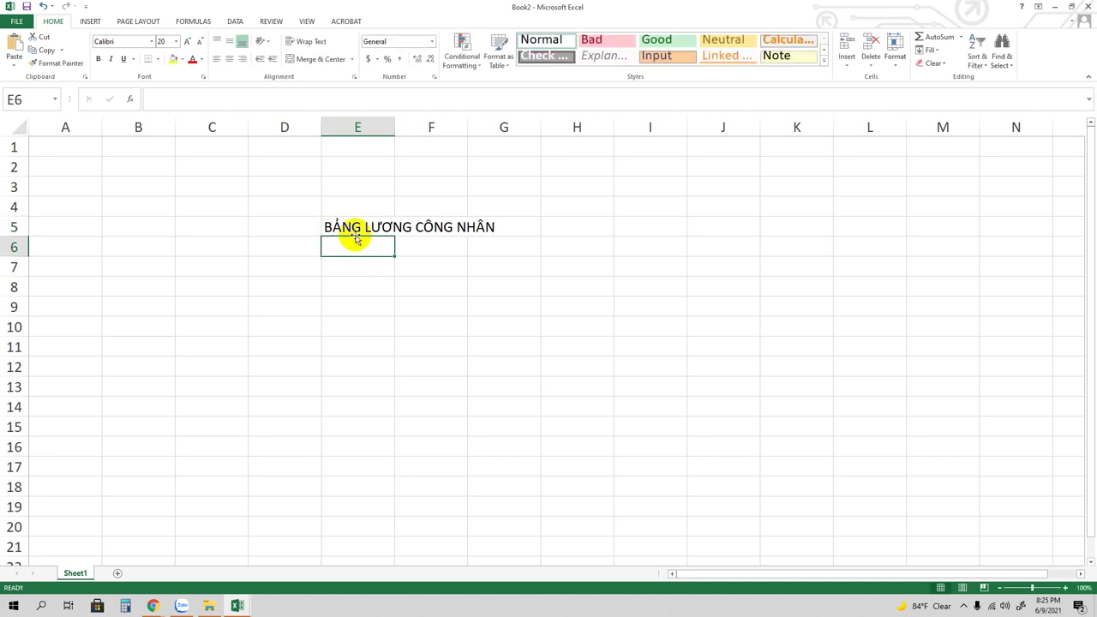
left_click(354, 227)
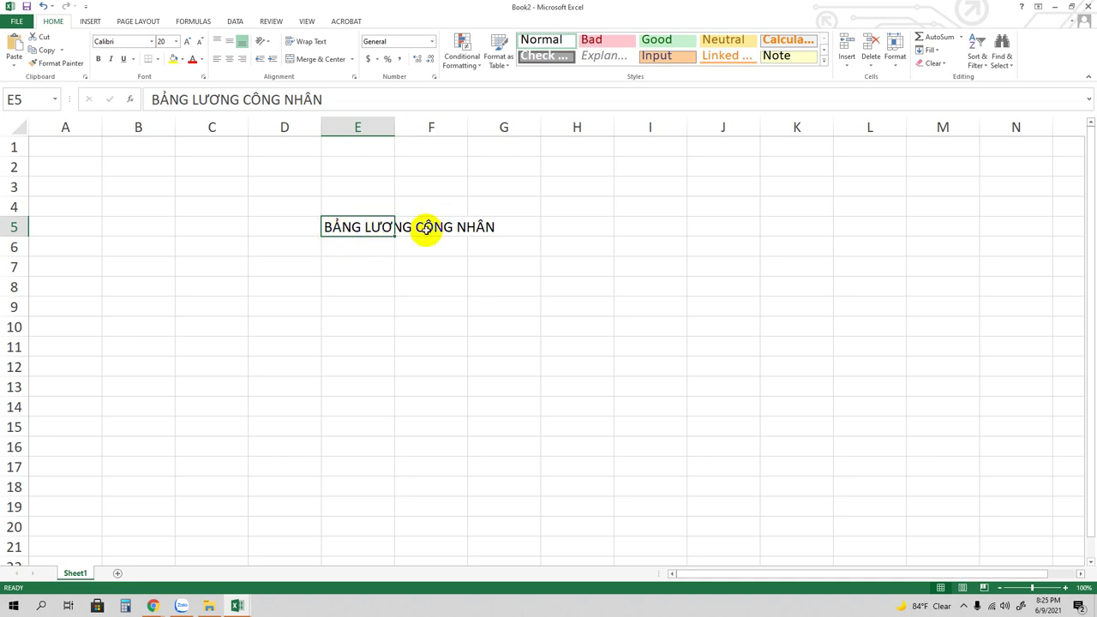
left_click_drag(325, 100, 145, 100)
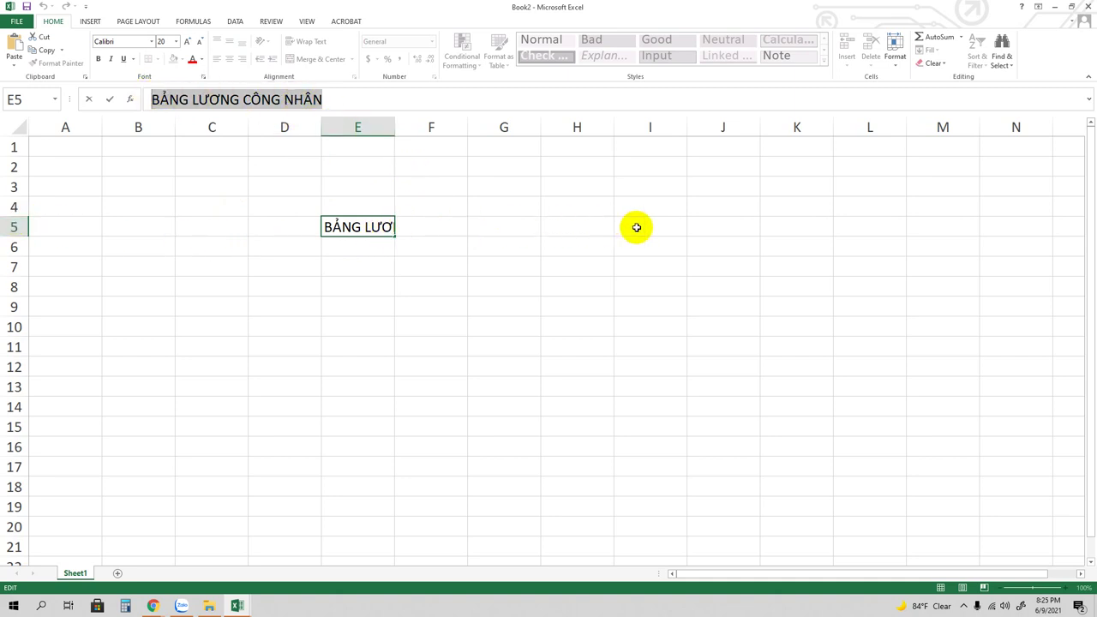
left_click(438, 227)
left_click(346, 225)
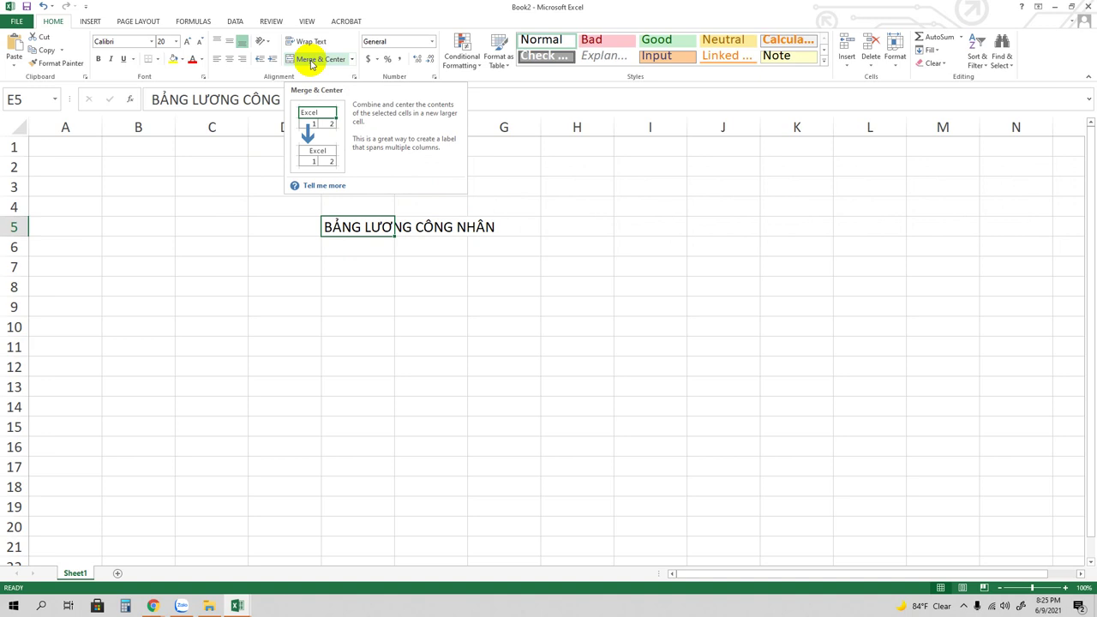
- Center the title and make D5:F5 red
left_click(311, 62)
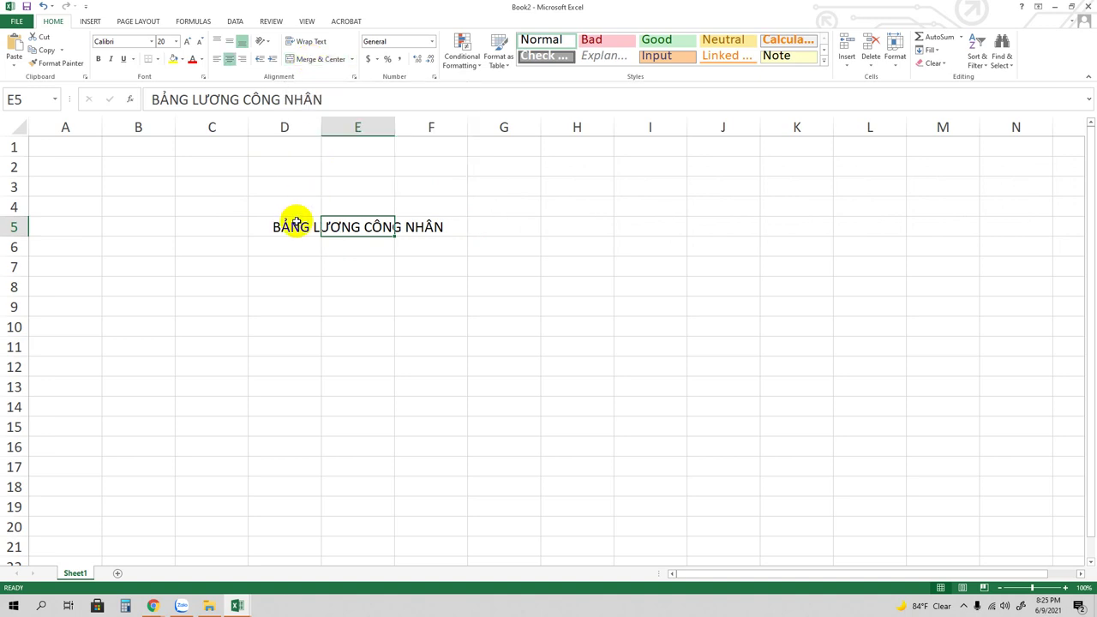
left_click_drag(277, 227, 420, 227)
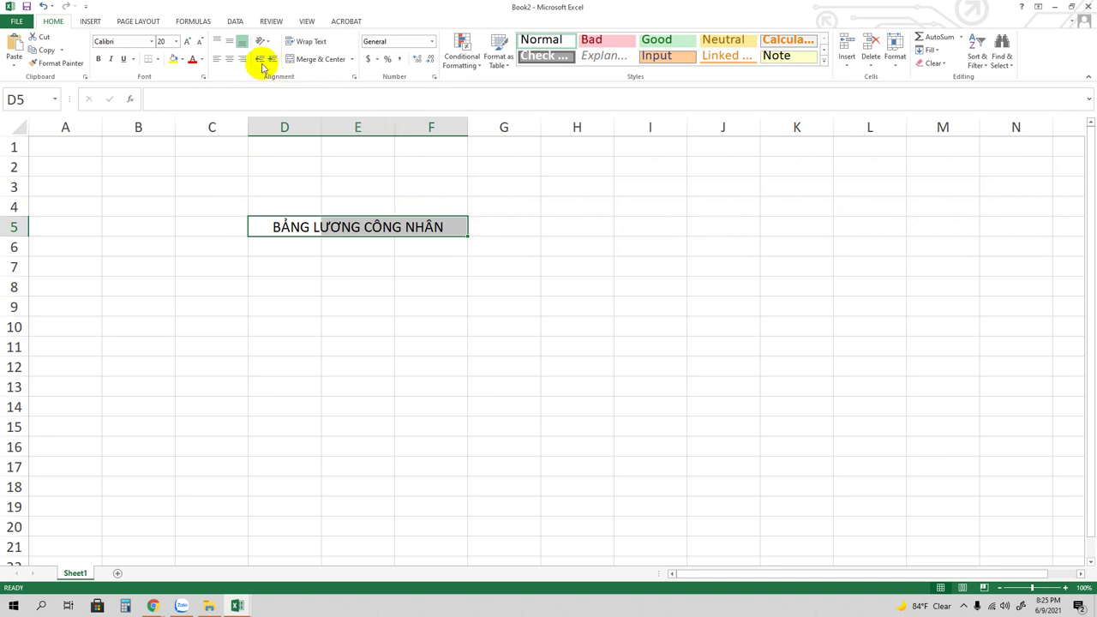
left_click(201, 59)
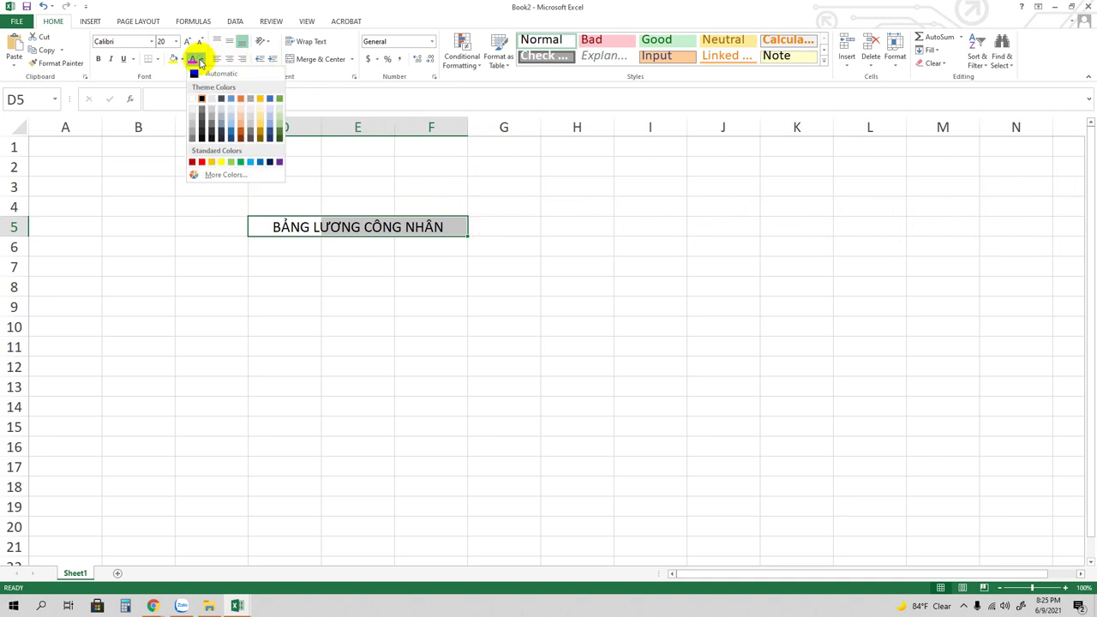
left_click(202, 162)
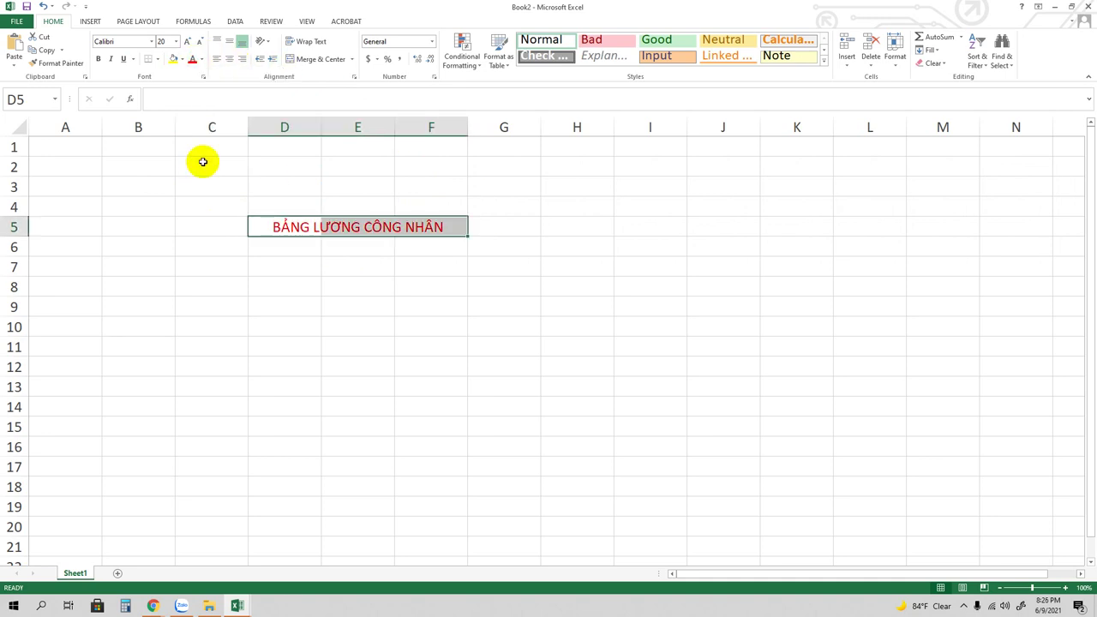
- Change the title font to Times New Roman
left_click(153, 45)
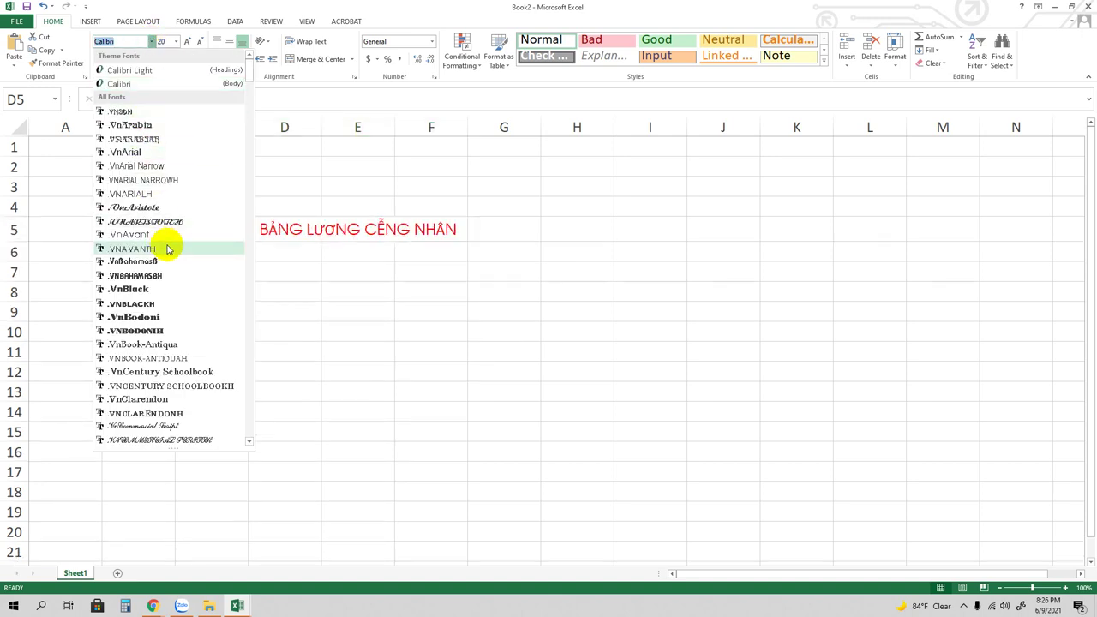
scroll(201, 135, "down", 3)
scroll(200, 135, "up", 3)
scroll(200, 133, "down", 4)
scroll(201, 133, "down", 4)
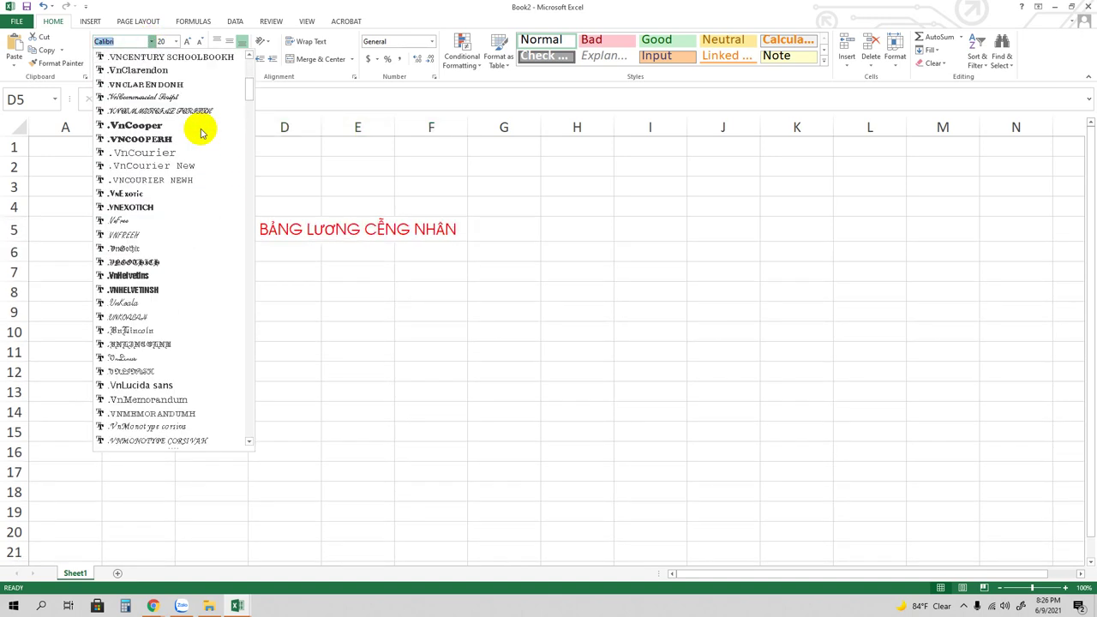
scroll(200, 133, "up", 5)
scroll(197, 121, "up", 3)
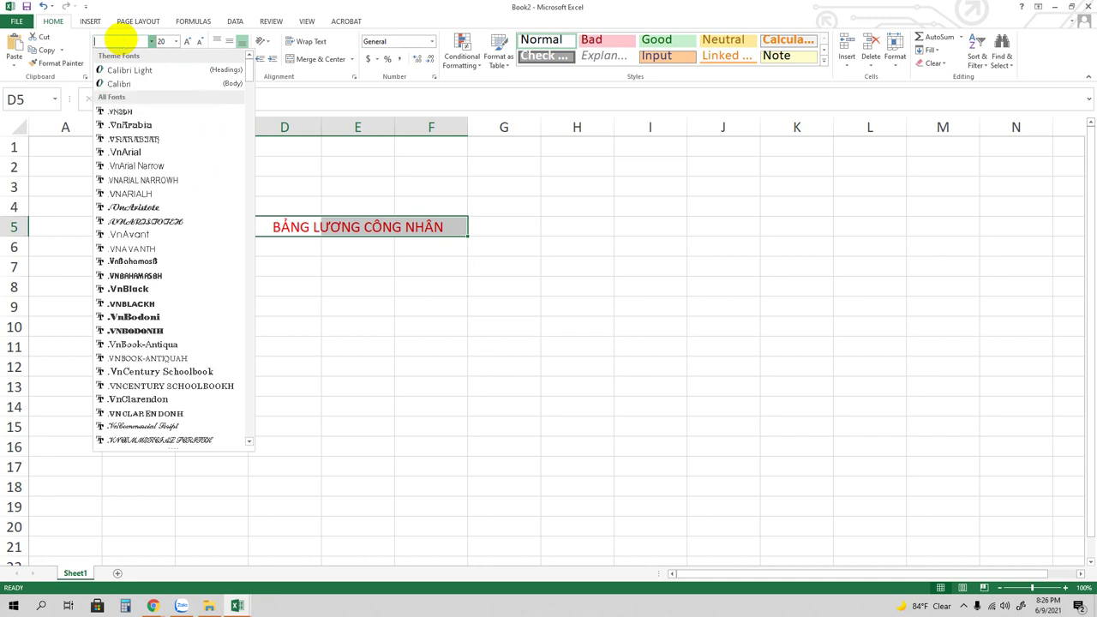
type("Tim")
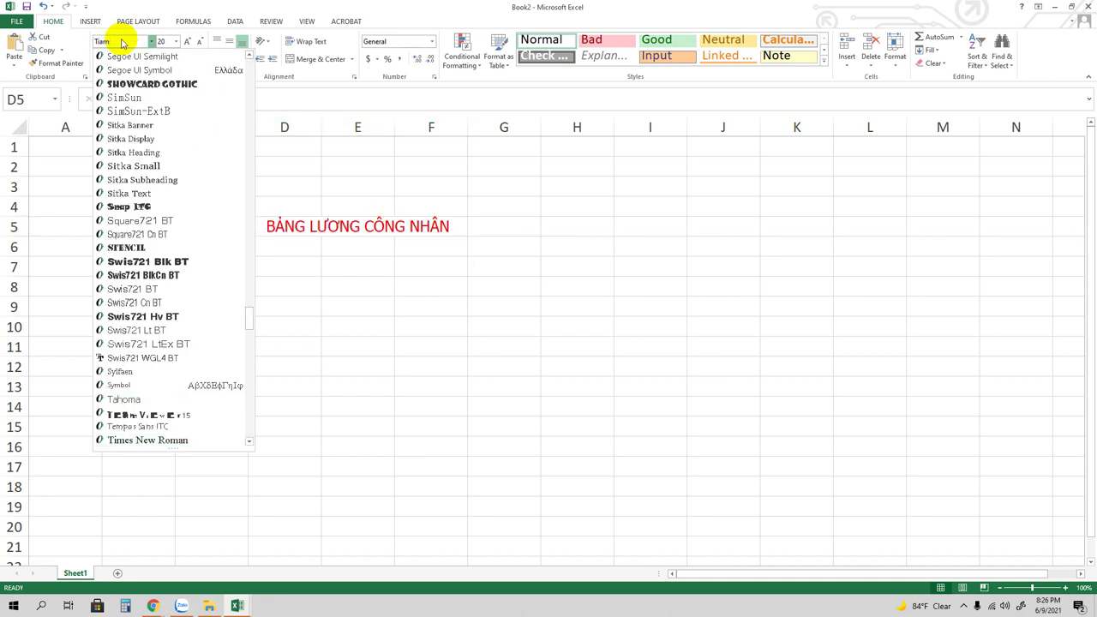
type("ime")
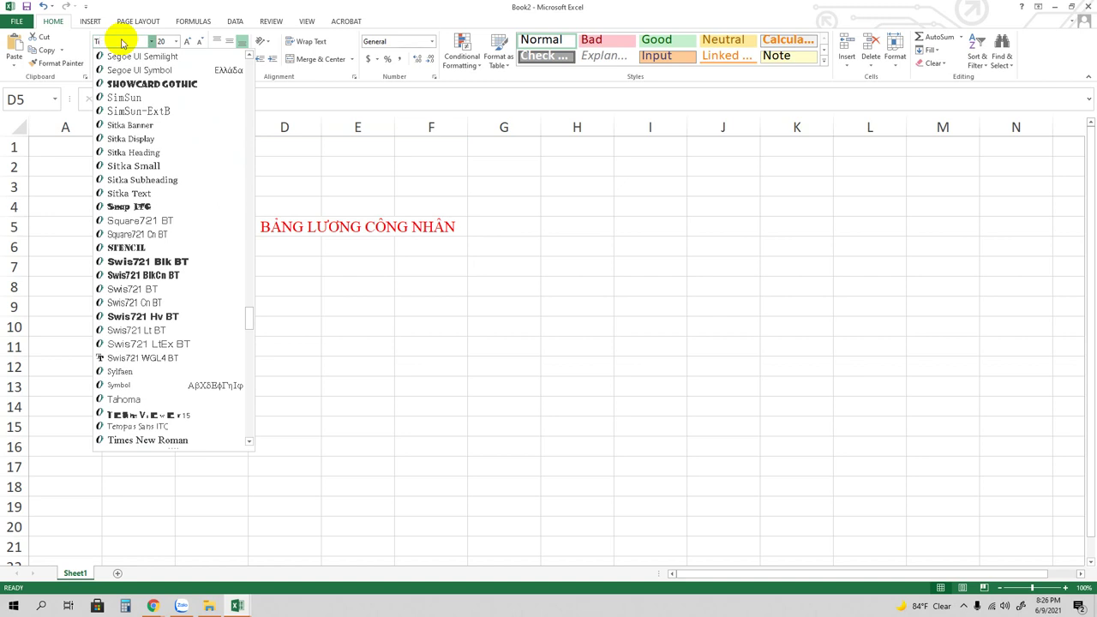
type("mes New Roma")
key("Return")
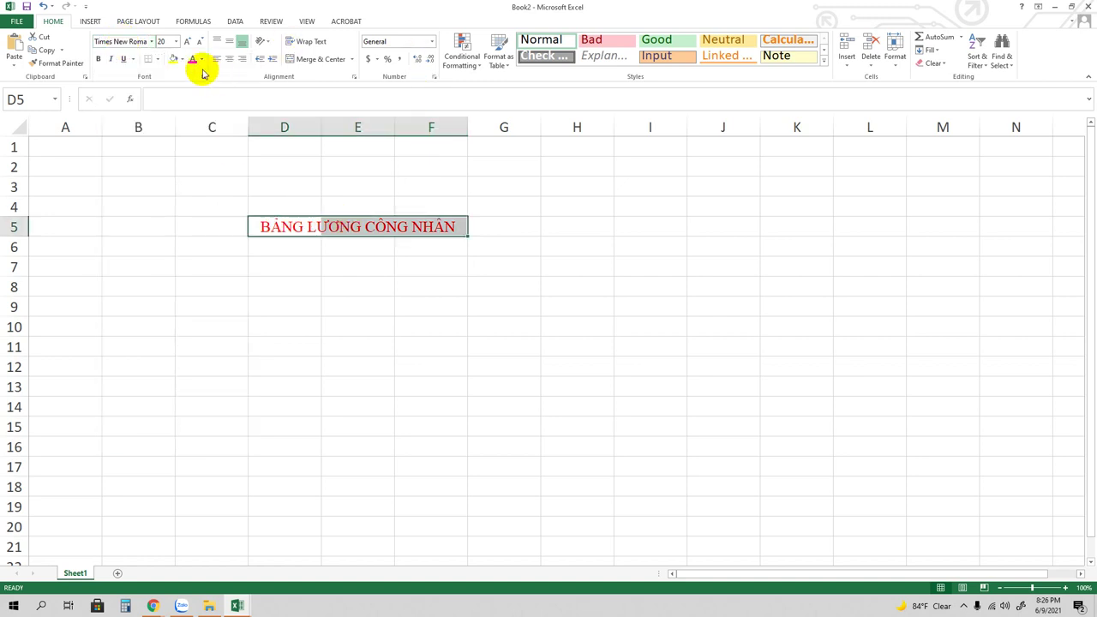
- Set the title to font size 26 and move on to cell A6
left_click(177, 46)
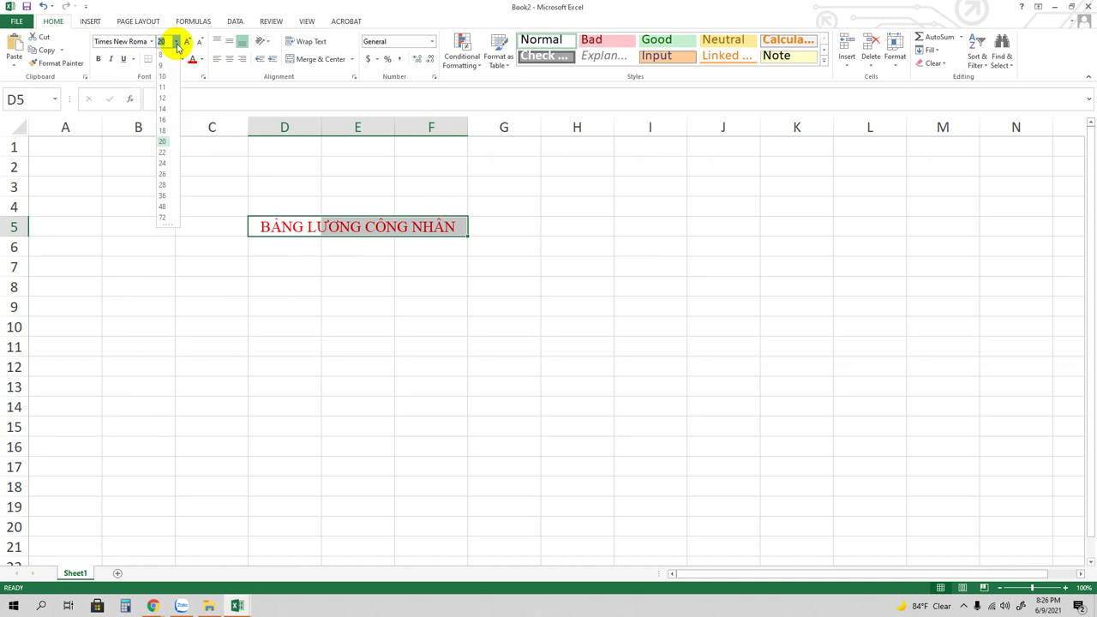
left_click(163, 174)
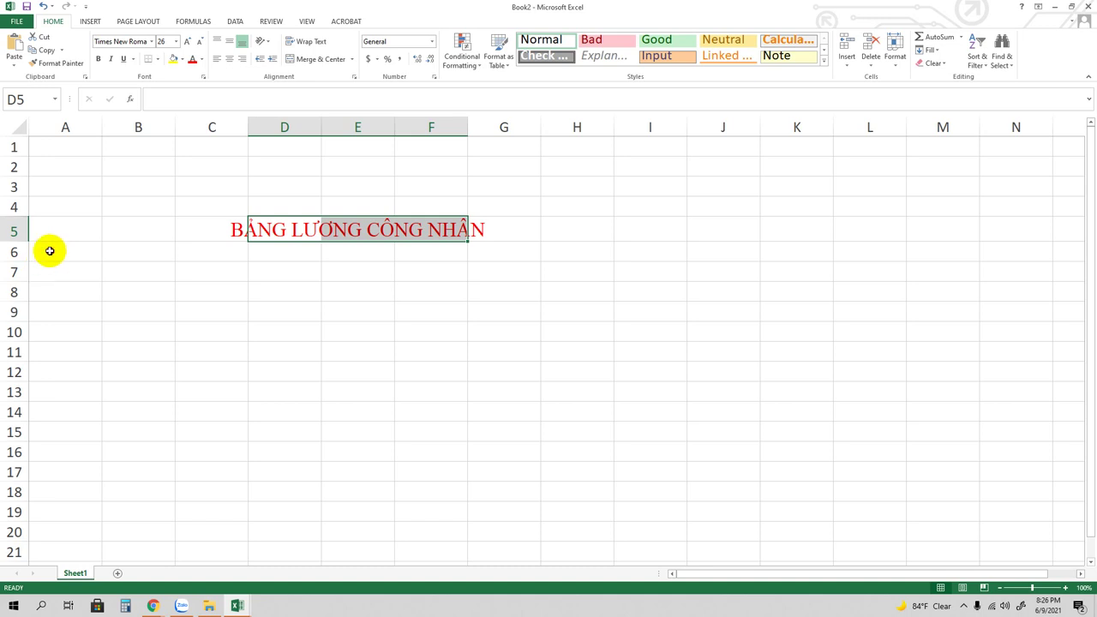
left_click(45, 254)
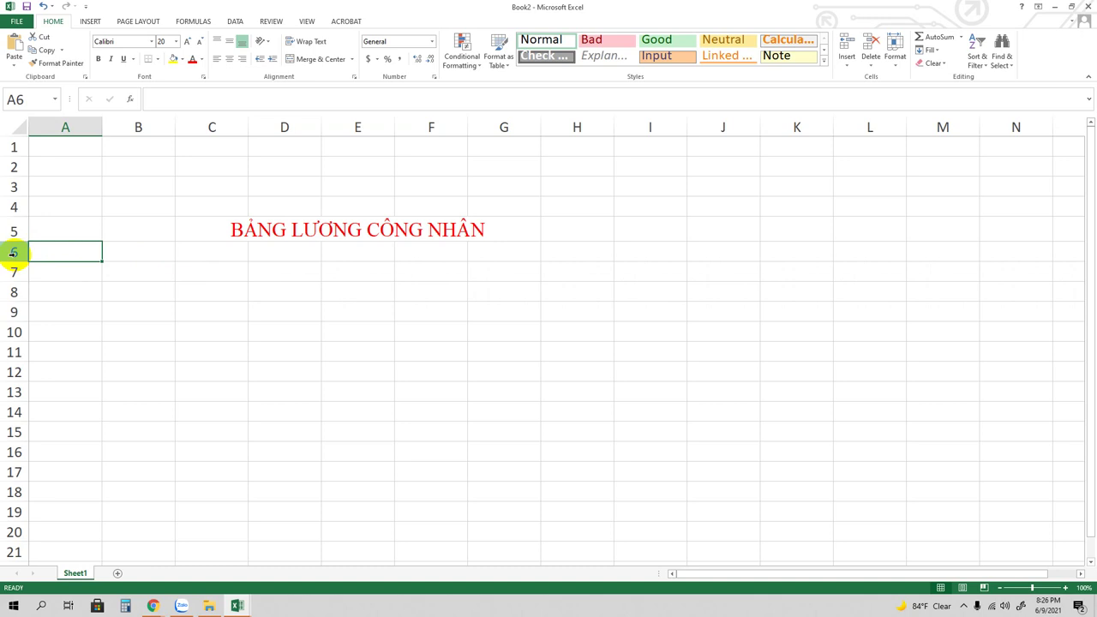
- Set rows 6–14 to a row height of 30 through Row Height, then select cell E7
left_click_drag(14, 252, 17, 415)
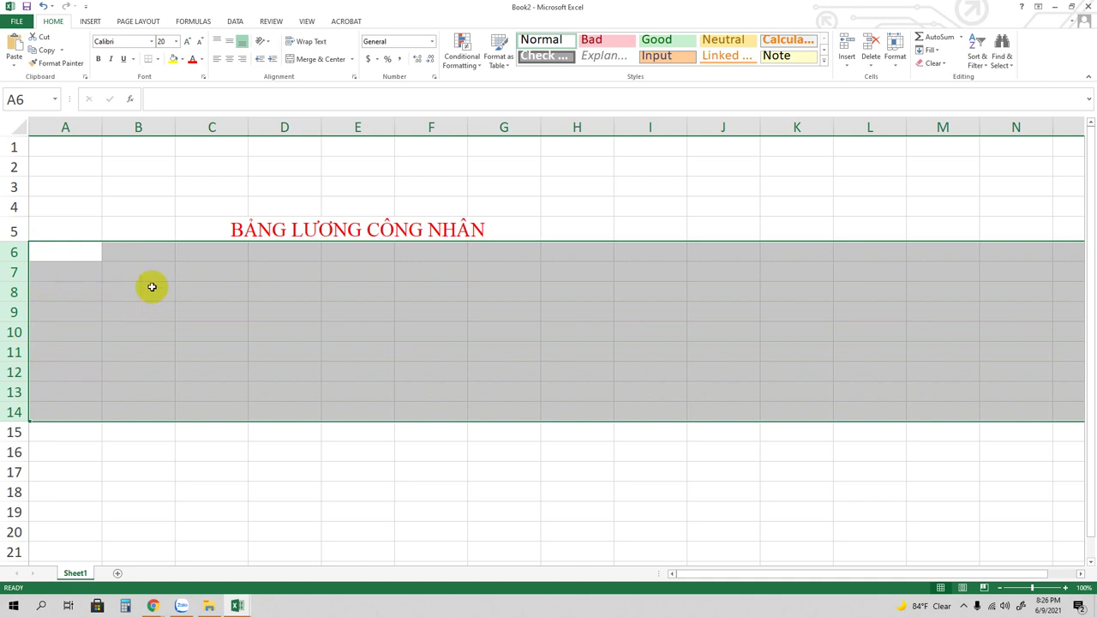
right_click(14, 292)
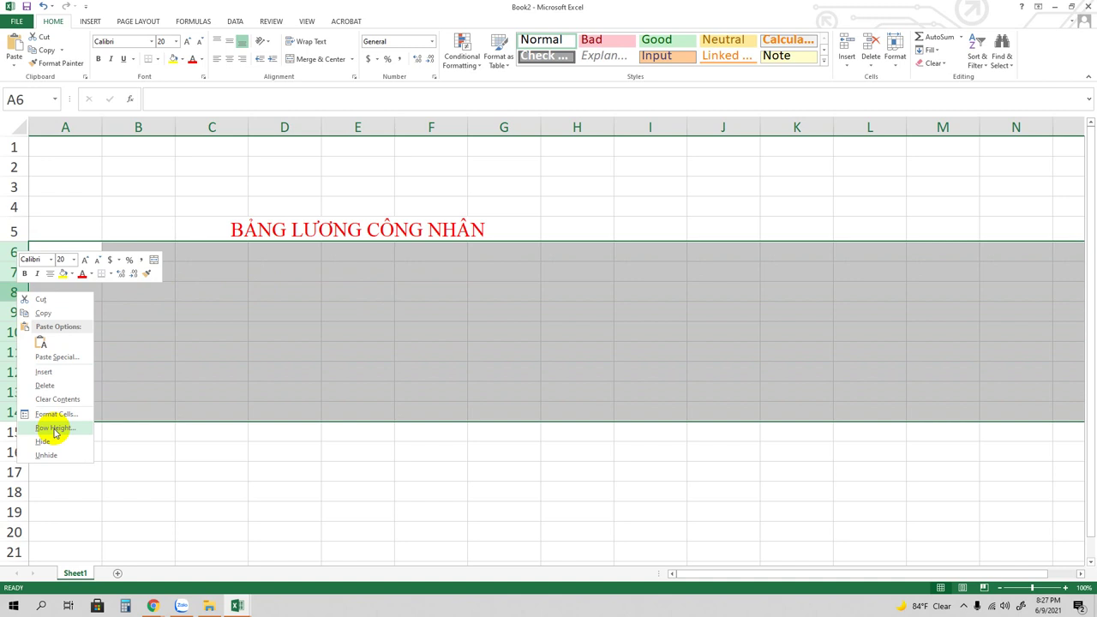
left_click(54, 429)
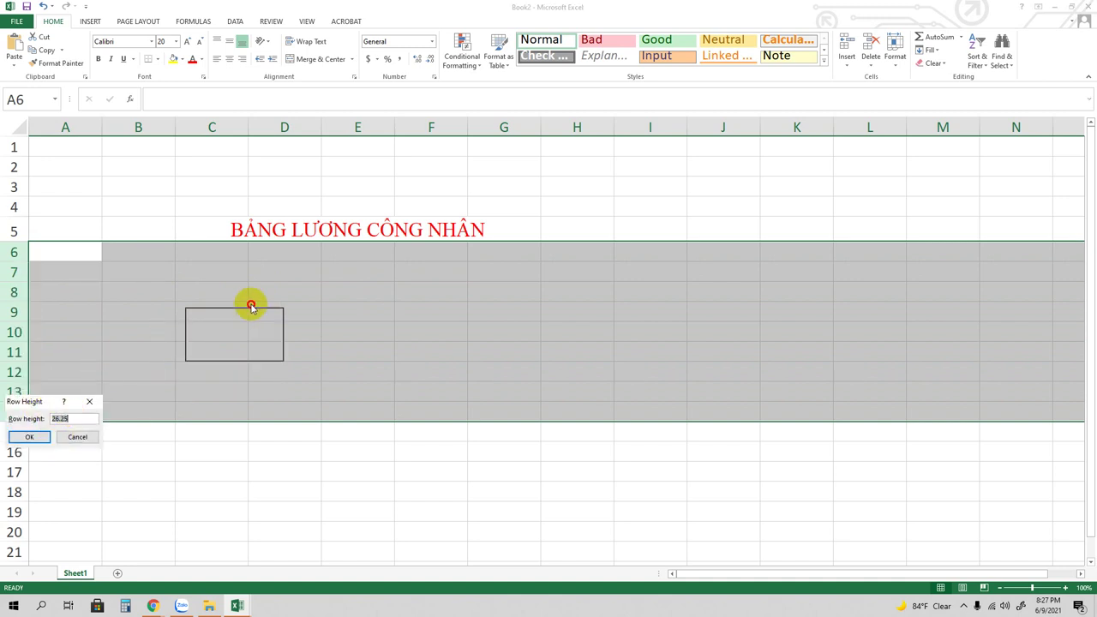
left_click_drag(38, 407, 270, 301)
type("30")
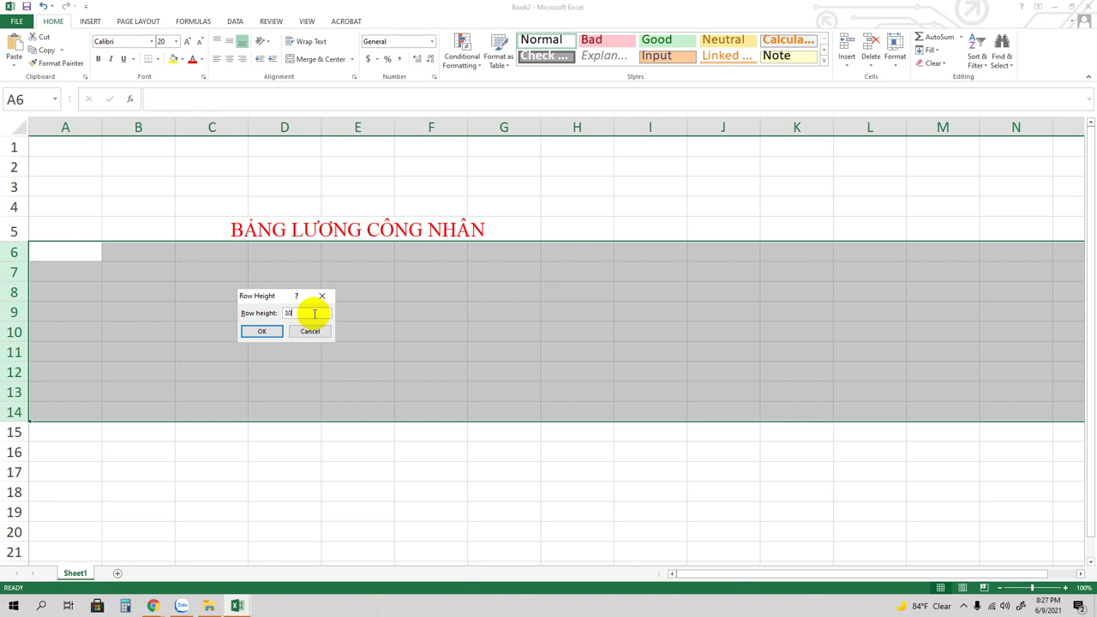
key("Return")
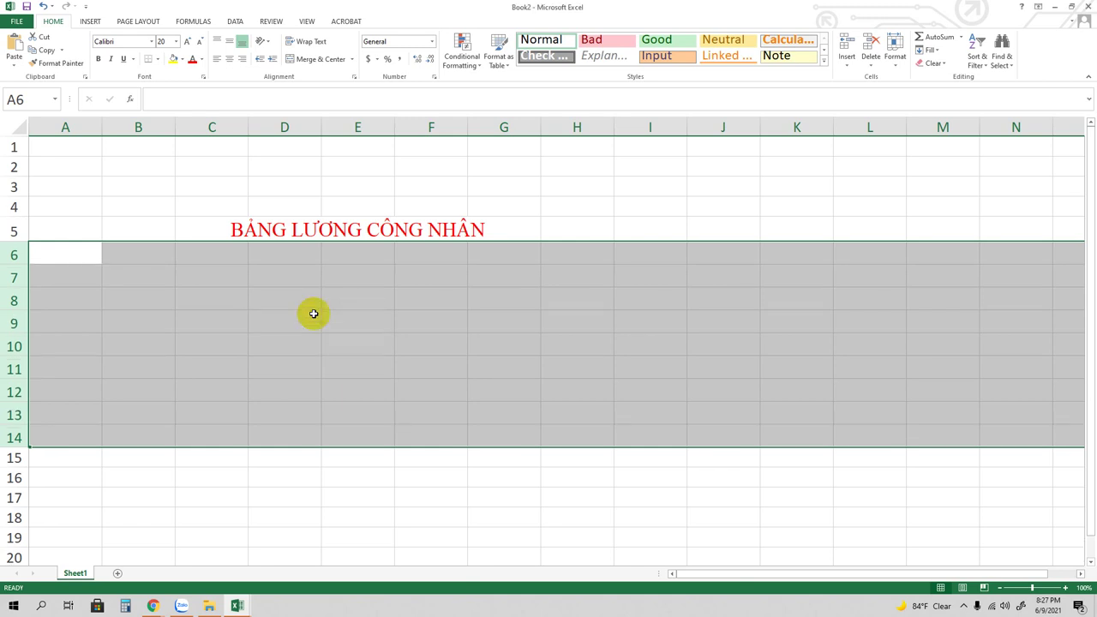
left_click(361, 279)
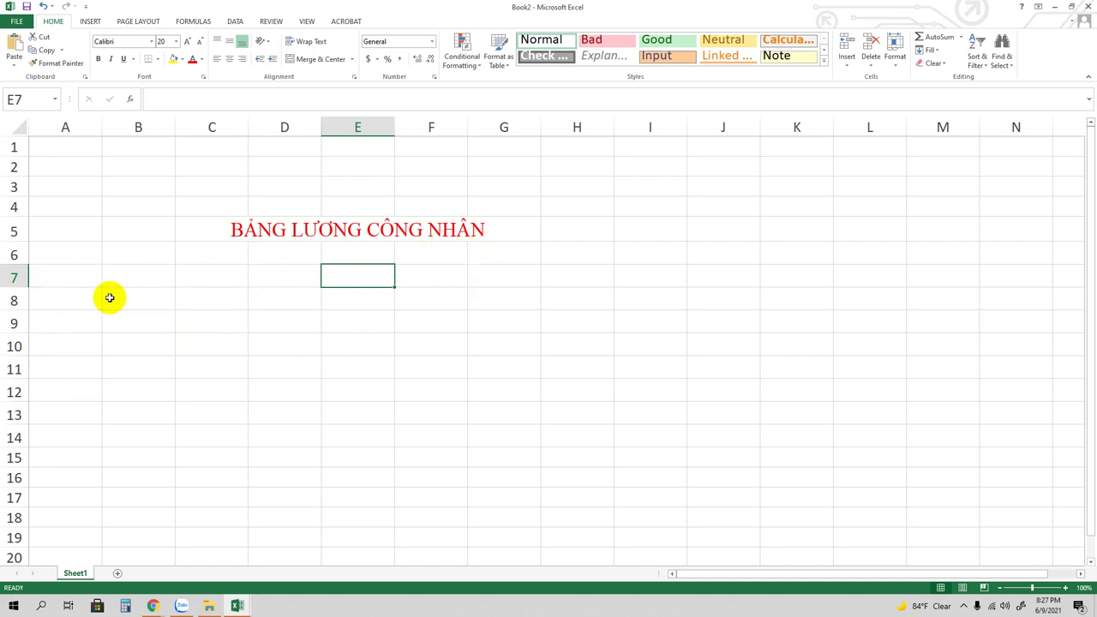
- Enter the headers STT, Họ tên and Tuổi in cells B7, C7 and D7
left_click(149, 274)
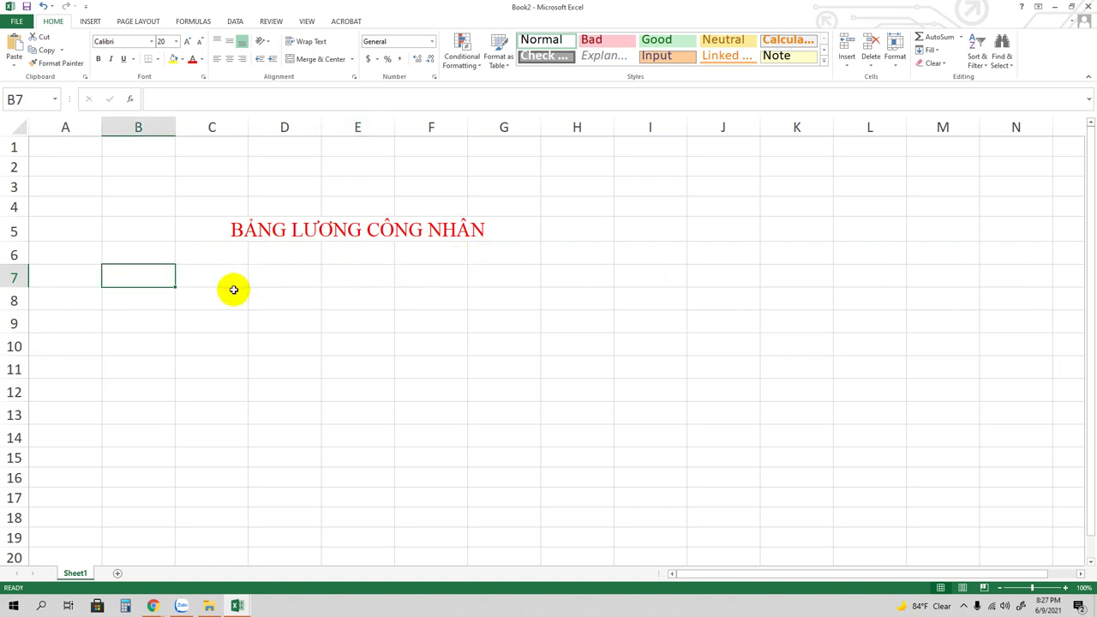
type("D")
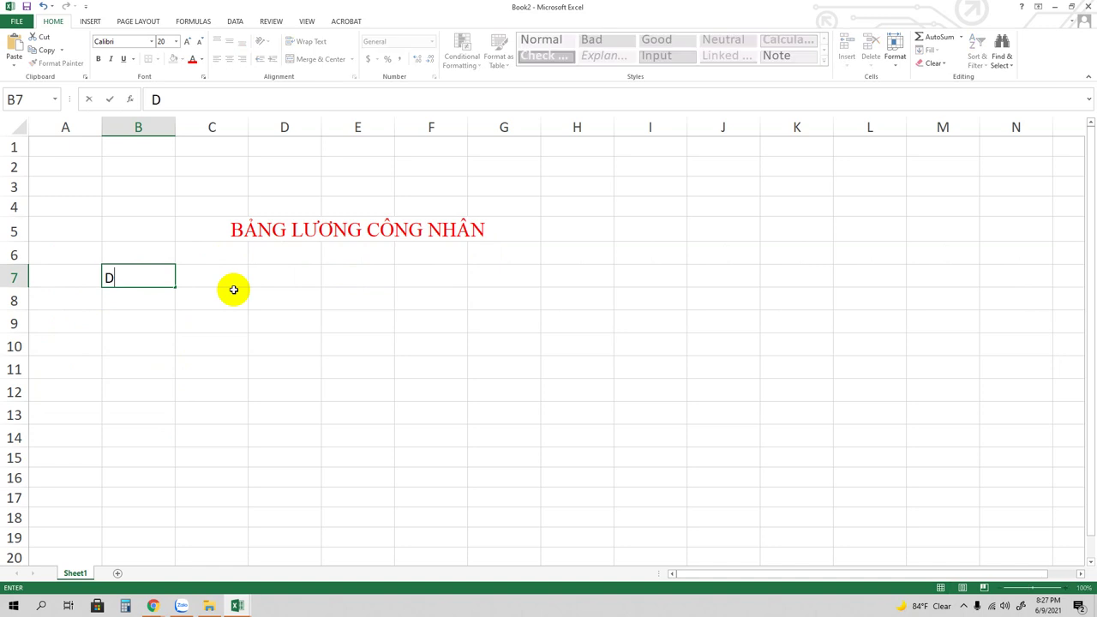
key("BackSpace")
type("STT")
left_click(230, 277)
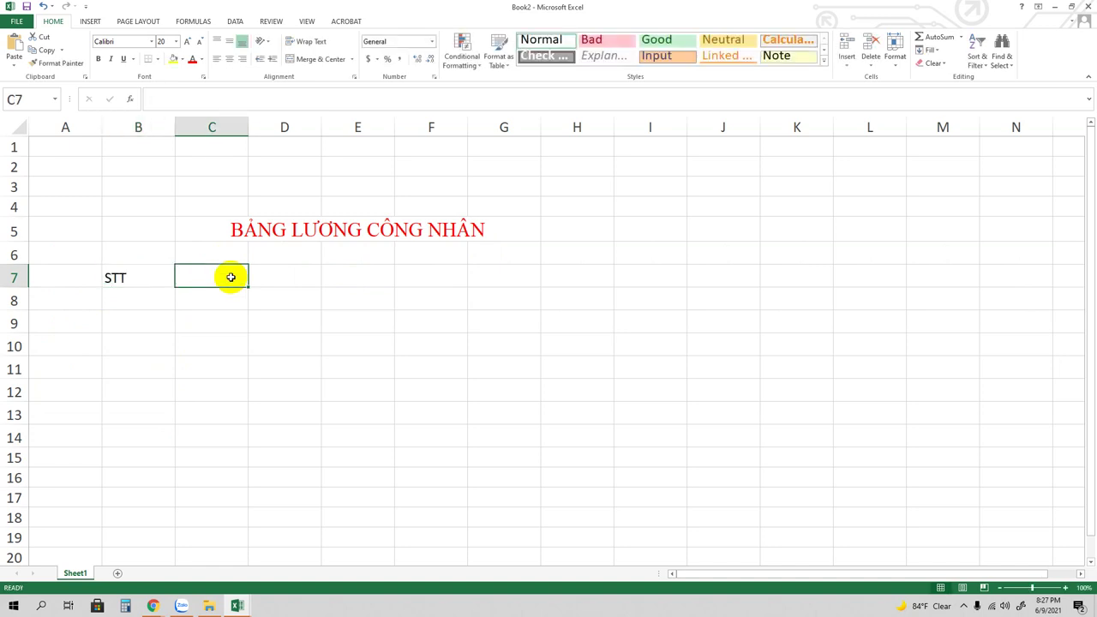
type("Họ tên")
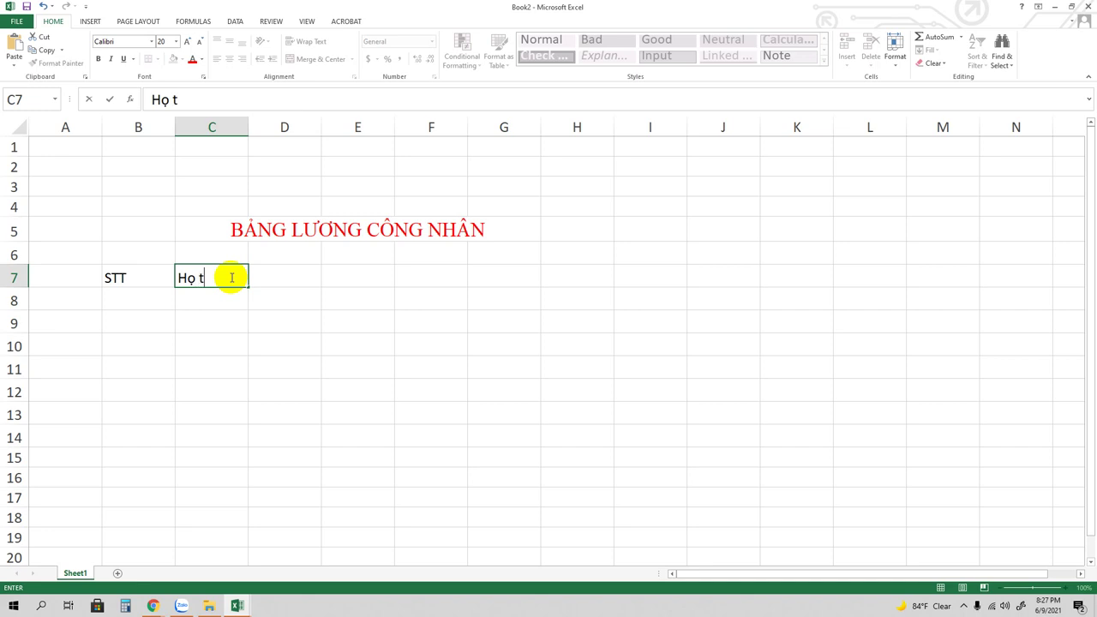
left_click(299, 278)
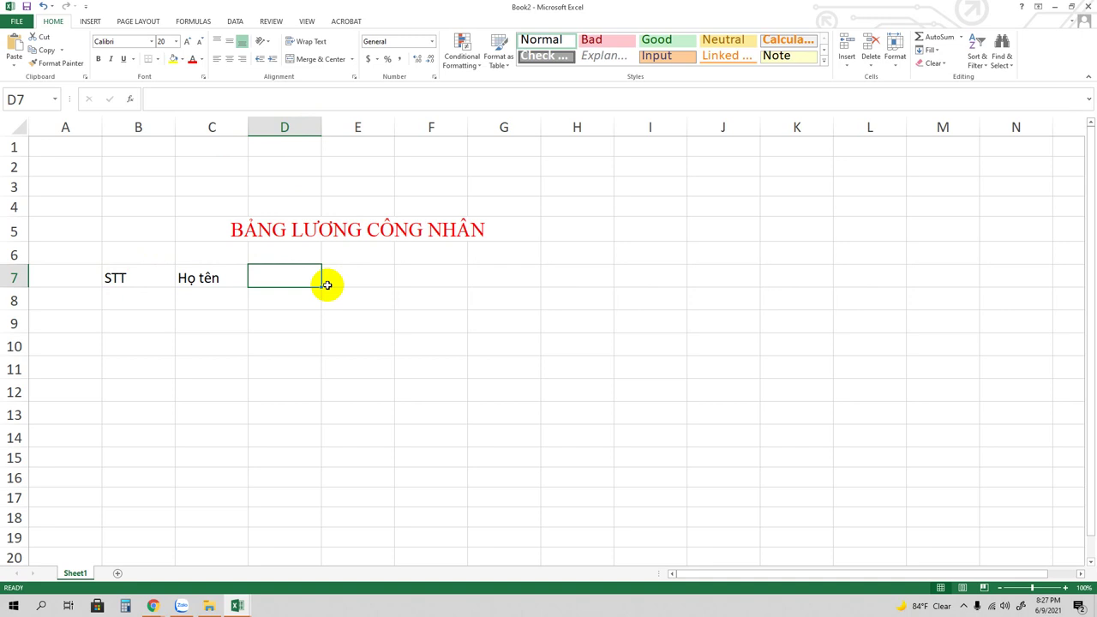
type("Tuổi")
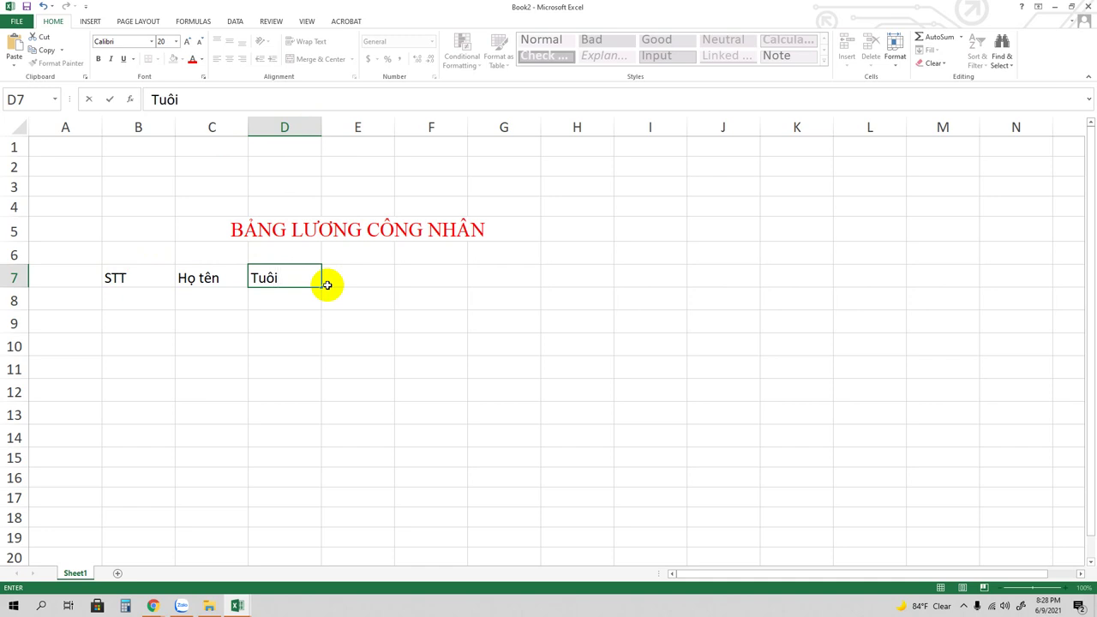
left_click(363, 279)
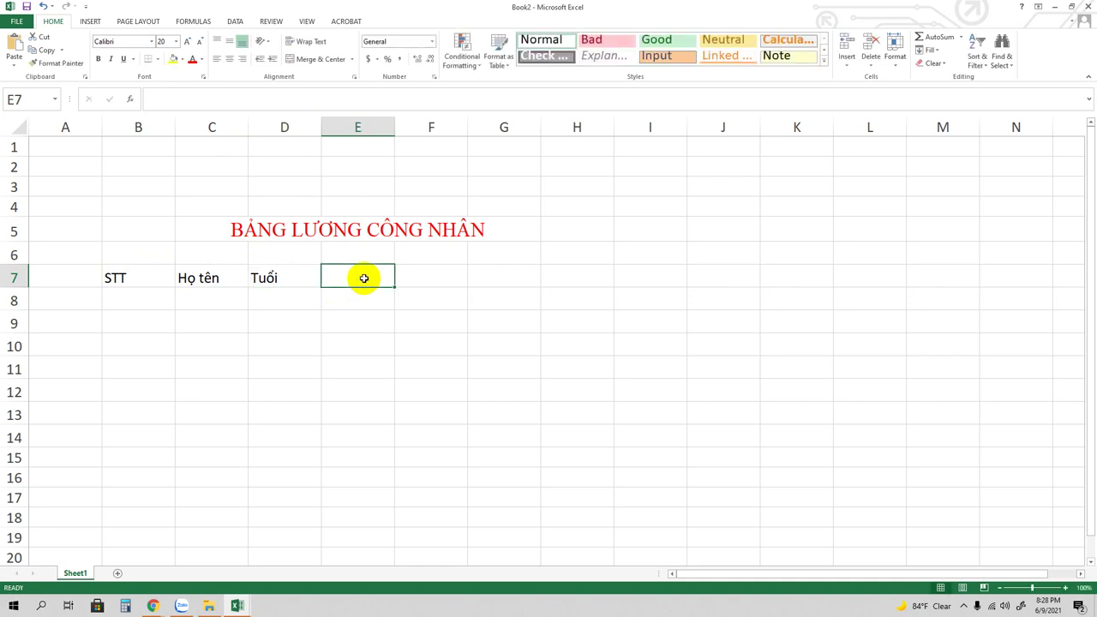
- Enter Giới tính, Ngày công and lương/ngày in E7, F7 and G7
type("Gi")
type("ơ")
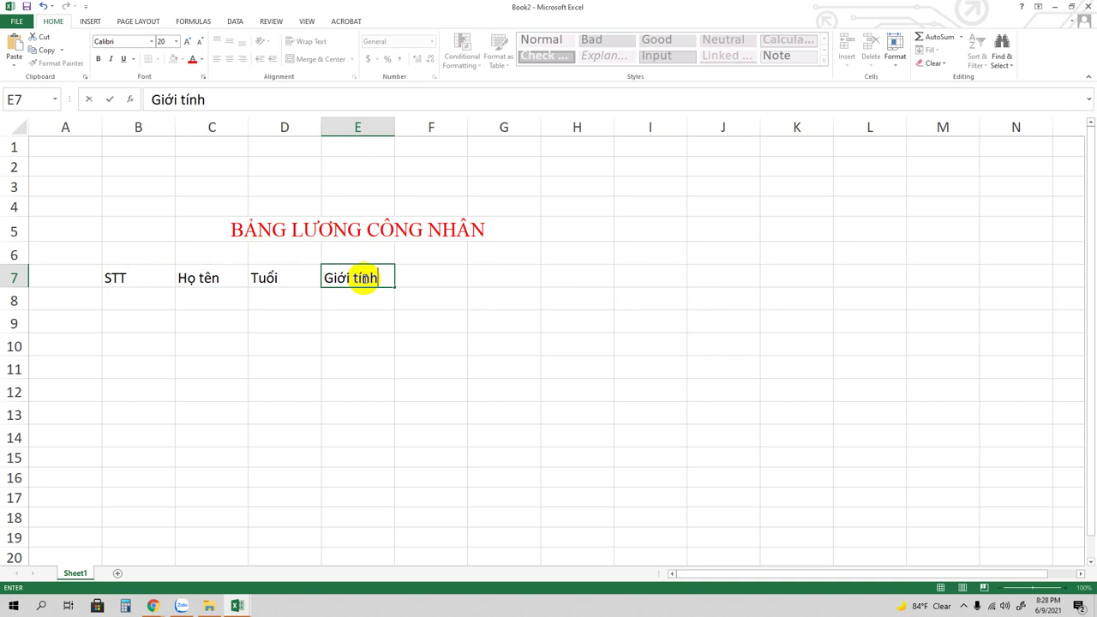
left_click(434, 276)
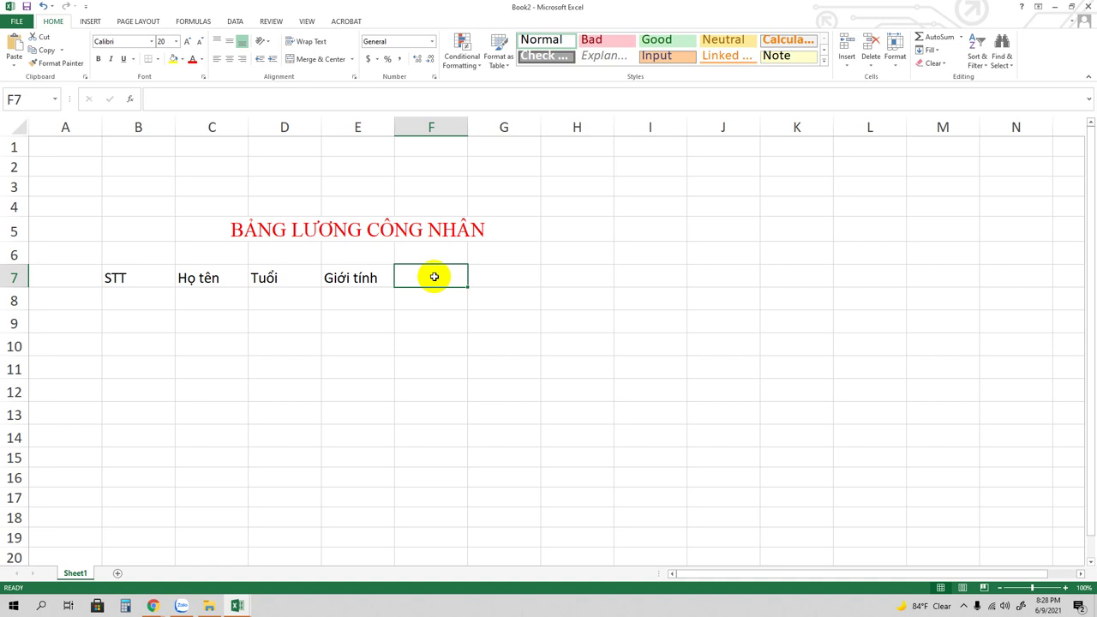
type("Ngay")
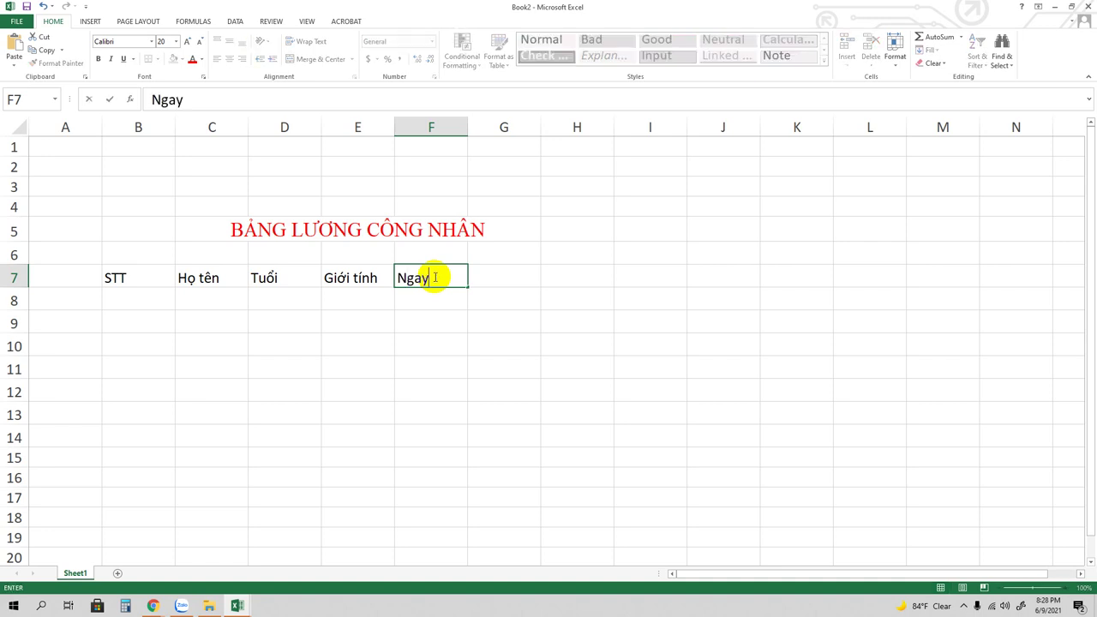
type("g")
left_click(493, 279)
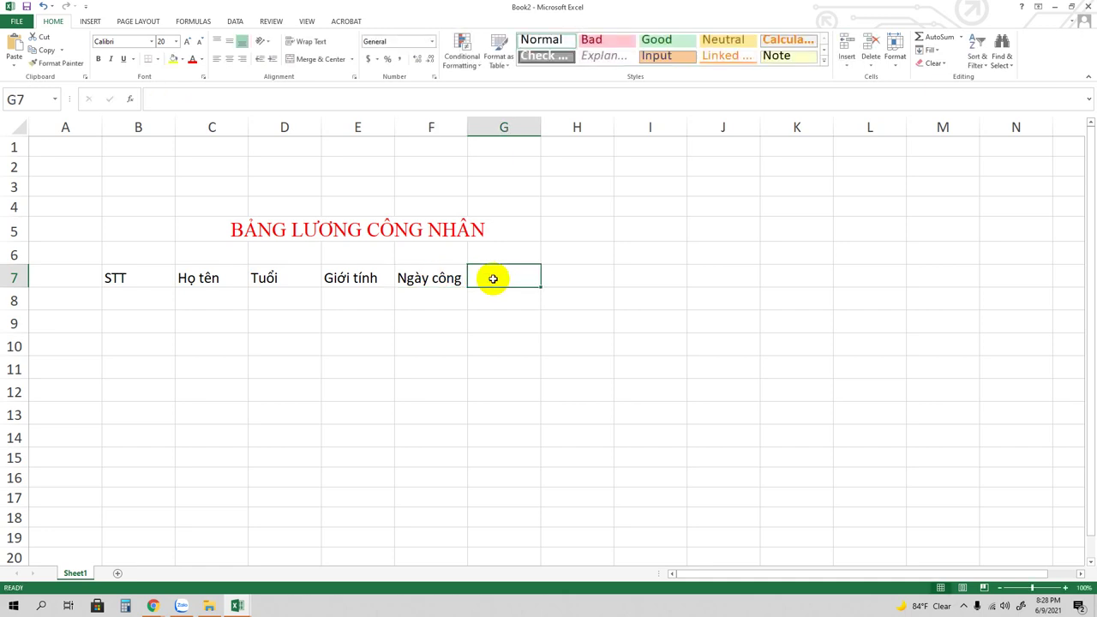
type("lươ")
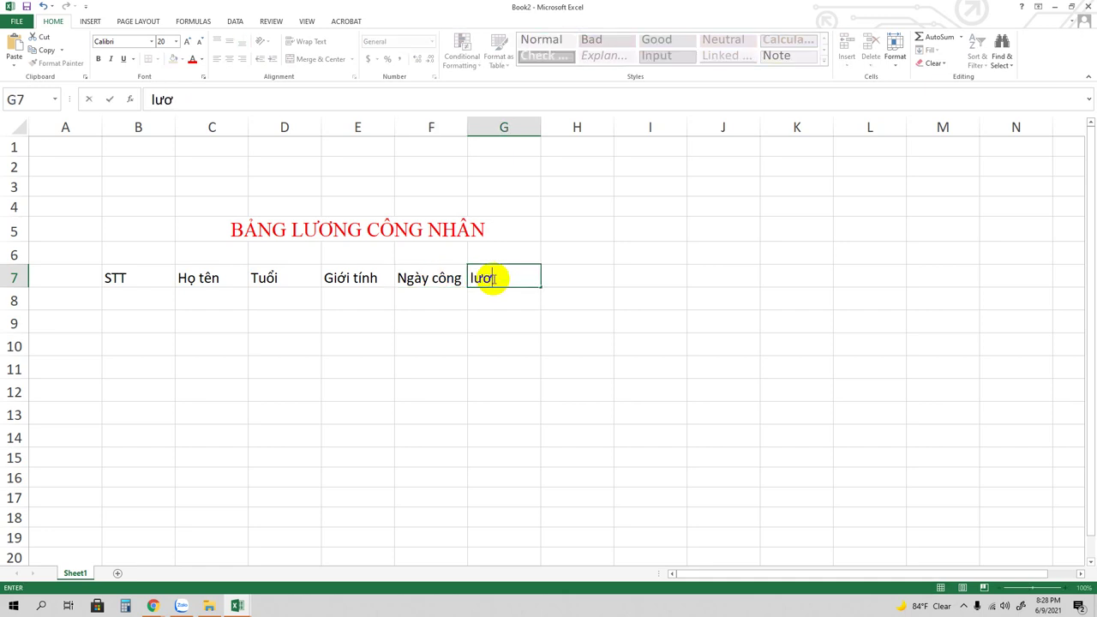
type("ng")
type("gay")
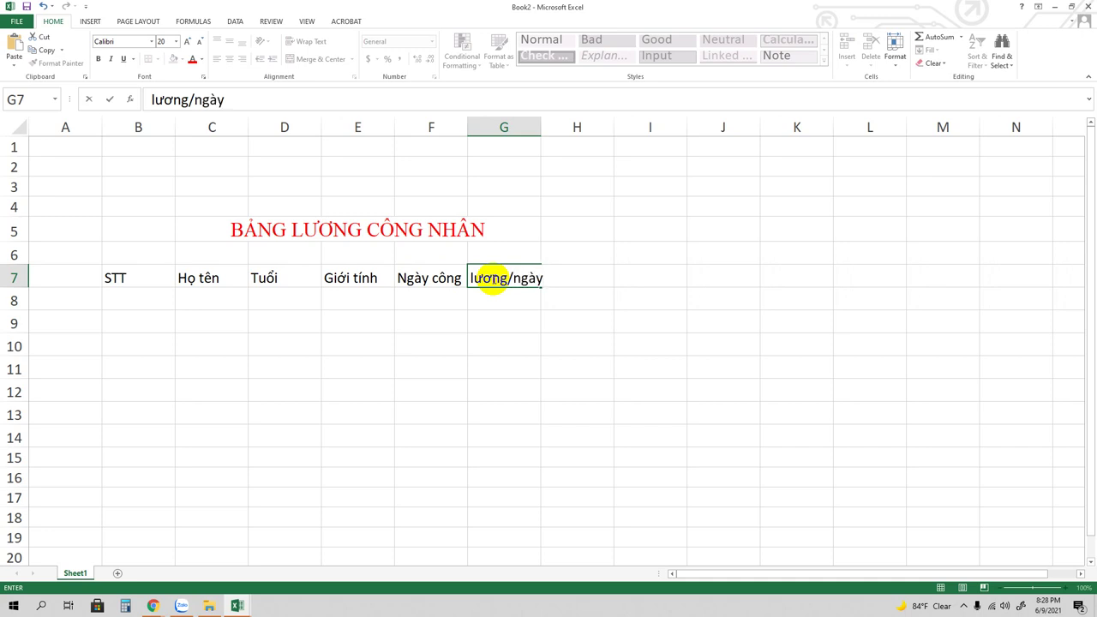
key("F2")
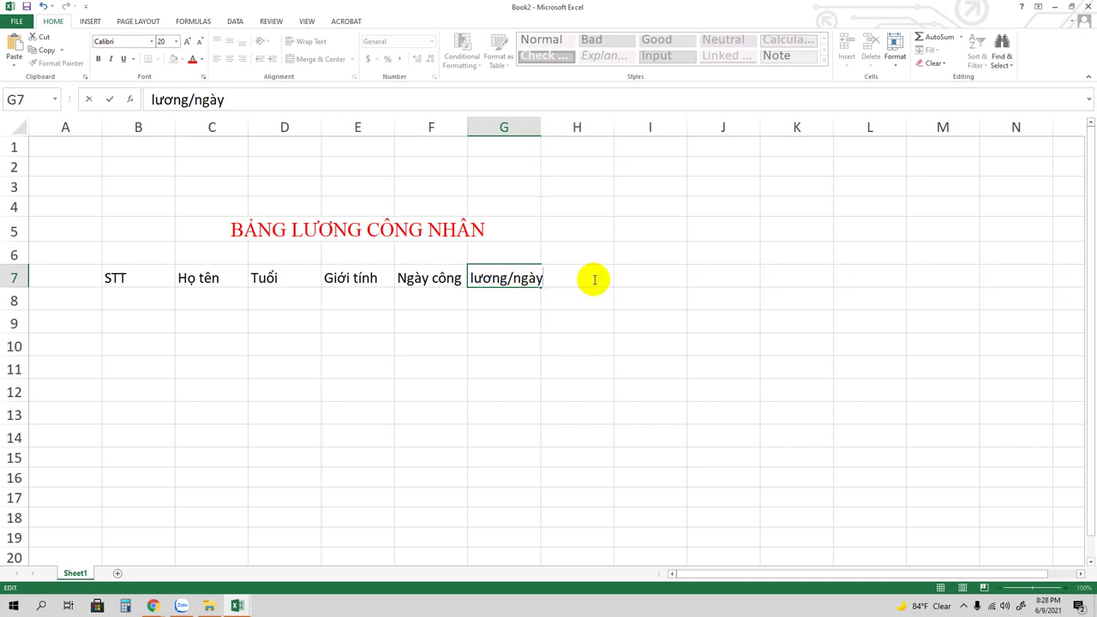
left_click(618, 271)
left_click(599, 276)
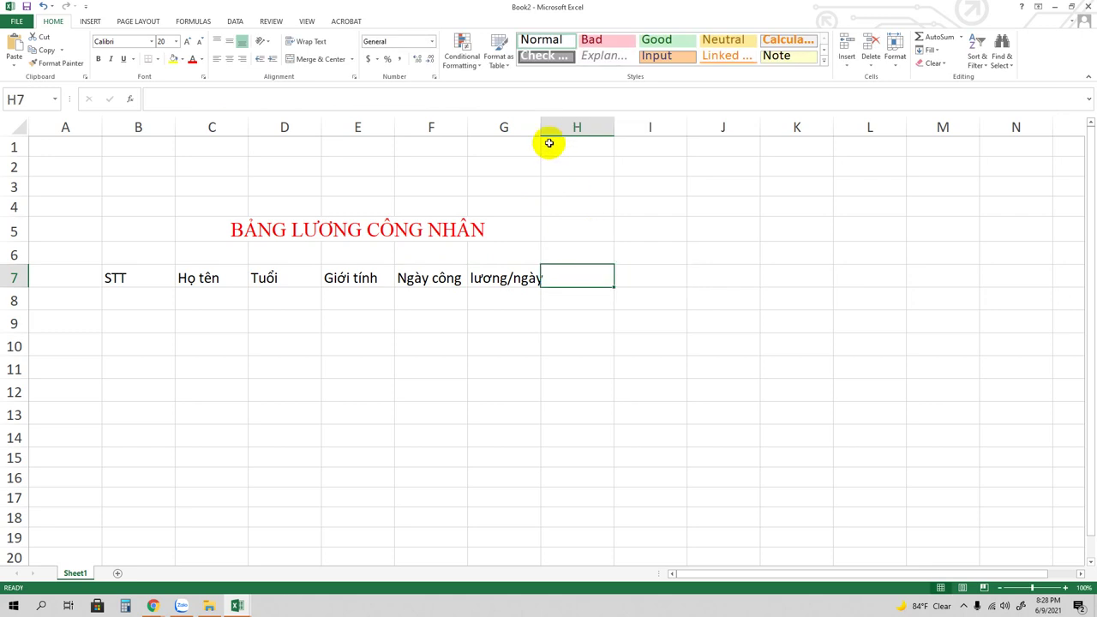
- Resize columns to fit headers: widen G and F, narrow D, adjust E
left_click_drag(541, 128, 588, 127)
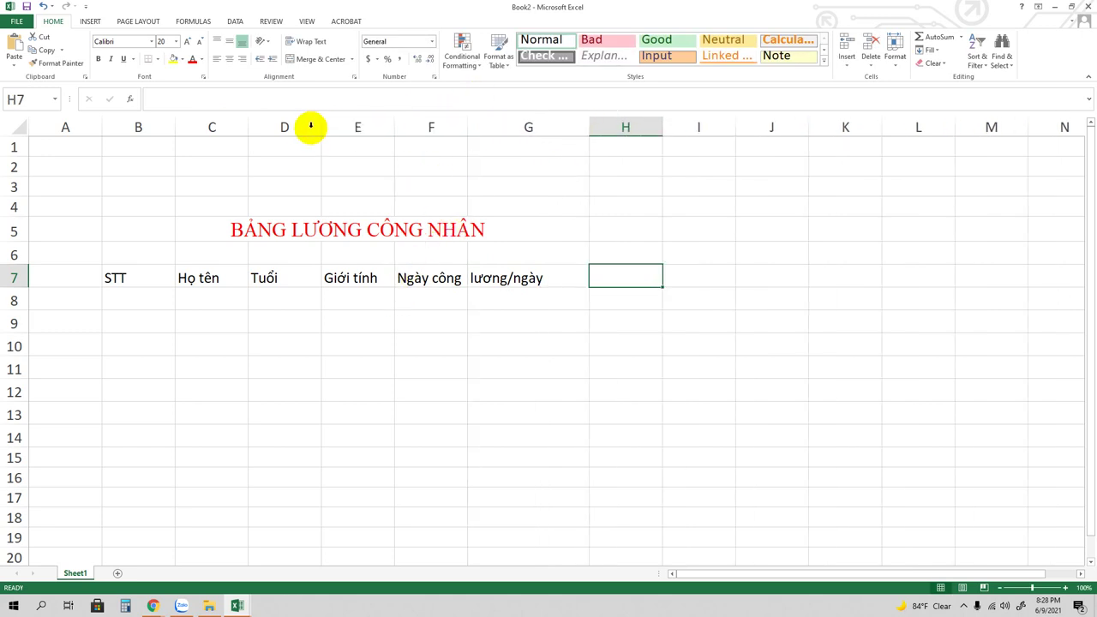
left_click_drag(320, 128, 289, 132)
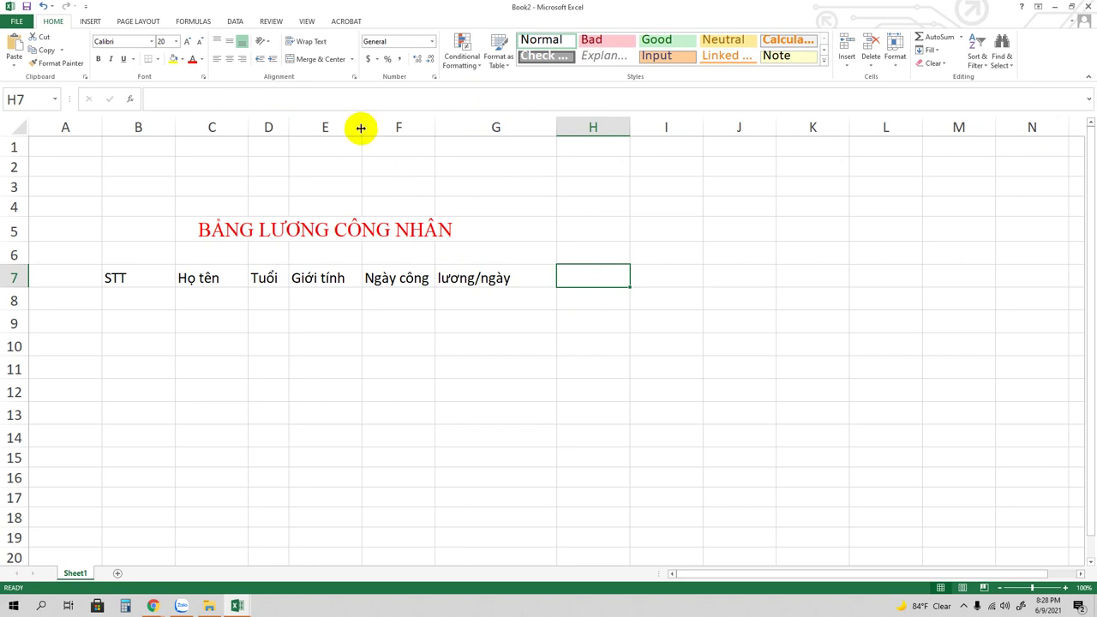
left_click_drag(363, 126, 363, 127)
left_click_drag(436, 128, 469, 127)
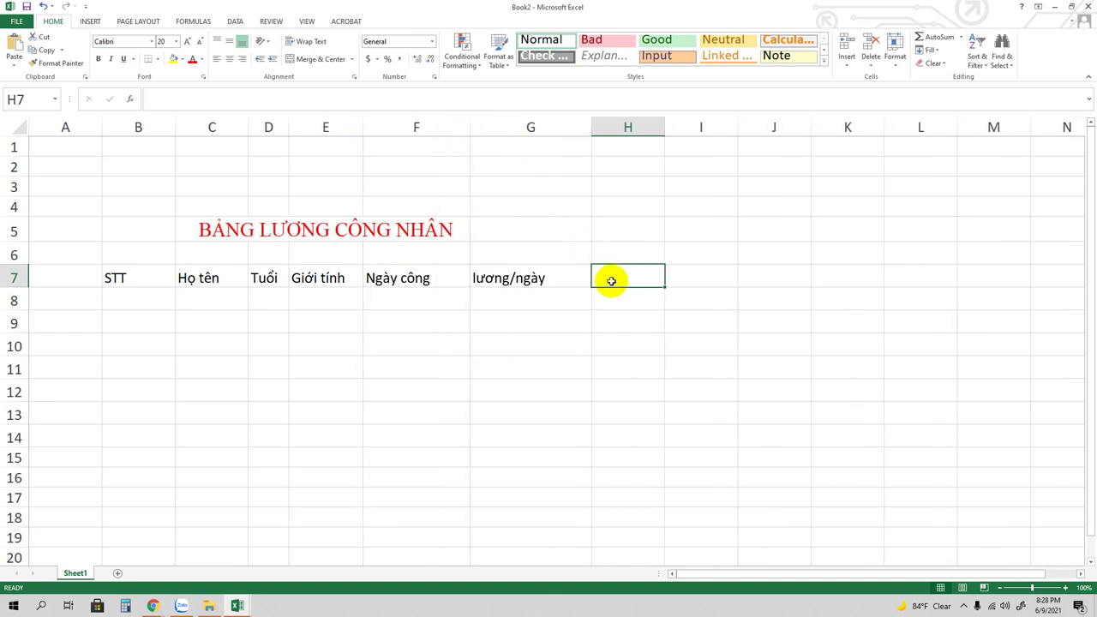
- Enter the headers Thưởng in H7 and Tổng lĩnh in I7
type("Th")
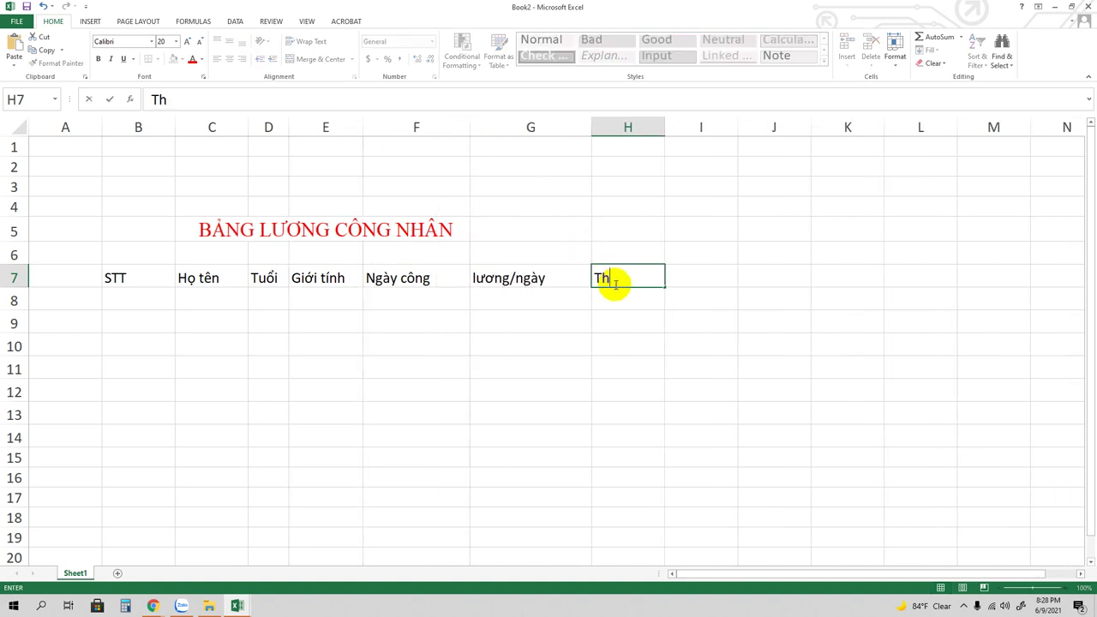
type("gr")
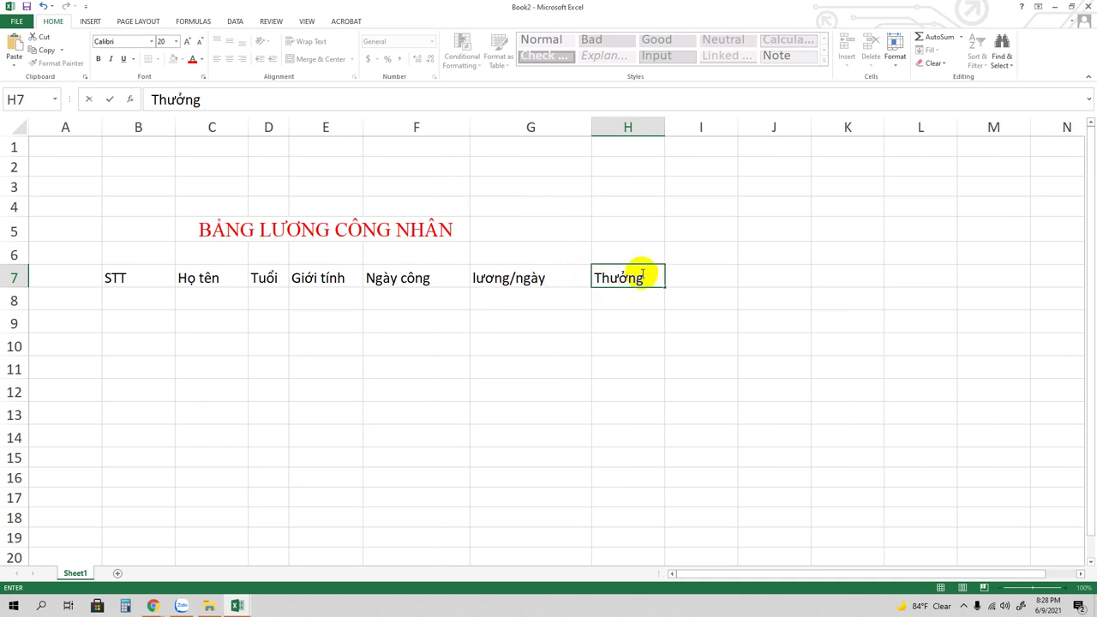
left_click(689, 276)
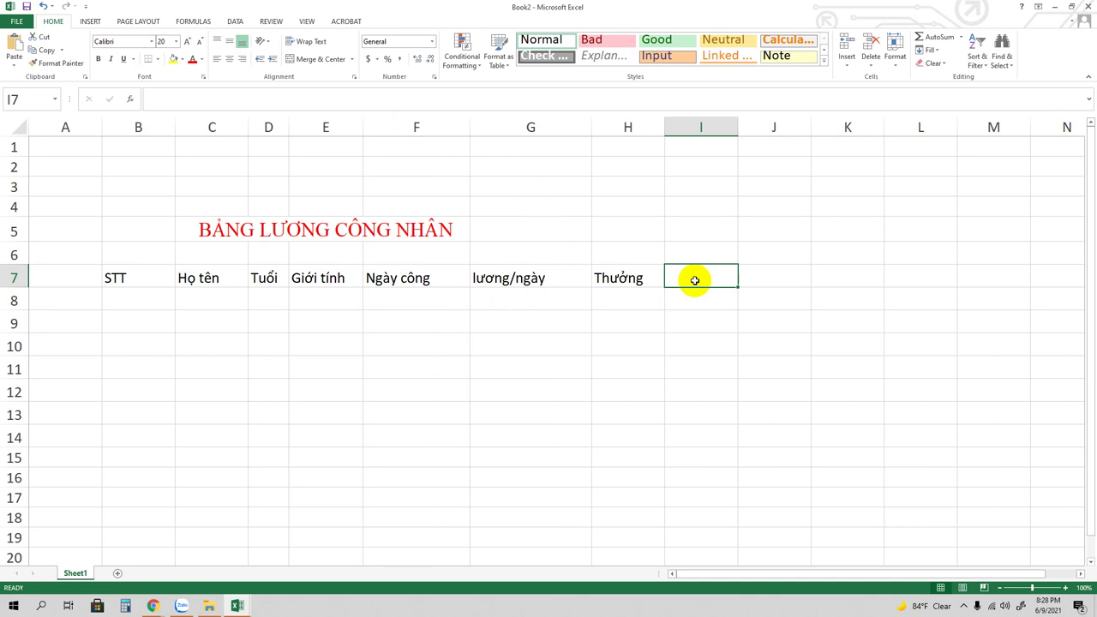
type("T")
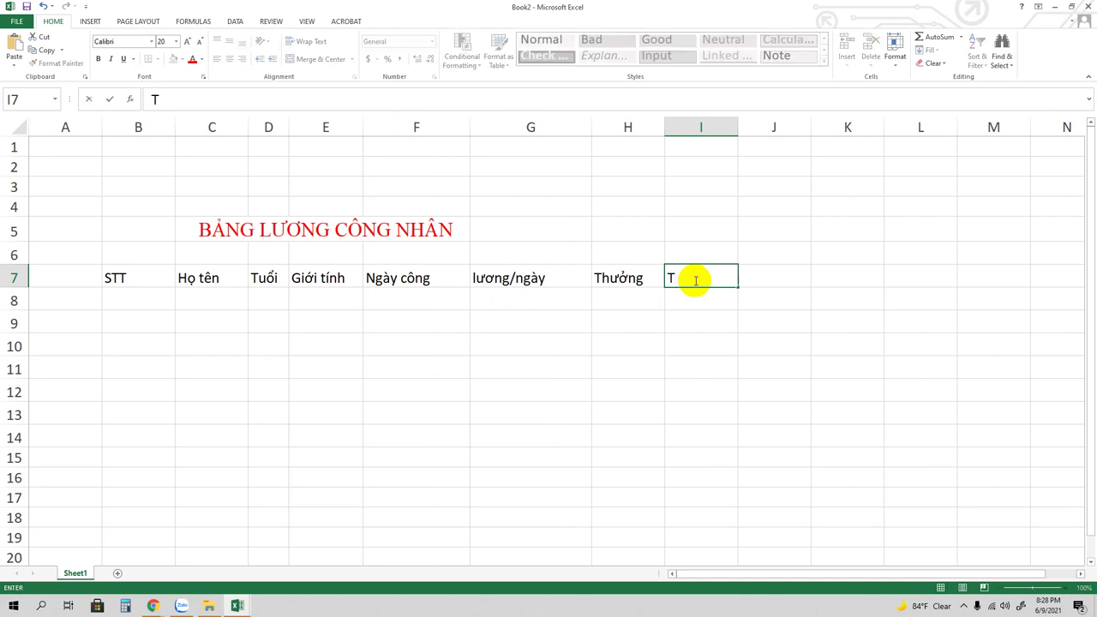
type("ông lĩnh")
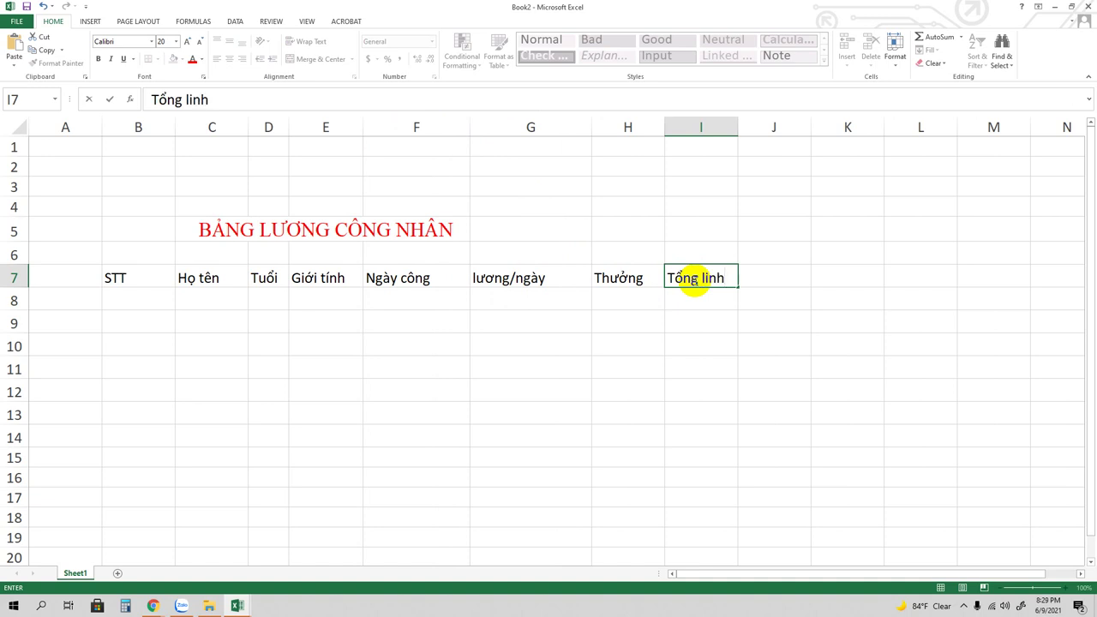
key("Return")
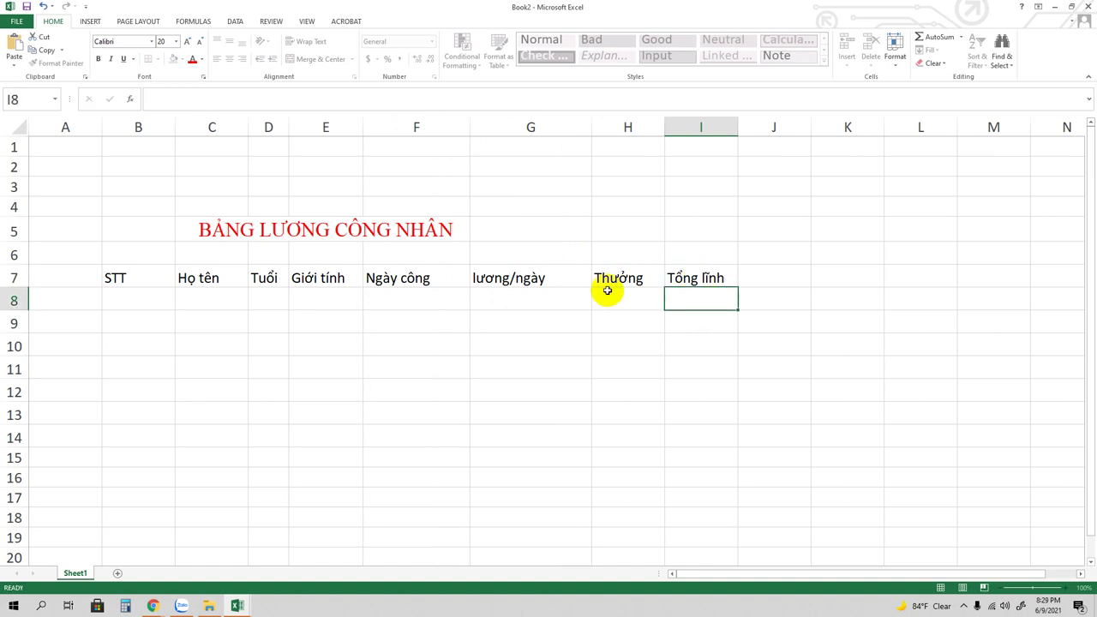
- Set the B7:I7 headers, STT through Tổng lĩnh, in Times New Roman
left_click_drag(136, 276, 693, 277)
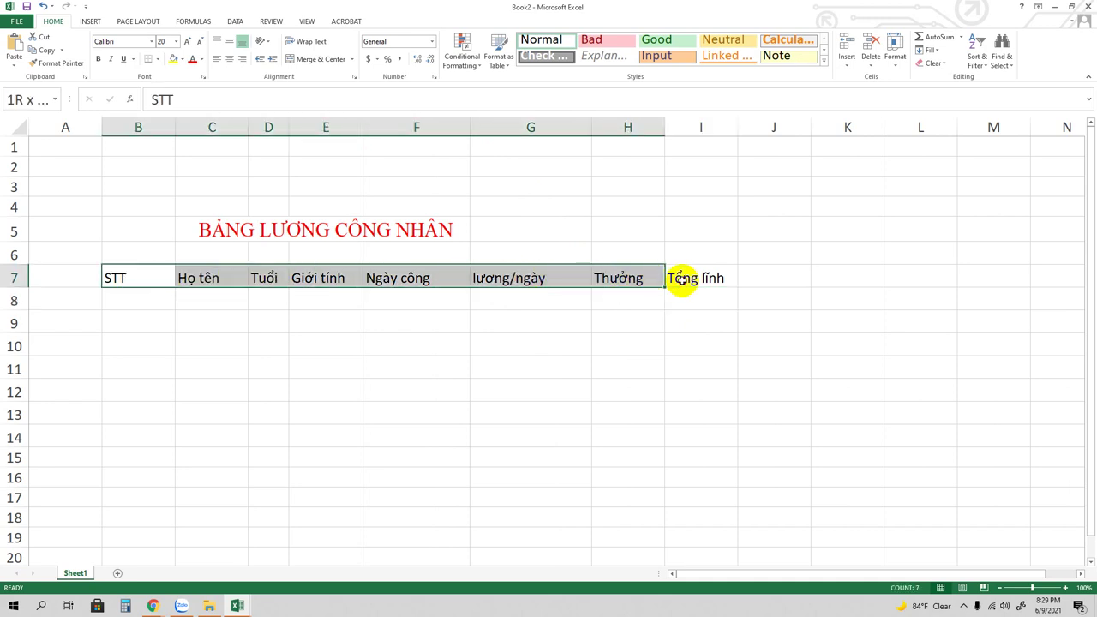
left_click(151, 41)
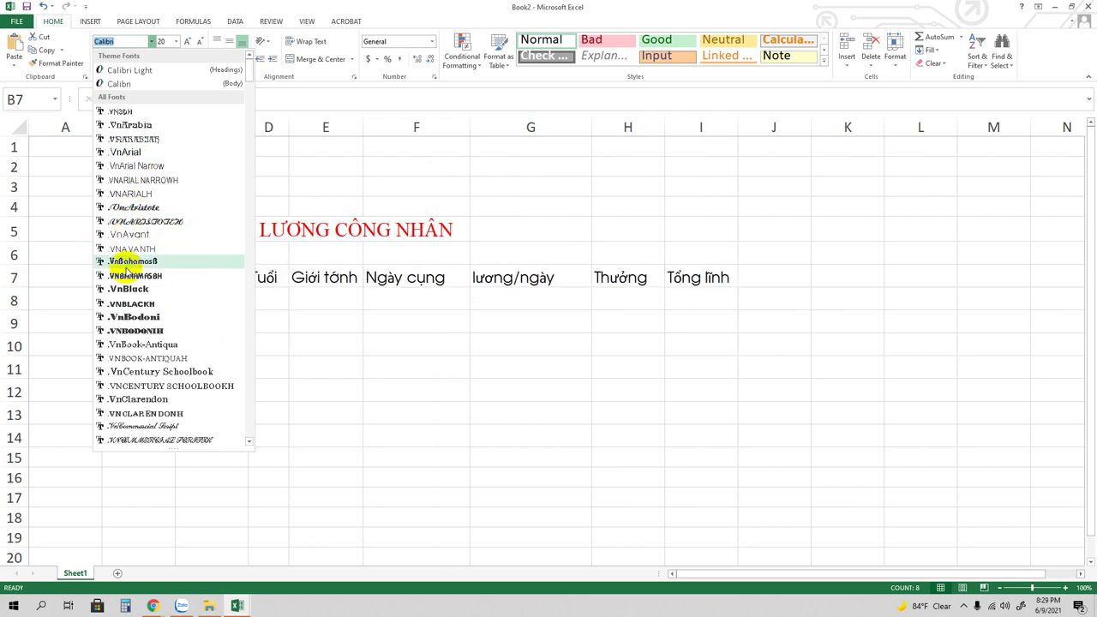
scroll(137, 334, "down", 8)
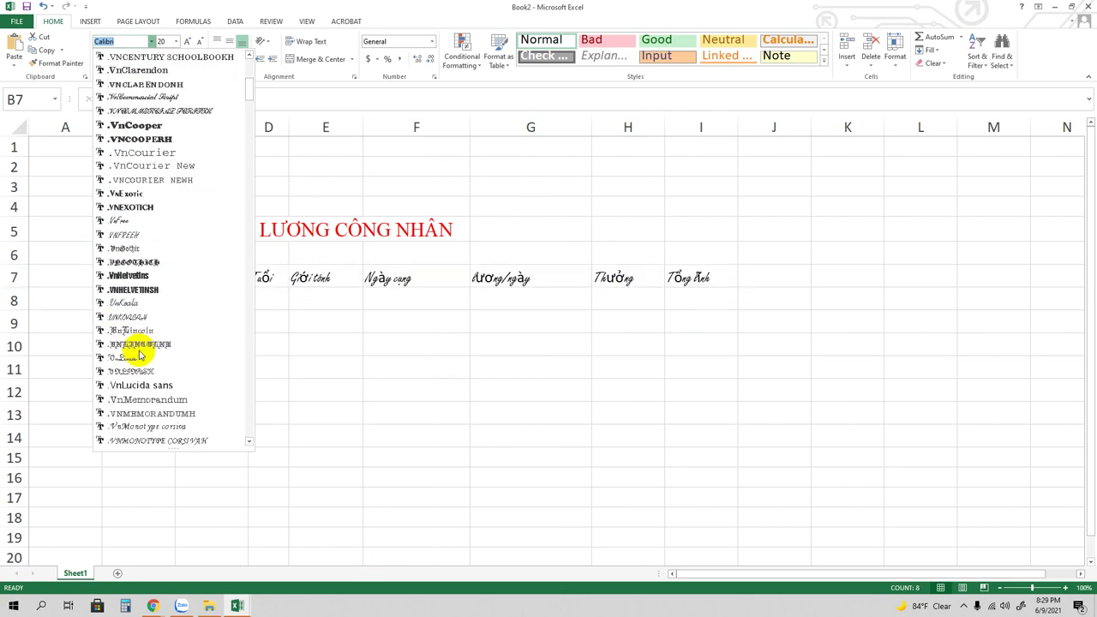
scroll(137, 334, "down", 7)
scroll(139, 336, "down", 5)
scroll(145, 339, "down", 5)
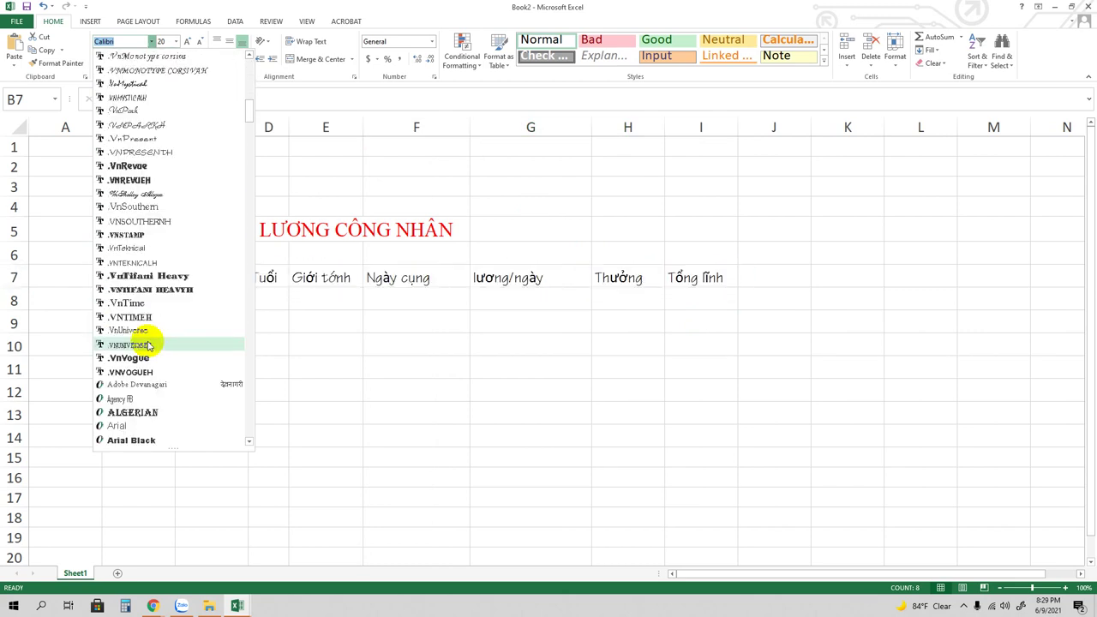
scroll(158, 339, "down", 7)
scroll(171, 340, "down", 6)
scroll(176, 341, "down", 6)
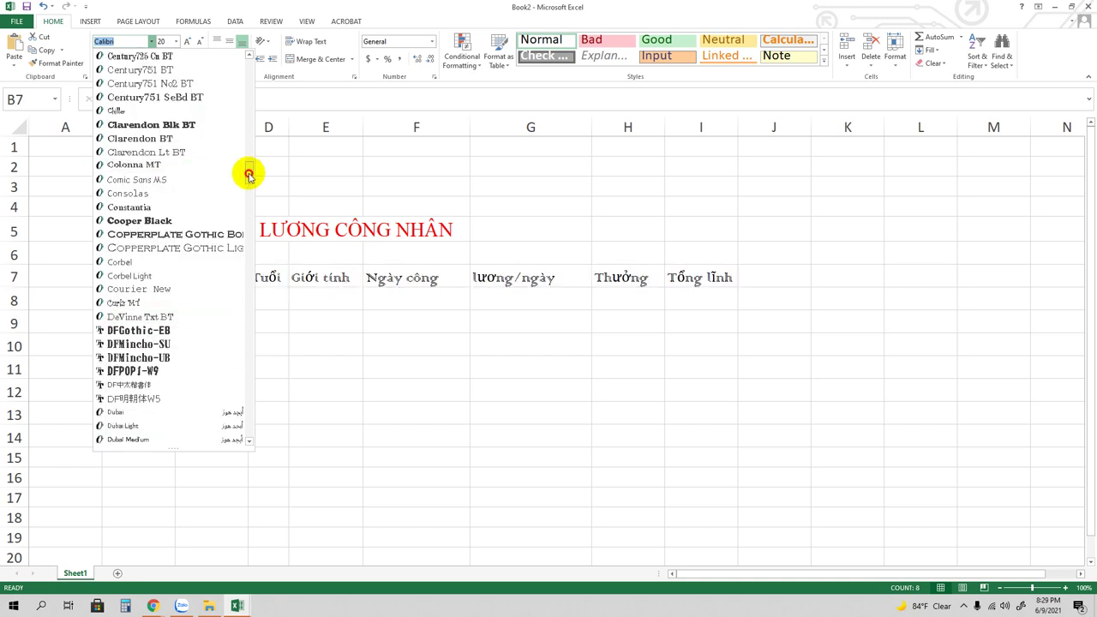
mouse_move(248, 171)
left_mouse_down()
mouse_move(241, 349)
mouse_move(221, 49)
left_mouse_up()
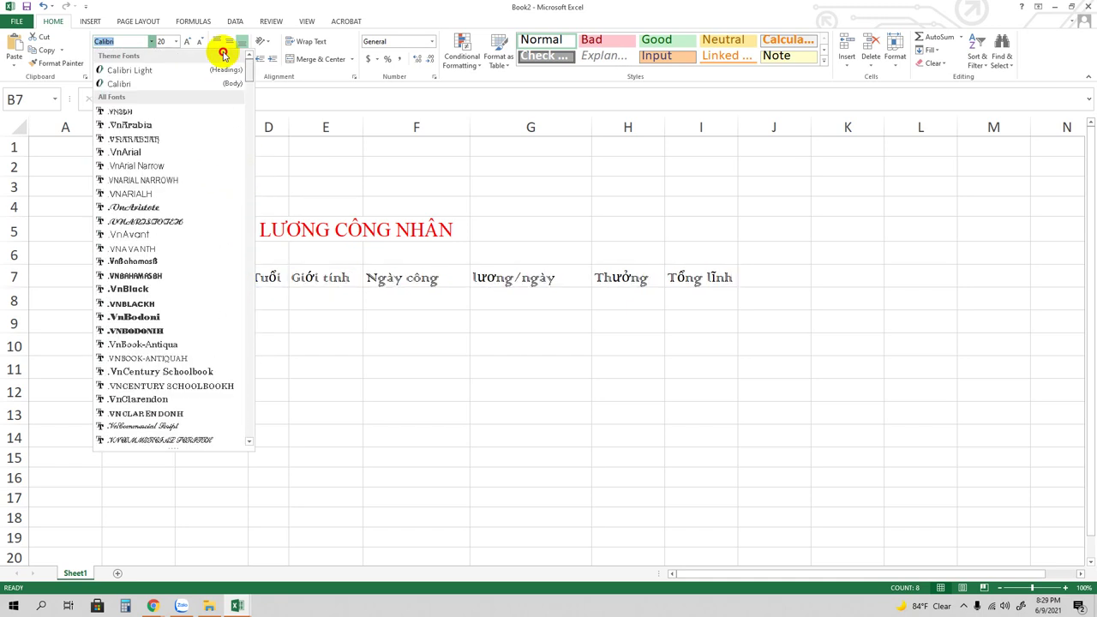
left_click(120, 42)
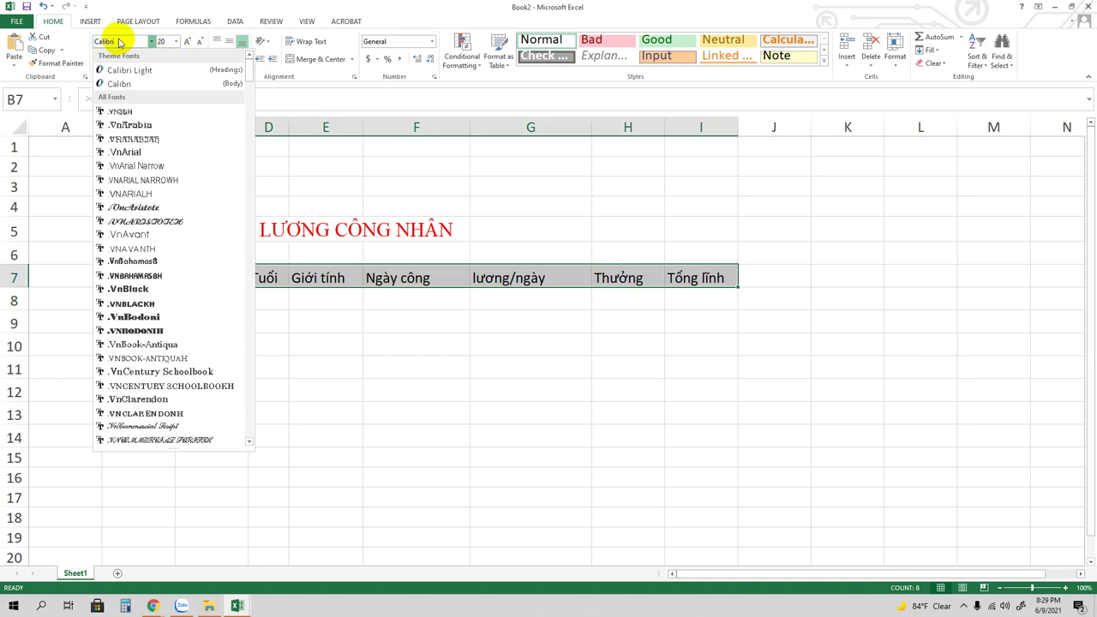
left_click_drag(120, 43, 61, 42)
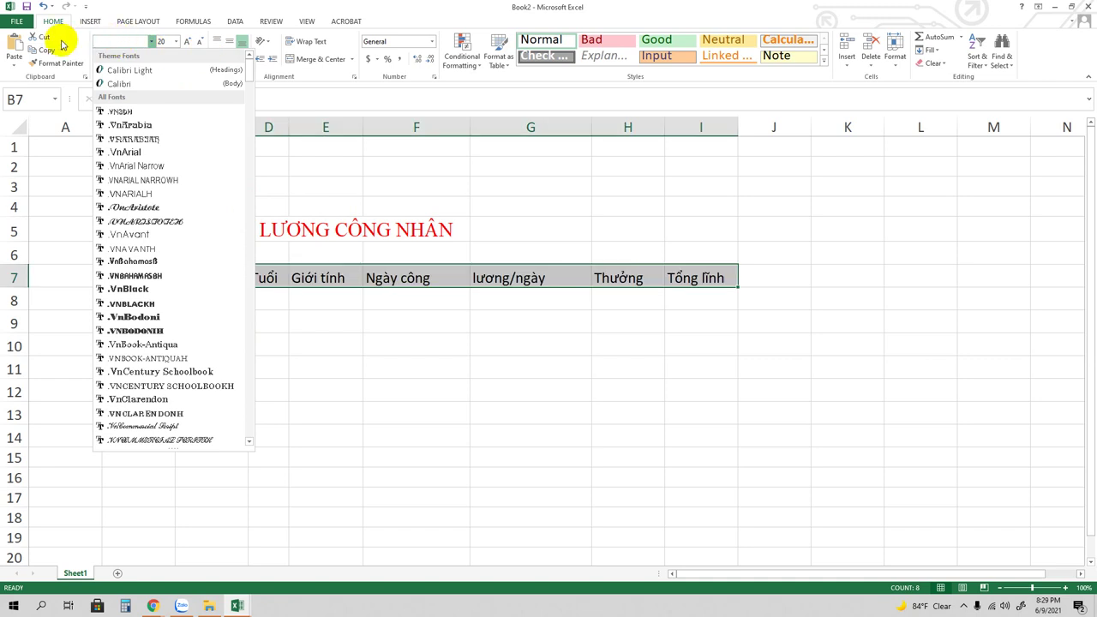
type("ti")
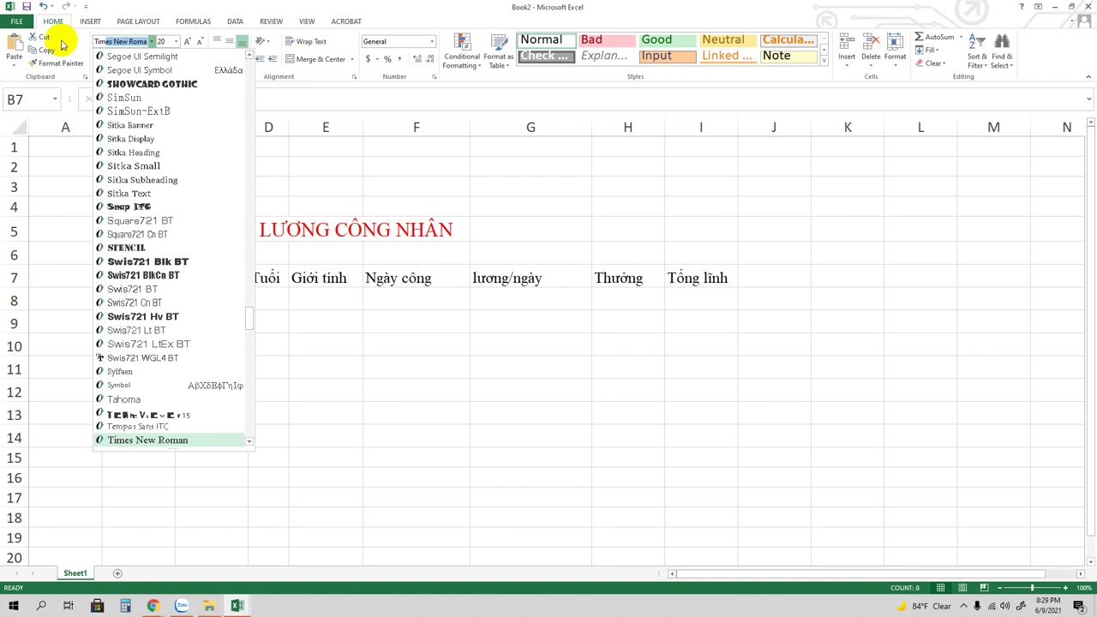
key("Return")
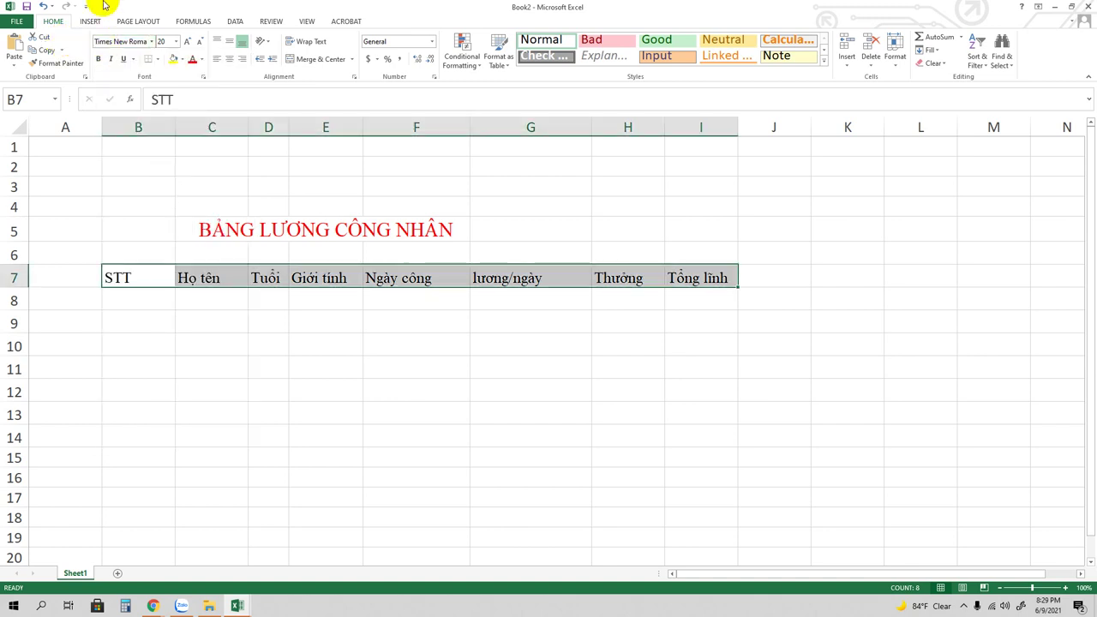
- Give the B7:I7 headers blue text and a light blue fill
left_click(203, 60)
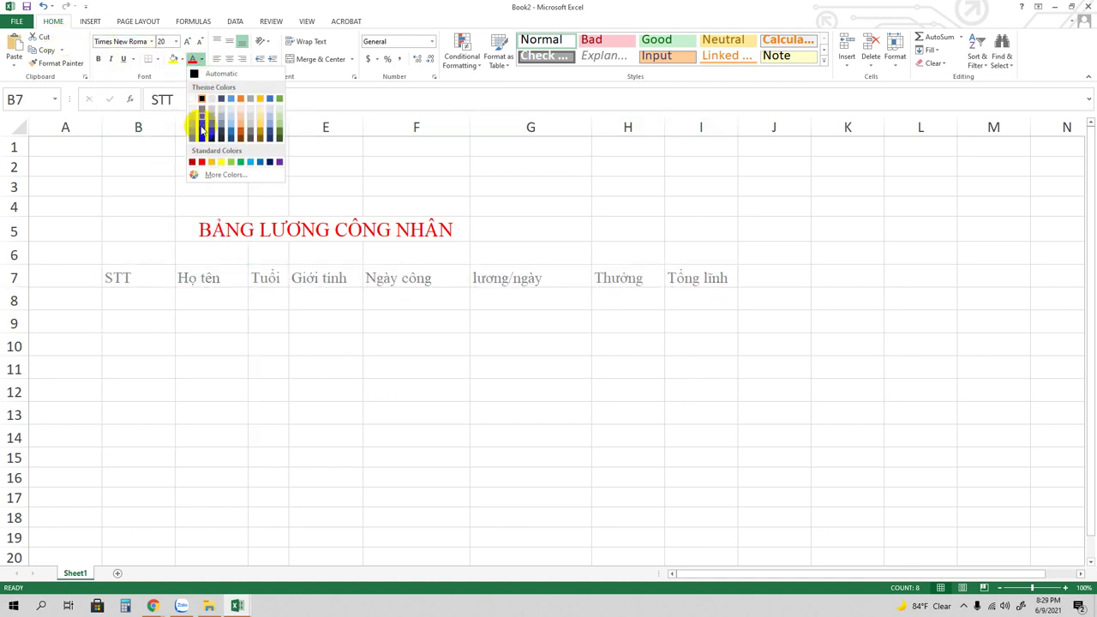
left_click(262, 163)
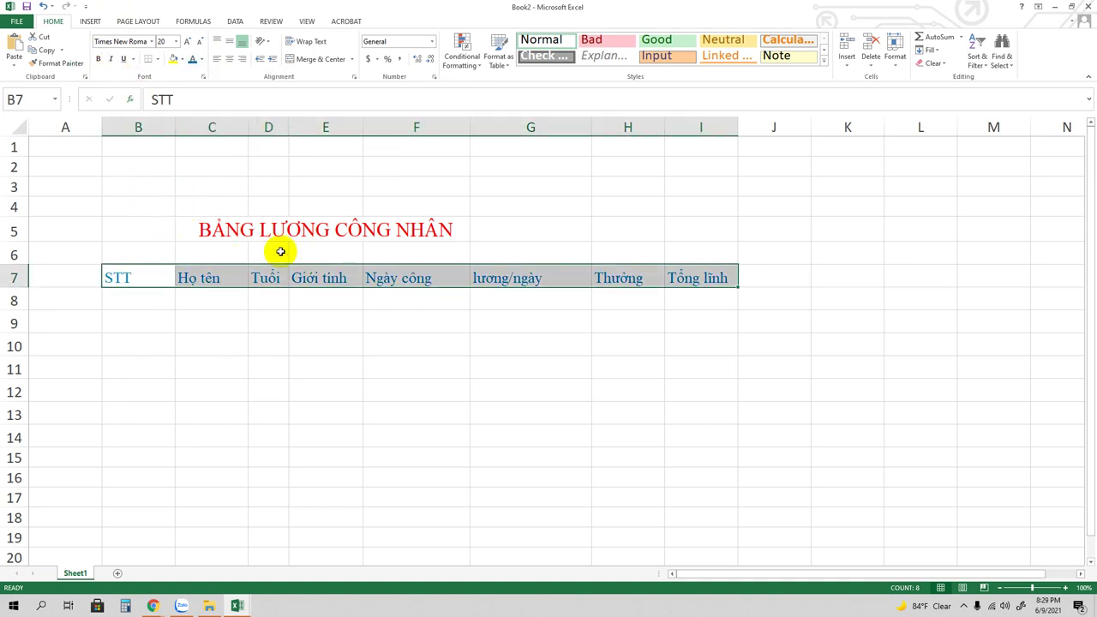
left_click(182, 60)
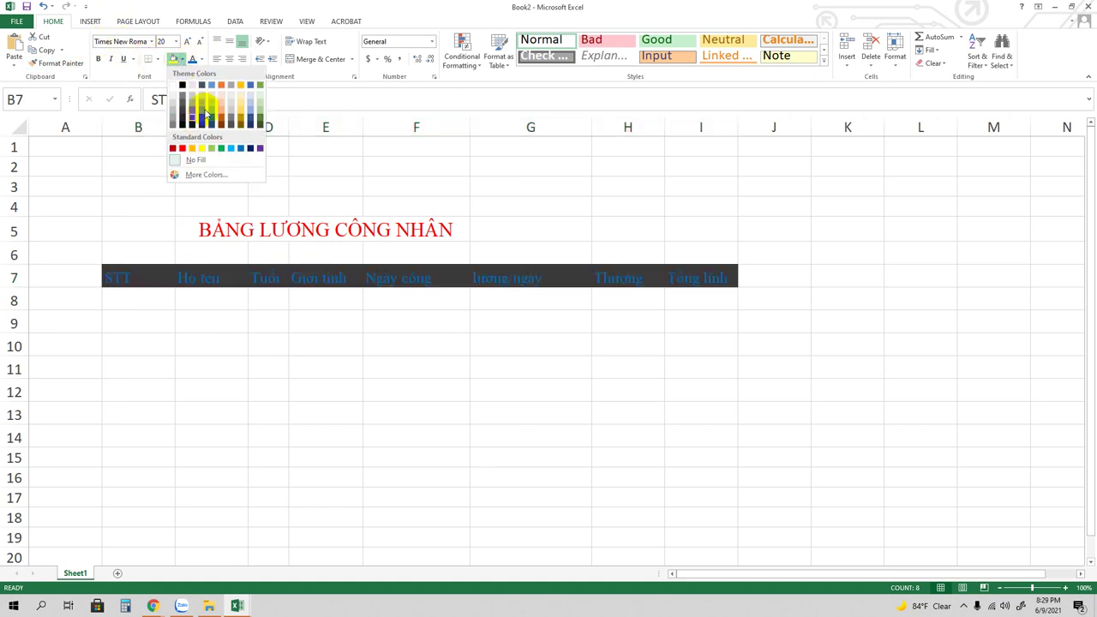
left_click(212, 99)
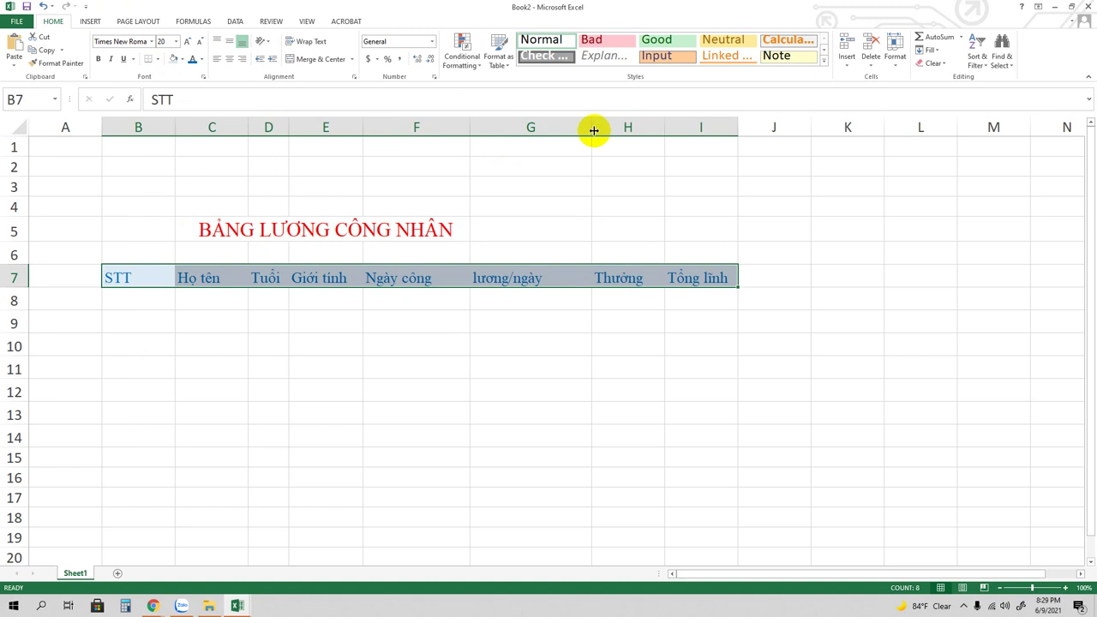
- Narrow column G, widen column D, and enter 1 in cell B8
left_click_drag(593, 131, 569, 129)
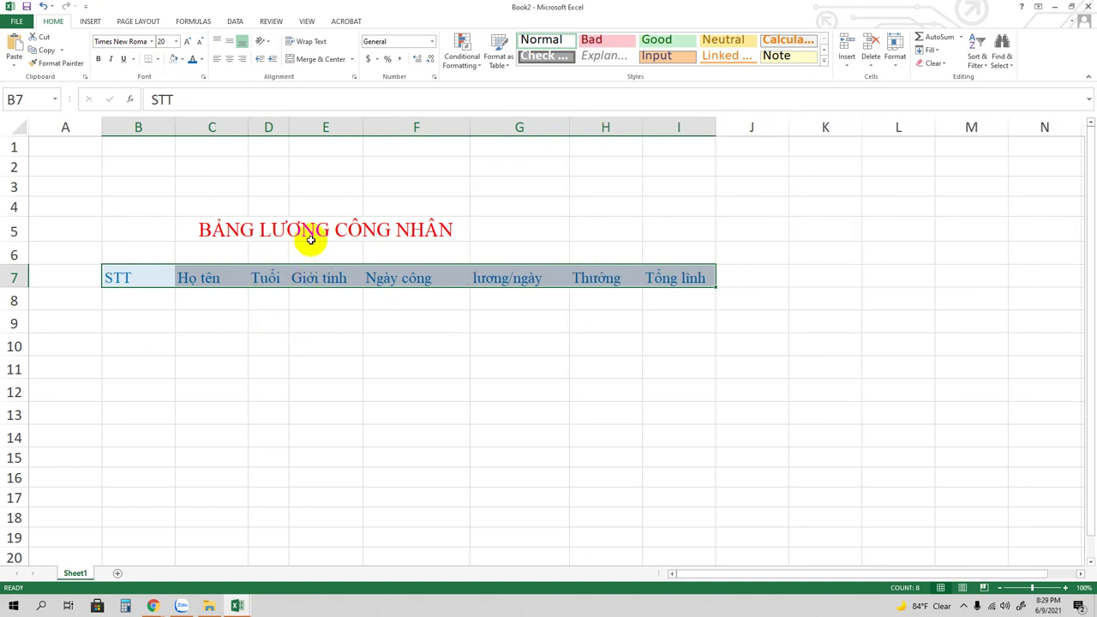
left_click_drag(289, 129, 317, 129)
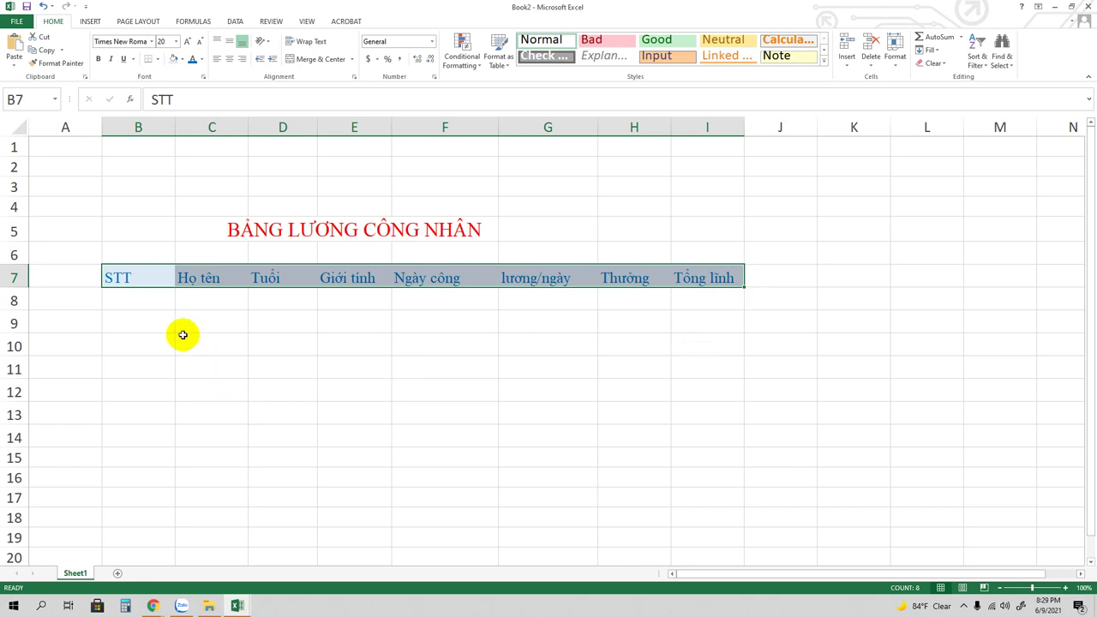
left_click(133, 303)
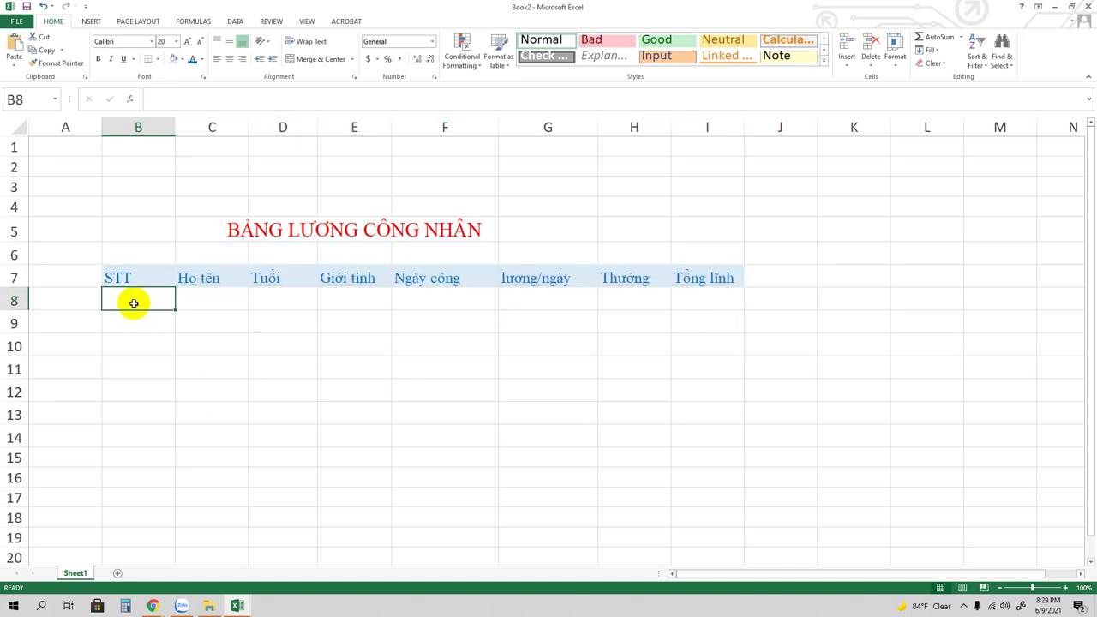
type("1")
left_click(135, 323)
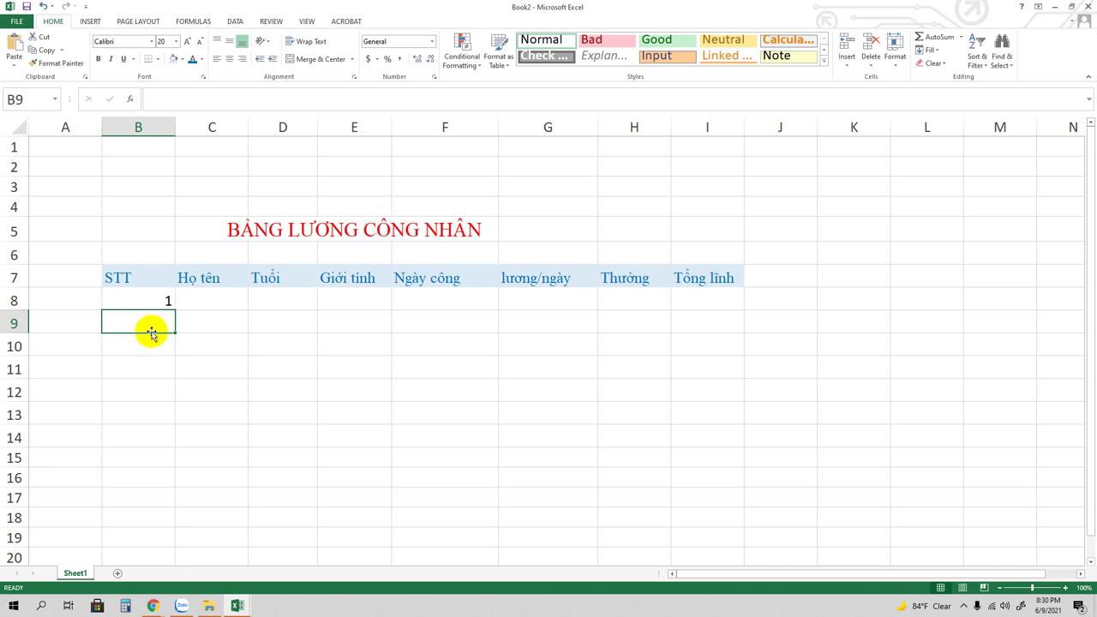
- Enter 2 under 1 and fill the STT series down to 9 in B16
type("2")
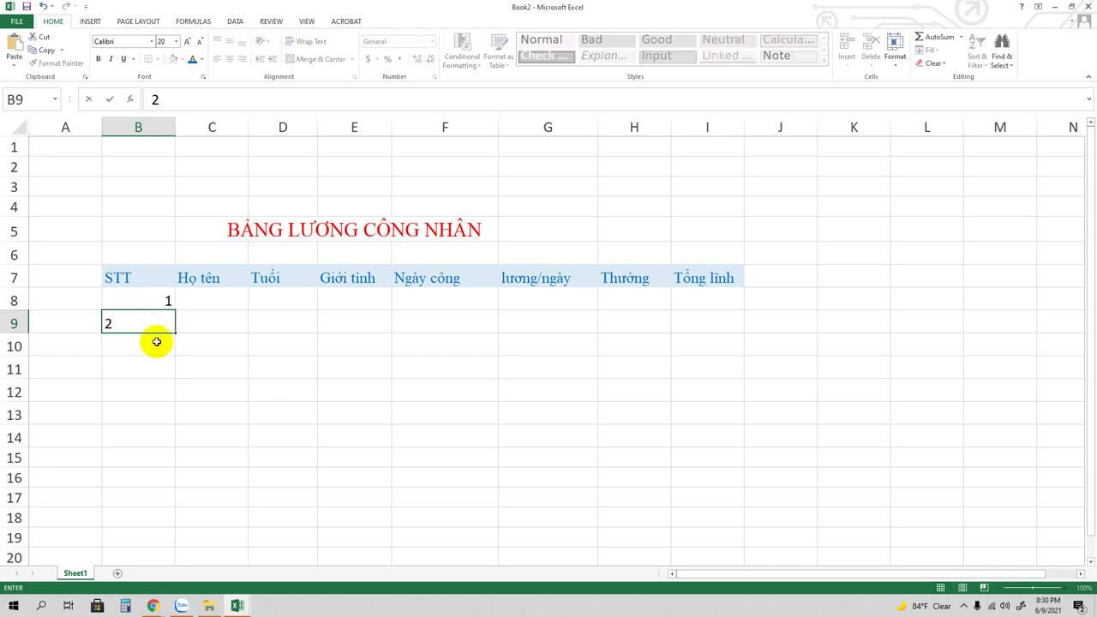
key("Return")
left_click(160, 320)
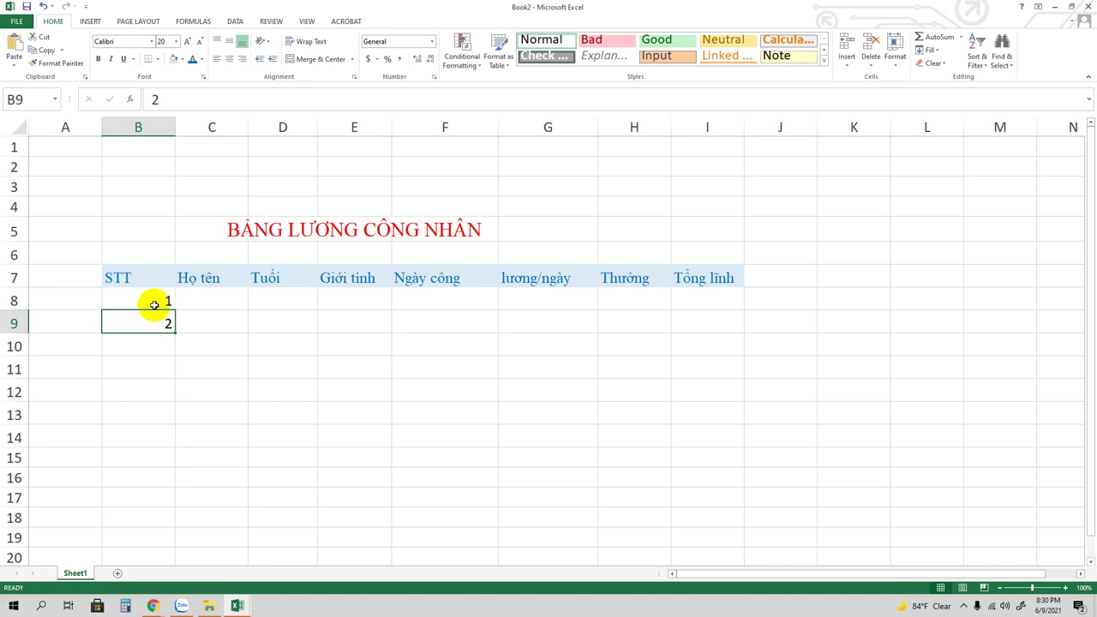
left_click_drag(154, 304, 158, 325)
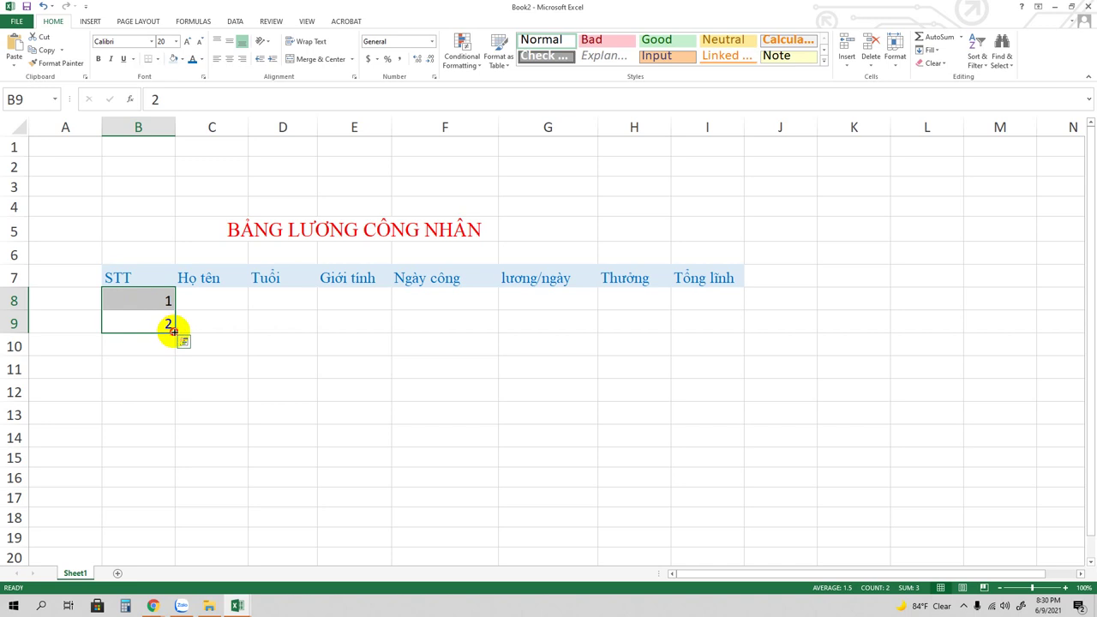
left_click_drag(174, 332, 173, 388)
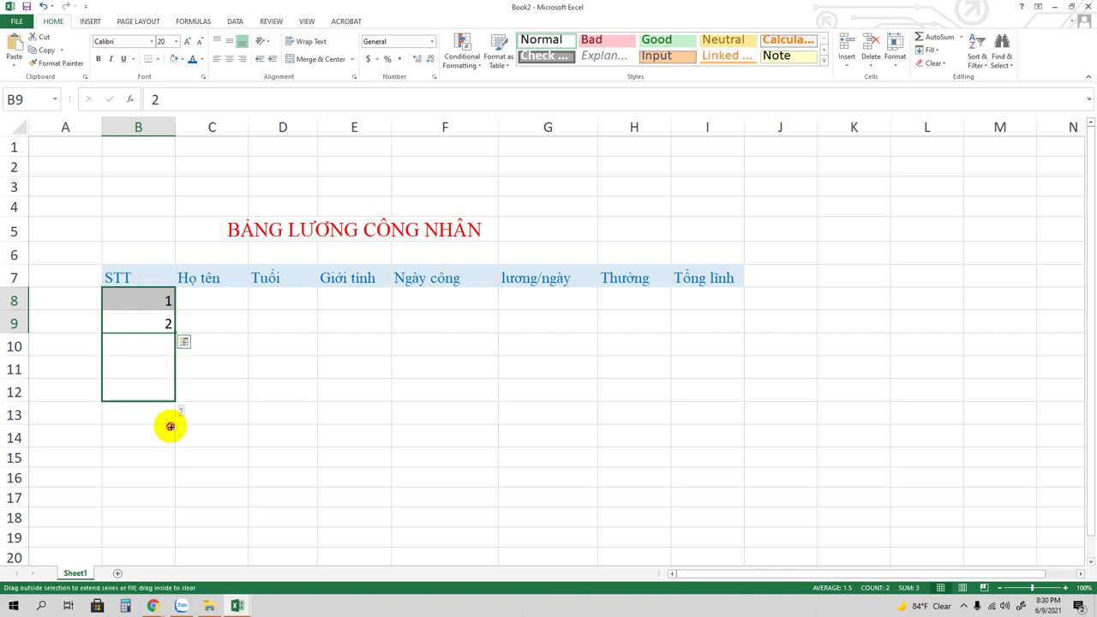
mouse_move(173, 388)
left_mouse_down()
mouse_move(173, 527)
mouse_move(179, 385)
left_mouse_up()
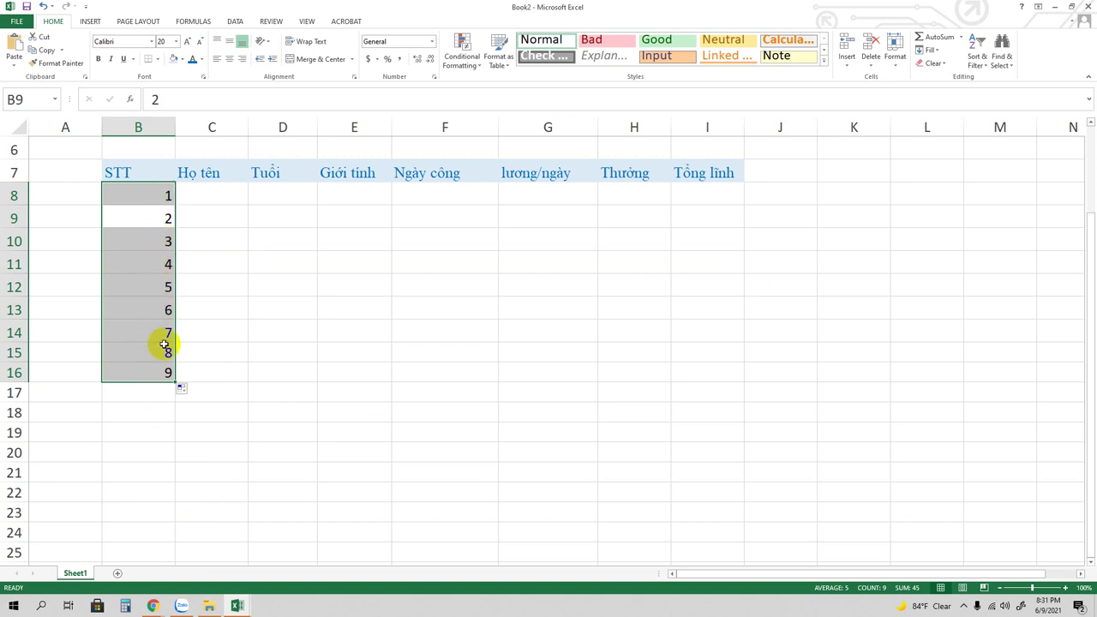
- Centre the STT numbers 1–9 in B8:B16
left_click(167, 196)
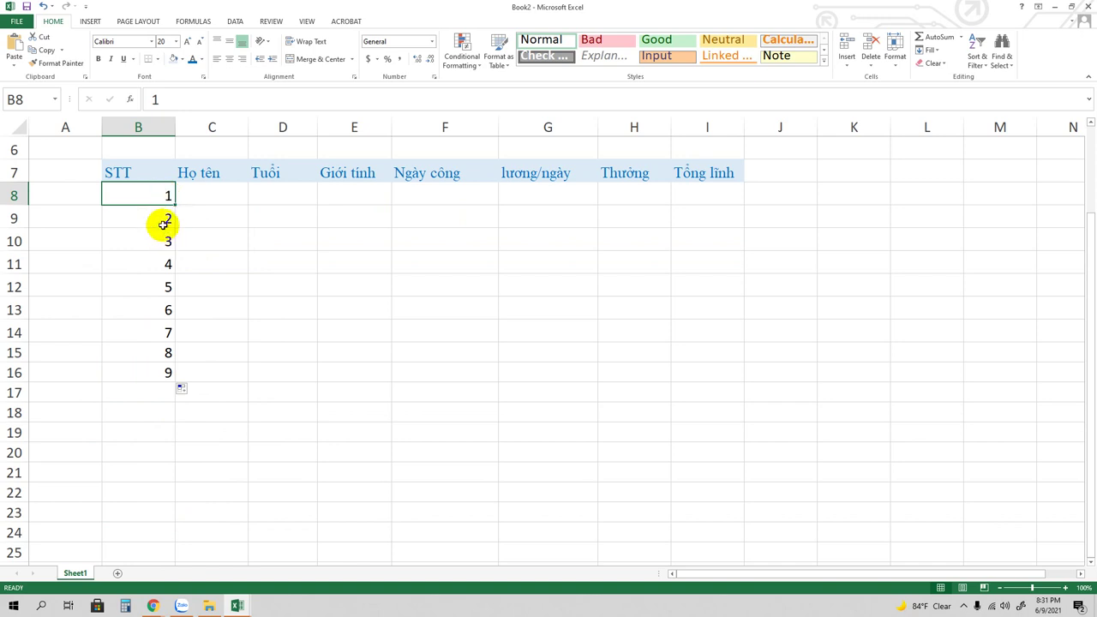
left_click_drag(147, 193, 152, 371)
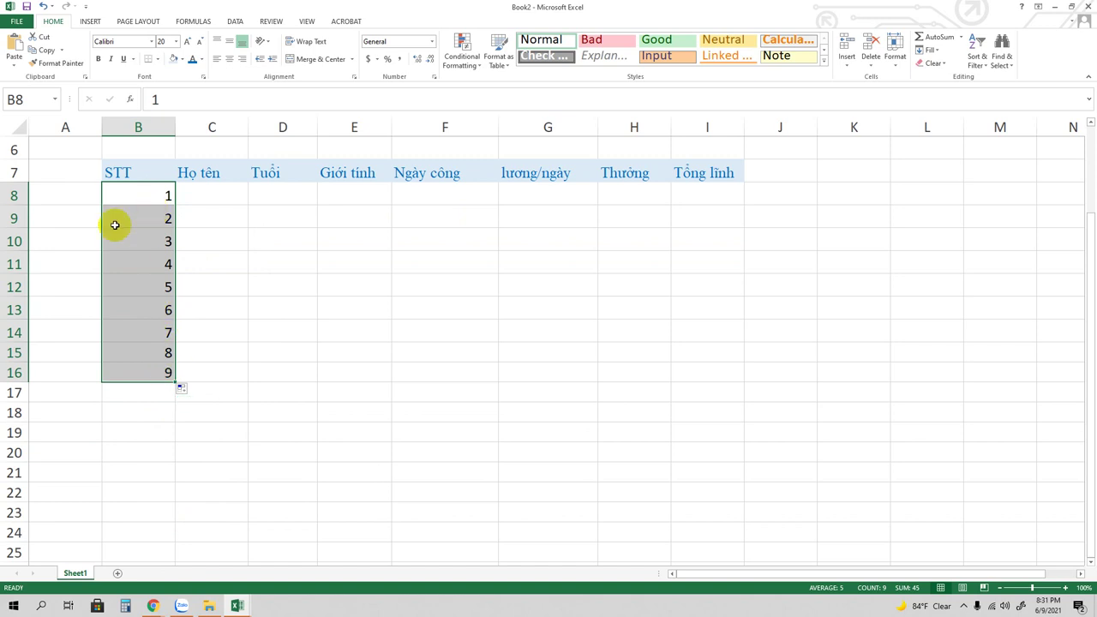
left_click(229, 60)
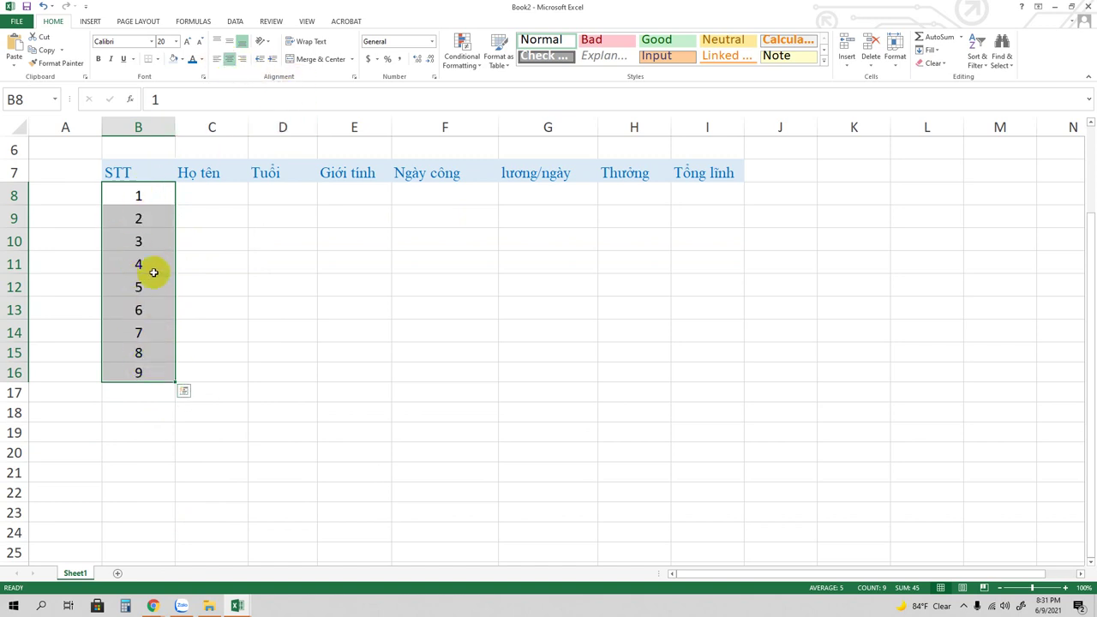
- Widen column C so the Họ tên column fits full names
left_click(206, 195)
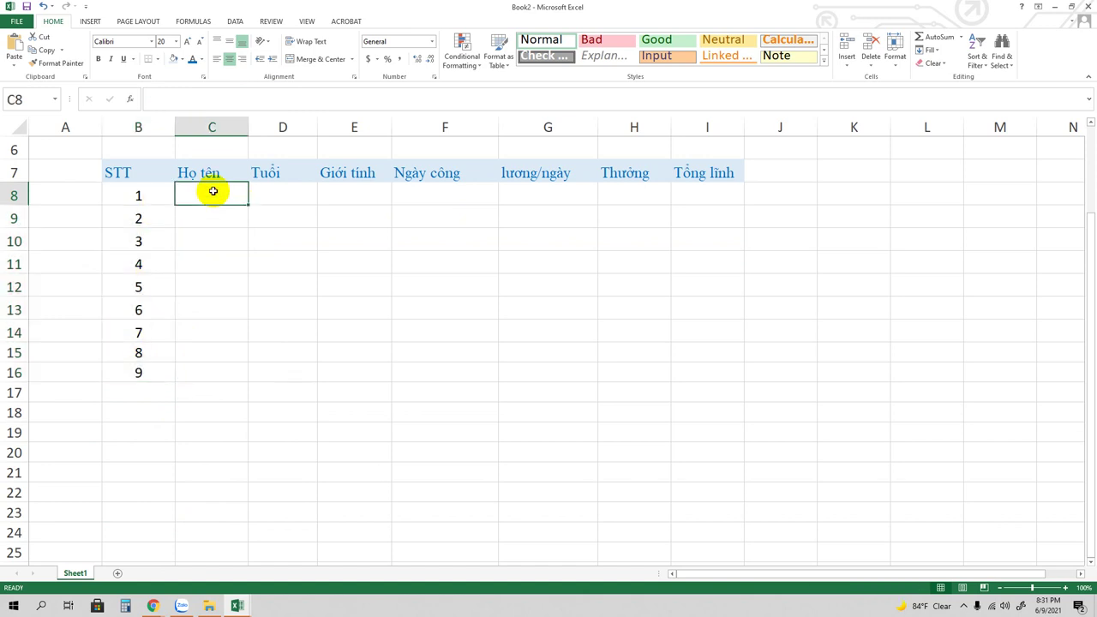
left_click_drag(248, 127, 296, 126)
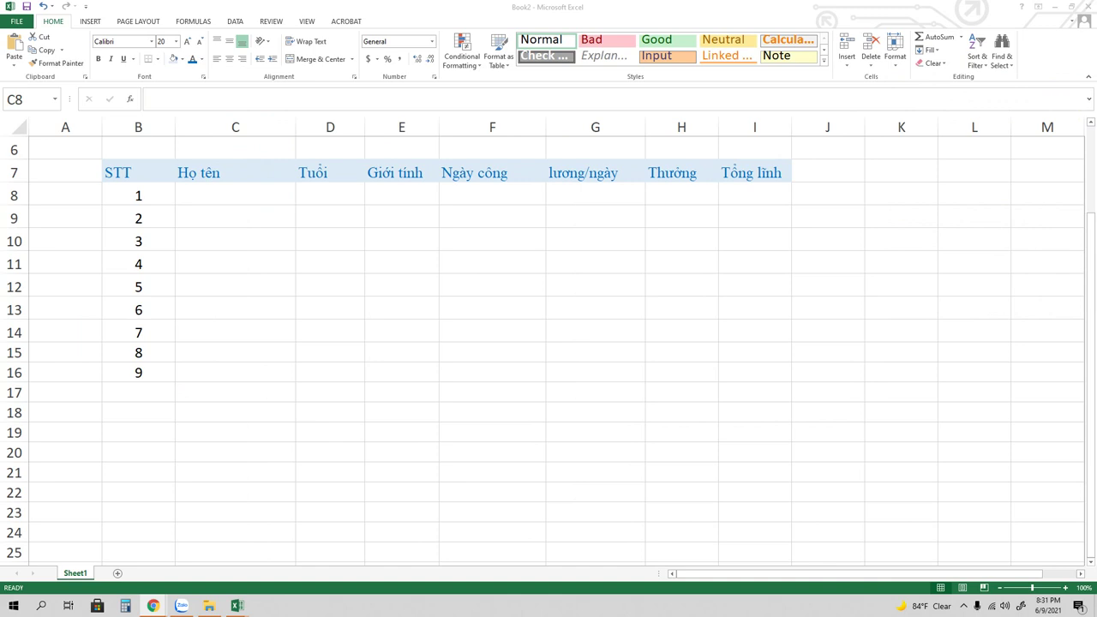
left_click(242, 194)
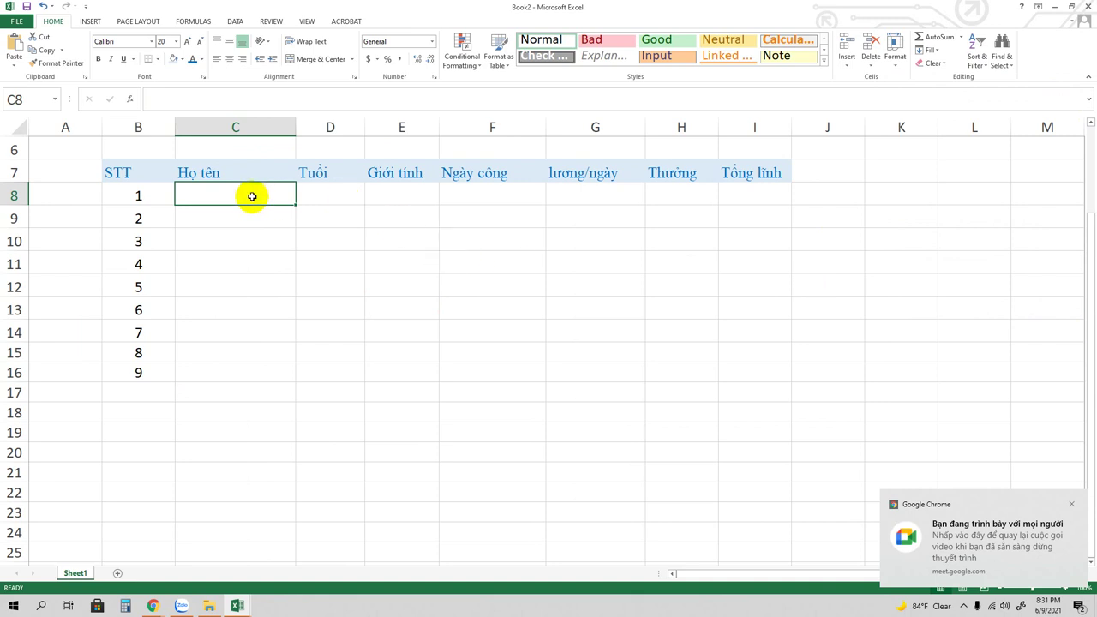
- Zoom the sheet out to 80% to see more of the table
scroll(548, 343, "down", 3)
scroll(548, 343, "down", 2)
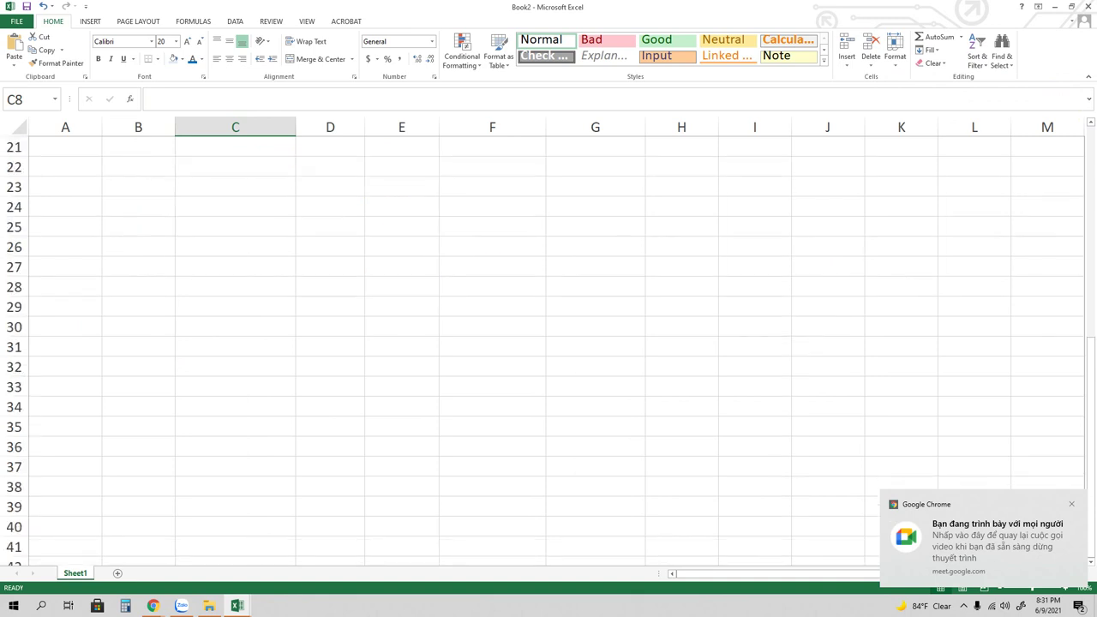
scroll(549, 343, "down", 2)
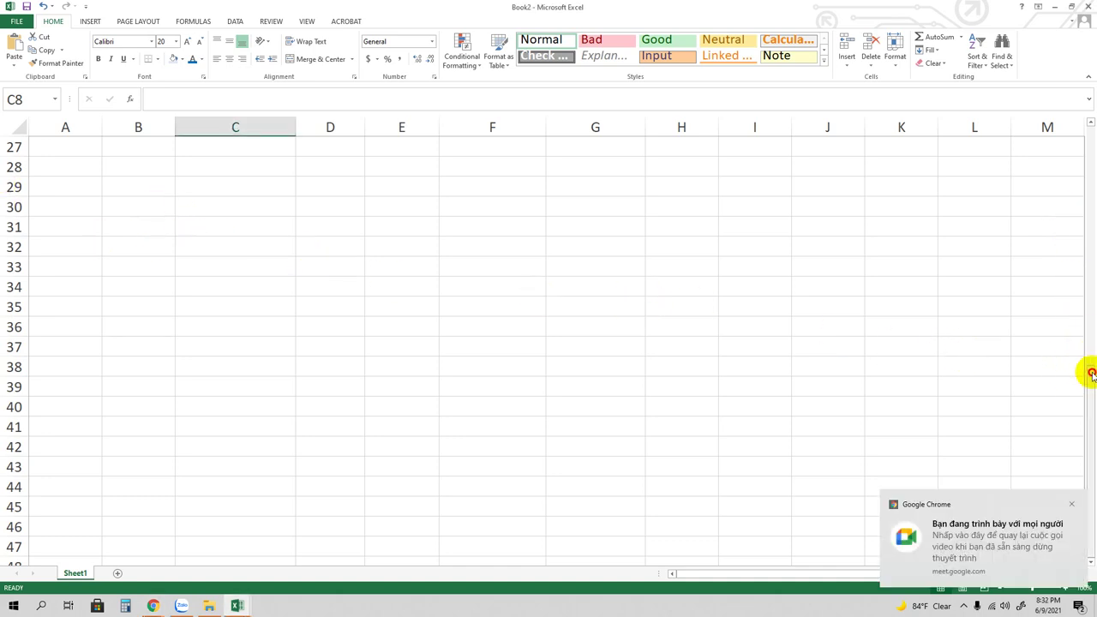
left_click_drag(1086, 374, 1078, 151)
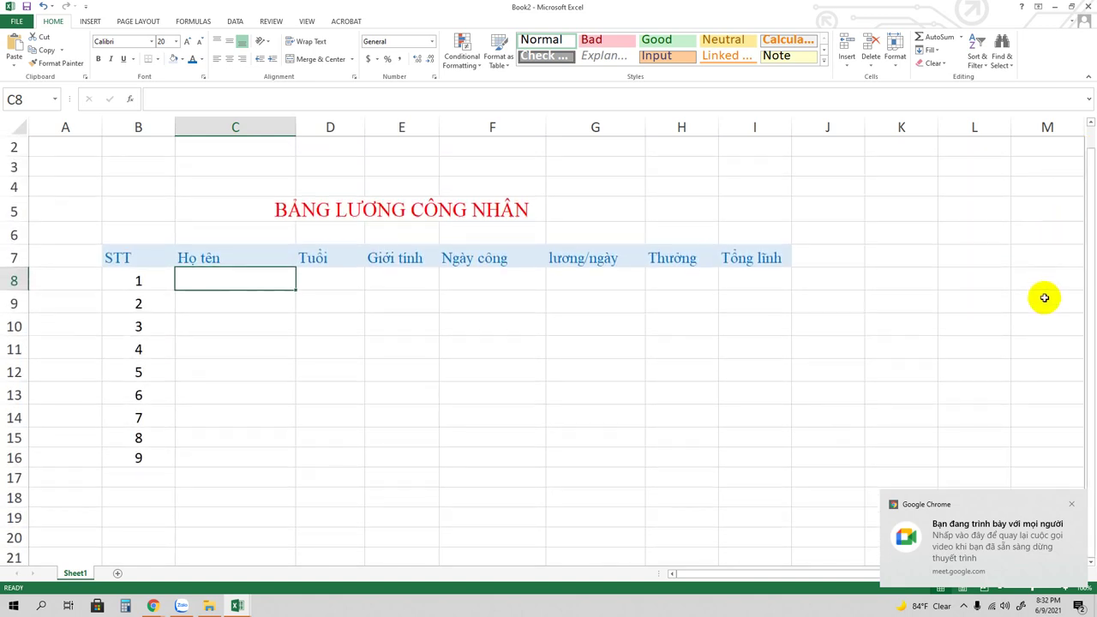
left_click(1050, 520)
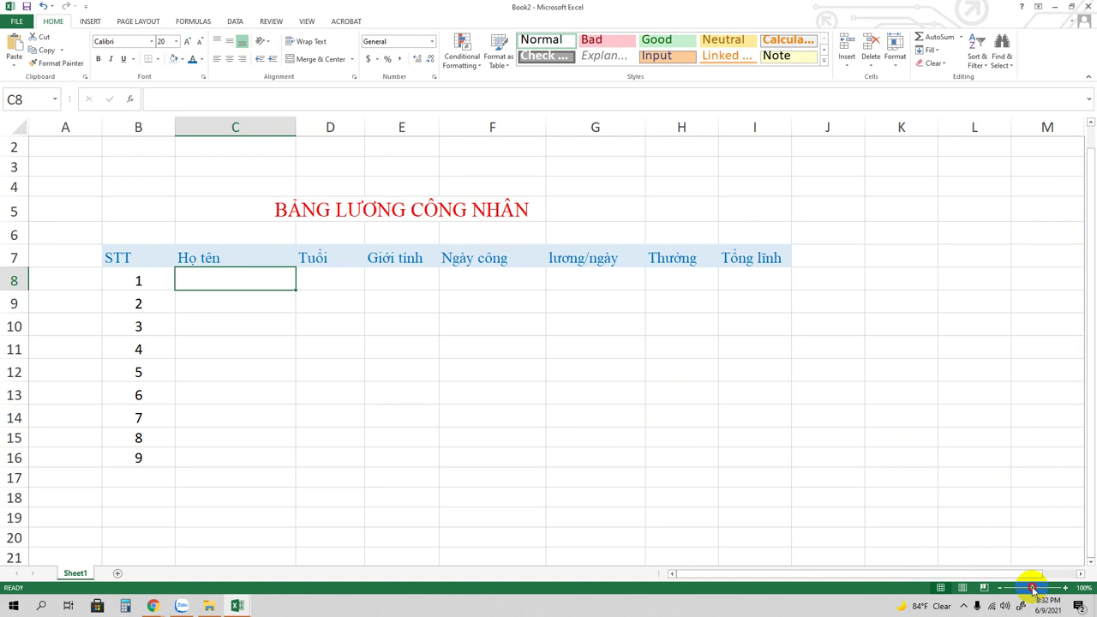
left_click_drag(1033, 592, 1027, 590)
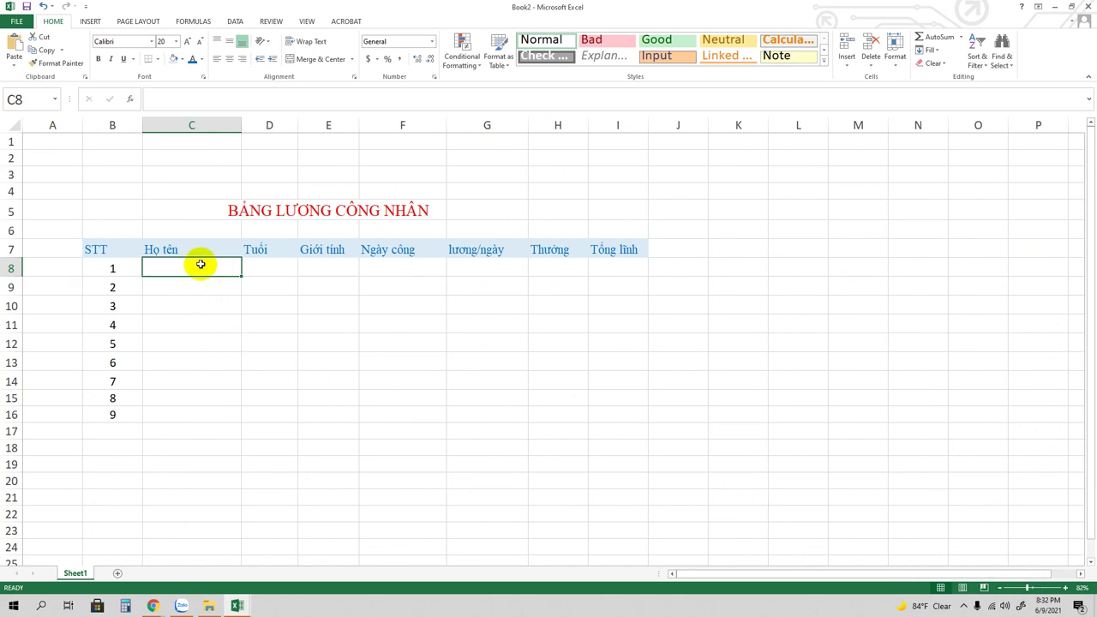
- Enter the full names of workers 1–4 under Họ tên, correcting typos
type("Nguy")
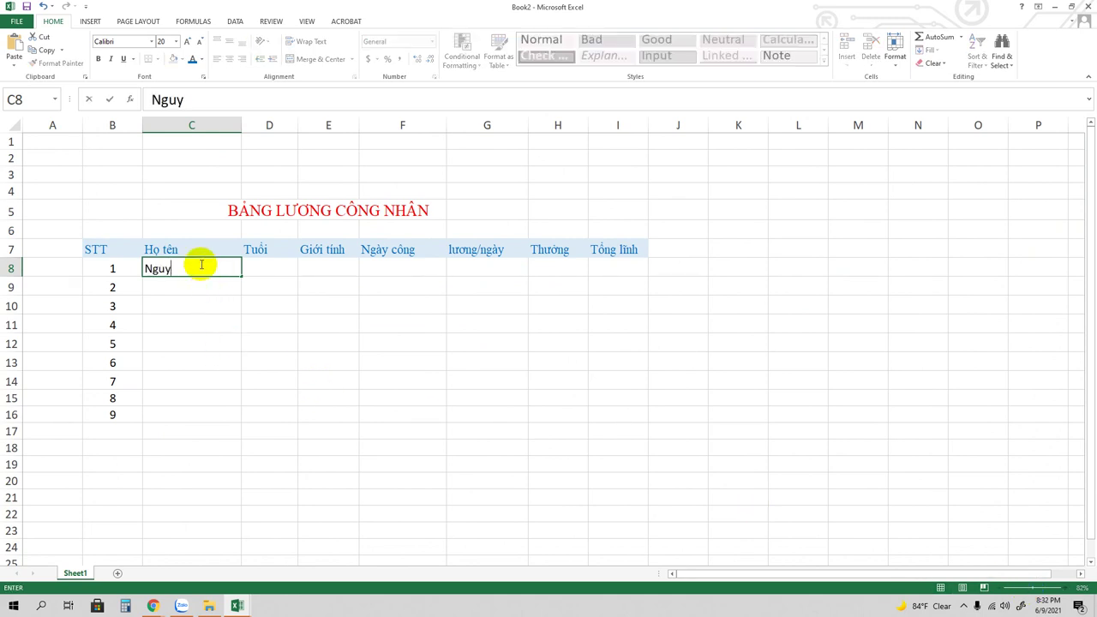
type("ễn Thi")
type("j A")
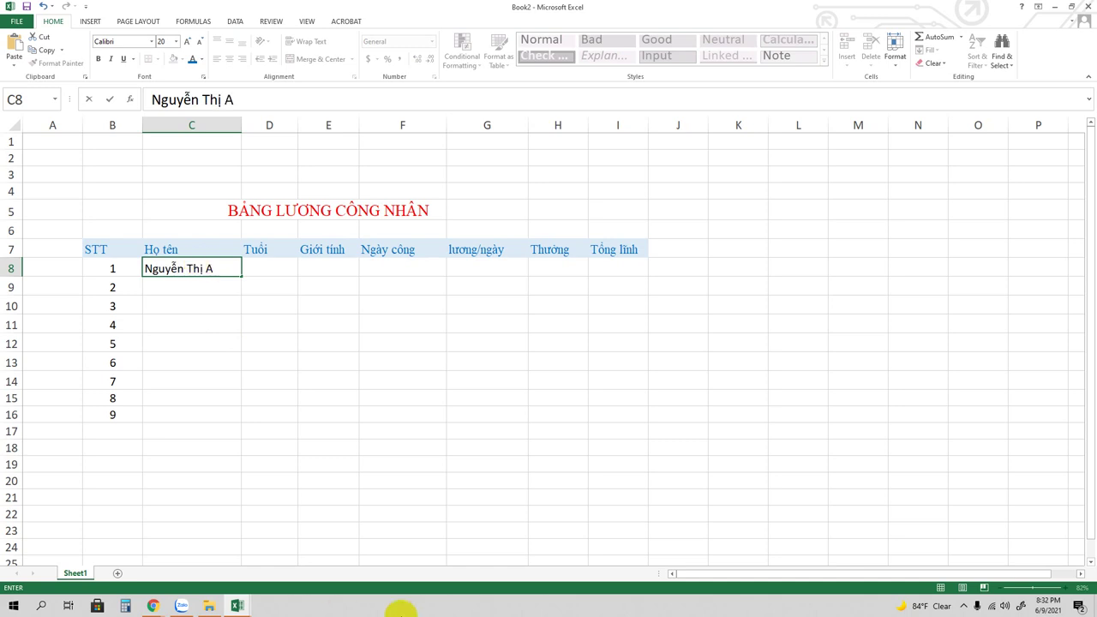
left_click(178, 289)
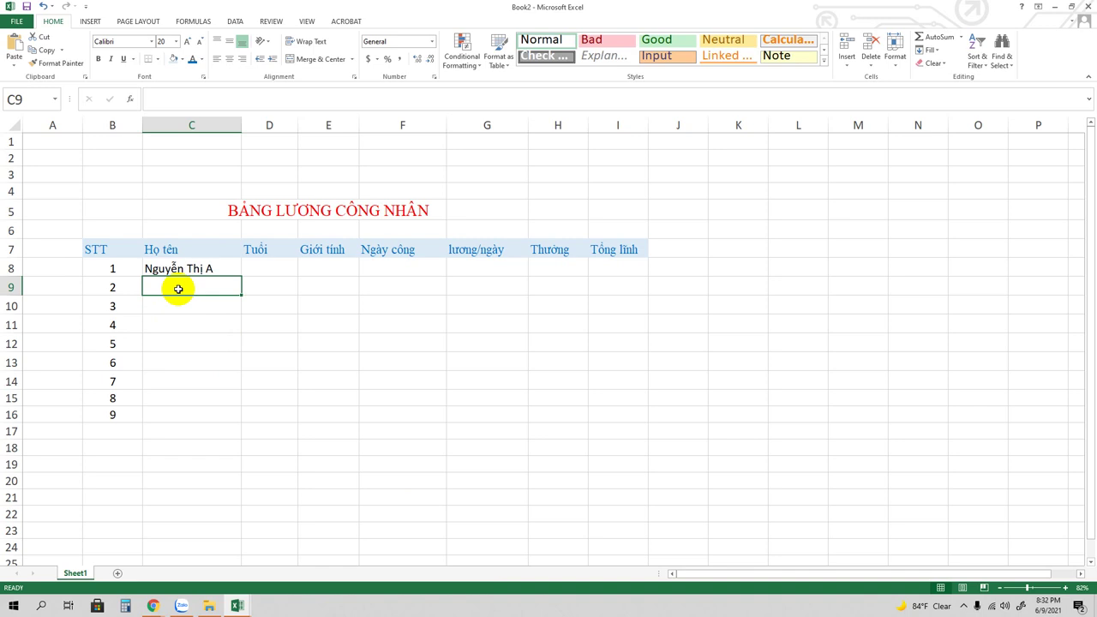
type("Buif vă")
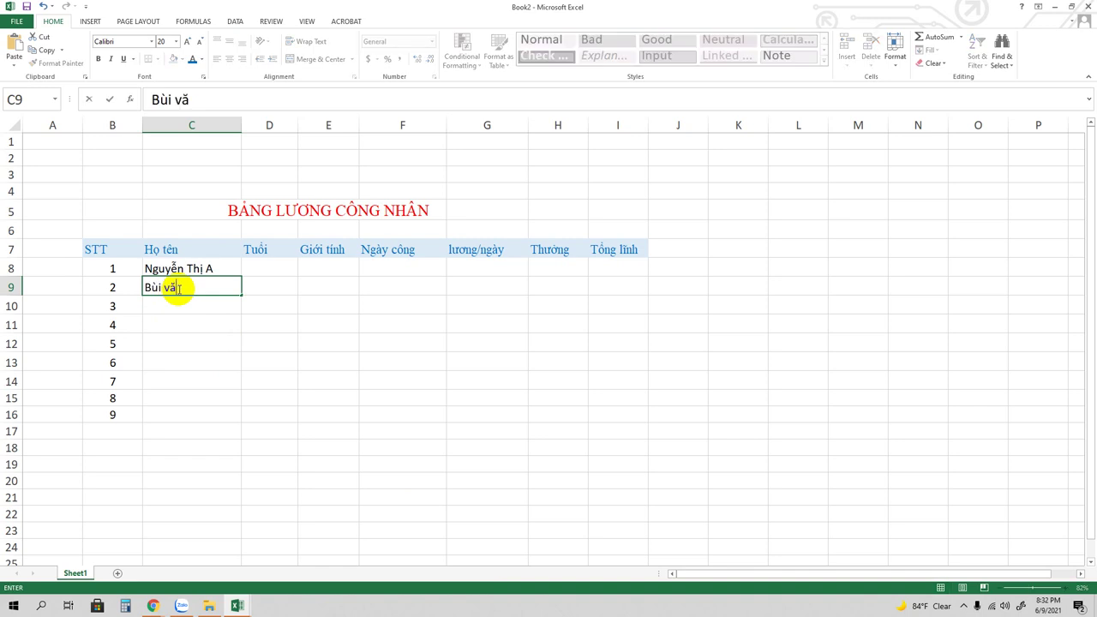
type("n")
key("BackSpace")
key("BackSpace")
key("BackSpace")
type("Va")
type("wn Ddw")
type("cs")
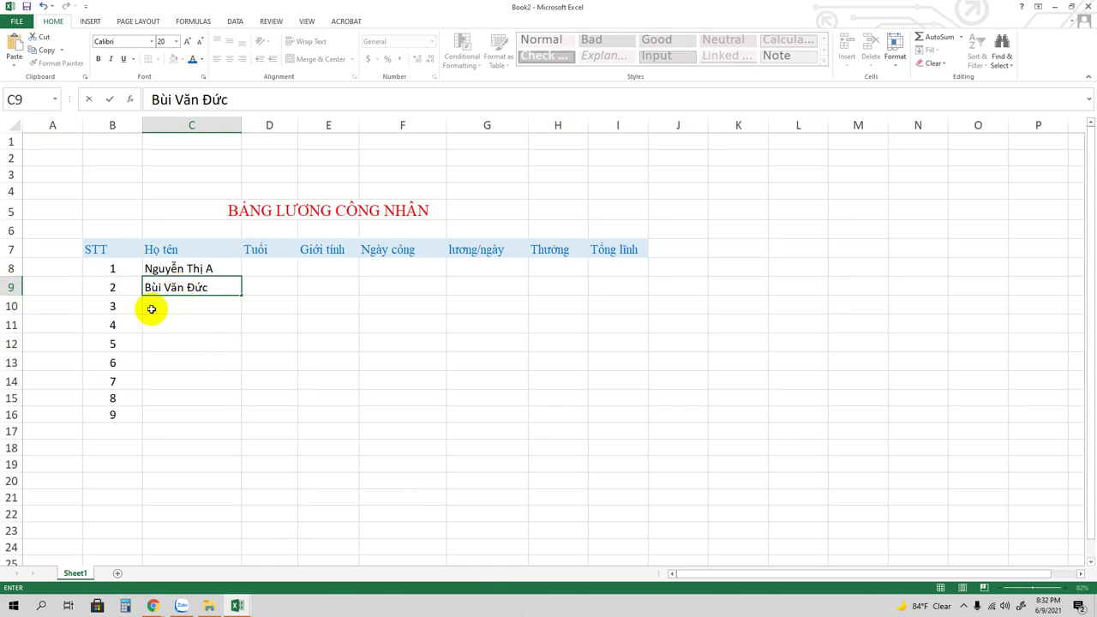
left_click(151, 309)
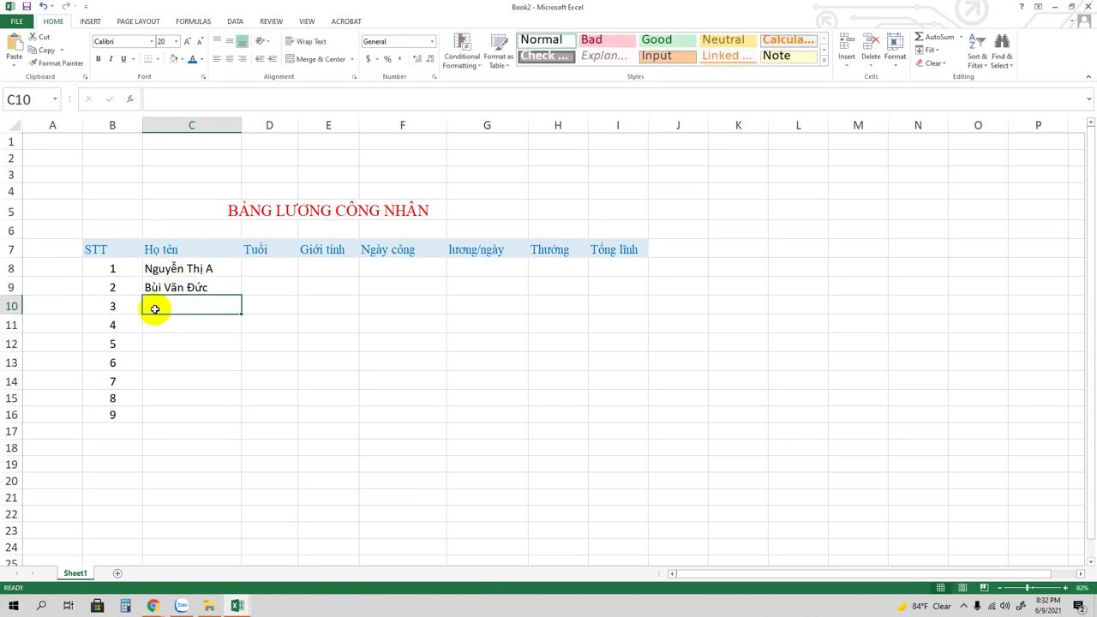
type("Quay")
key("BackSpace")
key("BackSpace")
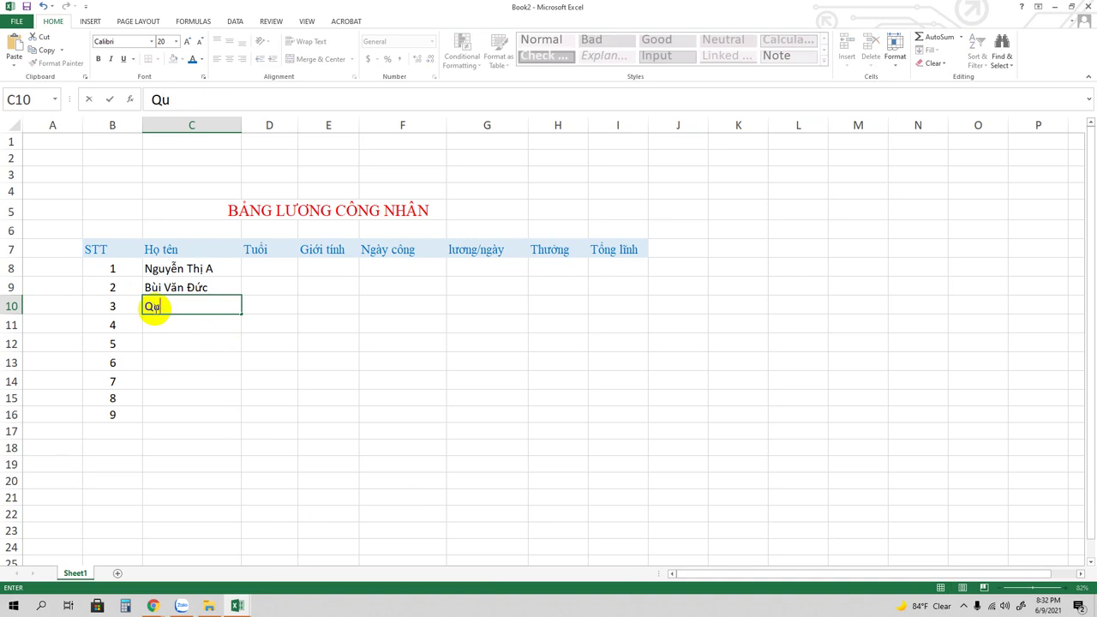
type("achs Th")
type("ij dd")
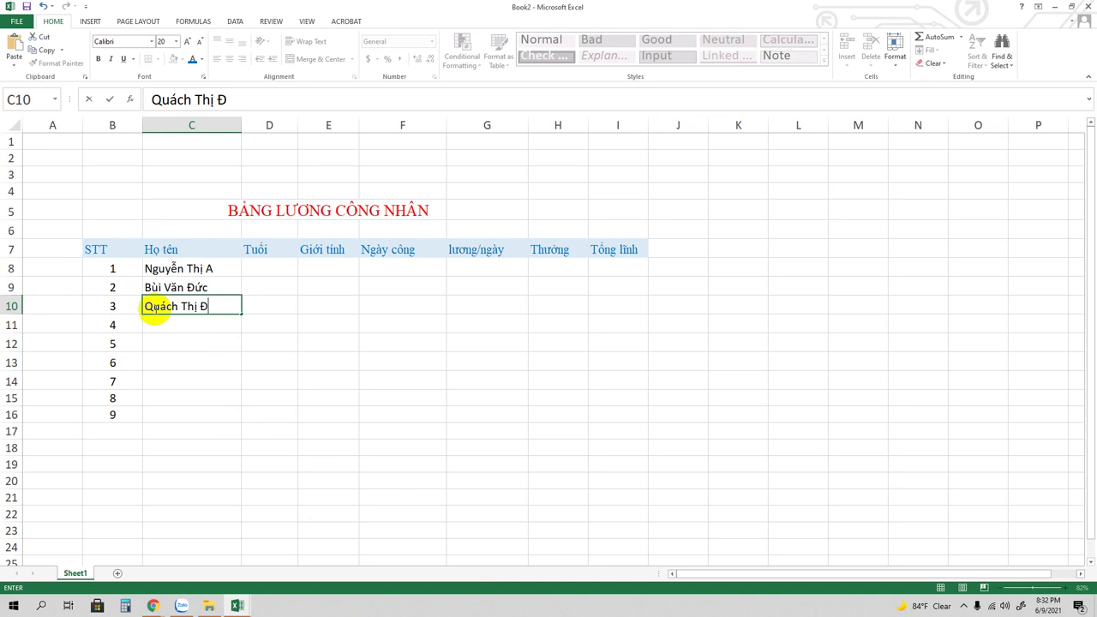
type("inh")
key("Return")
type("Bùi Văn Đức")
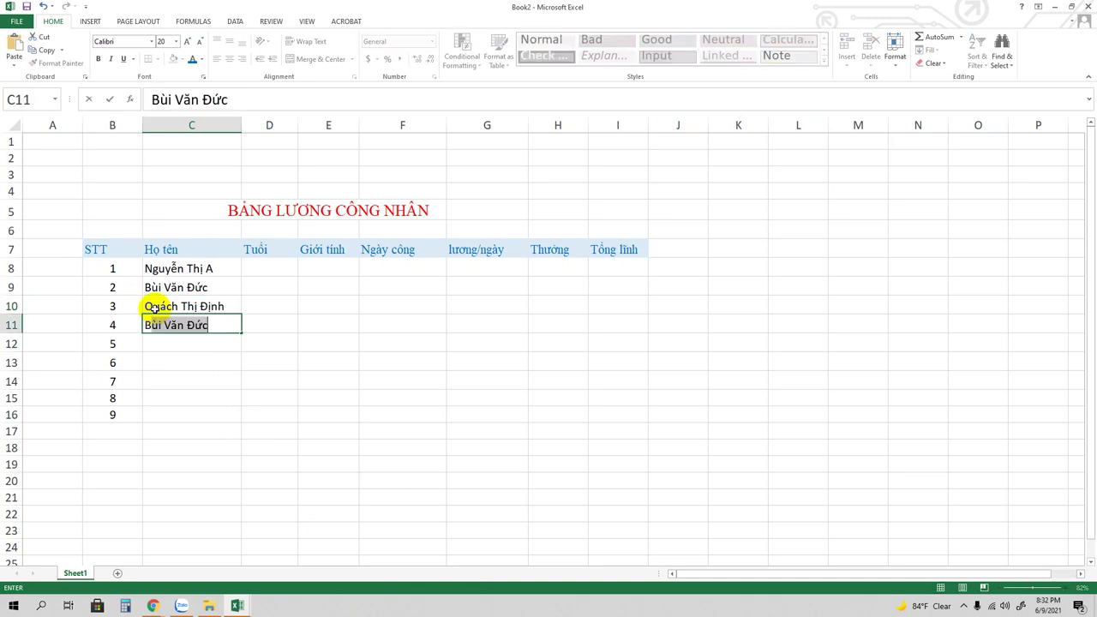
type("ui")
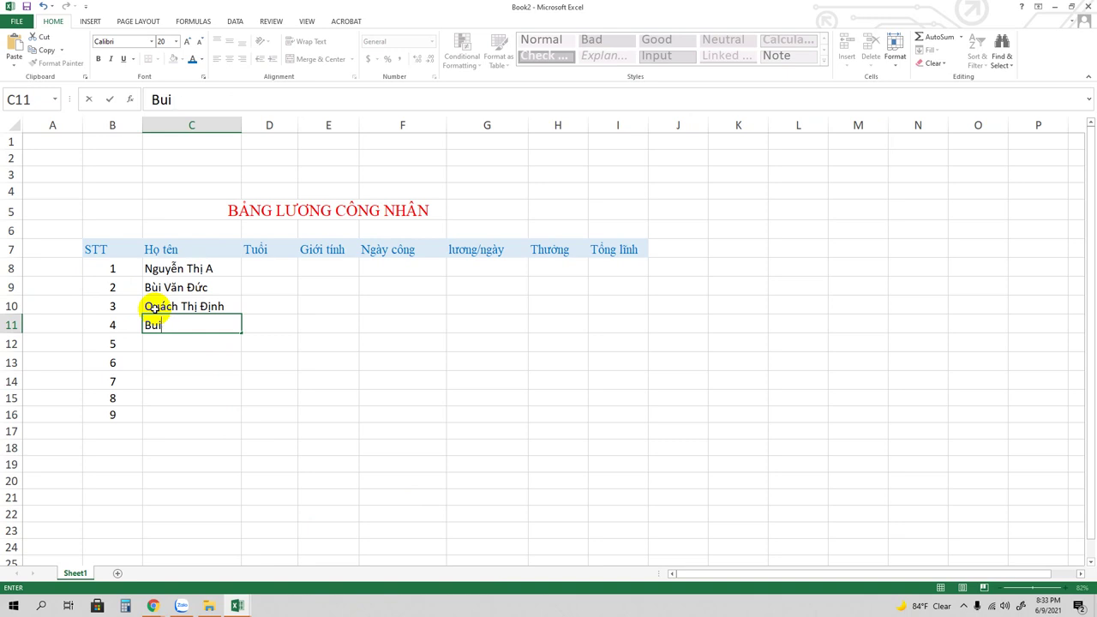
type("f")
type("va")
type("wn")
key("BackSpace")
key("BackSpace")
key("BackSpace")
type("Văn Đ")
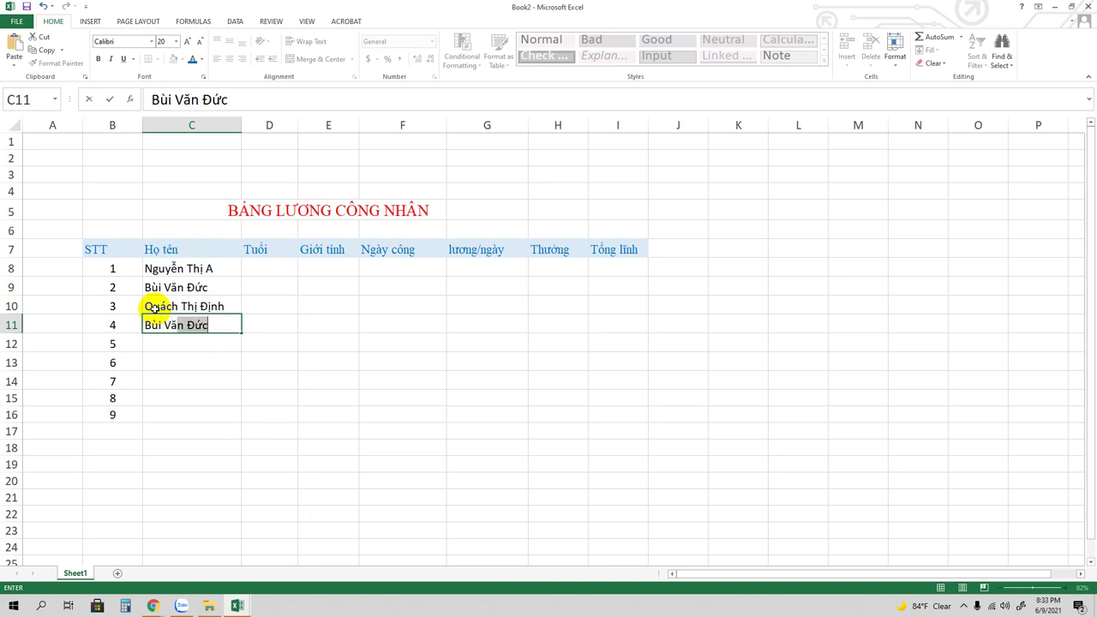
type("ô")
type("ng")
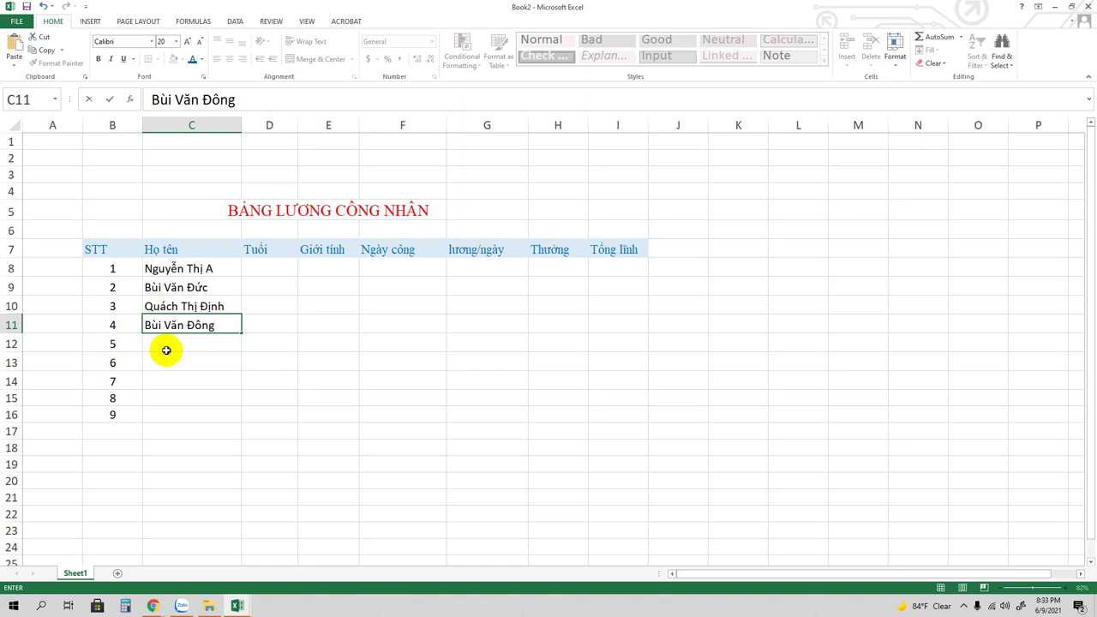
left_click(168, 352)
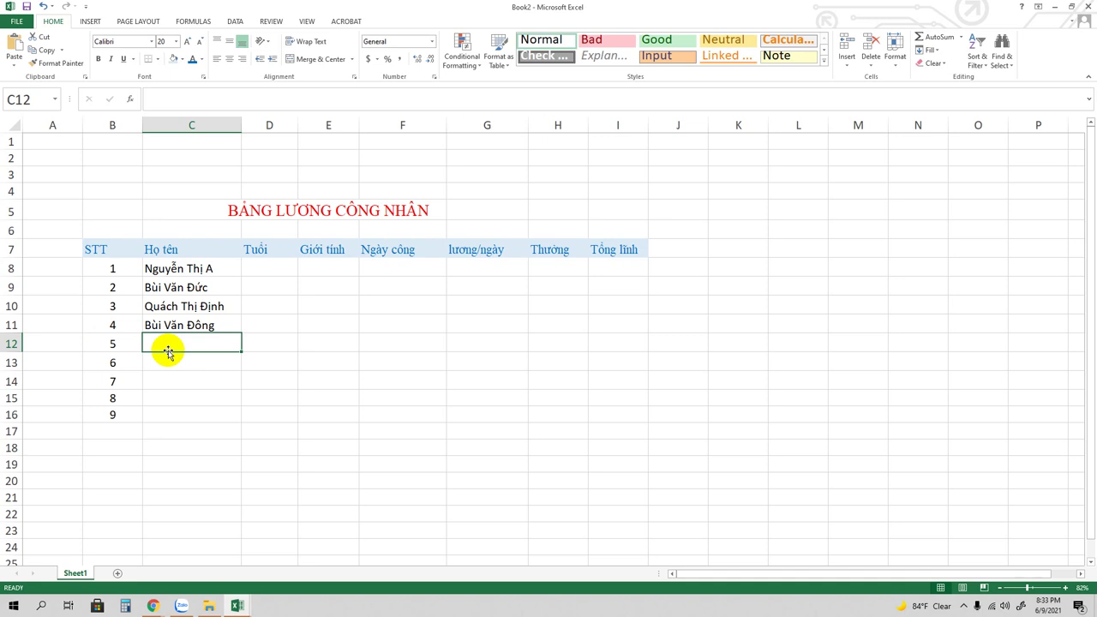
- Enter the full names of workers 5–9, completing the Họ tên column
type("Đoán")
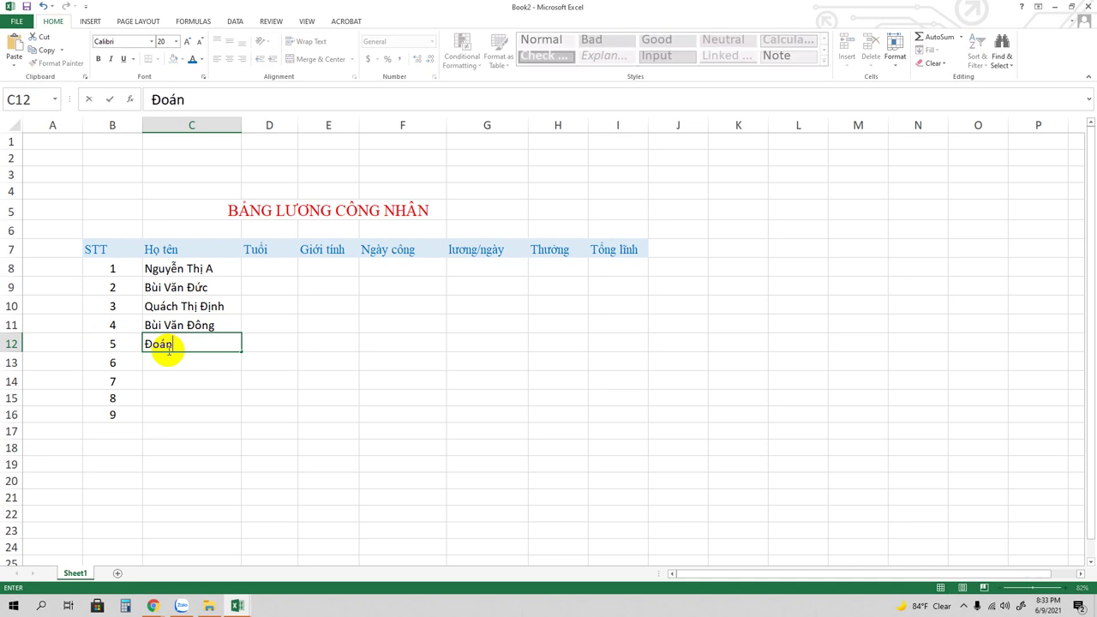
key("BackSpace")
type("nf")
key("BackSpace")
type("Văn D")
type("duwc")
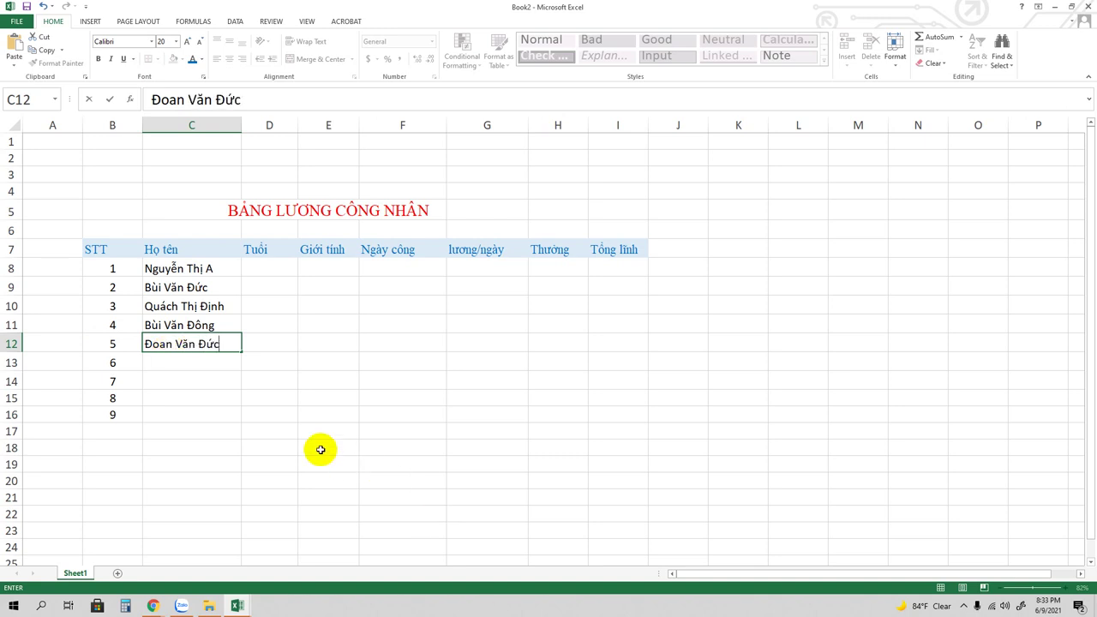
left_click(177, 367)
type("Ng")
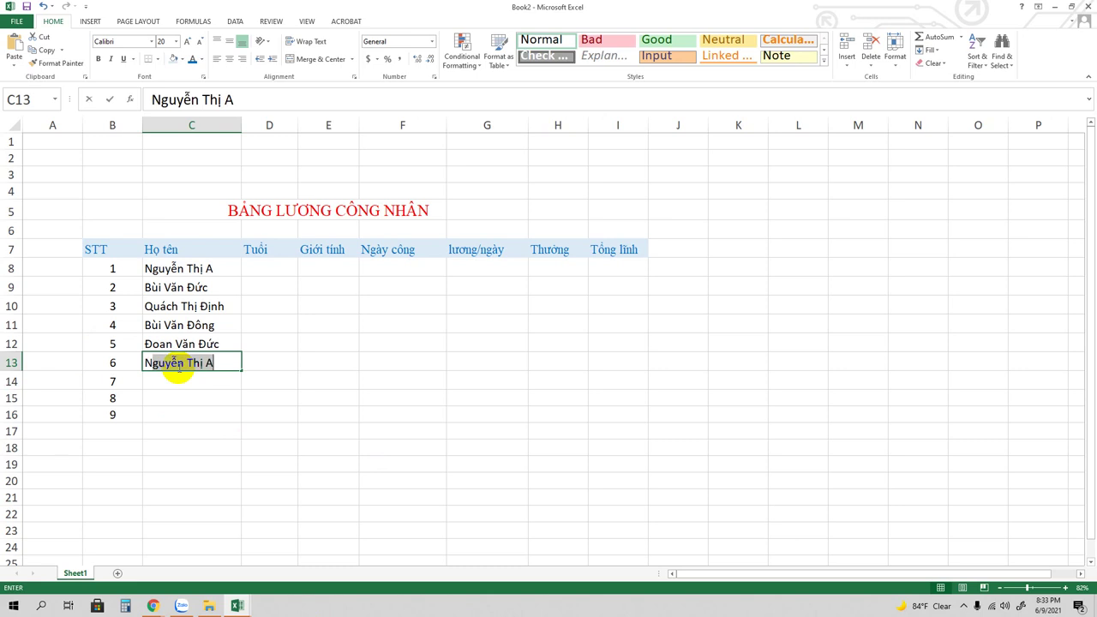
type("uyễn Thị")
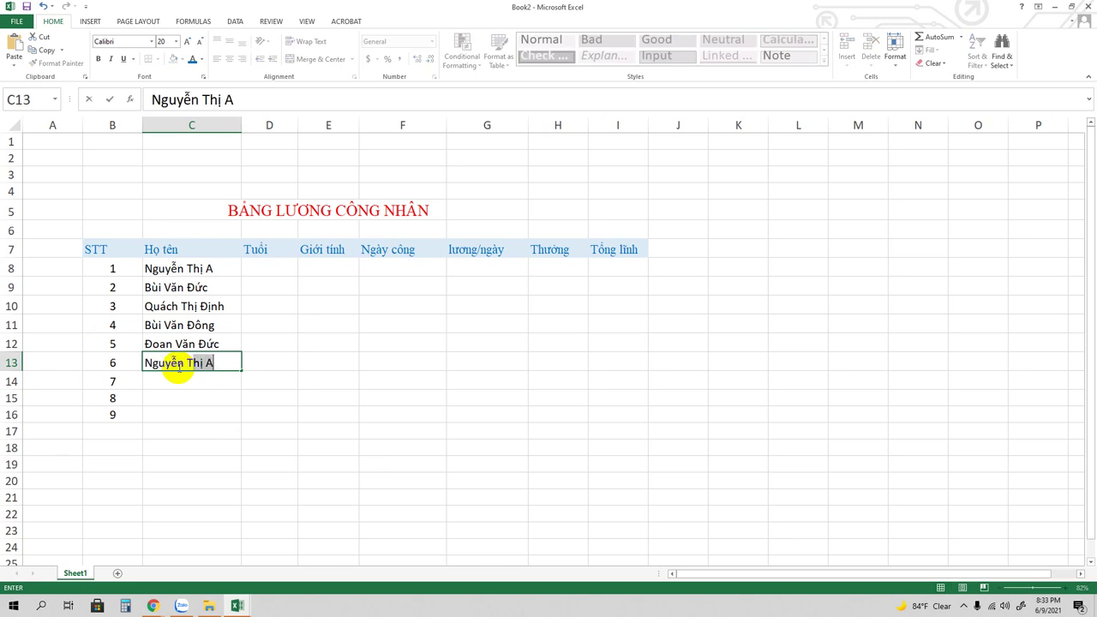
type("iị DUng")
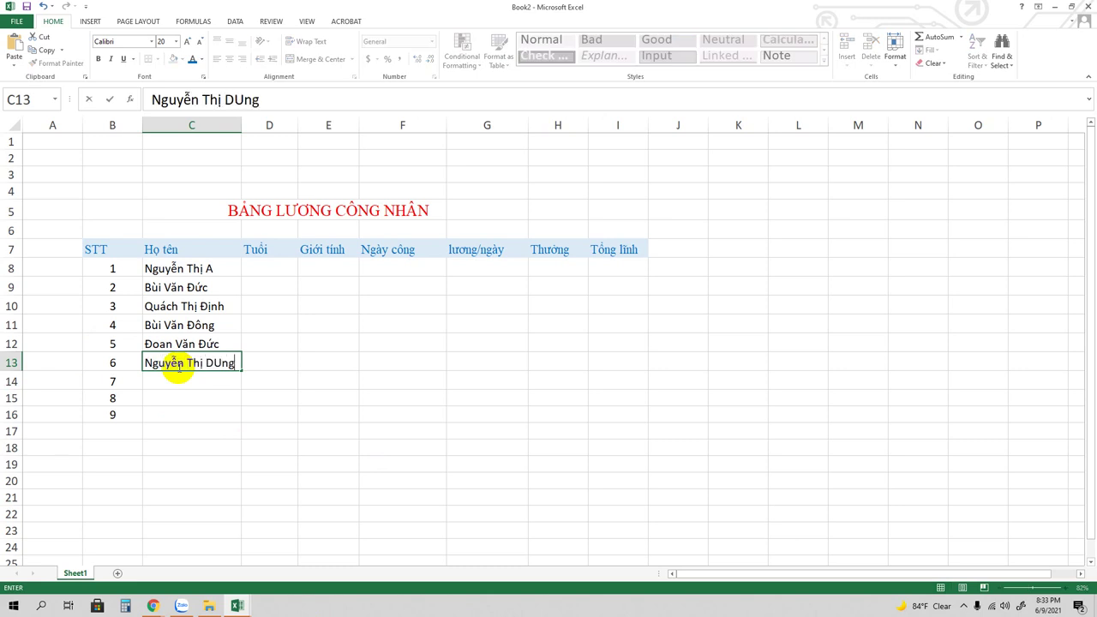
key("BackSpace")
key("BackSpace")
key("BackSpace")
type("ung")
key("Return")
type("Trầ")
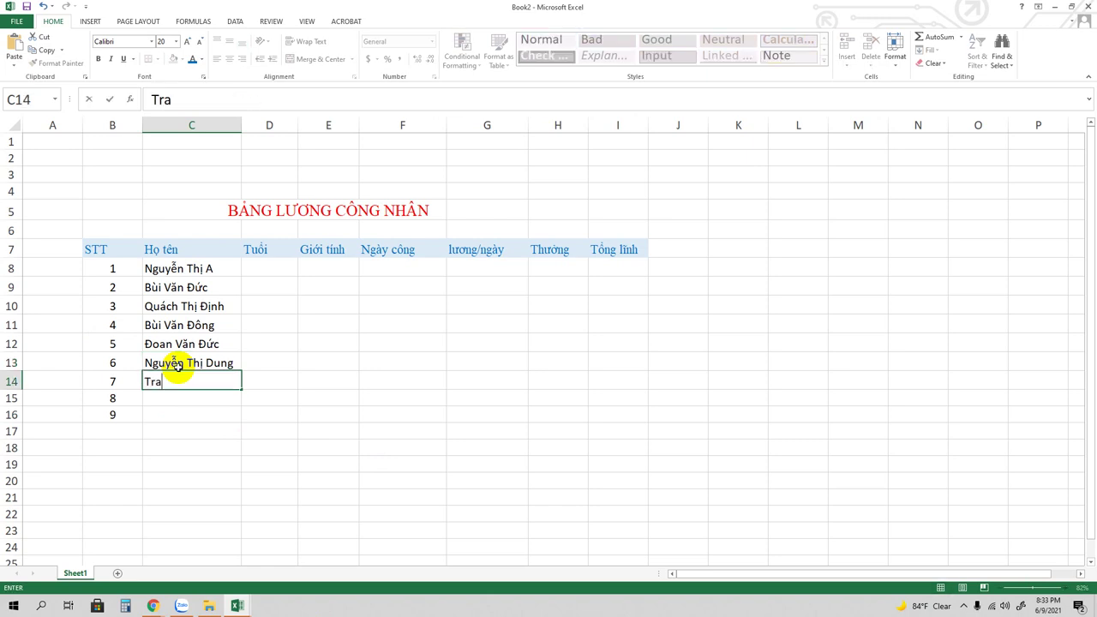
type("n thị ")
type("Hoa")
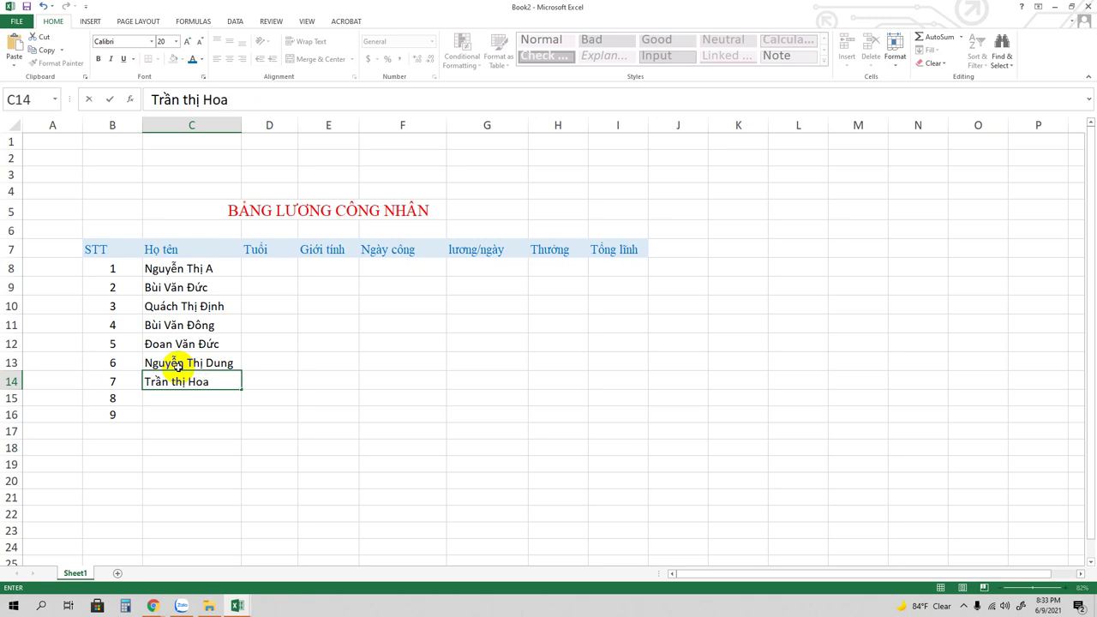
key("Return")
type("Hoàng ")
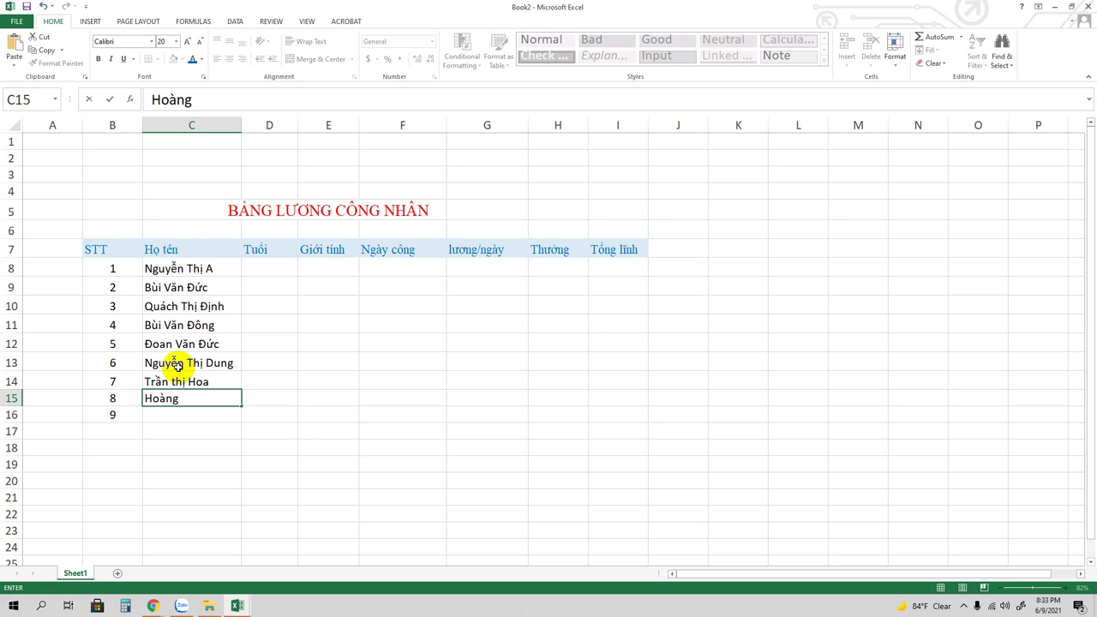
type("bích ")
type("H")
type("ơi")
key("Return")
type("Lê ")
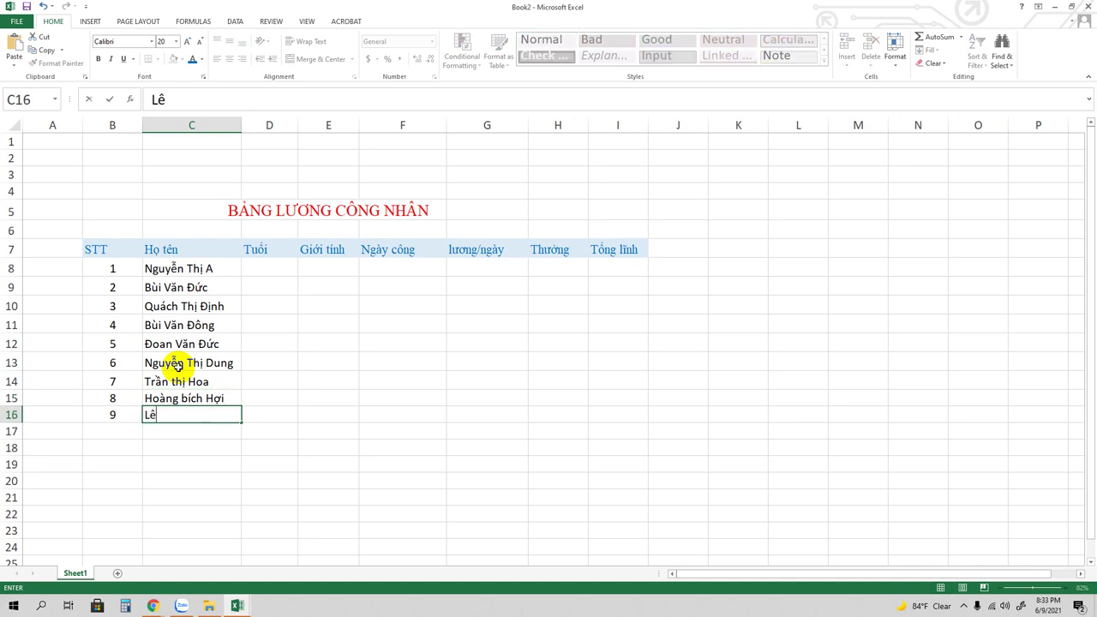
type("văn ")
type("Công")
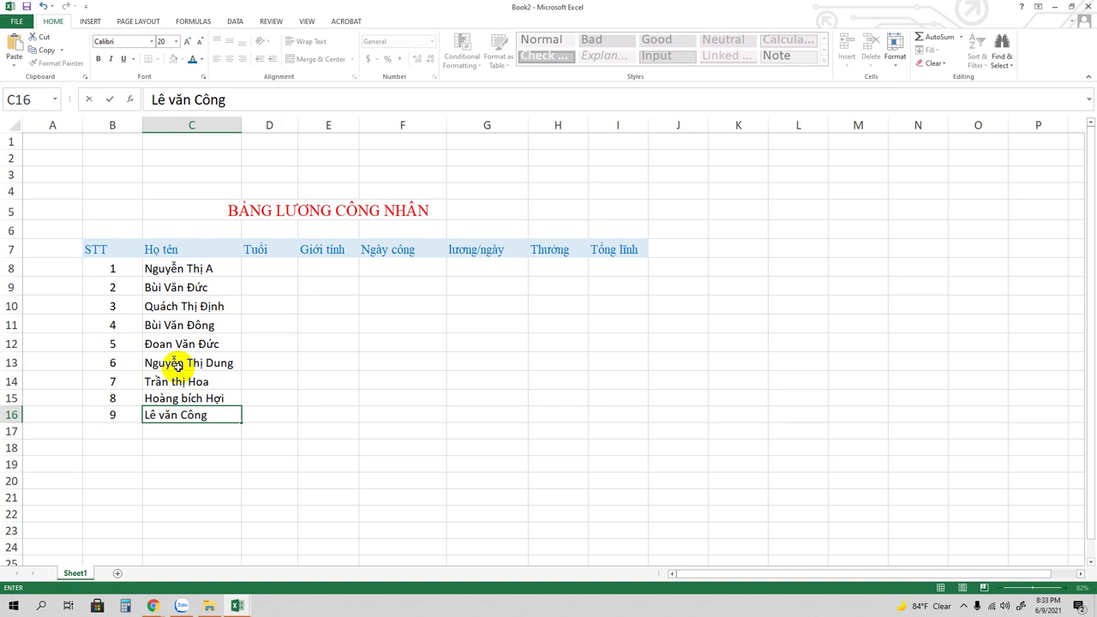
left_click(262, 269)
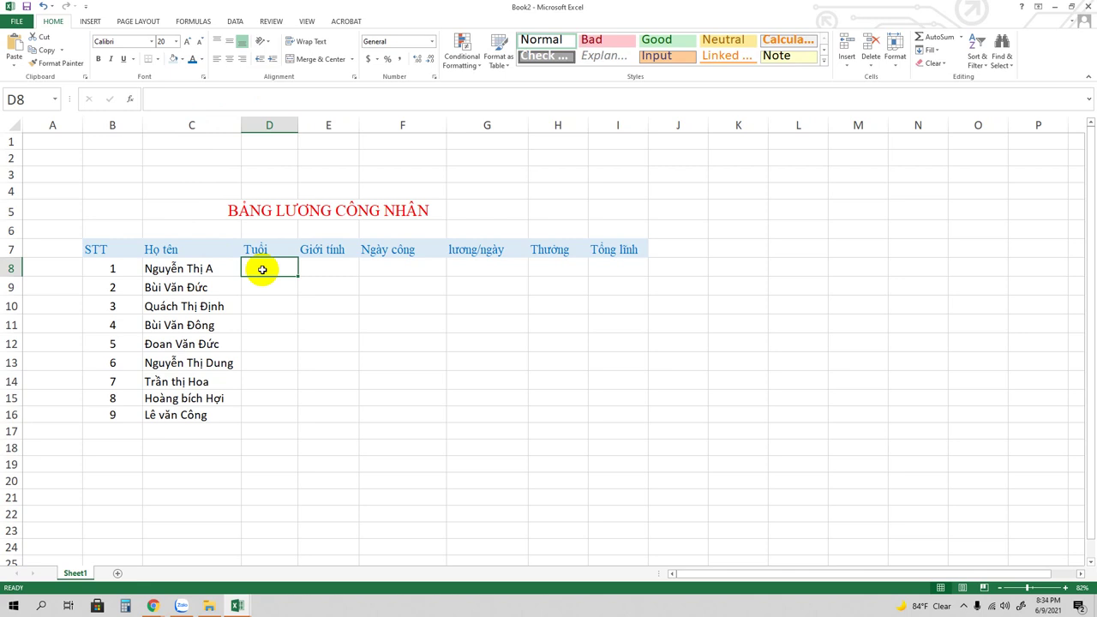
- Enter ages 25, 26, 30, 27, 24, 26, 27, 28 and 29 in D8:D16
type("25")
key("Return")
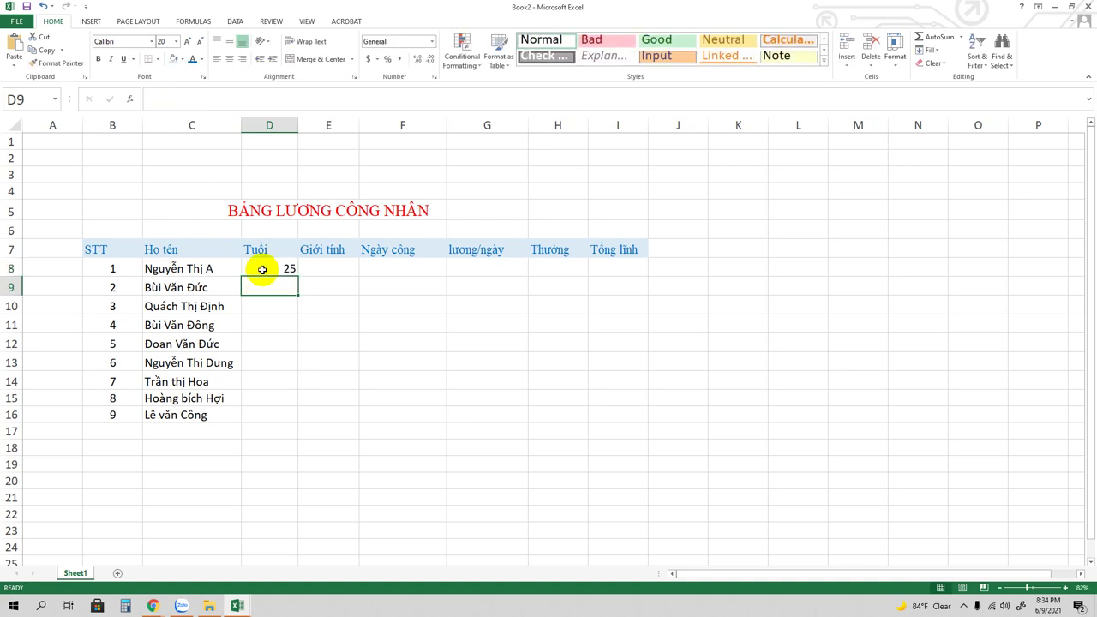
type("26")
key("Return")
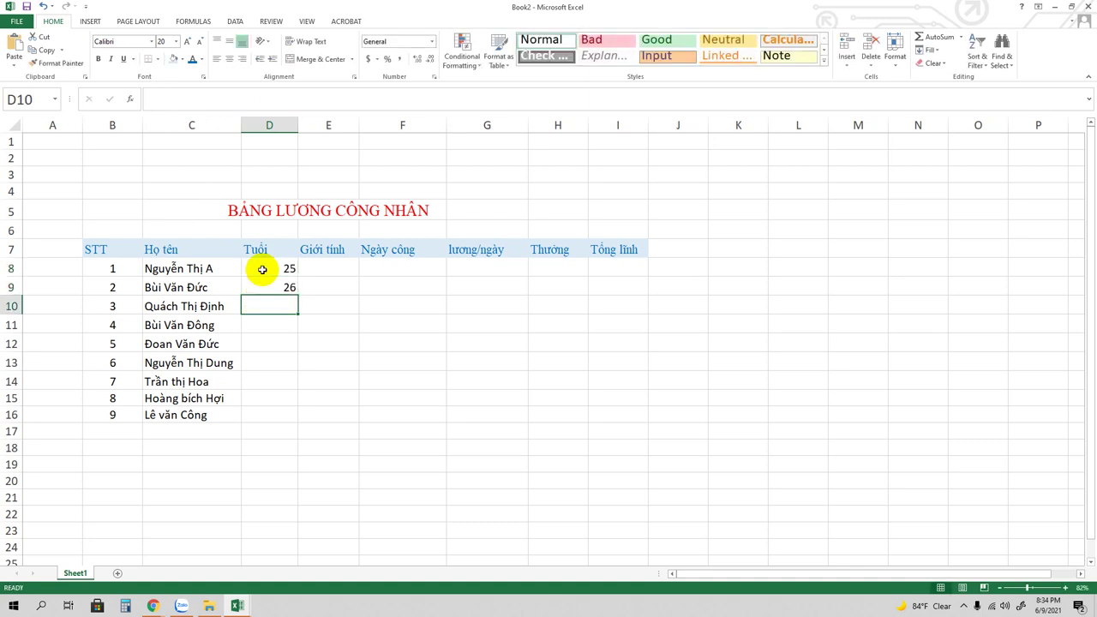
type("30")
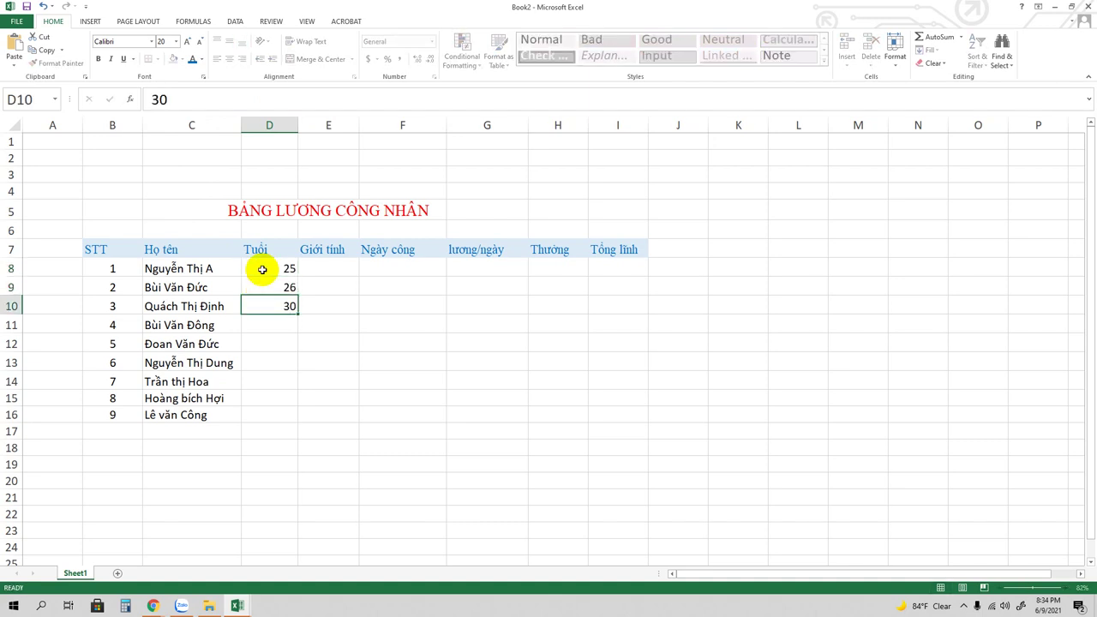
key("Return")
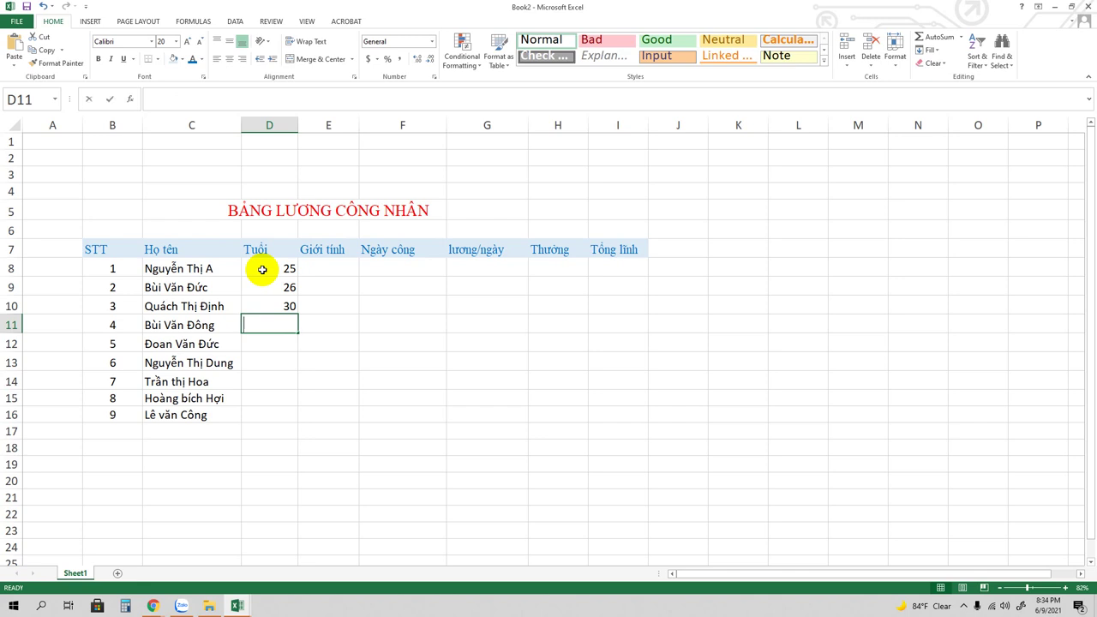
type("27")
key("Return")
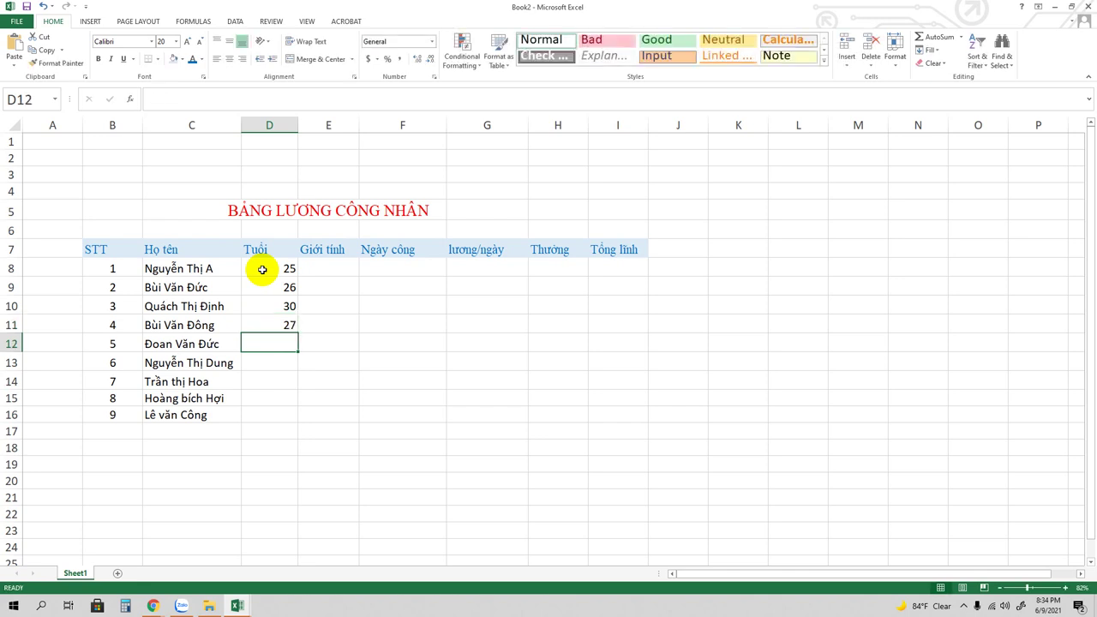
type("24")
key("Return")
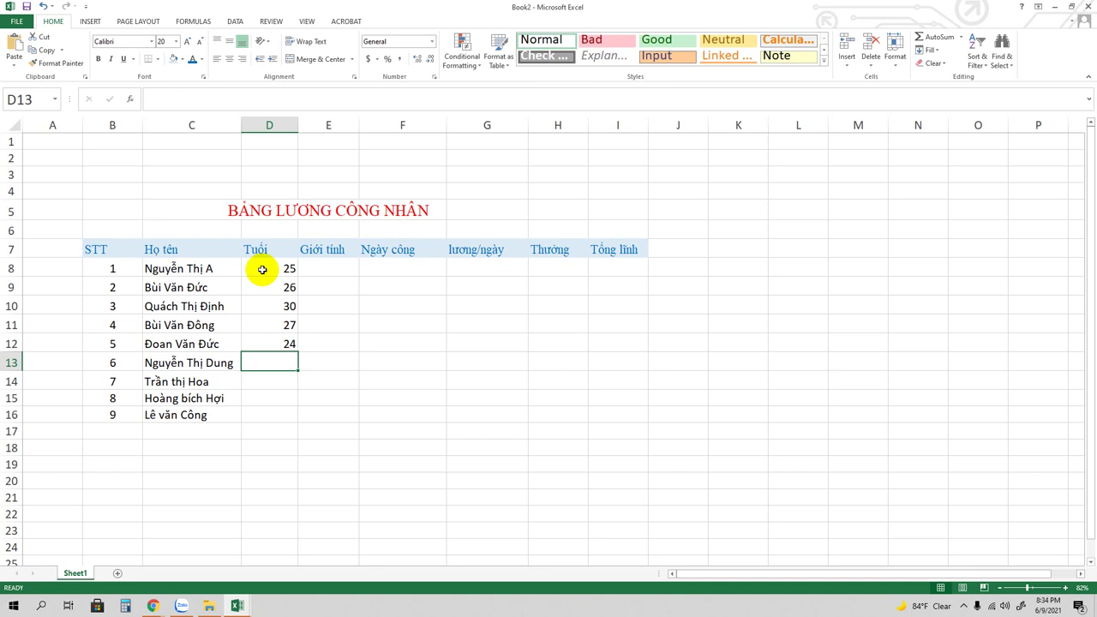
type("26")
key("Return")
type("2")
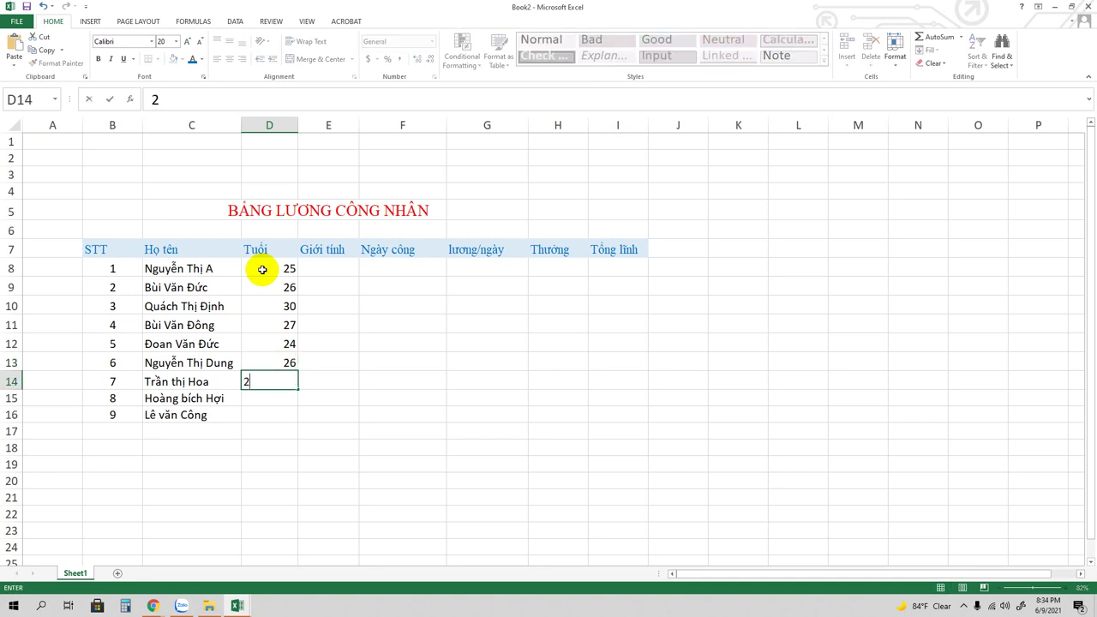
type("7")
key("Return")
type("2")
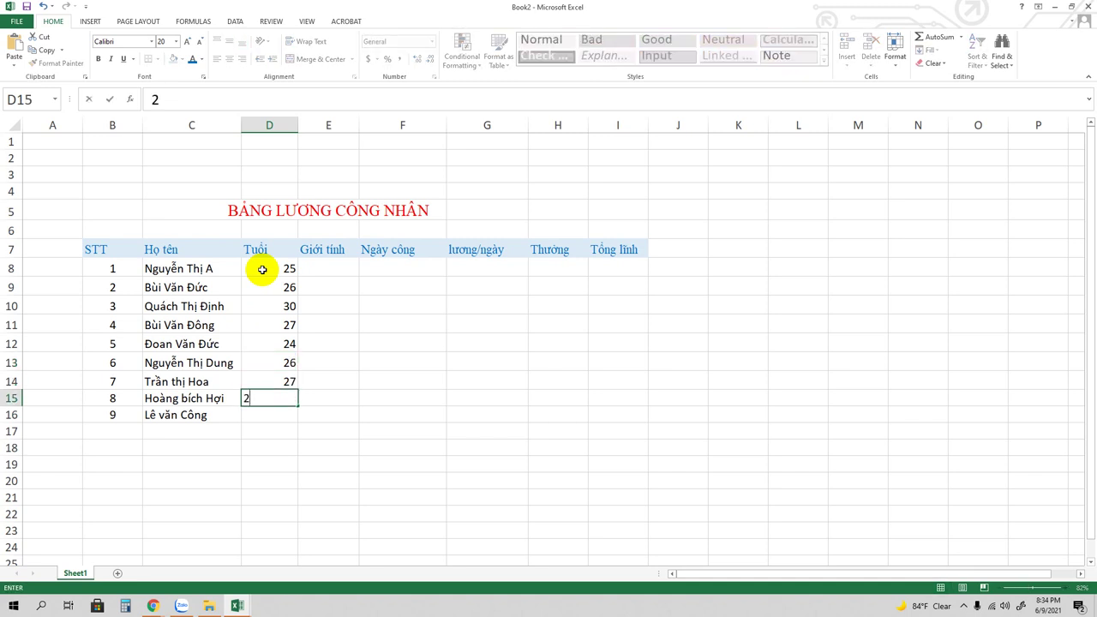
type("8")
key("Return")
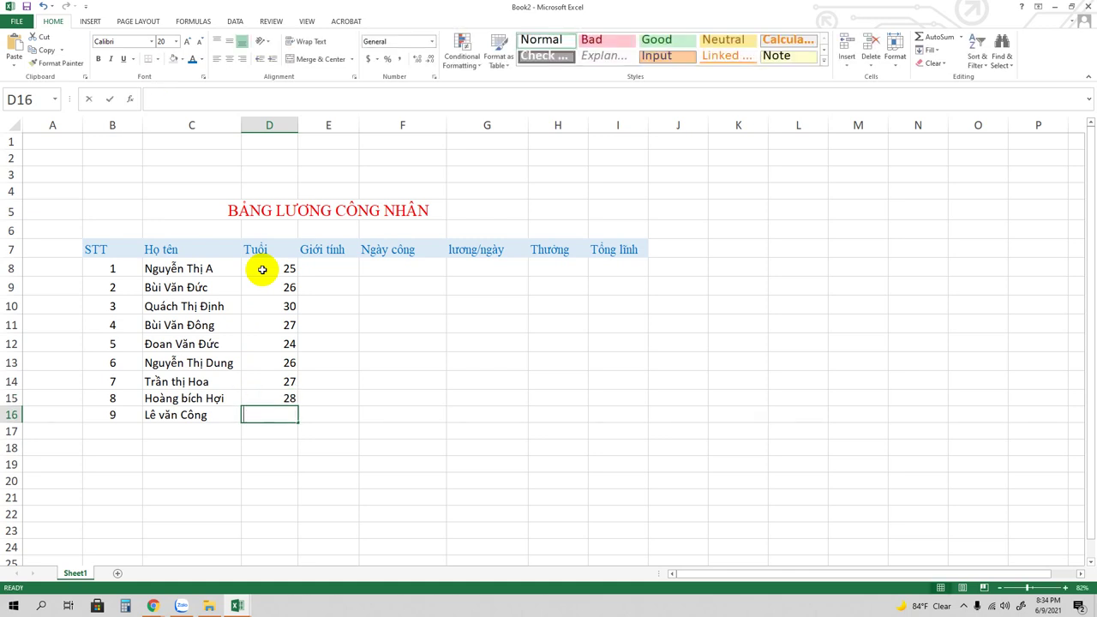
type("29")
key("Up")
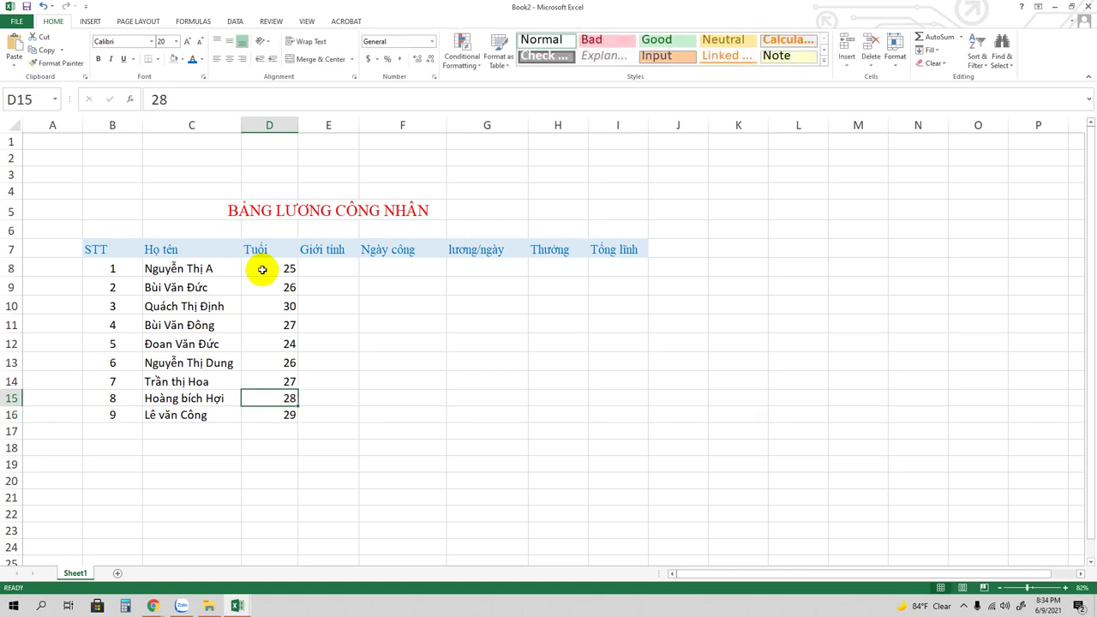
- Enter working days 22, 23, 24, 21, 20, 25, 26, 24 and 23 in F8:F16
left_click(386, 270)
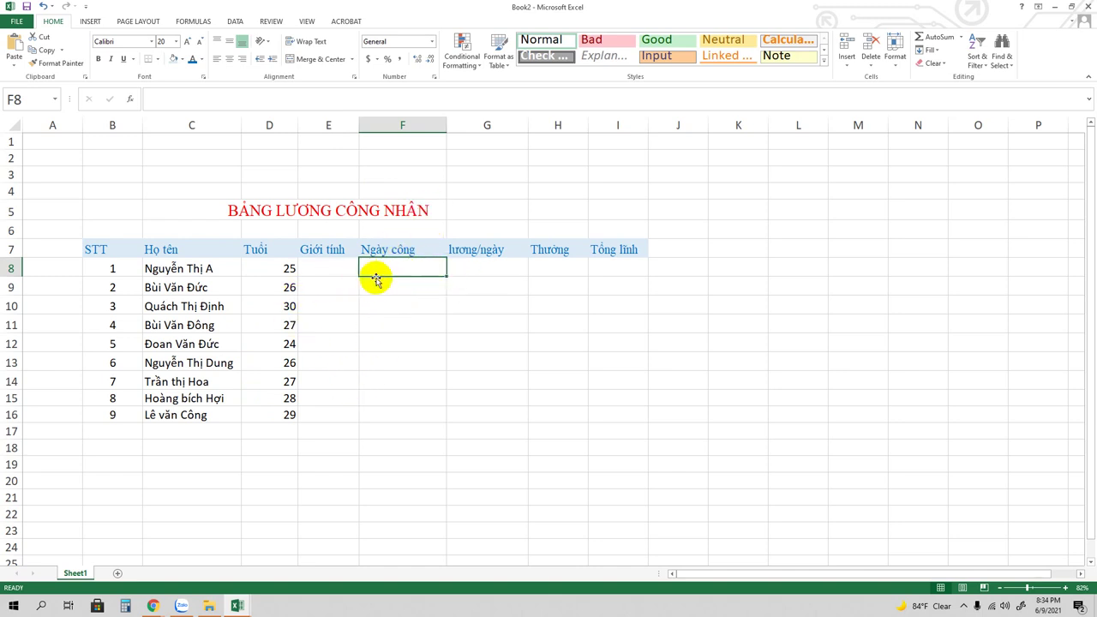
scroll(387, 279, "down", 1)
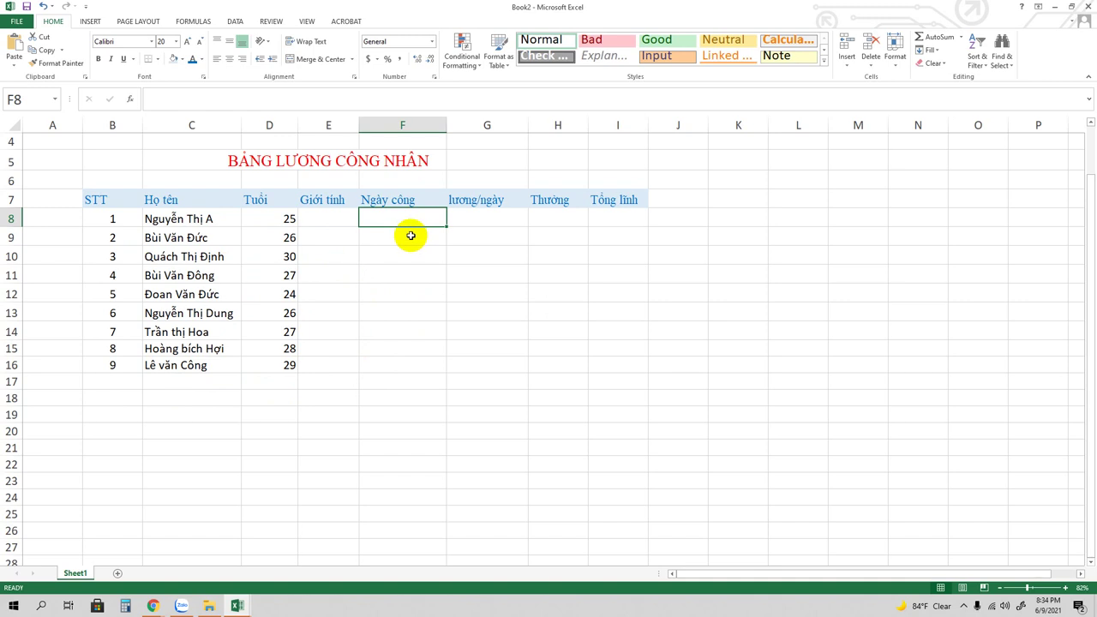
type("2")
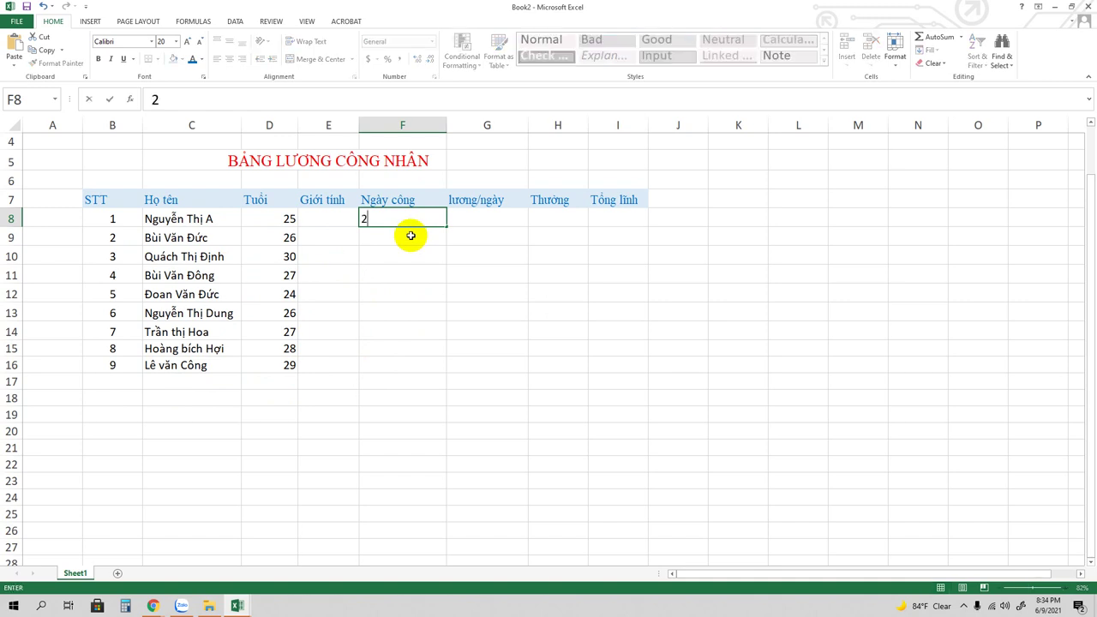
type("2")
key("Return")
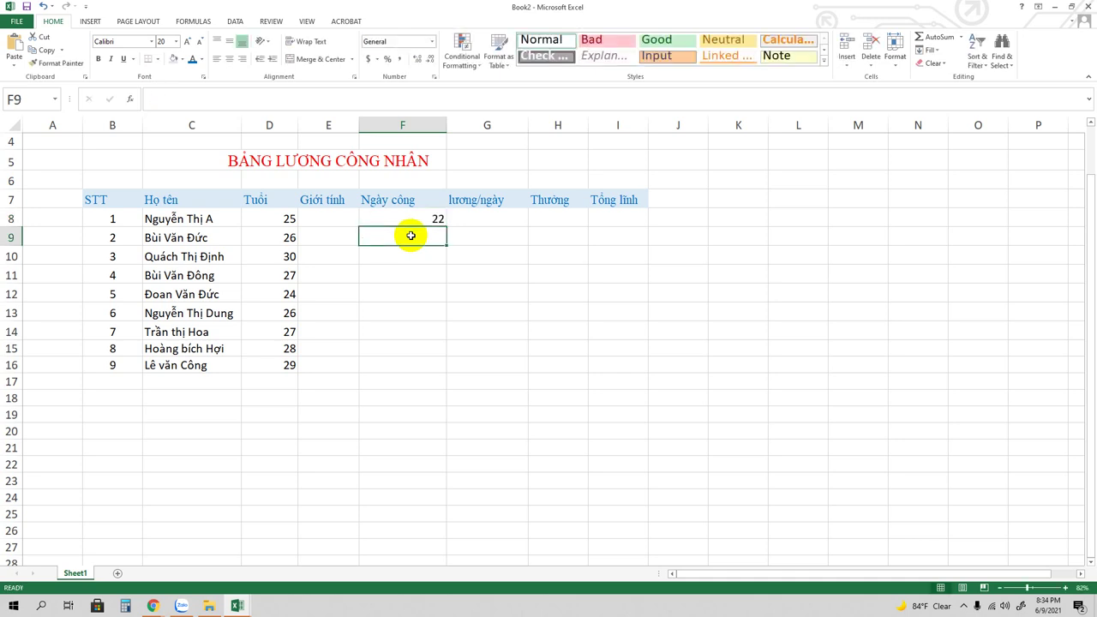
type("23")
key("Return")
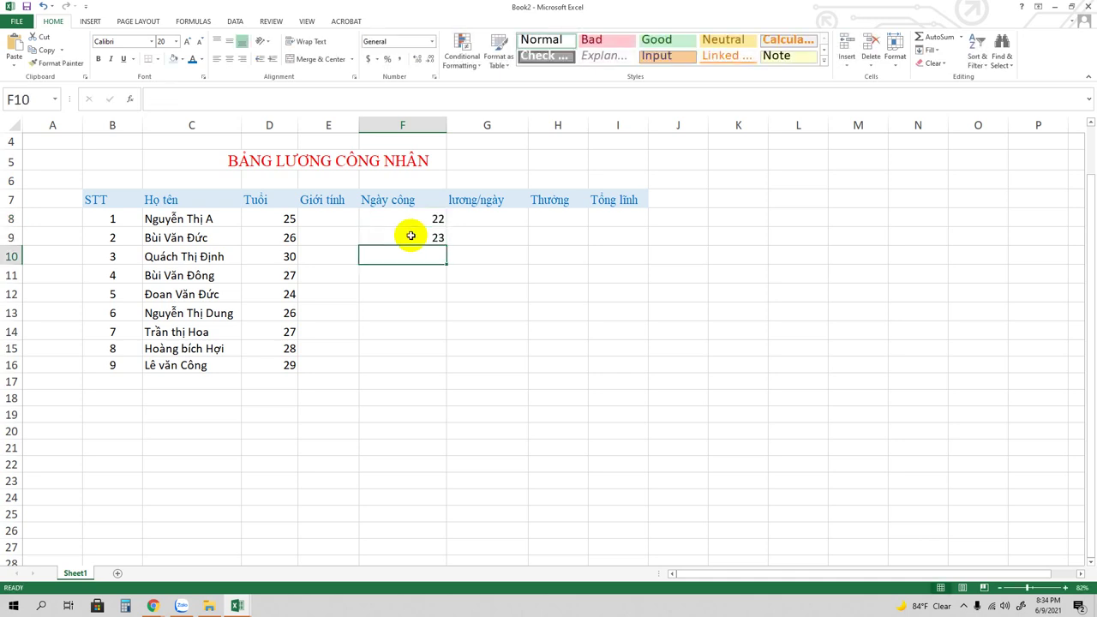
type("24")
key("Return")
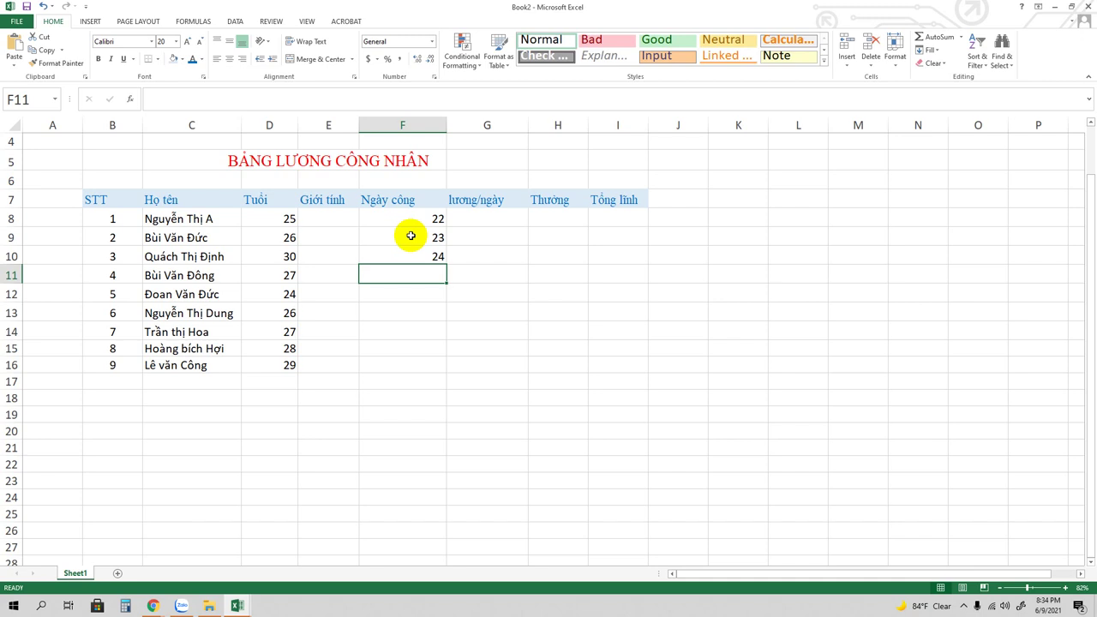
type("21")
key("Return")
type("2")
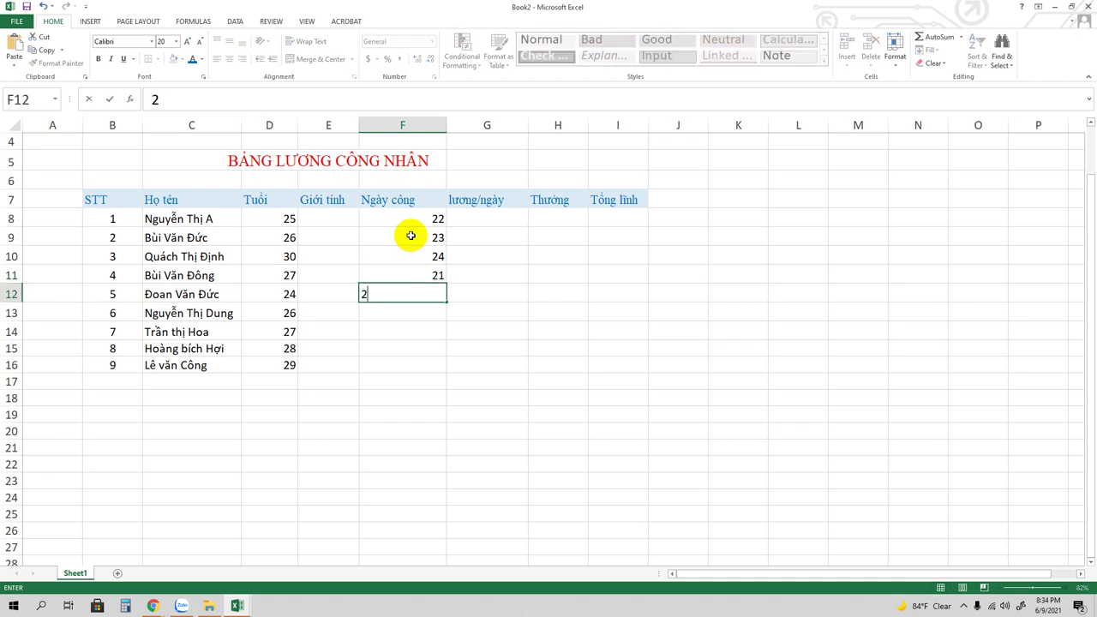
type("0")
key("Return")
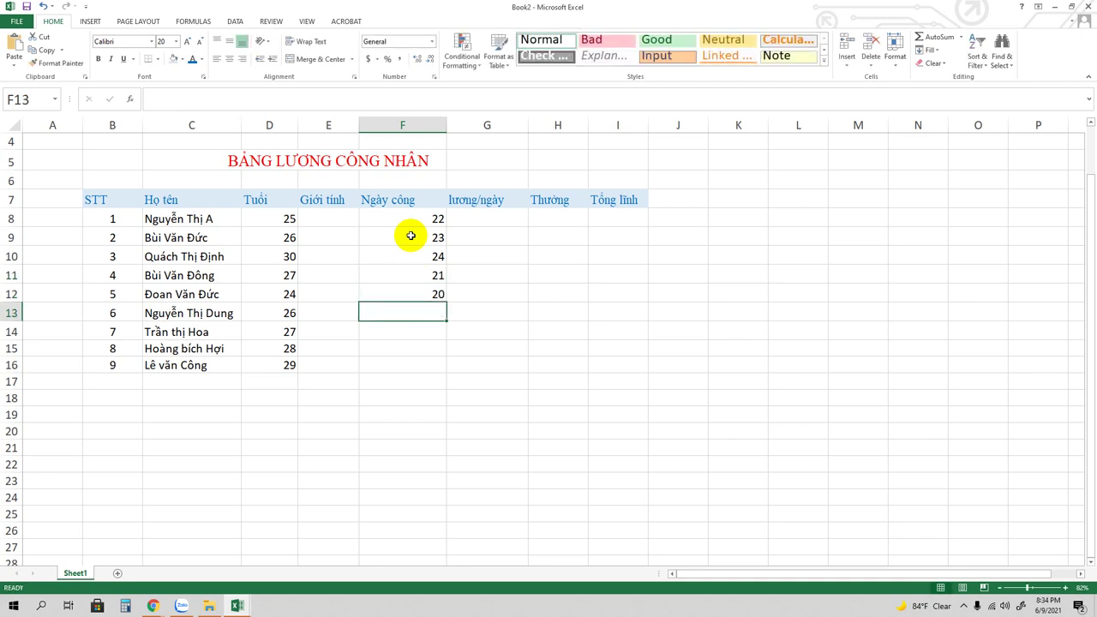
type("25")
key("Return")
type("2")
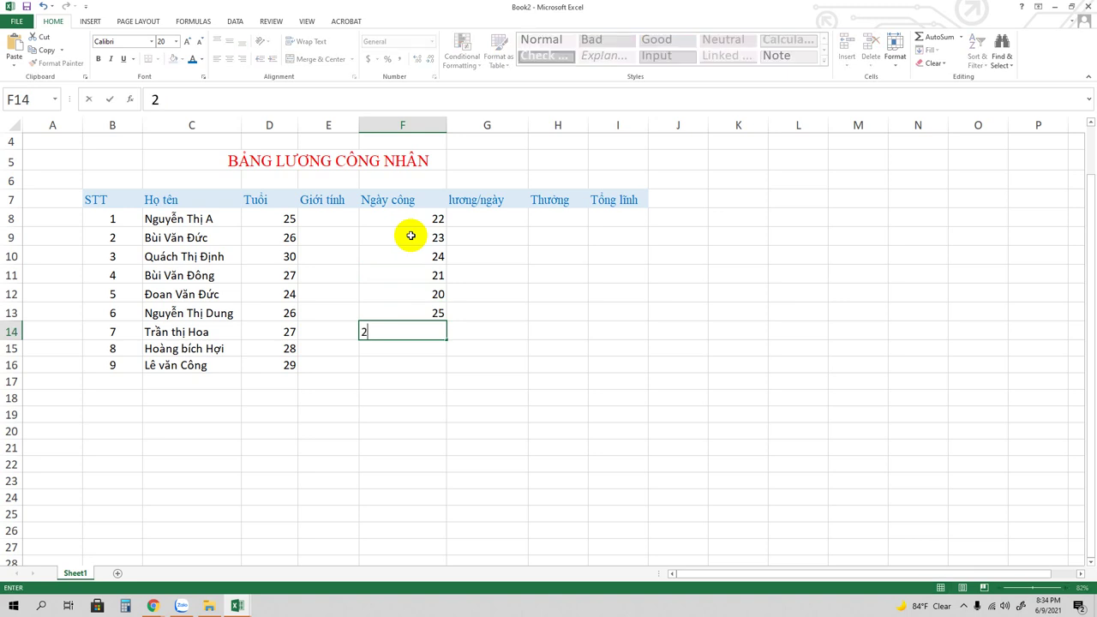
type("6")
key("Return")
type("2")
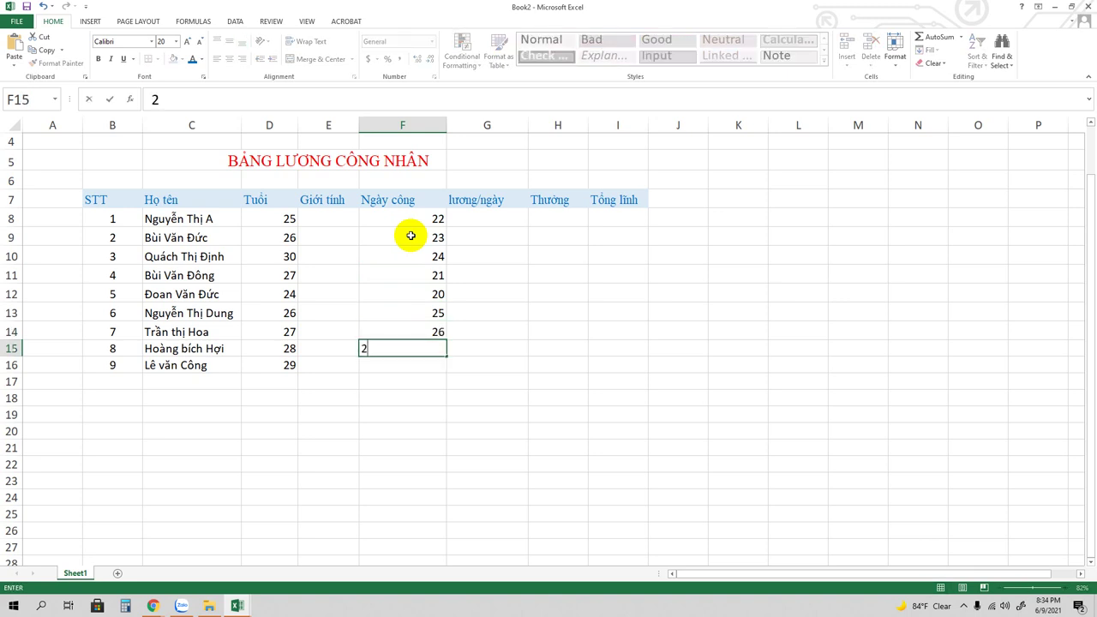
type("4")
key("Return")
type("23")
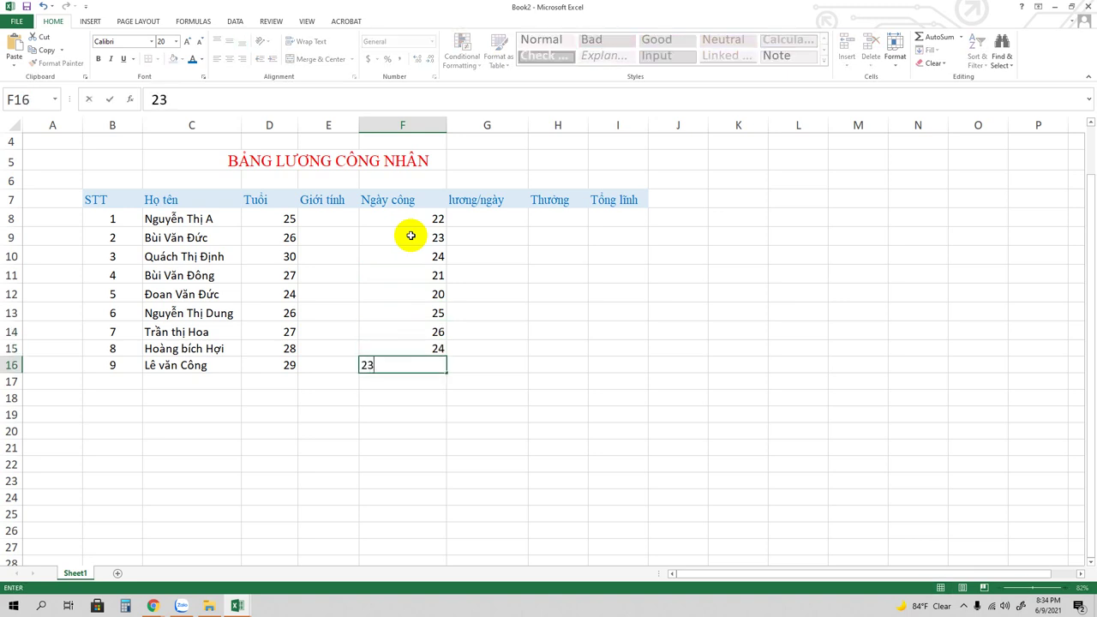
key("Tab")
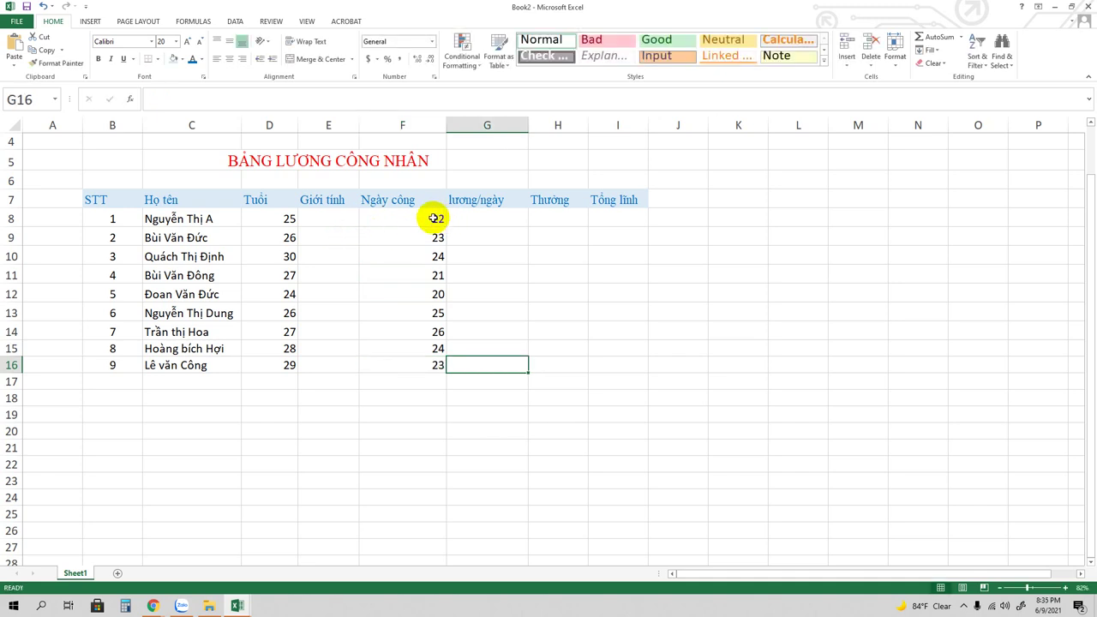
- Centre the Ngày công values in F8:F16
left_click_drag(433, 219, 432, 363)
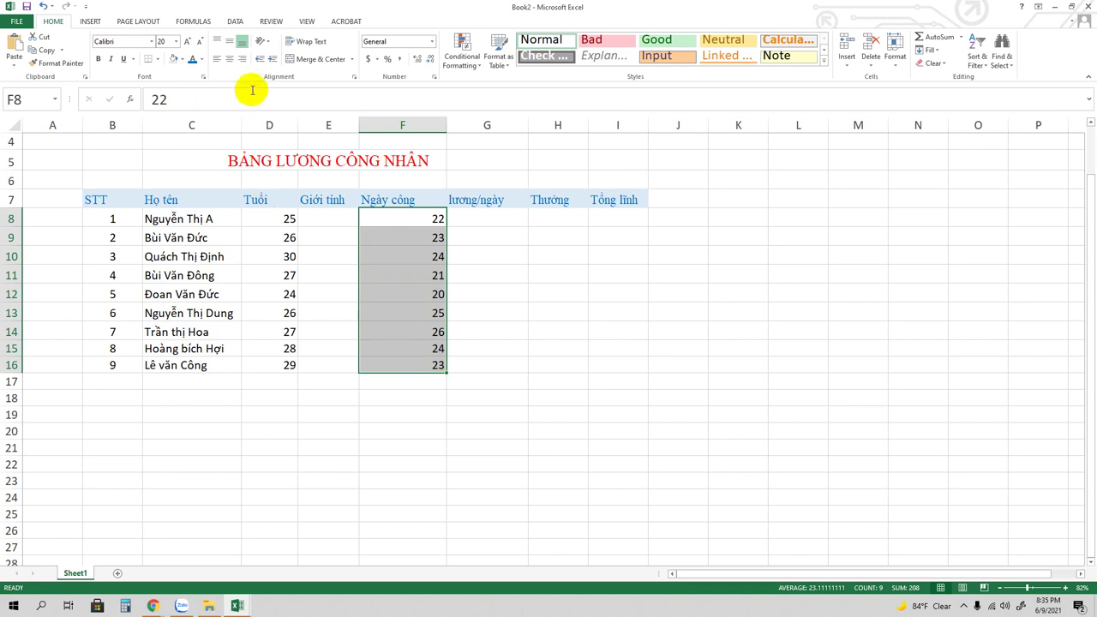
left_click(230, 60)
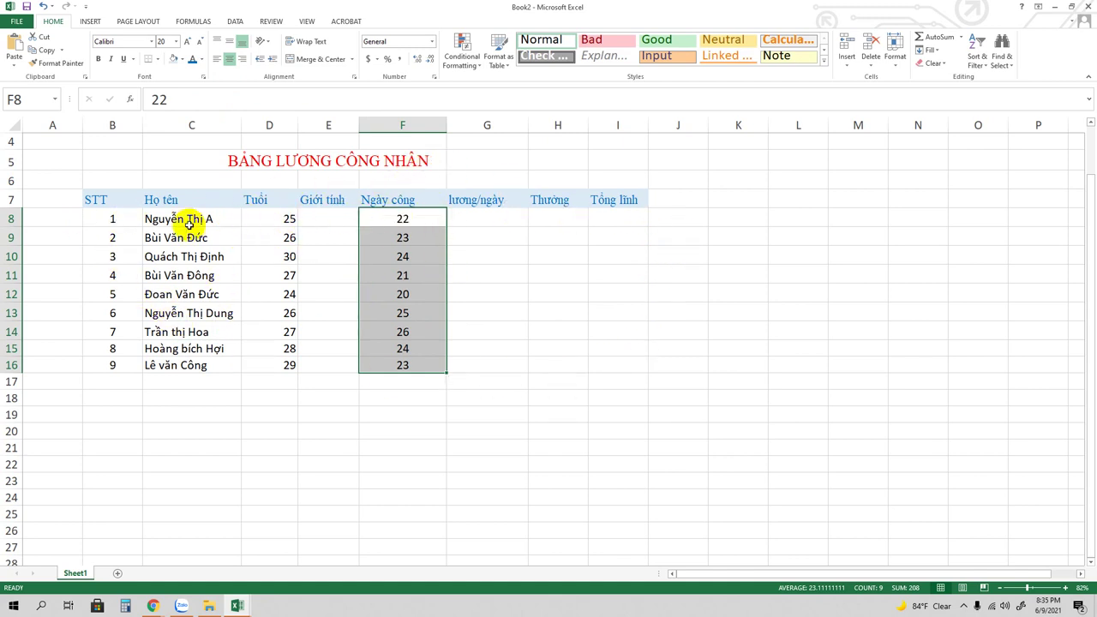
left_click(485, 219)
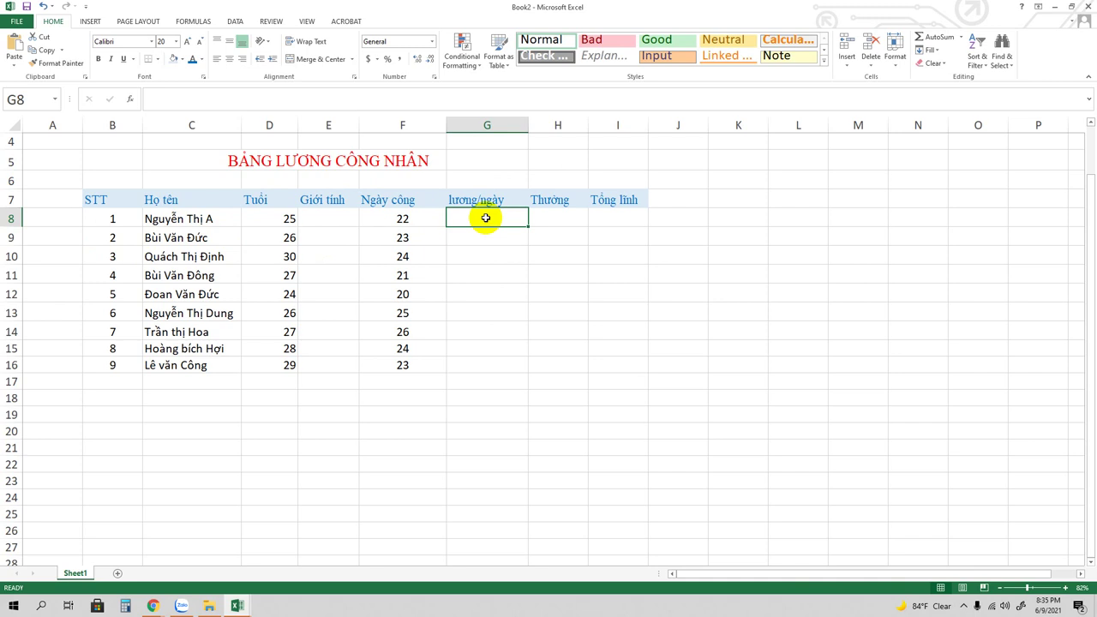
- Fill G8:G16 with a daily wage of 300 and widen the Thưởng and lương/ngày columns
type("300")
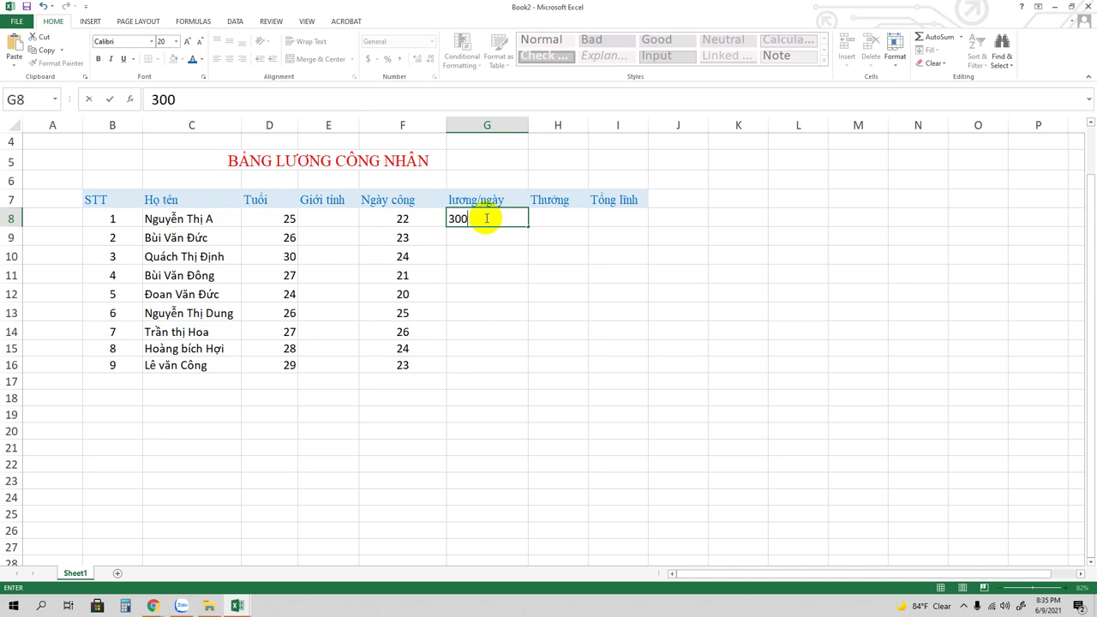
key("Return")
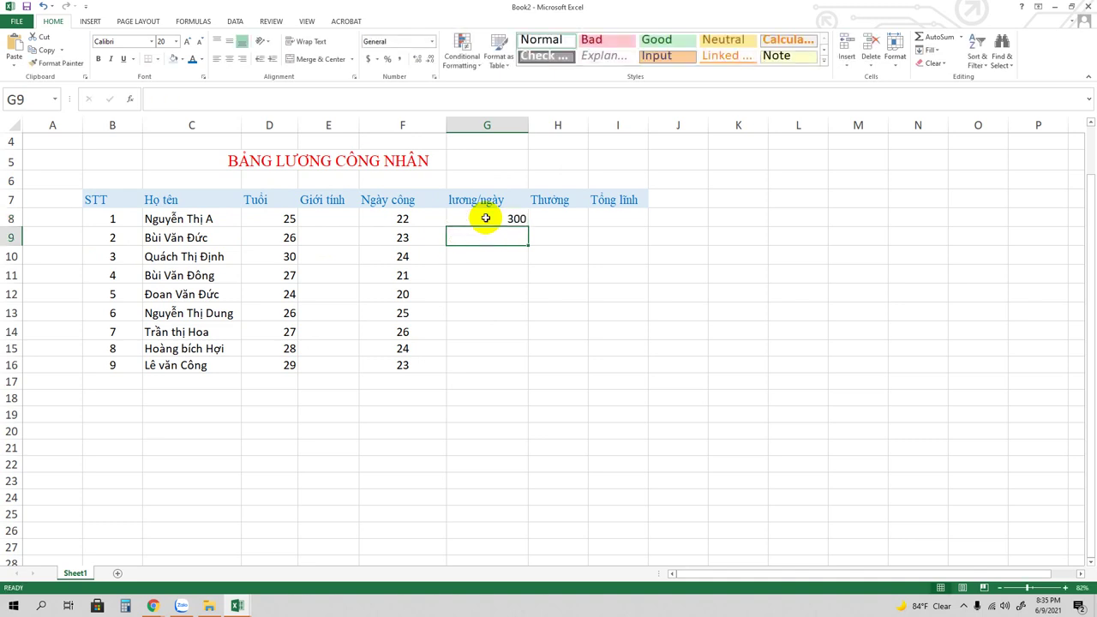
left_click(486, 218)
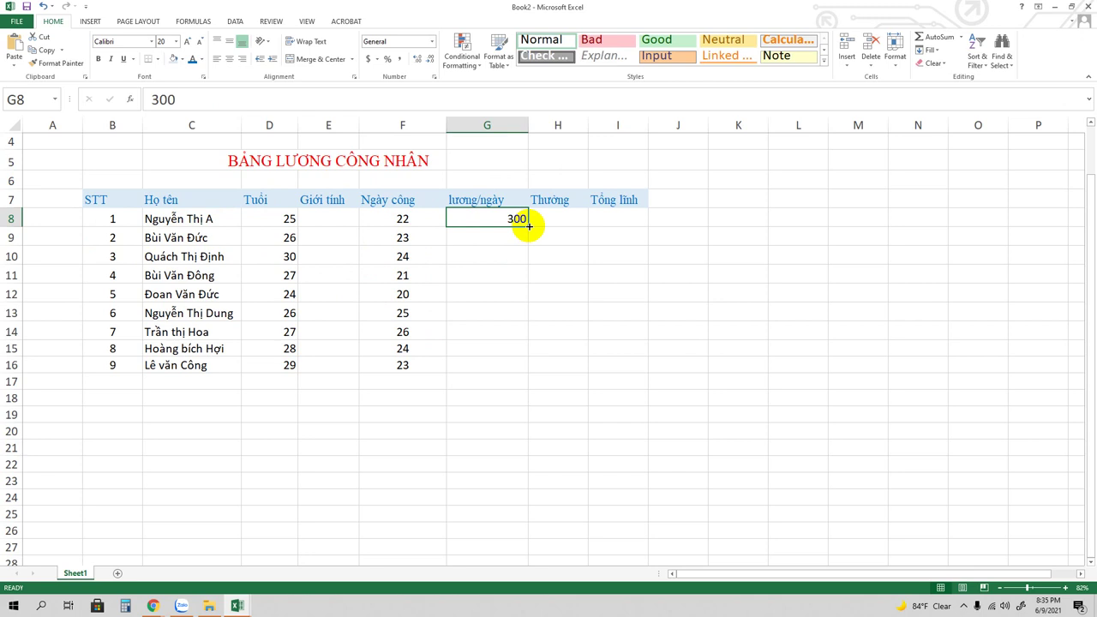
left_click_drag(528, 226, 523, 367)
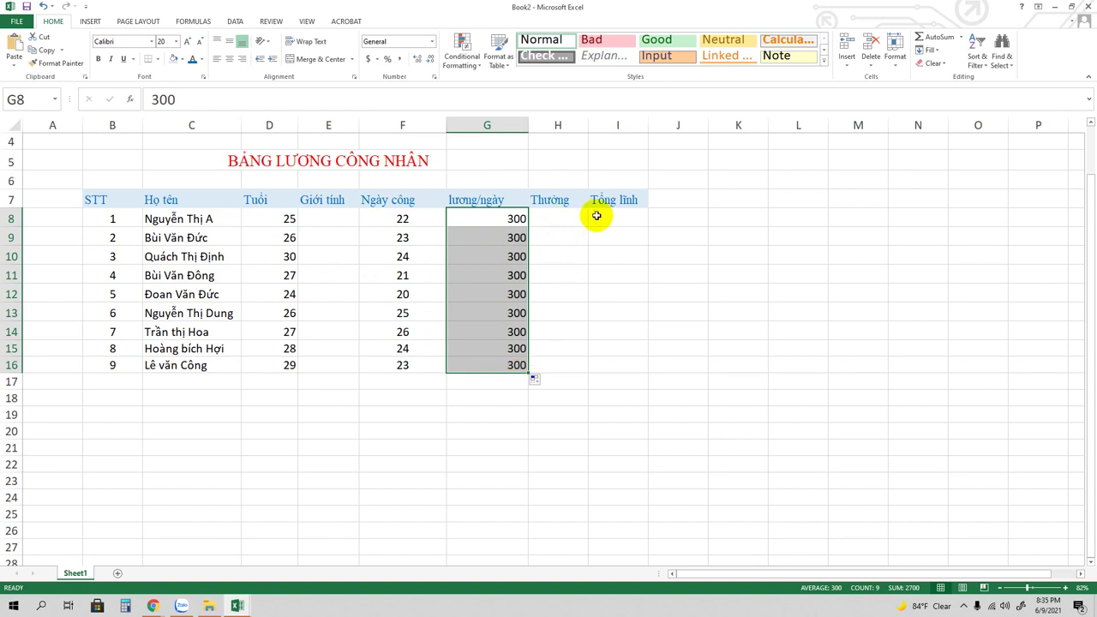
left_click_drag(587, 124, 615, 125)
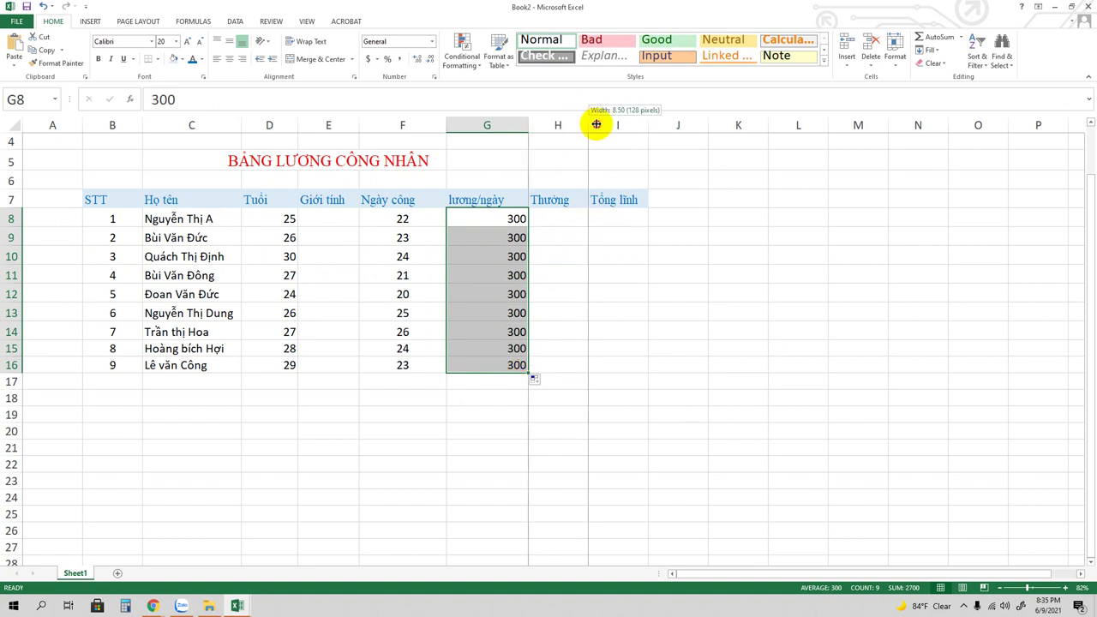
left_click_drag(527, 126, 555, 125)
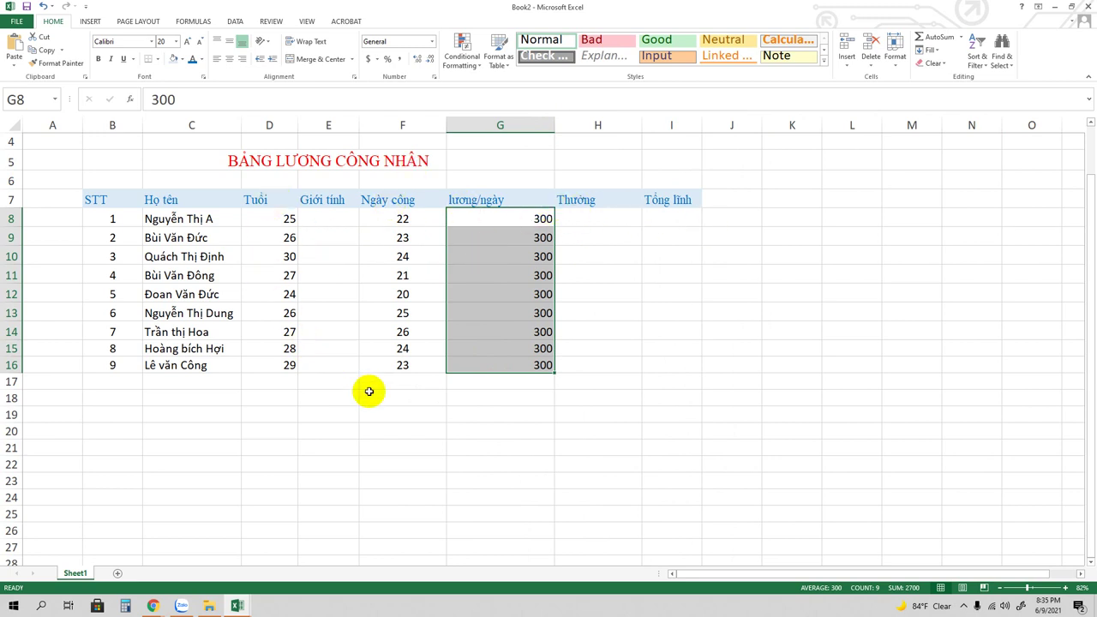
- Enter =F8*G8 in I8 and copy it down to I16
left_click(667, 219)
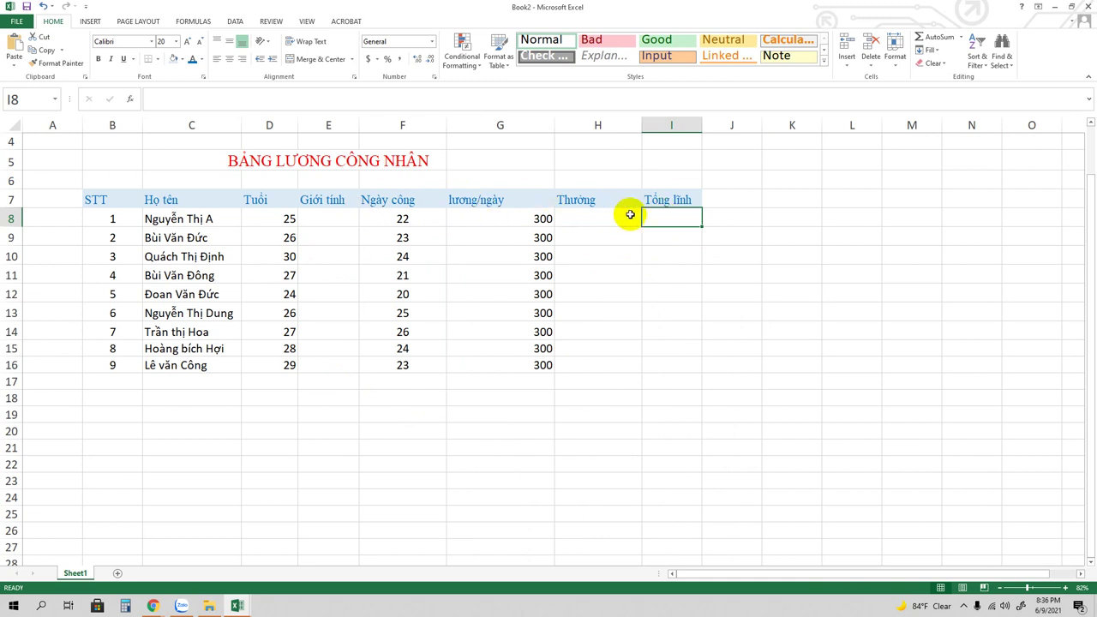
type("=f")
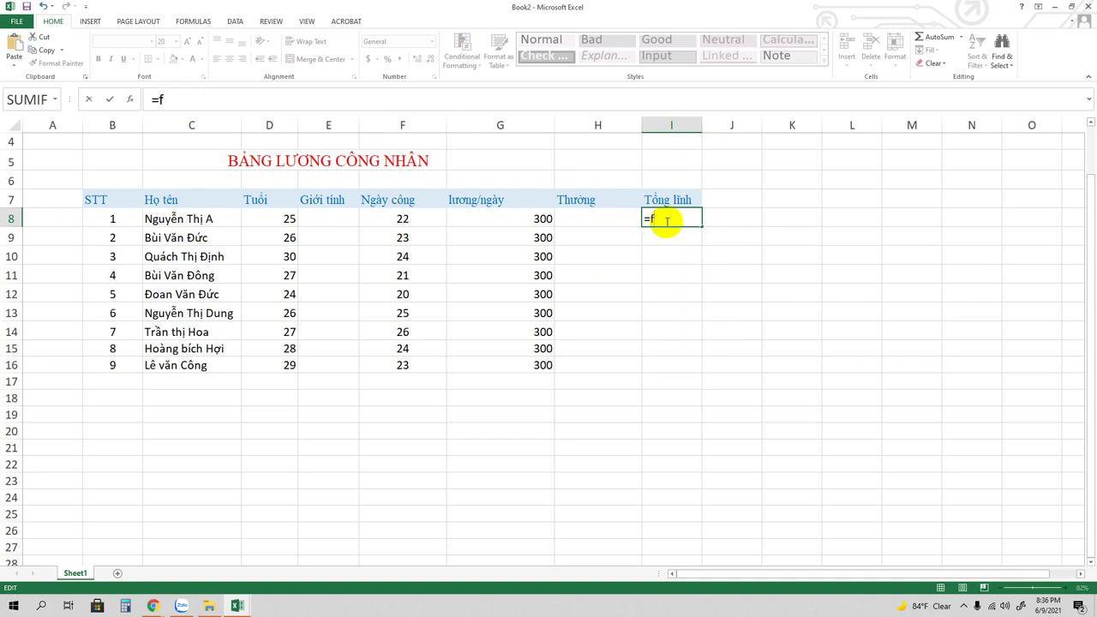
type("8*")
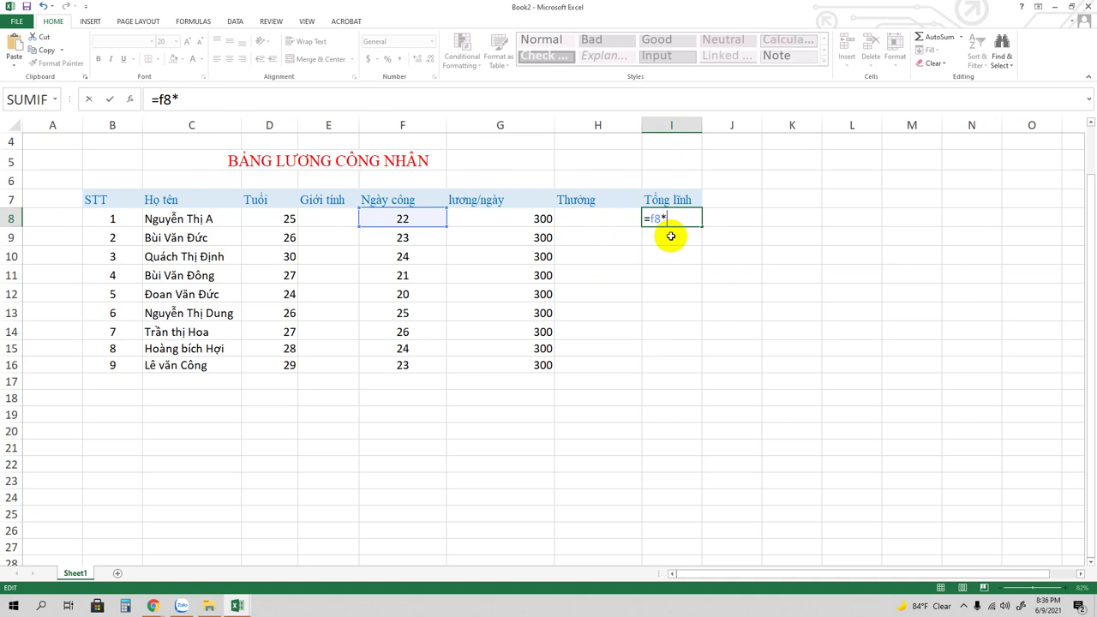
type("g8")
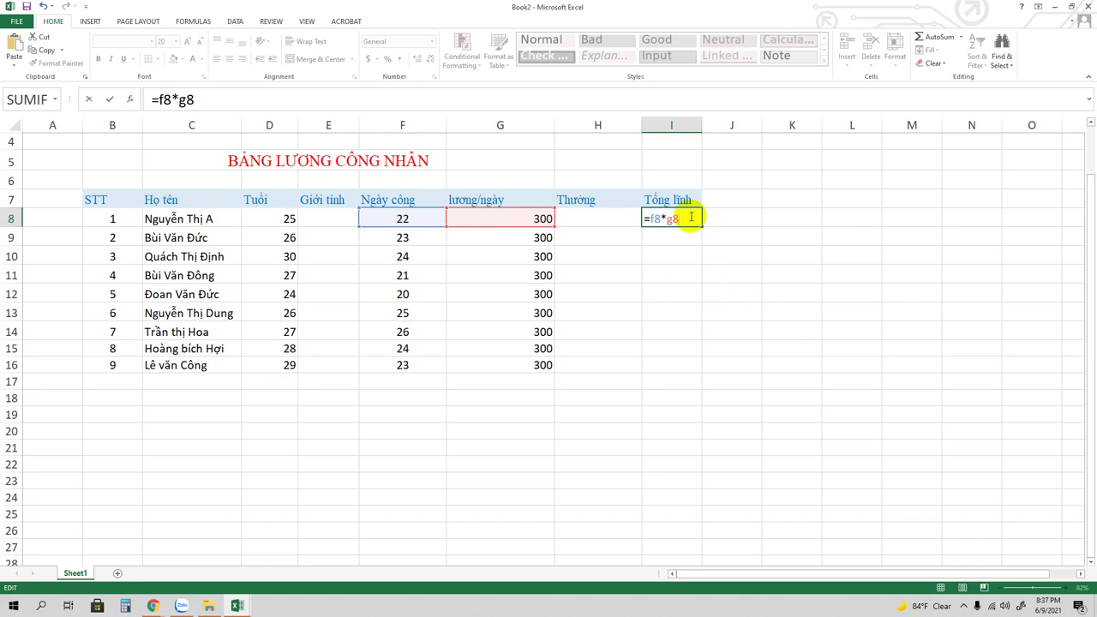
key("Return")
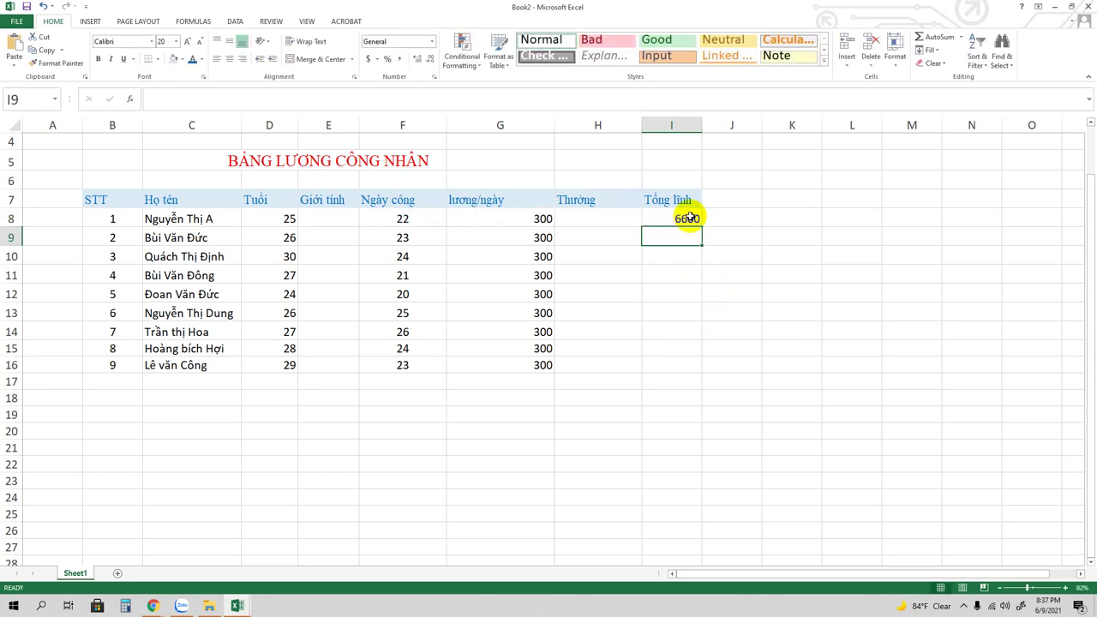
left_click(692, 219)
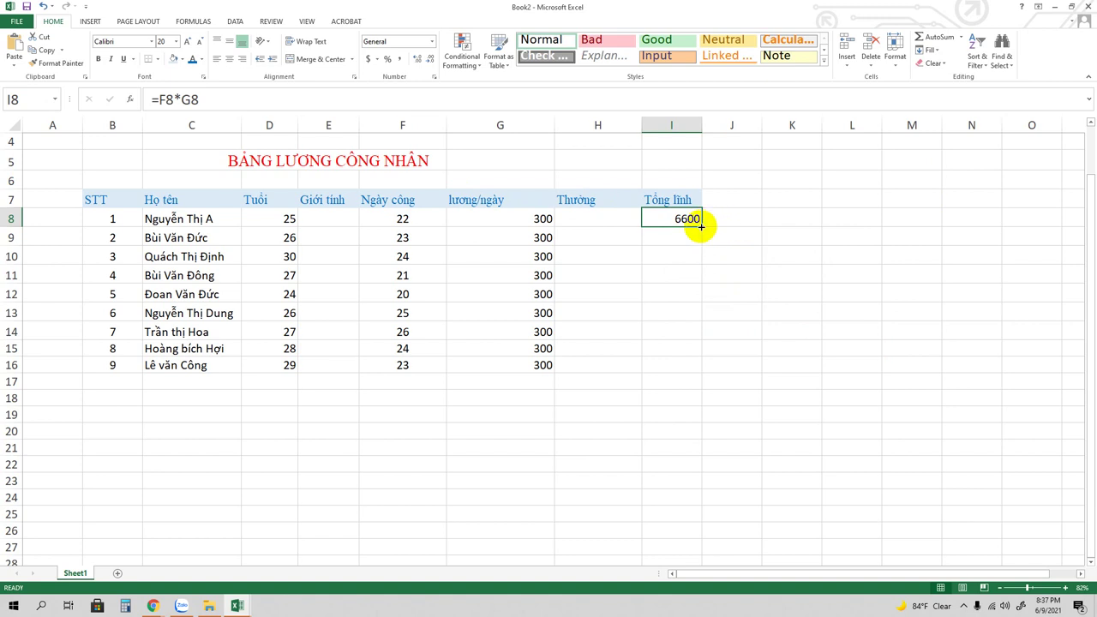
left_click_drag(701, 225, 704, 362)
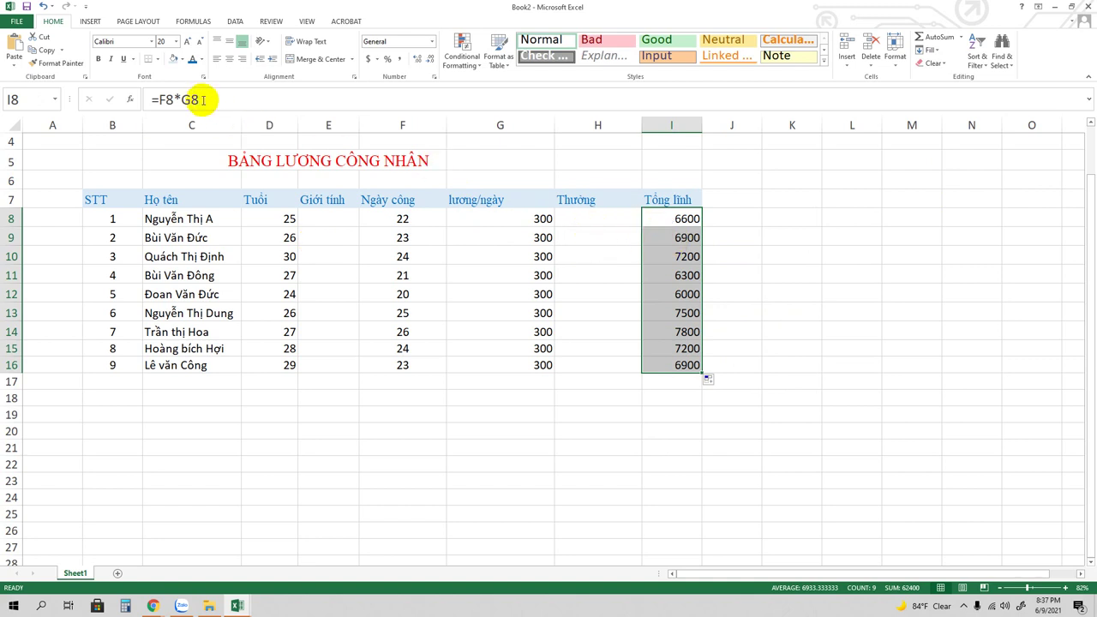
- Check the copied Tổng lĩnh formulas in I8, I9 and I10
left_click(673, 237)
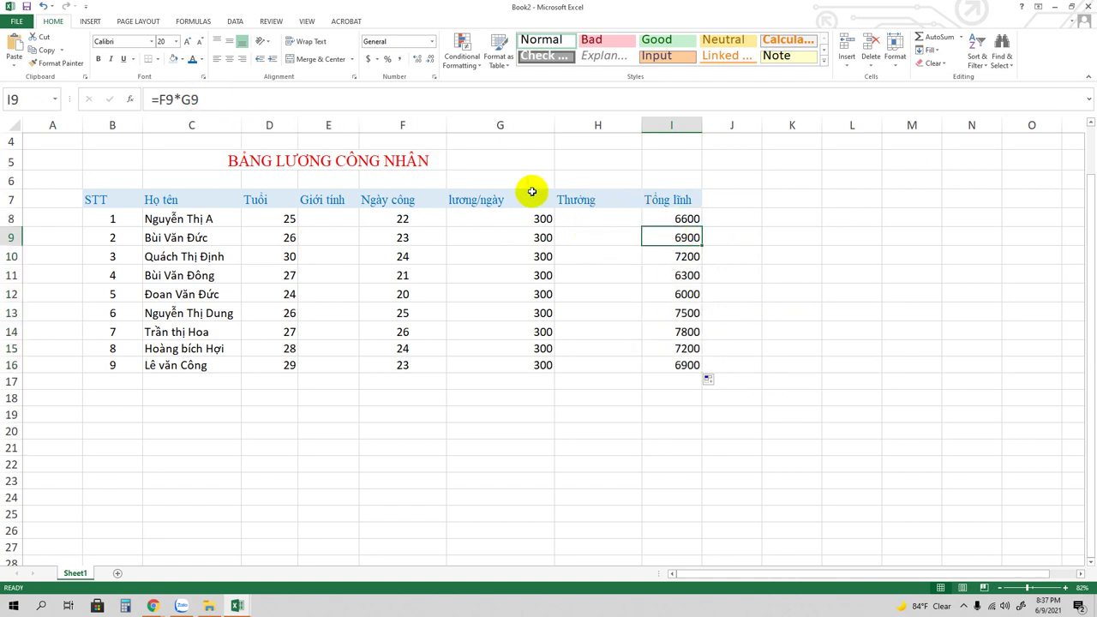
left_click(664, 219)
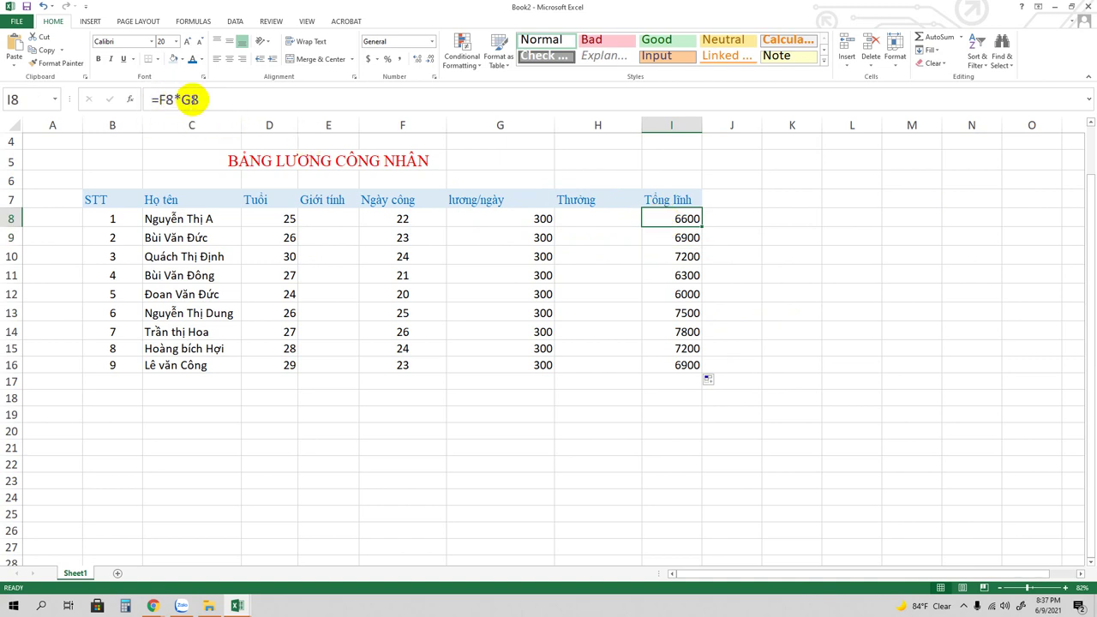
left_click(657, 238)
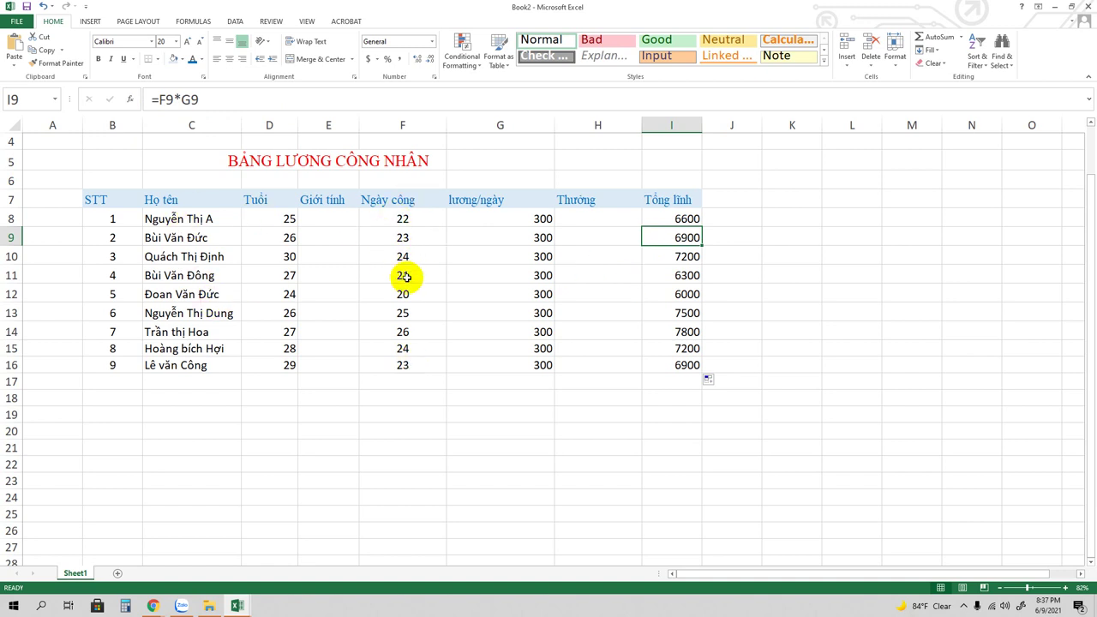
left_click(686, 256)
left_click(685, 218)
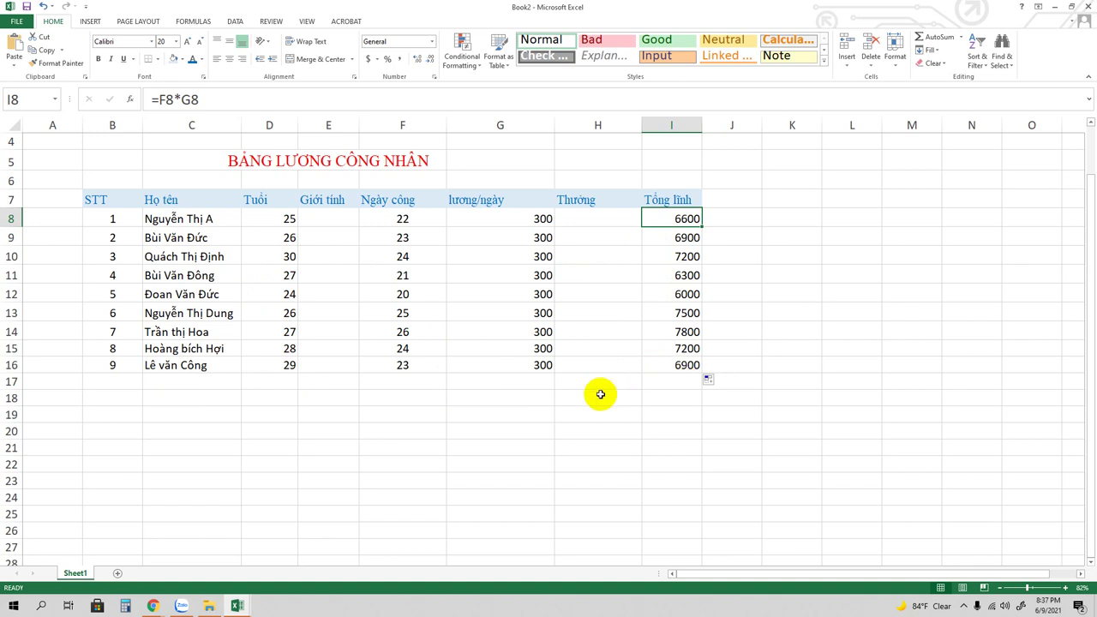
- Type 'Tổng số tiền phải trả/tháng cho công nhân' in G18 and merge-and-centre it
left_click(519, 400)
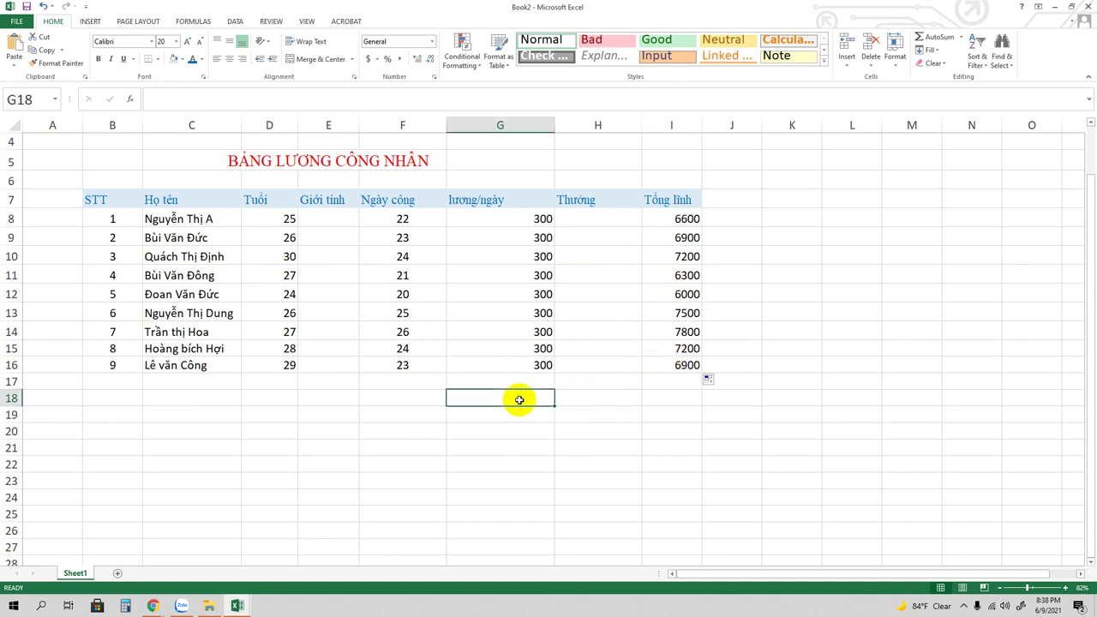
type("T")
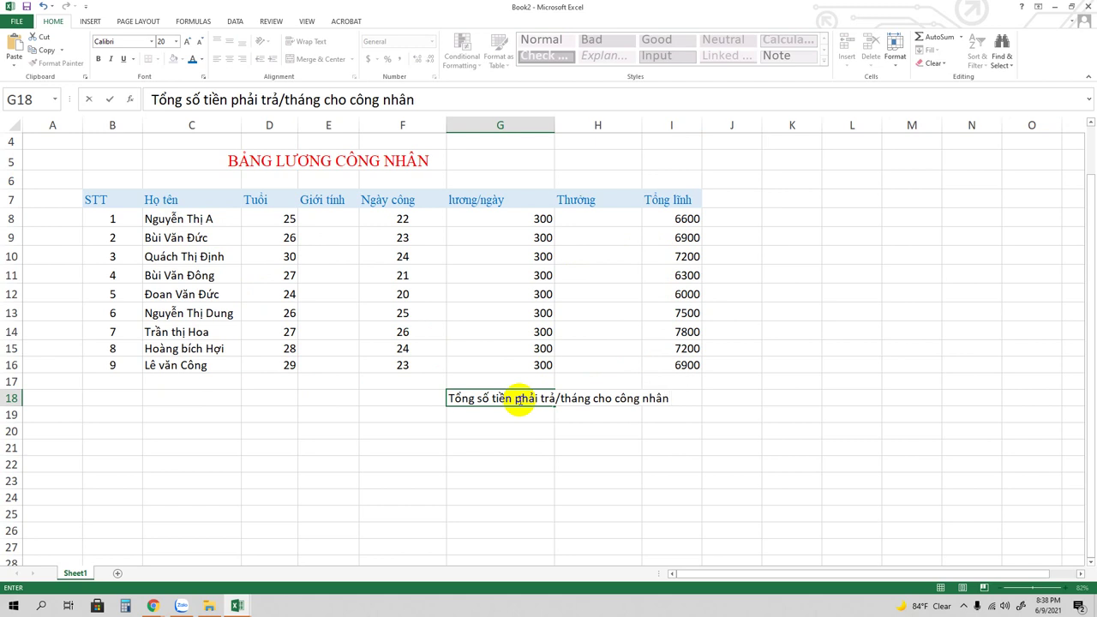
key("Return")
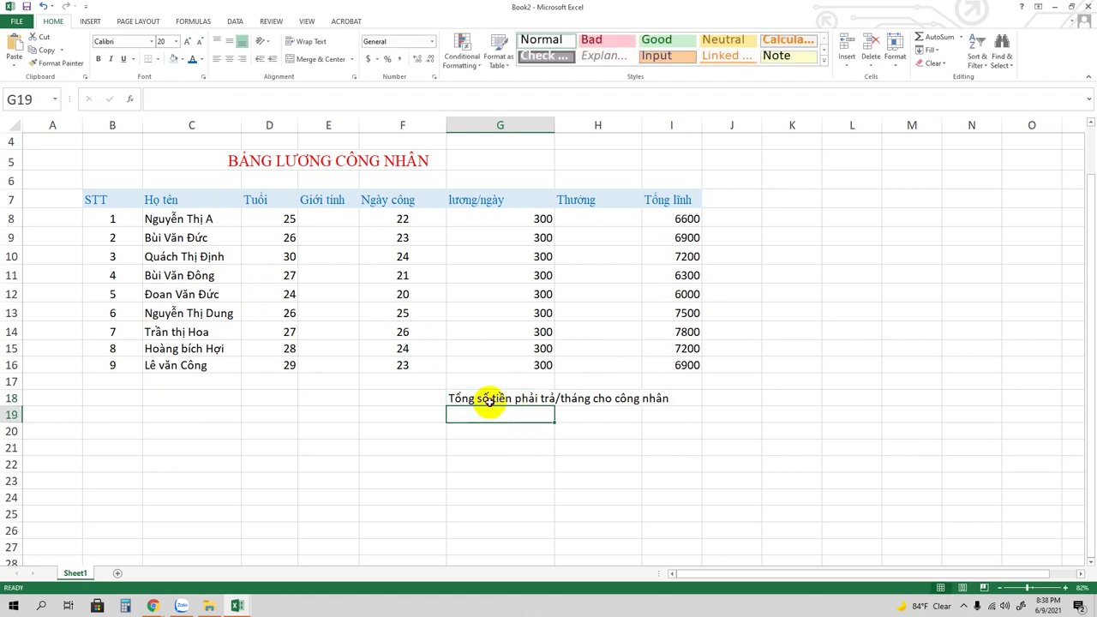
left_click(489, 401)
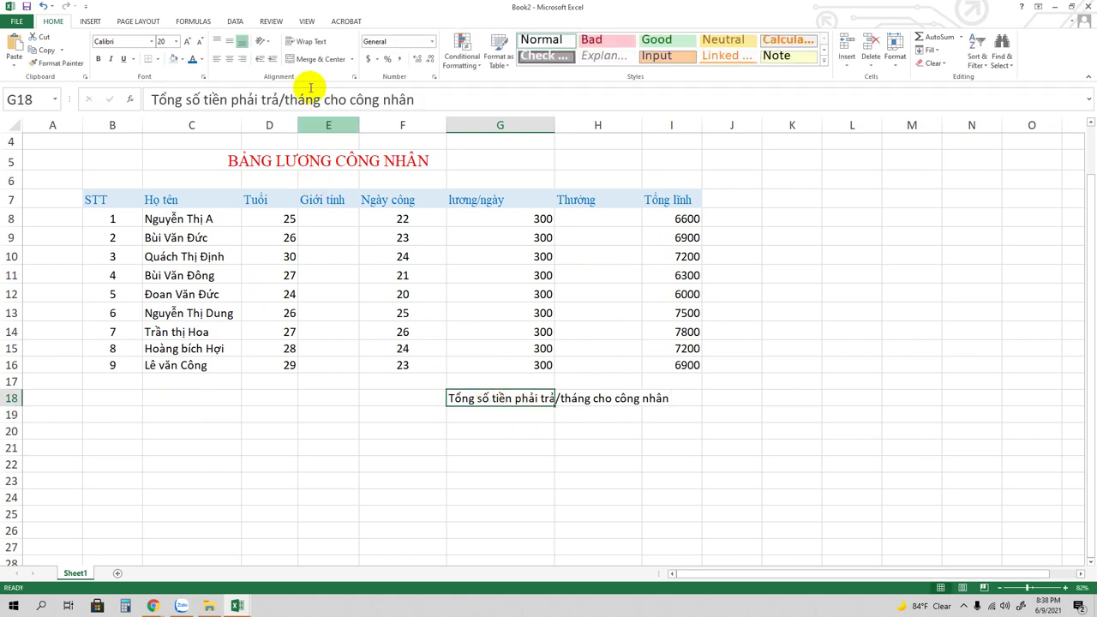
left_click(310, 60)
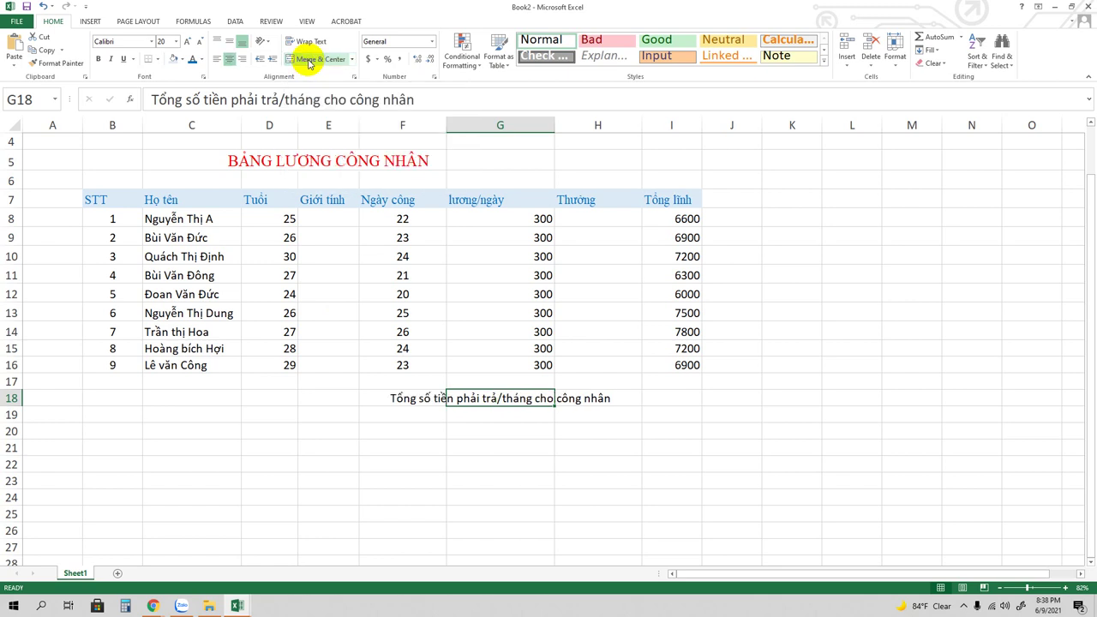
left_click(660, 398)
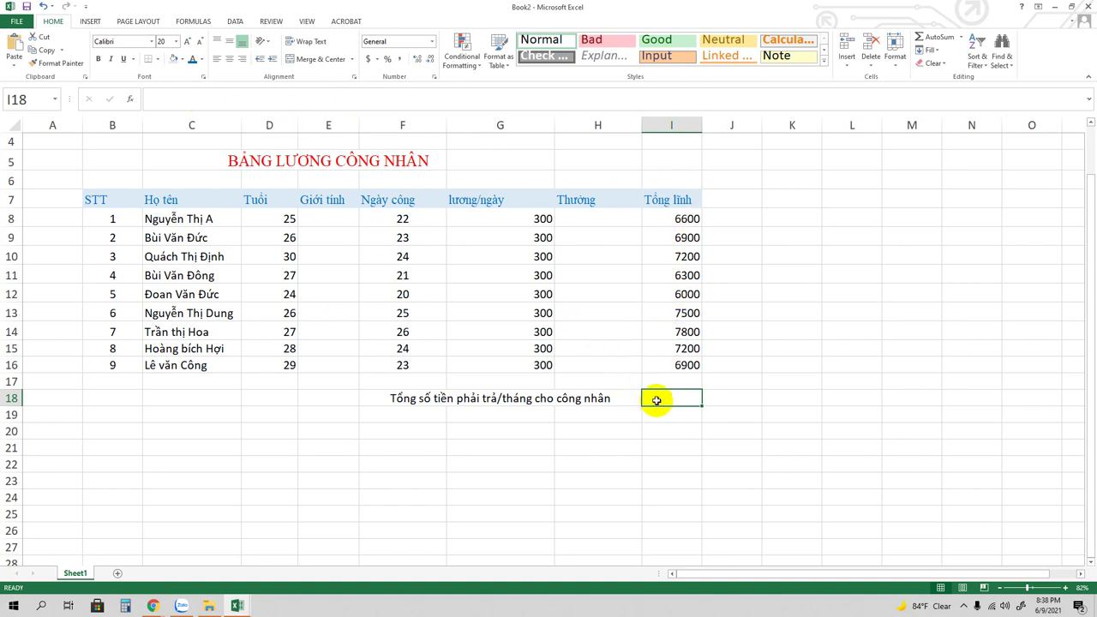
- Enter =SUM(I8:I16) in I18, giving a total of 62400
type("=")
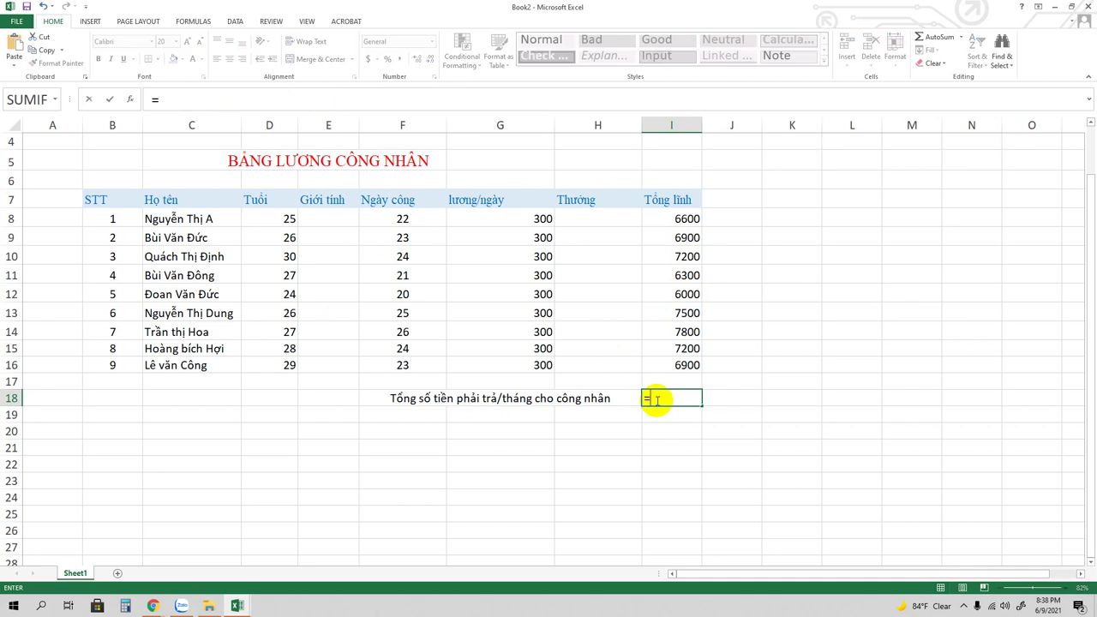
type("SUM")
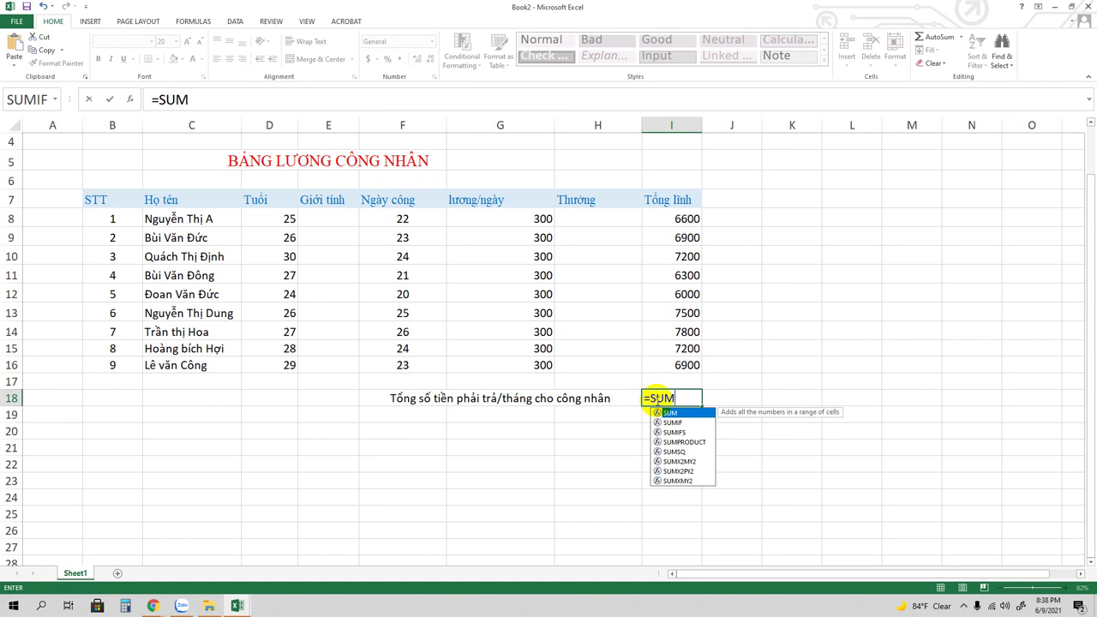
type("(")
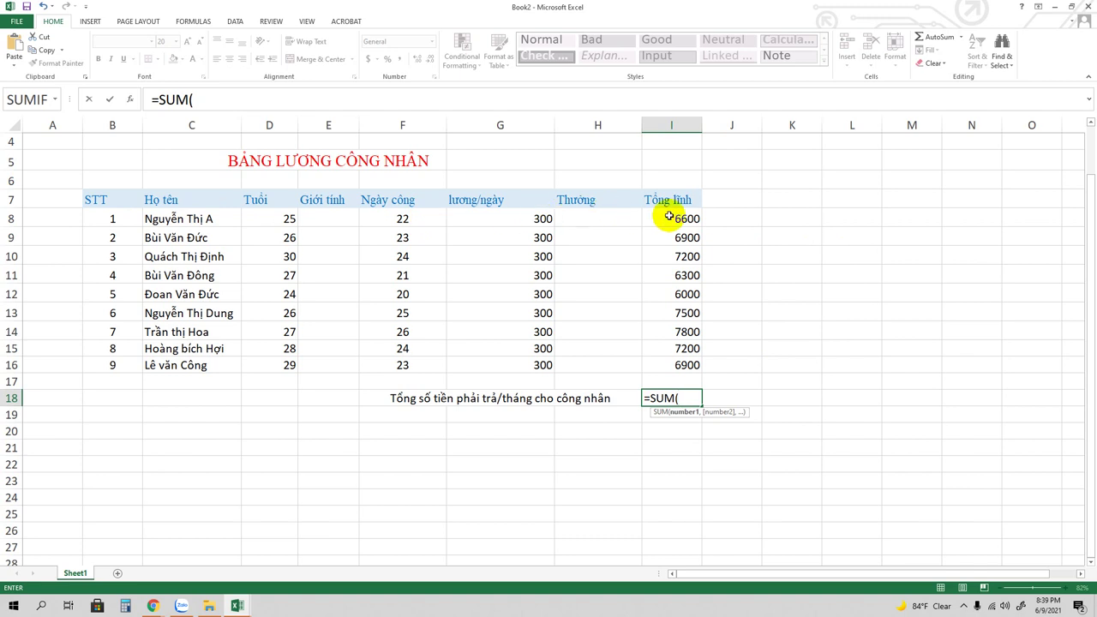
left_click_drag(686, 219, 682, 365)
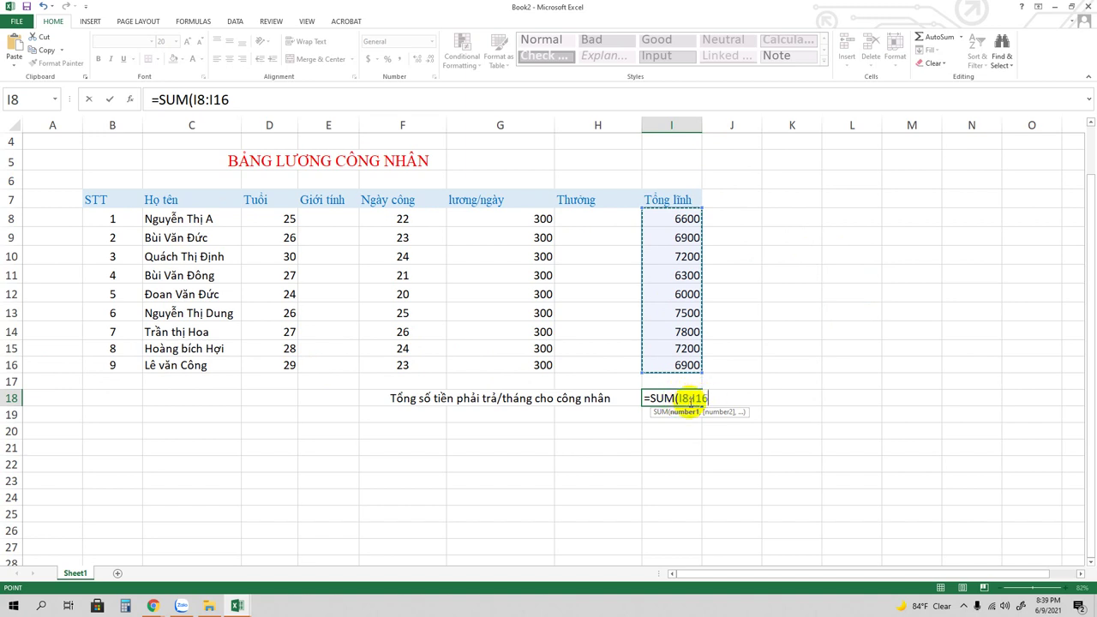
key("Return")
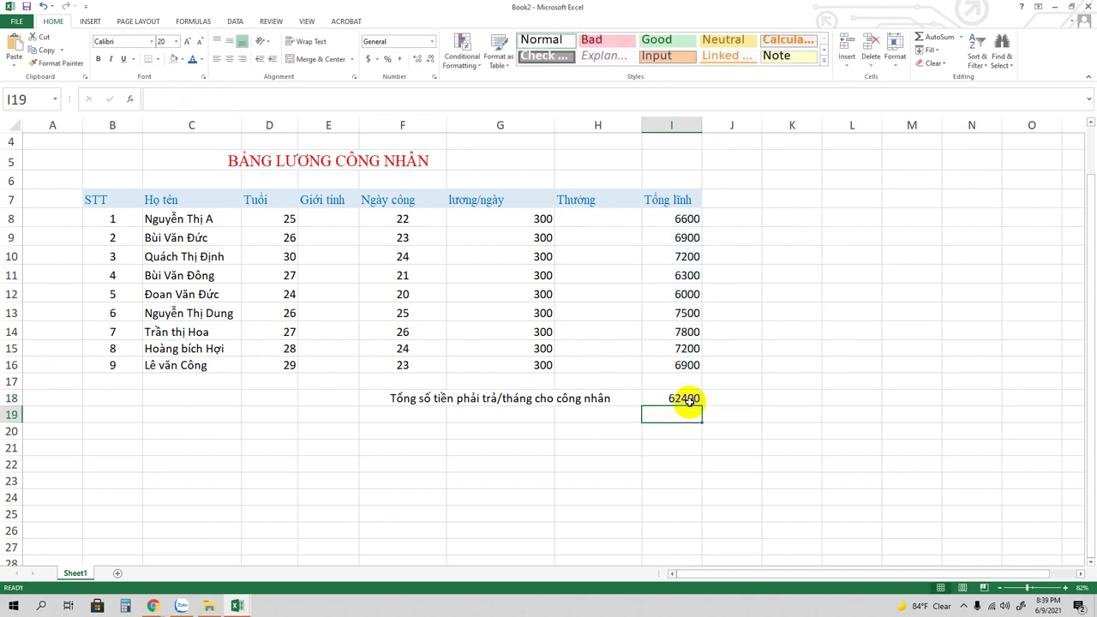
left_click(679, 399)
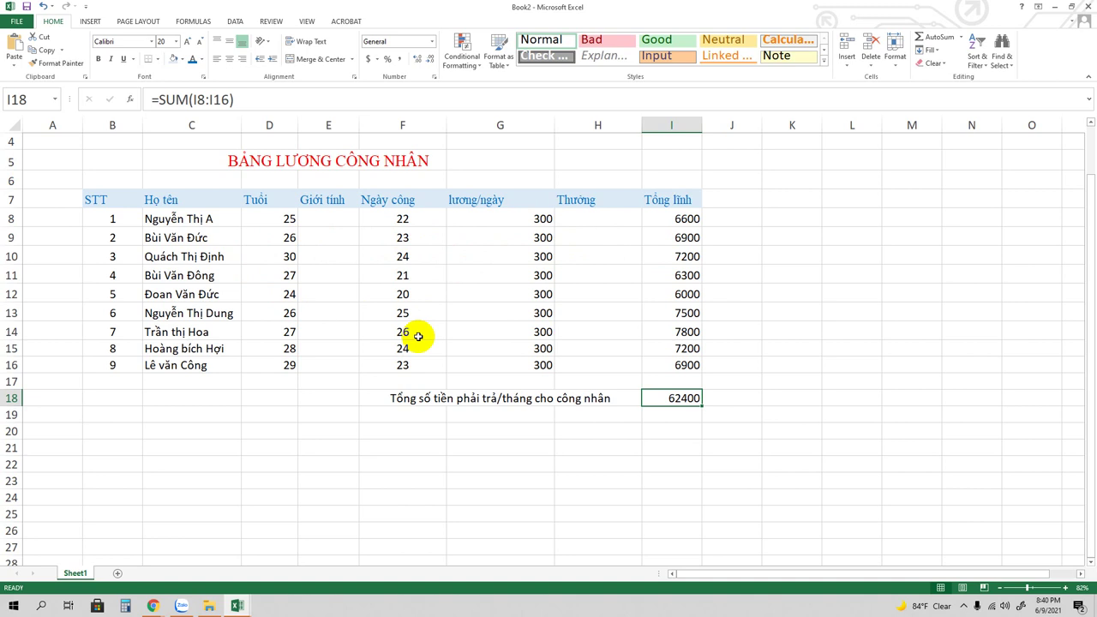
left_click(583, 220)
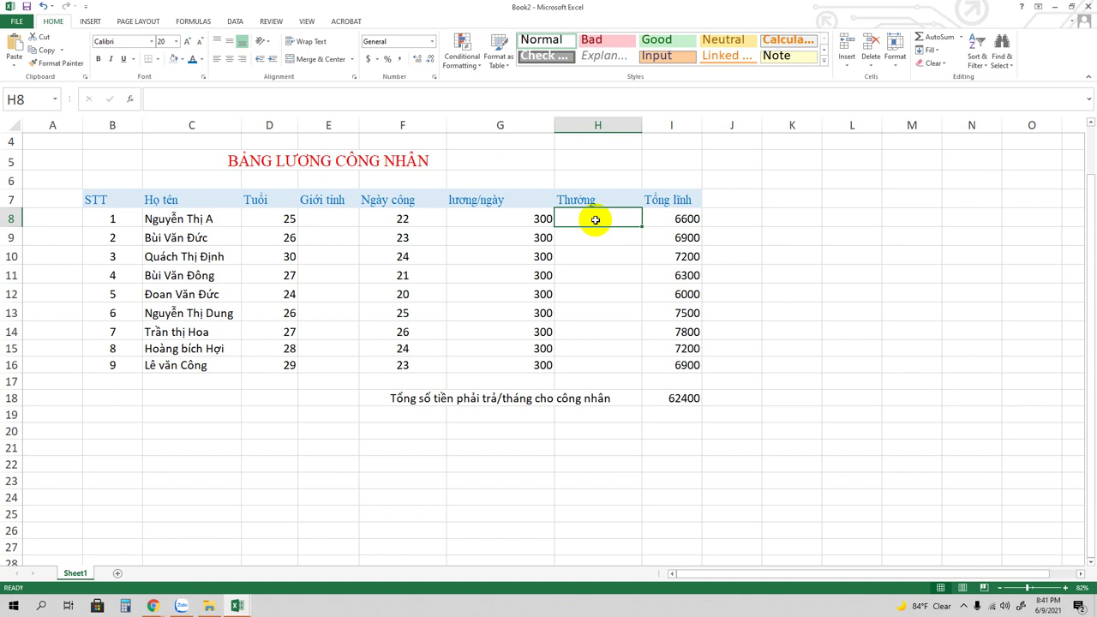
- Type =IF(F8>=24,500,IF(F8>=23,300,0)) into H8 for 500, 300 or 0 bonuses
type("=")
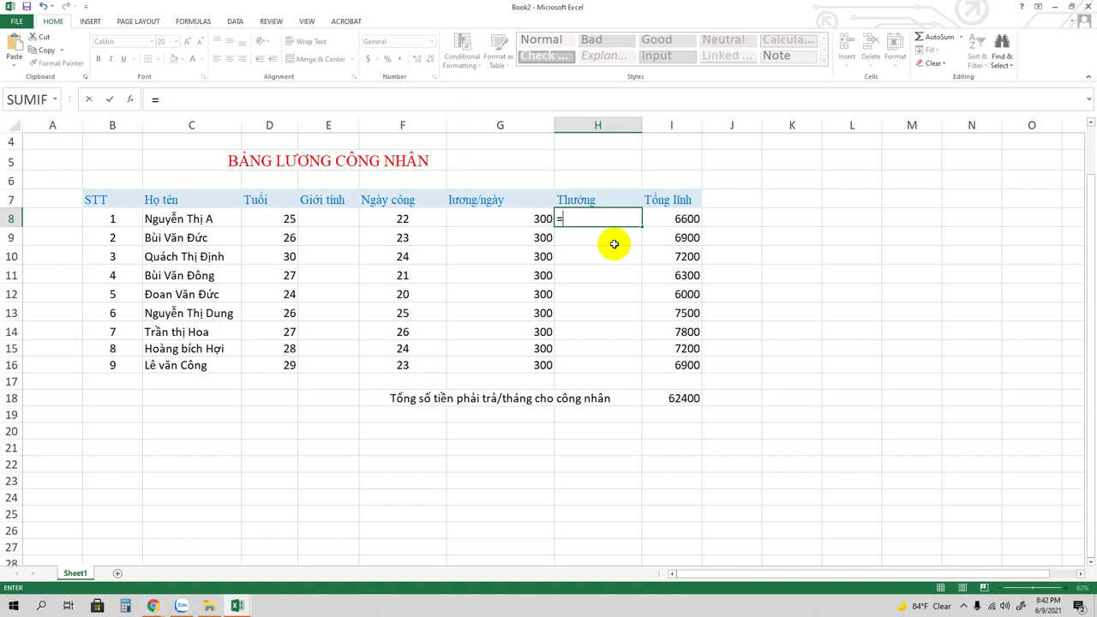
type("I")
type("F(")
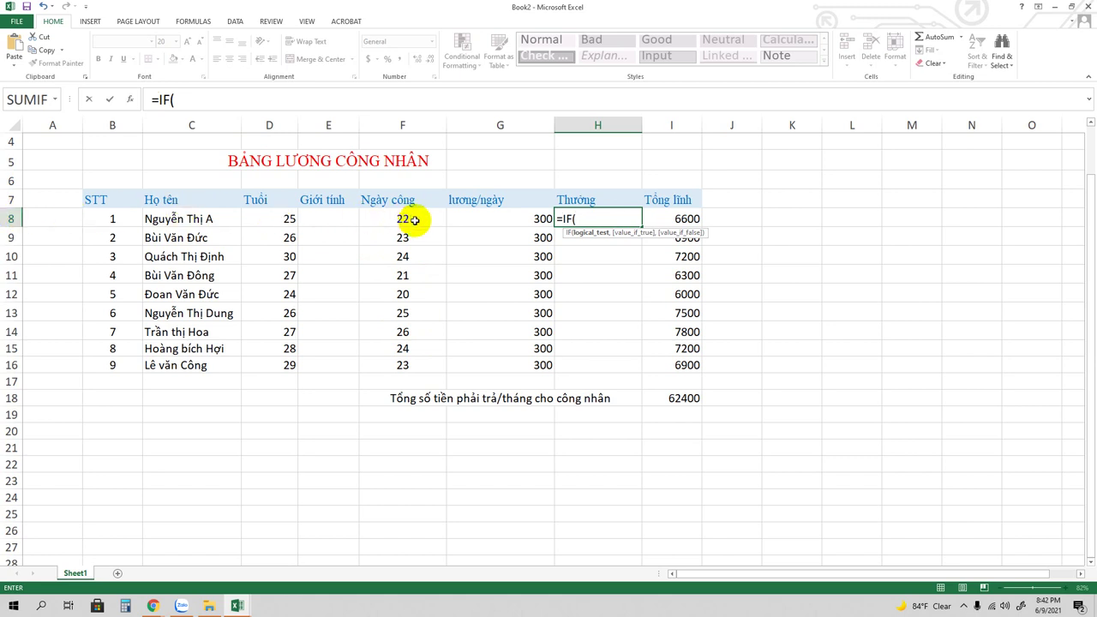
type("f")
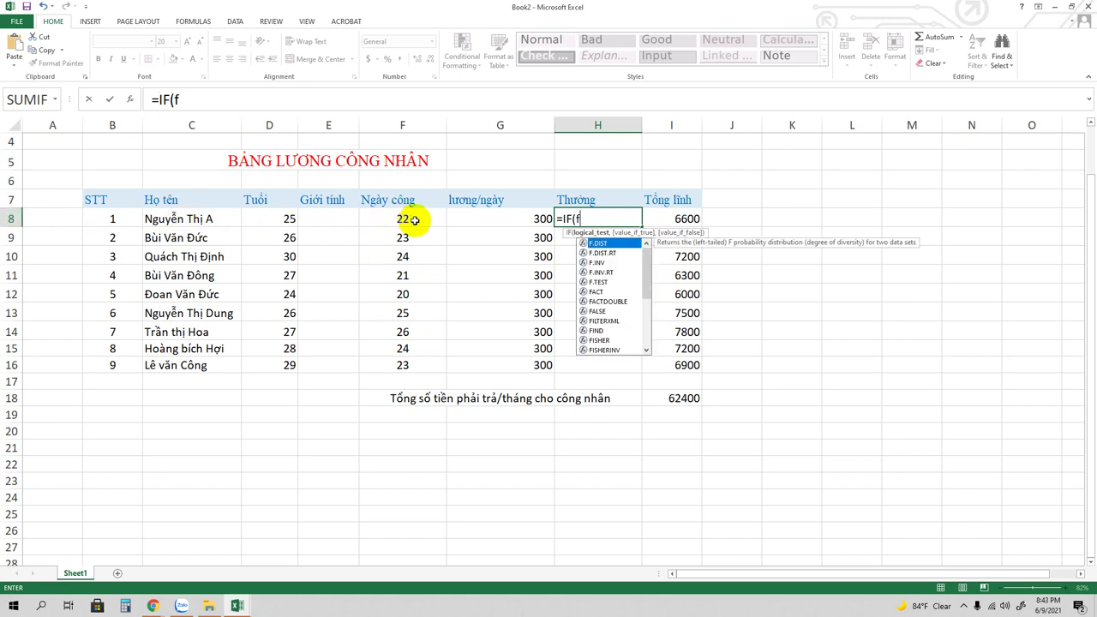
type("8")
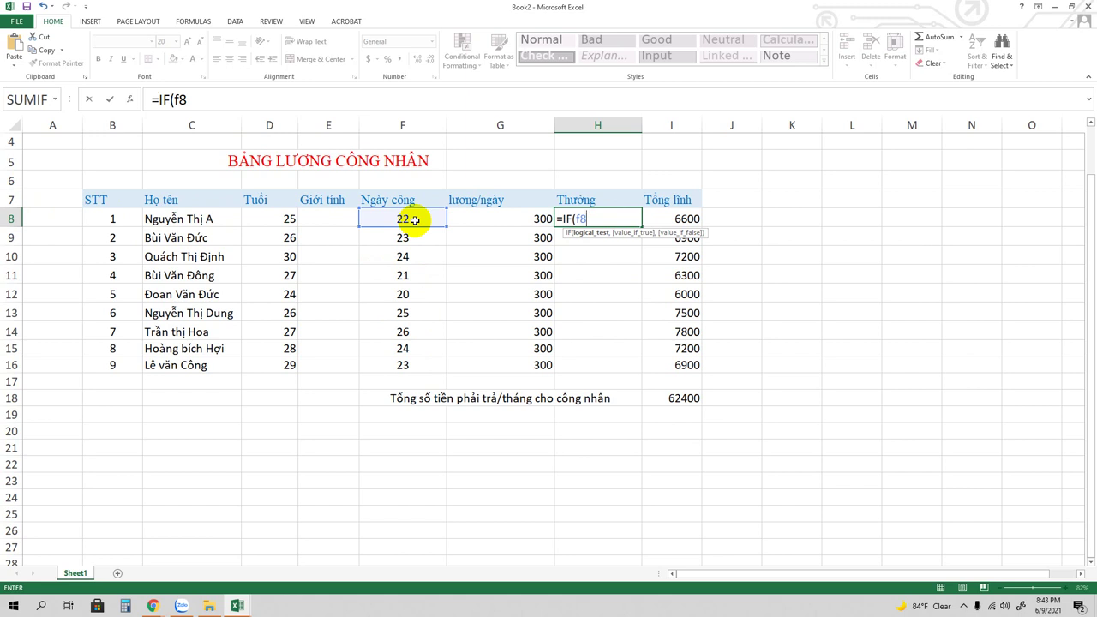
type(">=2")
type("4")
type(",")
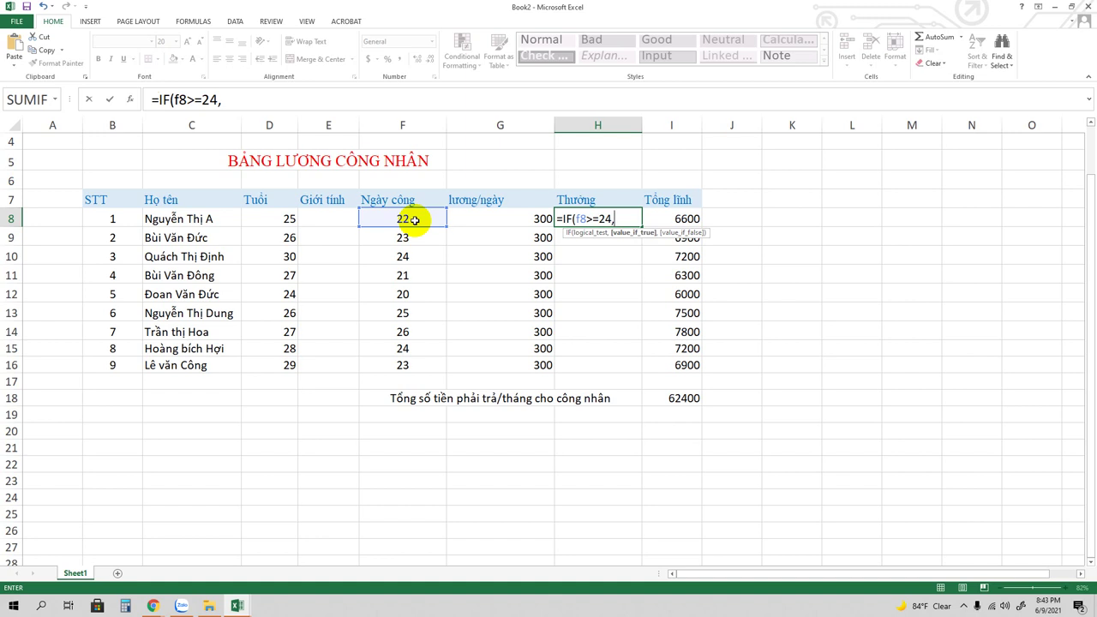
type("50")
type("0,")
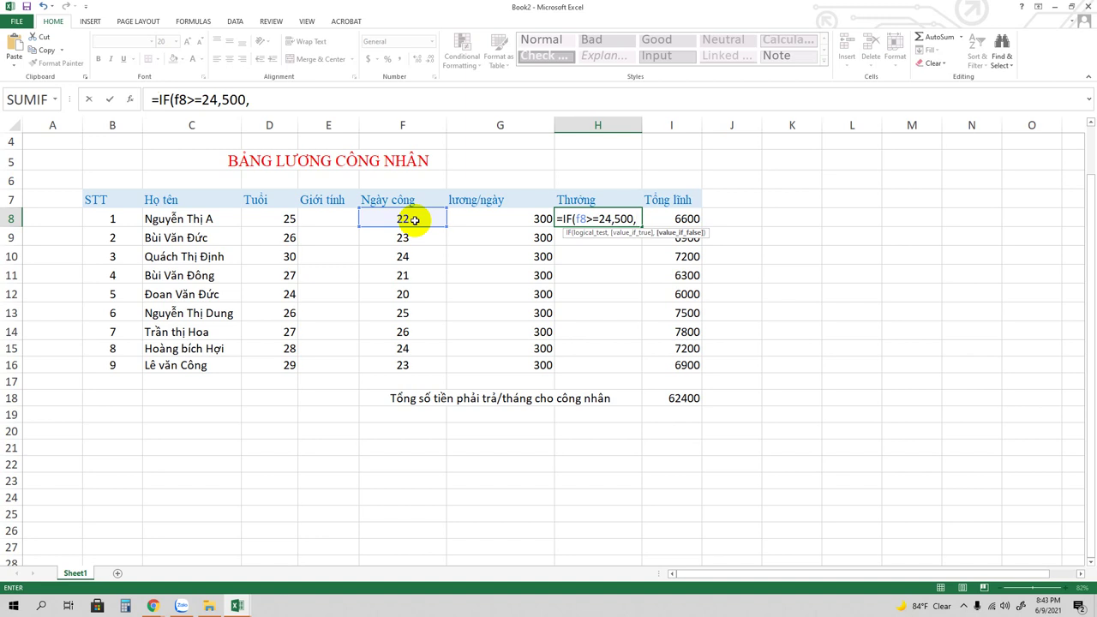
type("i")
type("f(")
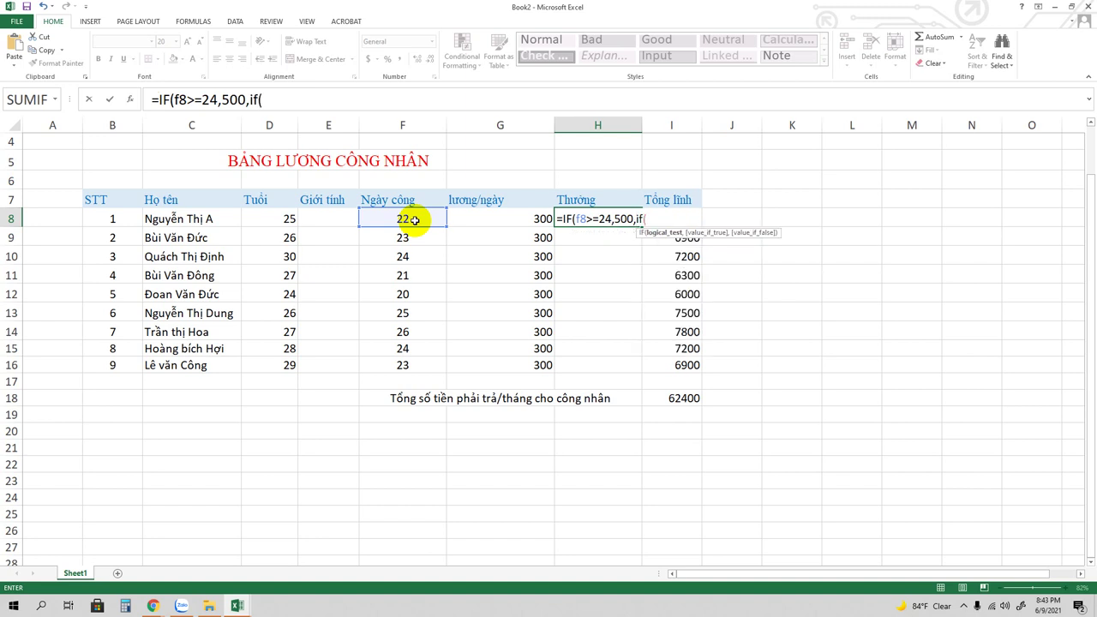
type("f8>=2")
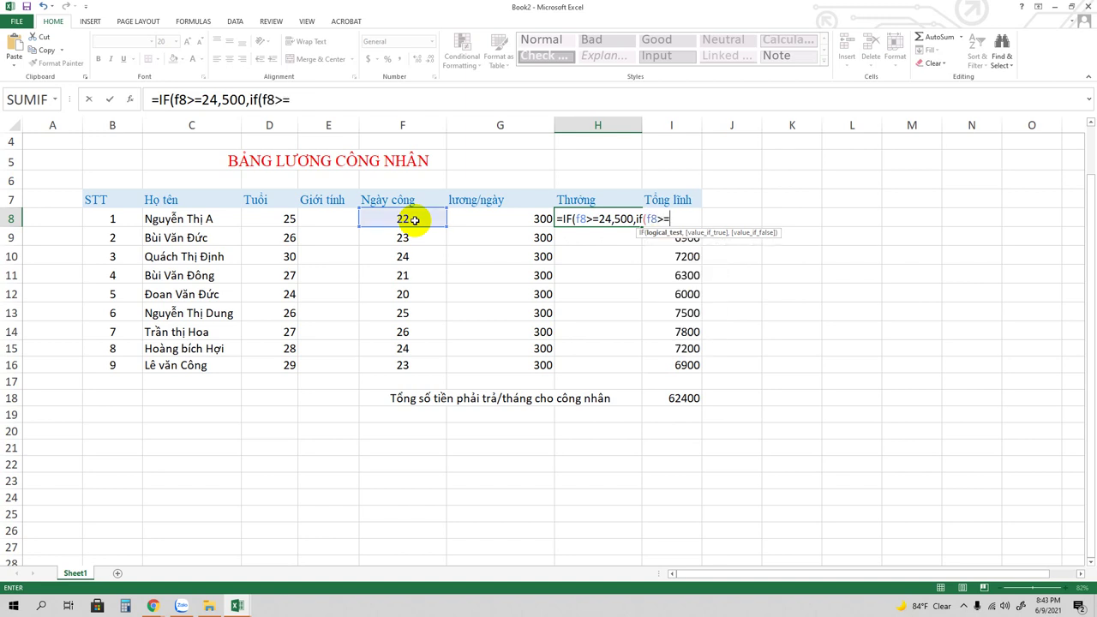
type("3")
type(",30")
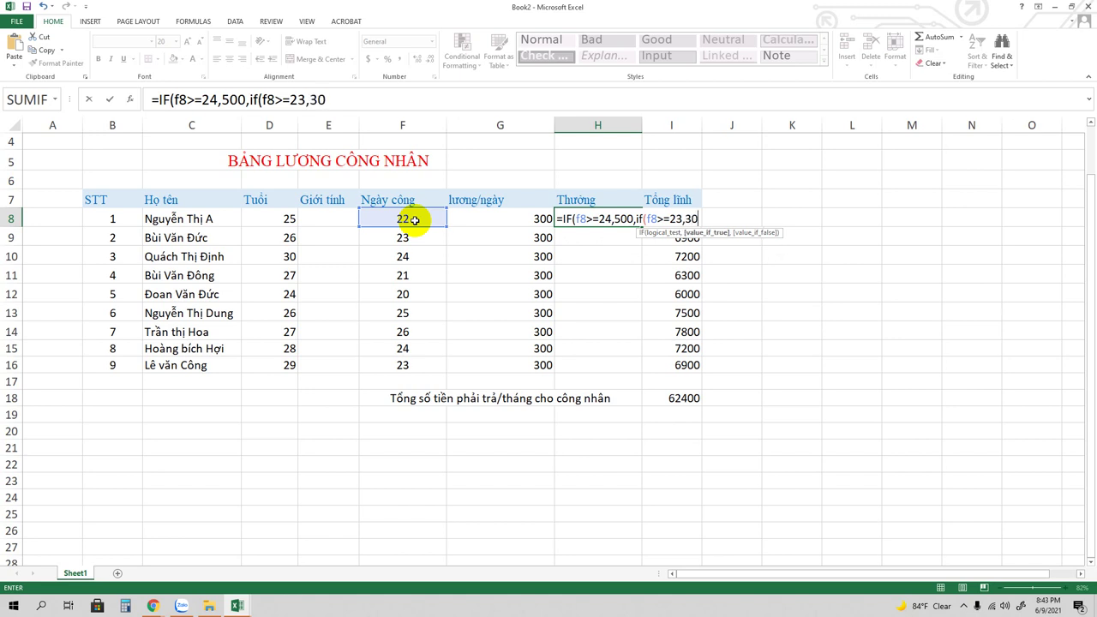
type("0,")
type("0")
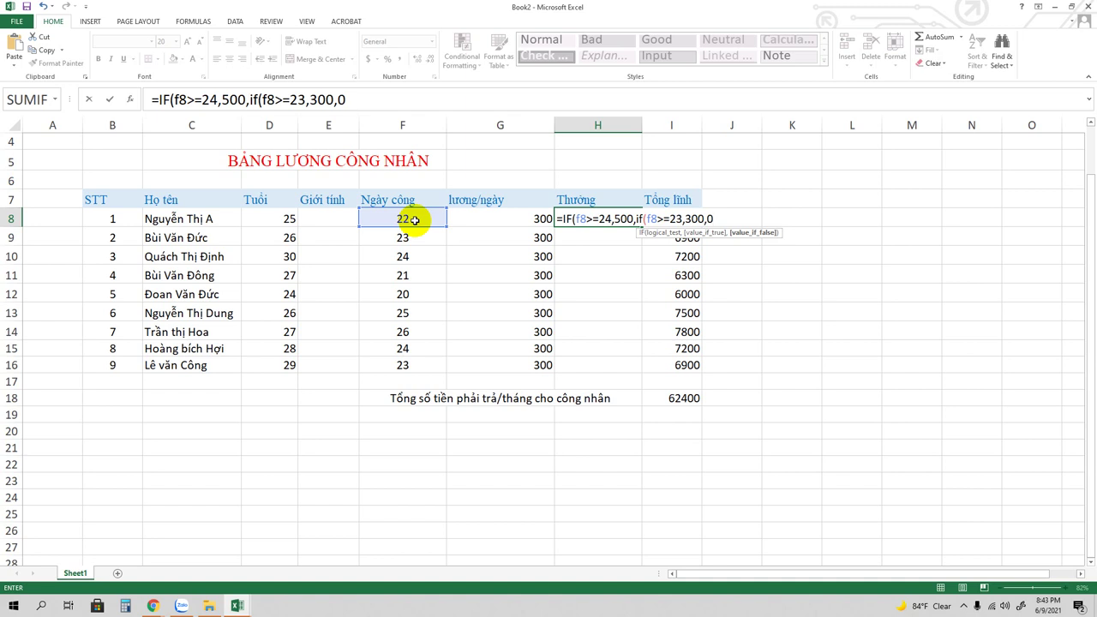
type(")")
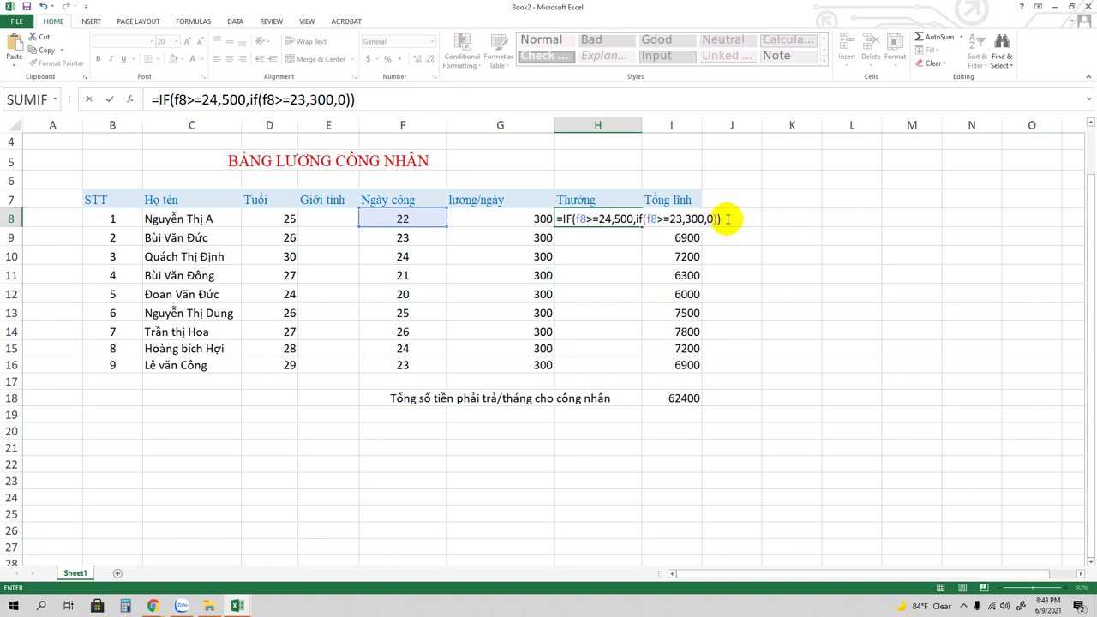
left_click(728, 220)
- Commit the H8 bonus formula and fill it down through H16
key("Return")
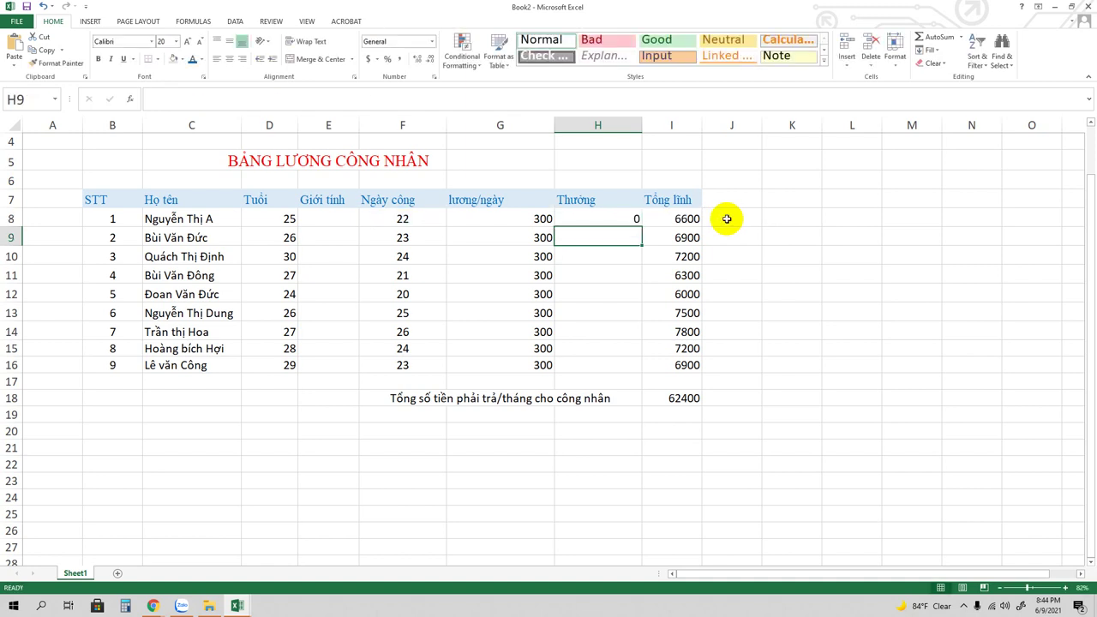
left_click(631, 217)
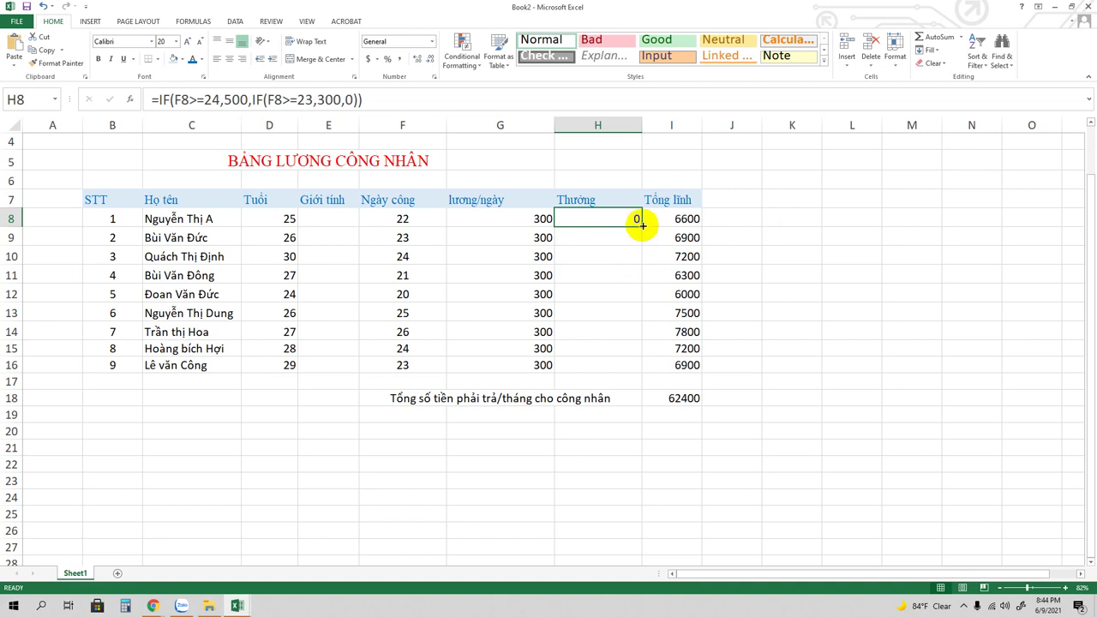
left_click_drag(642, 224, 637, 369)
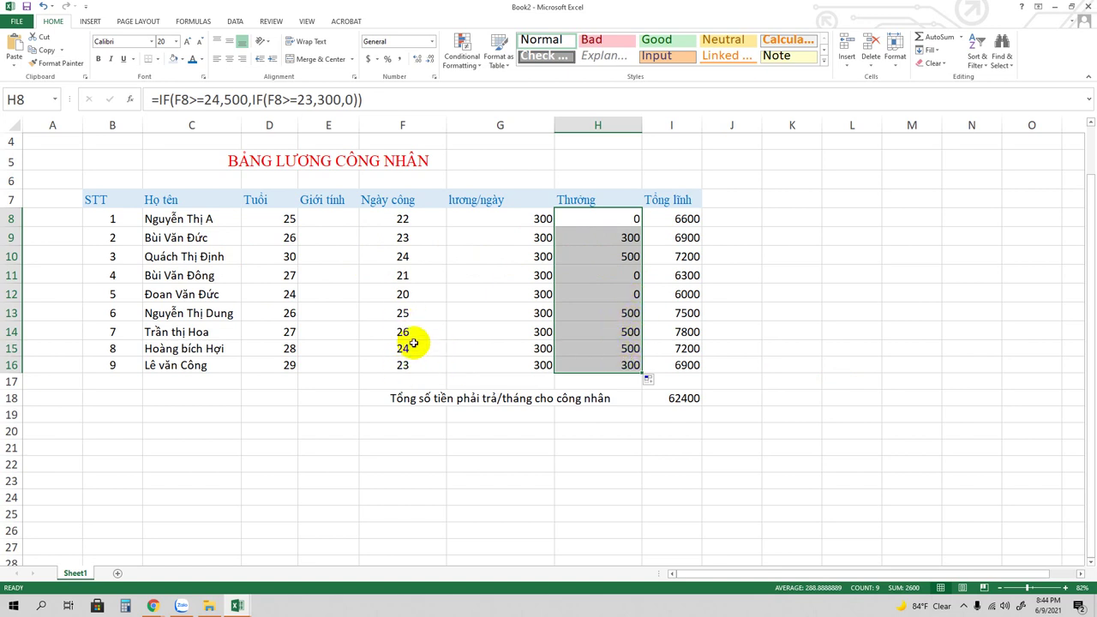
left_click(404, 332)
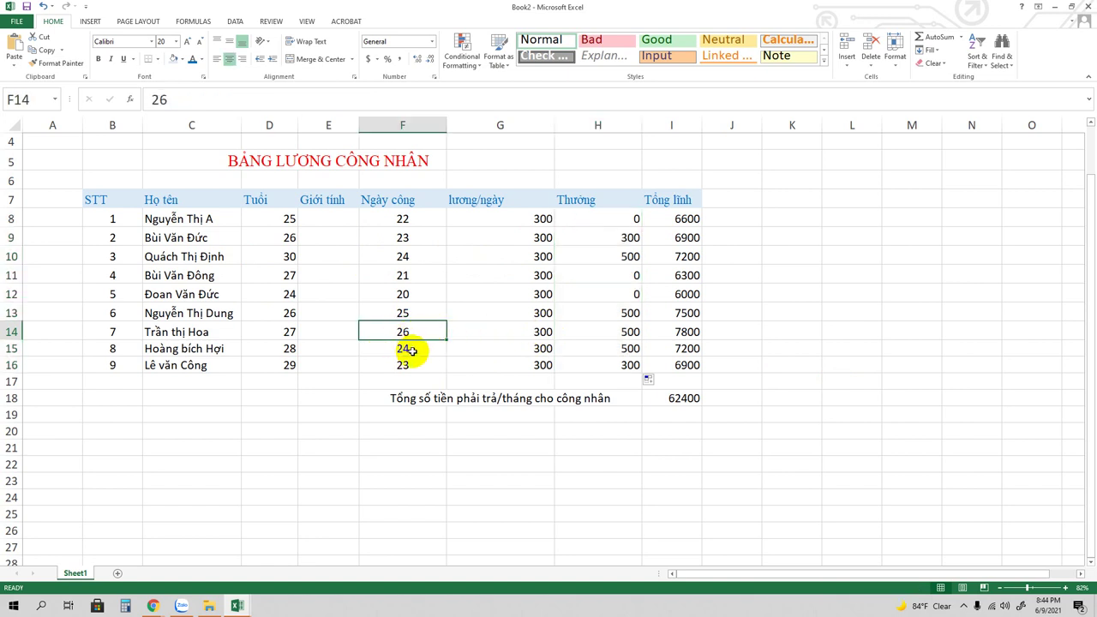
- Change F14's working days to 20, dropping that bonus to 0 and the total to 60600
type("2")
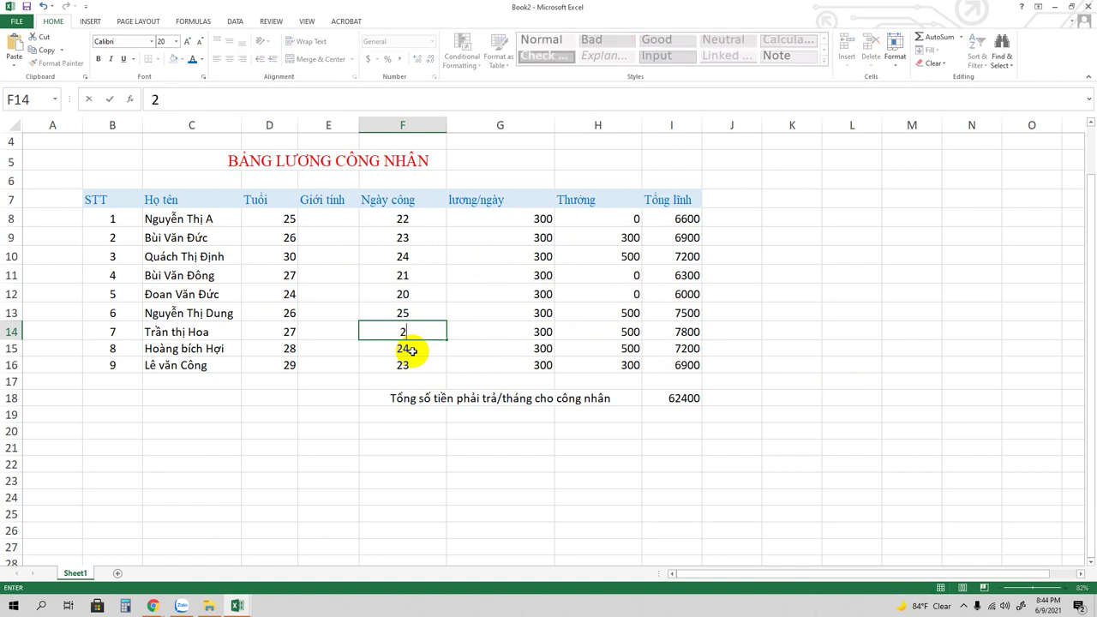
type("0")
key("Return")
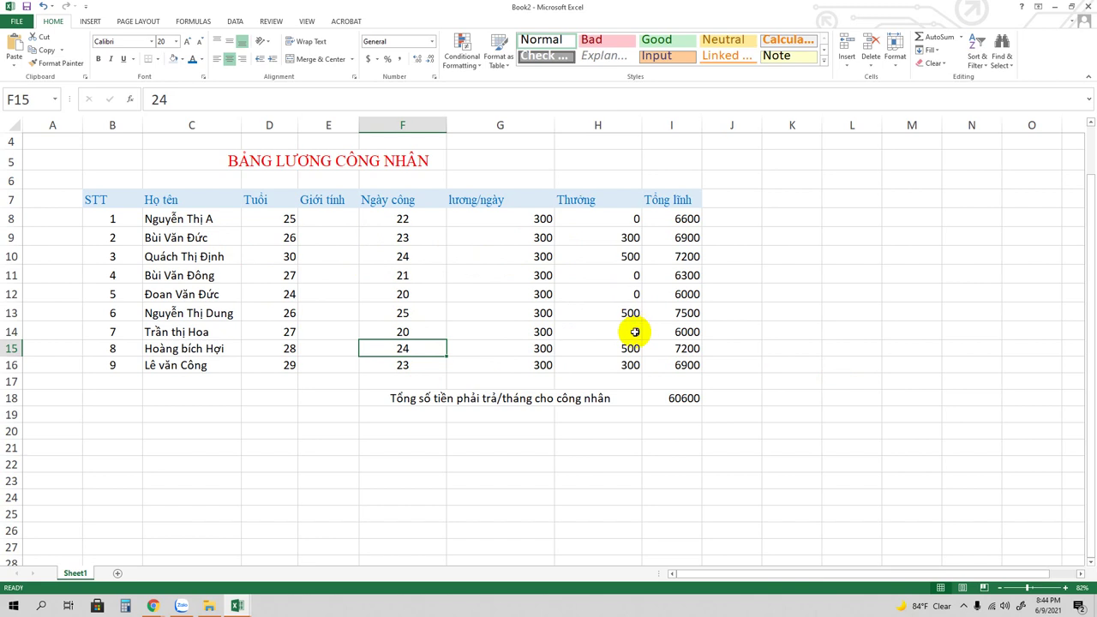
left_click(403, 331)
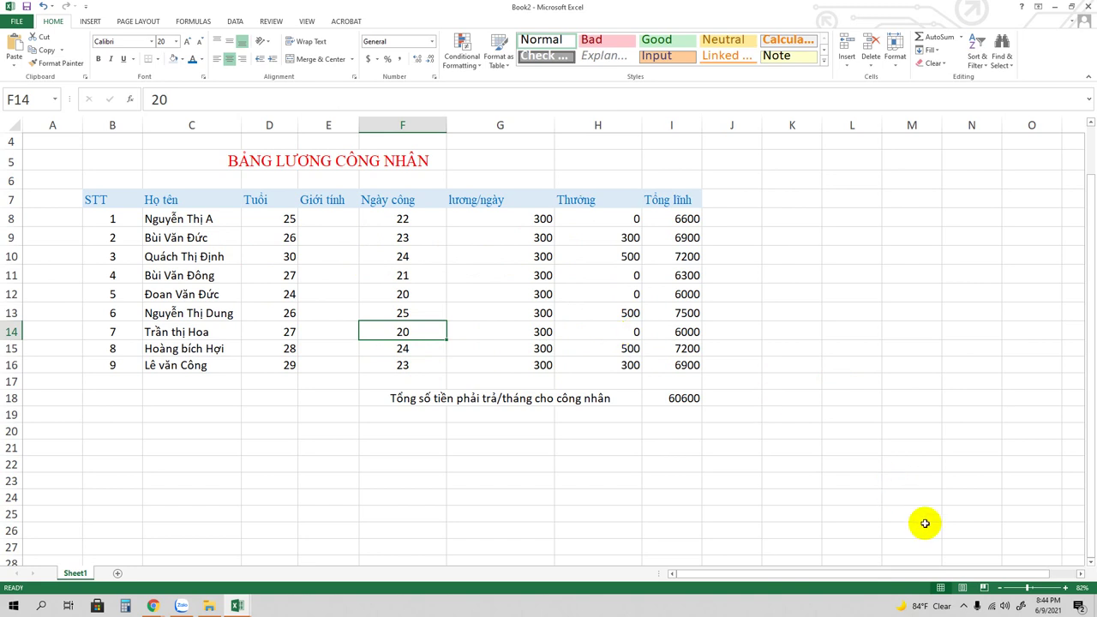
left_click(1031, 589)
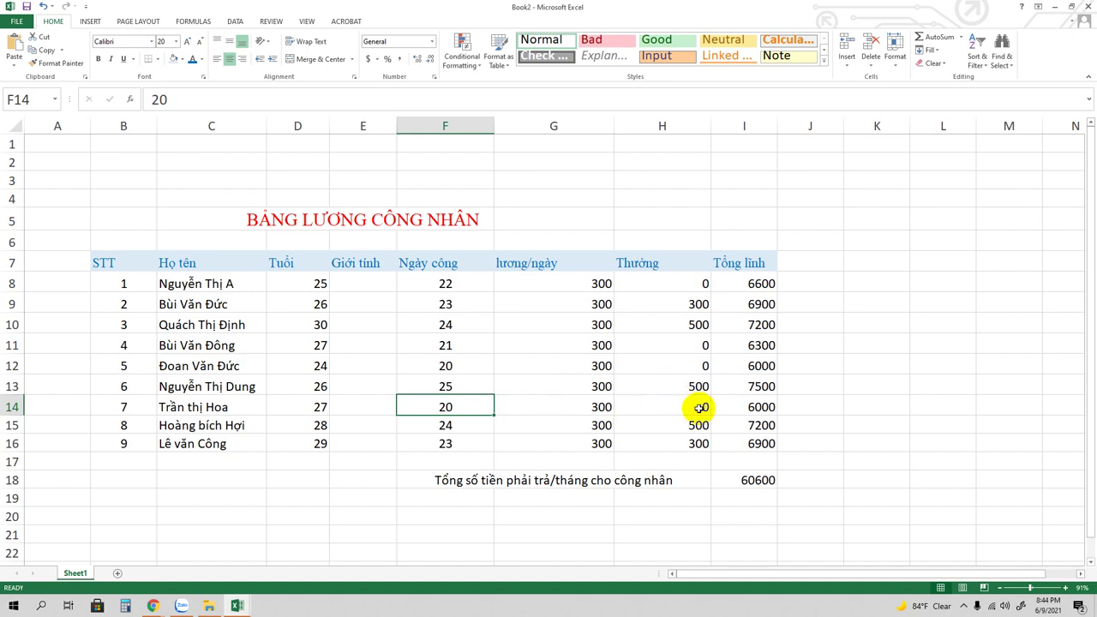
left_click(699, 408)
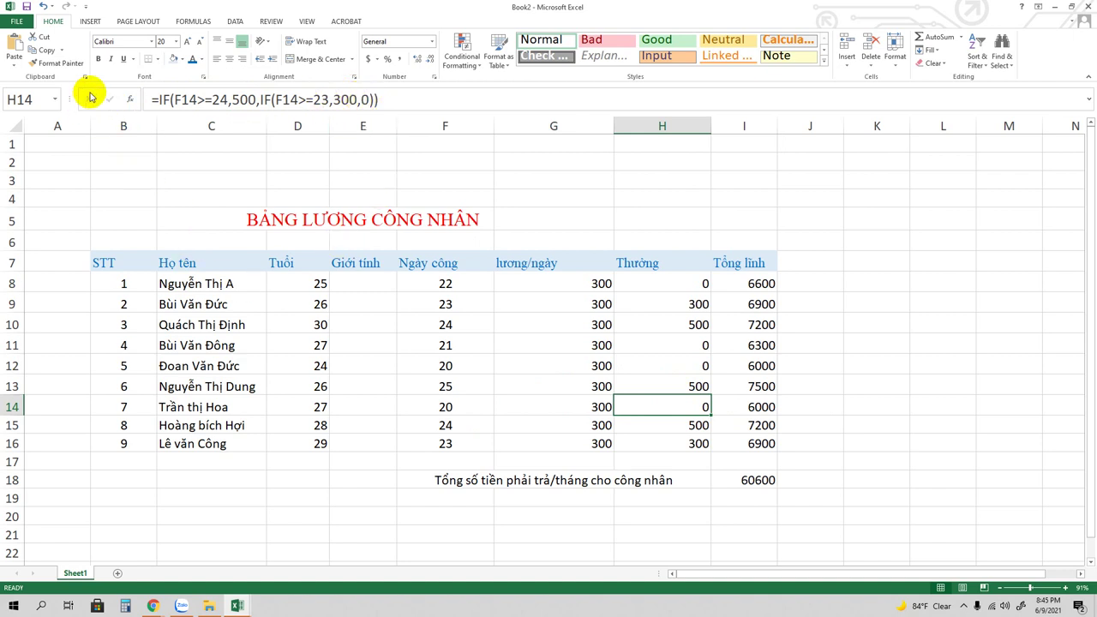
left_click(165, 99)
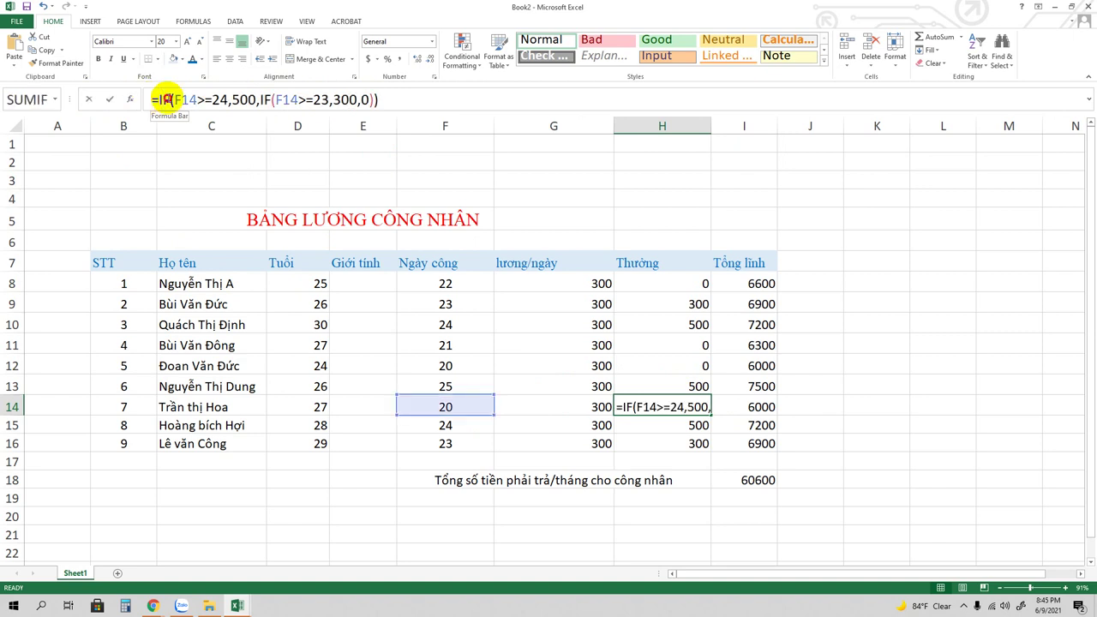
left_click_drag(165, 99, 400, 96)
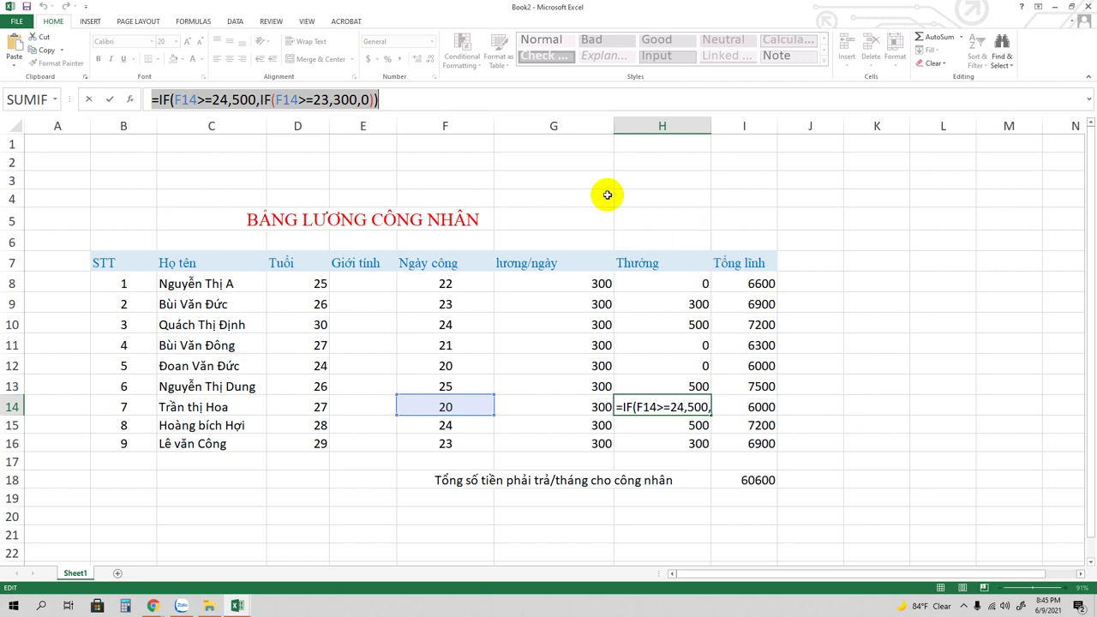
left_click(754, 285)
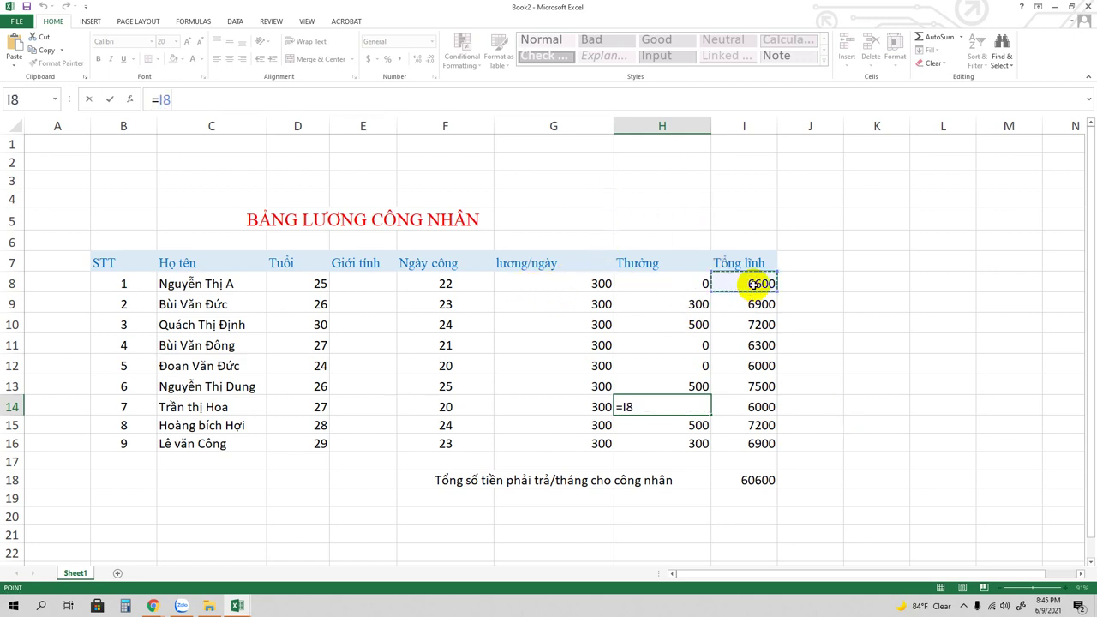
left_click(699, 304)
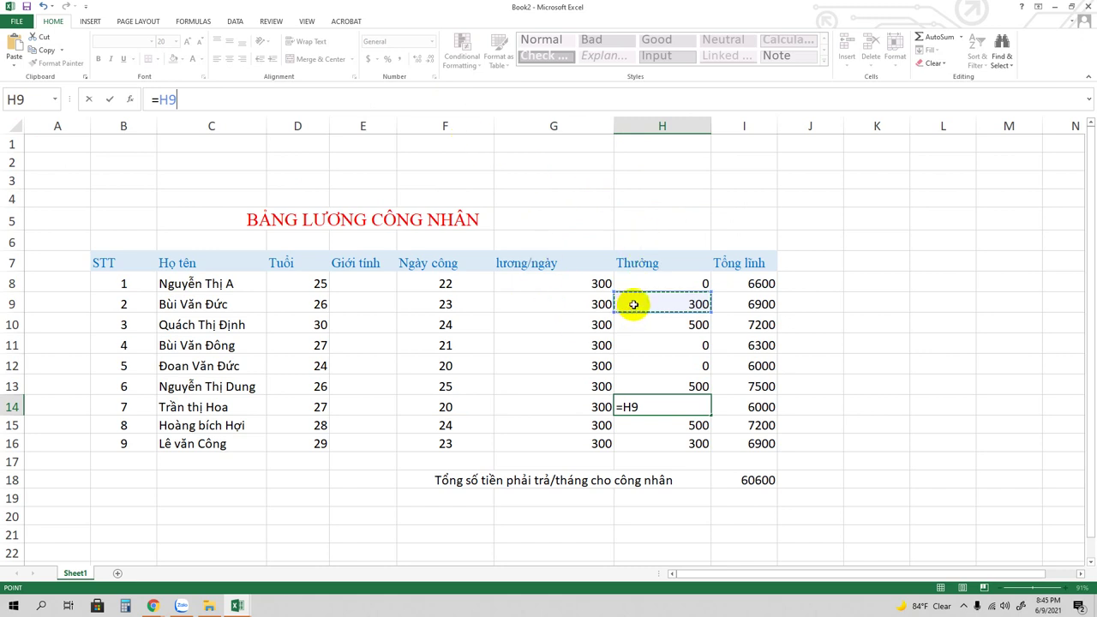
key("F2")
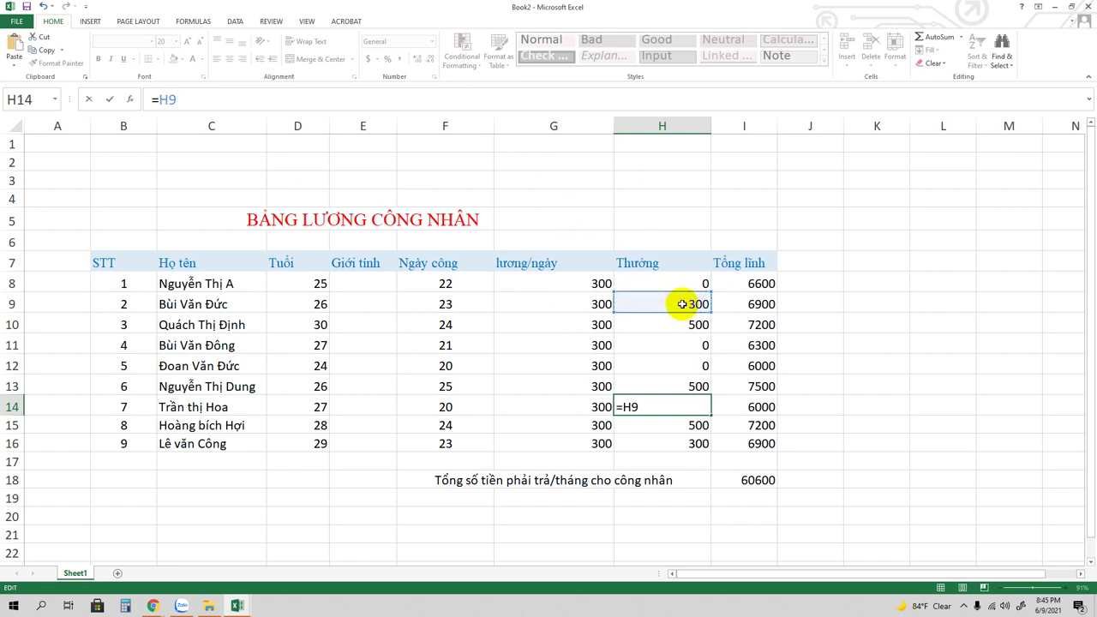
left_click(700, 324)
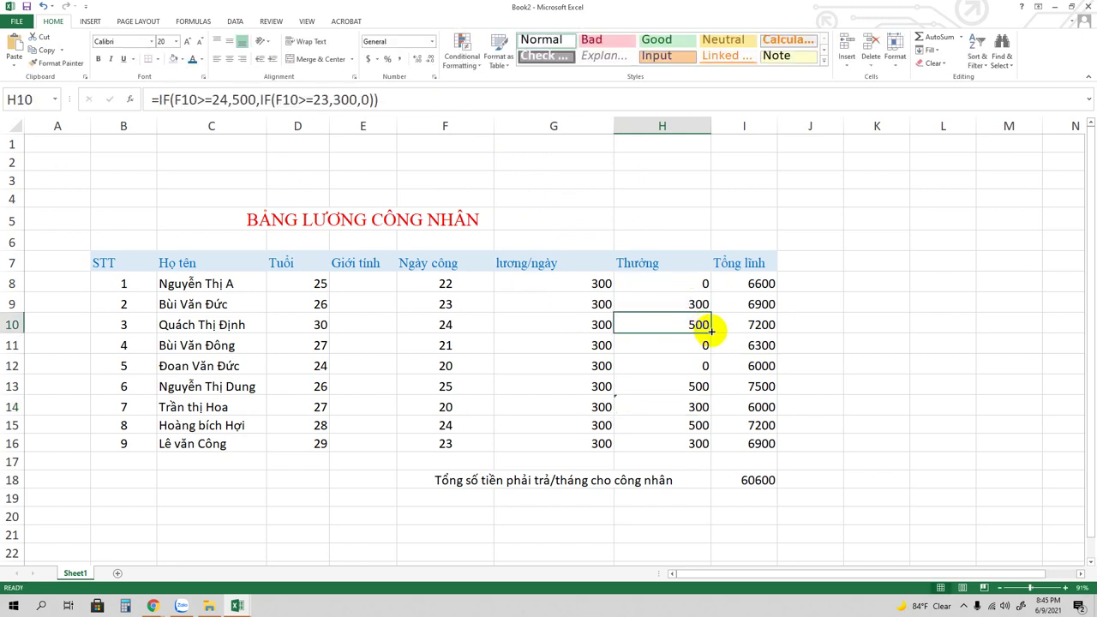
left_click_drag(711, 331, 712, 276)
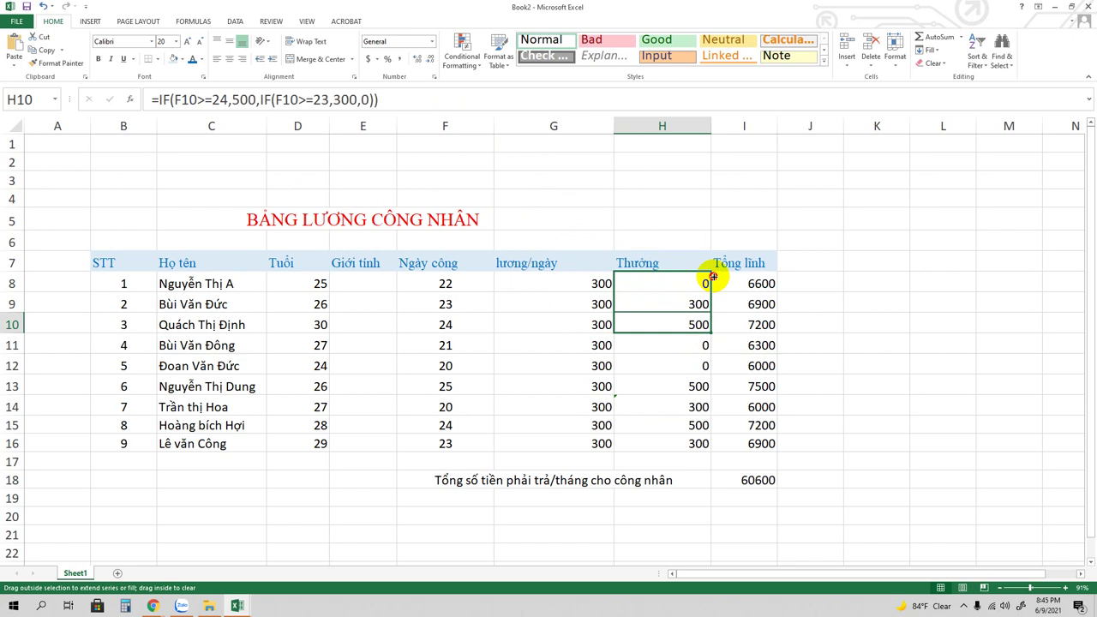
left_click_drag(711, 334, 712, 445)
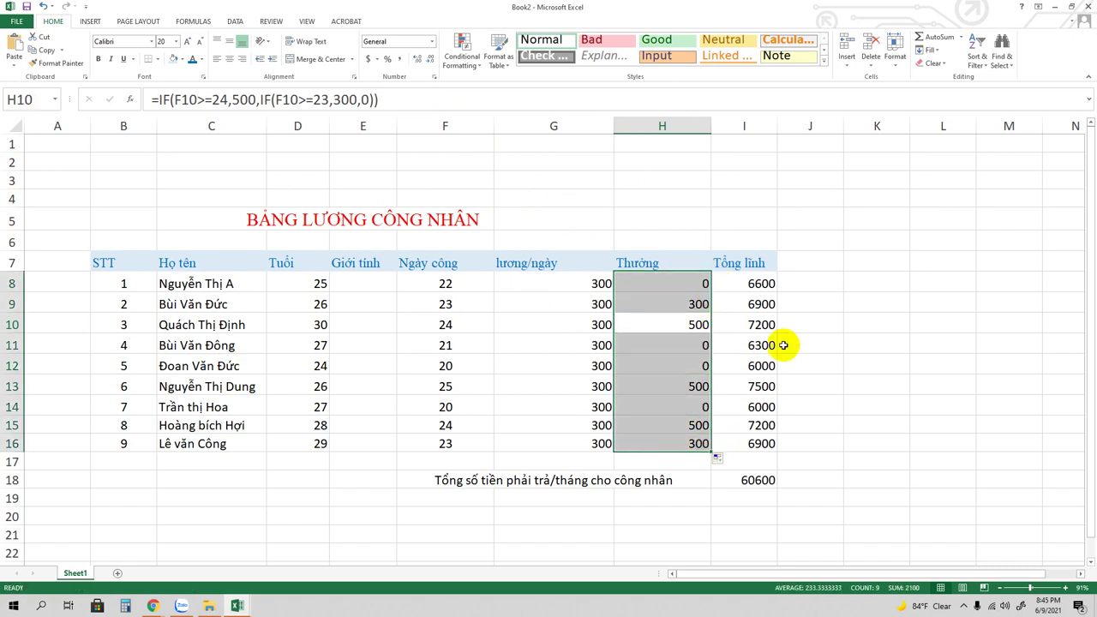
left_click(690, 305)
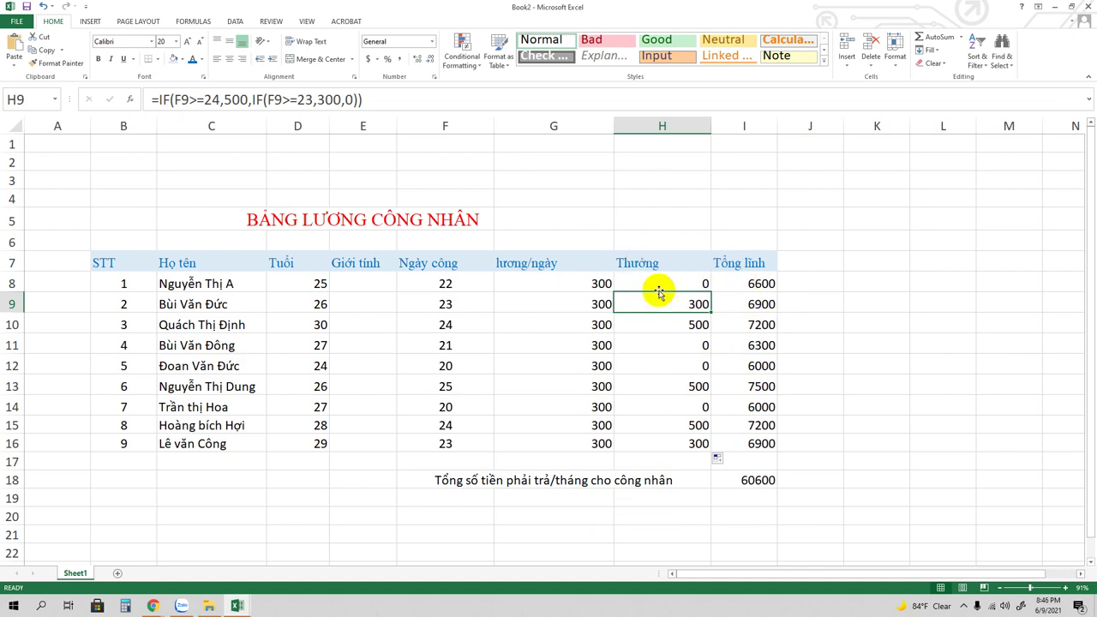
- Change I8 to =F8*G8+H8 and fill it down to I16, making the total 62700
left_click(759, 283)
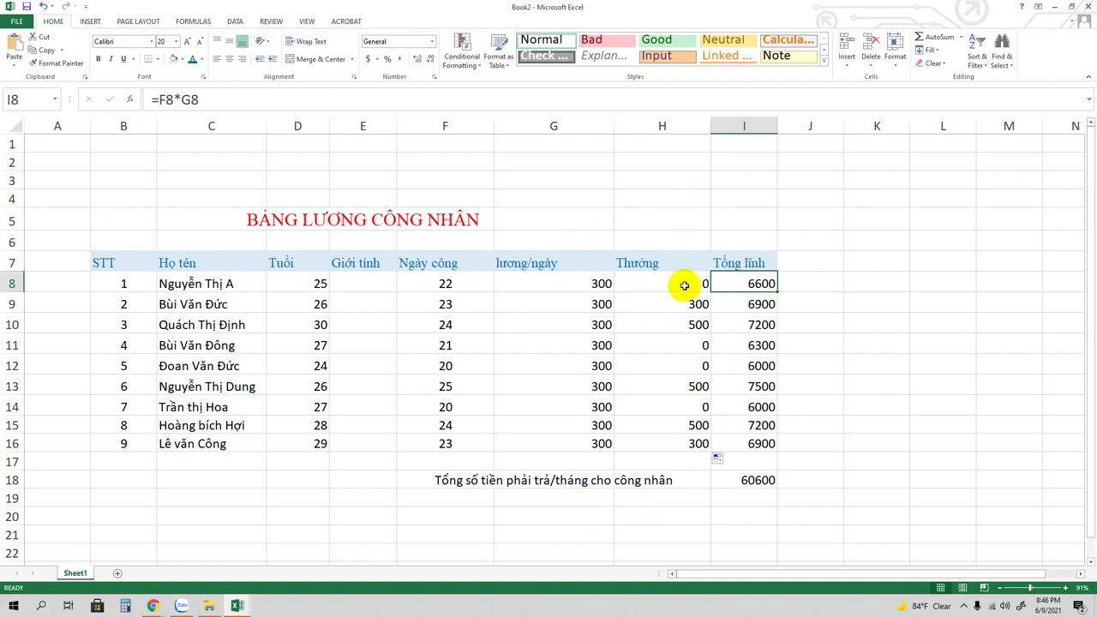
left_click(246, 101)
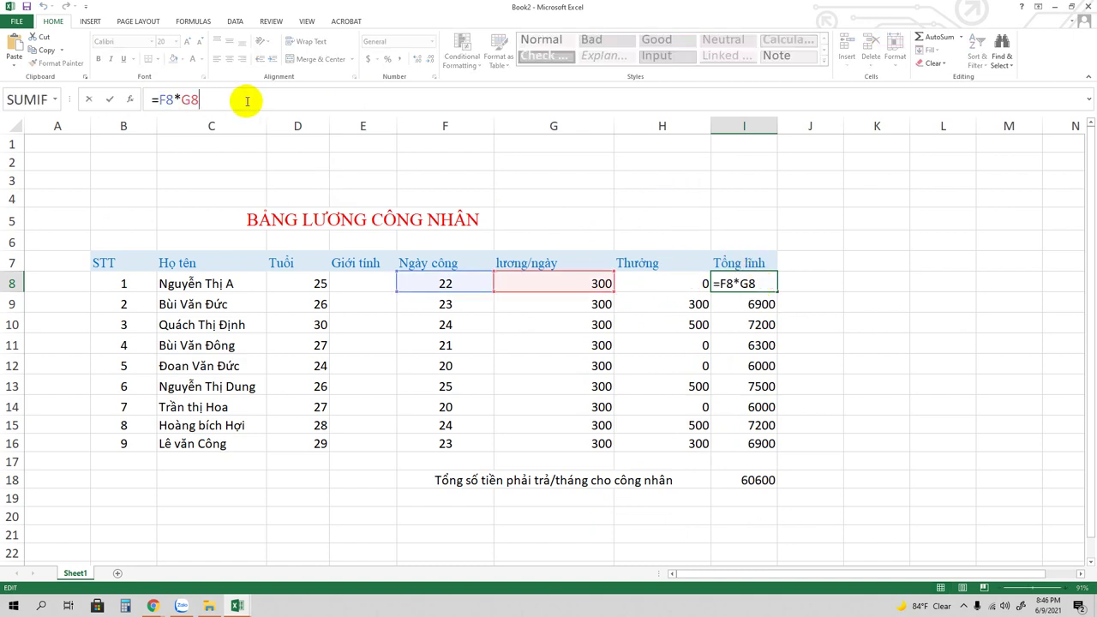
type("+")
type("h8")
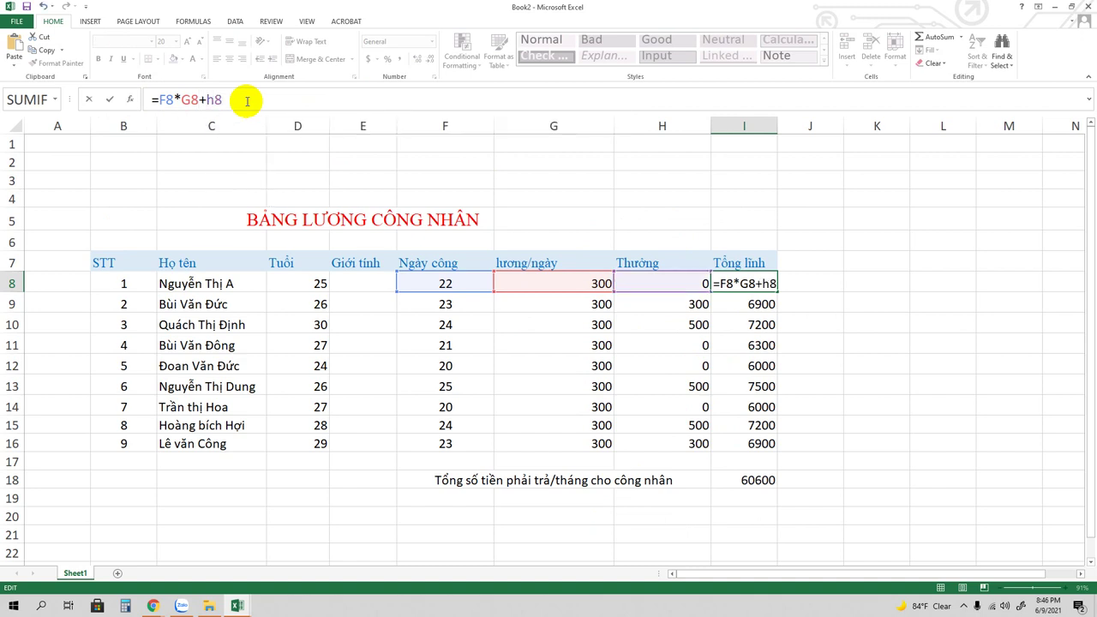
key("Return")
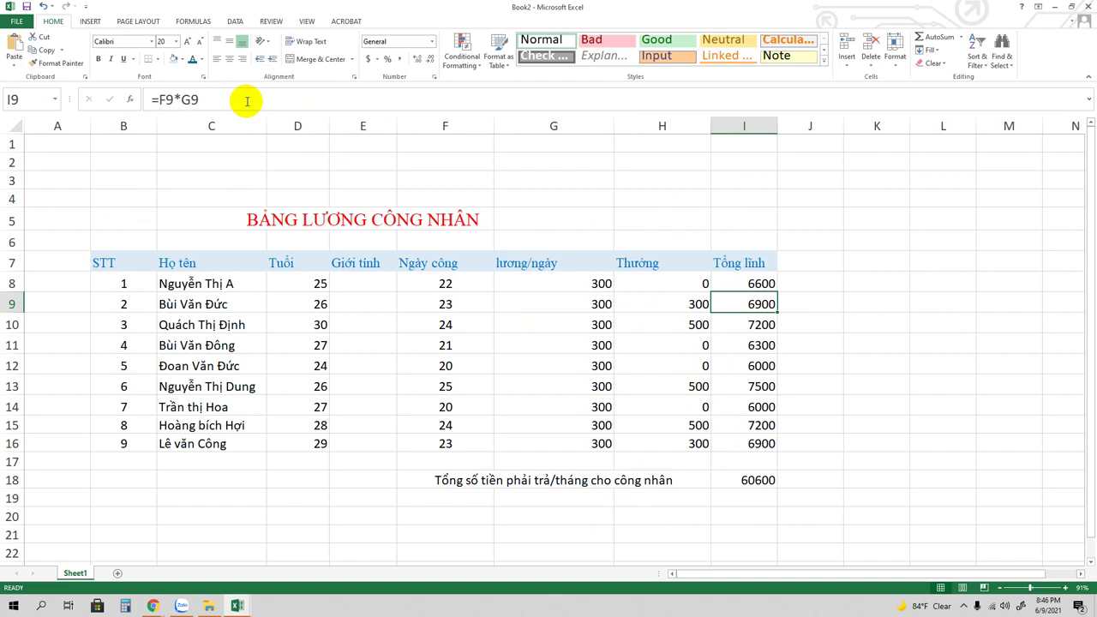
left_click(760, 288)
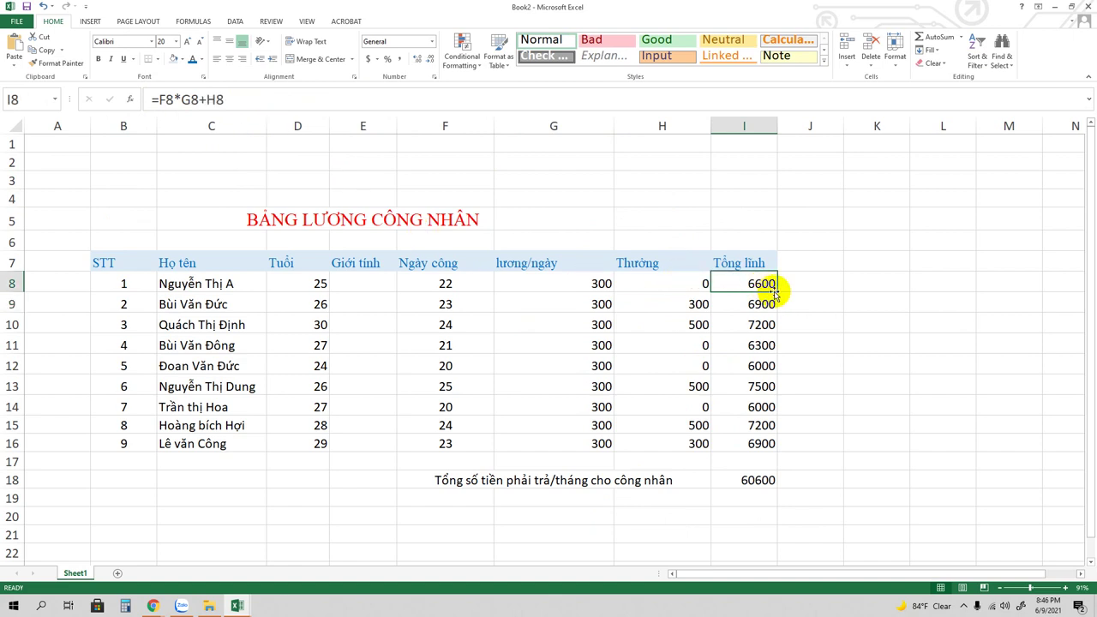
left_click_drag(776, 293, 768, 443)
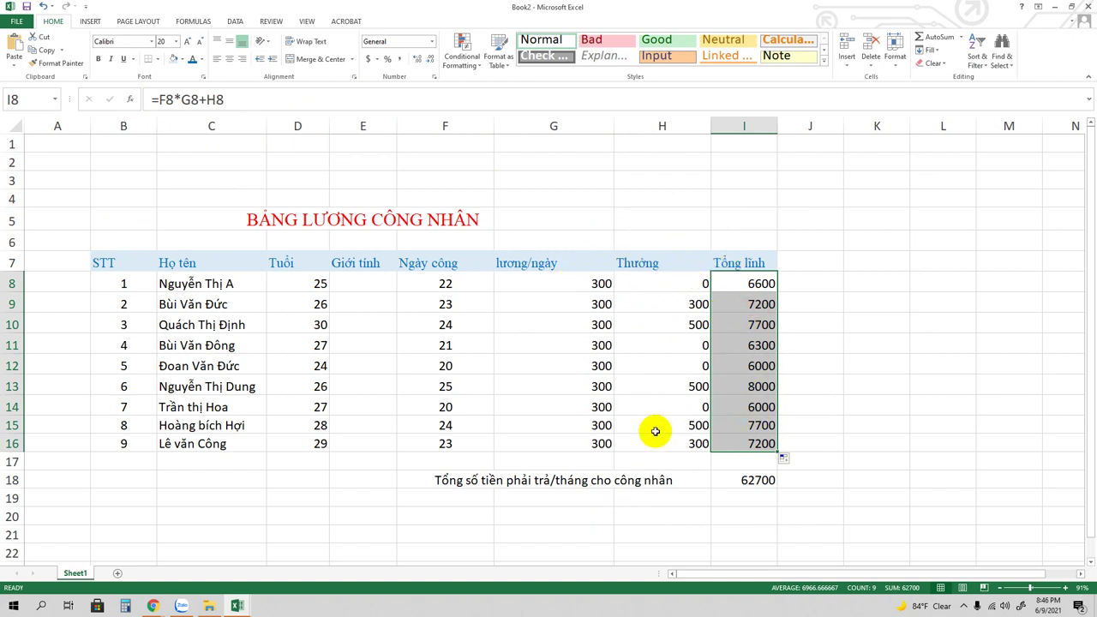
scroll(560, 367, "down", 1)
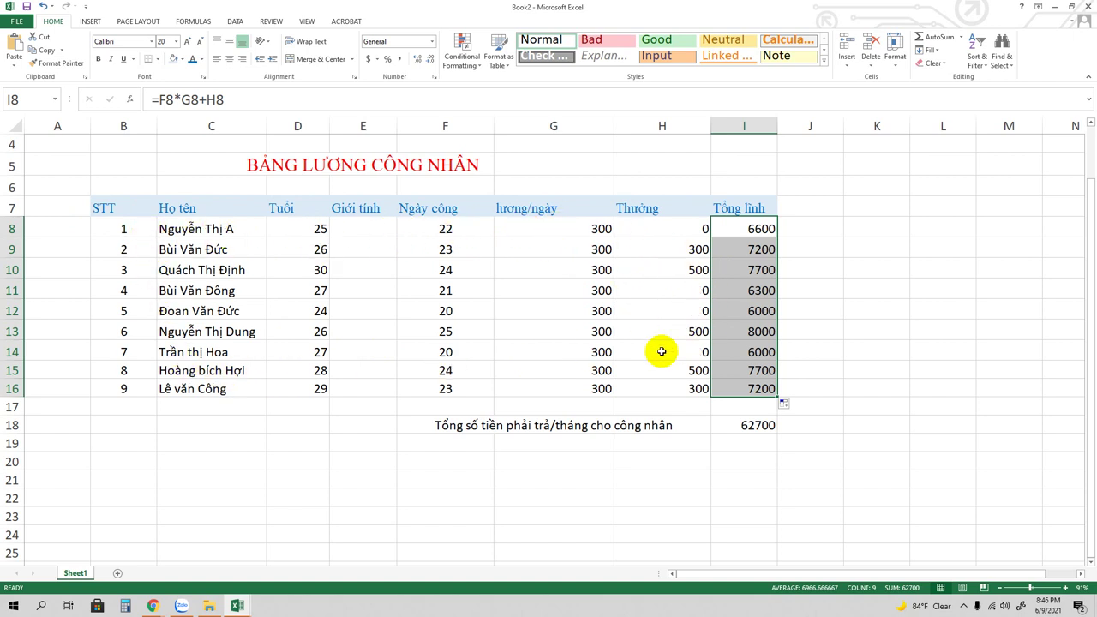
- Inspect the SUM formula in the monthly total cell I18
left_click(760, 228)
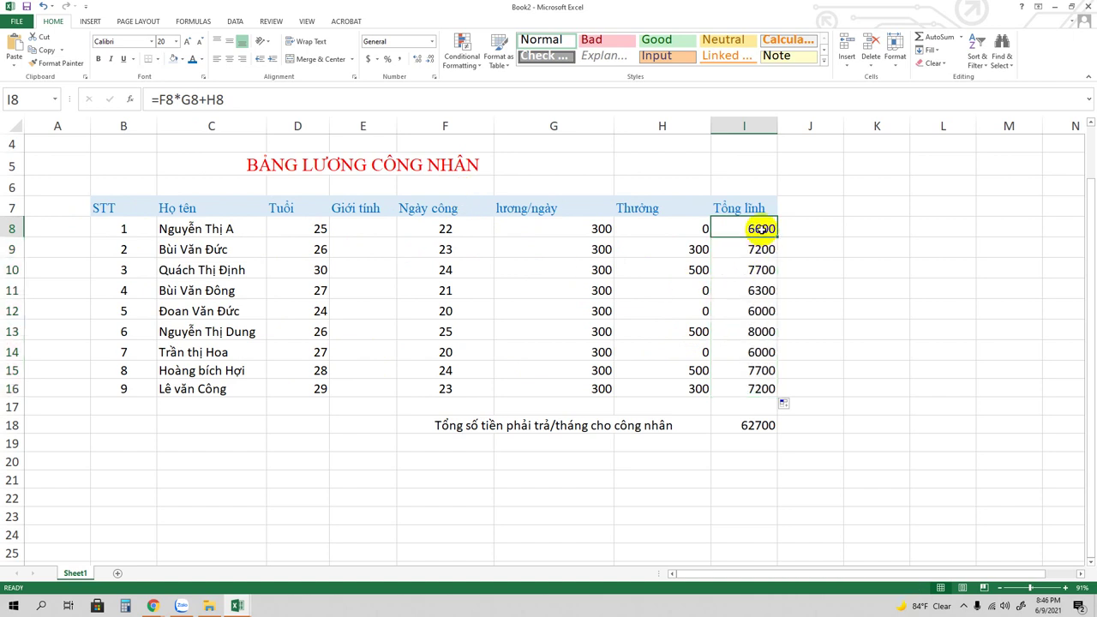
left_click(759, 425)
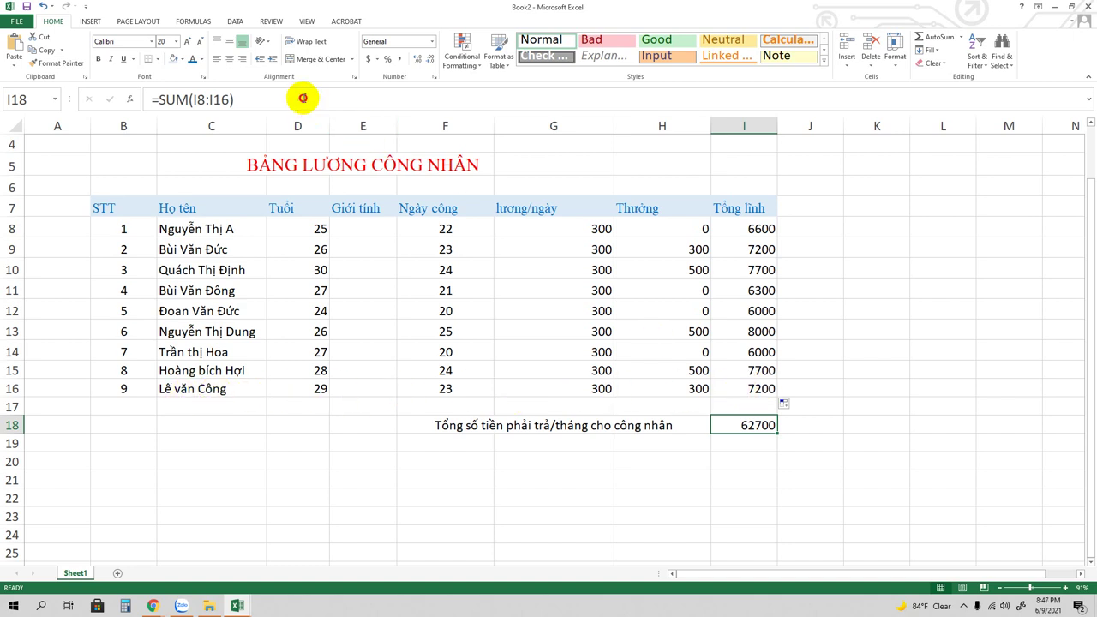
left_click(302, 98)
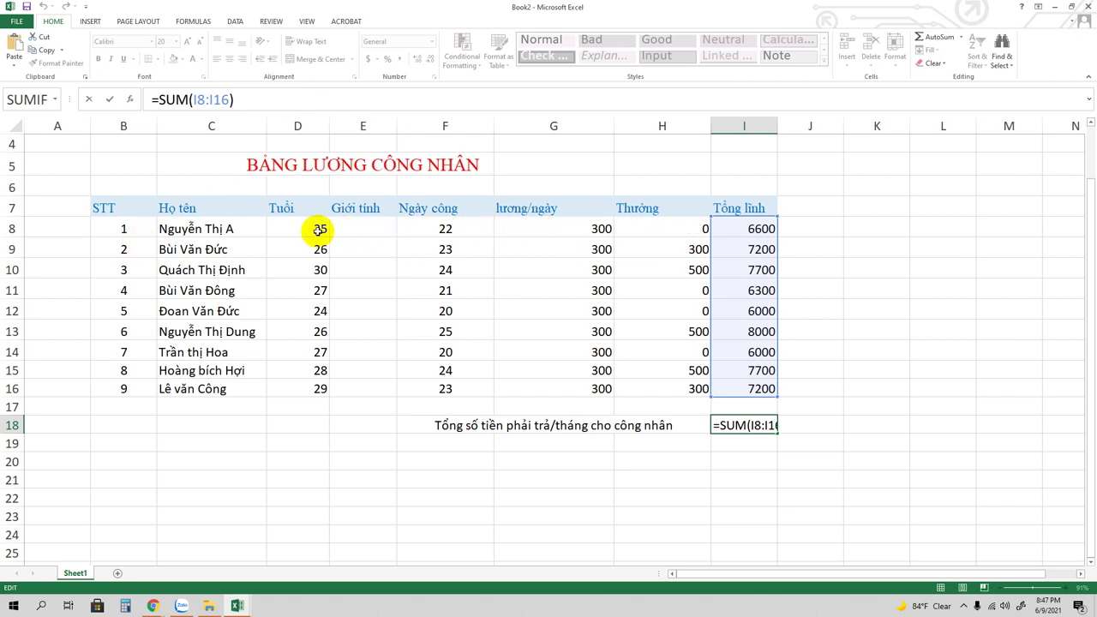
- Center the numbers in D8:I17, from Tuổi through Tổng lĩnh
mouse_move(286, 224)
left_mouse_down()
mouse_move(527, 254)
mouse_move(705, 340)
mouse_move(737, 404)
left_mouse_up()
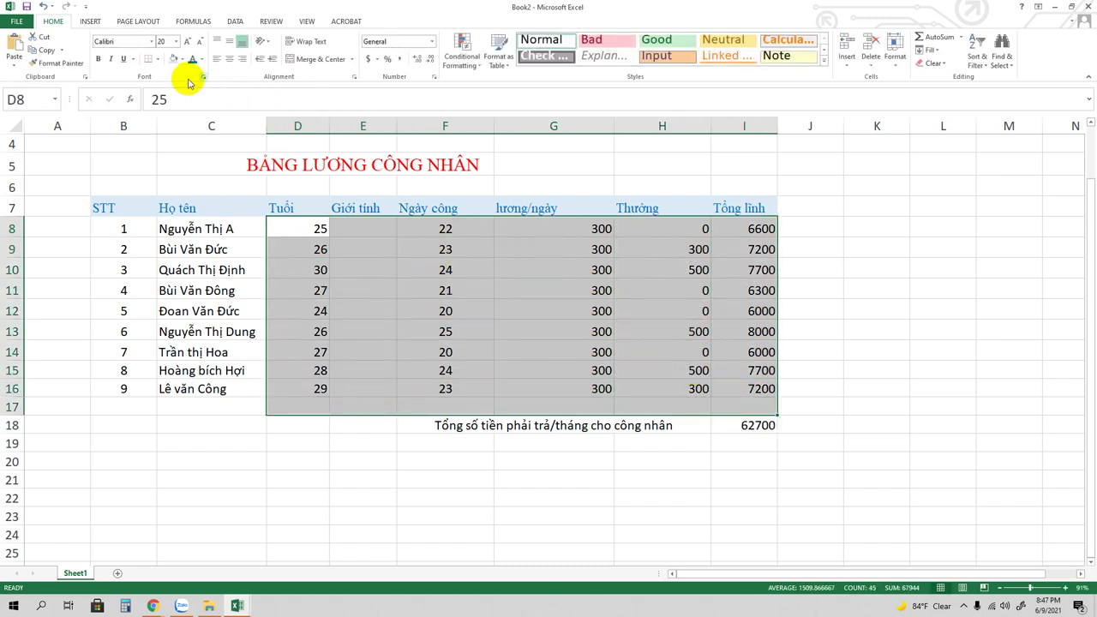
left_click(229, 62)
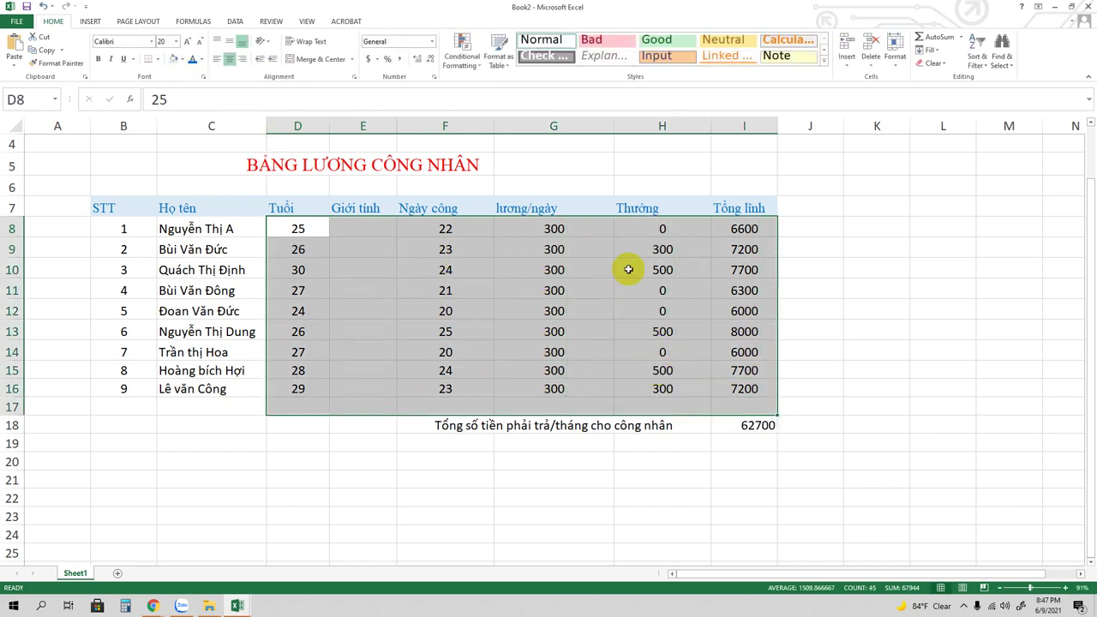
left_click(637, 233)
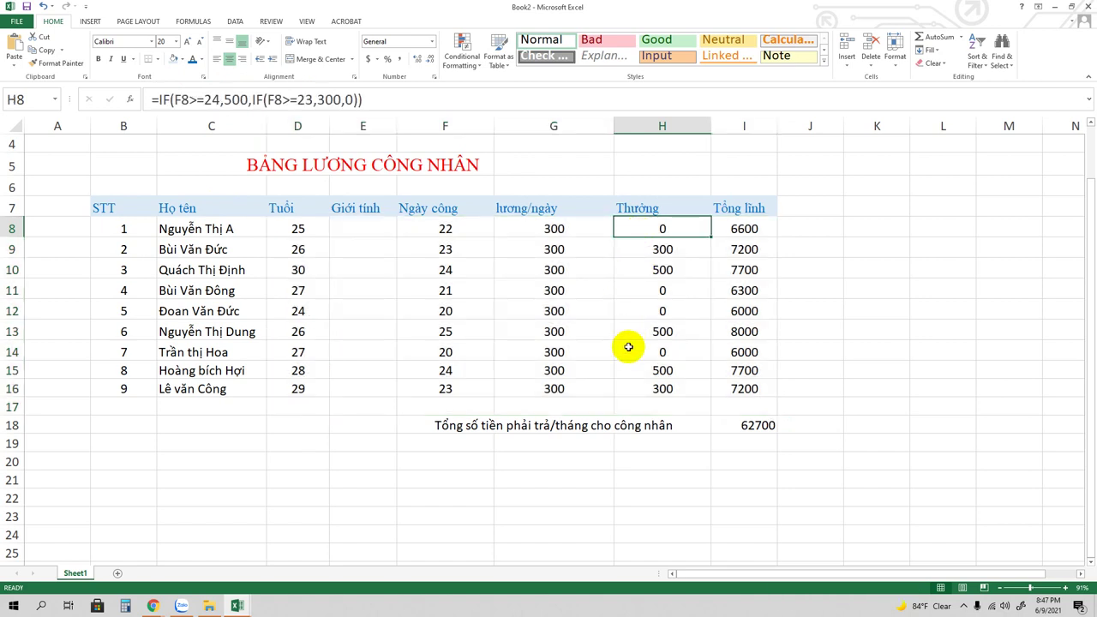
- Enter F, M, F, M as Giới tính for the first four workers in E8:E11
left_click(362, 227)
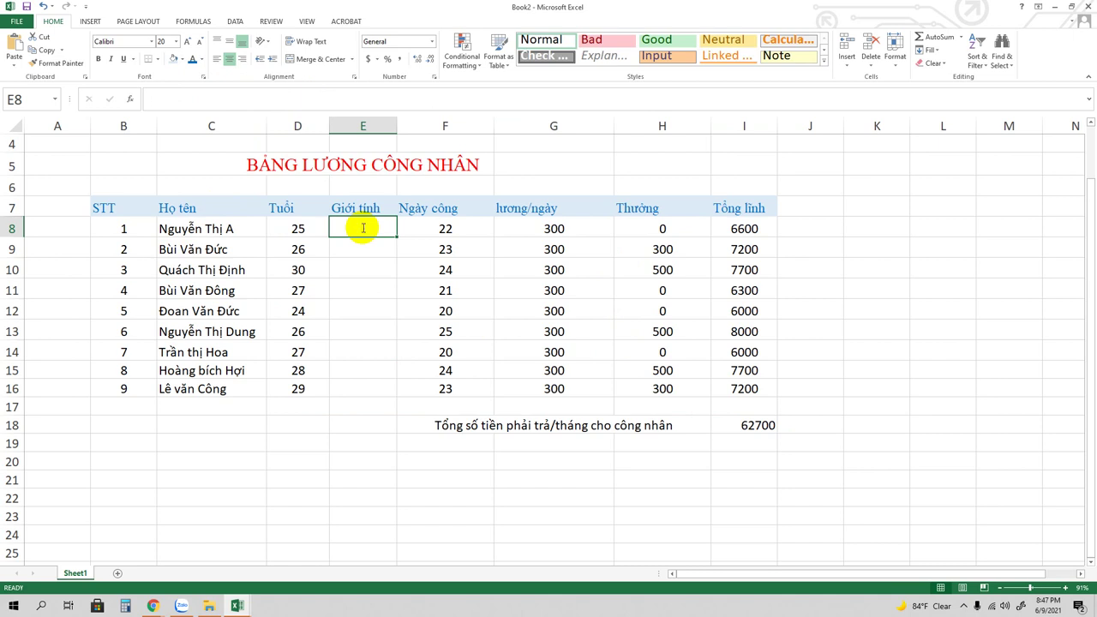
type("F")
key("Return")
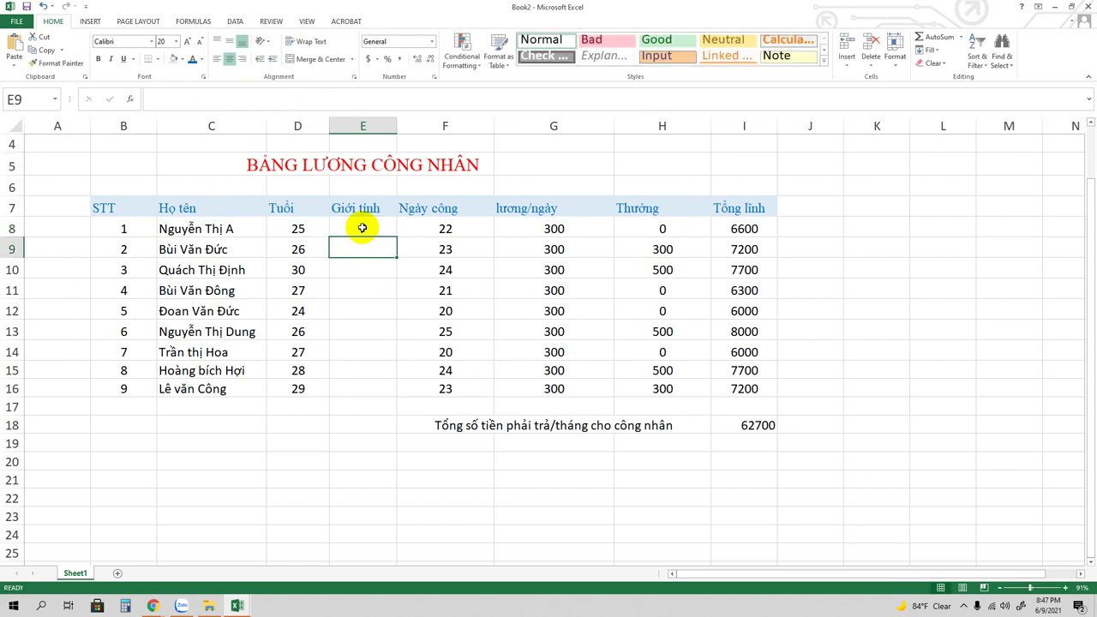
type("M")
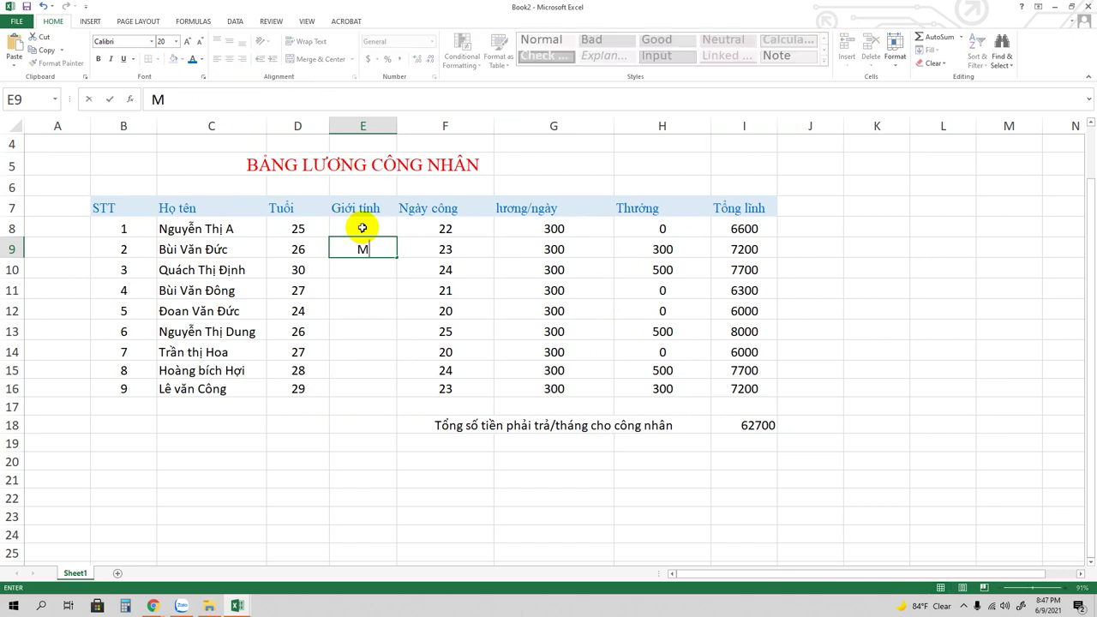
key("Return")
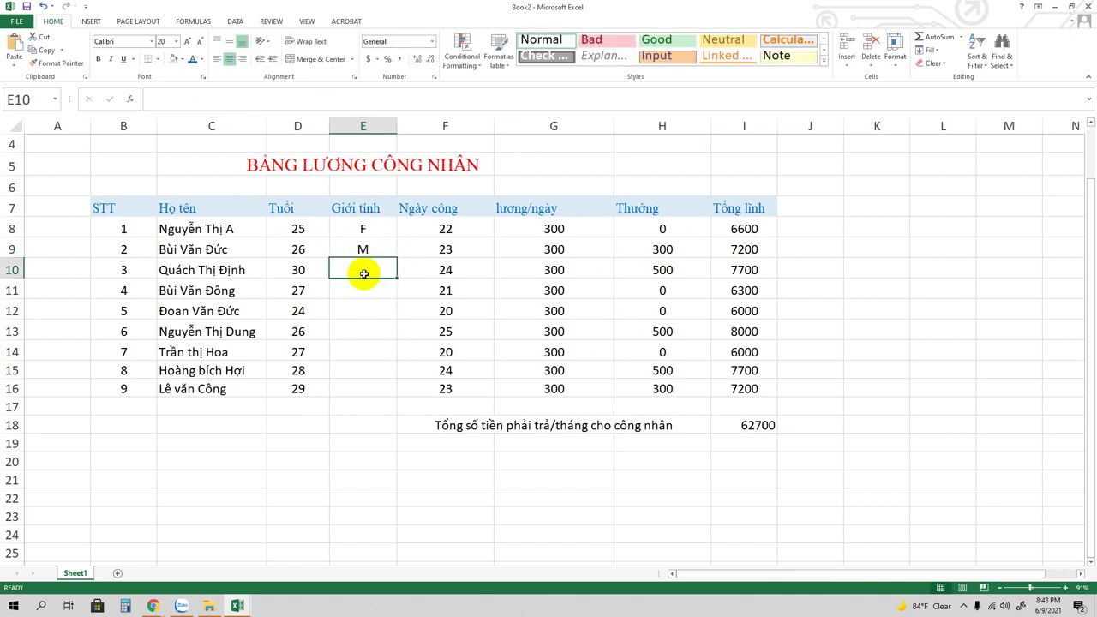
type("F")
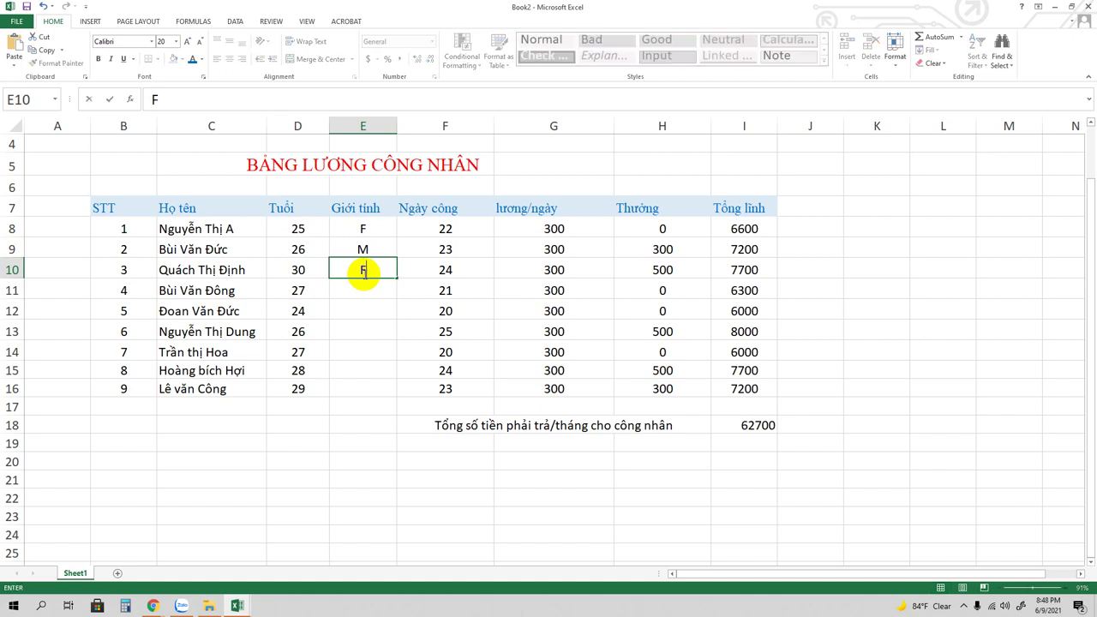
key("Return")
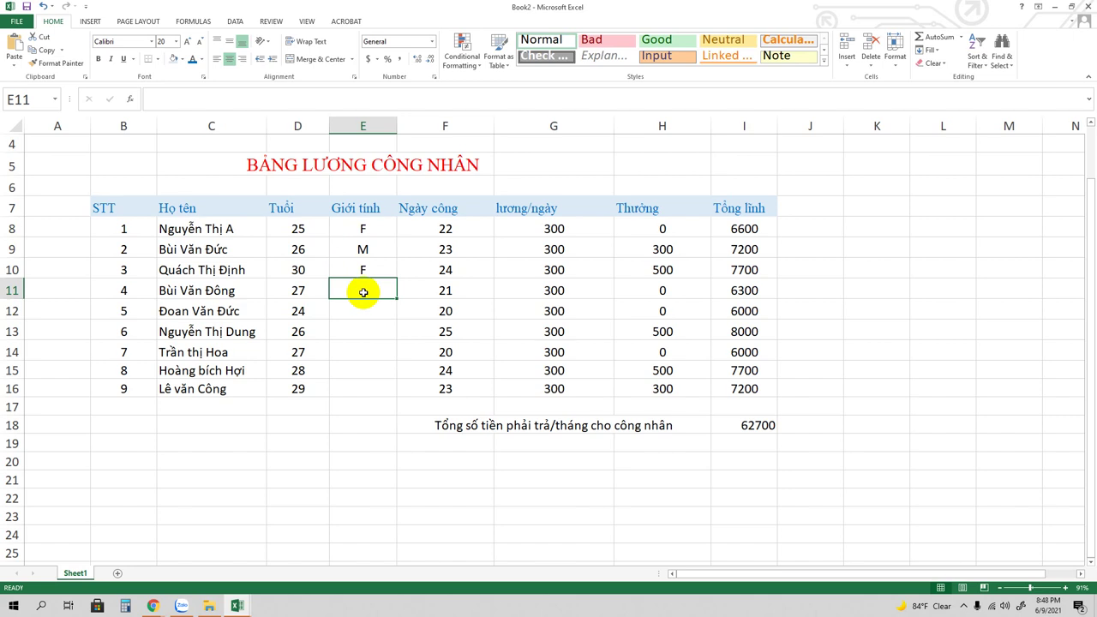
type("M")
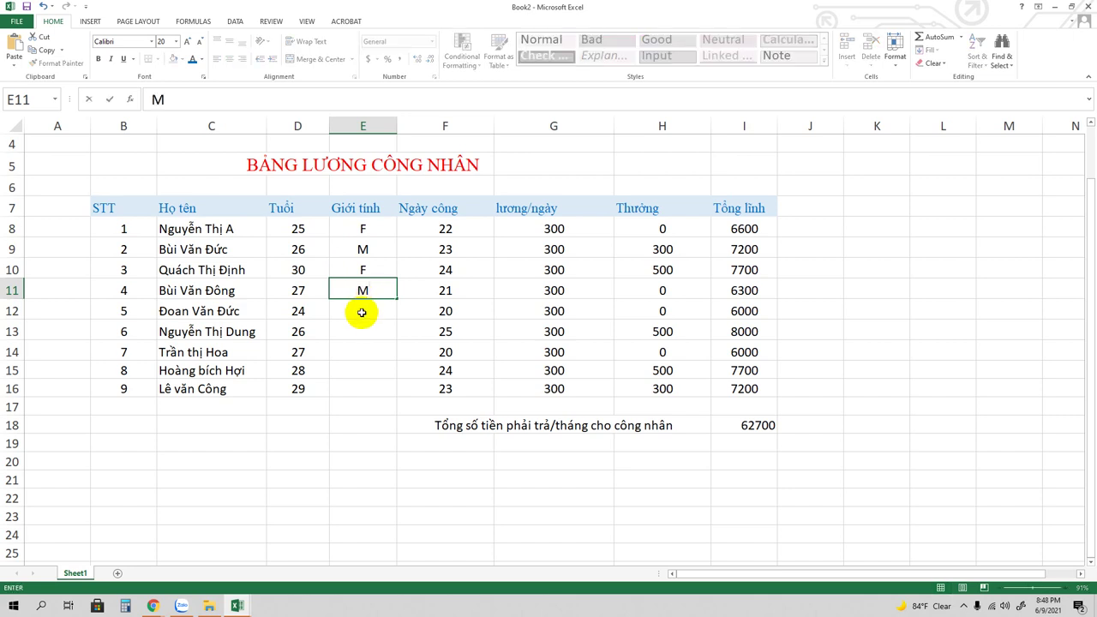
left_click(363, 314)
- Enter M, F, F, F, M as Giới tính for the remaining workers in E12:E16
type("M")
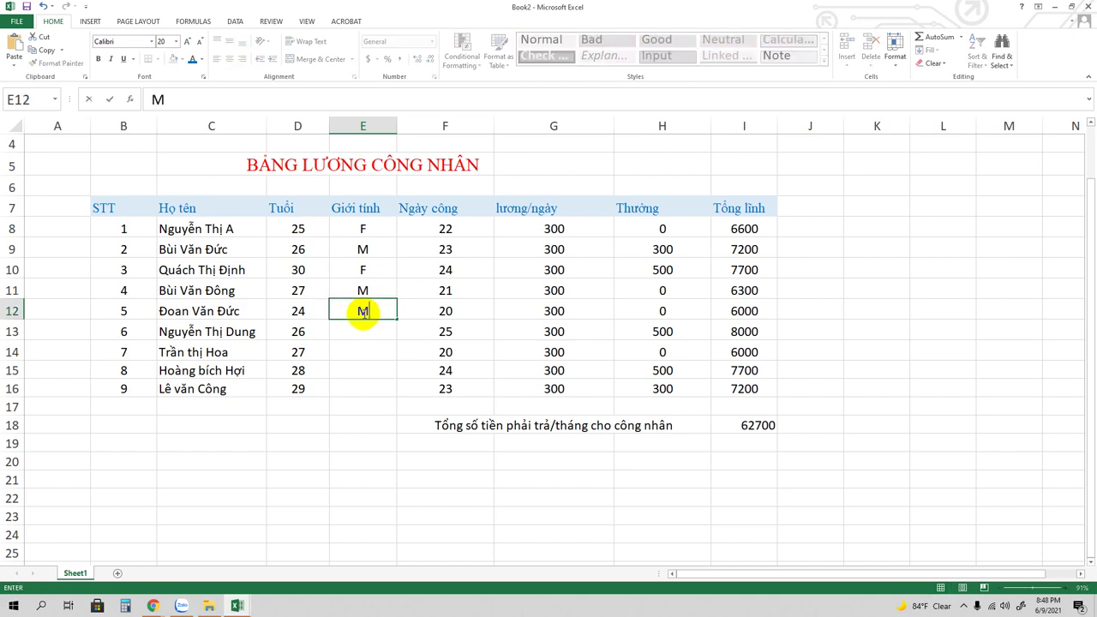
left_click(363, 333)
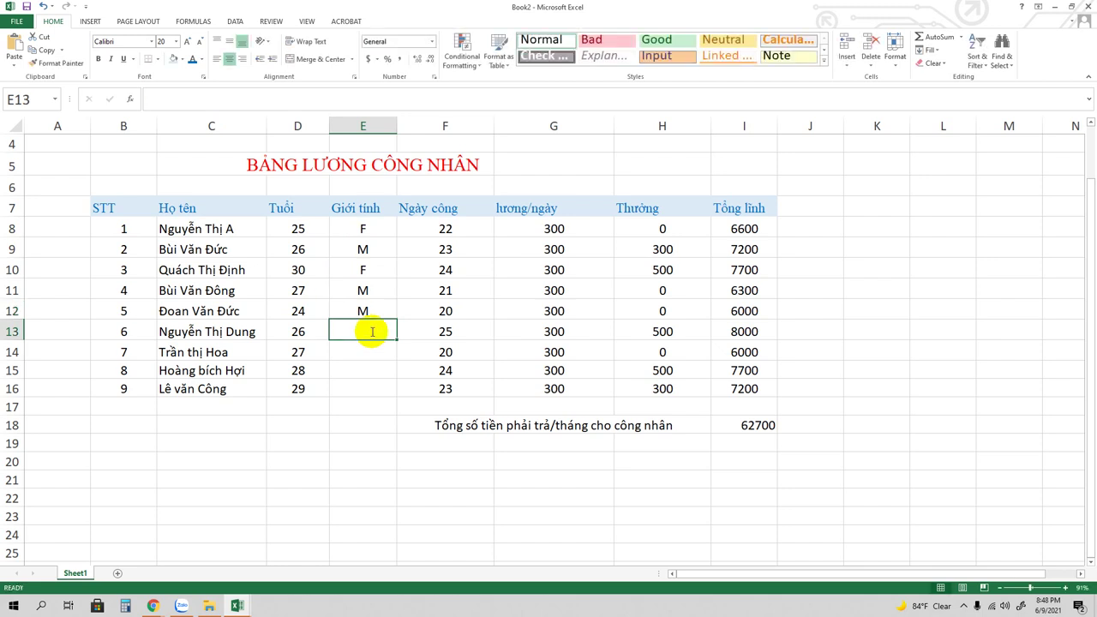
type("F")
left_click(363, 354)
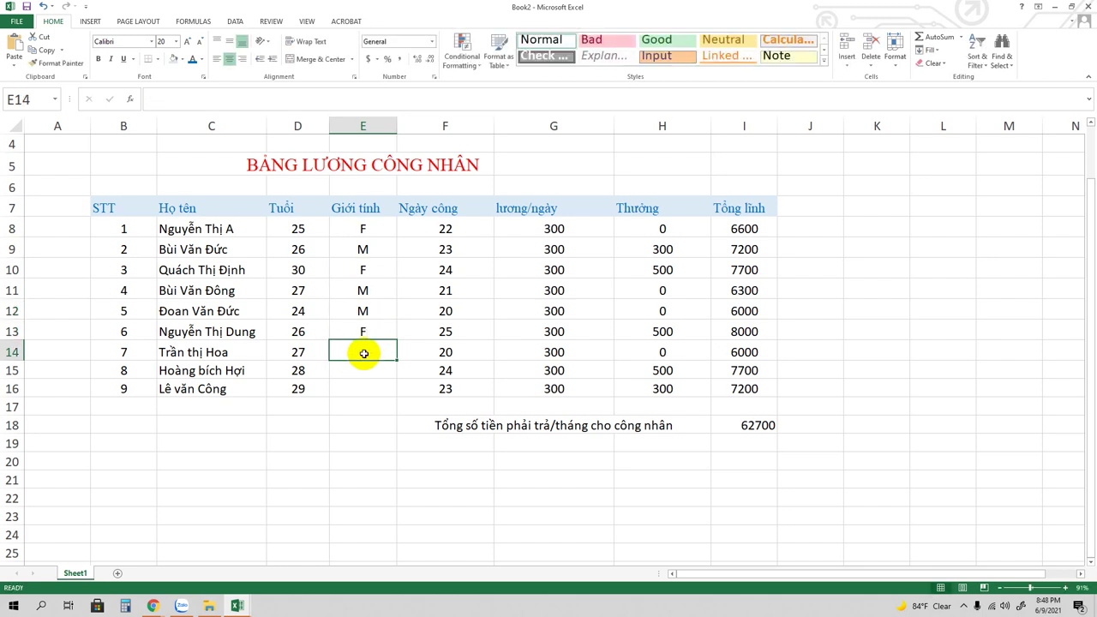
type("FB")
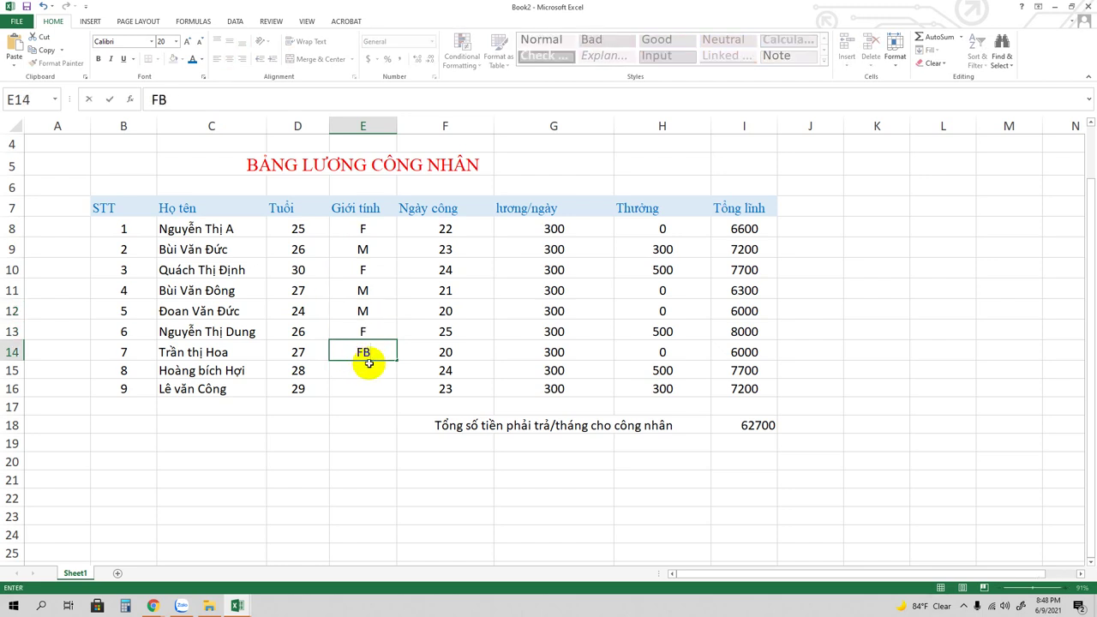
key("BackSpace")
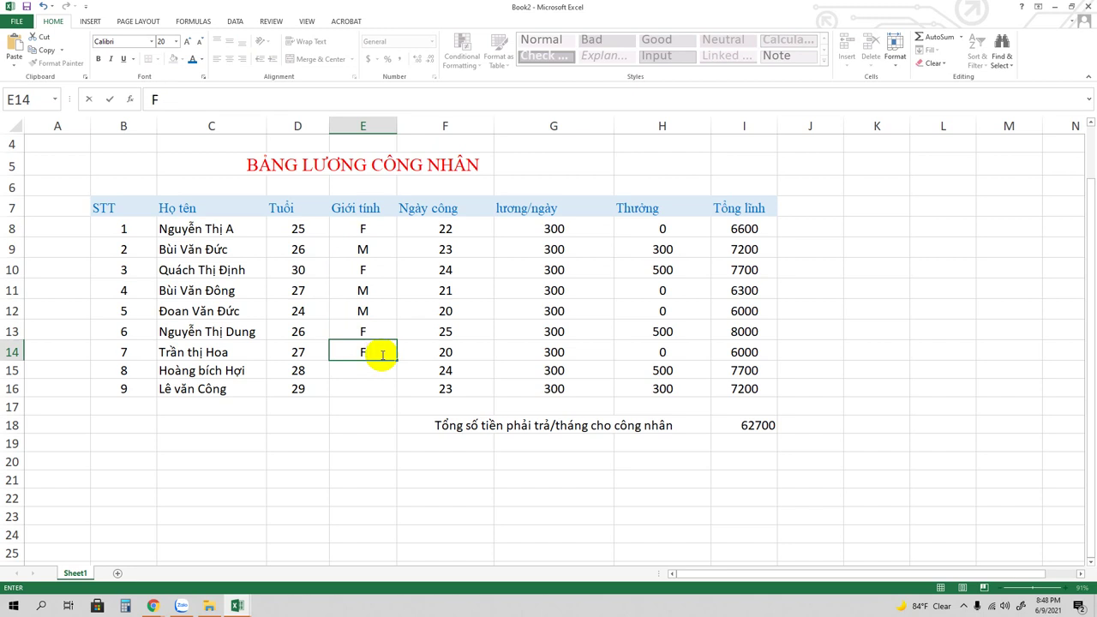
left_click(355, 371)
type("F")
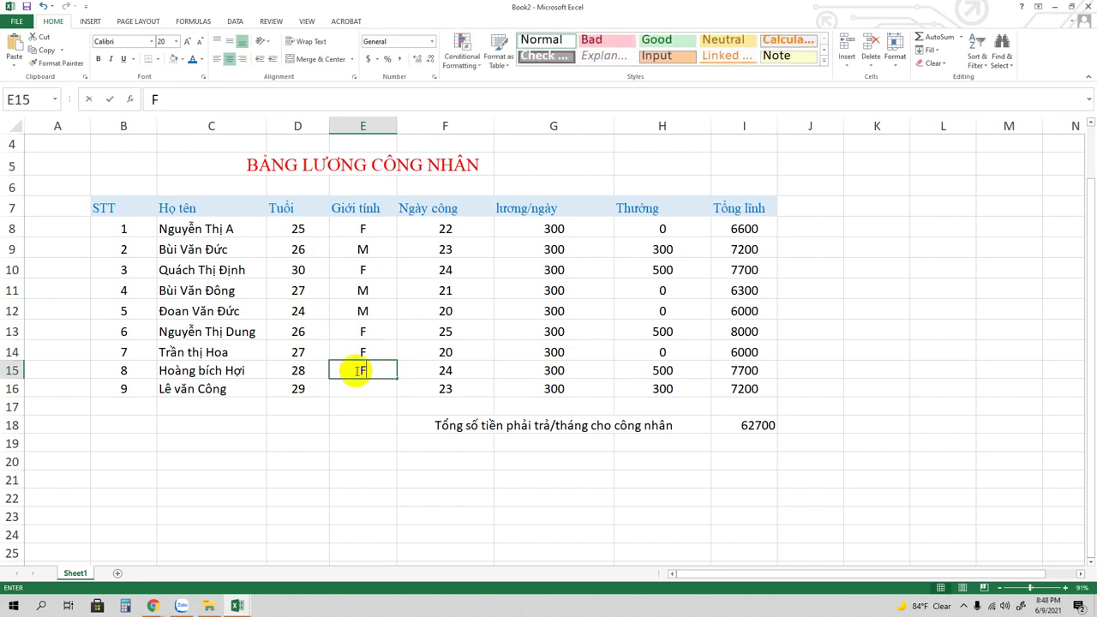
left_click(355, 392)
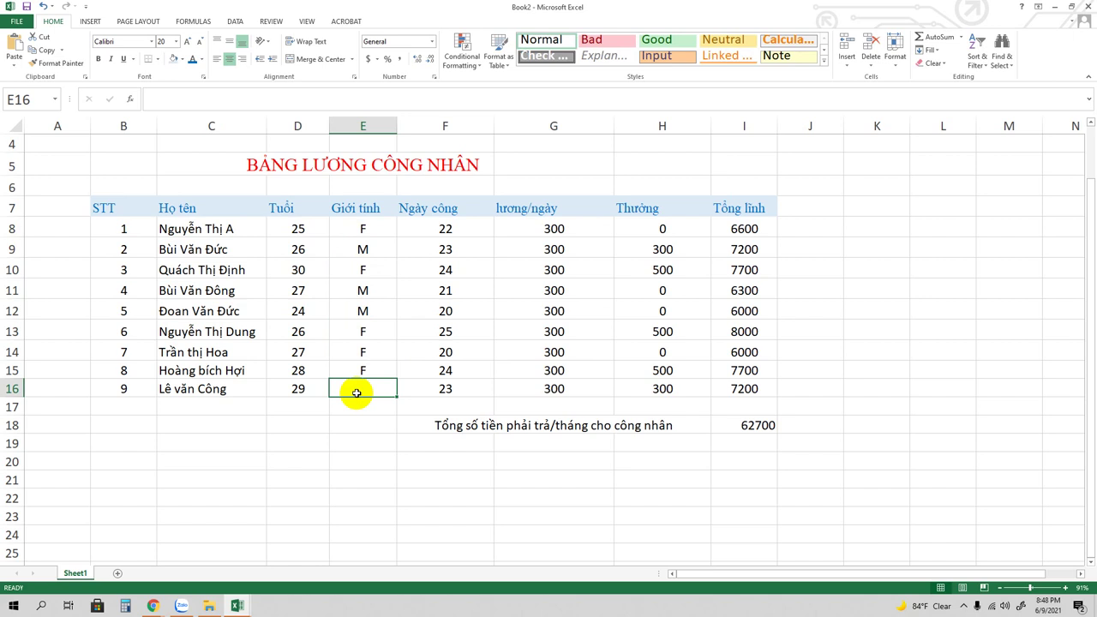
type("M")
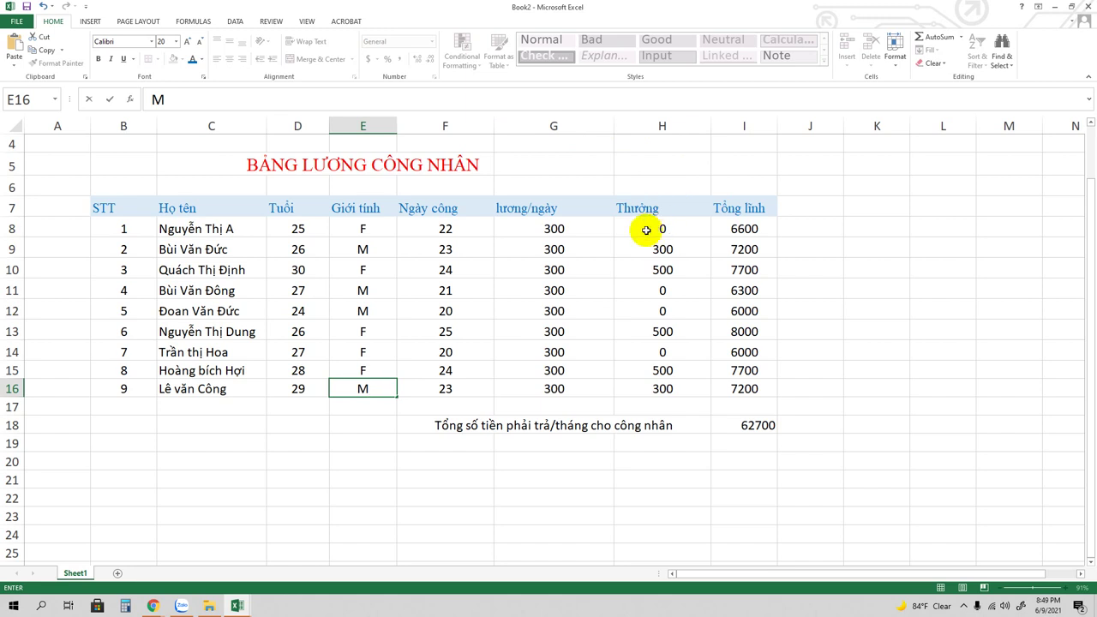
- Insert an empty column before lương/ngày via column G's context menu
left_click(623, 125)
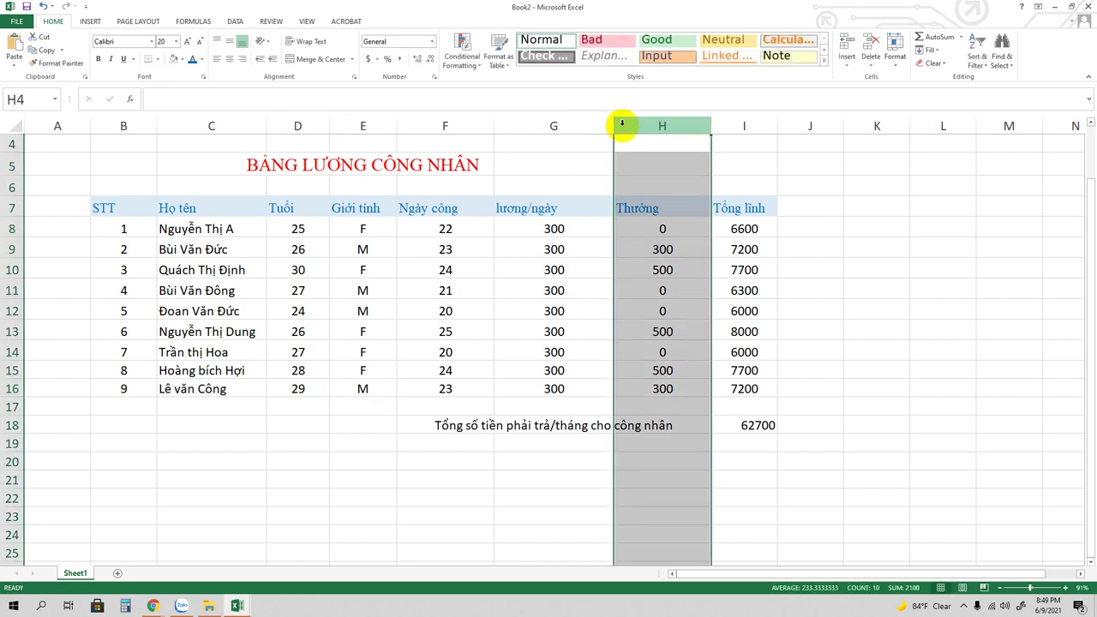
left_click(589, 126)
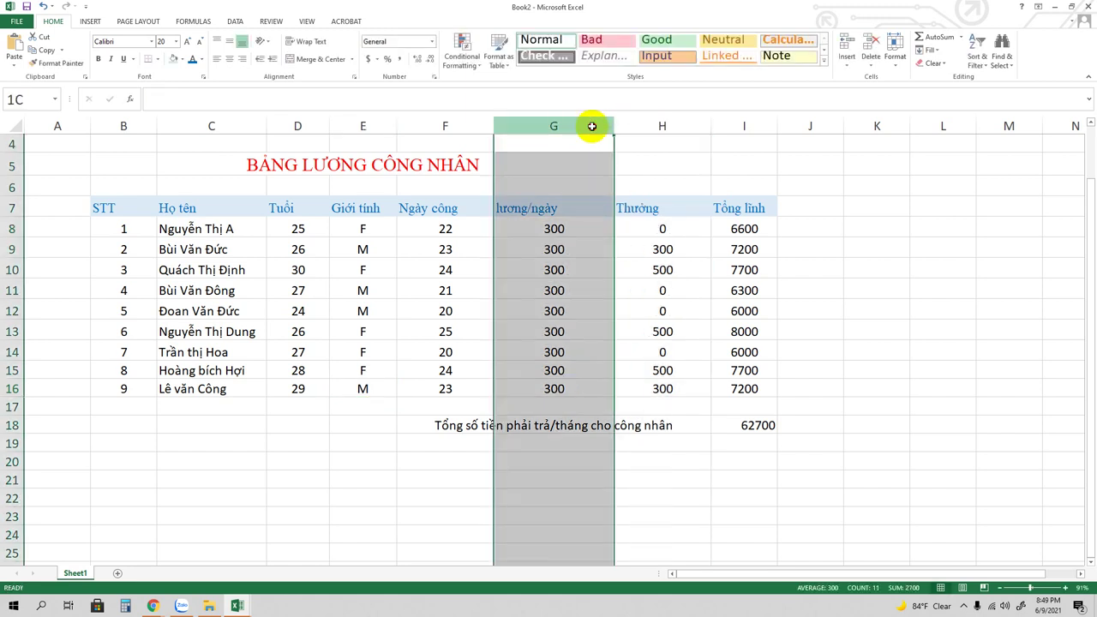
right_click(593, 129)
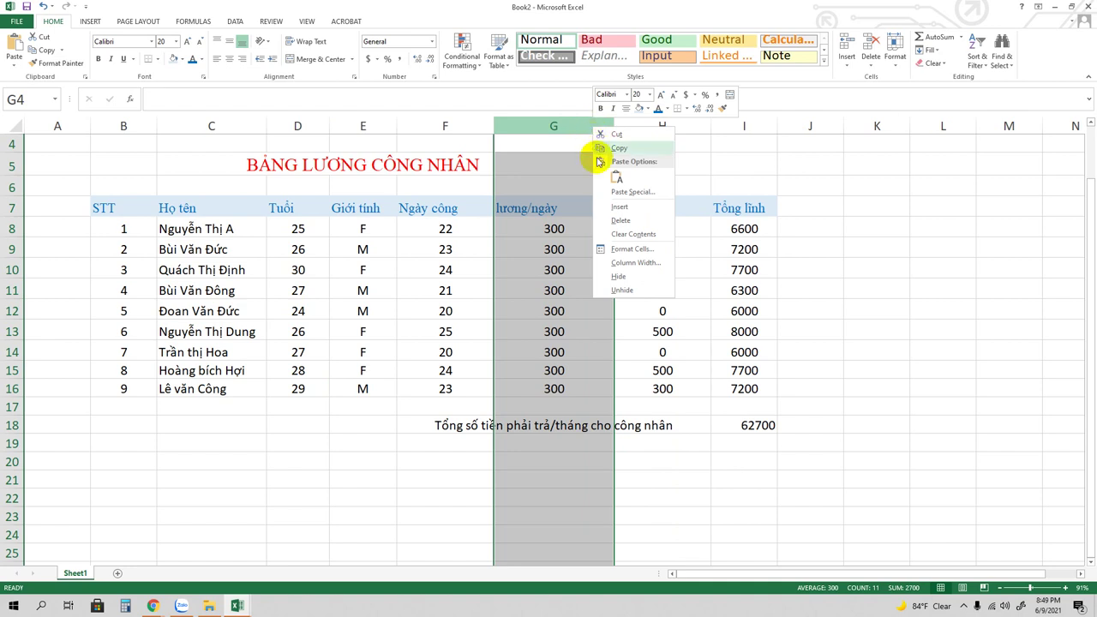
left_click(559, 129)
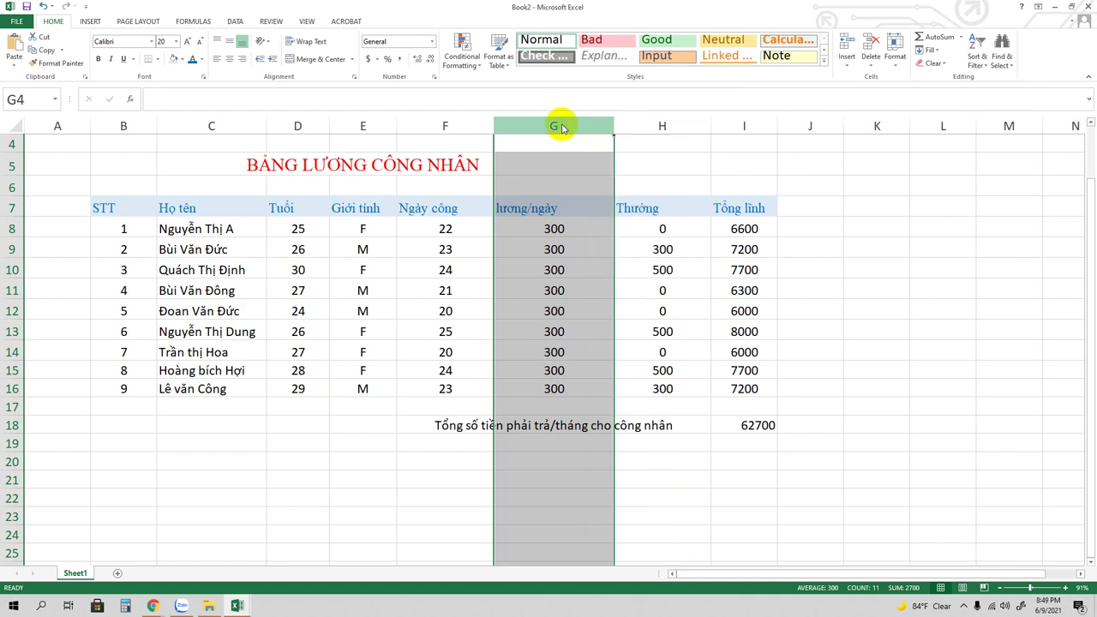
right_click(563, 129)
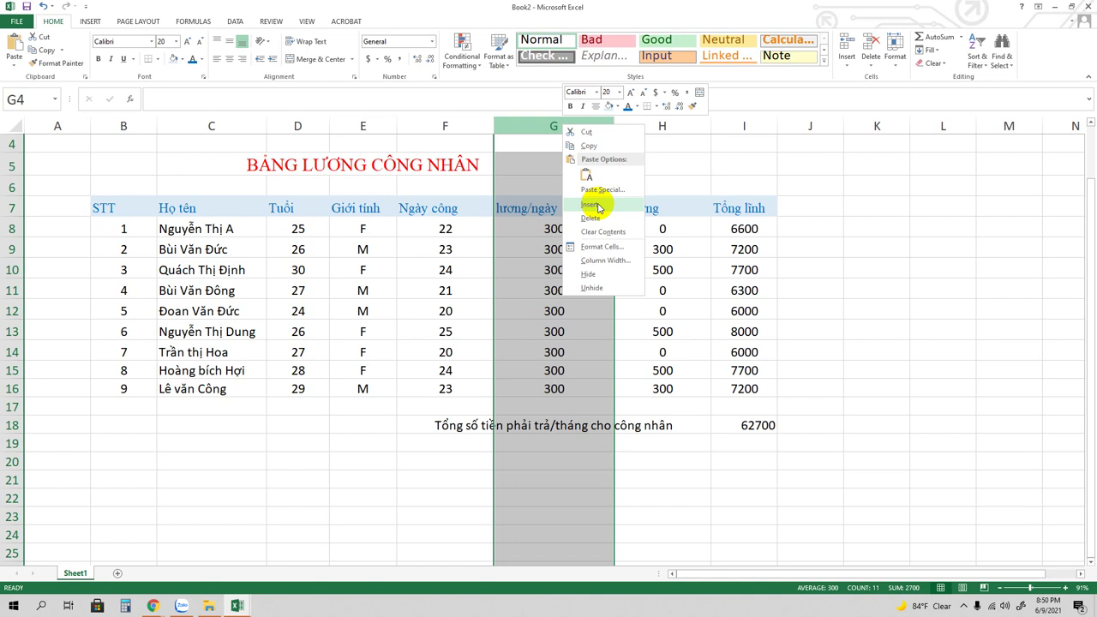
left_click(595, 205)
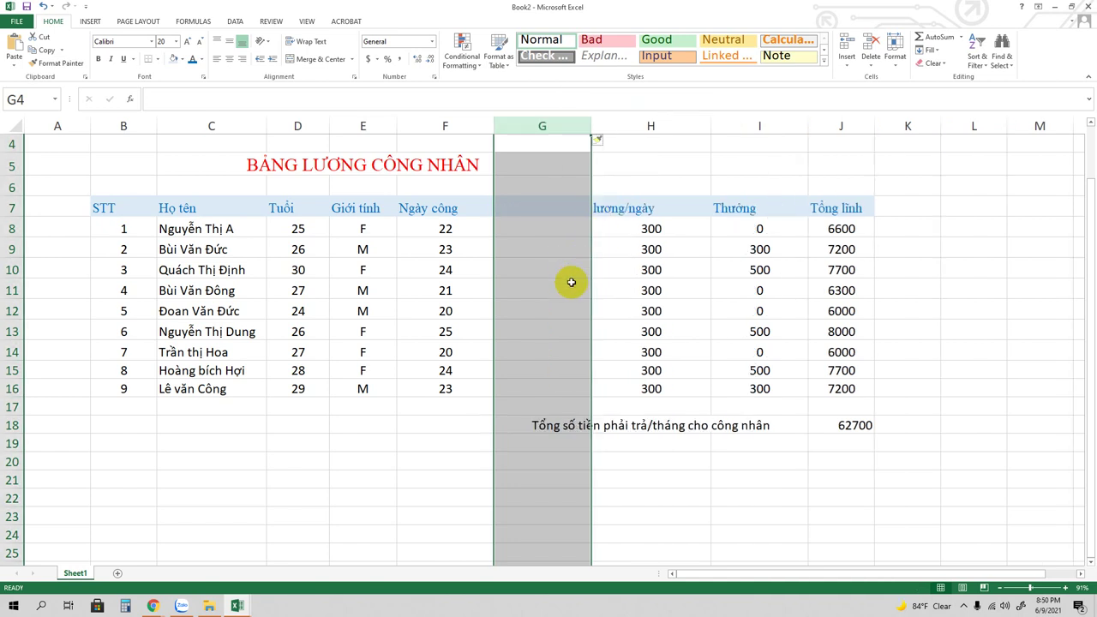
- Delete the empty column G with Ctrl+minus so the data shifts left
left_click(524, 227)
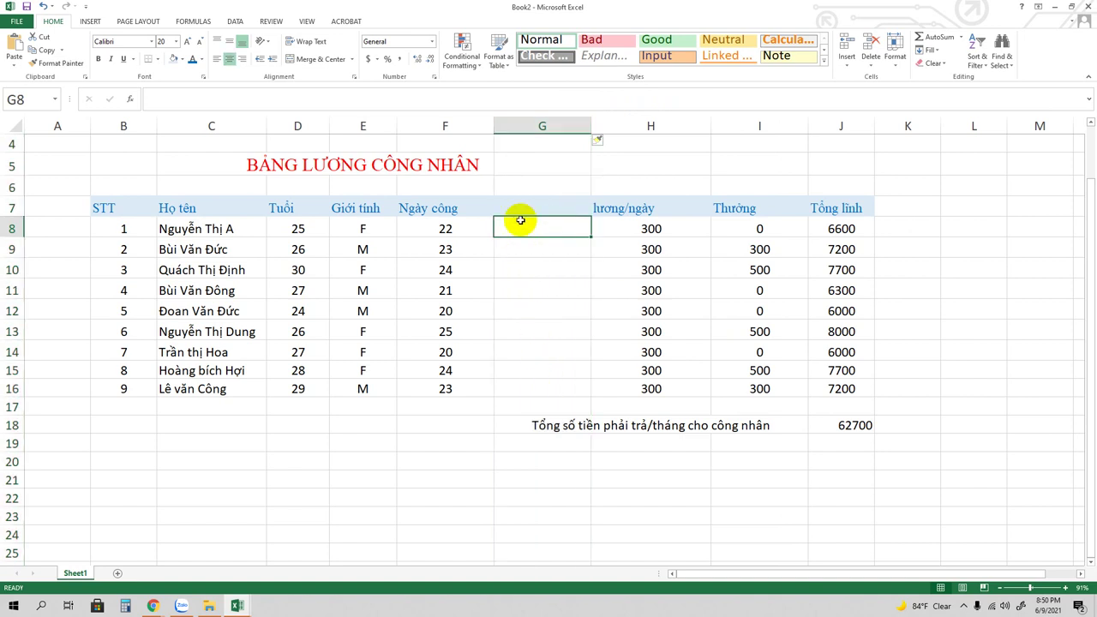
key("ctrl+space")
key("ctrl+minus")
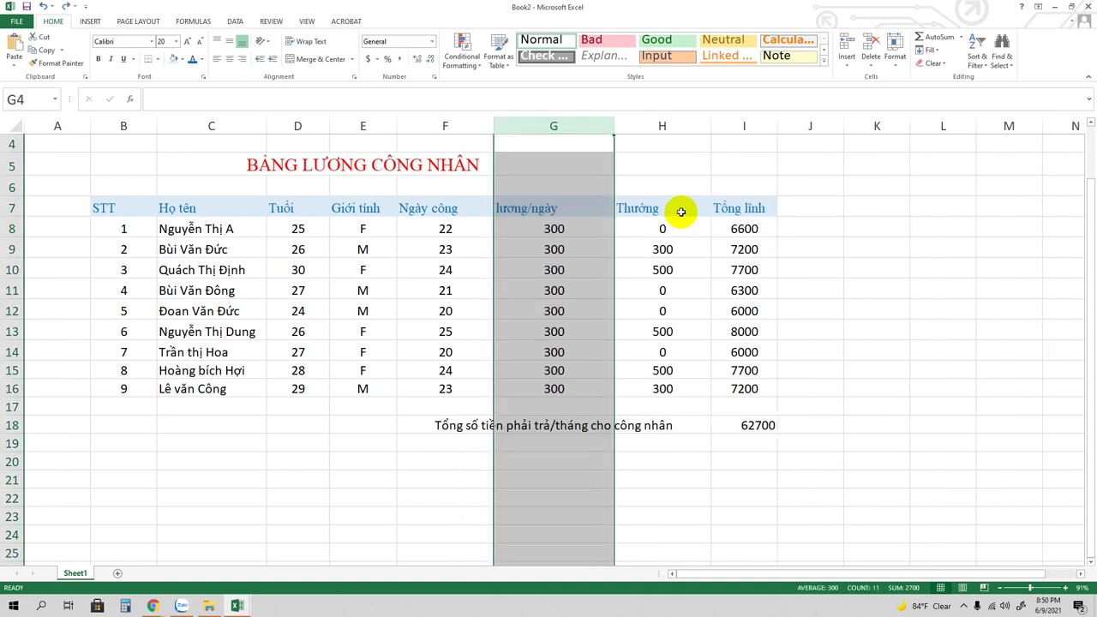
- Insert a blank column before Thưởng and head it 'Phụ Cấp Giới tính' in H7
left_click(644, 207)
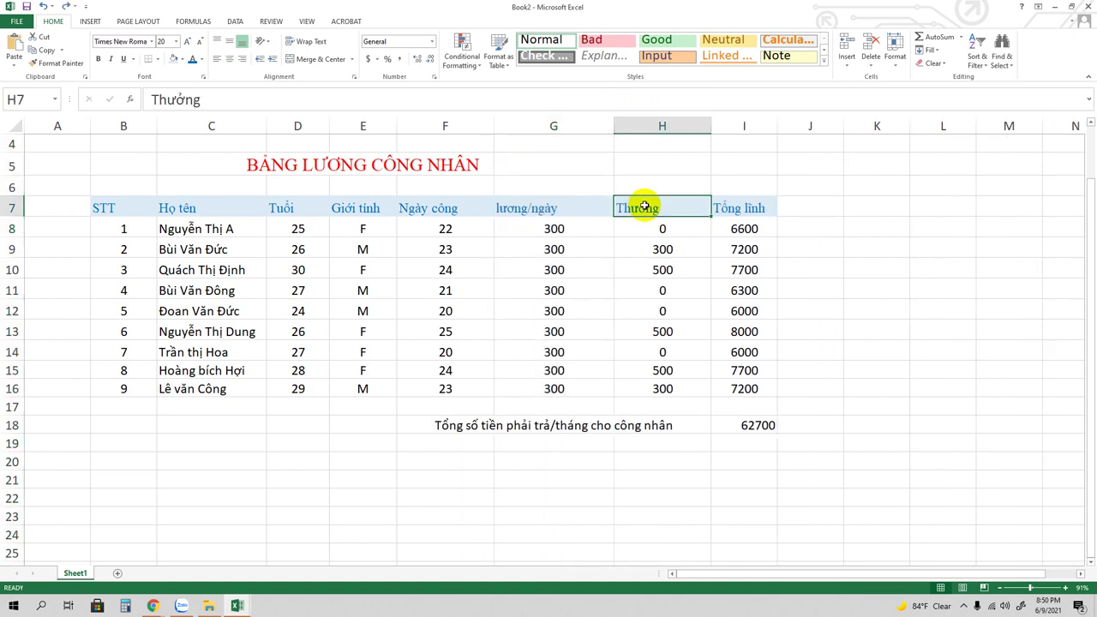
left_click(656, 129)
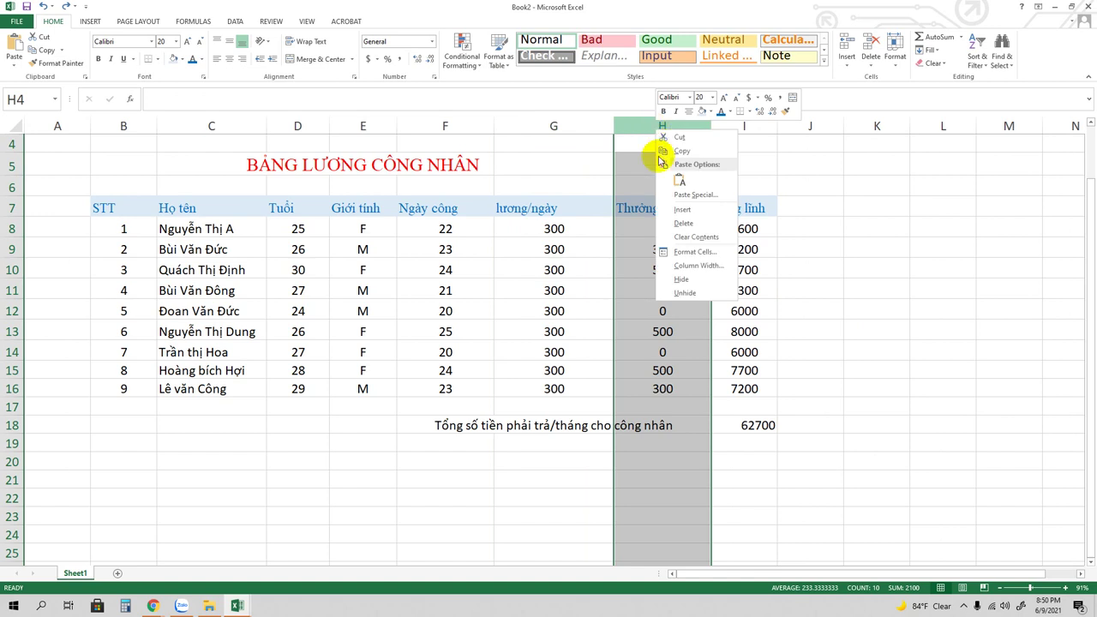
left_click(670, 208)
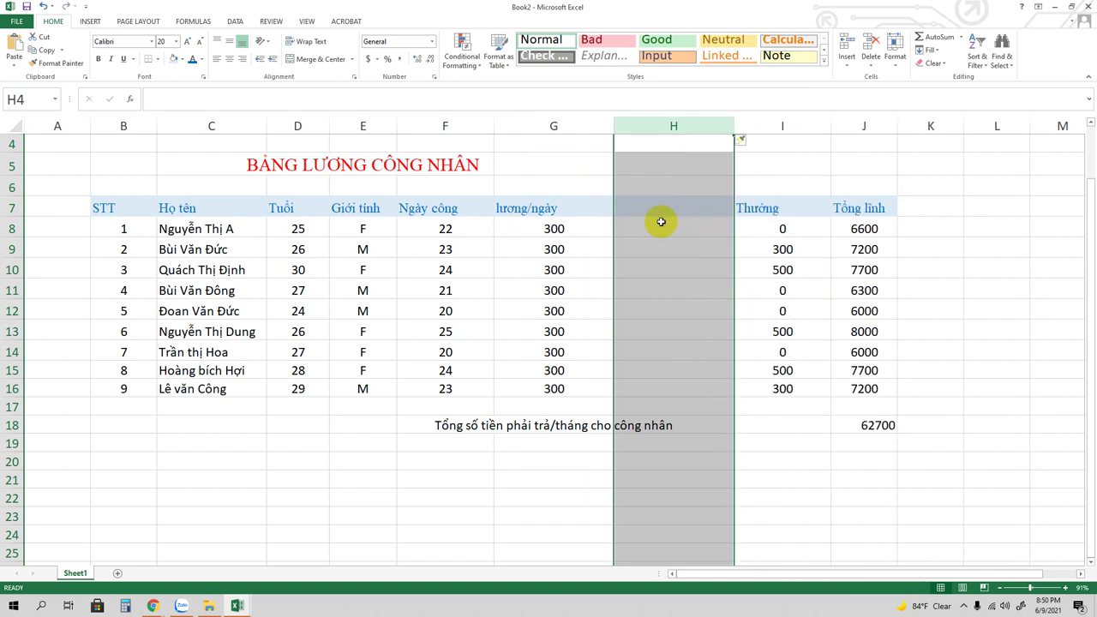
left_click(646, 212)
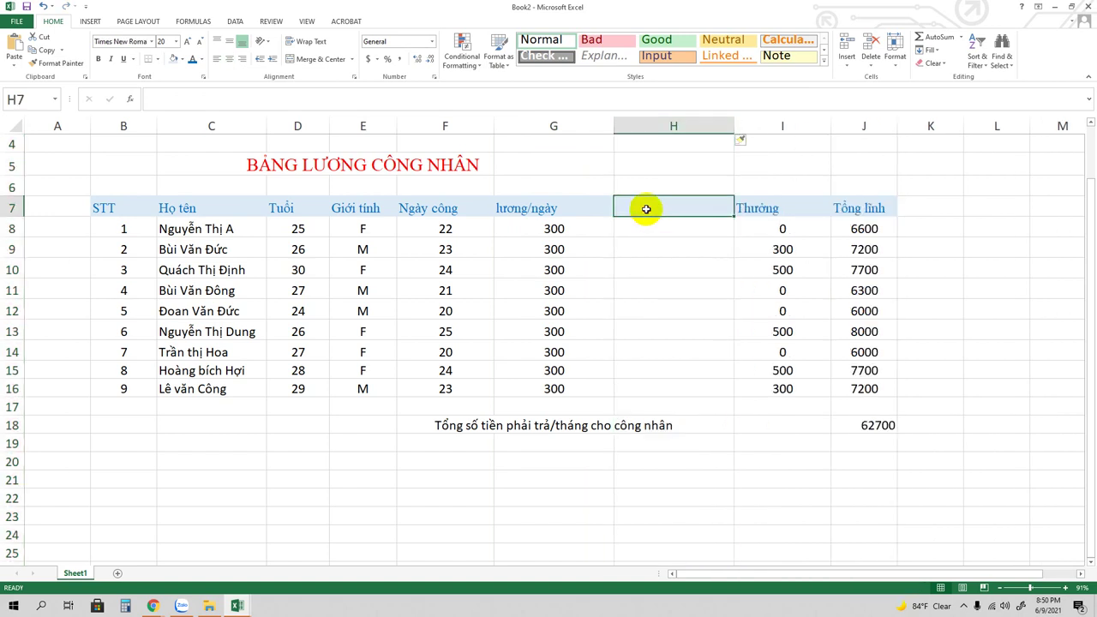
type("Phu")
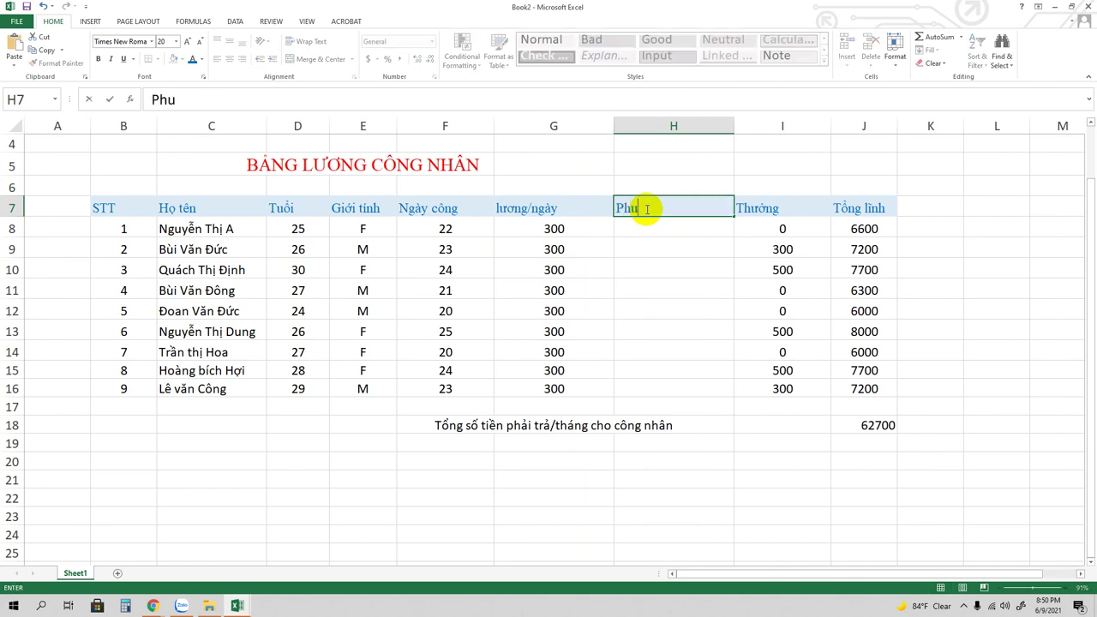
type(" Ca")
type("ấp")
type(" Giớ")
type("i")
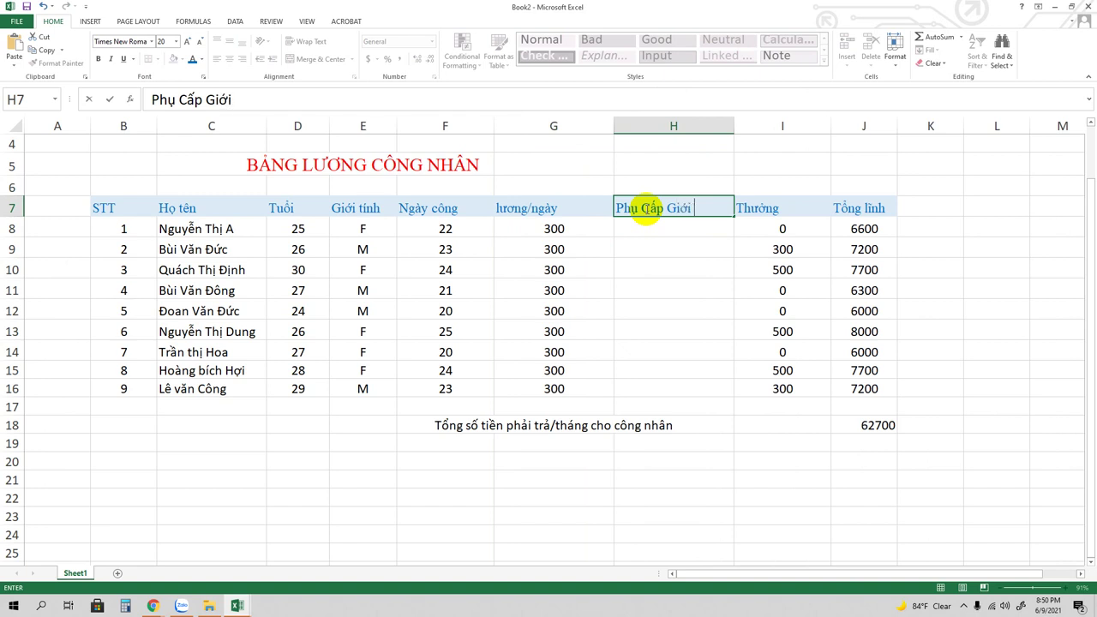
type("ơi t")
type("i")
type("nh")
left_click(648, 243)
left_click(646, 230)
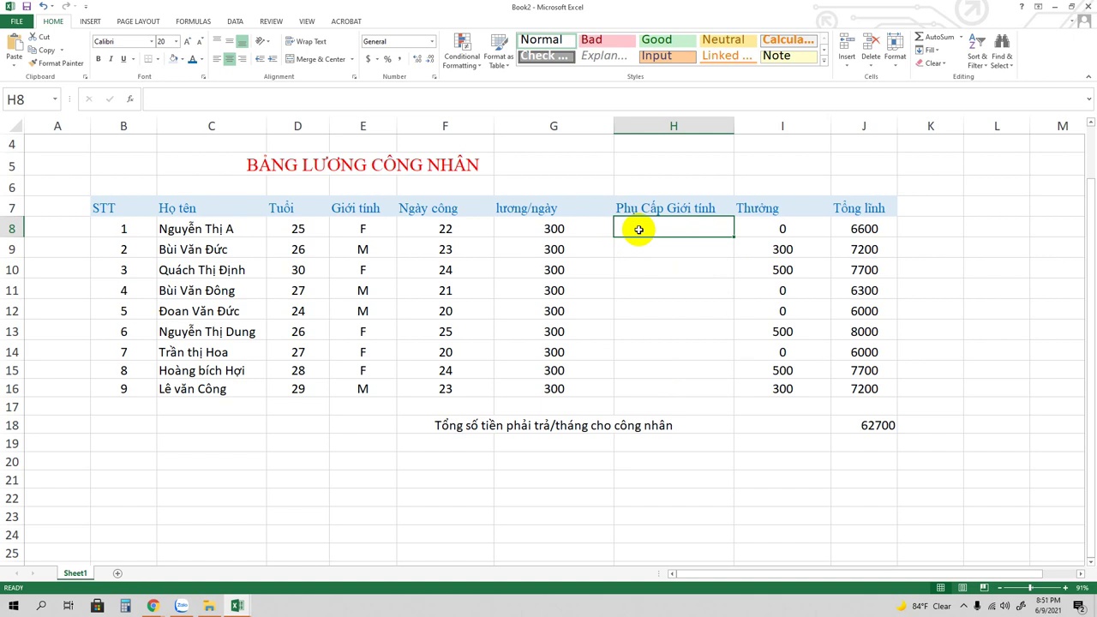
- Enter =IF(E8="F",250,0) in H8, giving the first worker a 250 allowance
type("=")
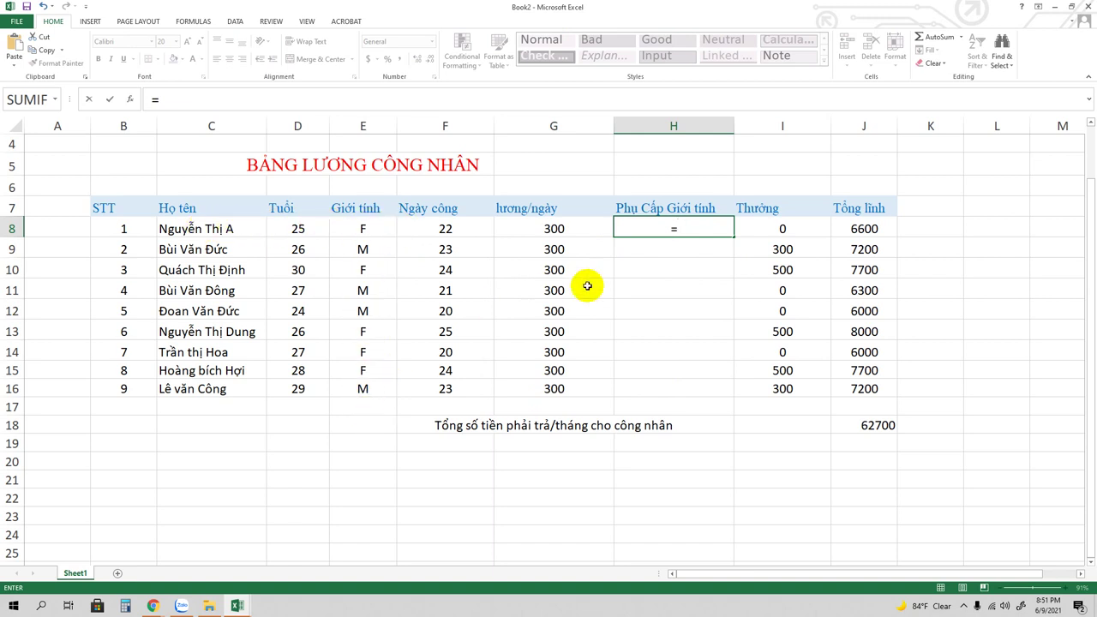
type("i")
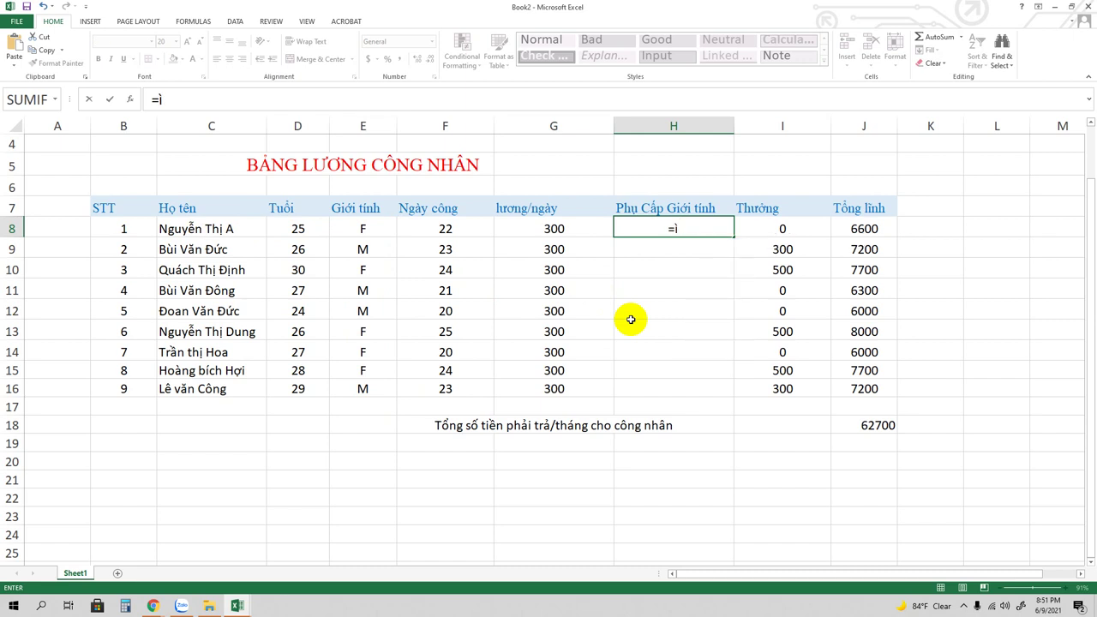
type("f(")
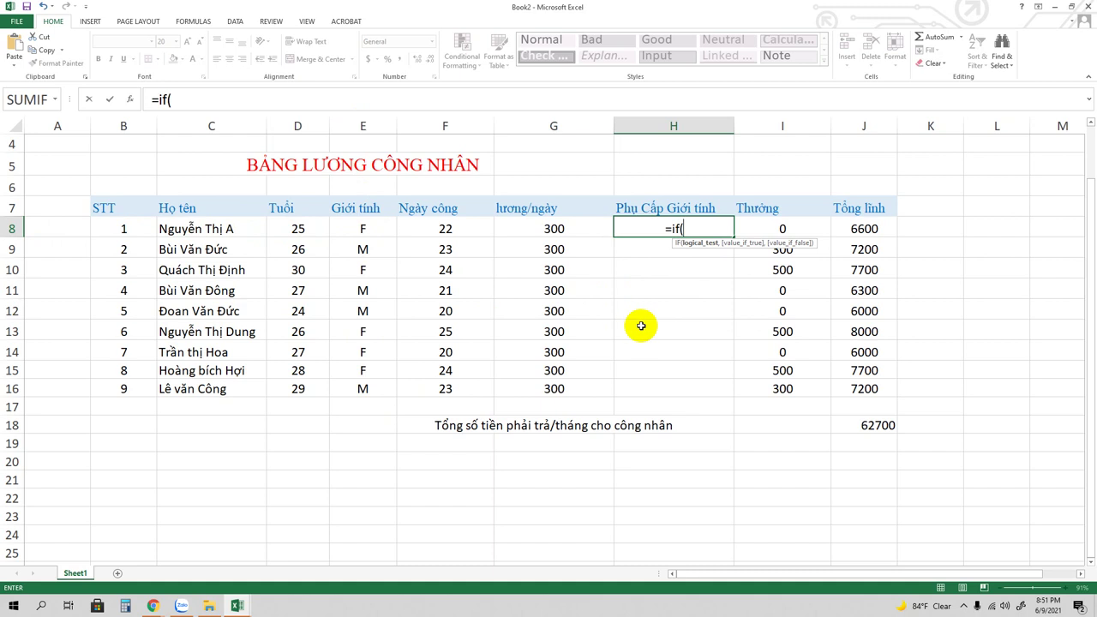
type("e8")
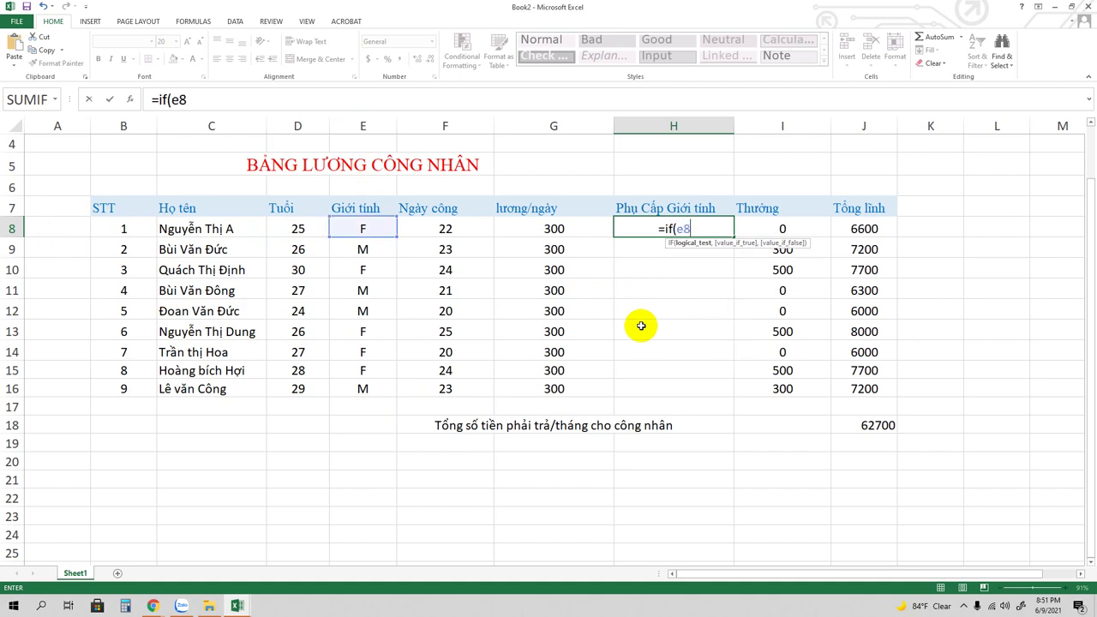
type("=")
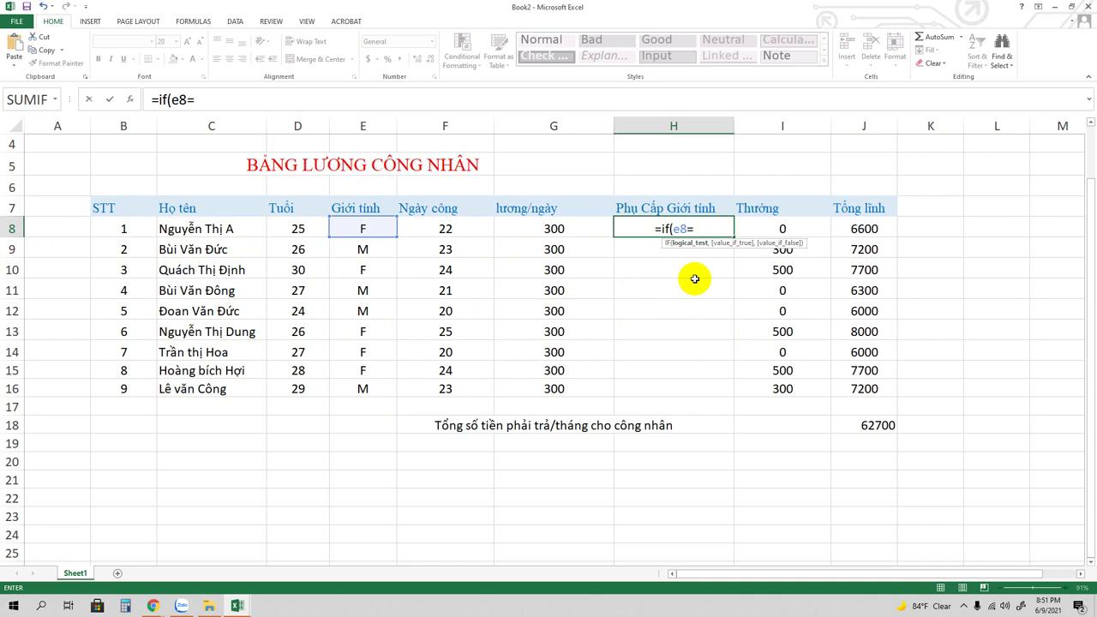
type("\"")
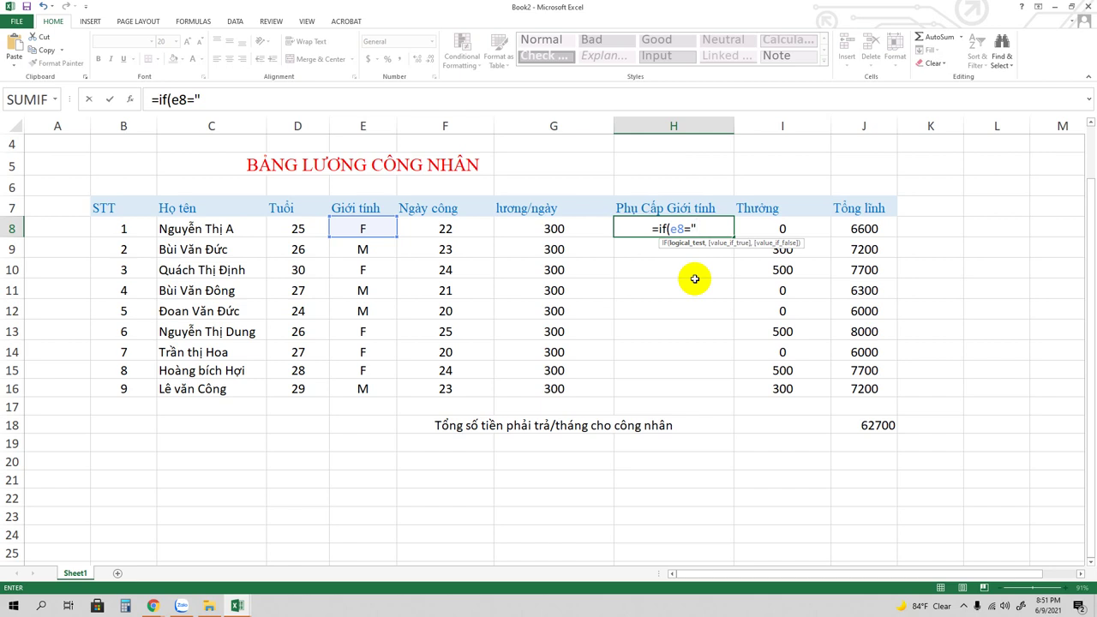
type("F")
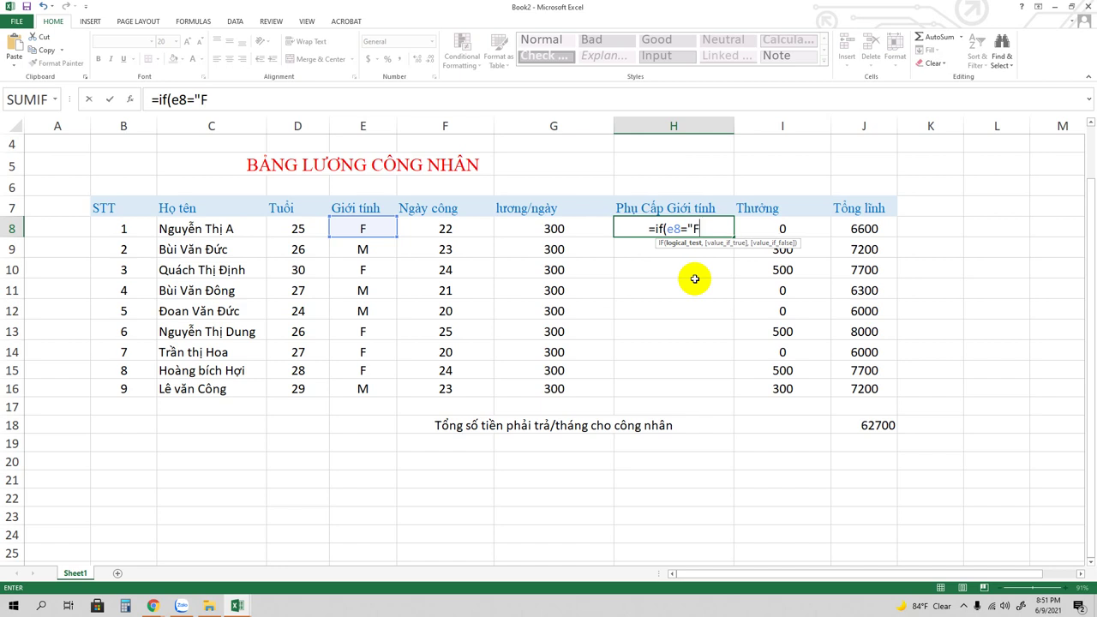
type("\",")
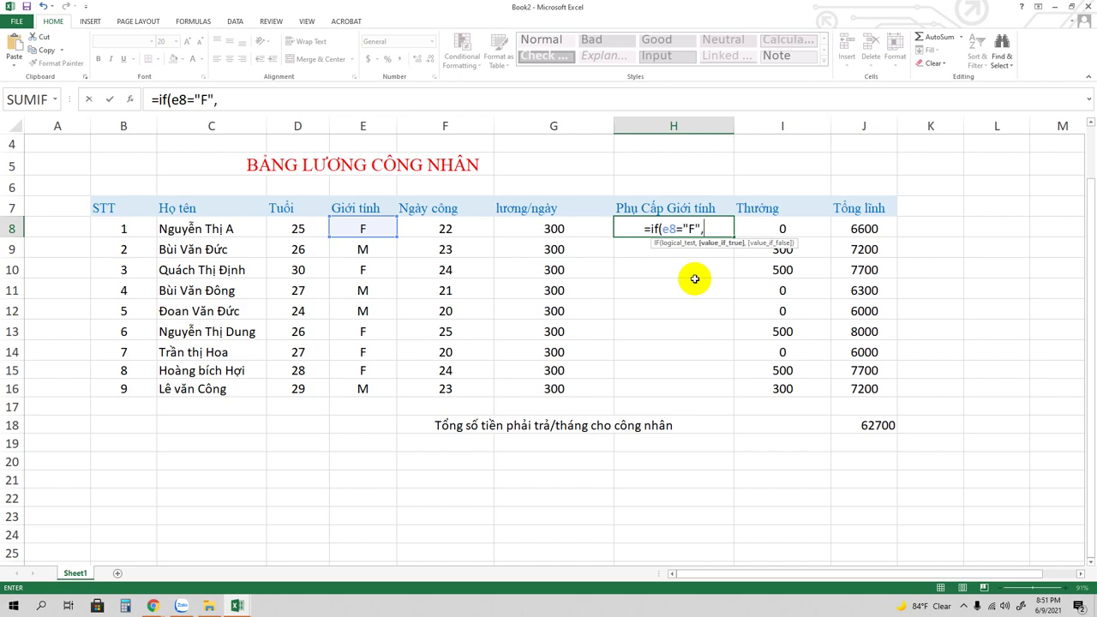
type("2")
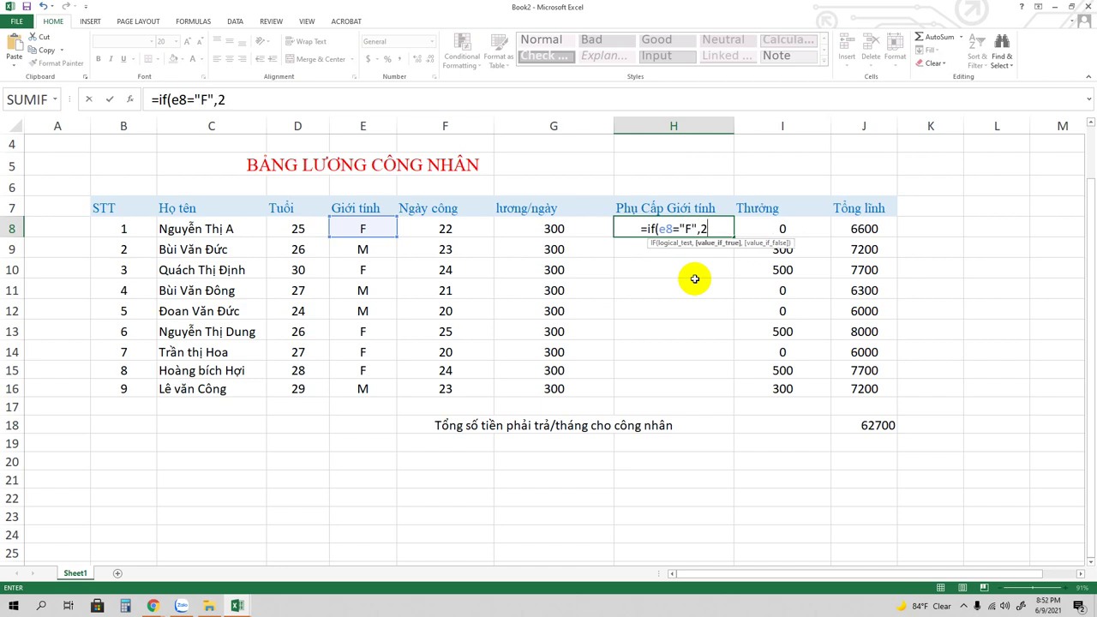
type("50")
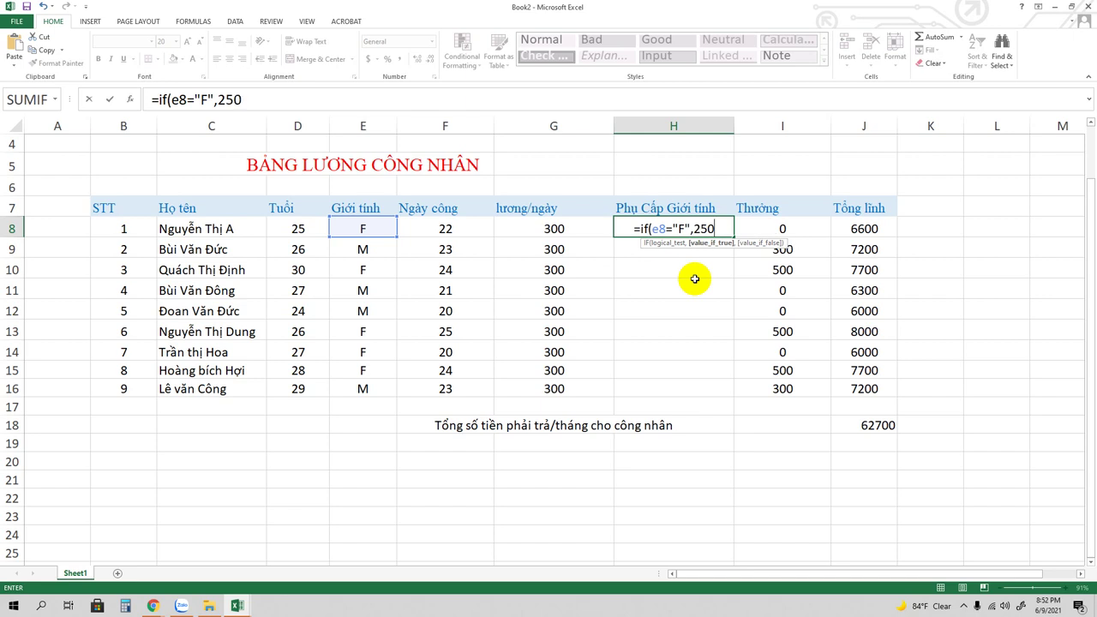
type(",")
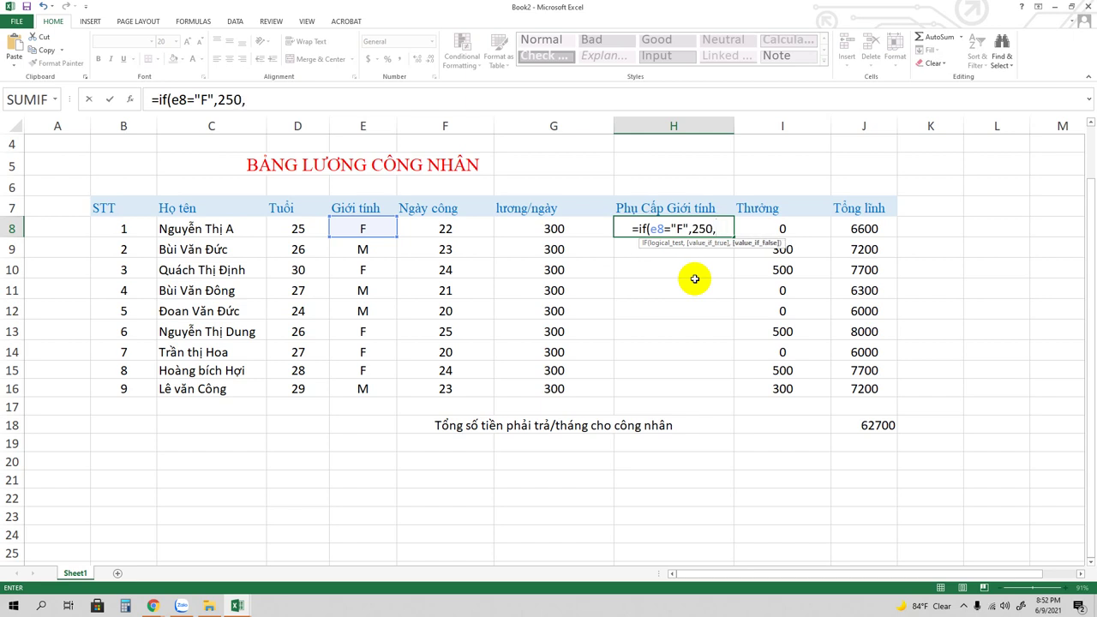
type("0)")
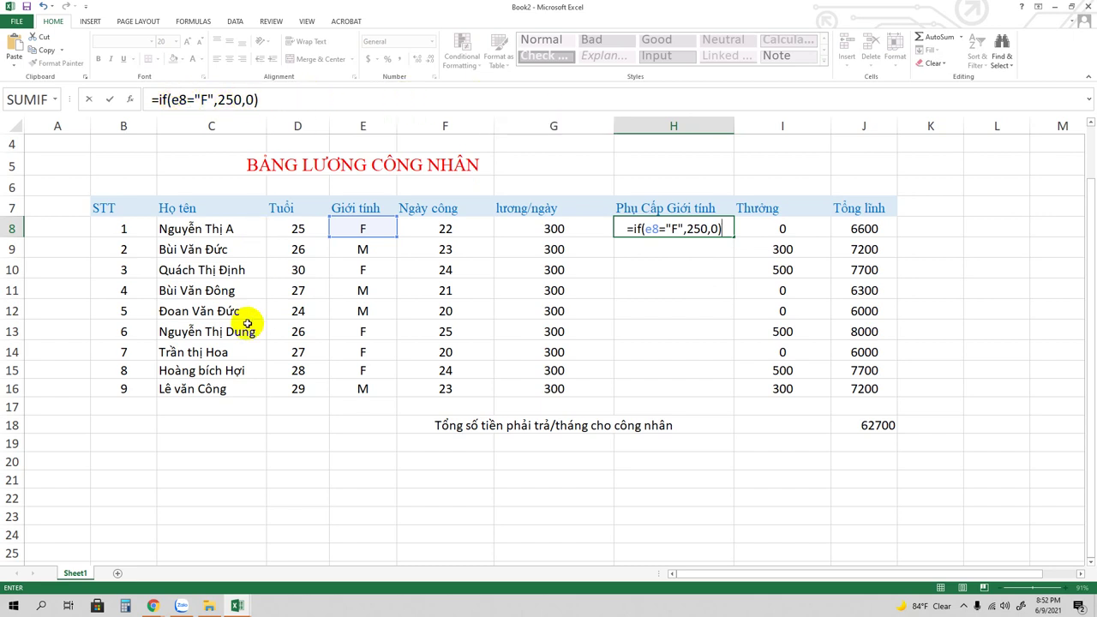
left_click(283, 96)
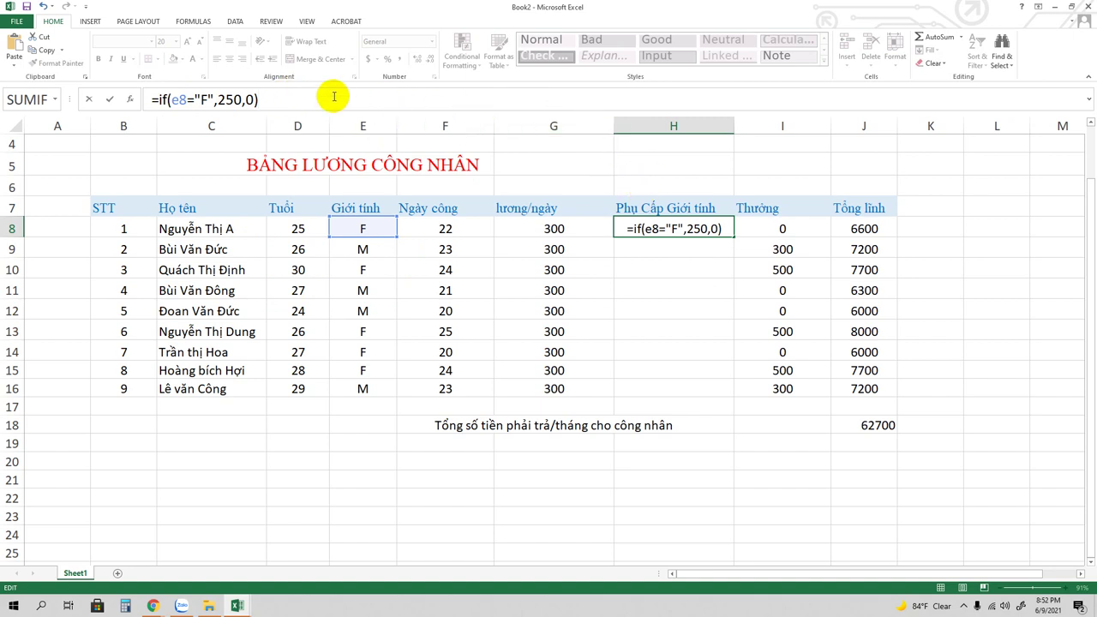
key("Return")
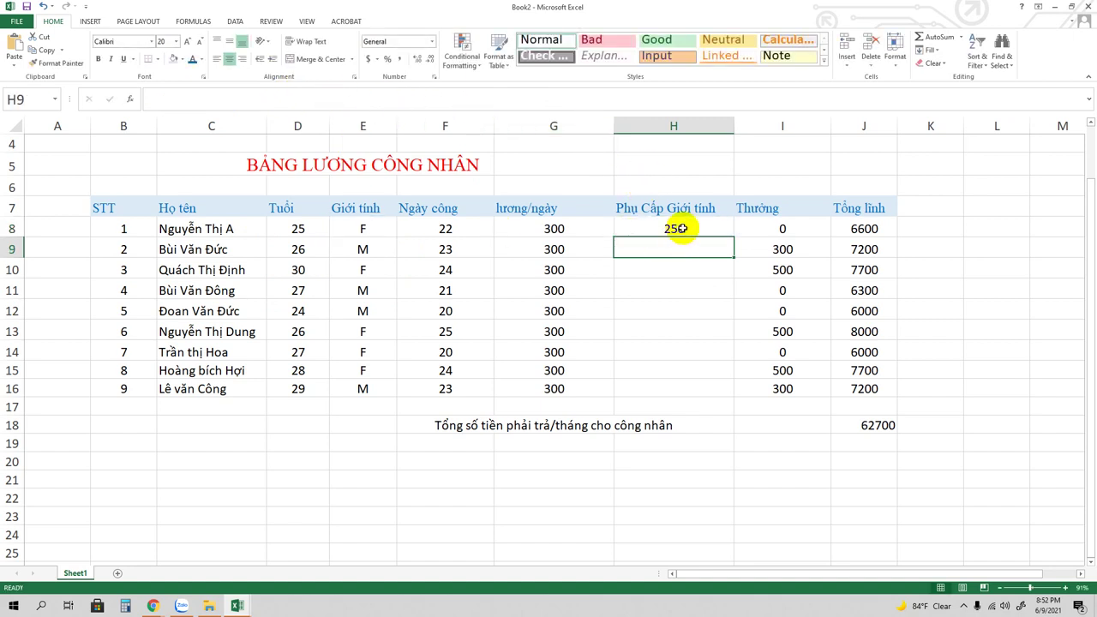
- Fill the H8 allowance formula down to H16: 250 for F workers, 0 for M
left_click(681, 228)
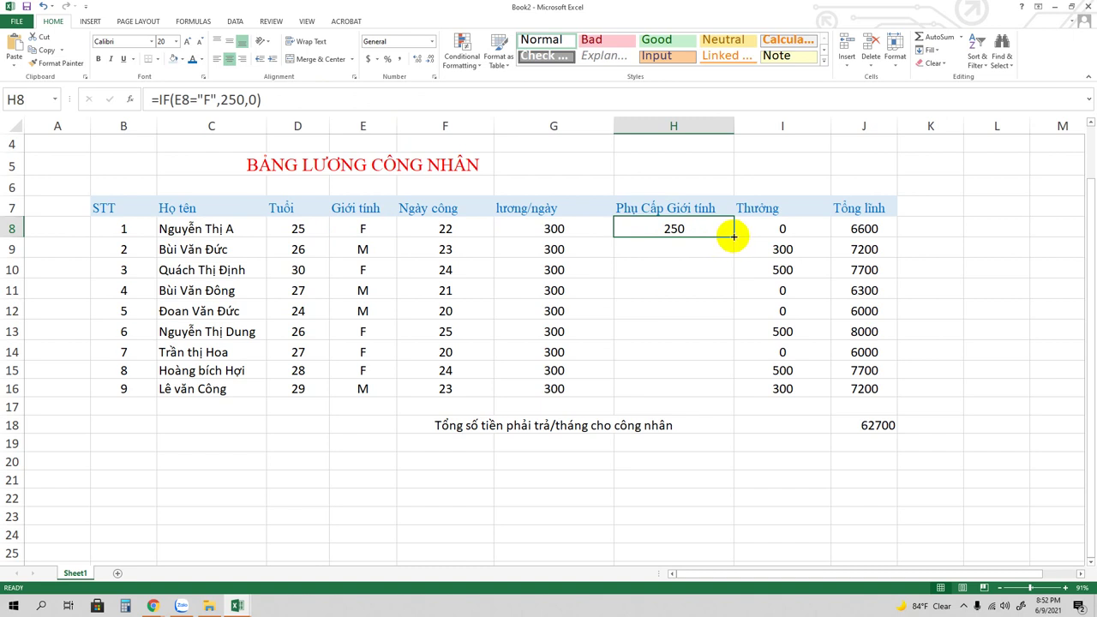
left_click_drag(731, 237, 734, 394)
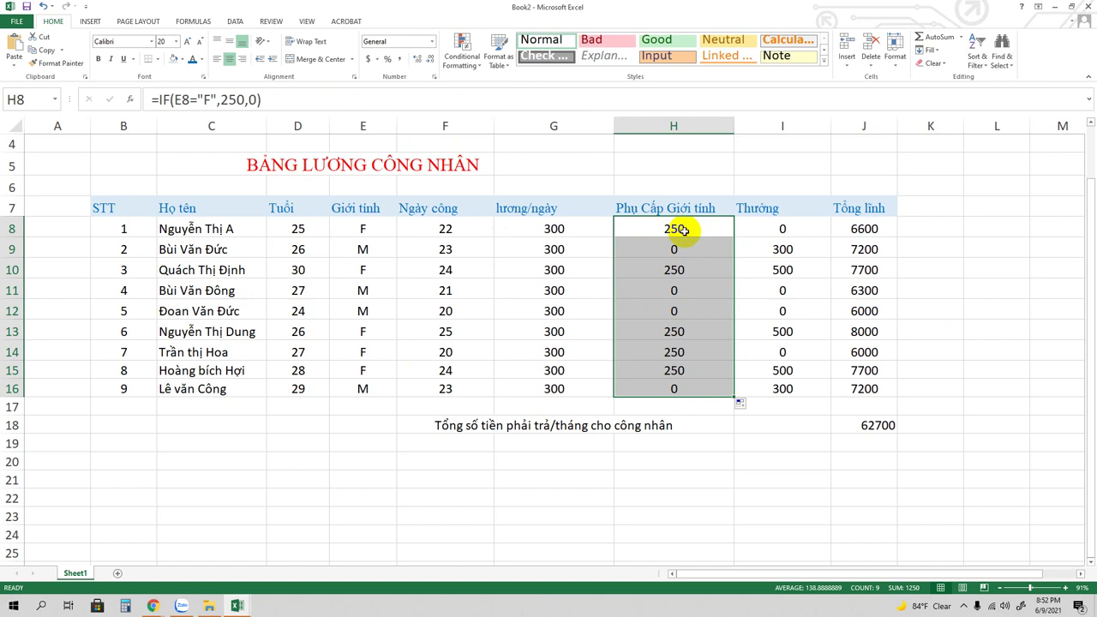
left_click(853, 229)
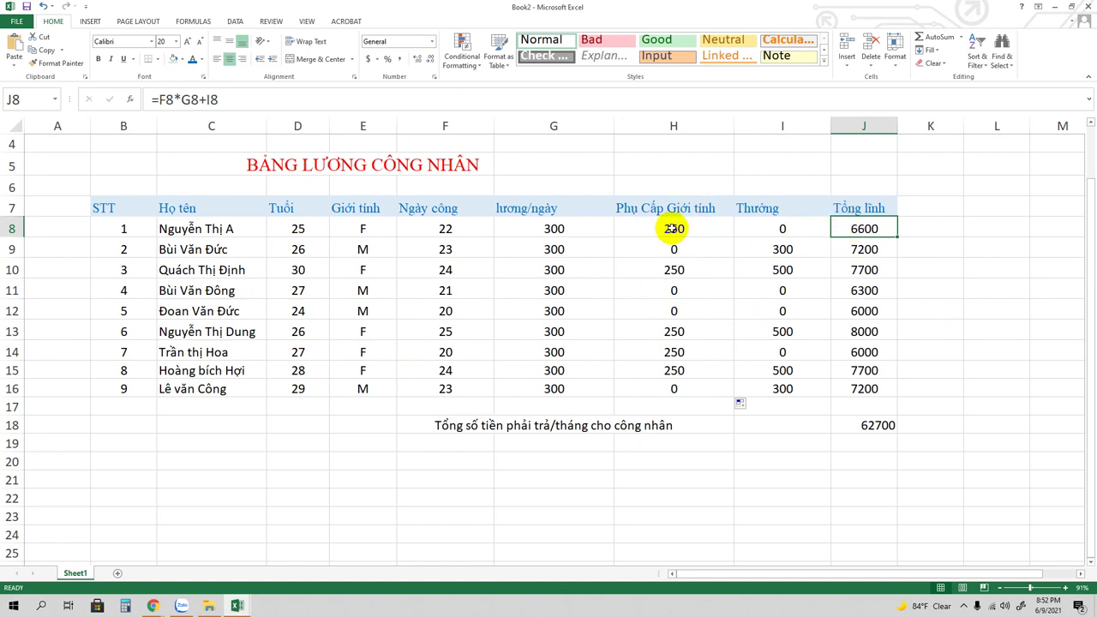
- Extend J8's Tổng lĩnh formula to =F8*G8+I8+H8 and fill it down through J16
left_click(268, 96)
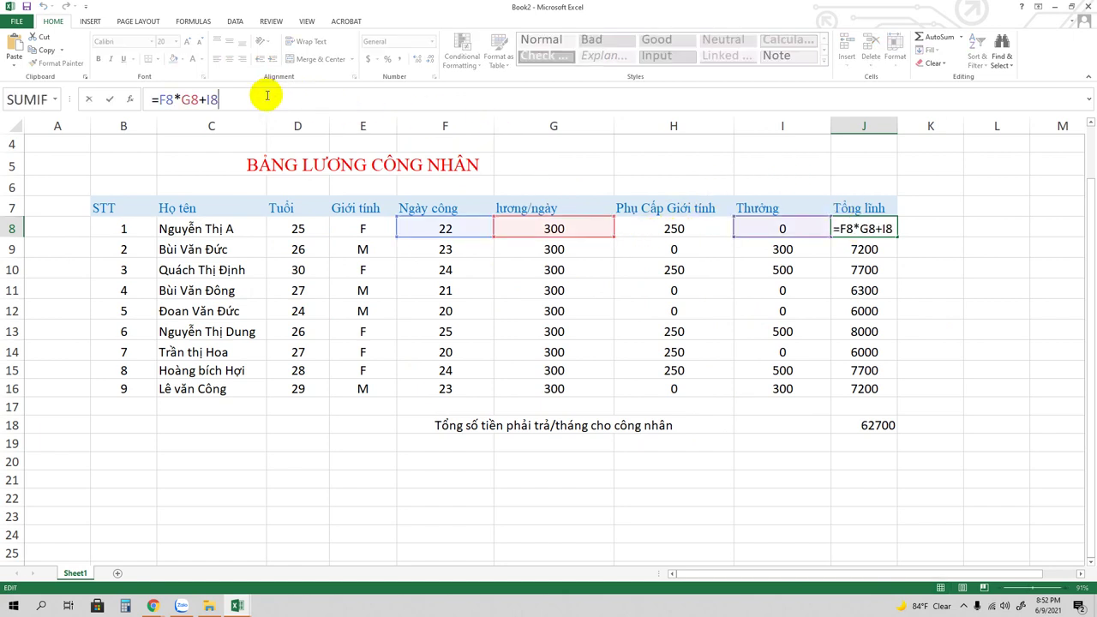
type("+")
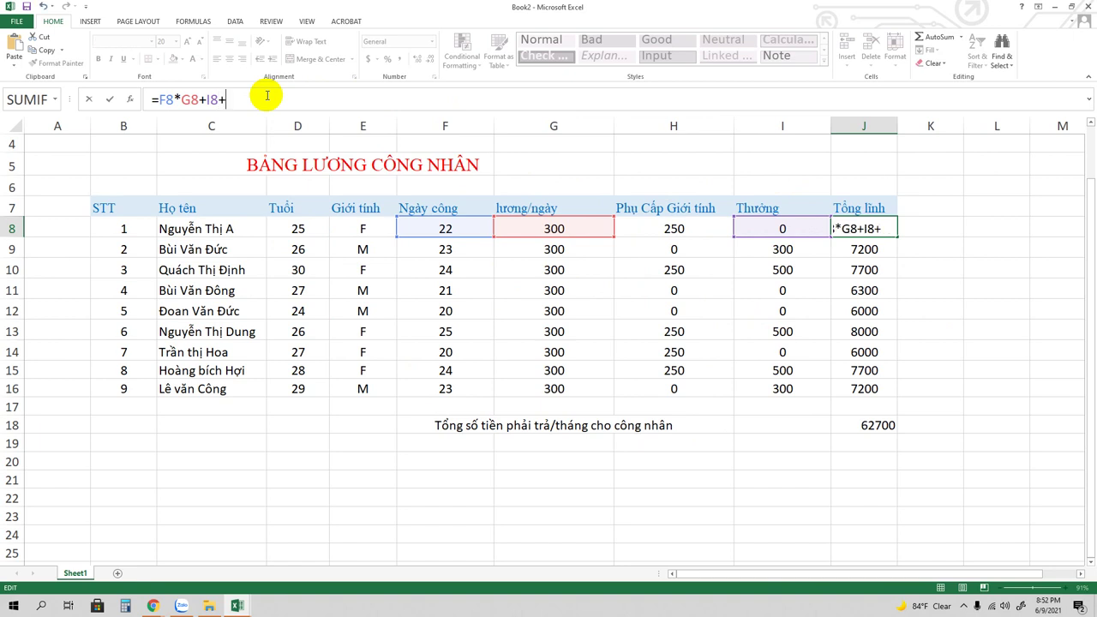
type("h8")
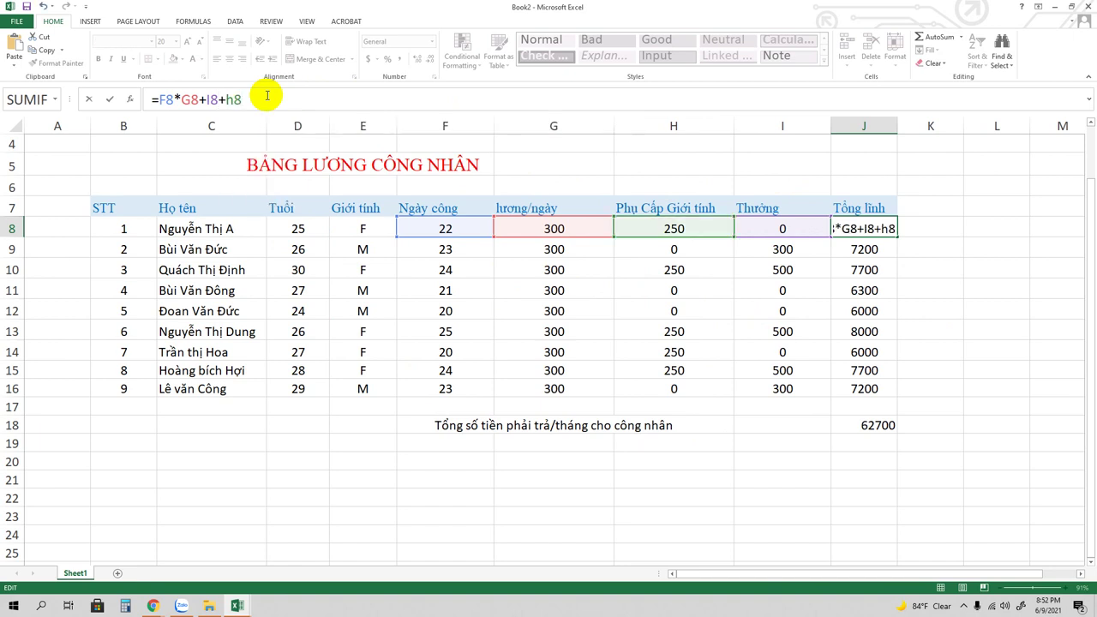
key("Return")
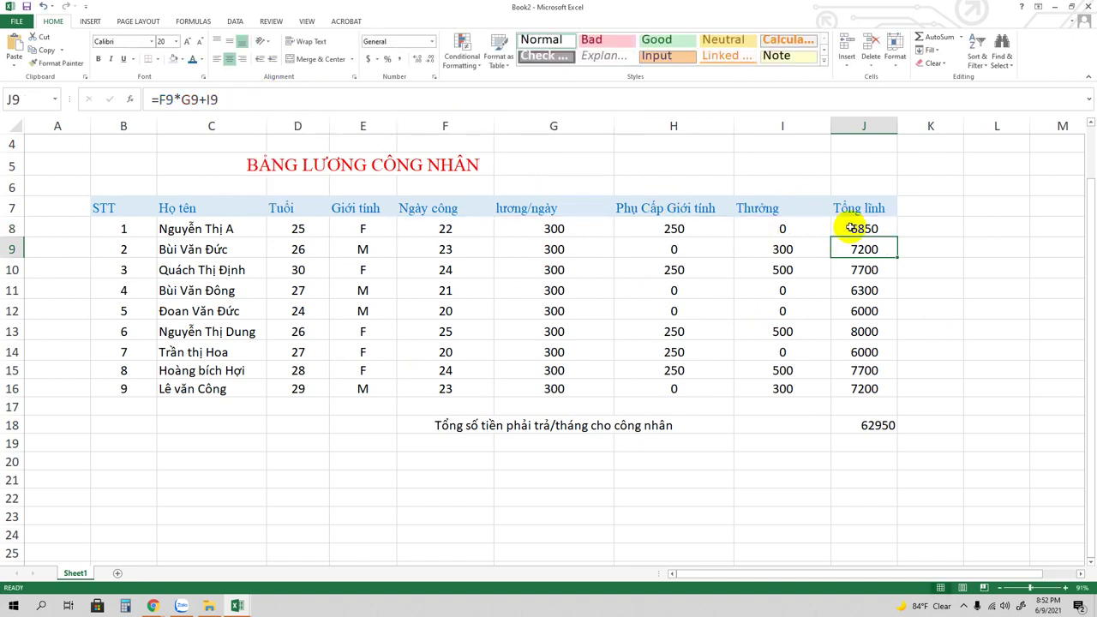
left_click(861, 227)
left_click_drag(895, 233, 888, 393)
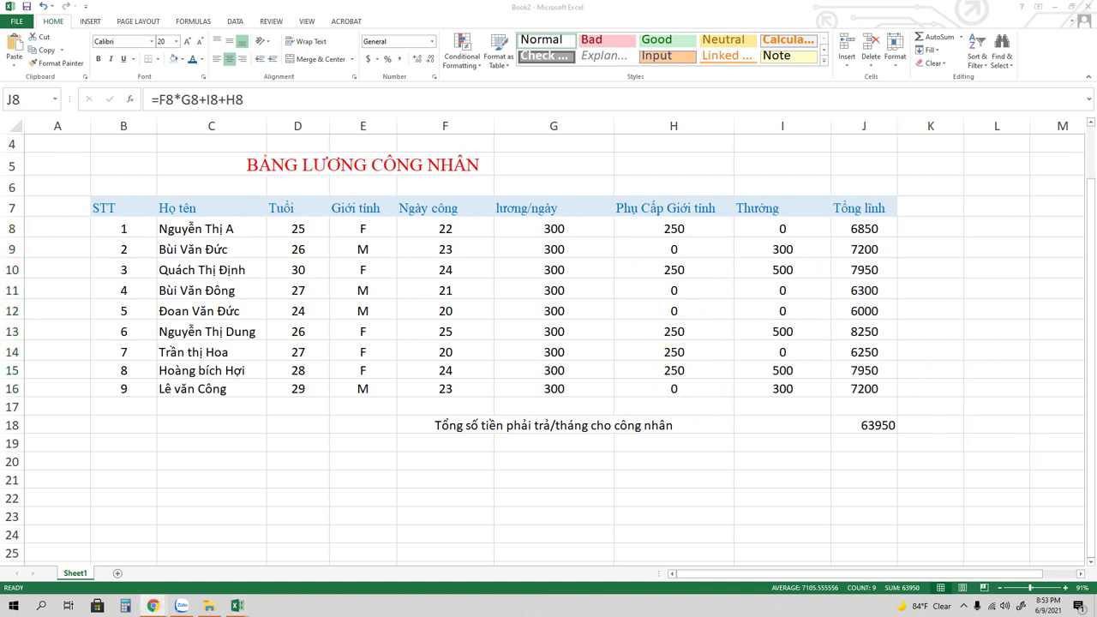
left_click(675, 228)
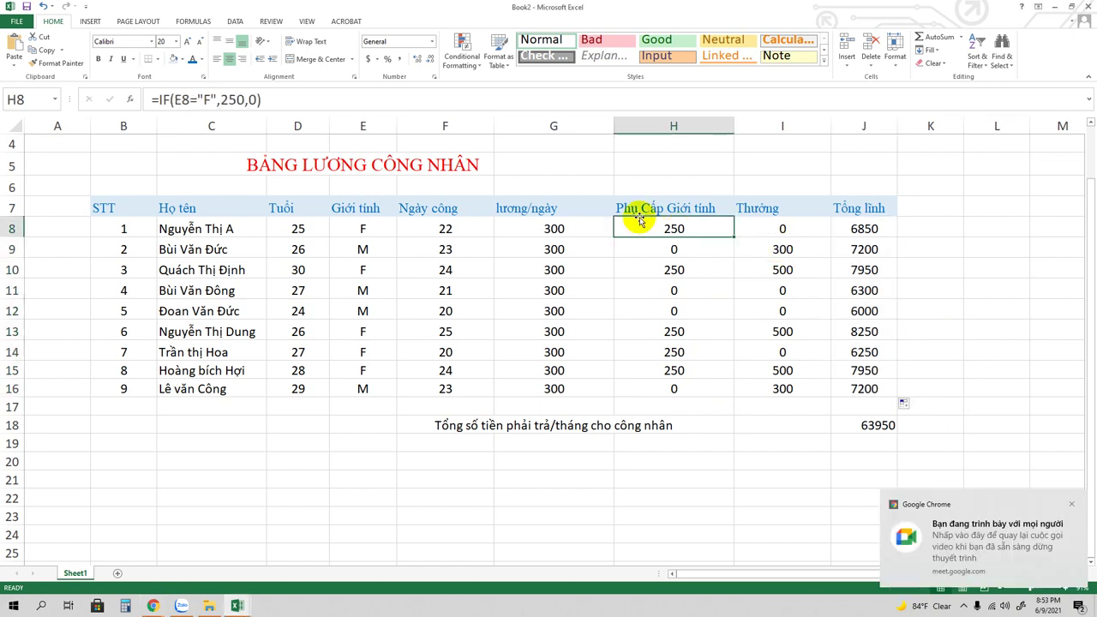
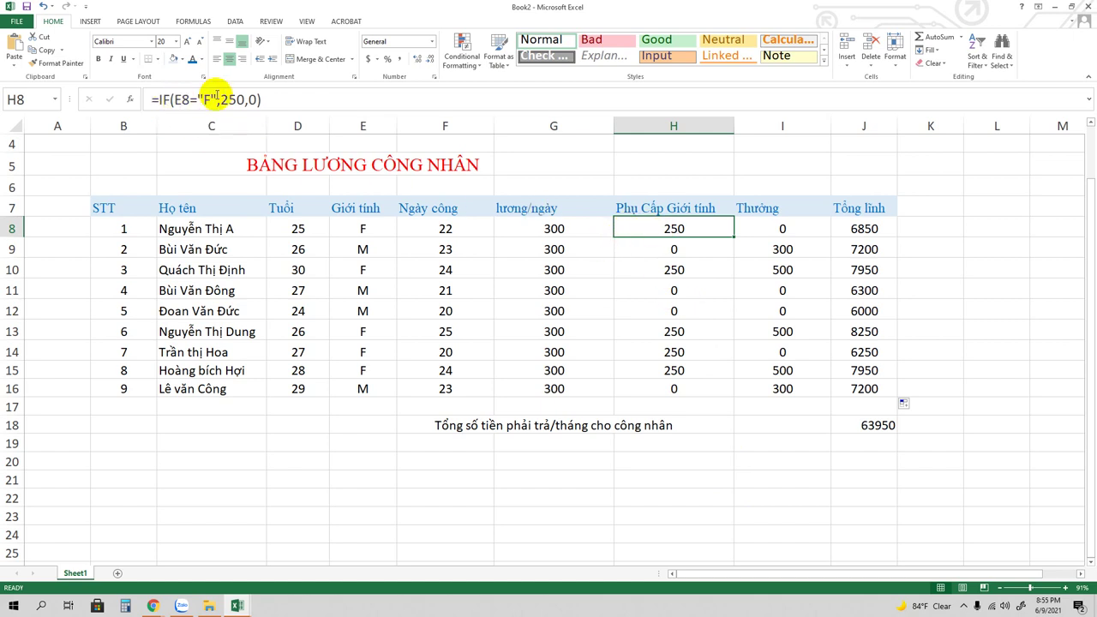
- Replace the gender codes in E8:E11 with Nữ, Nam, Nữ, Nam
left_click(632, 230)
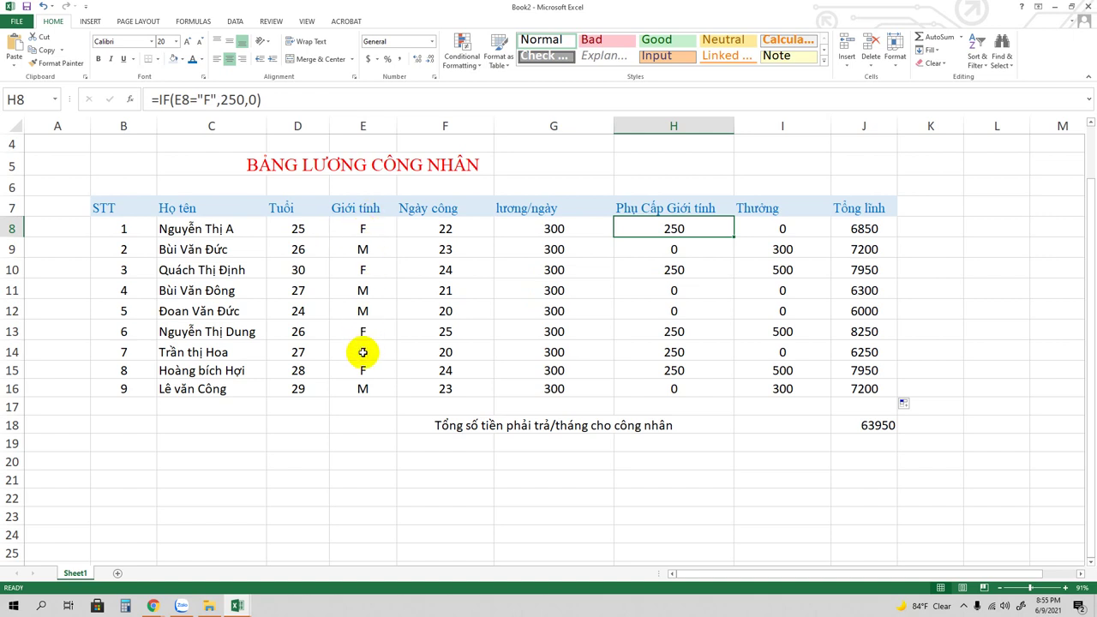
left_click(364, 228)
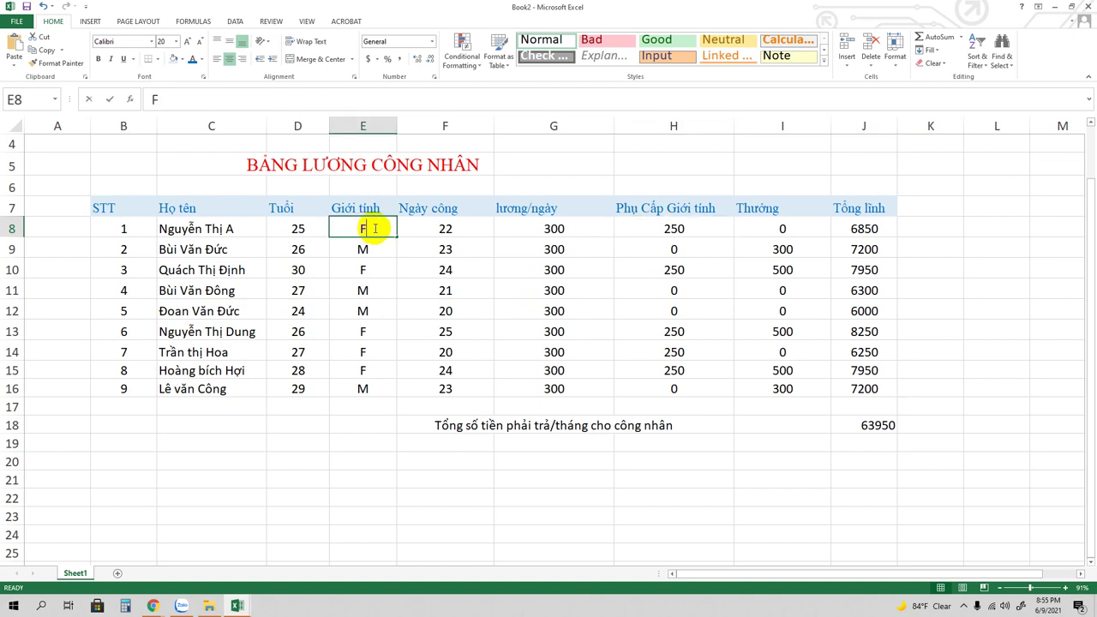
double_click(375, 228)
key("BackSpace")
type("N")
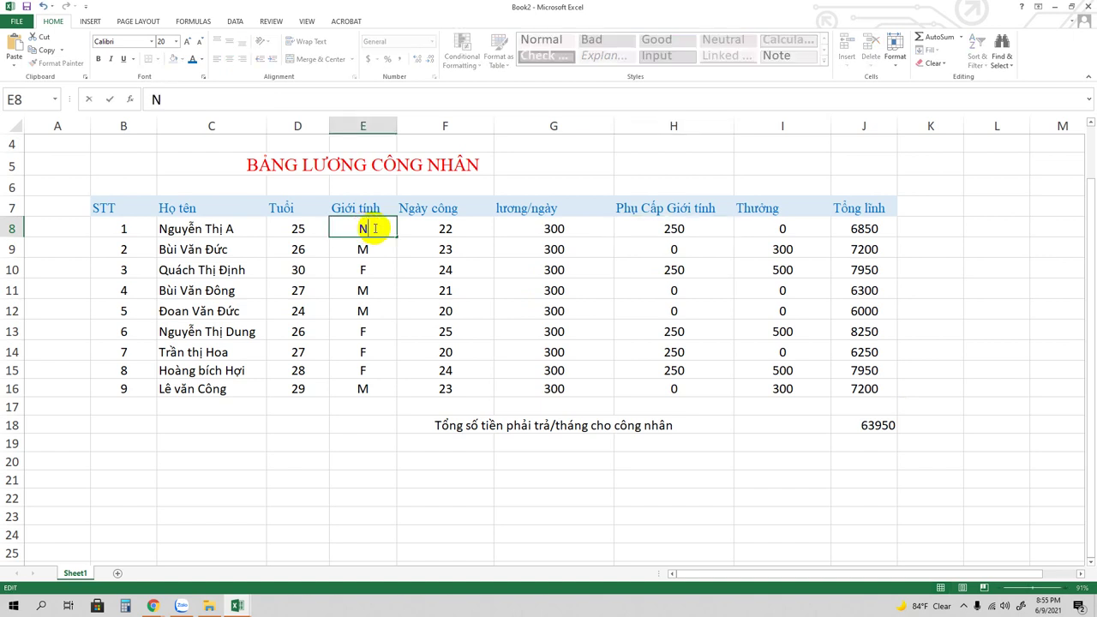
type("ưx")
left_click(366, 251)
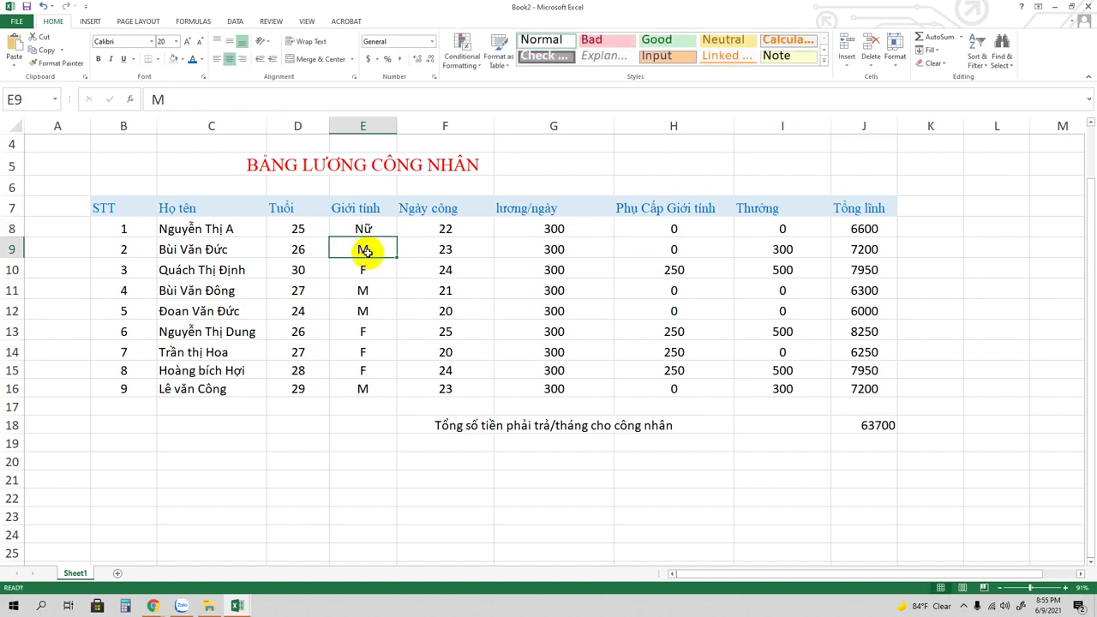
key("Delete")
type("Na")
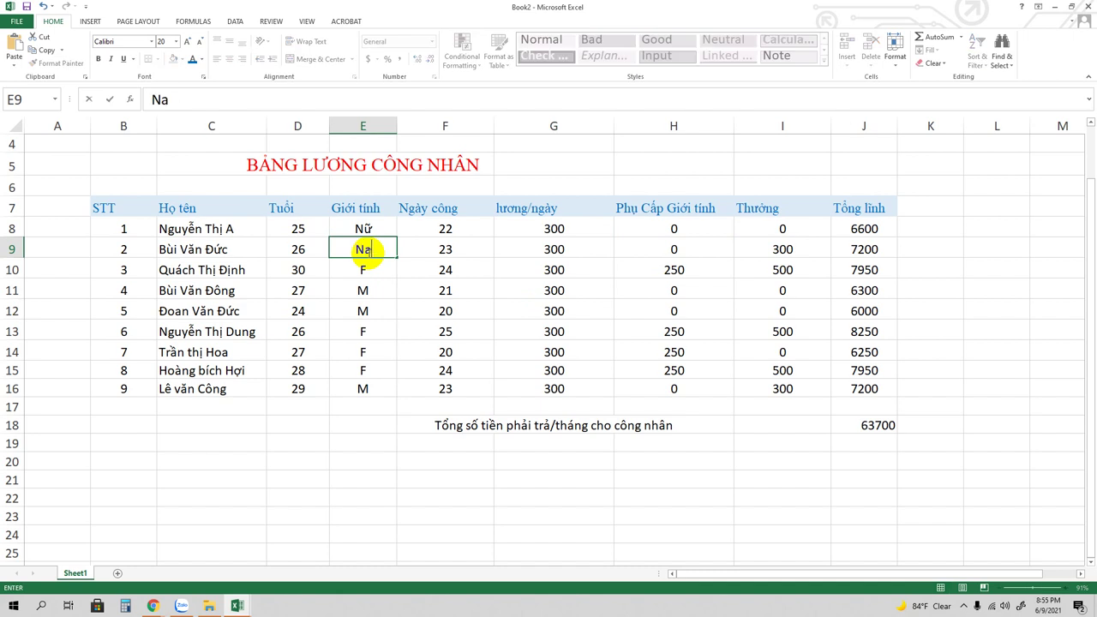
type("m")
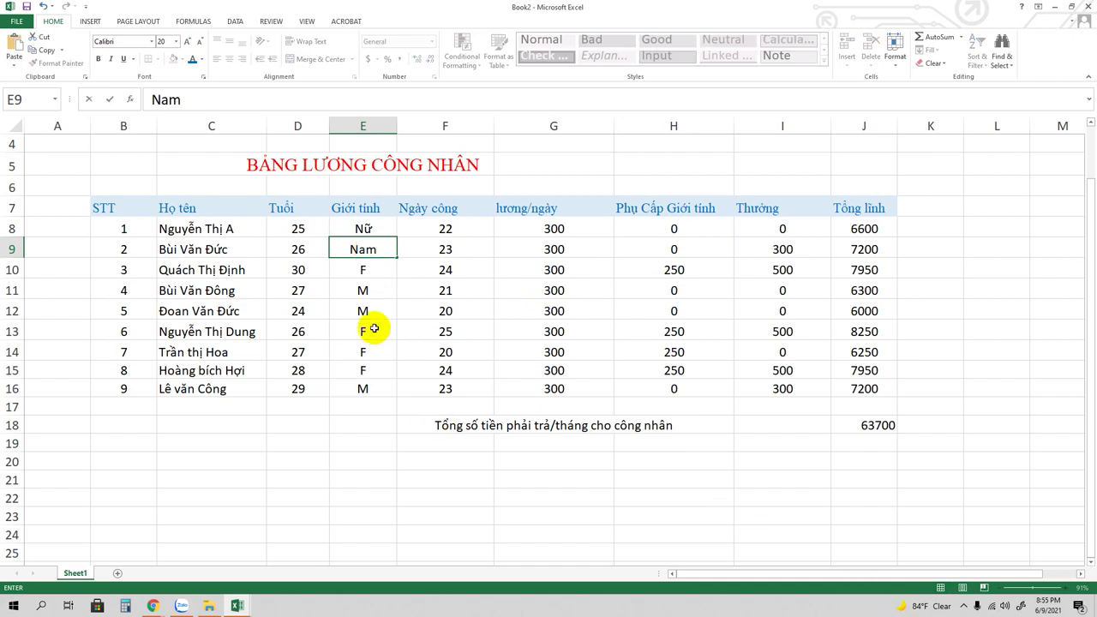
left_click(358, 270)
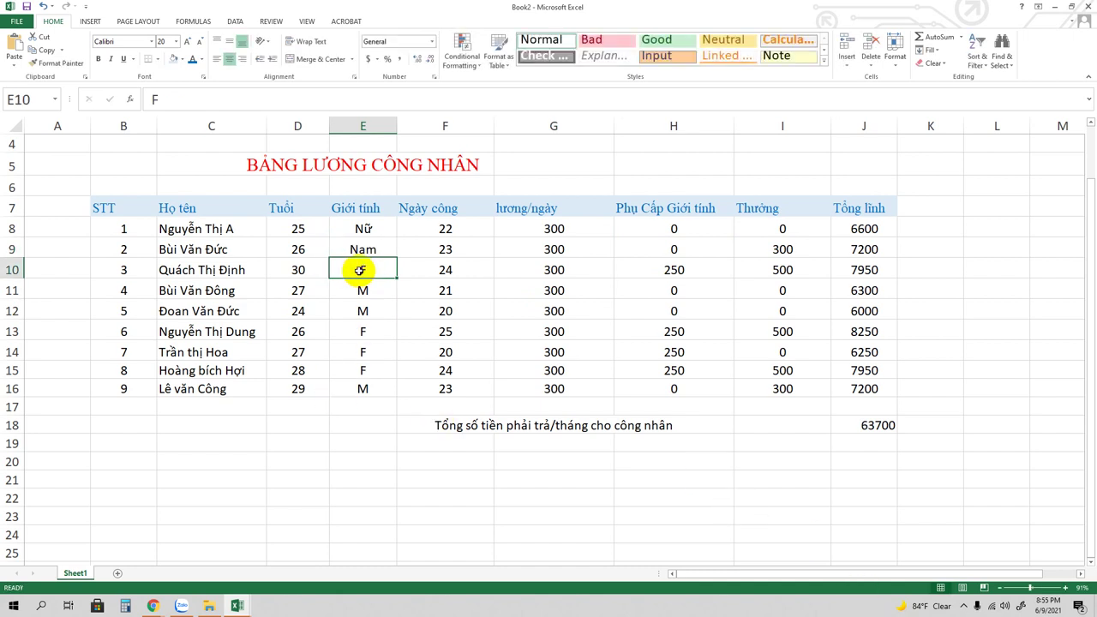
key("Delete")
type("Nư")
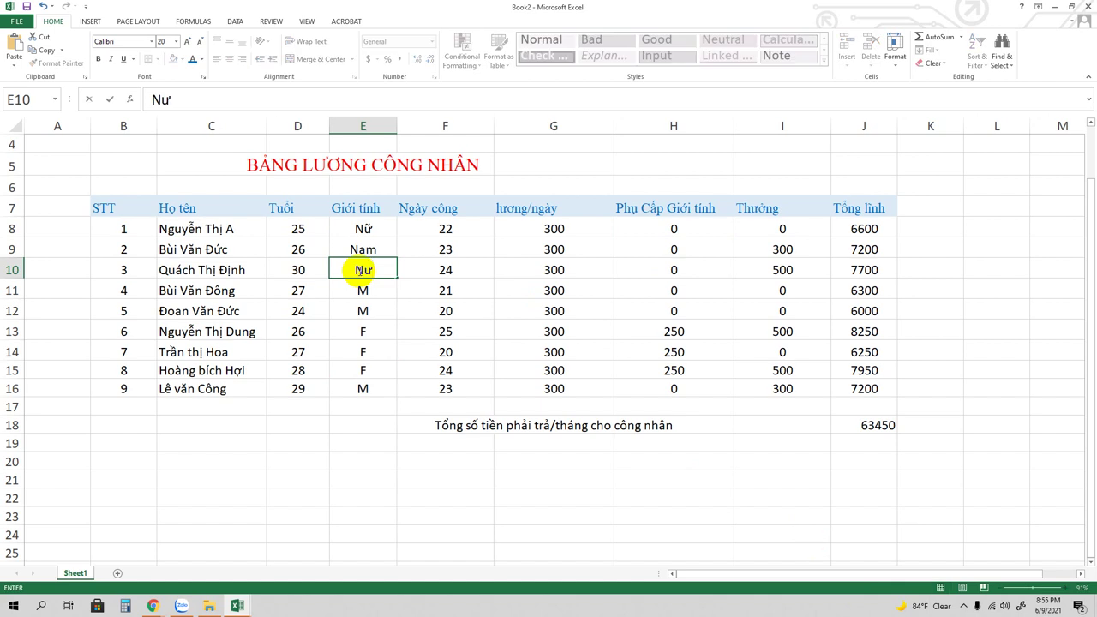
type("x")
left_click(367, 290)
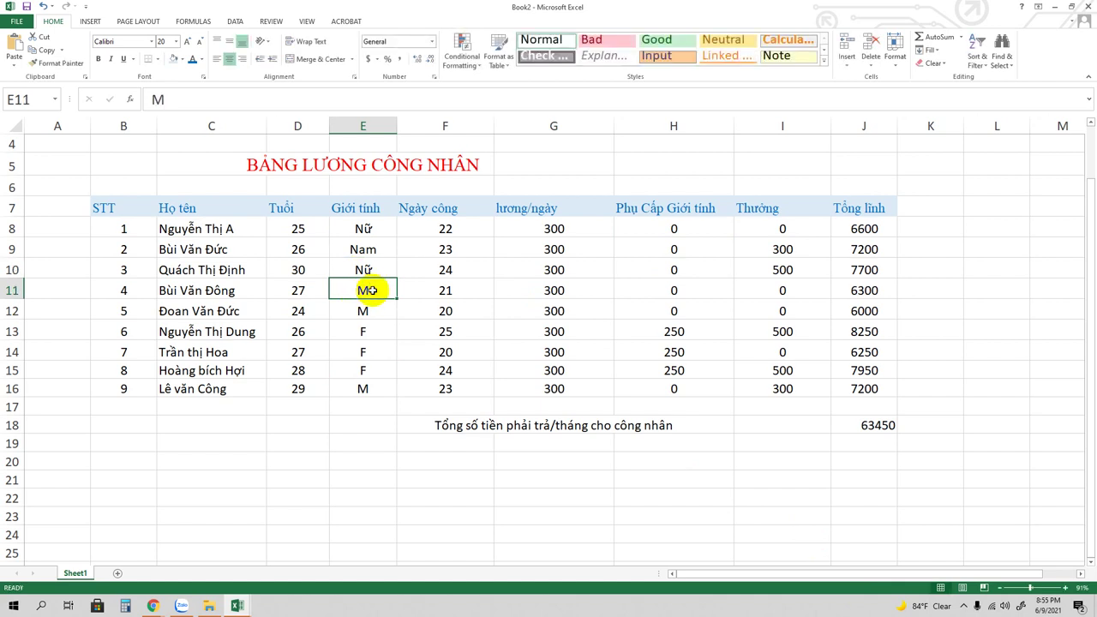
key("Delete")
type("nam")
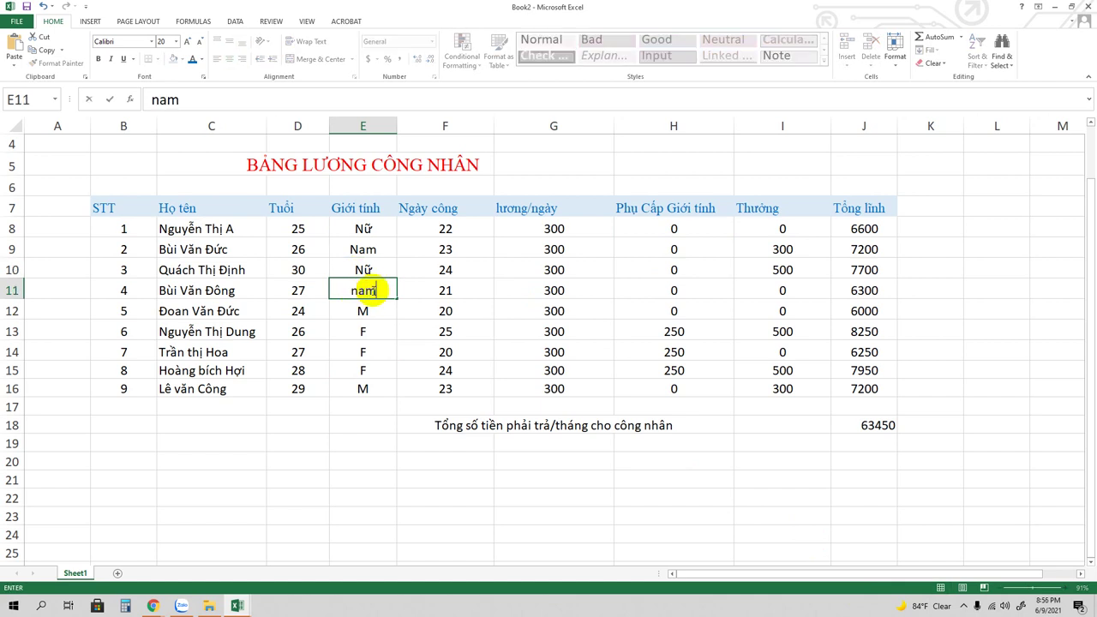
key("BackSpace")
key("BackSpace")
key("BackSpace")
type("Nam")
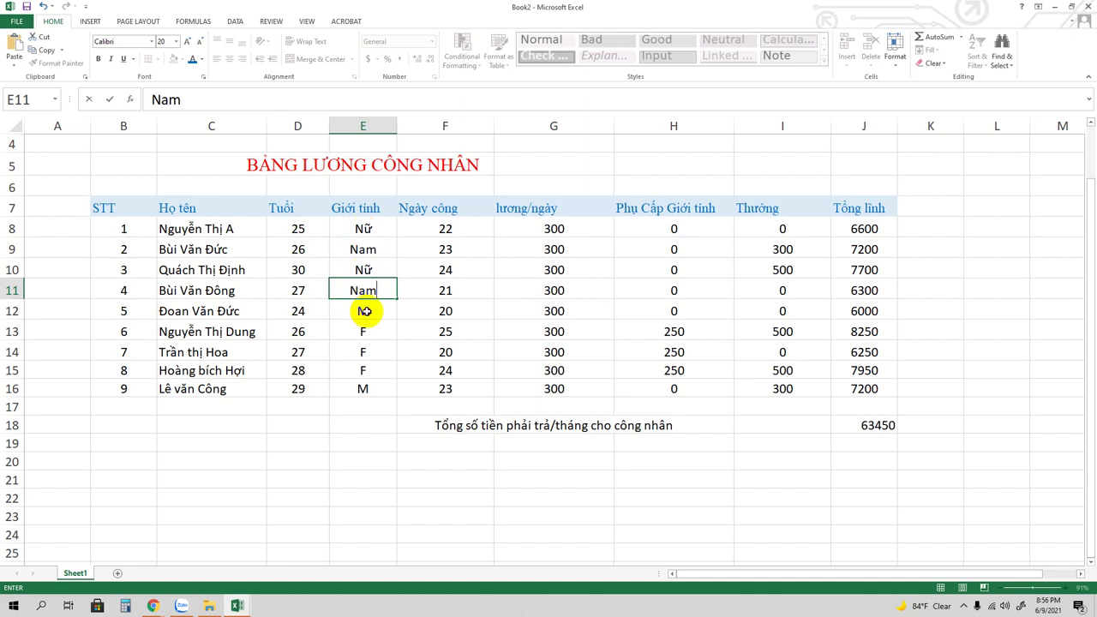
left_click(364, 311)
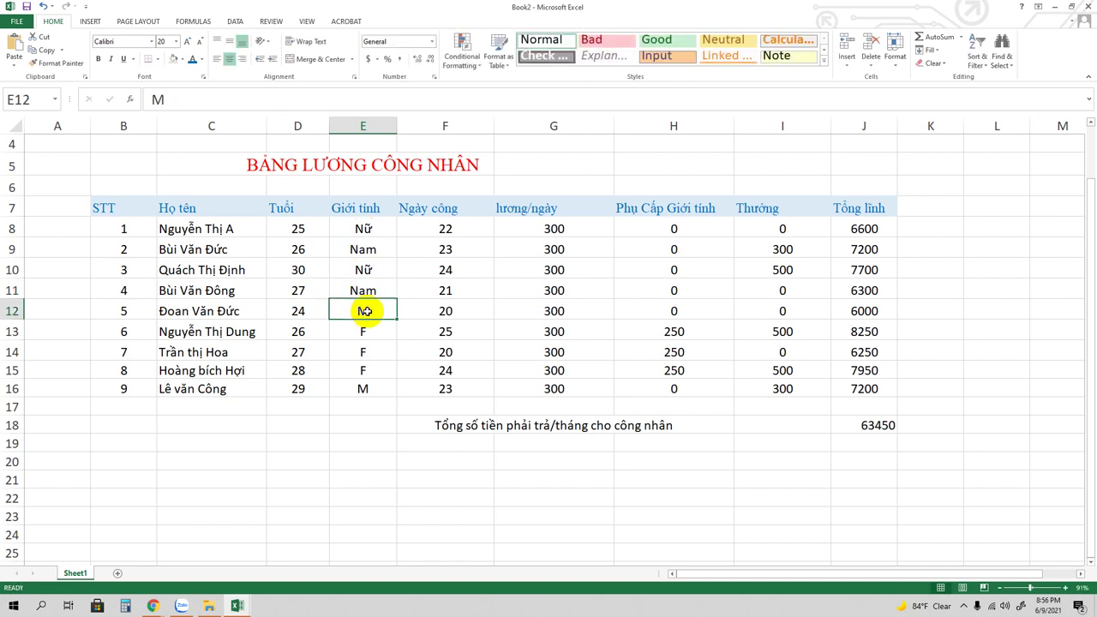
- Set E12 to Nam, E13:E15 to Nữ and E16 to Nam
key("BackSpace")
key("Escape")
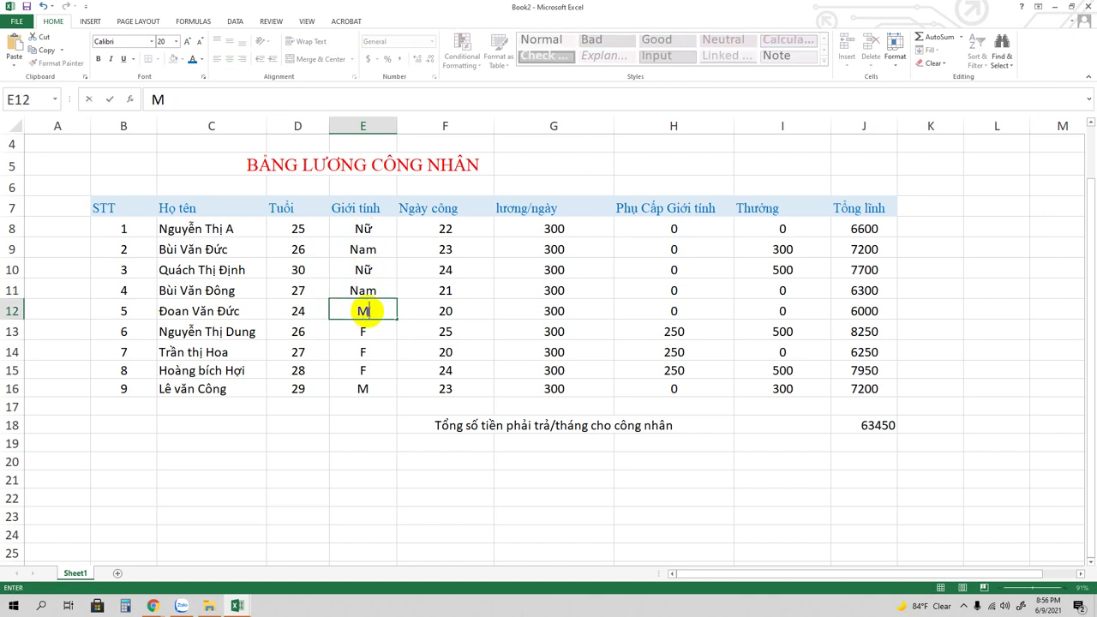
key("BackSpace")
type("Nam")
left_click(365, 331)
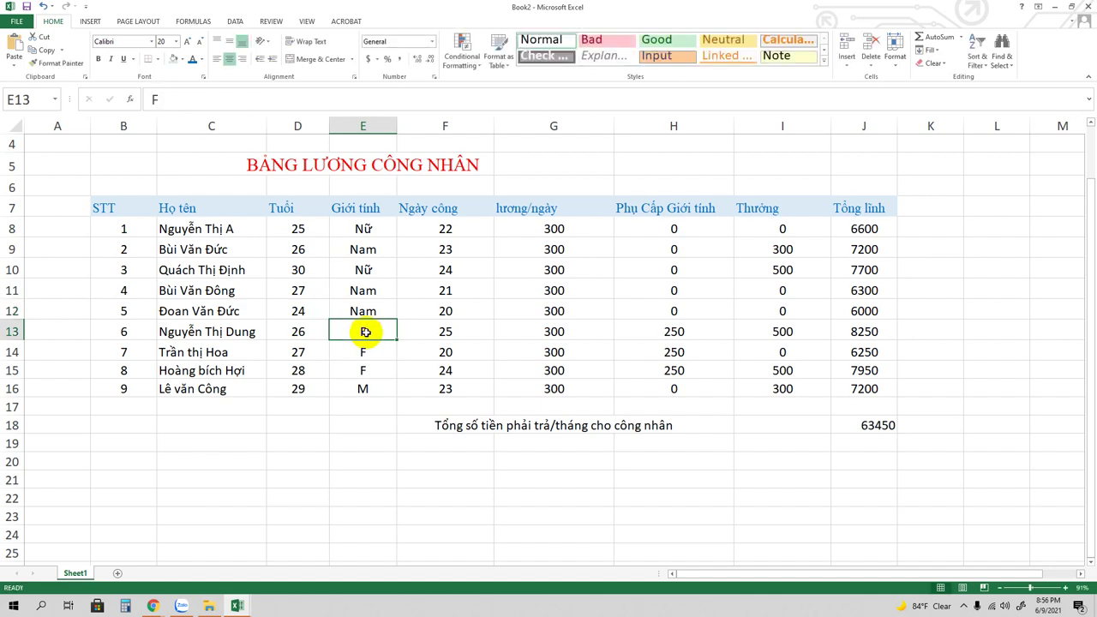
type("Nữ")
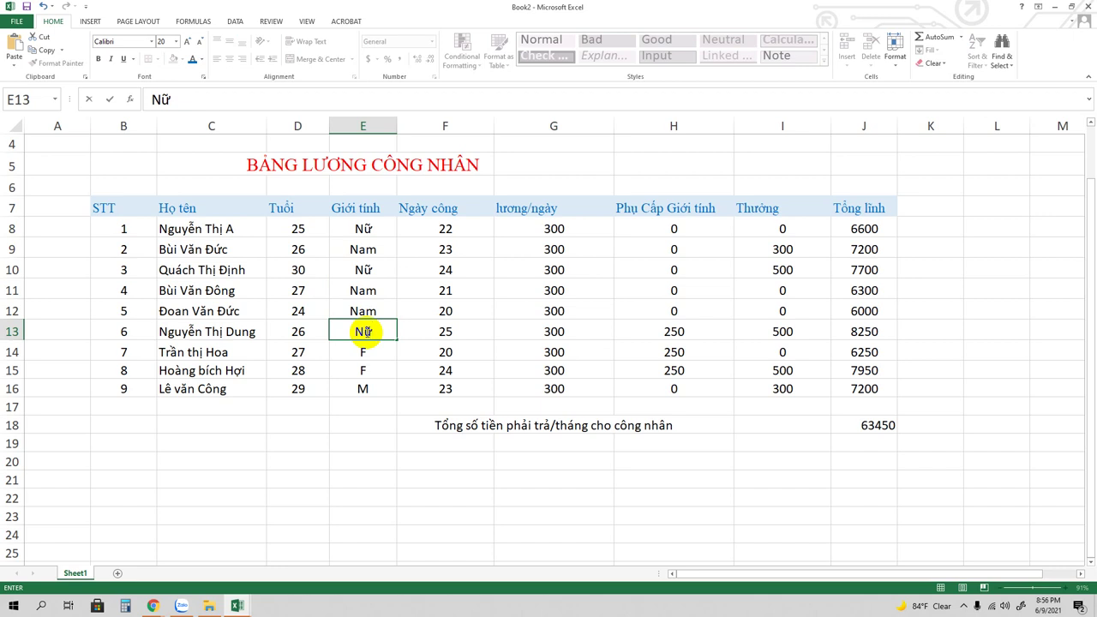
left_click(366, 352)
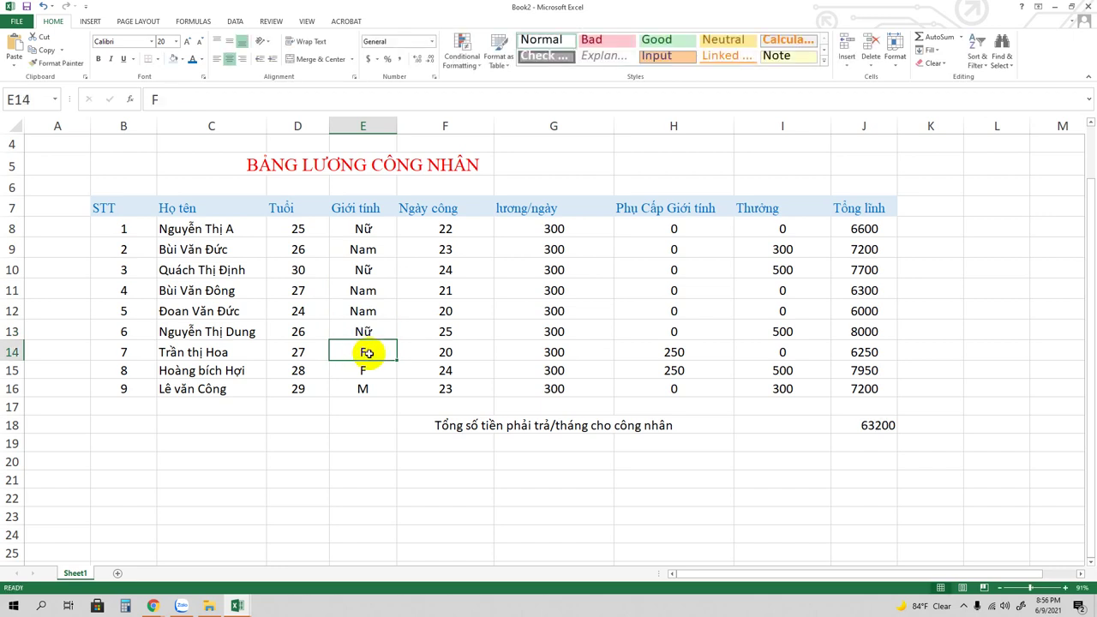
type("Nữ")
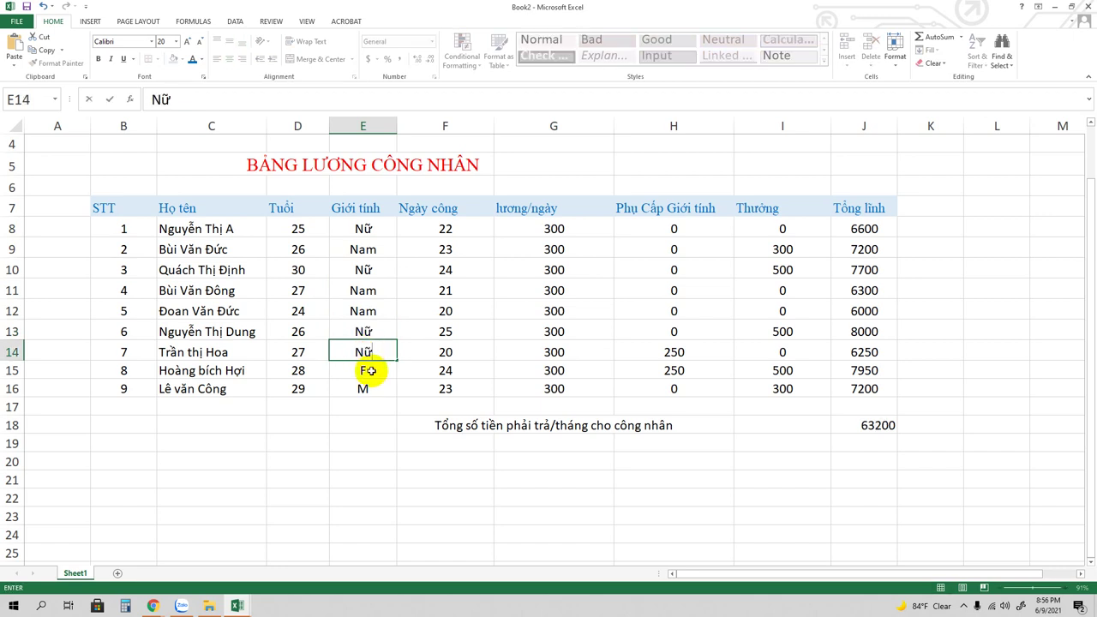
left_click(371, 370)
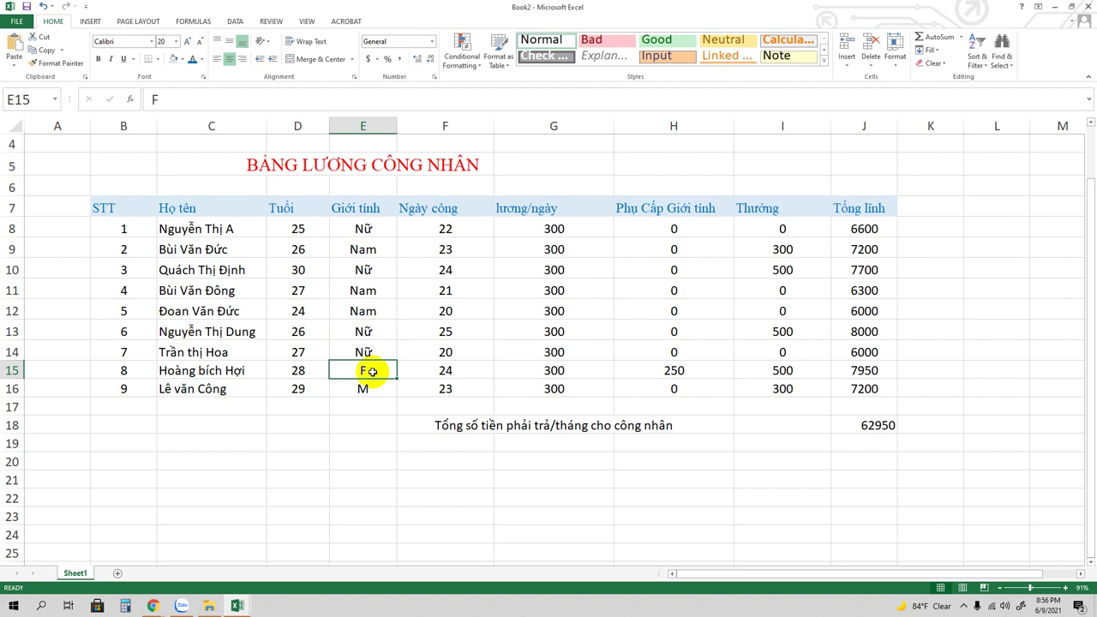
left_click(382, 352)
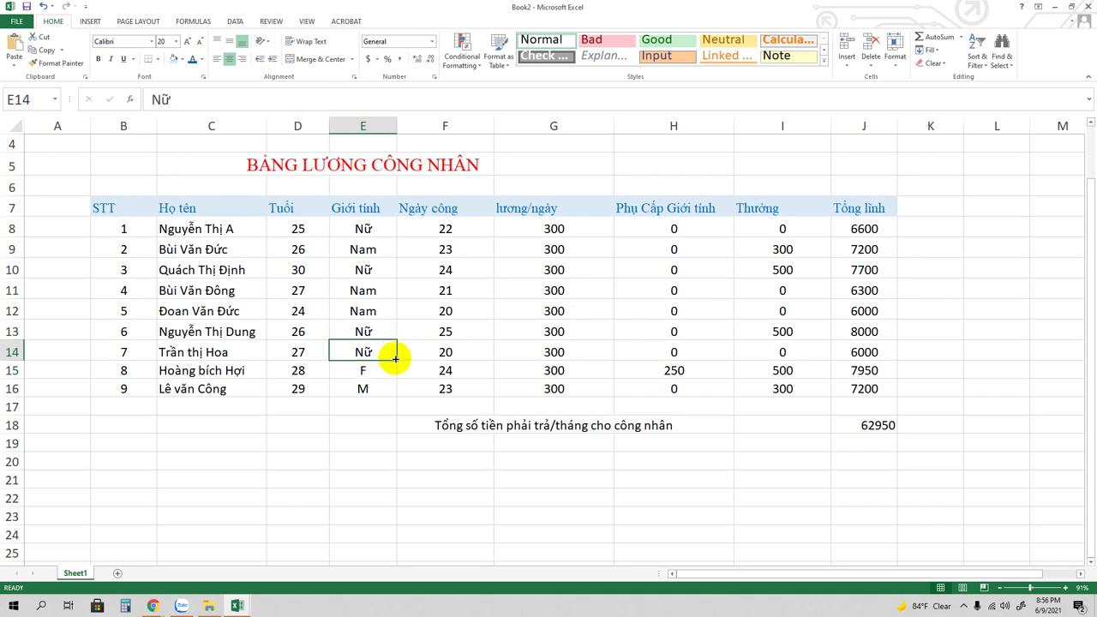
left_click_drag(394, 361, 396, 374)
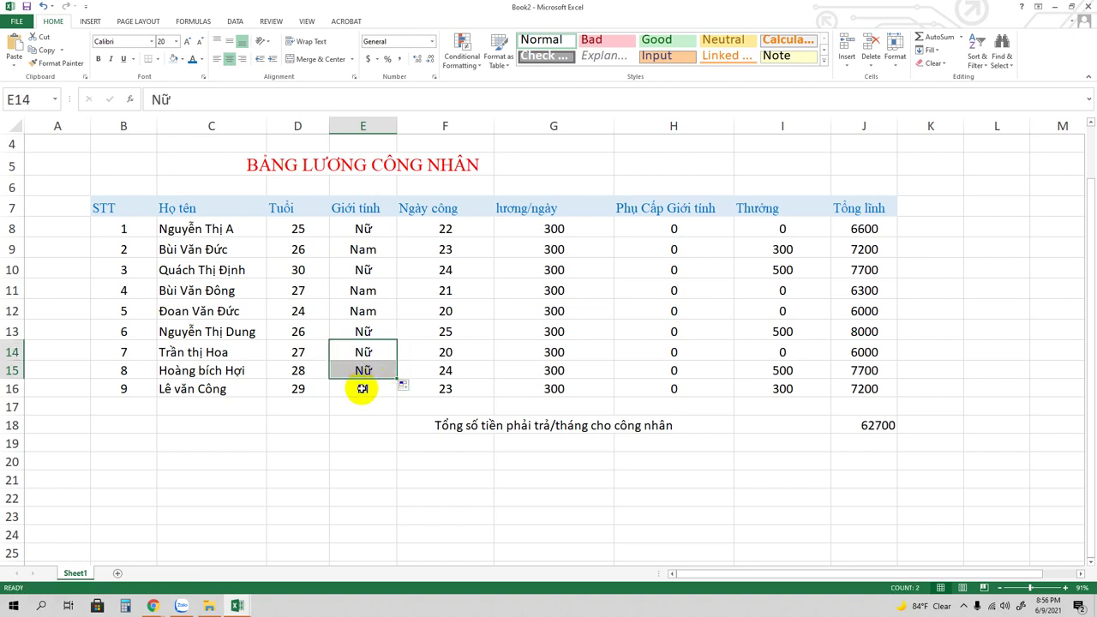
left_click(362, 389)
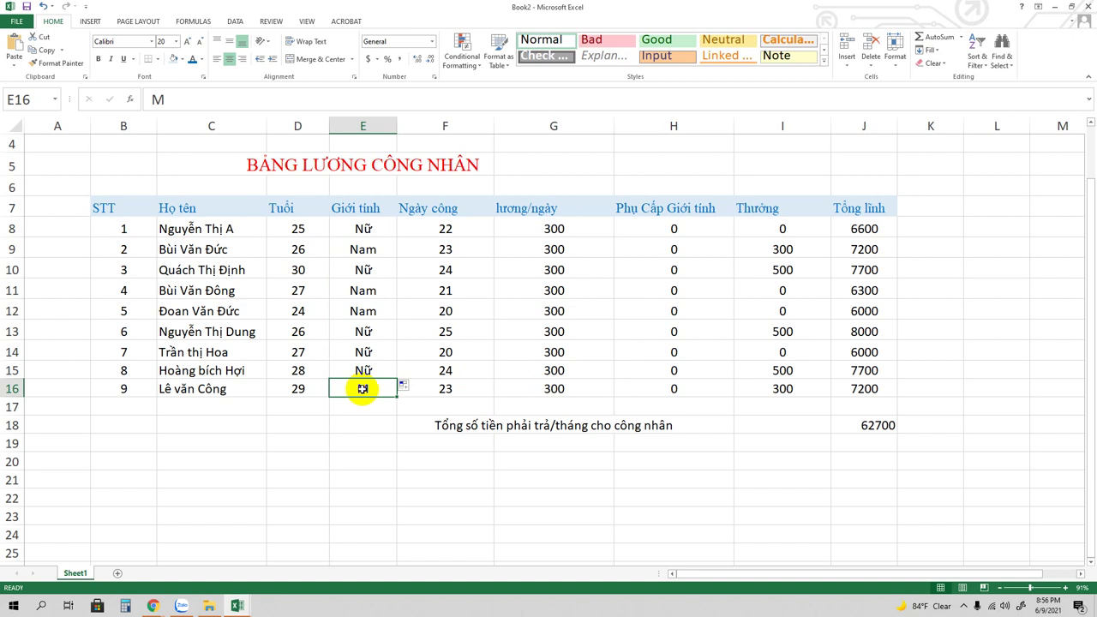
type("Nam")
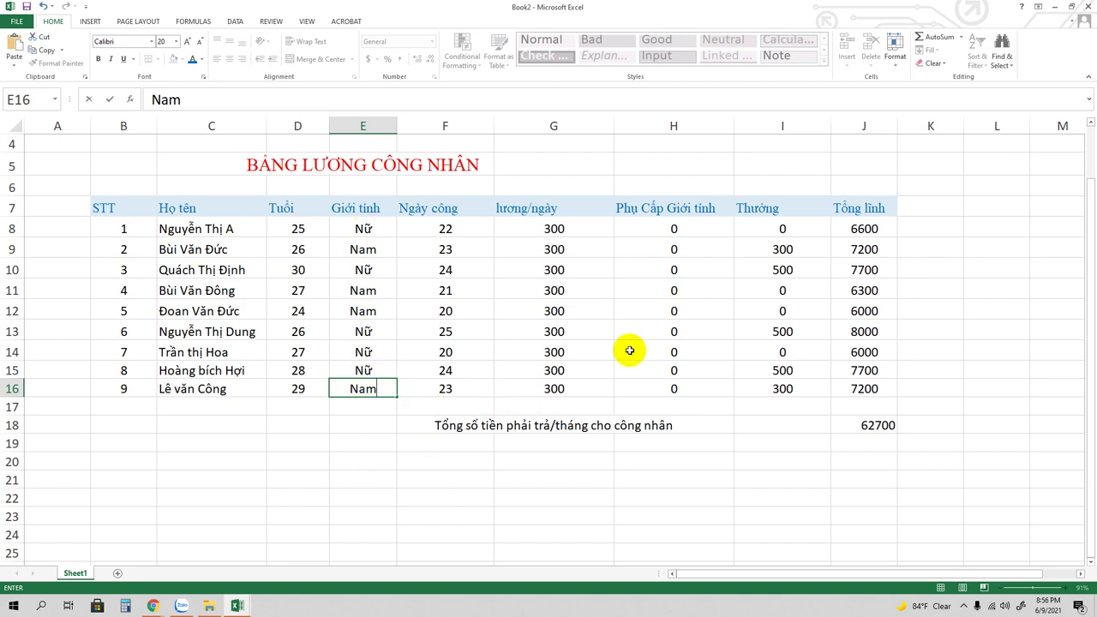
left_click(668, 228)
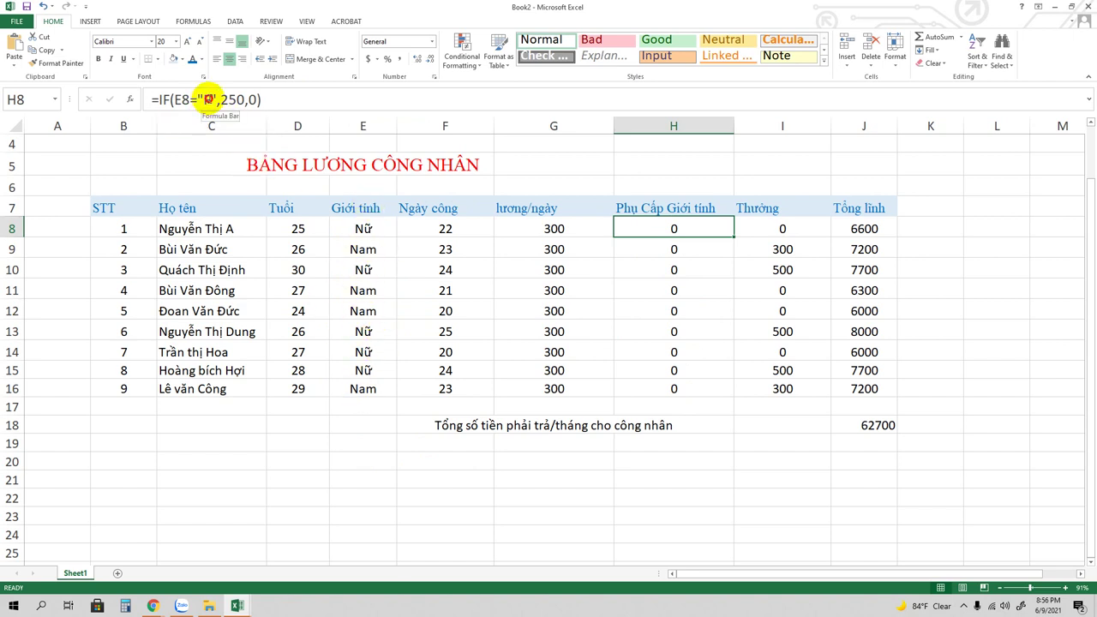
- Change H8's formula to =IF(E8="Nữ",250,0) so it returns 250
left_click(208, 100)
key("BackSpace")
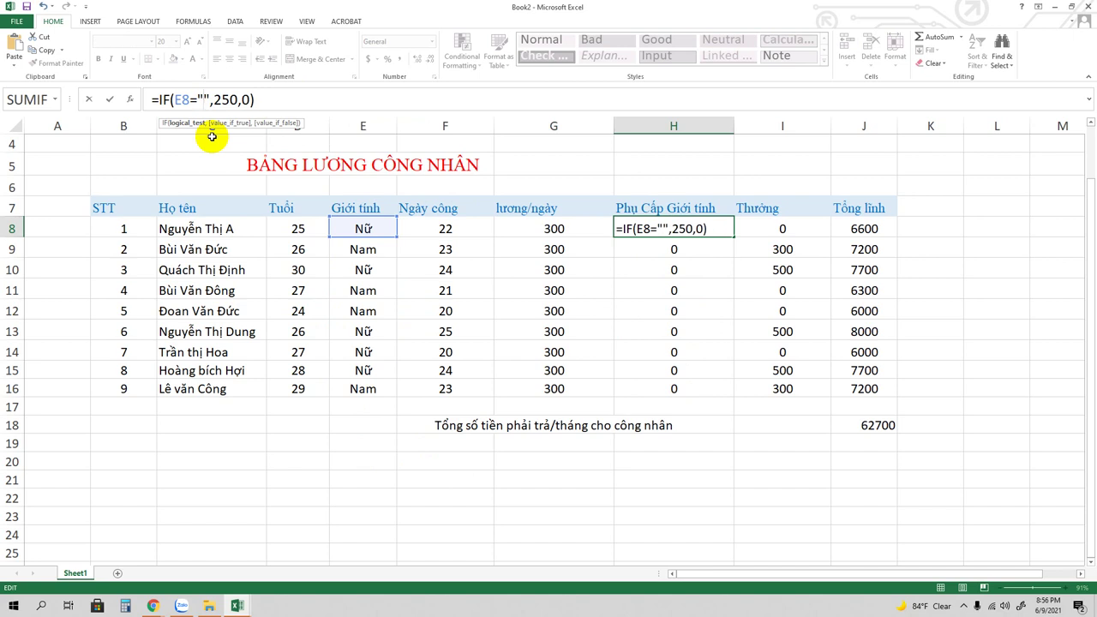
type("Nưx")
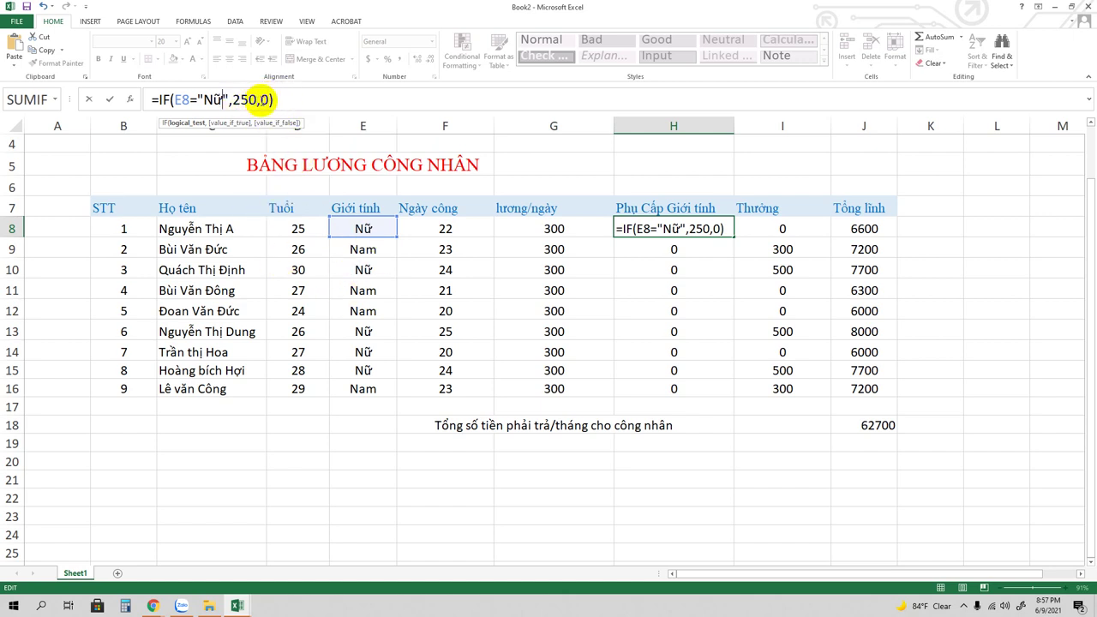
left_click(278, 99)
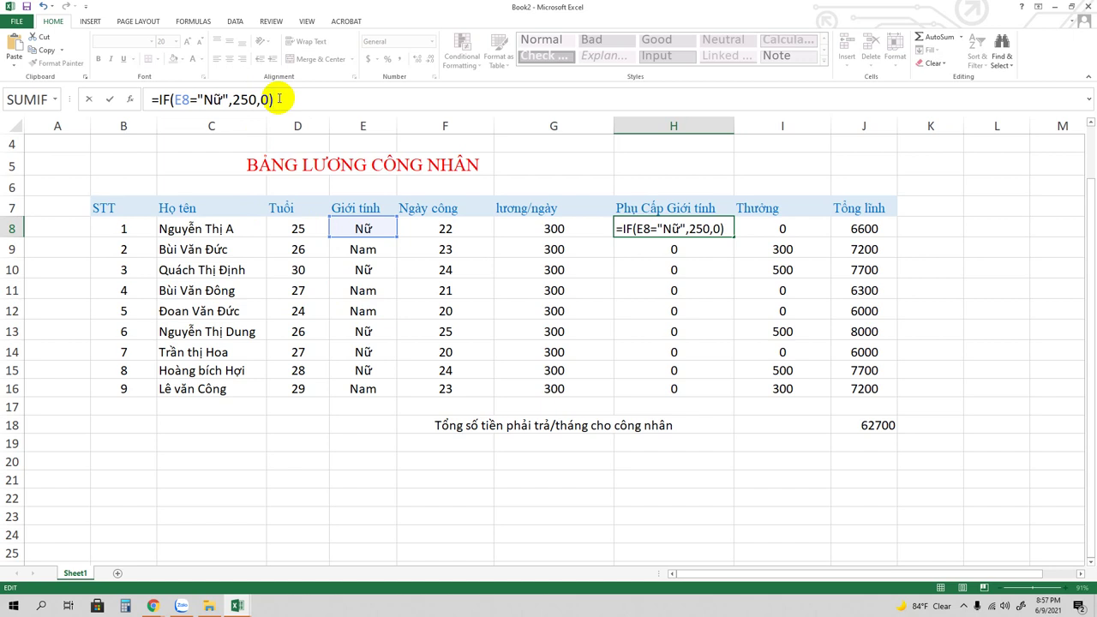
key("Return")
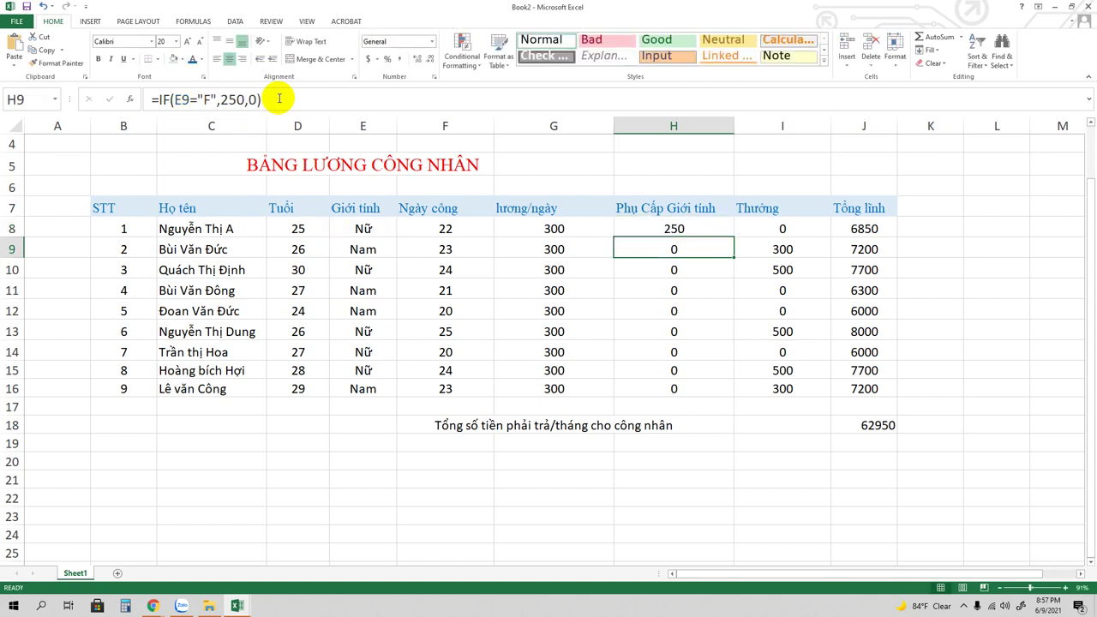
- Fill the H8 allowance formula down through H16
left_click(703, 230)
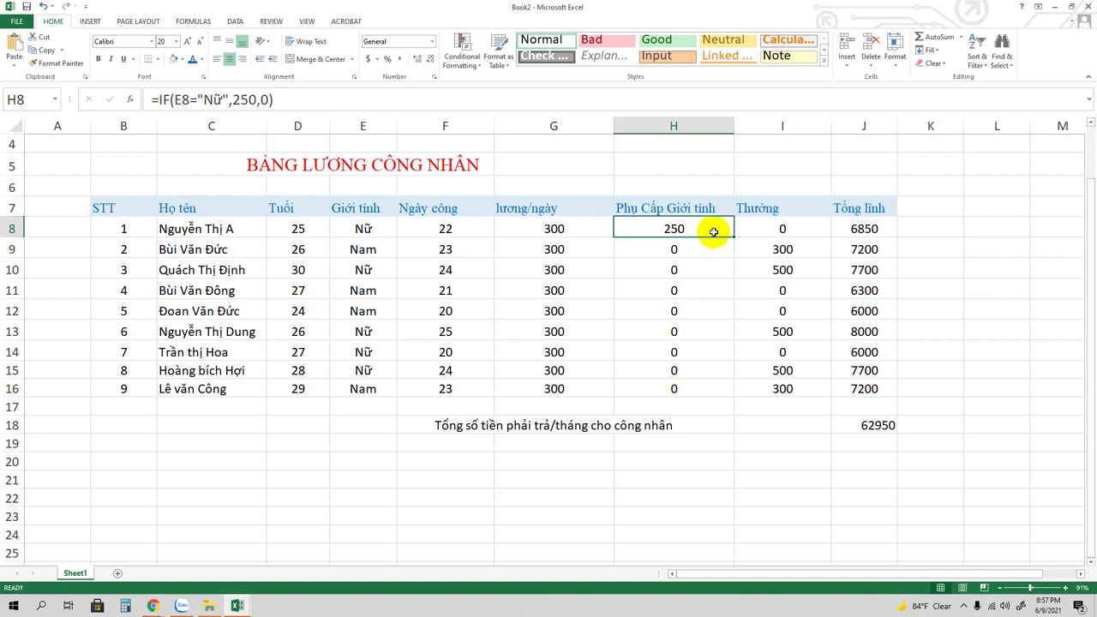
left_click_drag(735, 237, 736, 393)
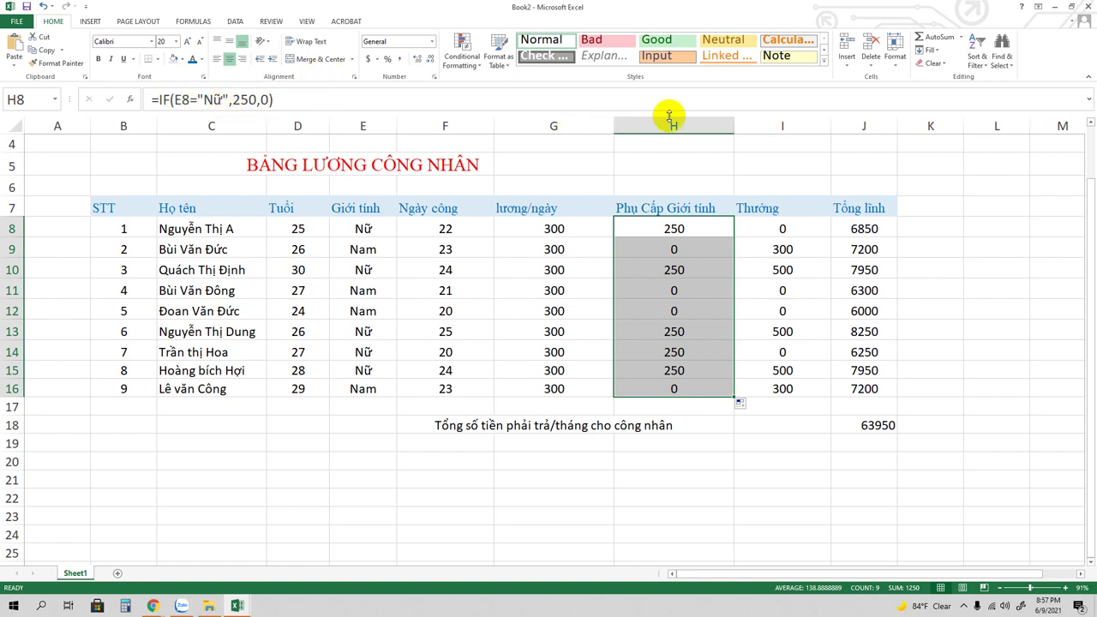
left_click(861, 229)
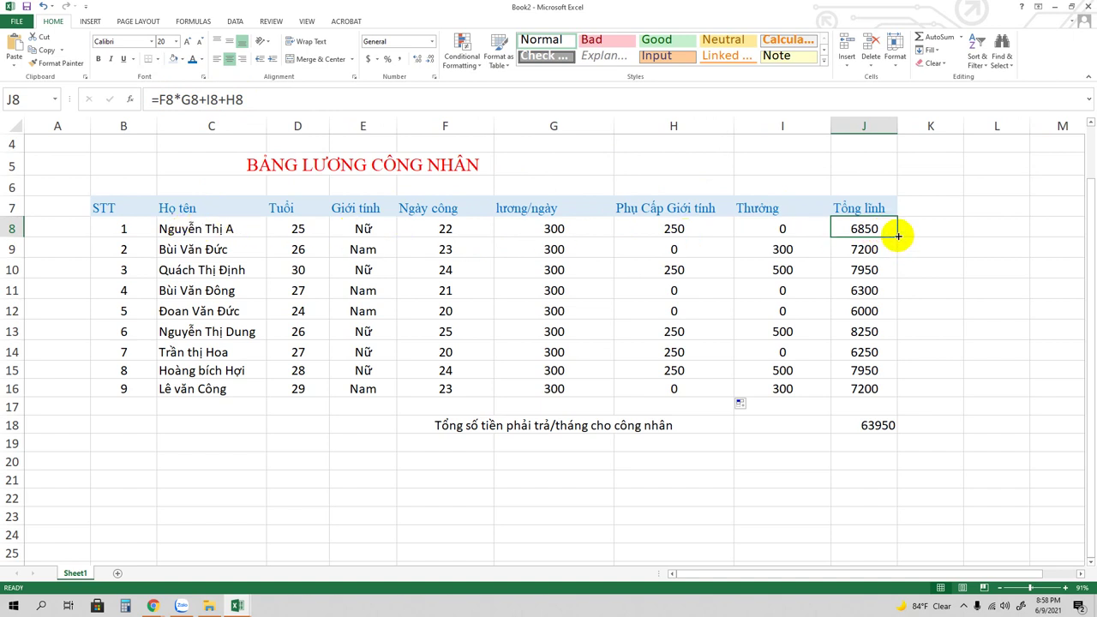
- Fill the Tổng lĩnh formula down to J16 and show J18's =SUM(J8:J16)
left_click_drag(898, 234, 899, 398)
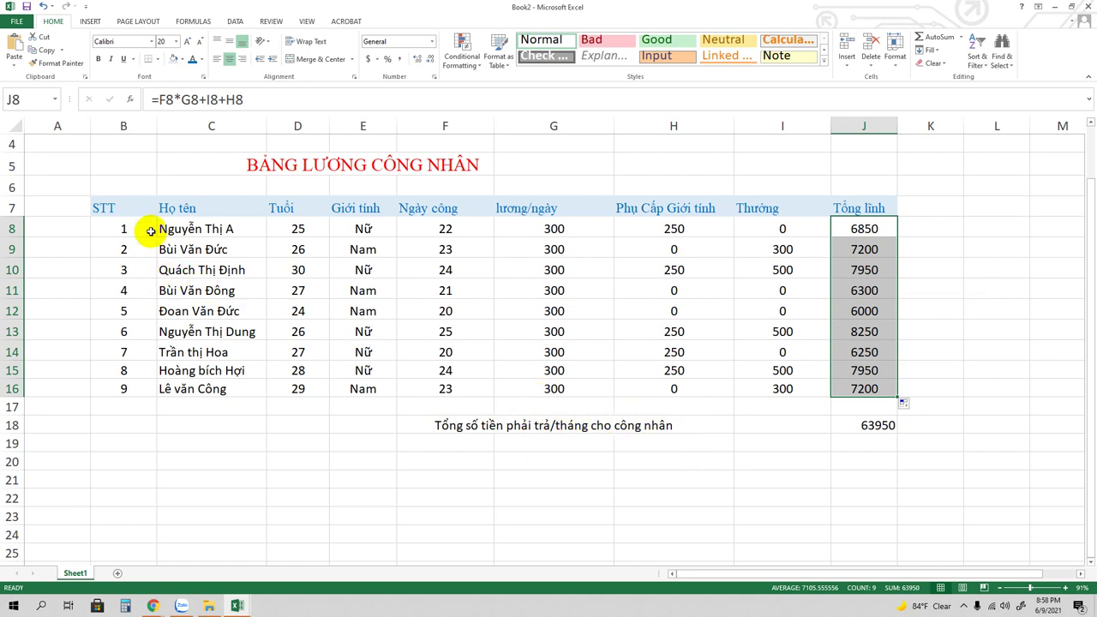
left_click(867, 426)
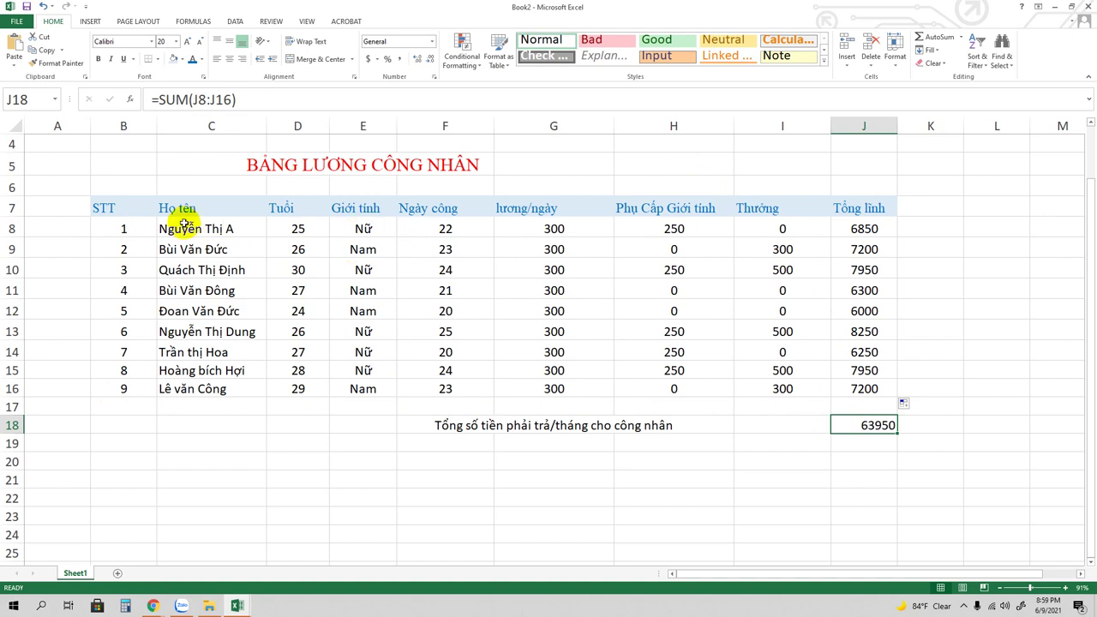
left_click(343, 99)
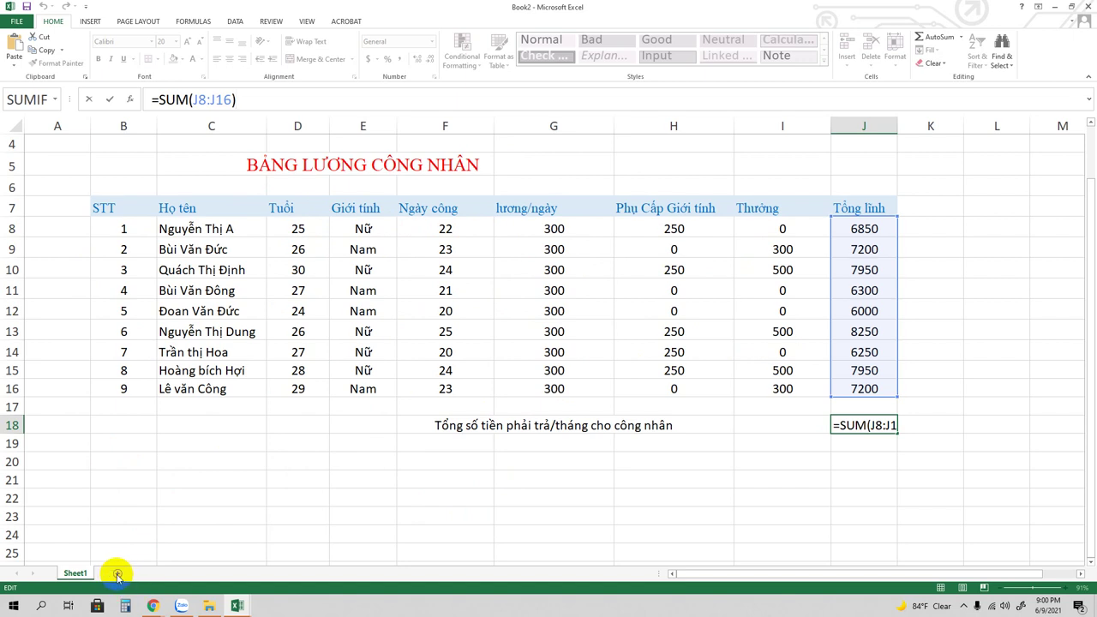
- Commit J18 and rename the Sheet1 tab to 'Bảnglương CN'
key("ctrl+Return")
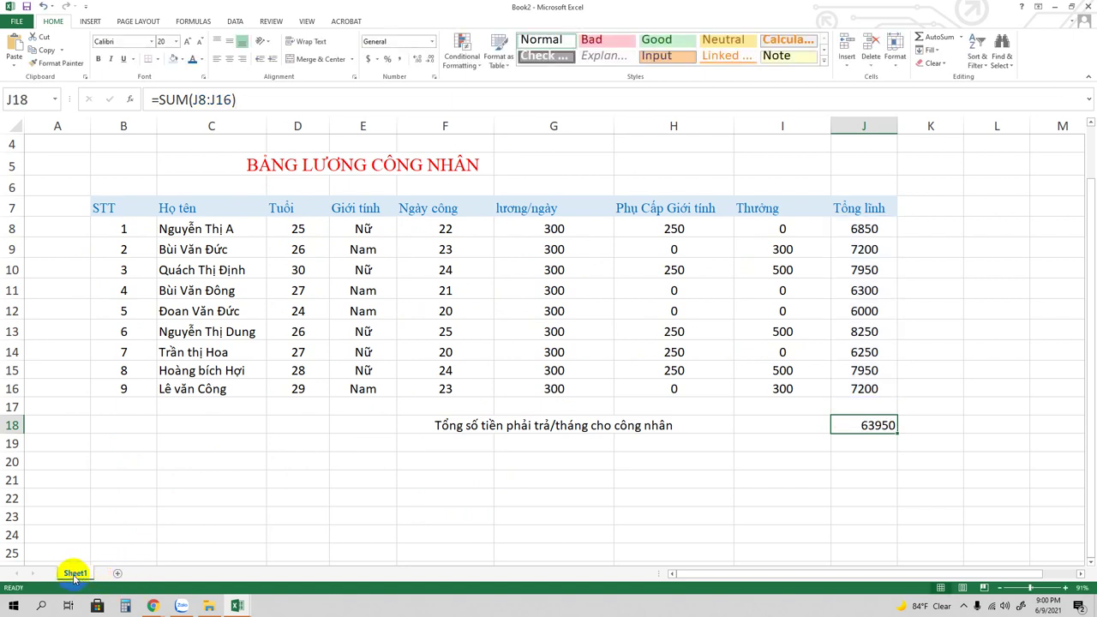
double_click(75, 573)
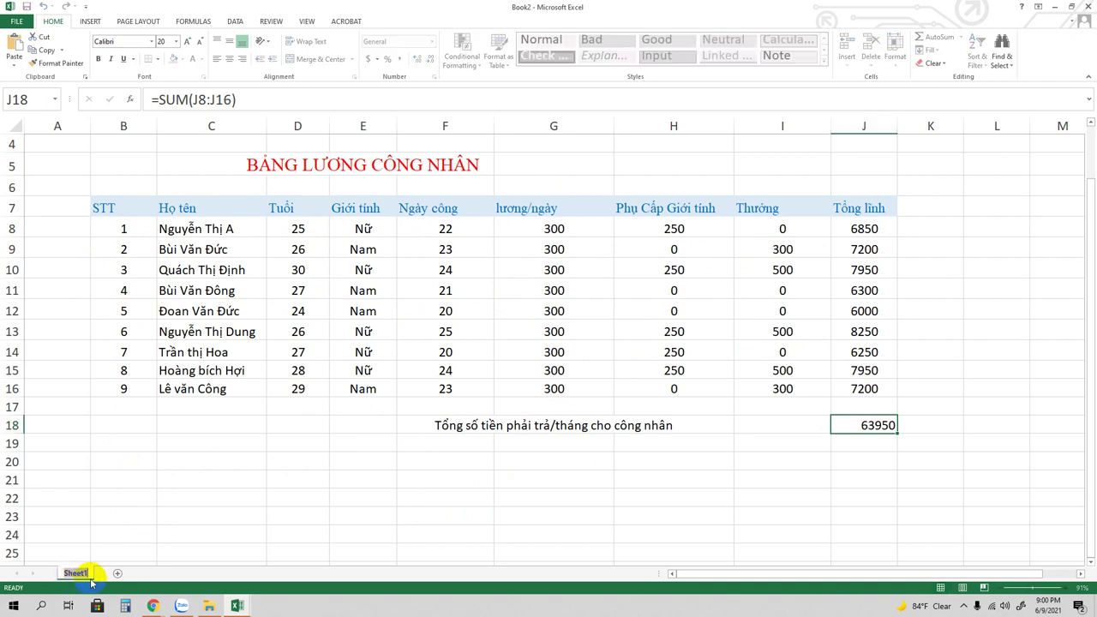
key("BackSpace")
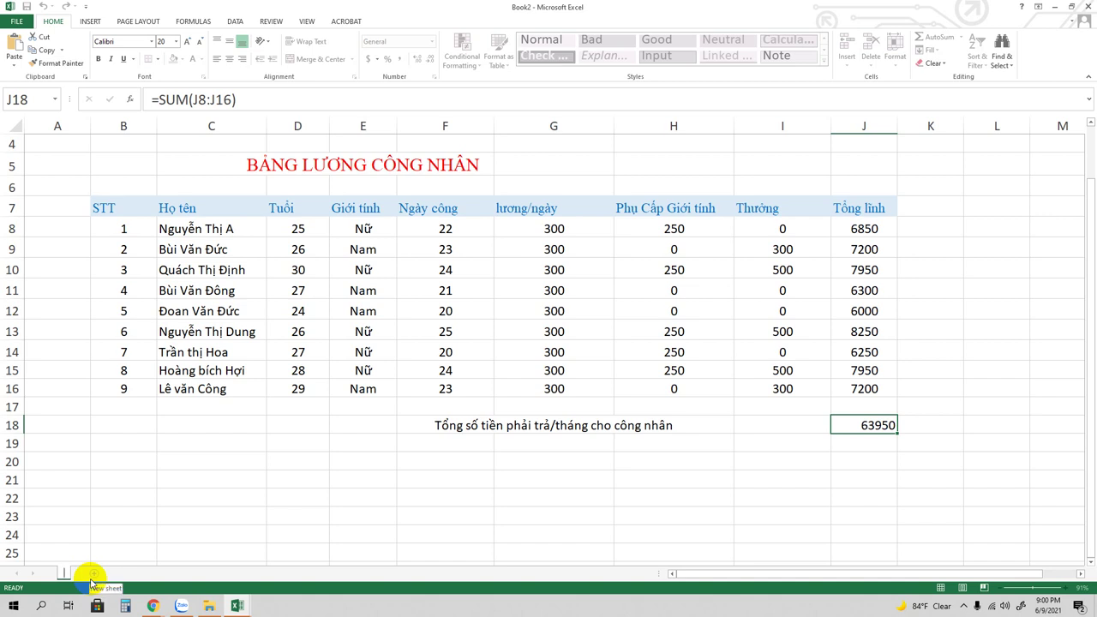
type("Ba")
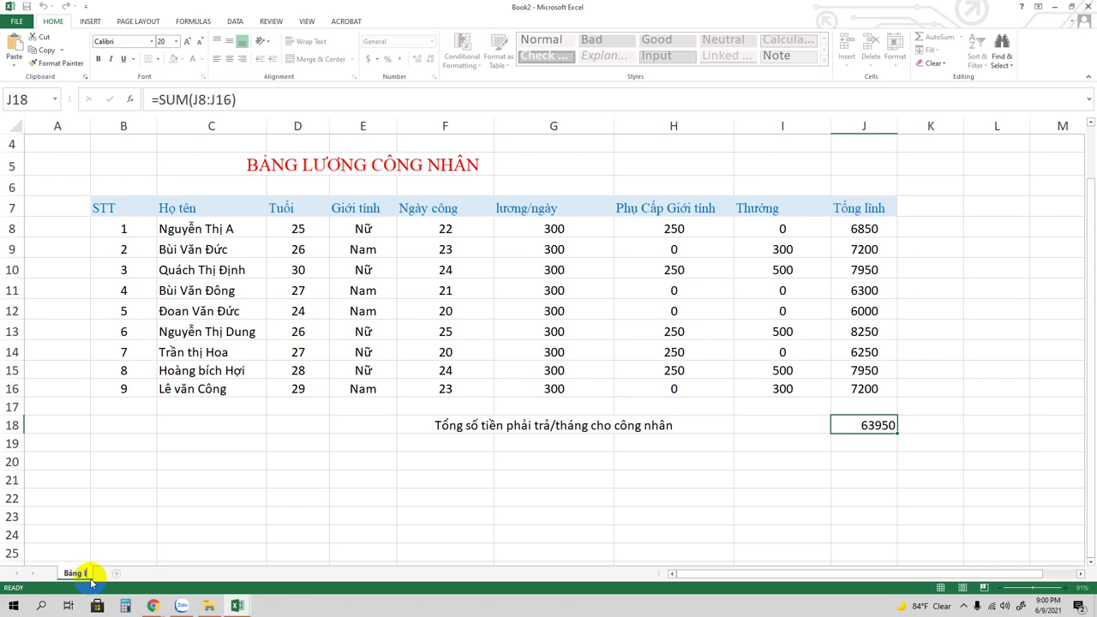
type(" lươ")
type("ng")
key("BackSpace")
key("BackSpace")
key("BackSpace")
key("BackSpace")
key("BackSpace")
key("BackSpace")
type("ương")
type(" CN")
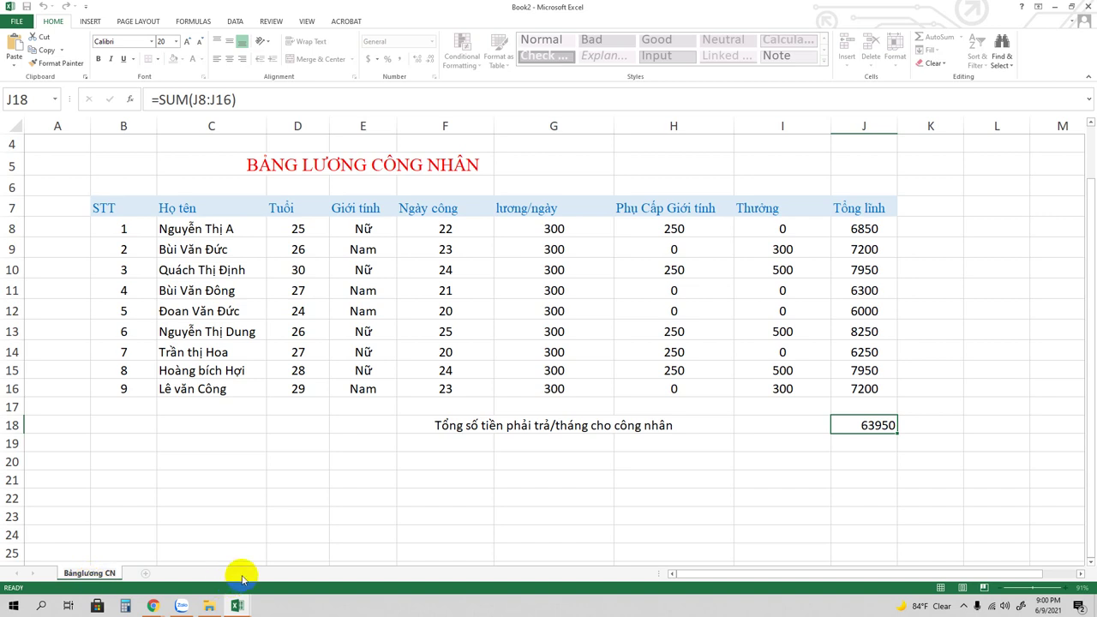
- Insert a new worksheet and name it 'Bảng HS'
left_click(243, 571)
left_click(146, 573)
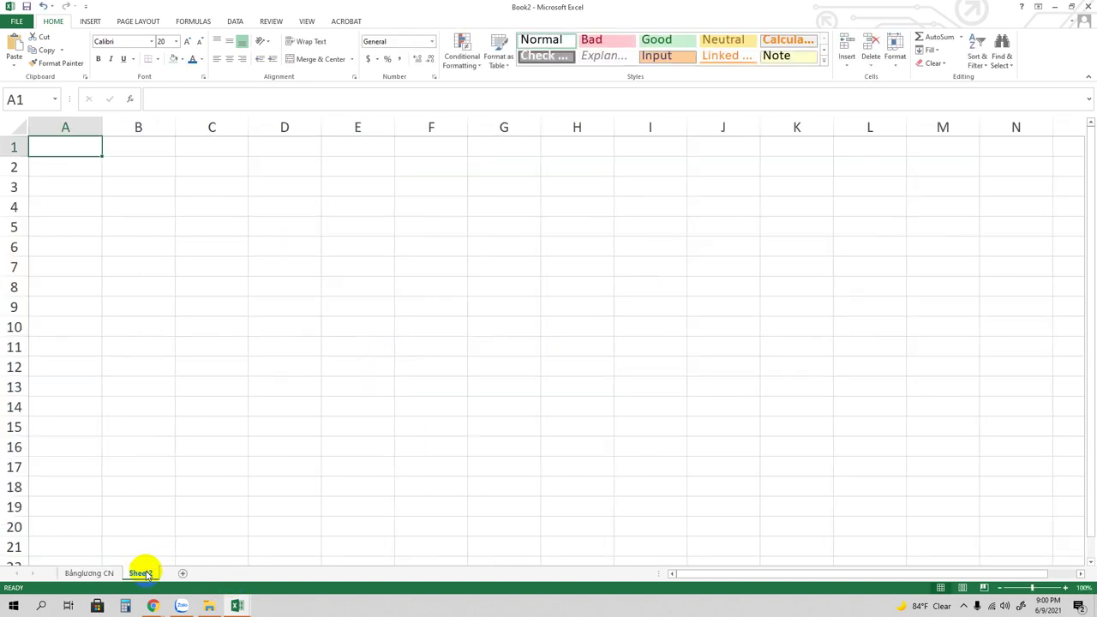
double_click(142, 573)
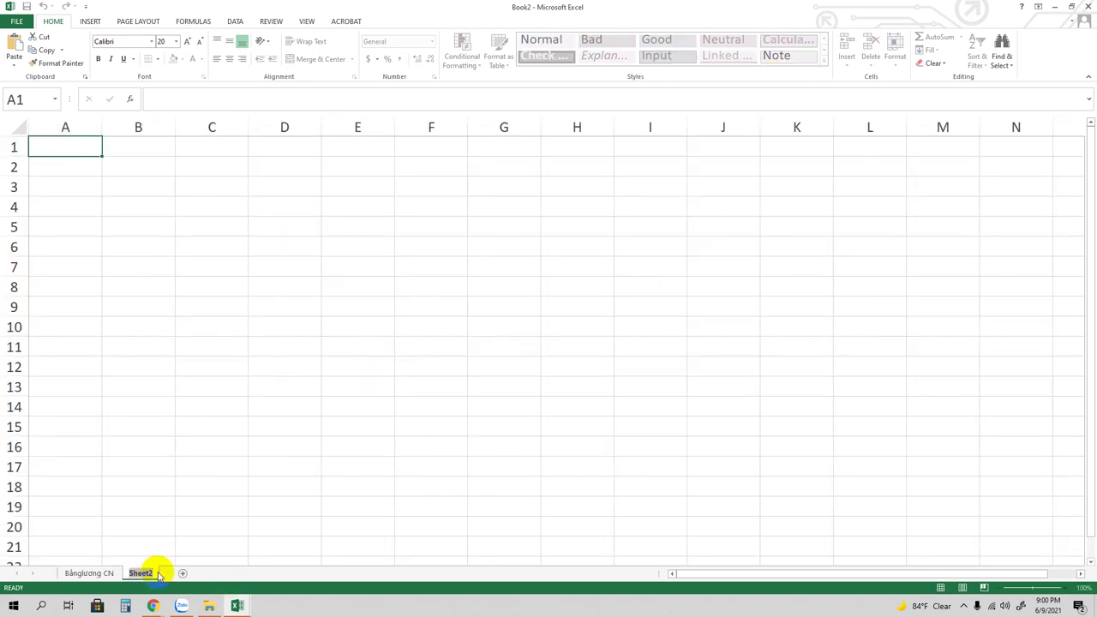
type("B")
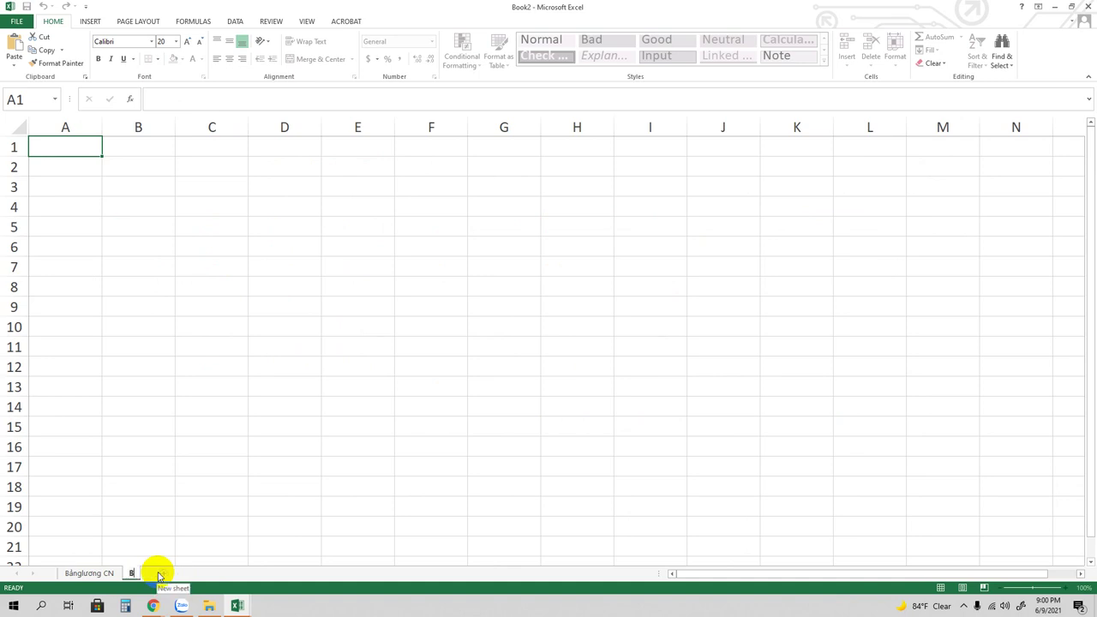
type("an")
type("r")
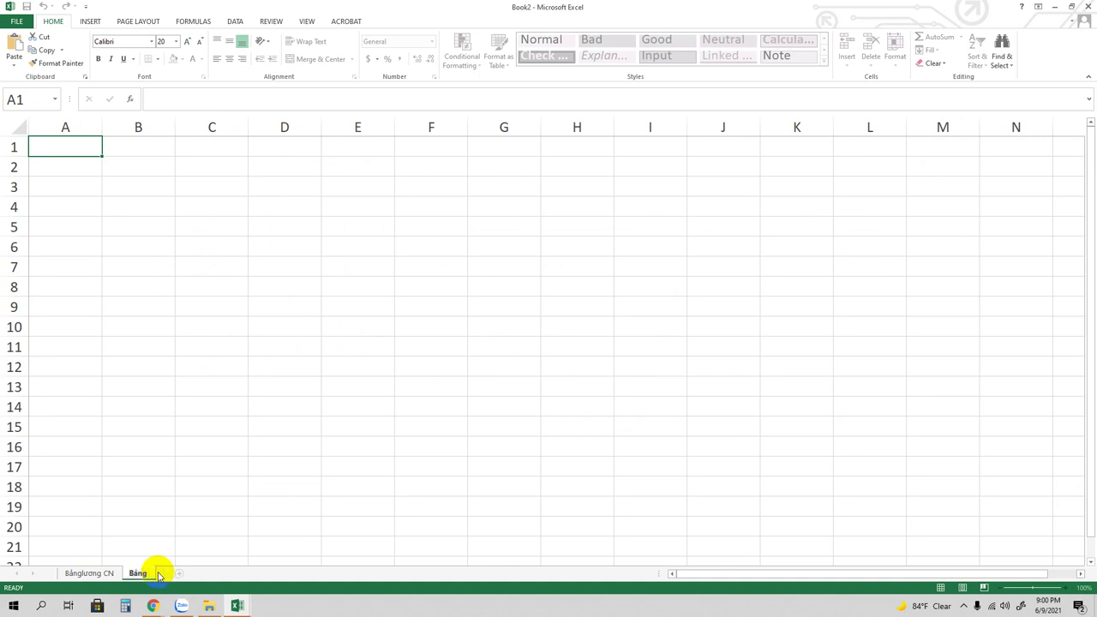
type("S")
key("Return")
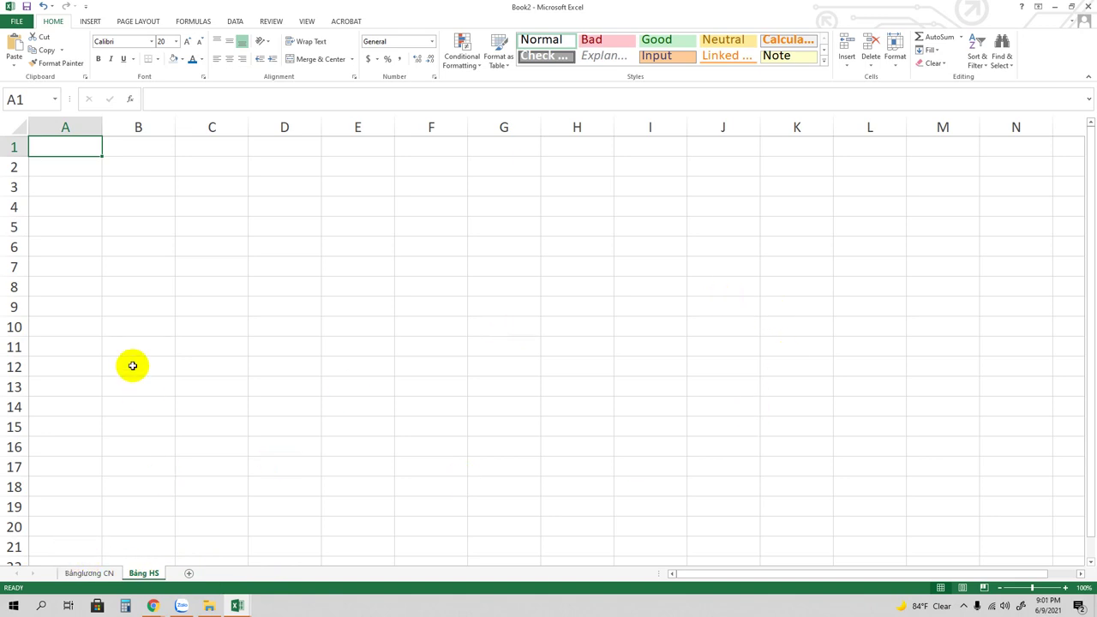
- Copy B5:F16 (title plus STT through Ngày công) from Bảnglương CN, then go to Bảng HS
left_click(86, 572)
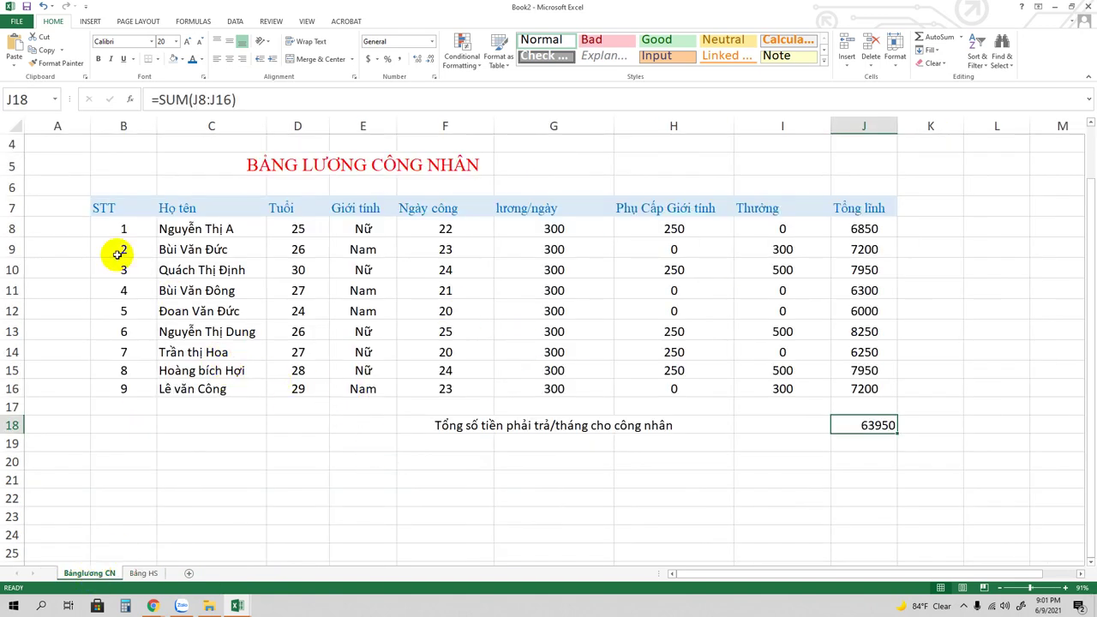
mouse_move(104, 208)
left_mouse_down()
mouse_move(225, 331)
mouse_move(225, 384)
left_mouse_up()
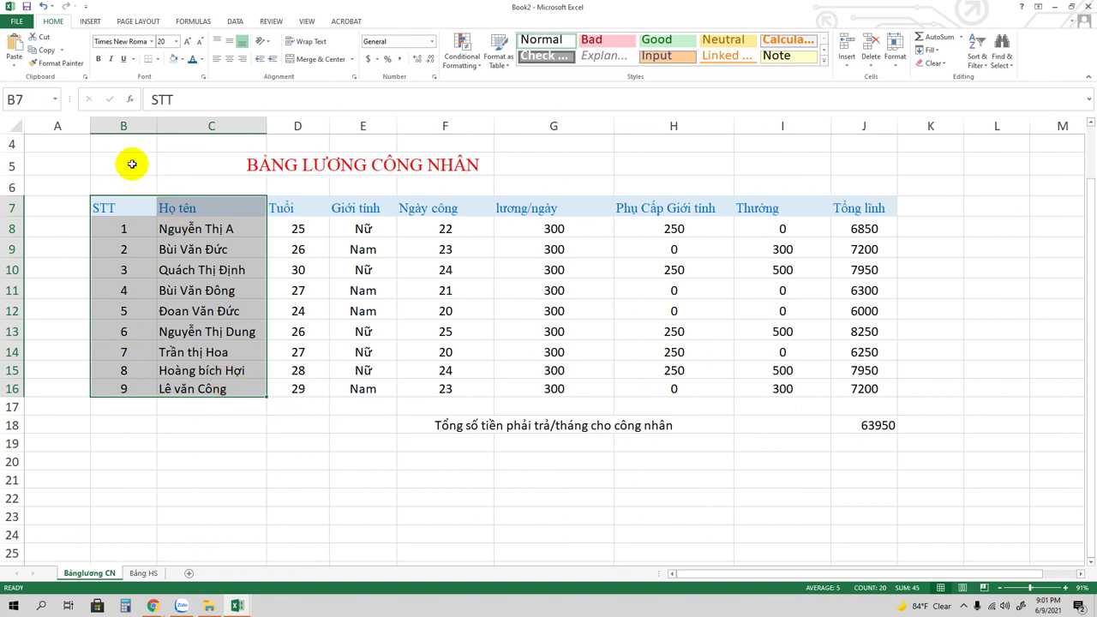
mouse_move(135, 163)
left_mouse_down()
mouse_move(465, 309)
mouse_move(472, 402)
mouse_move(473, 390)
left_mouse_up()
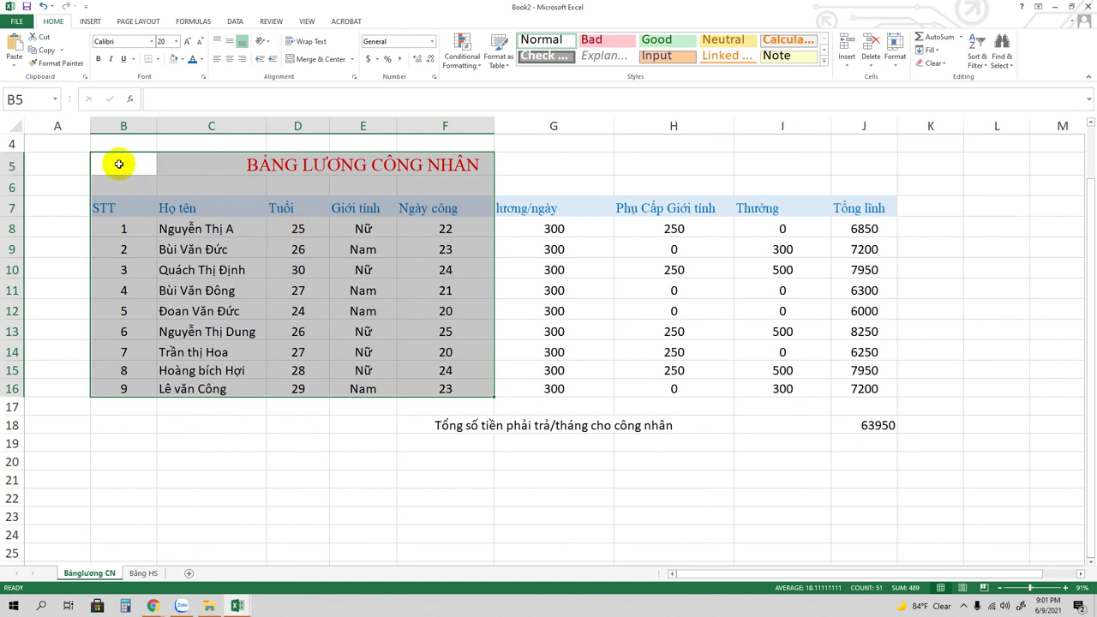
right_click(243, 231)
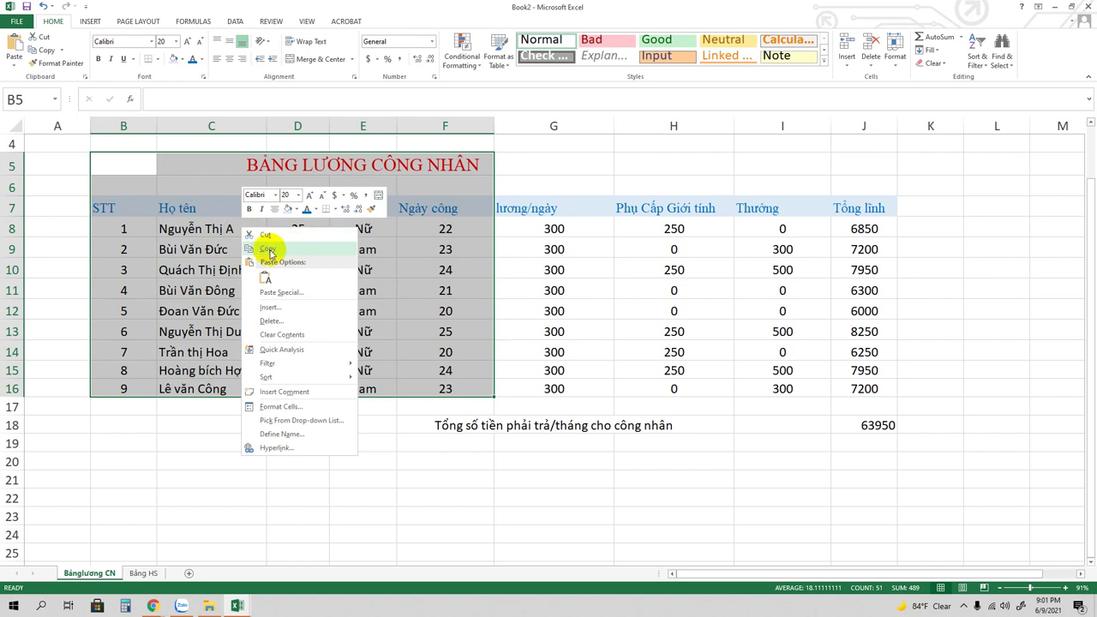
left_click(268, 249)
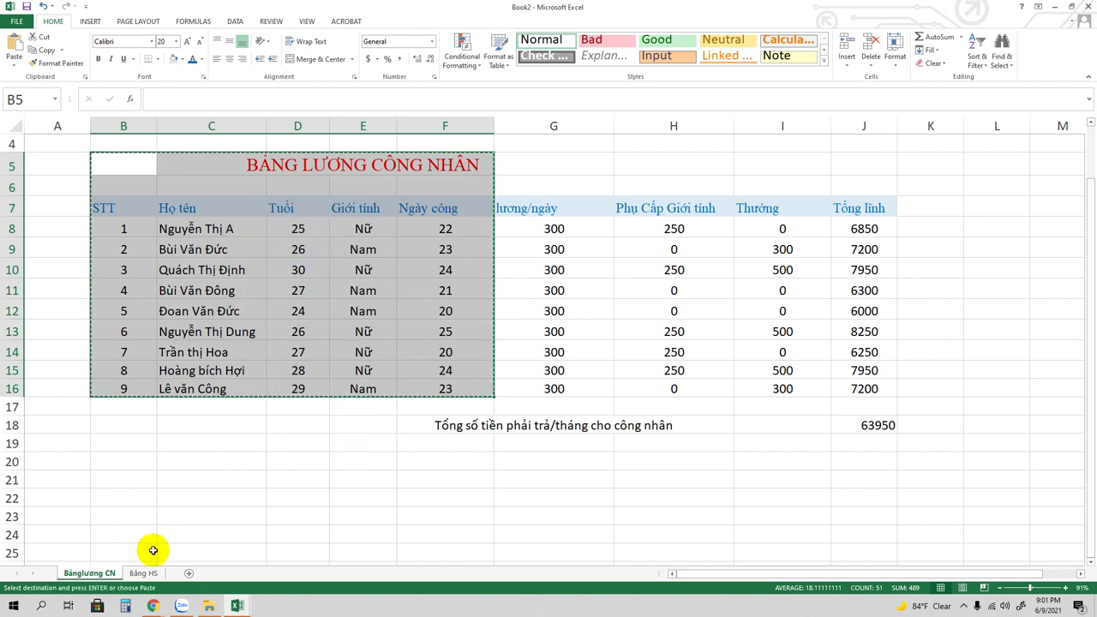
left_click(140, 573)
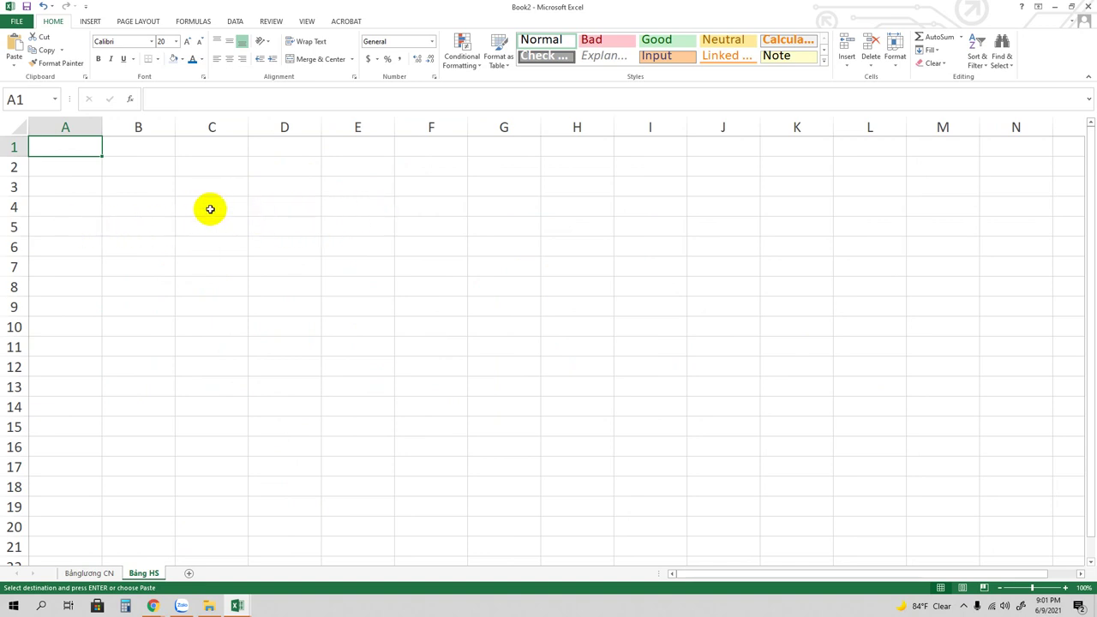
- Paste the copied table at C4 and locate the pasted title in F4
left_click(194, 207)
right_click(194, 207)
mouse_move(235, 272)
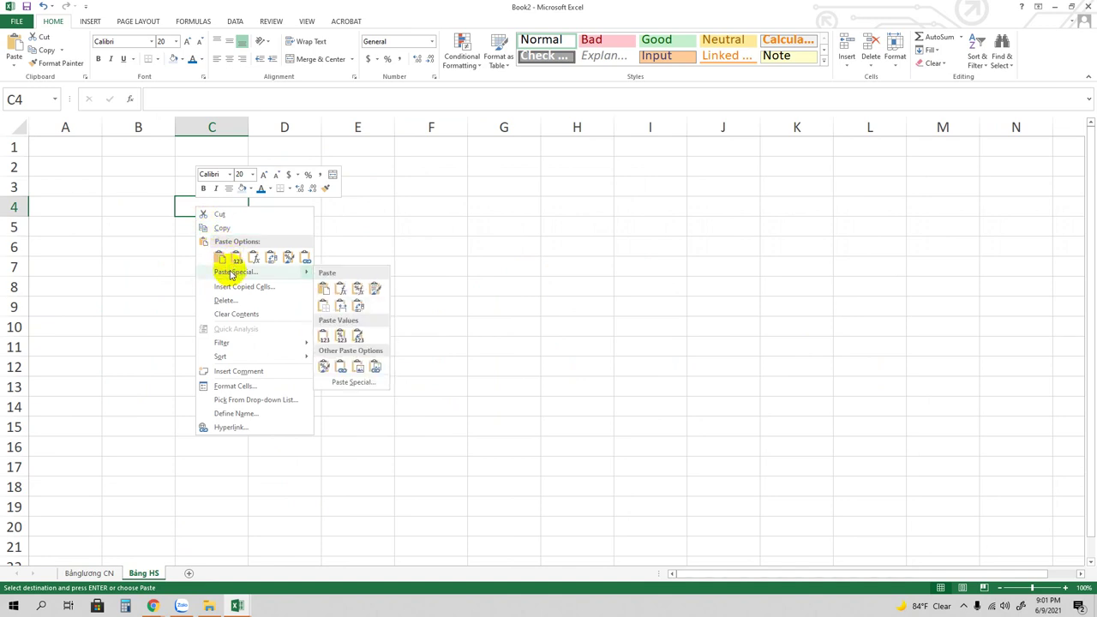
left_click(322, 289)
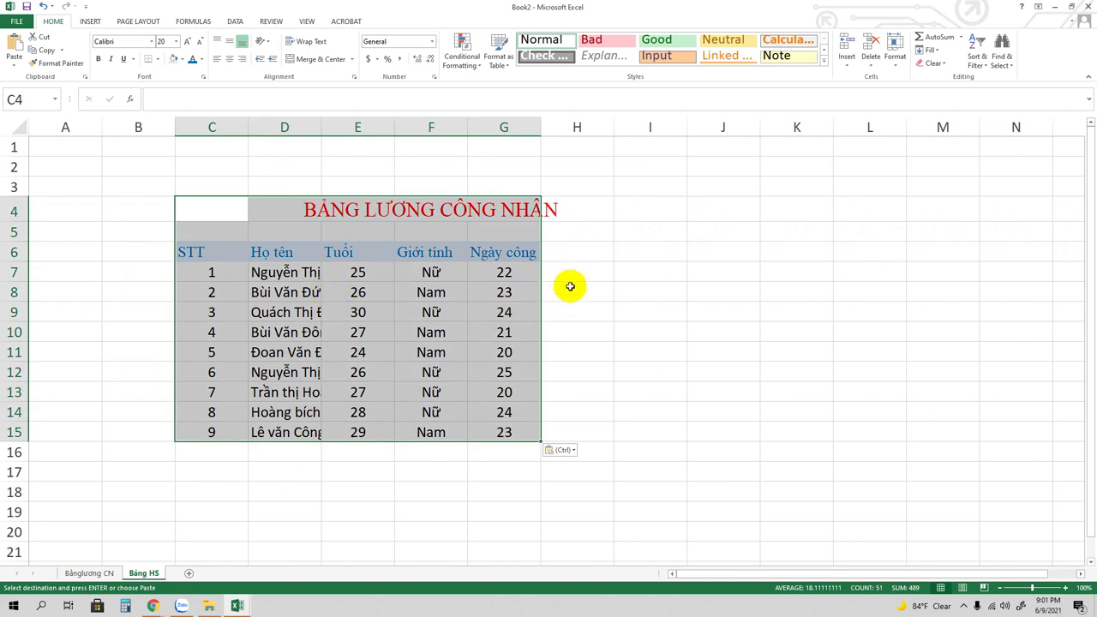
left_click(518, 209)
left_click(555, 208)
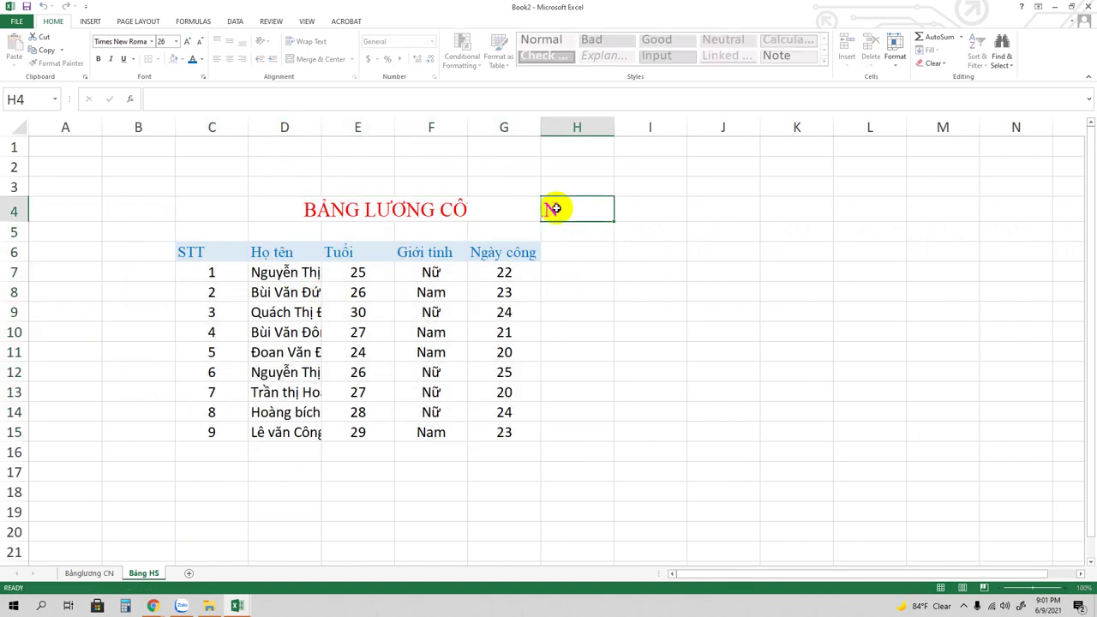
left_click(364, 210)
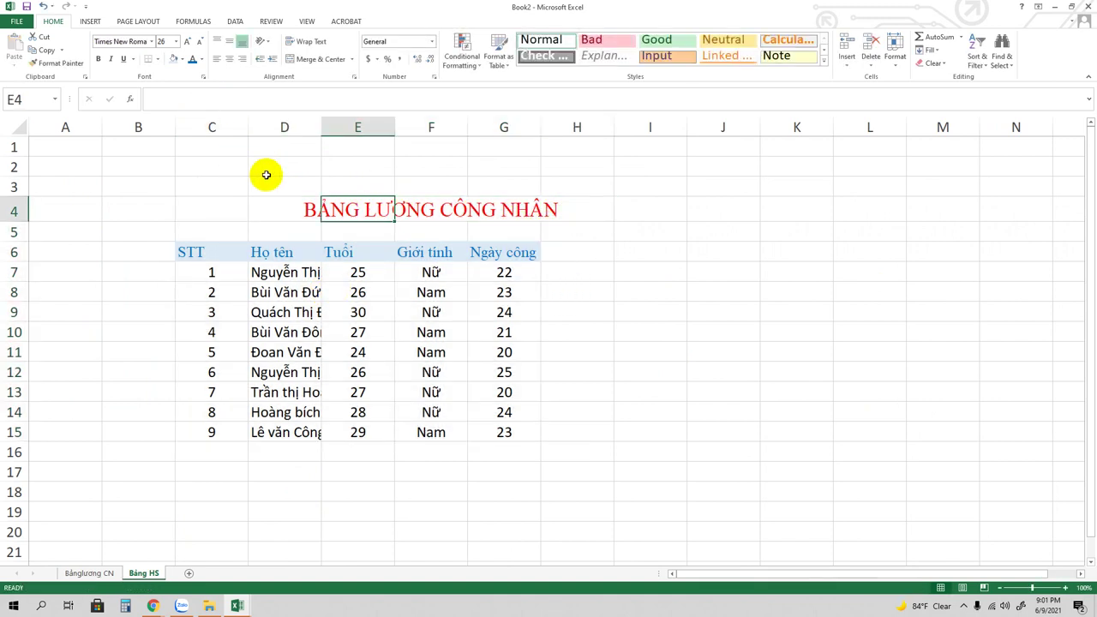
left_click(311, 209)
left_click(335, 212)
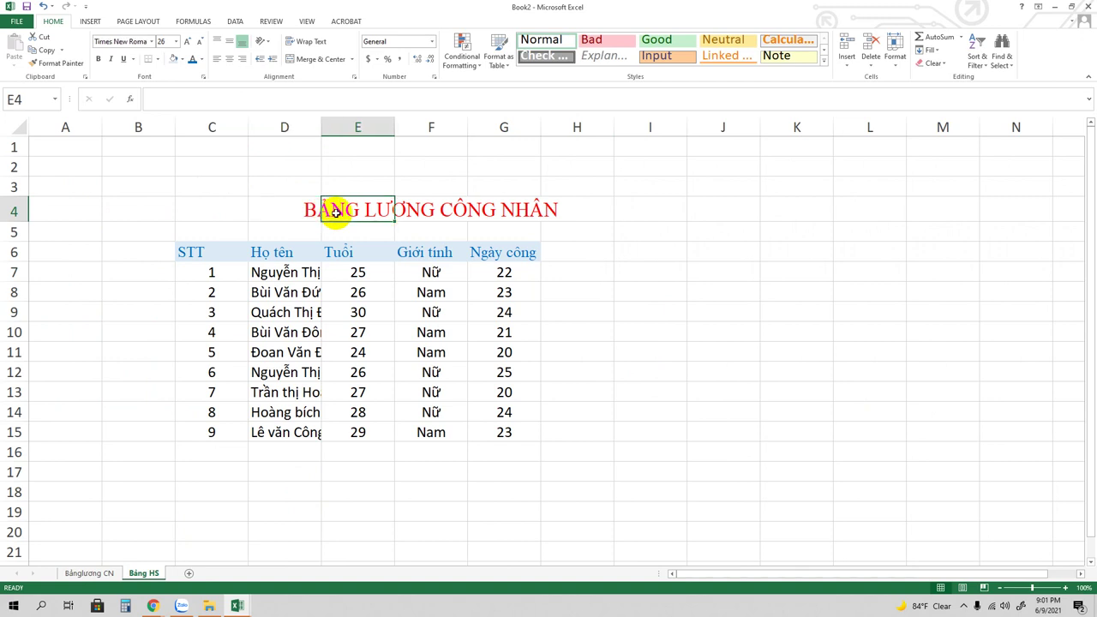
left_click(307, 211)
left_click(475, 208)
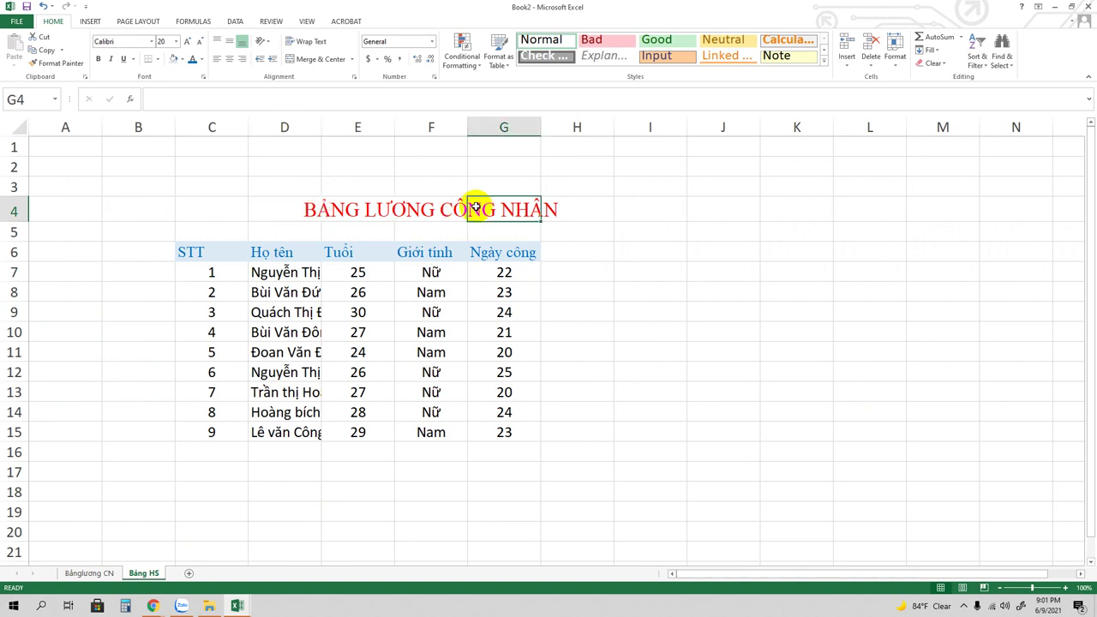
left_click(428, 209)
- Change the title in F4 to 'BẢNG ĐIỂM LỚP 8 A'
left_click(347, 98)
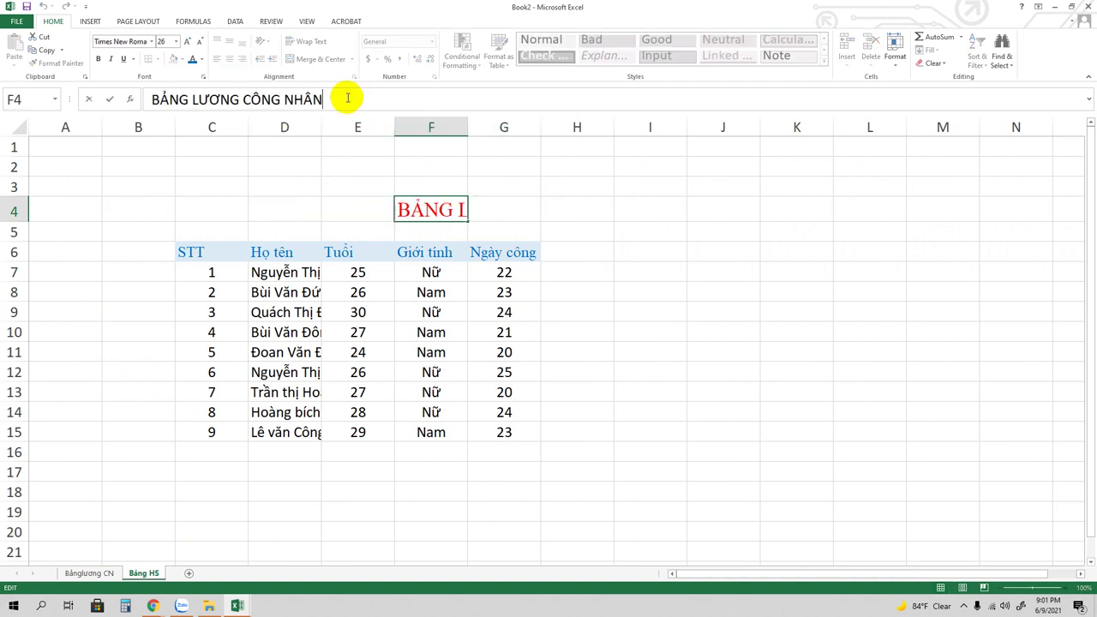
key("BackSpace")
key("BackSpace")
key("BackSpace")
key("BackSpace")
key("BackSpace")
key("BackSpace")
key("BackSpace")
key("BackSpace")
key("BackSpace")
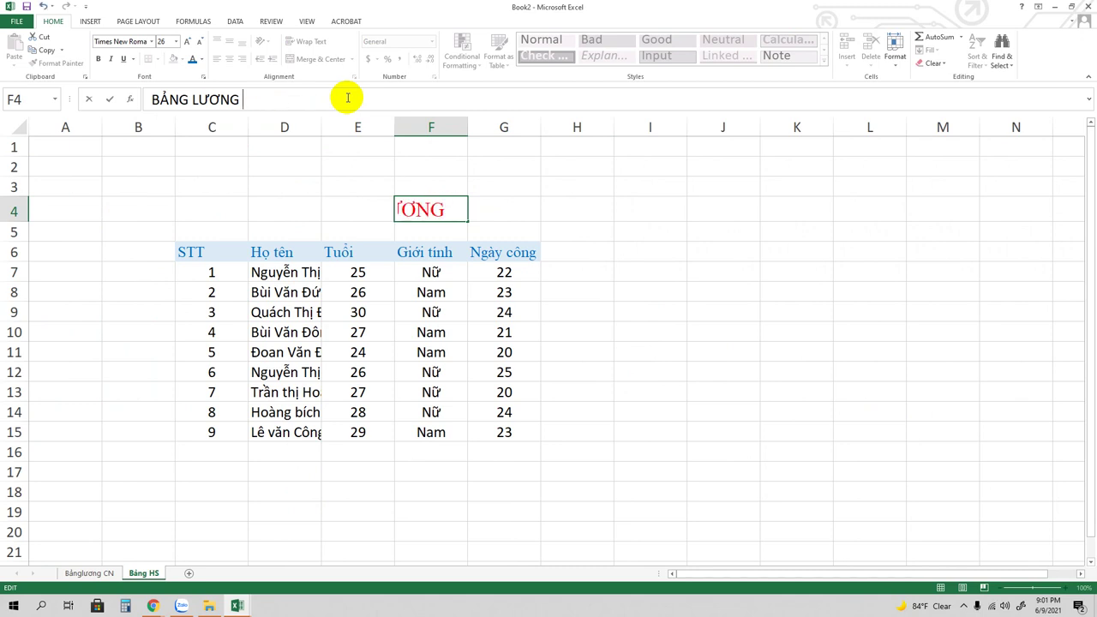
key("BackSpace")
key("BackSpace")
key("BackSpace")
key("BackSpace")
key("BackSpace")
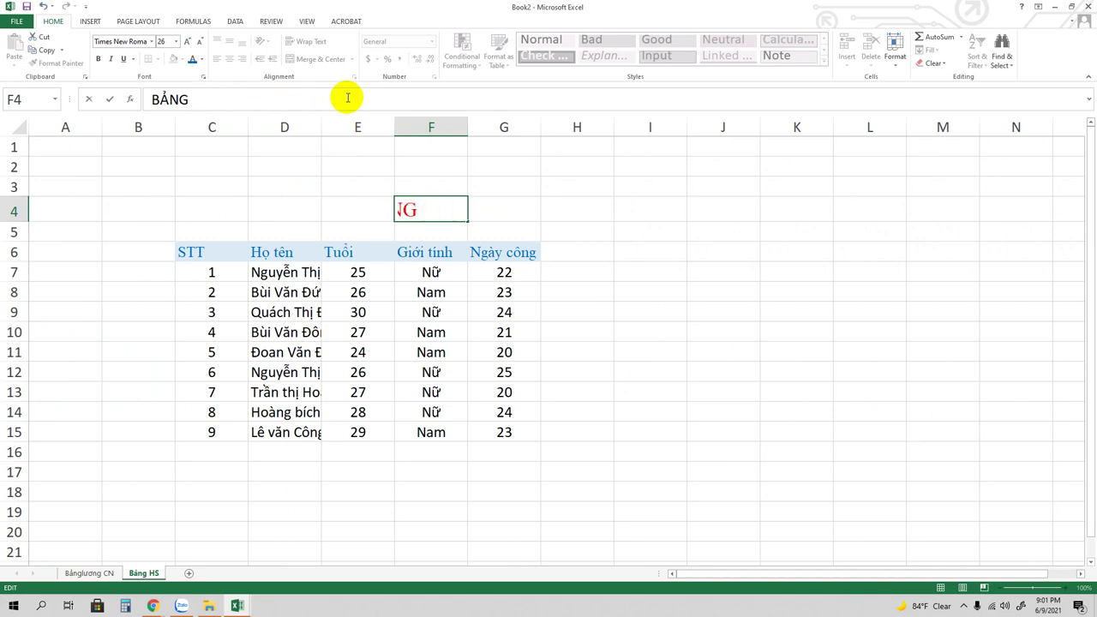
type("BANG")
key("BackSpace")
key("BackSpace")
key("BackSpace")
key("BackSpace")
type("ĐIỂM")
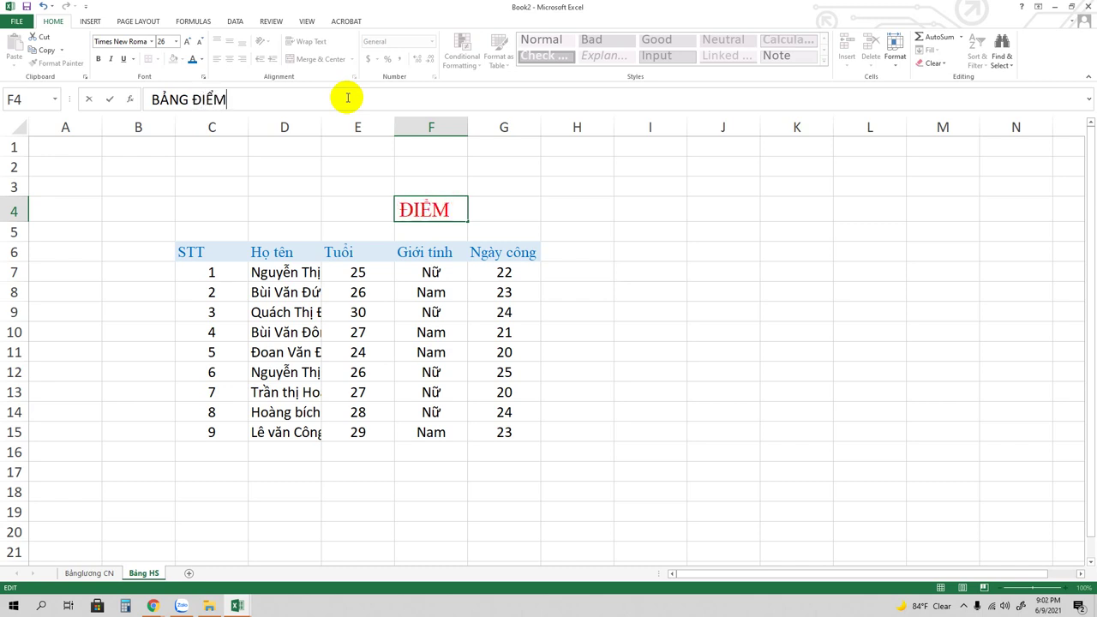
type("LƠP")
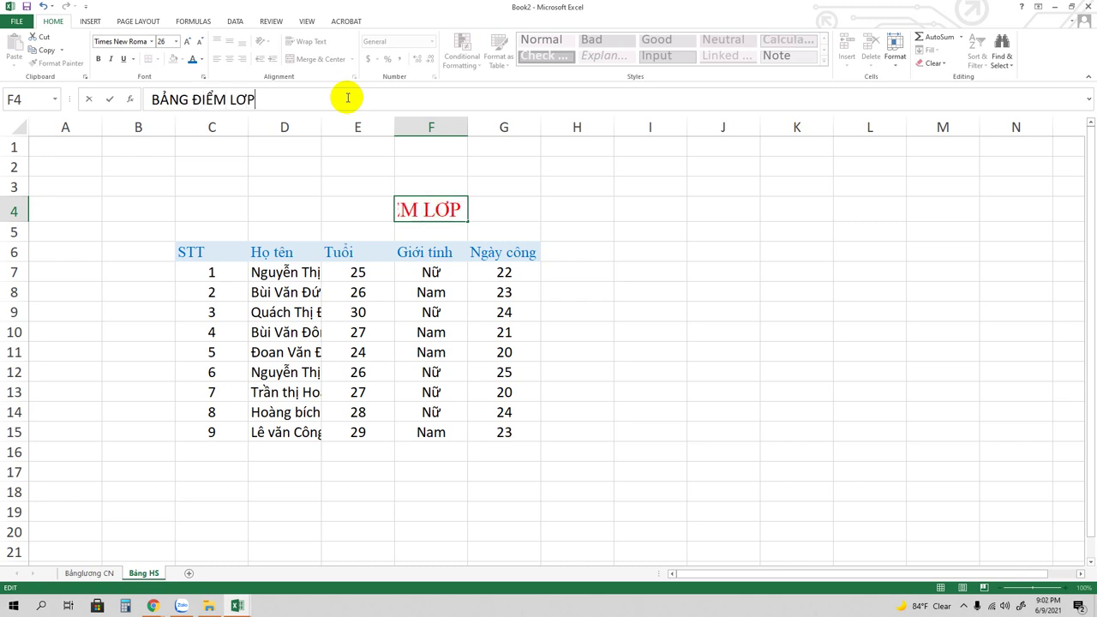
type("8A")
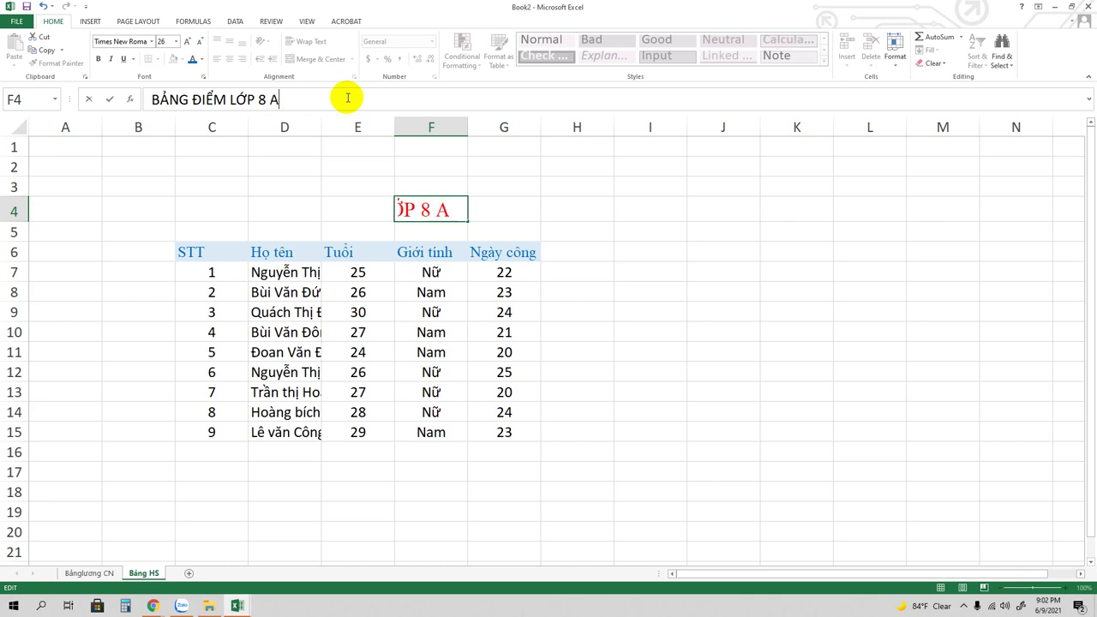
key("Return")
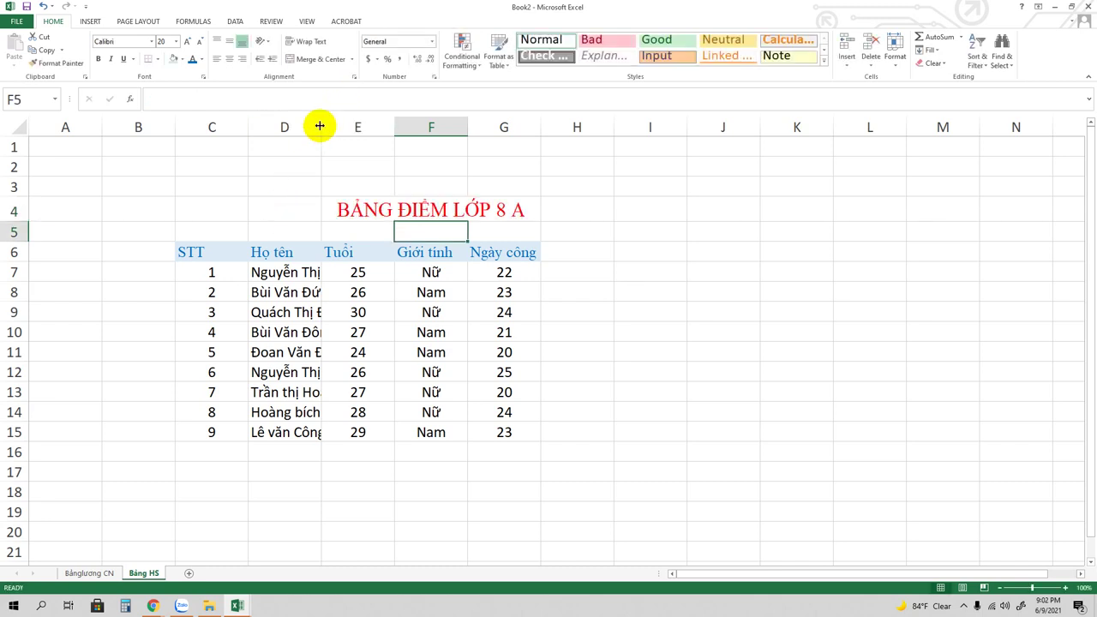
- Widen column D and clear the values in E7:E15 and G7:G15
left_click_drag(320, 126, 351, 126)
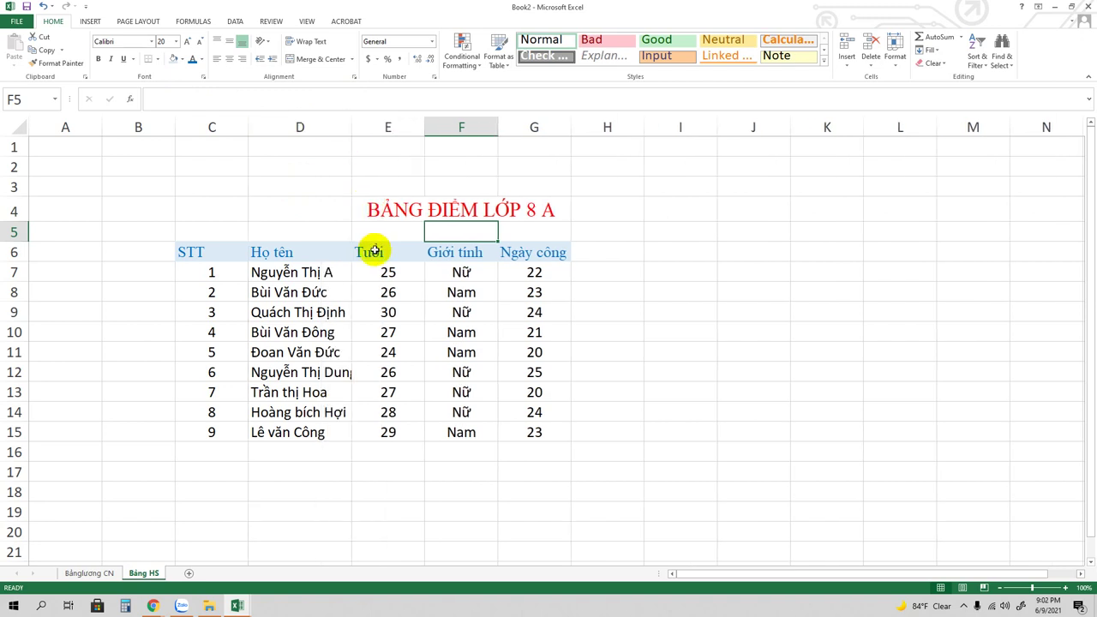
left_click_drag(388, 271, 390, 433)
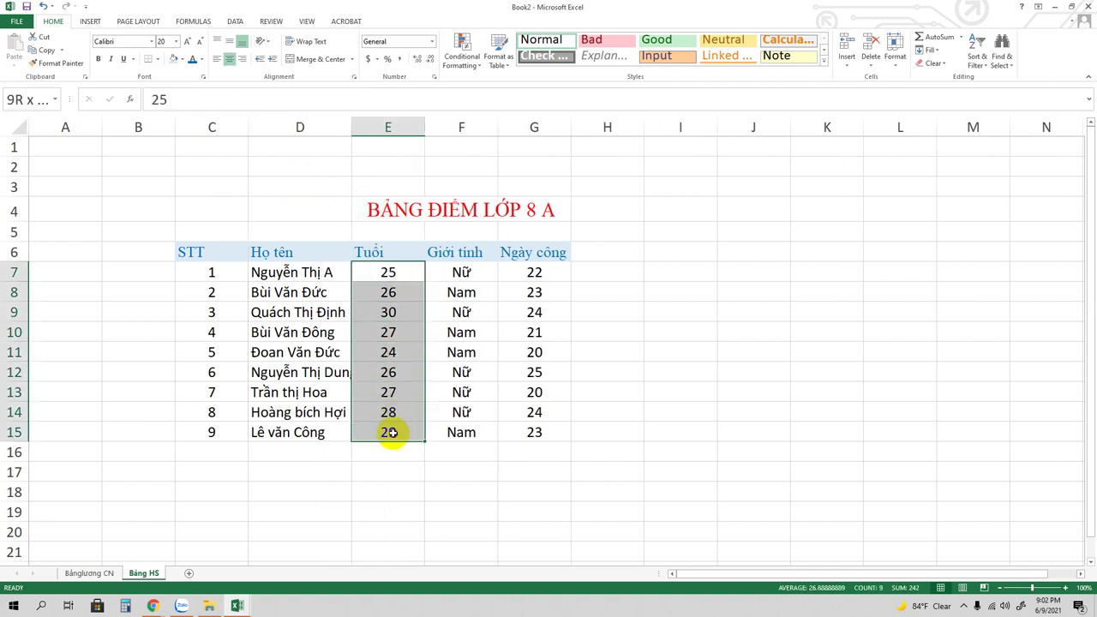
key("Delete")
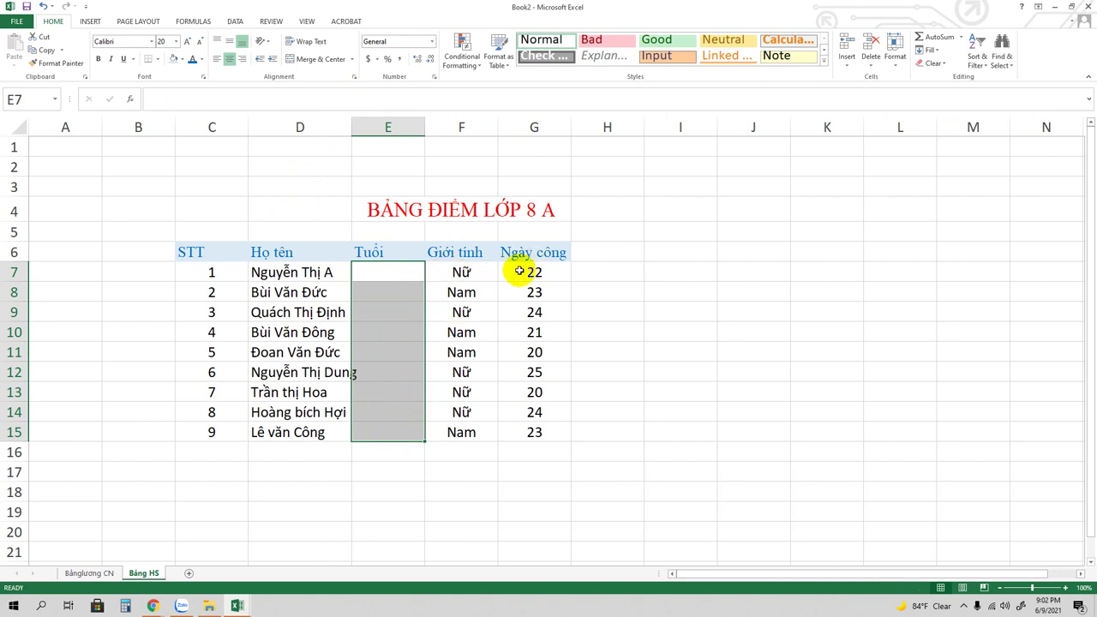
left_click_drag(524, 271, 534, 435)
key("Delete")
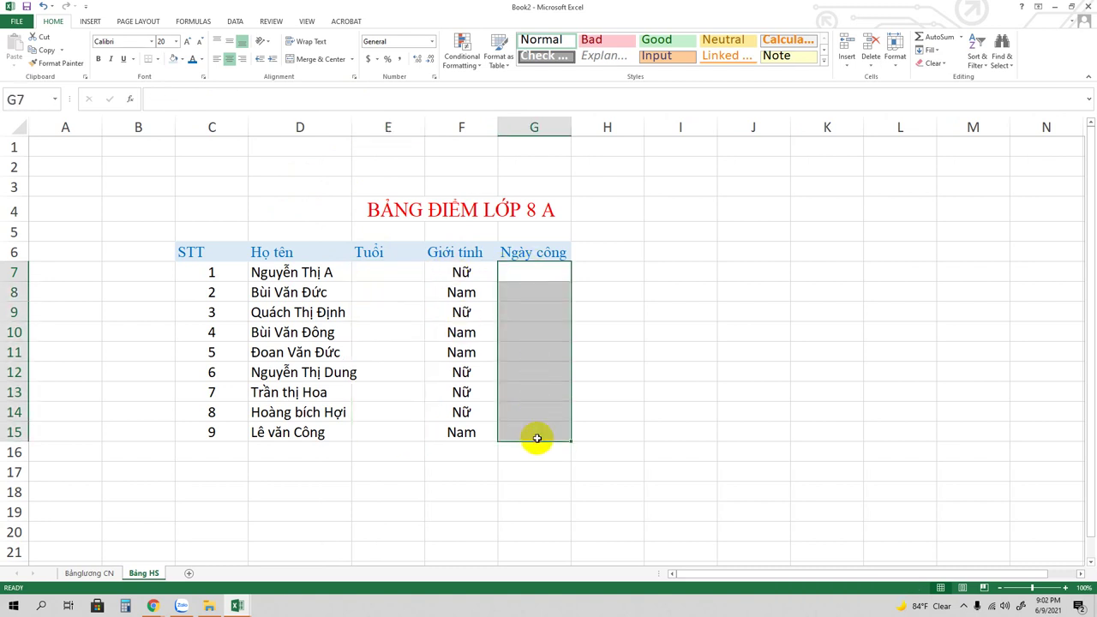
left_click(522, 250)
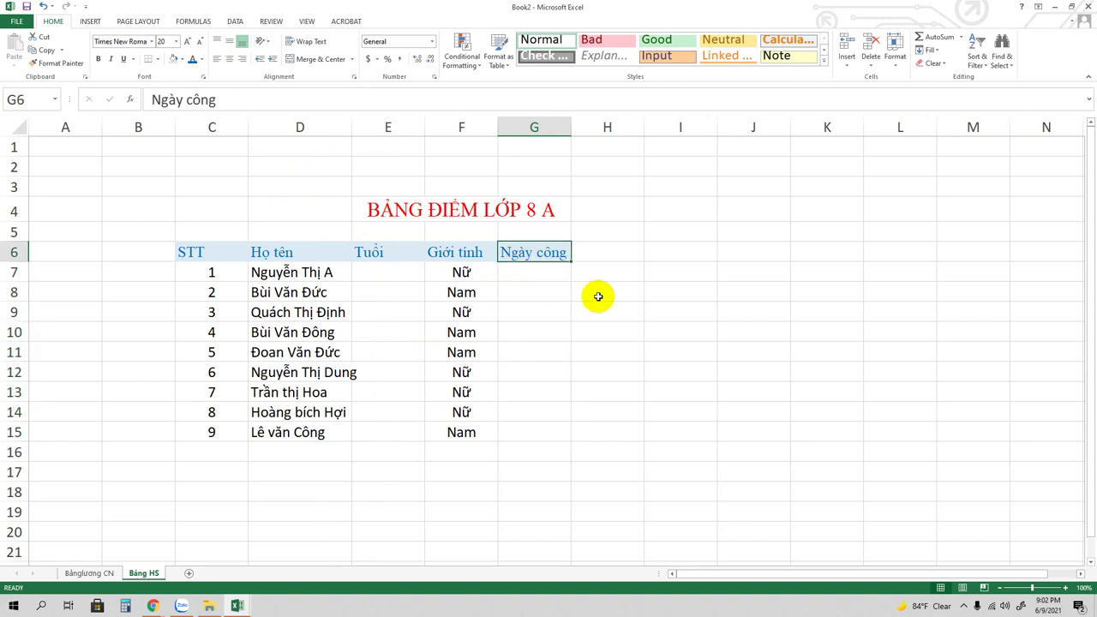
- Enter headings MIỆNG, HS1, HS1, HS2, HS2 in G6:K6
key("Delete")
type("HS")
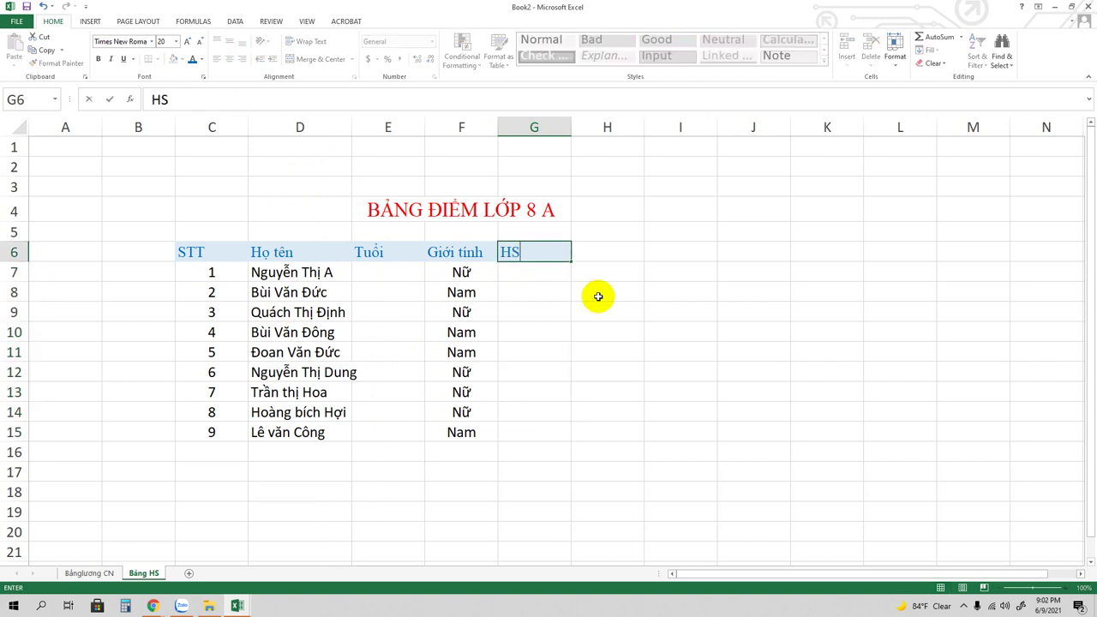
key("BackSpace")
type("MIN")
key("BackSpace")
type("ÊNG")
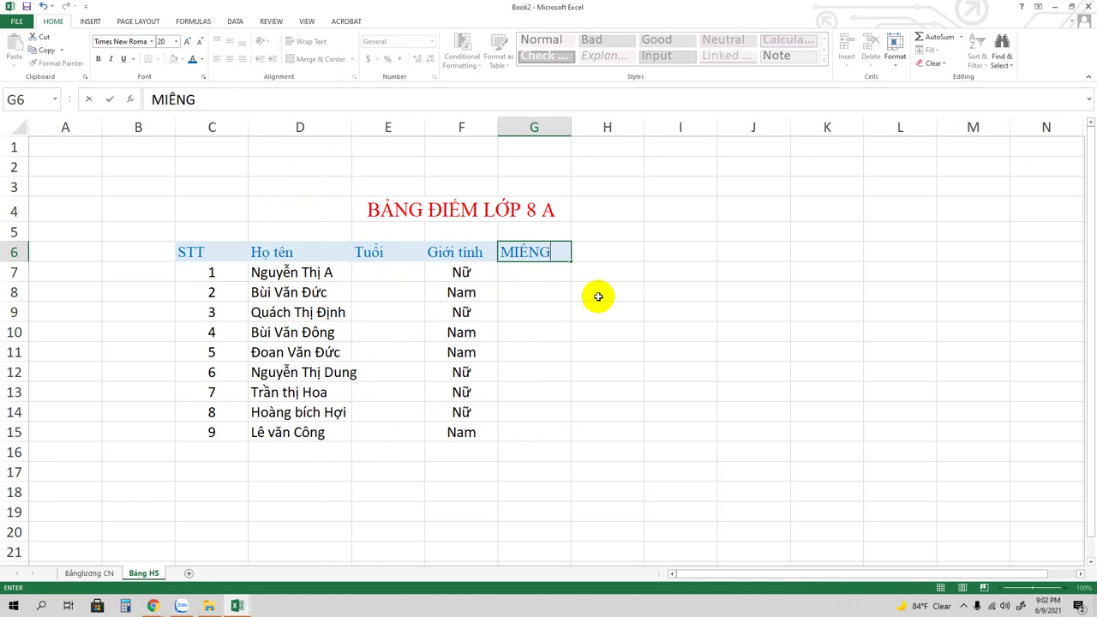
left_click(613, 257)
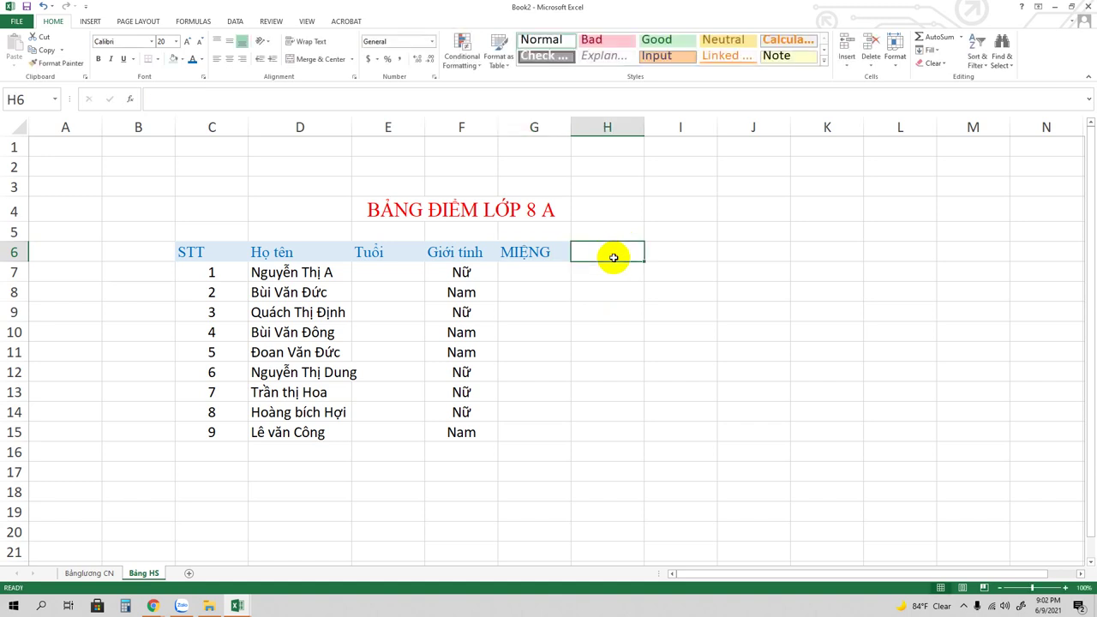
type("HS1")
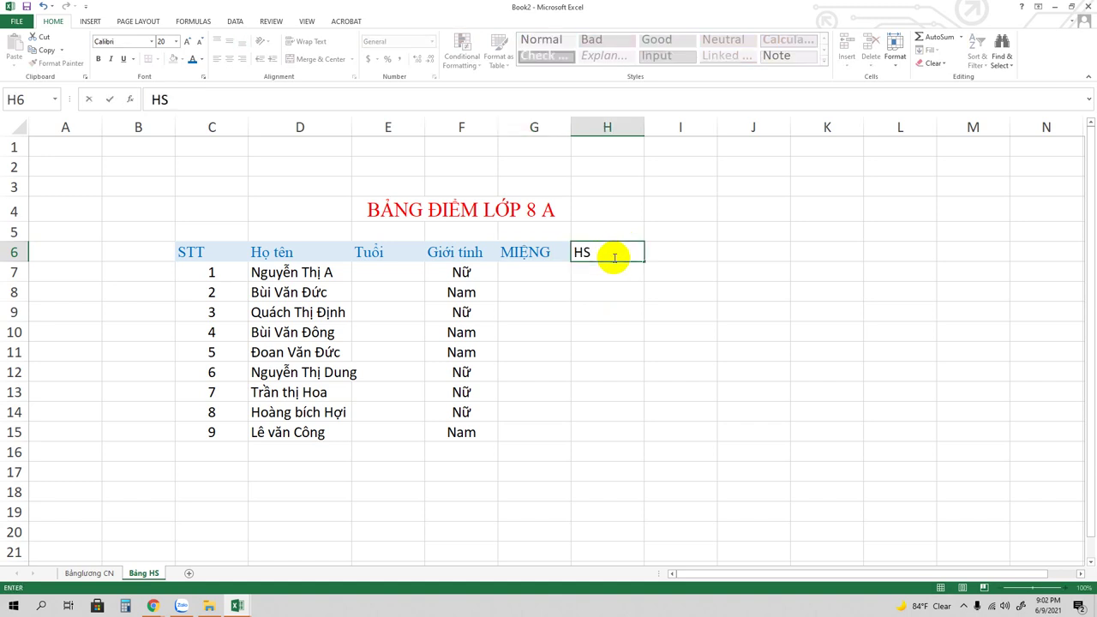
left_click(681, 253)
type("HS1")
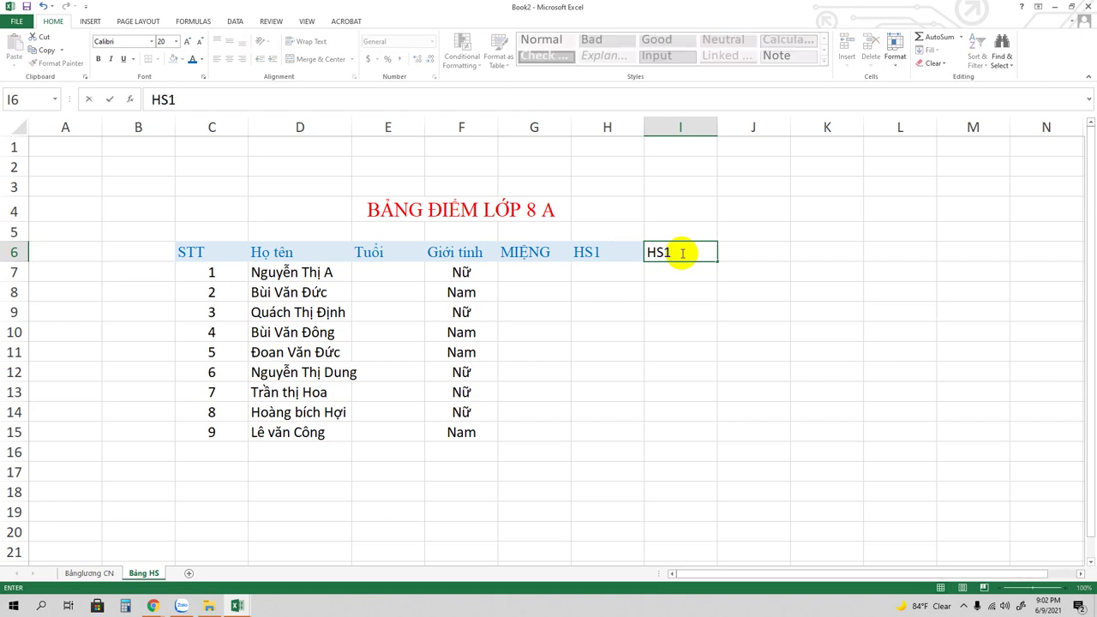
left_click(742, 254)
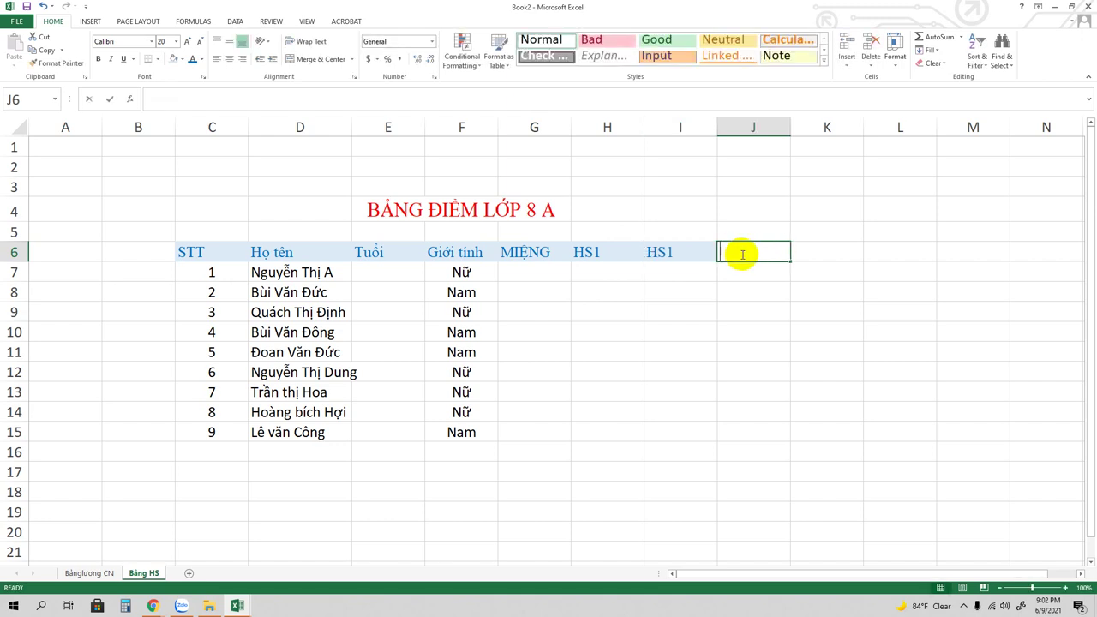
type("HS2")
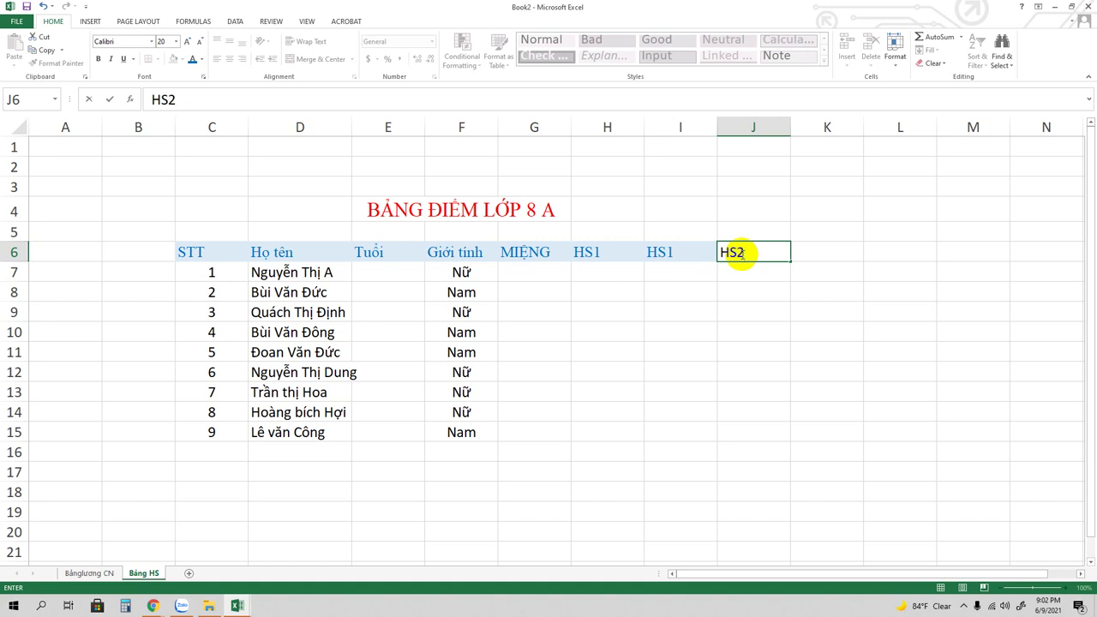
left_click(815, 254)
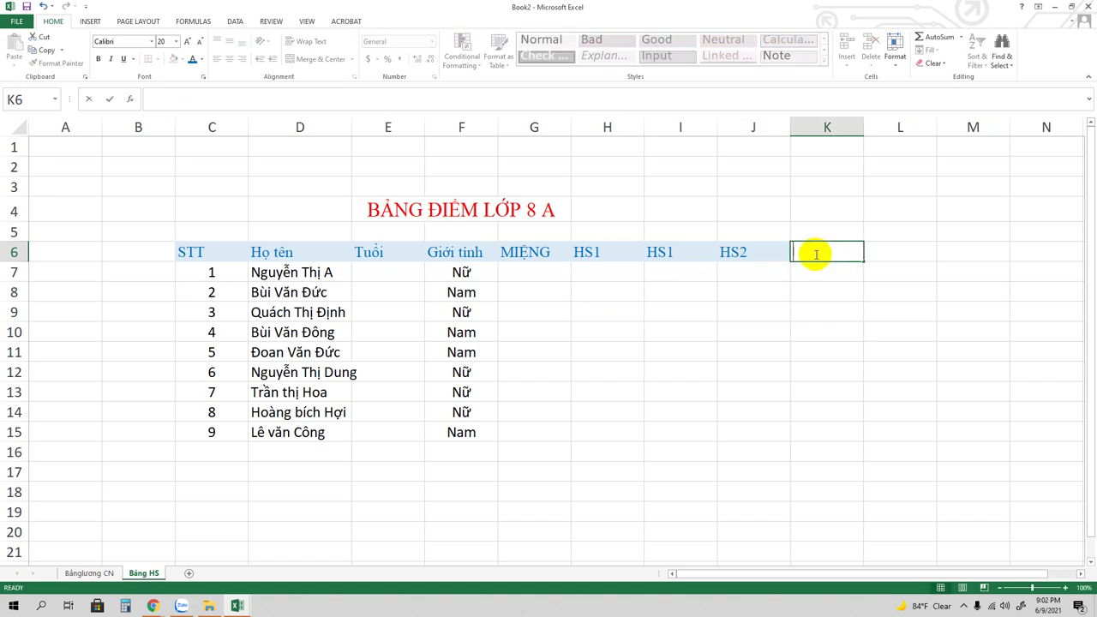
type("HS")
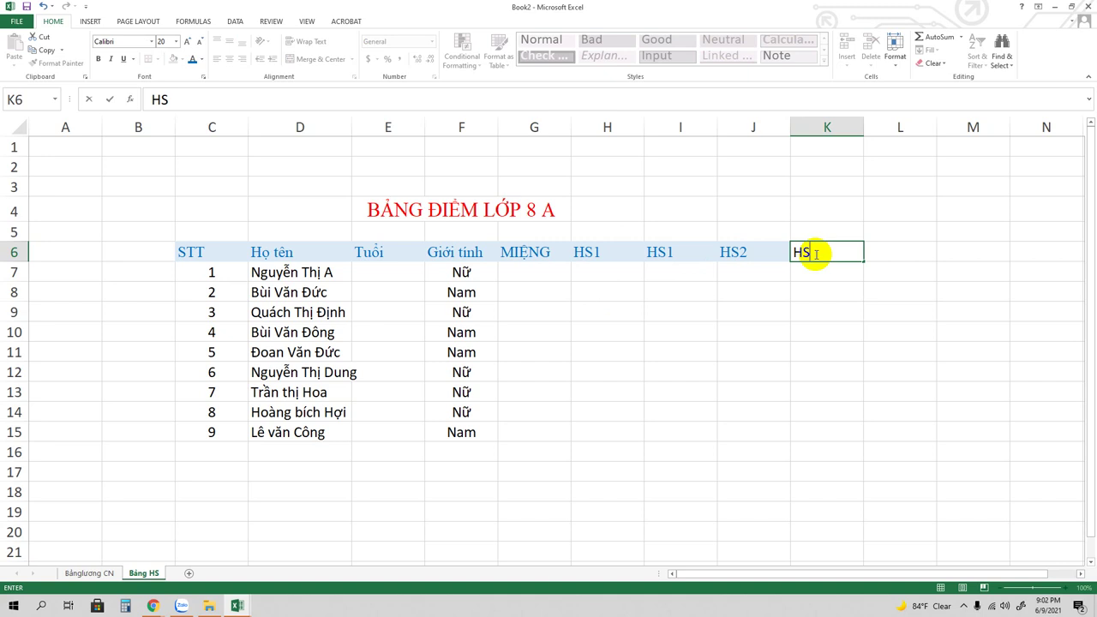
type("2")
left_click(900, 250)
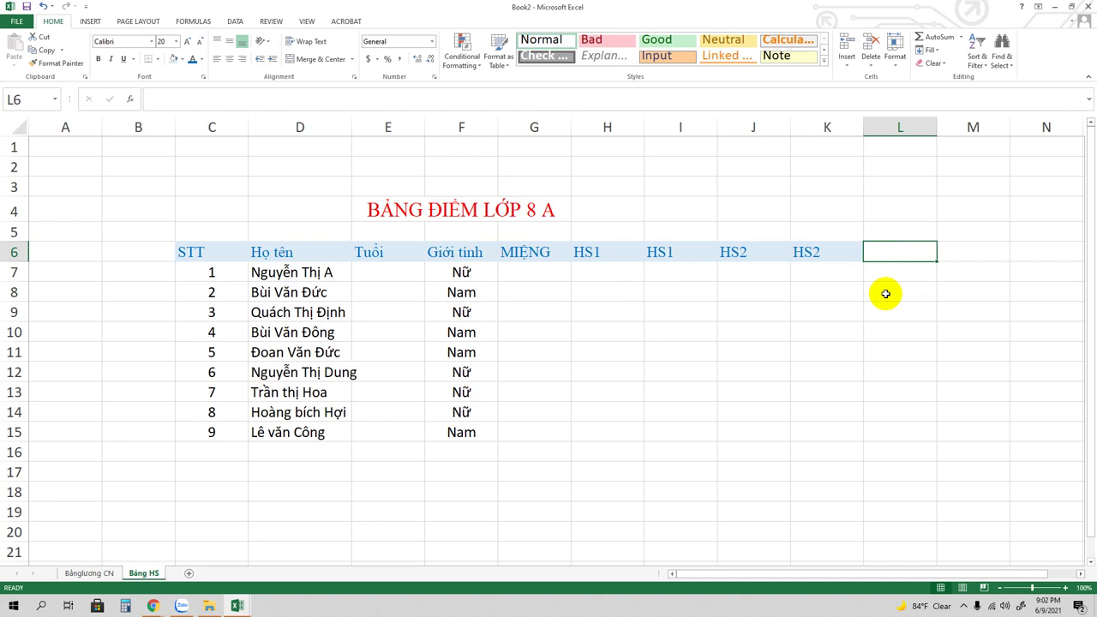
- Enter headings THI HỌC KỲ, ĐIỂM TB, ĐTK and XẾP LOẠI in L6:O6
type("THI")
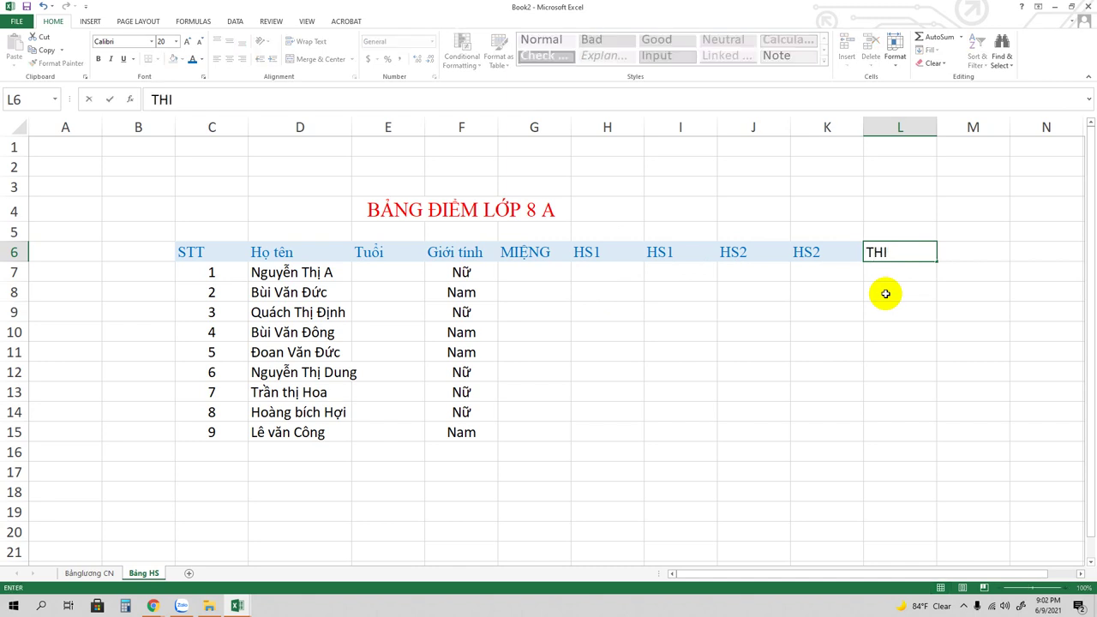
type(" HỌC ")
type("K")
type("Y")
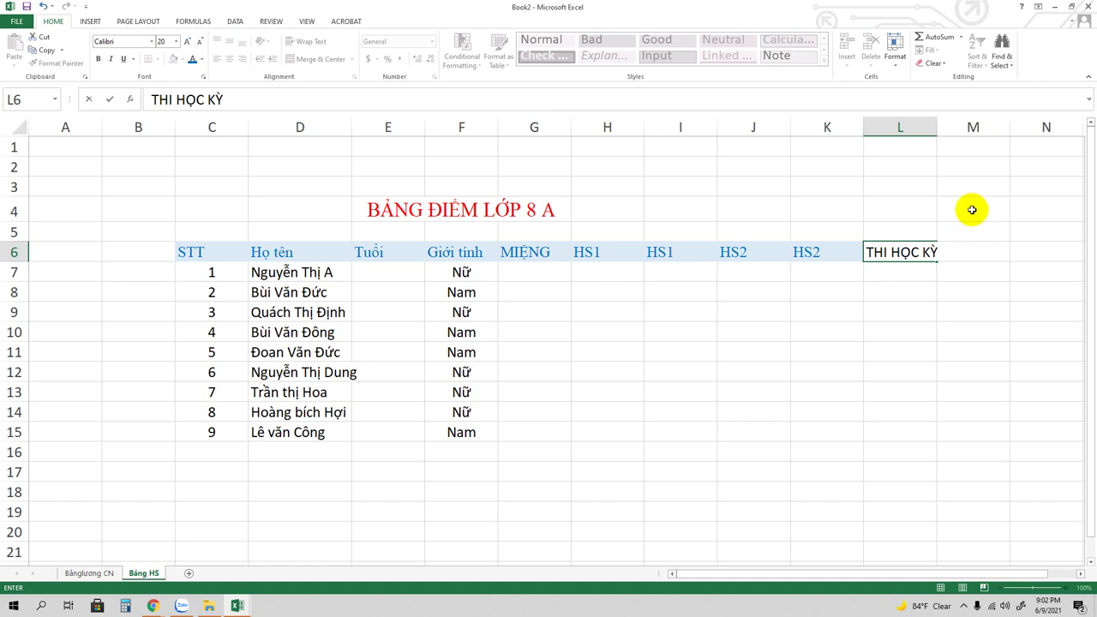
left_click(975, 277)
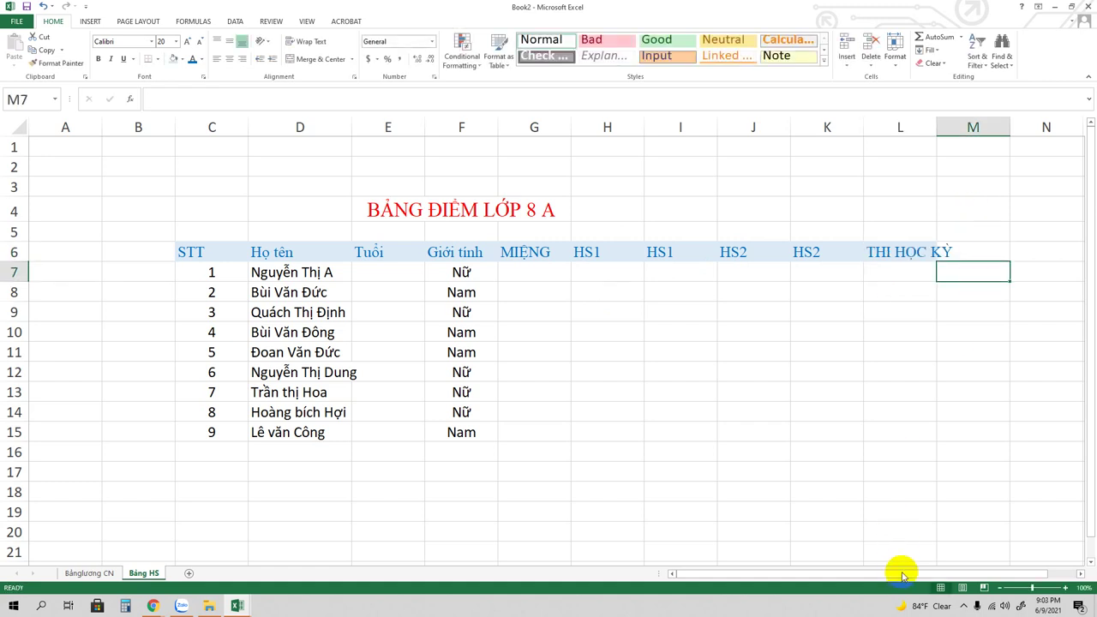
left_click_drag(900, 573, 955, 544)
left_click(903, 250)
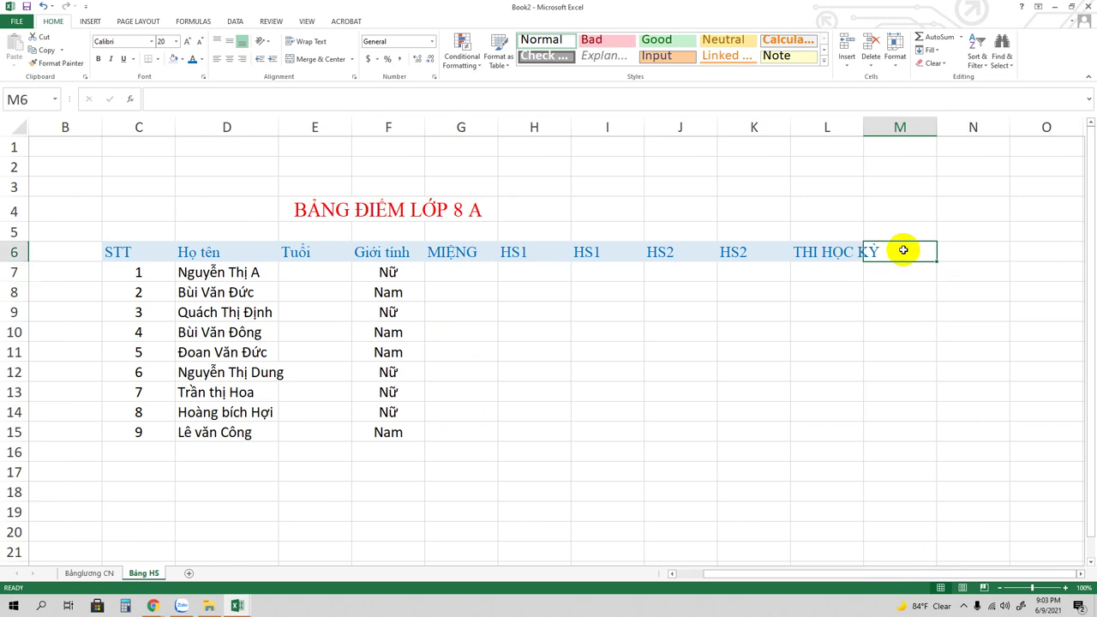
type("D")
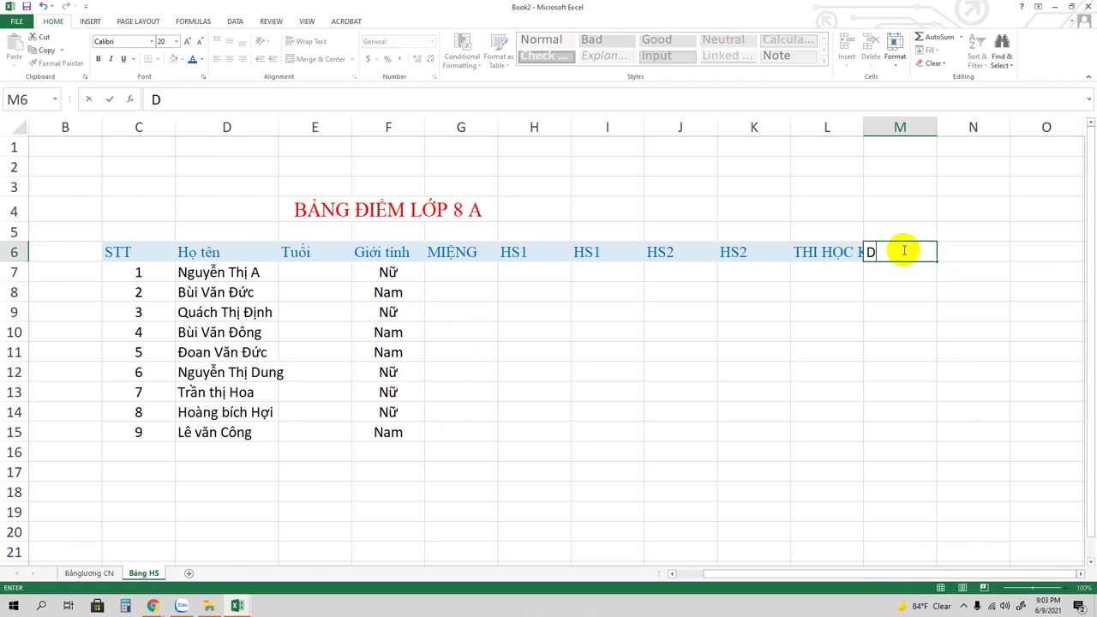
type("IEEMR")
type(" TRUNG")
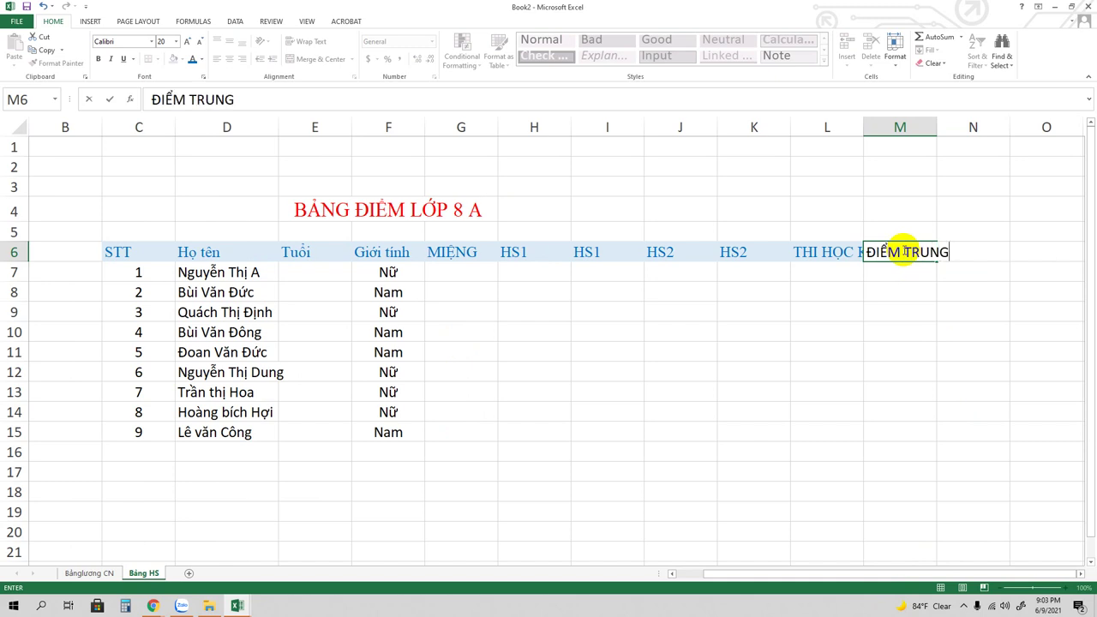
key("BackSpace")
key("BackSpace")
key("BackSpace")
key("BackSpace")
key("BackSpace")
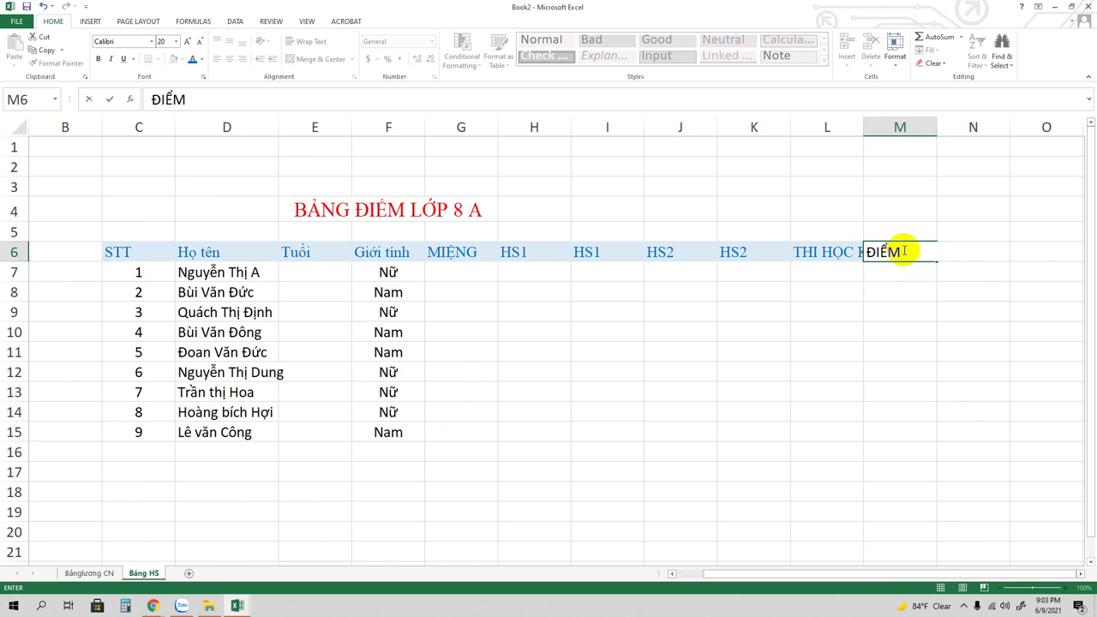
type(" TB")
left_click(1018, 252)
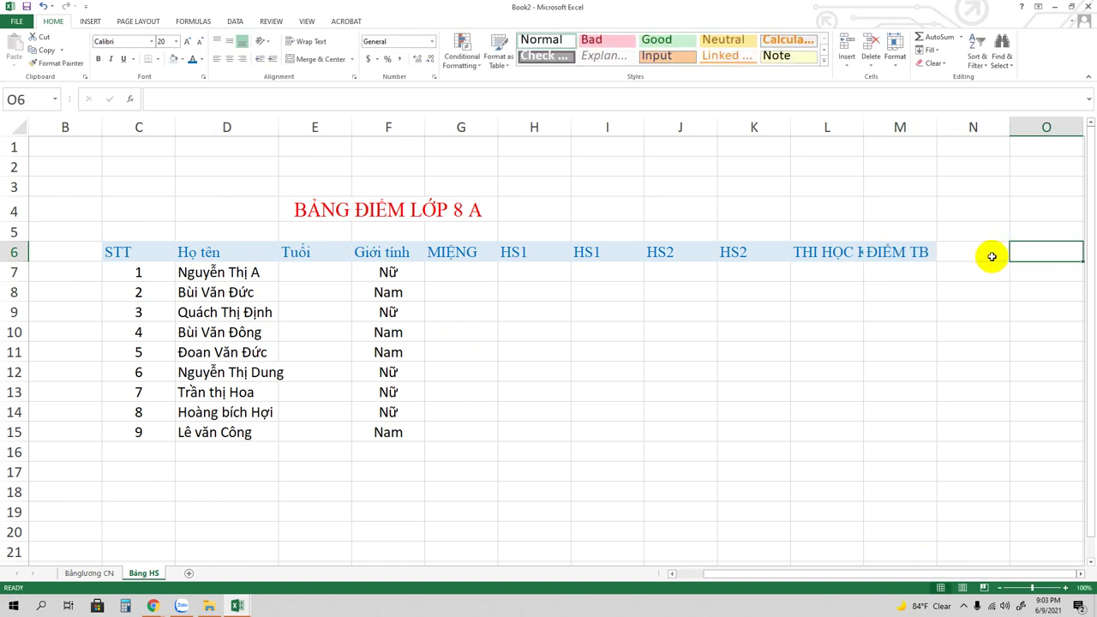
left_click(990, 256)
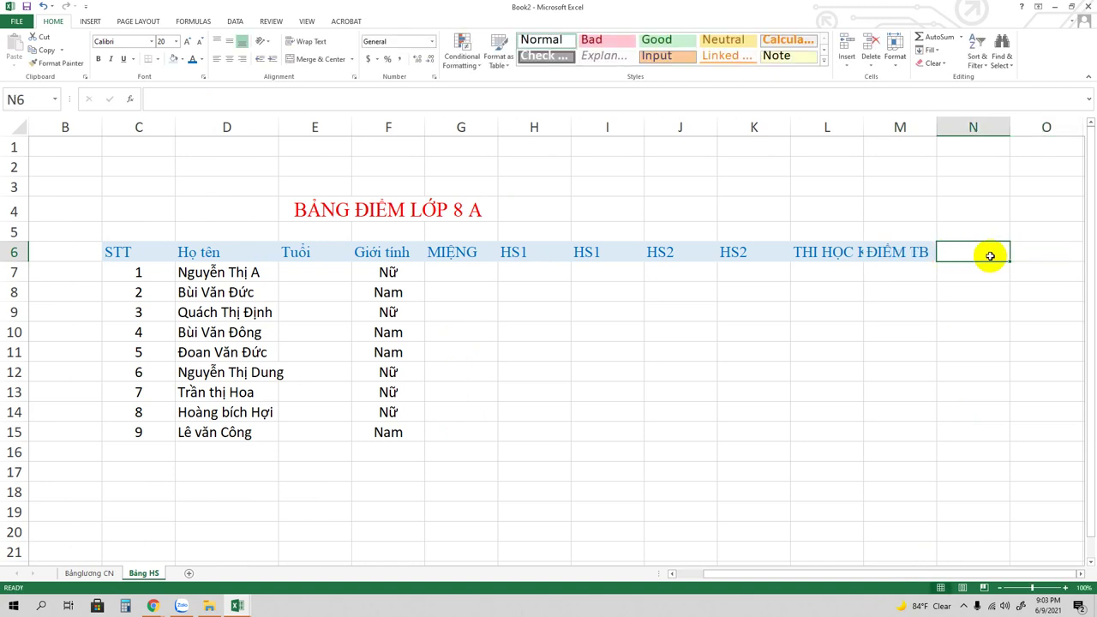
type("Đ")
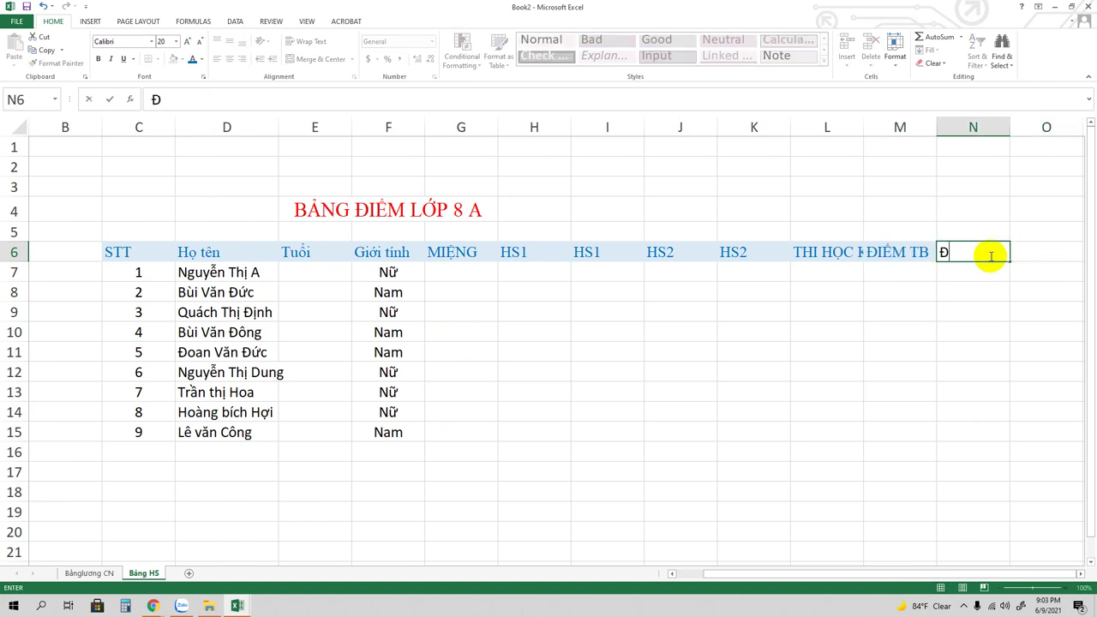
type("TK")
left_click(1045, 253)
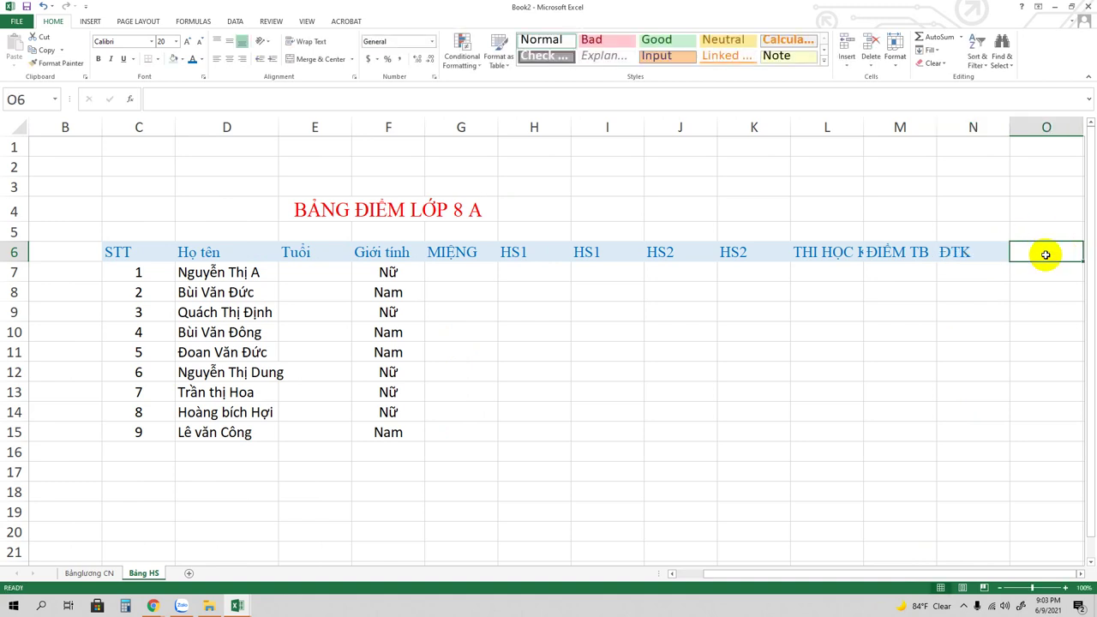
type("XEPS")
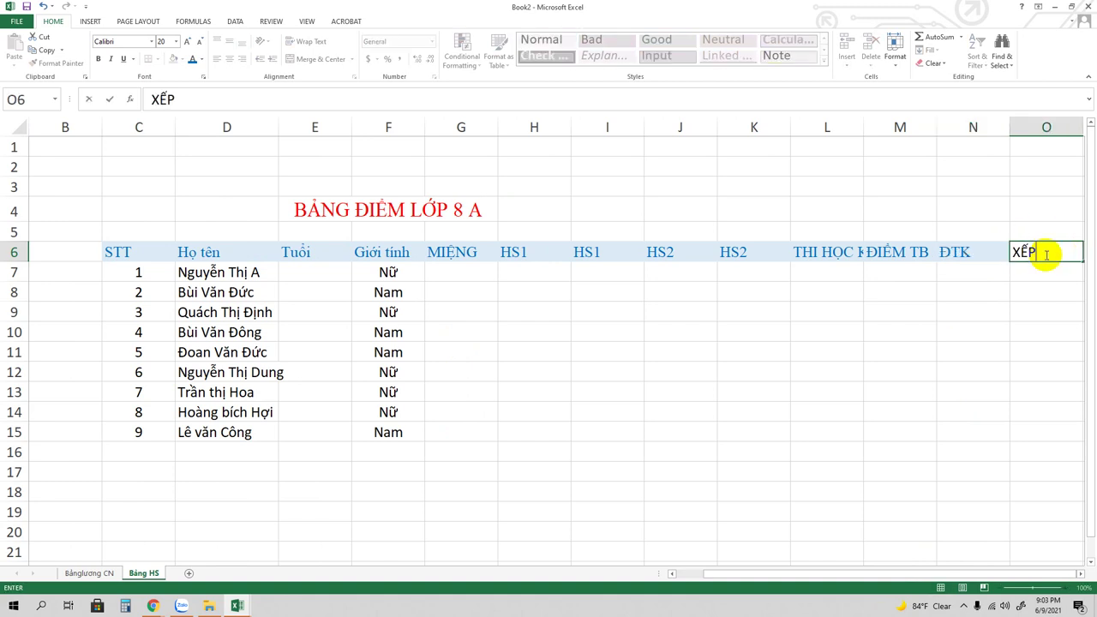
type("LOA")
- Commit the XẾP LOẠI heading, widen column L for THI HỌC KỲ, and narrow the HS columns
left_click(867, 469)
left_click_drag(779, 576, 797, 574)
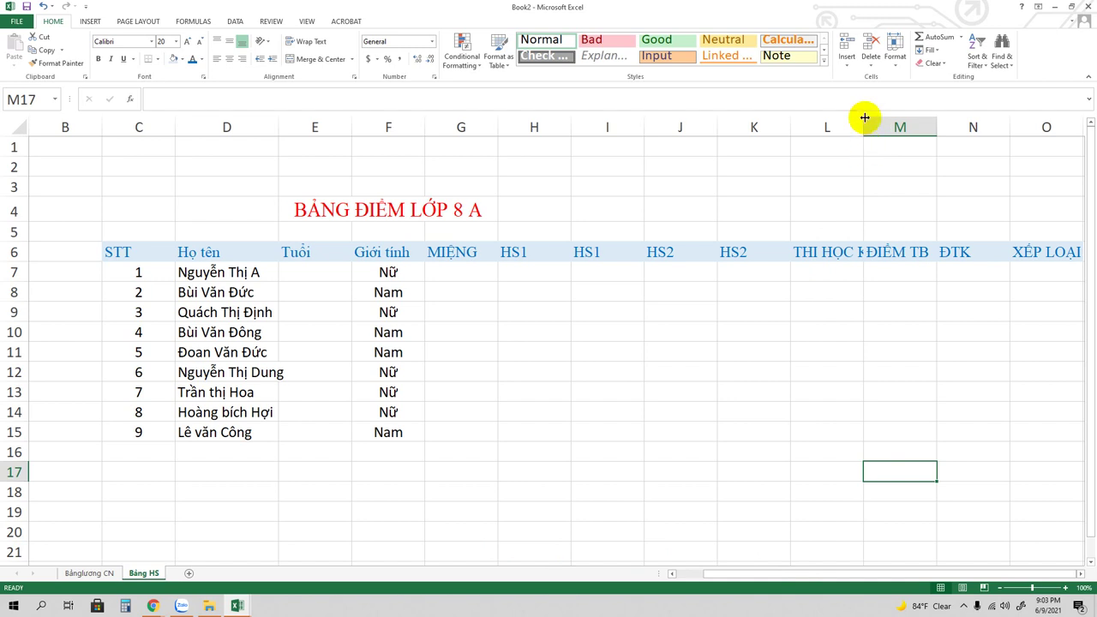
left_click_drag(865, 118, 885, 125)
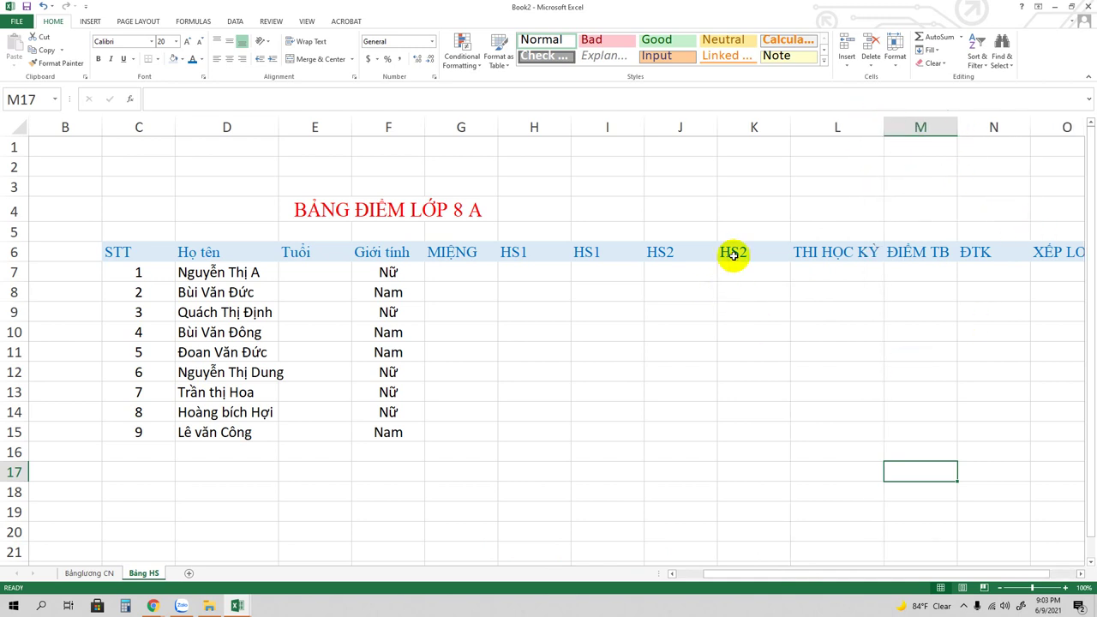
left_click_drag(718, 129, 676, 134)
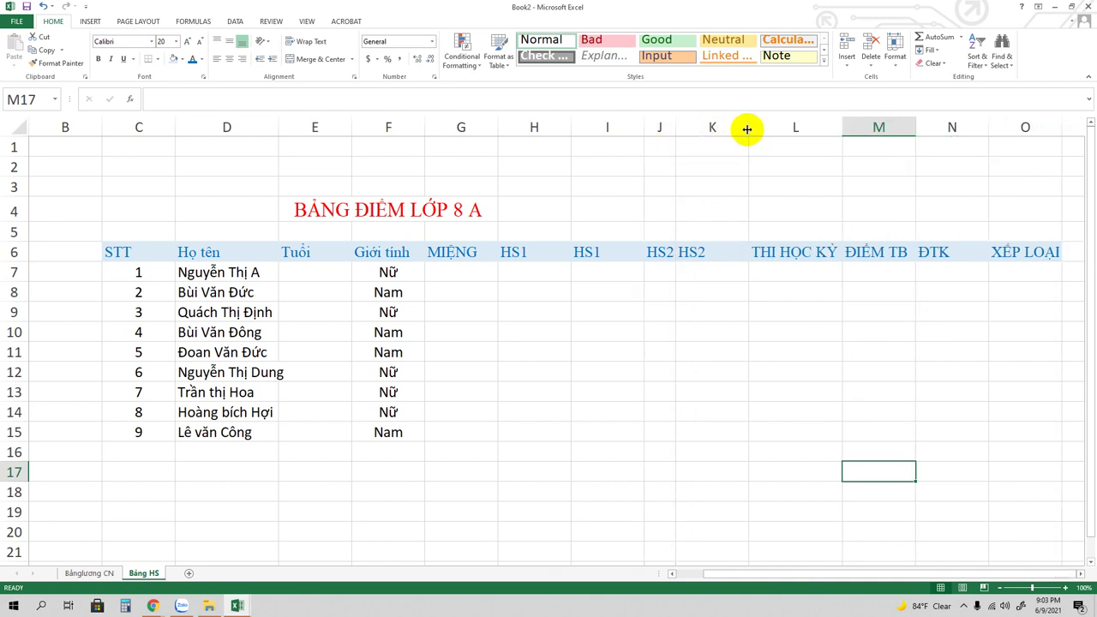
left_click_drag(748, 135, 532, 131)
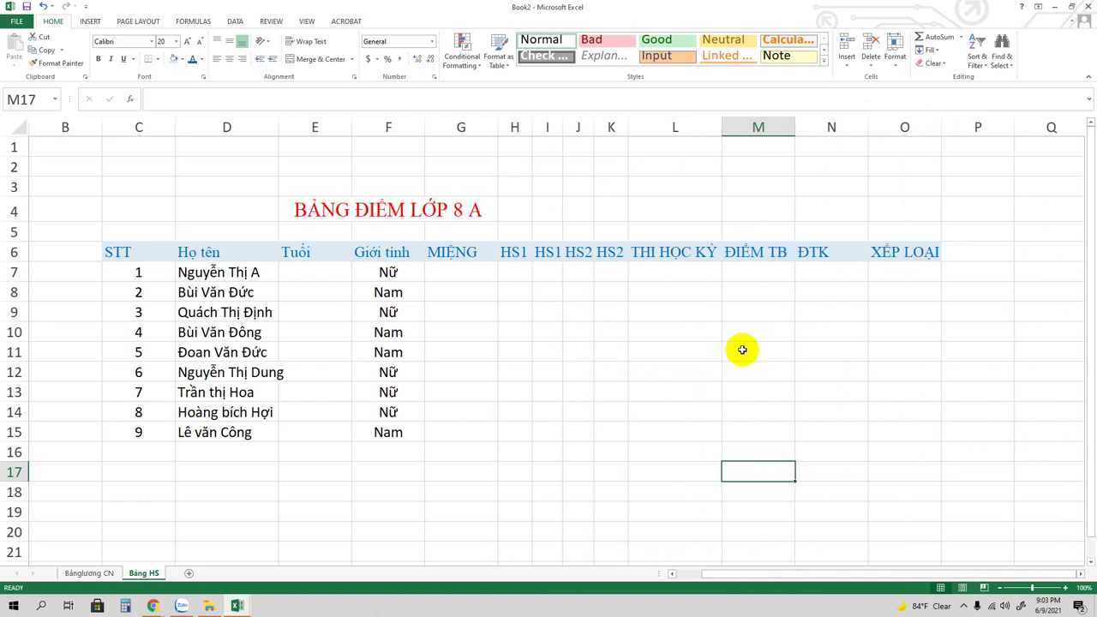
- Enter the oral scores 6, 7, 5, 9, 8, 6, 9, 6, 7 down G7:G15
left_click(466, 276)
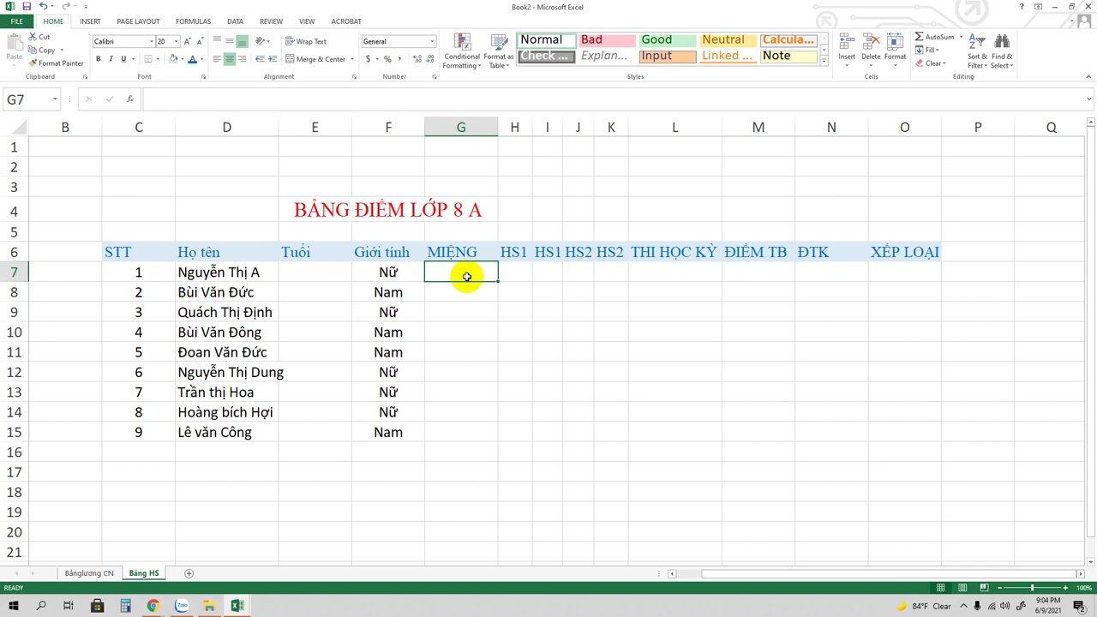
type("6")
key("Return")
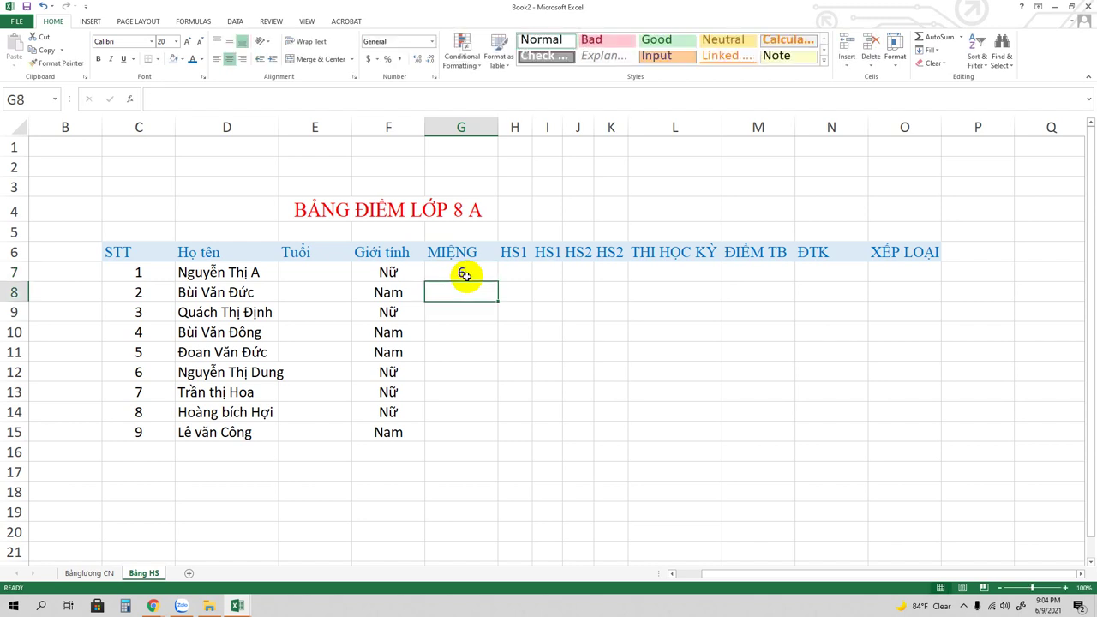
type("7")
key("Return")
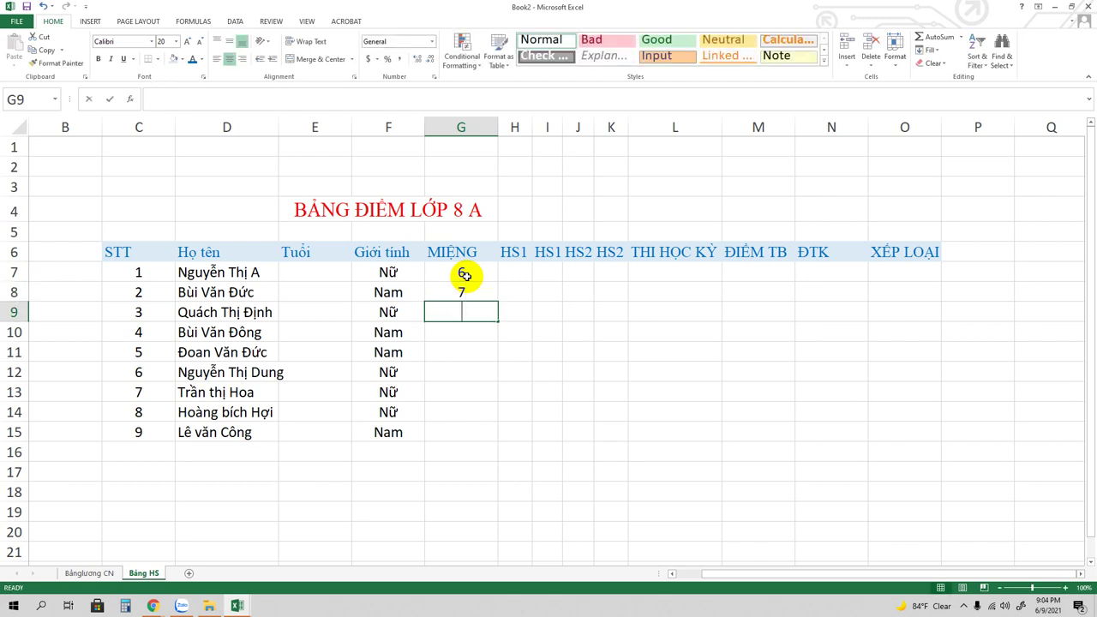
type("5")
key("Return")
type("9")
key("Return")
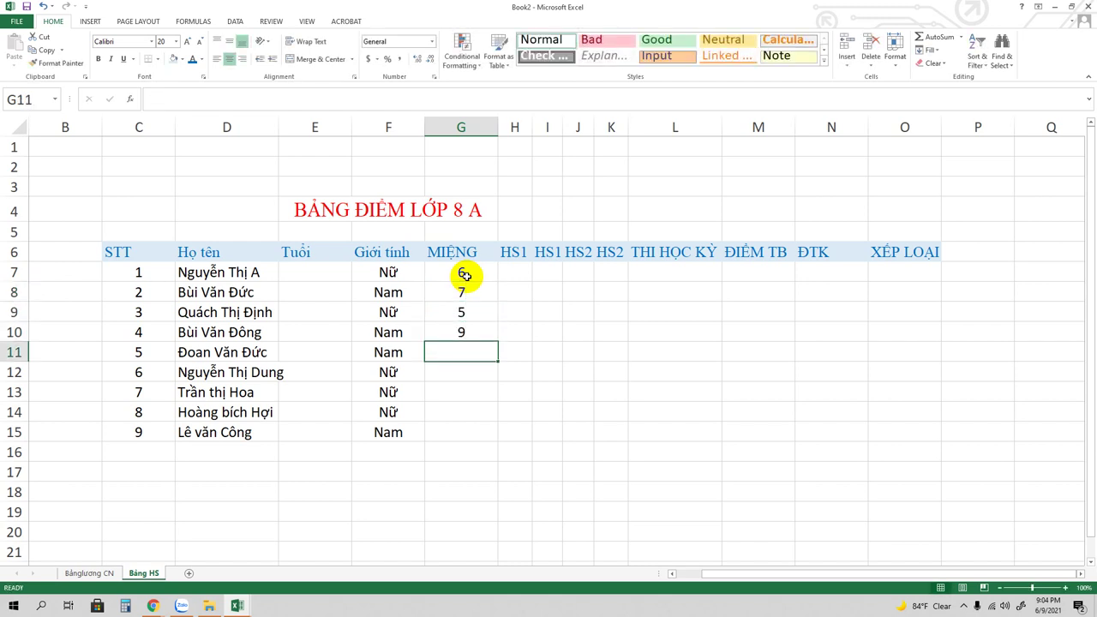
type("8")
key("Return")
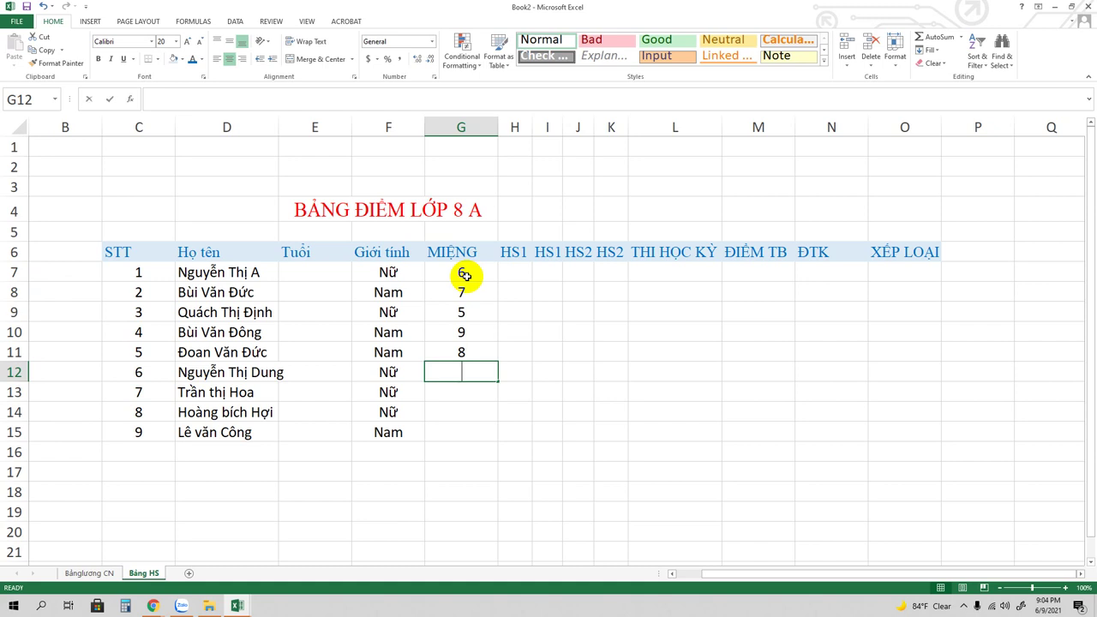
type("6")
key("Return")
type("9")
key("Return")
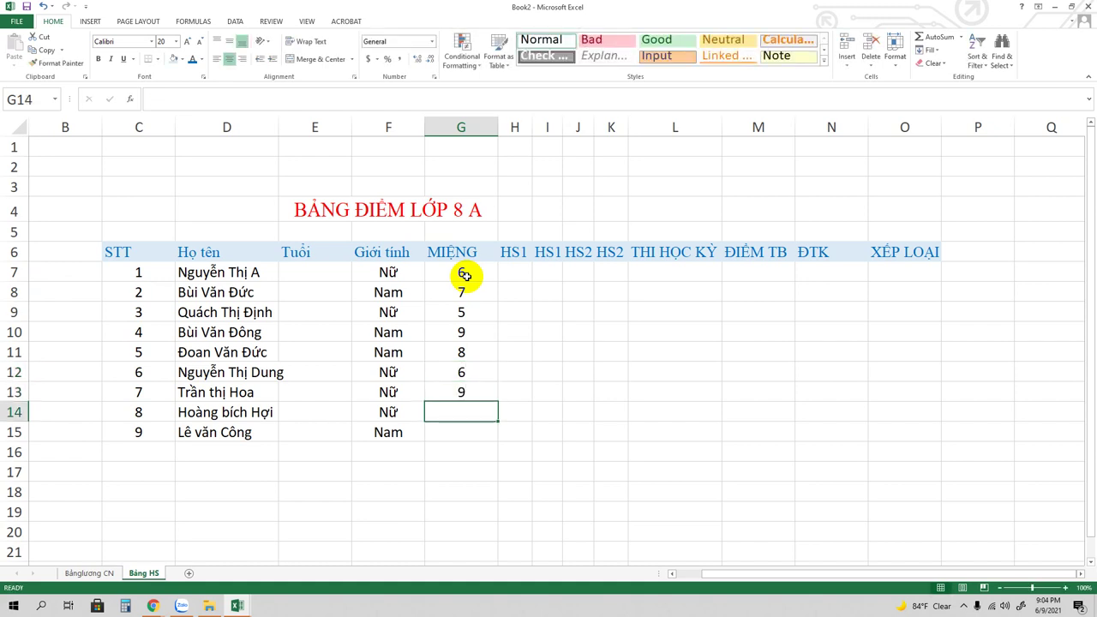
type("6")
key("Return")
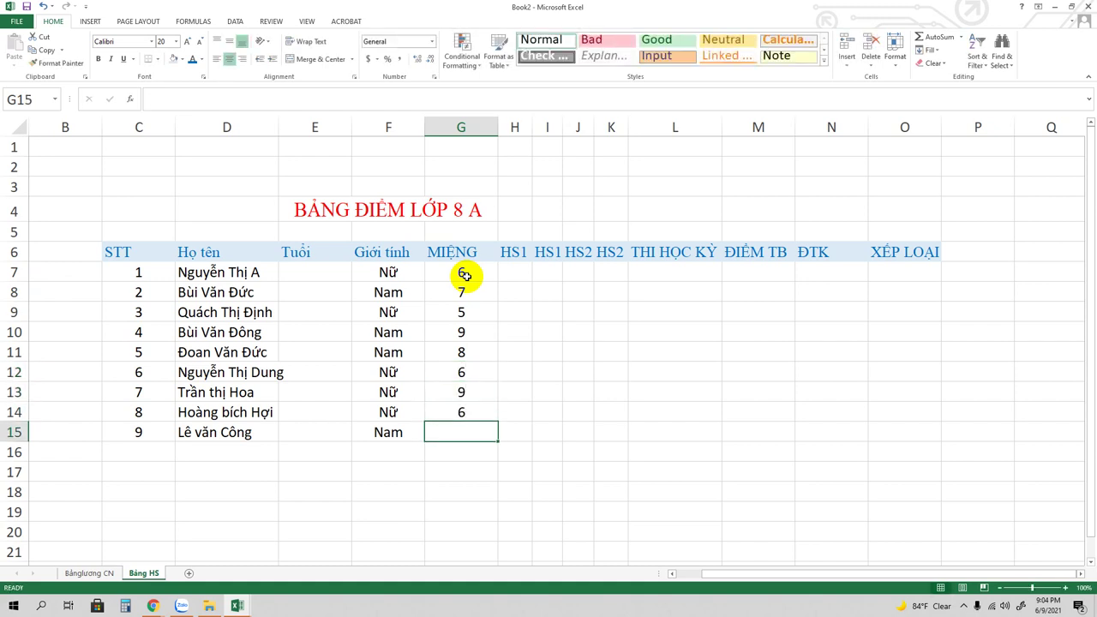
type("7")
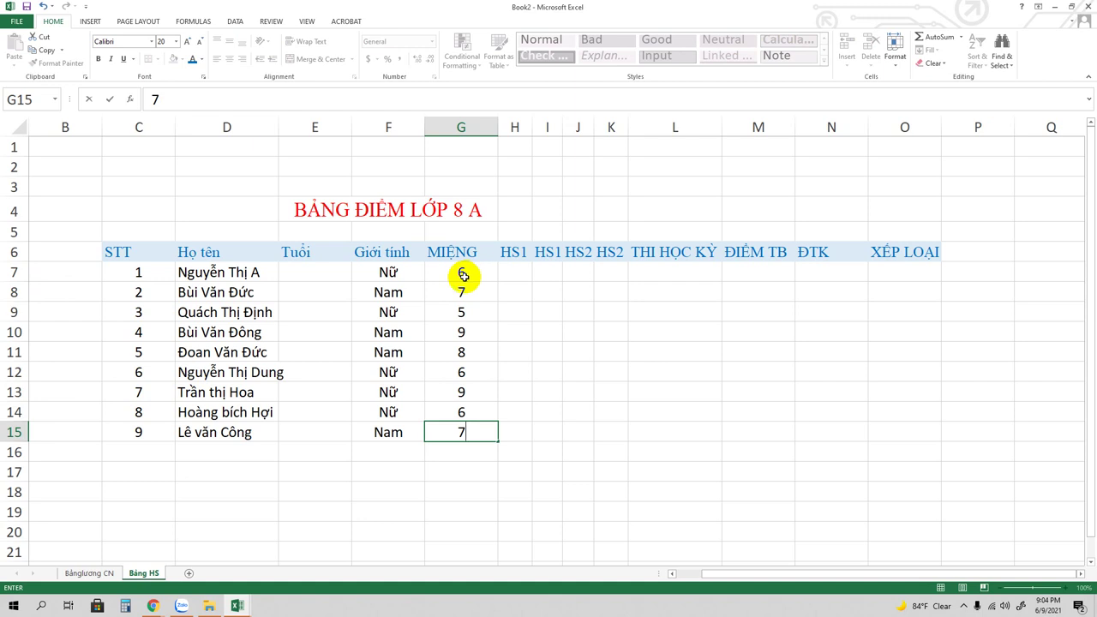
- Narrow the MIỆNG column and enter HS1 scores 6, 7, 8, 9, 9, 10, 6, 7, 8 in H7:H15, correcting a mistyped 65
left_click(516, 270)
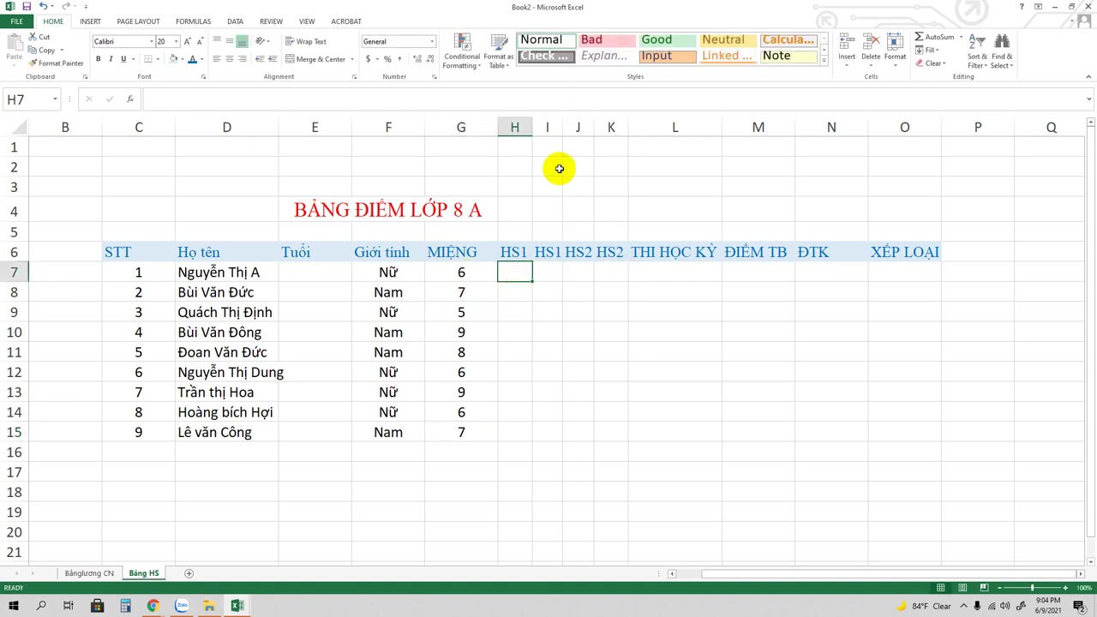
left_click_drag(496, 125, 481, 126)
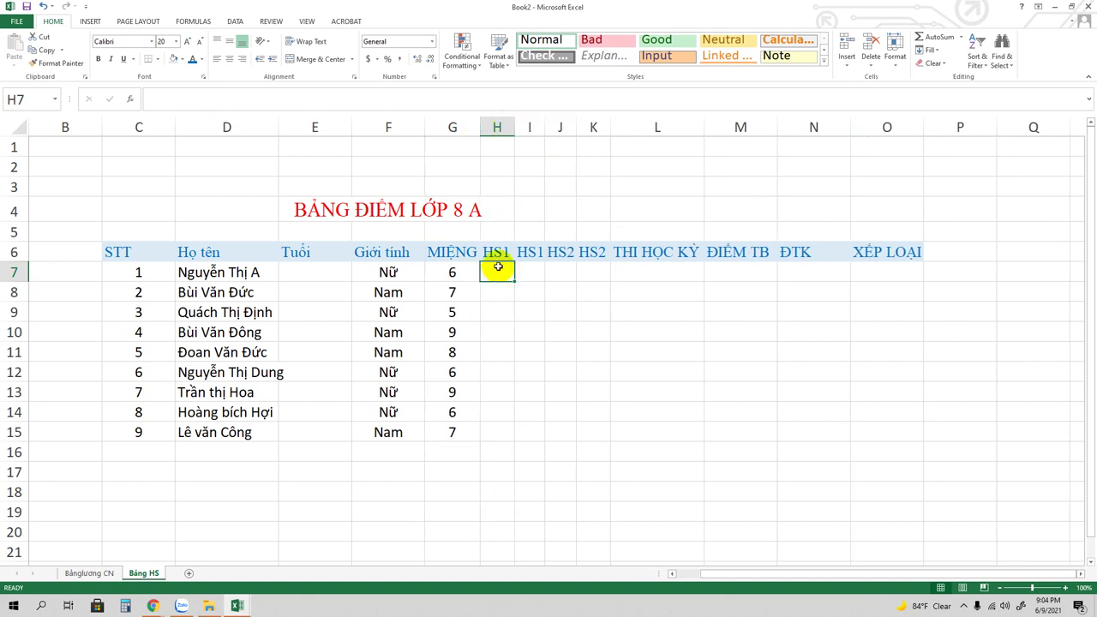
type("65")
key("Return")
left_click(498, 269)
type("6")
key("Return")
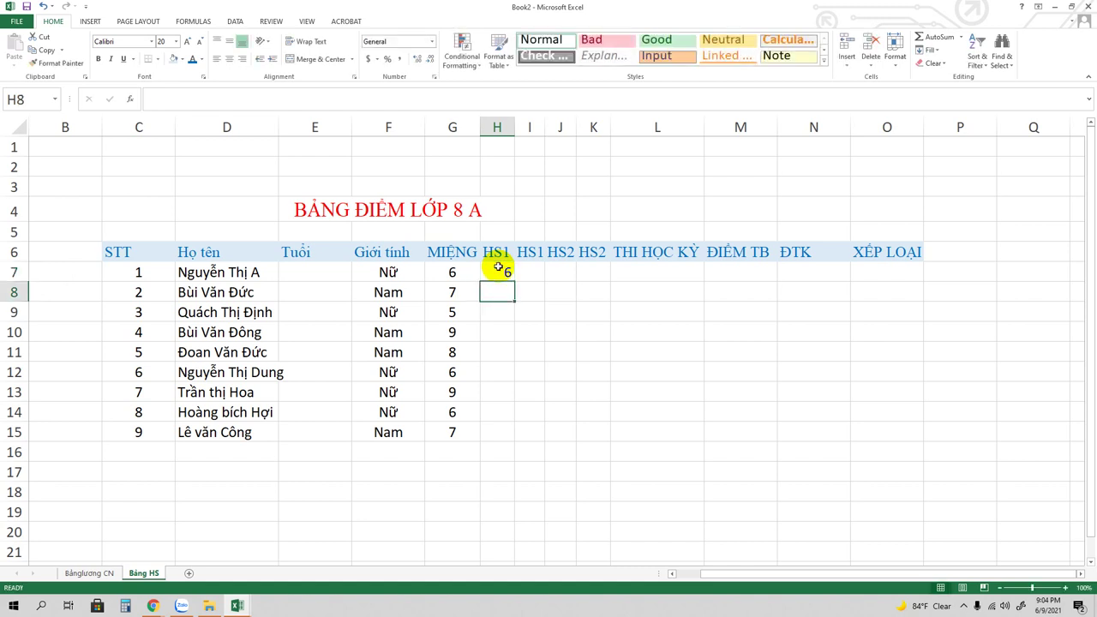
type("7")
key("Return")
type("8")
key("Return")
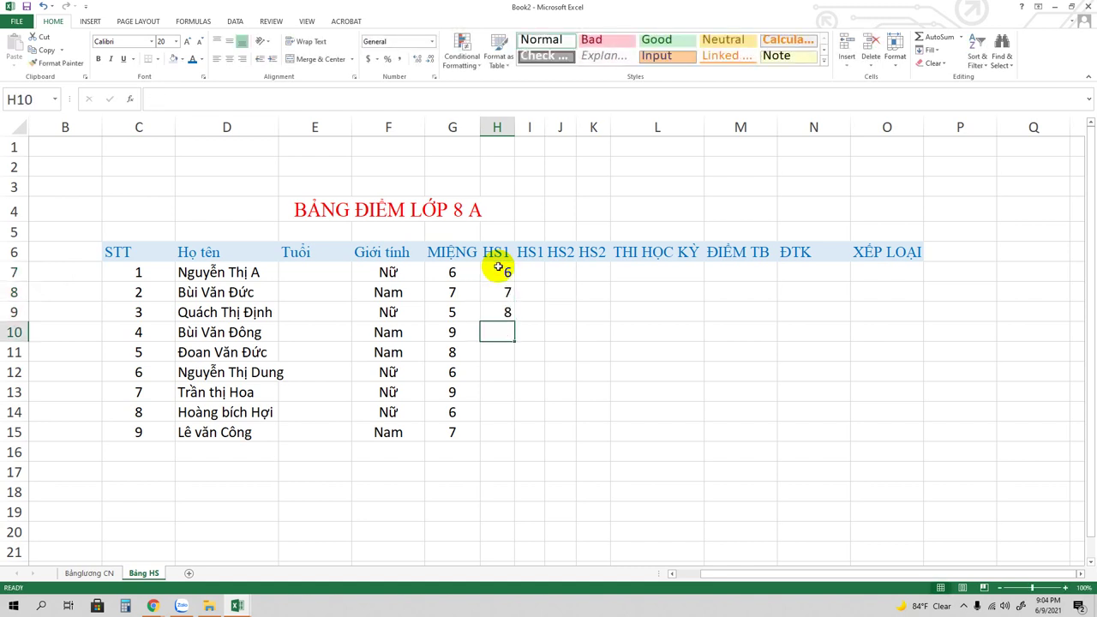
type("9")
key("Return")
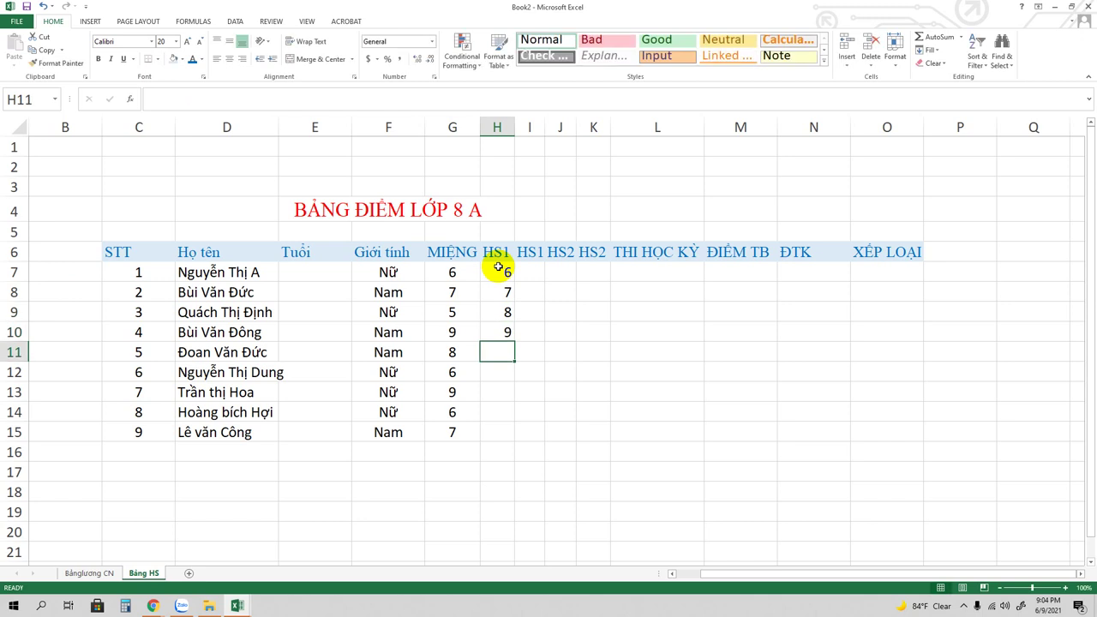
type("9")
key("Return")
type("1")
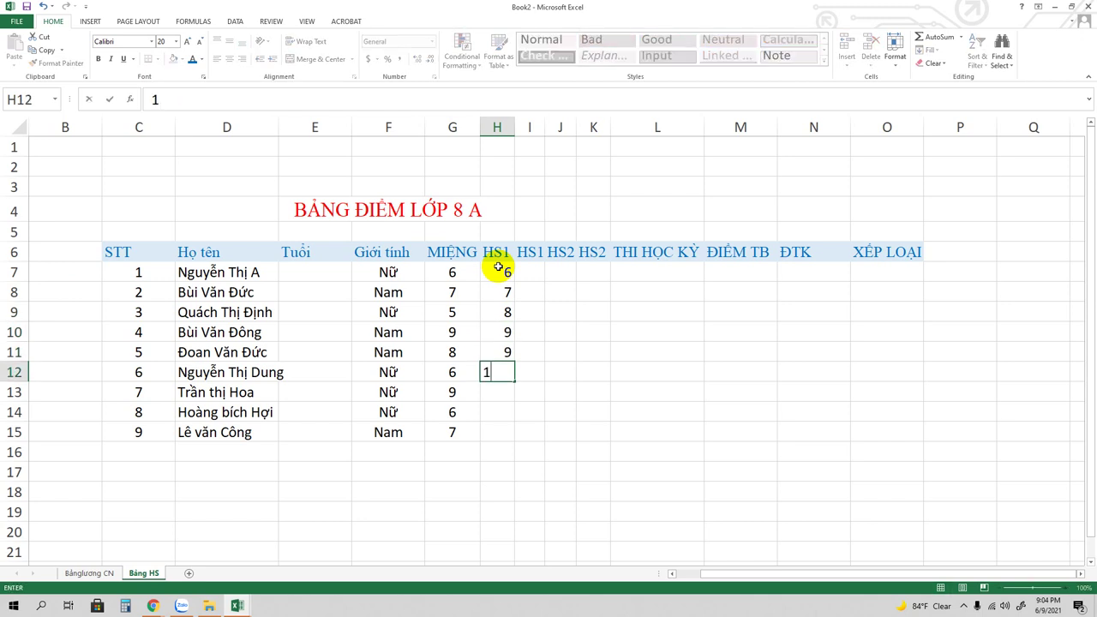
type("0")
key("Return")
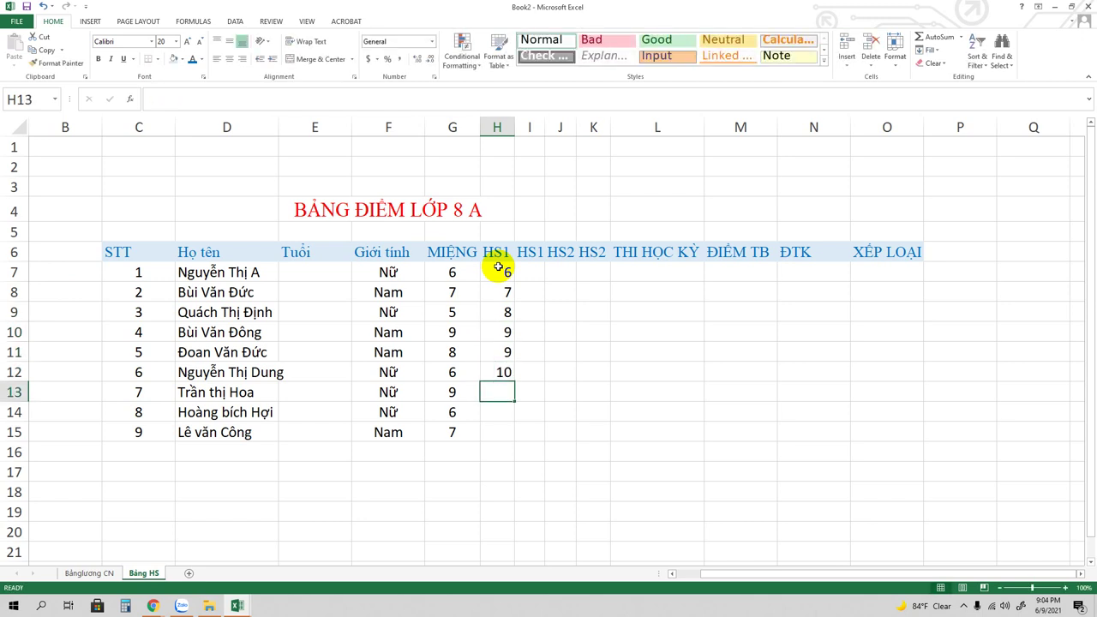
type("6")
key("Return")
type("7")
key("Return")
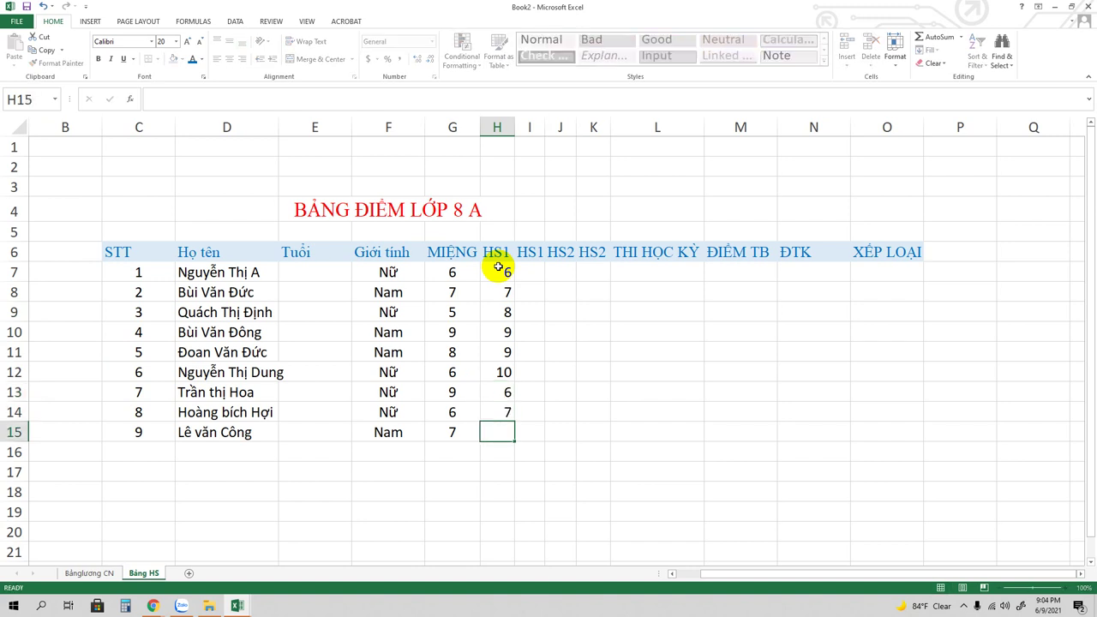
type("8")
- Enter the second HS1 scores 6, 8, 7, 6, 7, 6, 7, 5, 6 in I7:I15
left_click(532, 274)
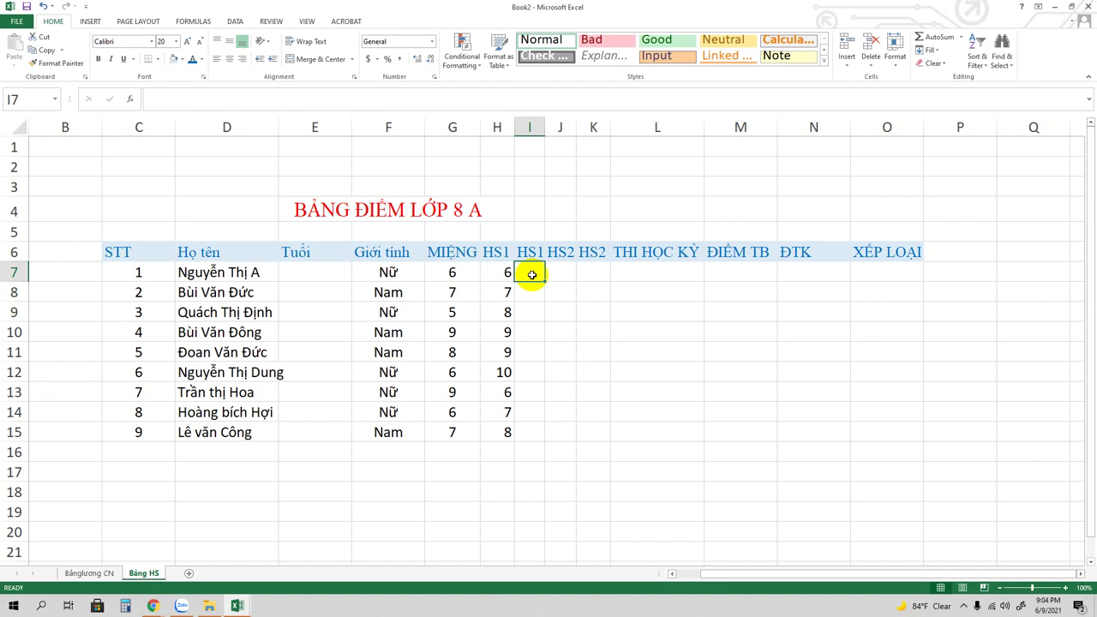
type("6")
key("Return")
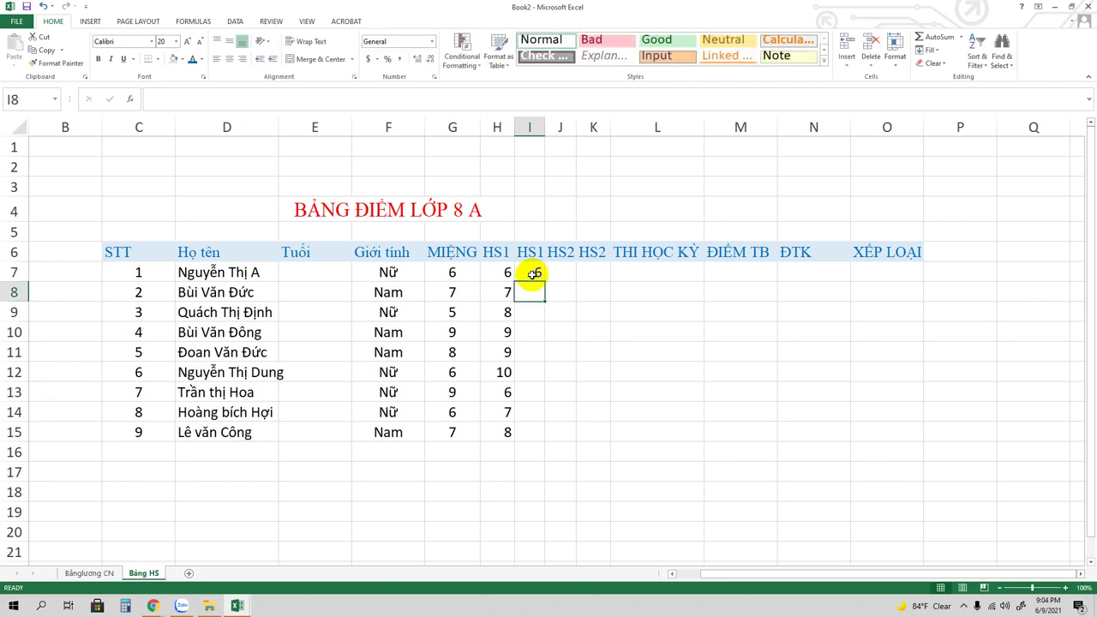
type("8")
key("Return")
type("7")
key("Return")
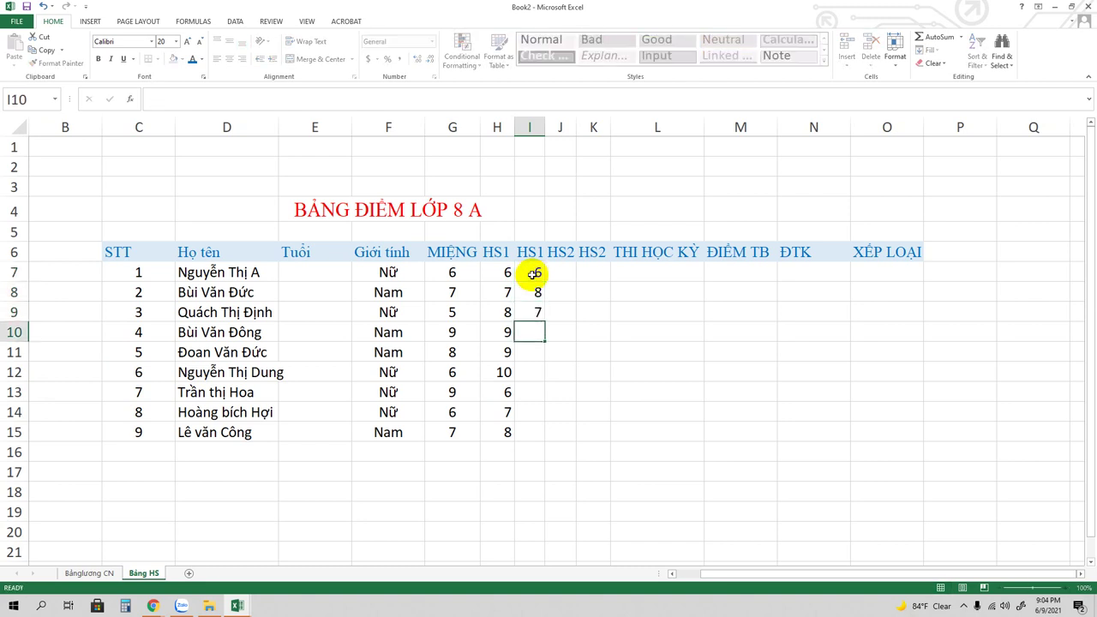
type("6")
key("Return")
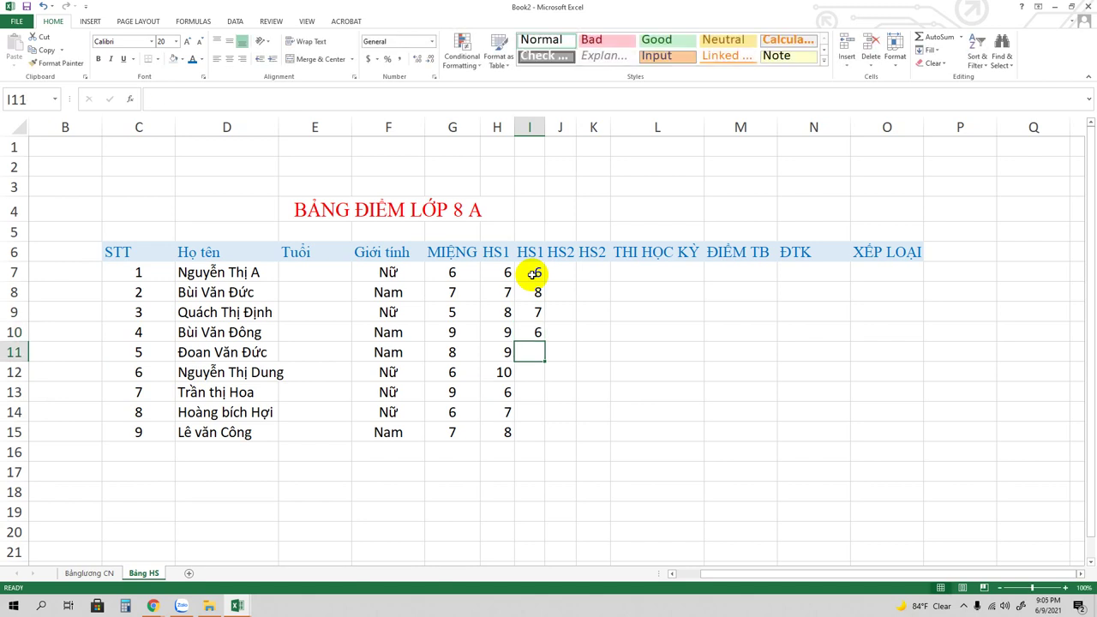
type("7")
key("Return")
type("6")
key("Return")
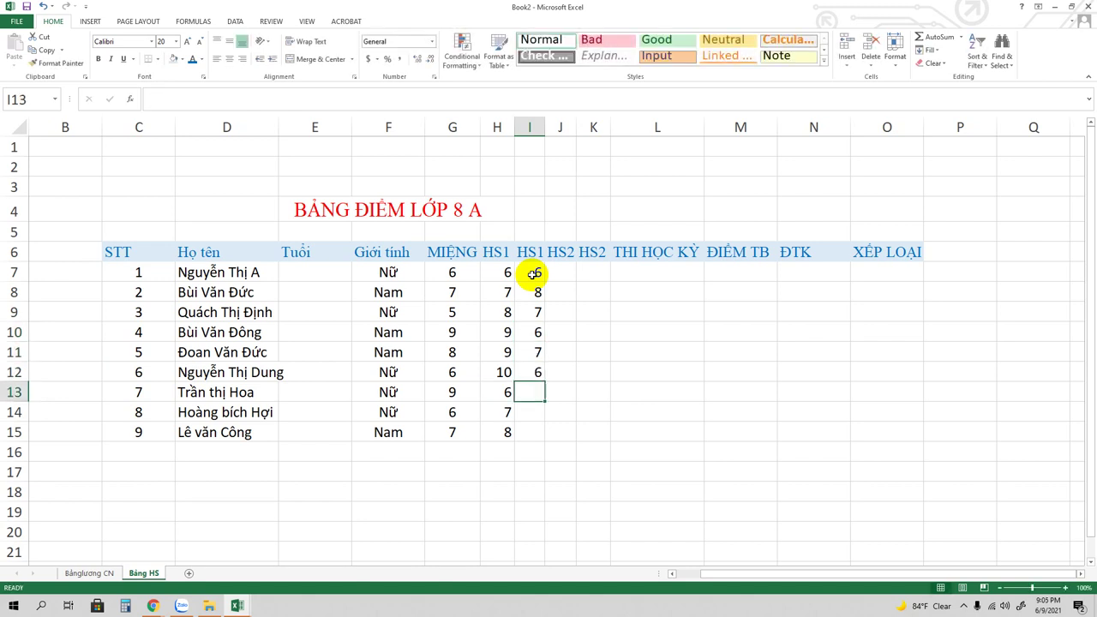
type("7")
key("Return")
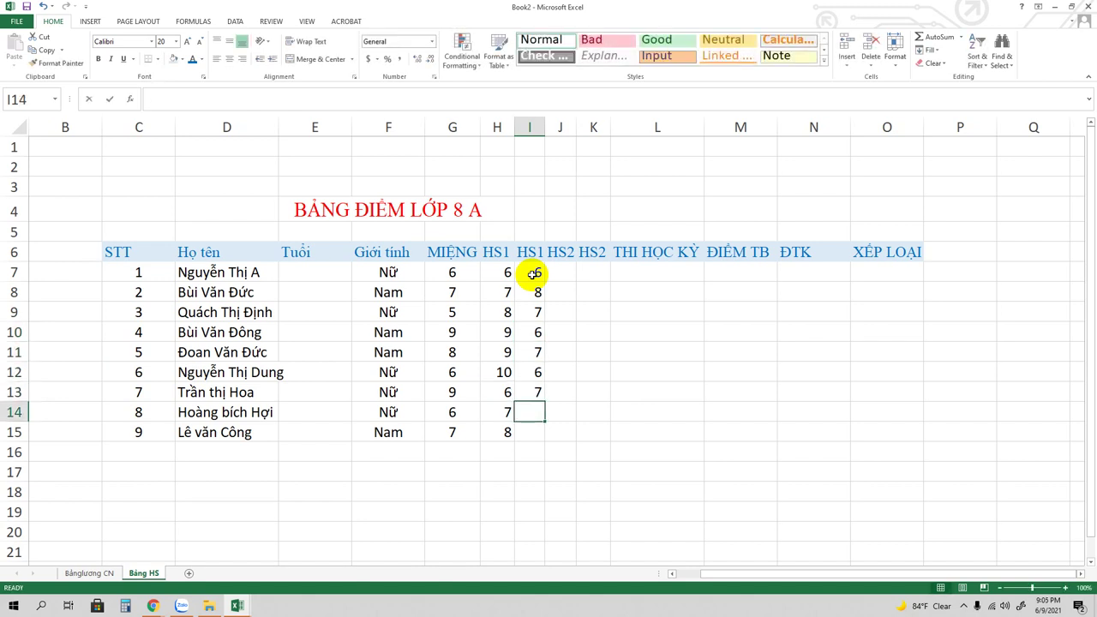
type("5")
key("Return")
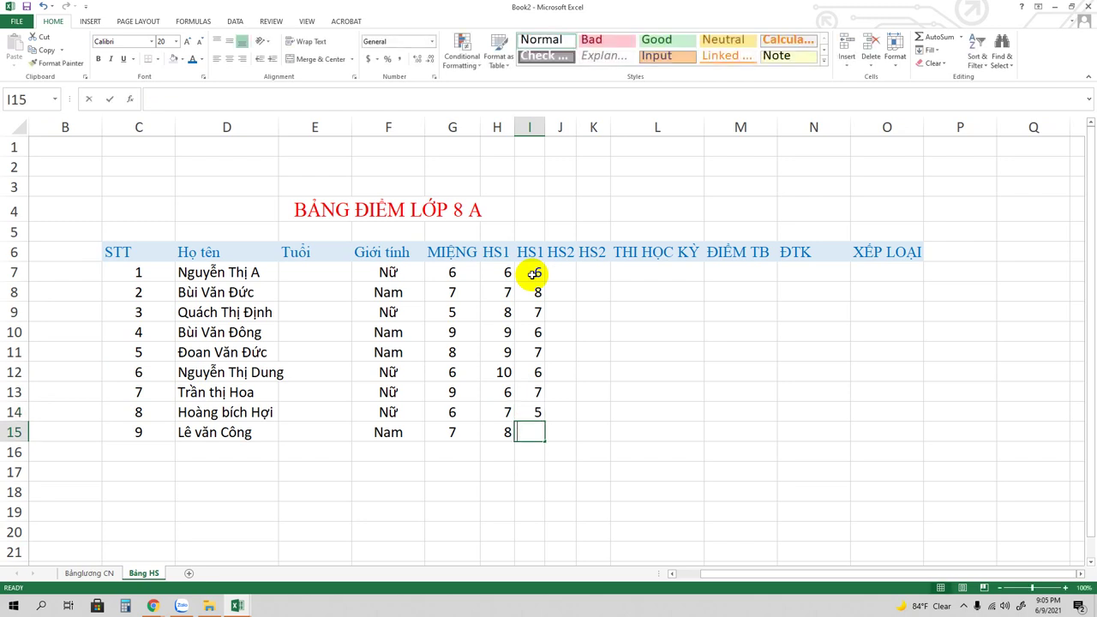
type("6")
key("Up")
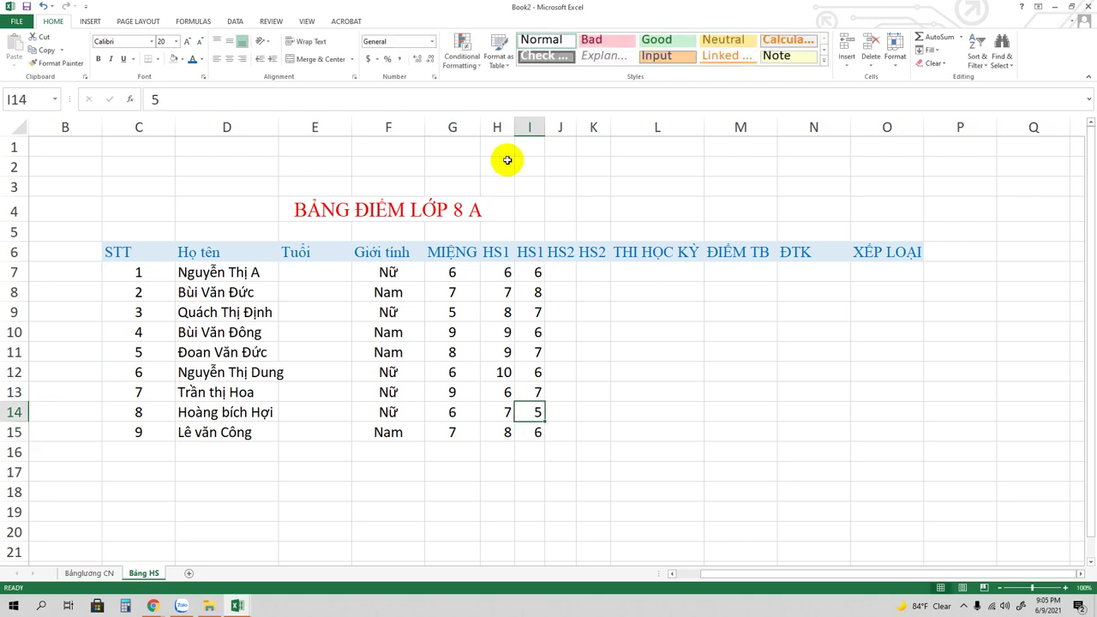
- Tidy column widths: narrow MIỆNG, Tuổi and Giới tính, and adjust the HS1 columns
left_click_drag(546, 128, 551, 128)
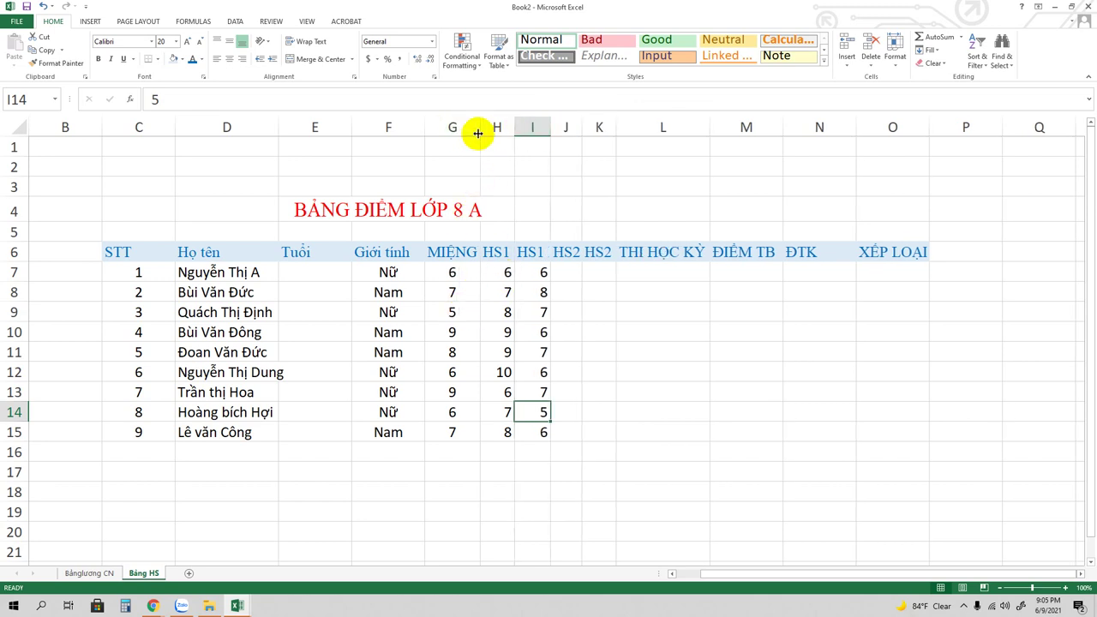
left_click_drag(480, 128, 471, 131)
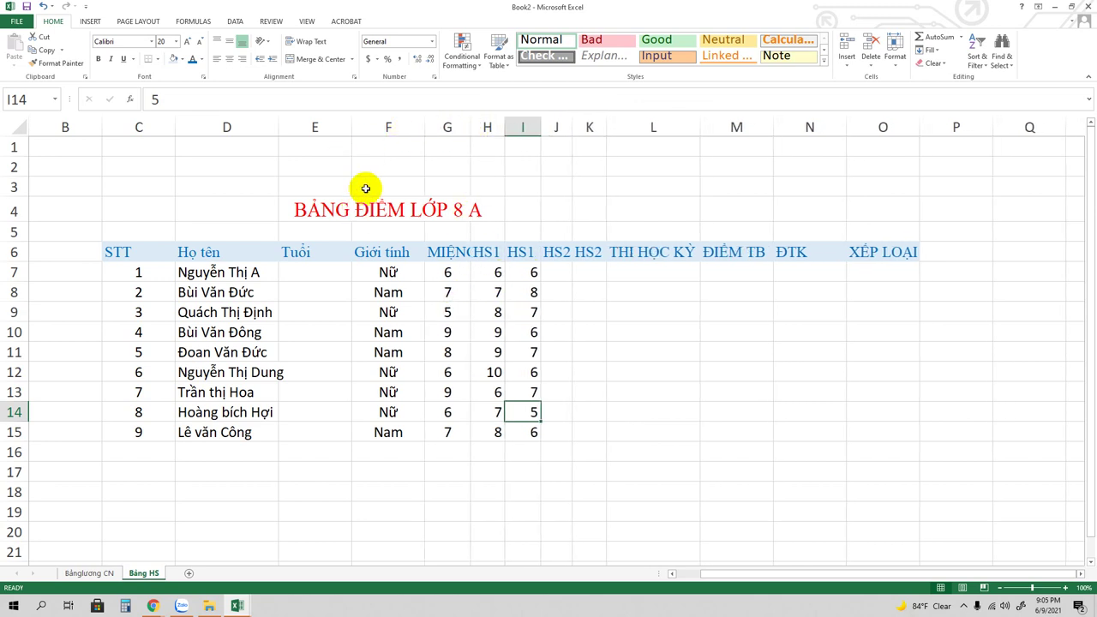
left_click_drag(351, 127, 322, 135)
left_click_drag(395, 128, 386, 129)
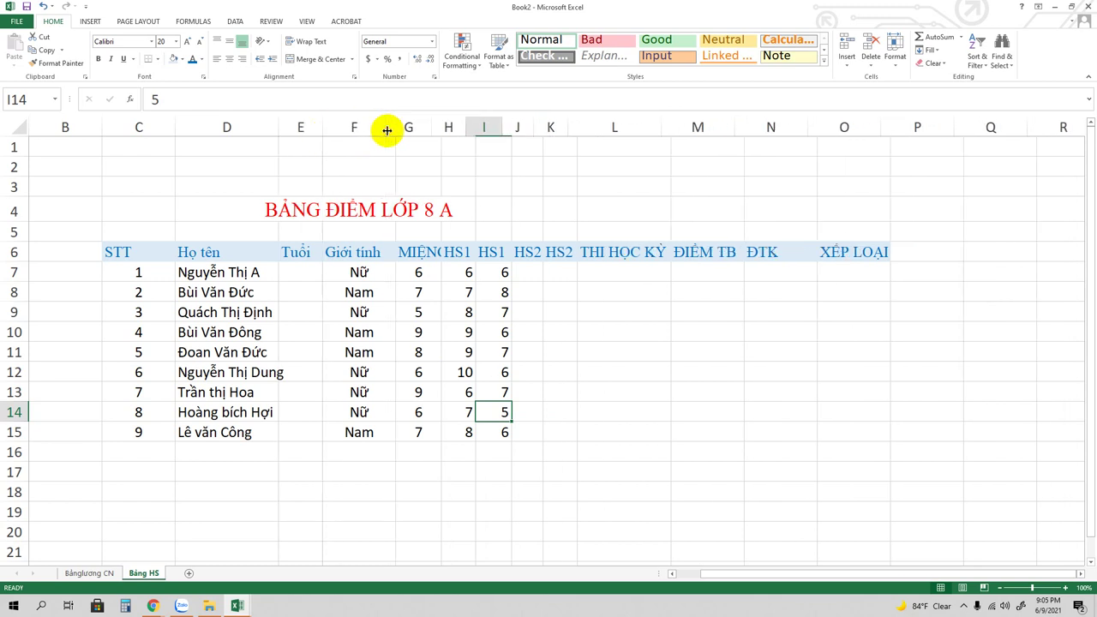
mouse_move(502, 127)
left_mouse_down()
mouse_move(512, 126)
mouse_move(481, 128)
left_mouse_up()
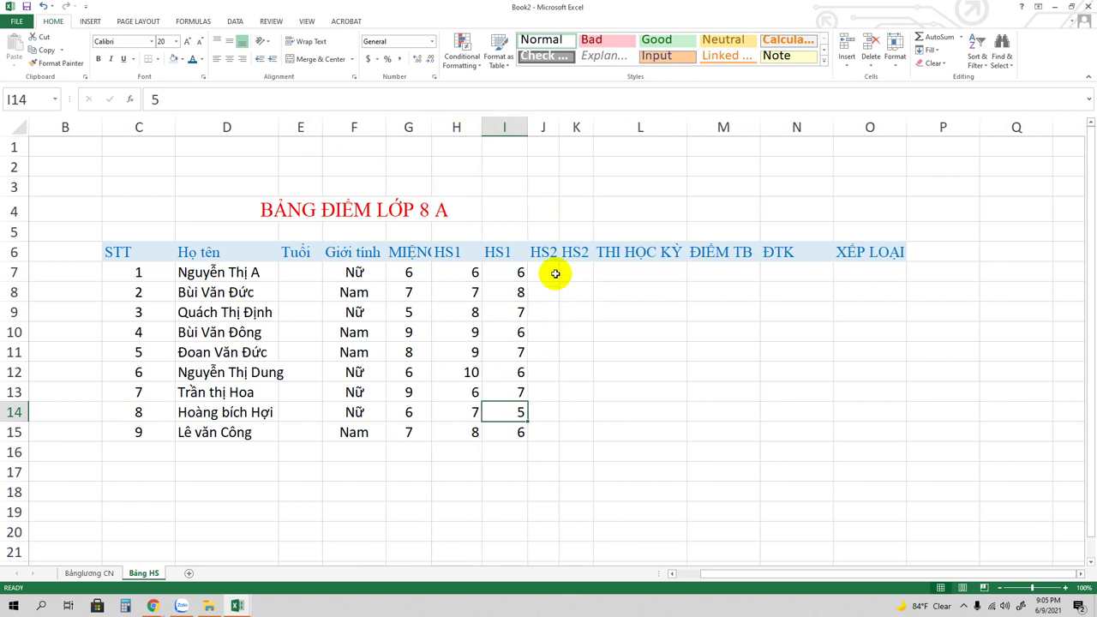
left_click(545, 272)
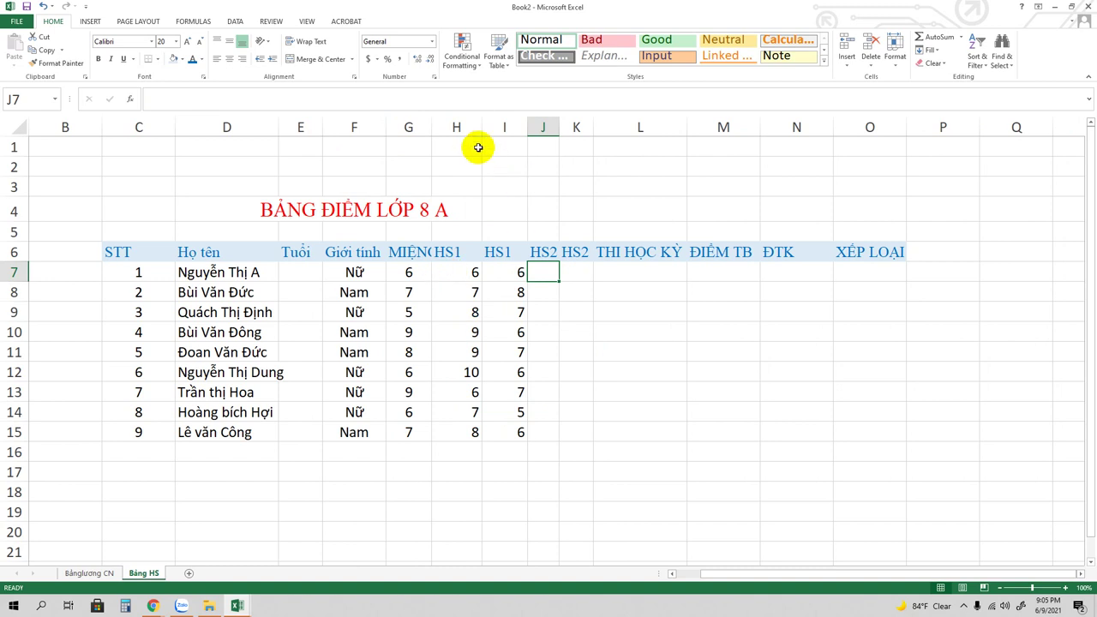
left_click_drag(481, 127, 470, 127)
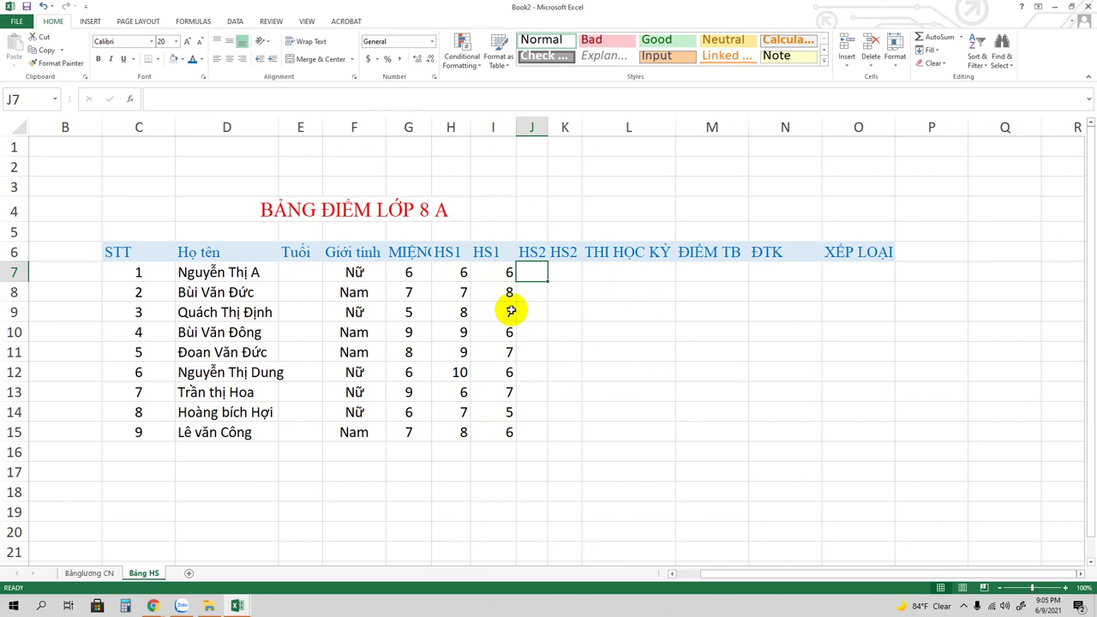
- Enter HS2 scores 6, 7, 8, then 7 for the next five rows, and 6 in J15
type("6")
key("Return")
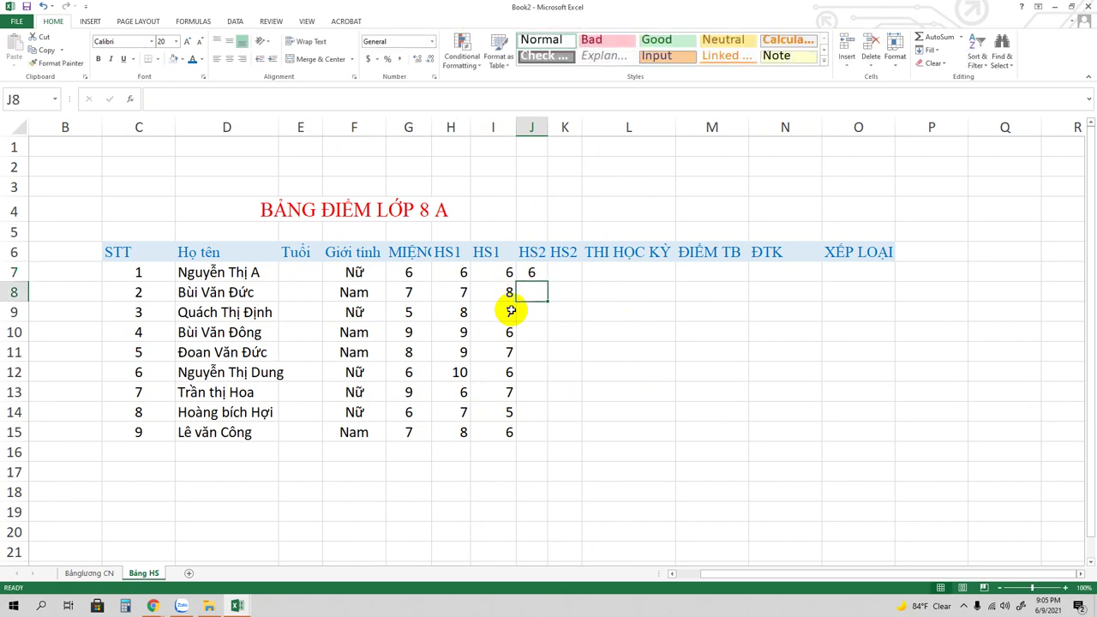
type("7")
key("Return")
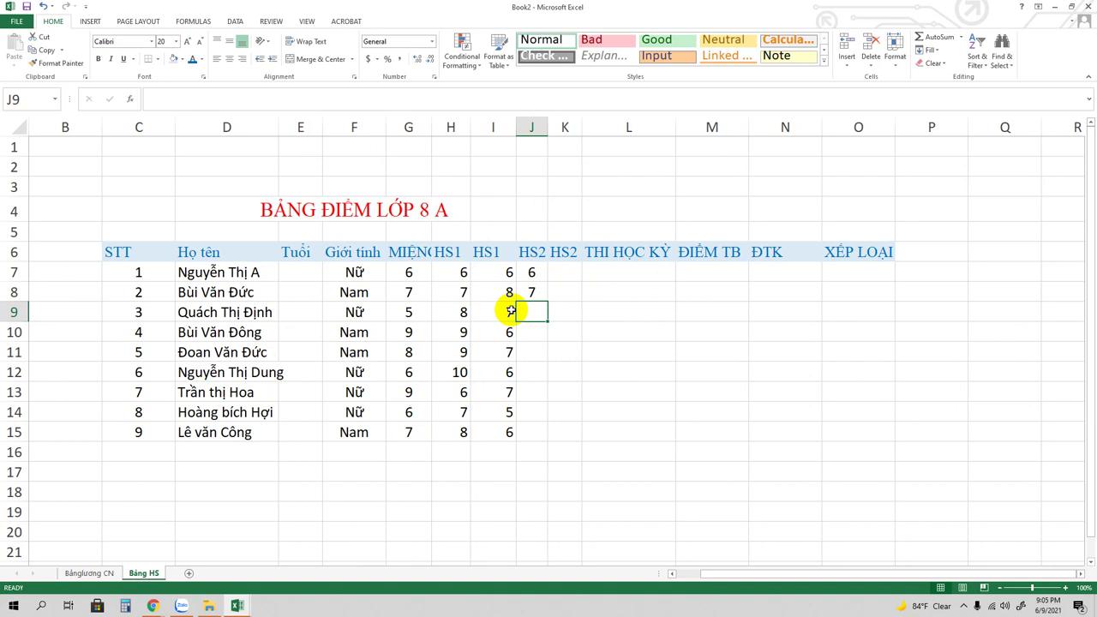
type("8")
key("Return")
type("7")
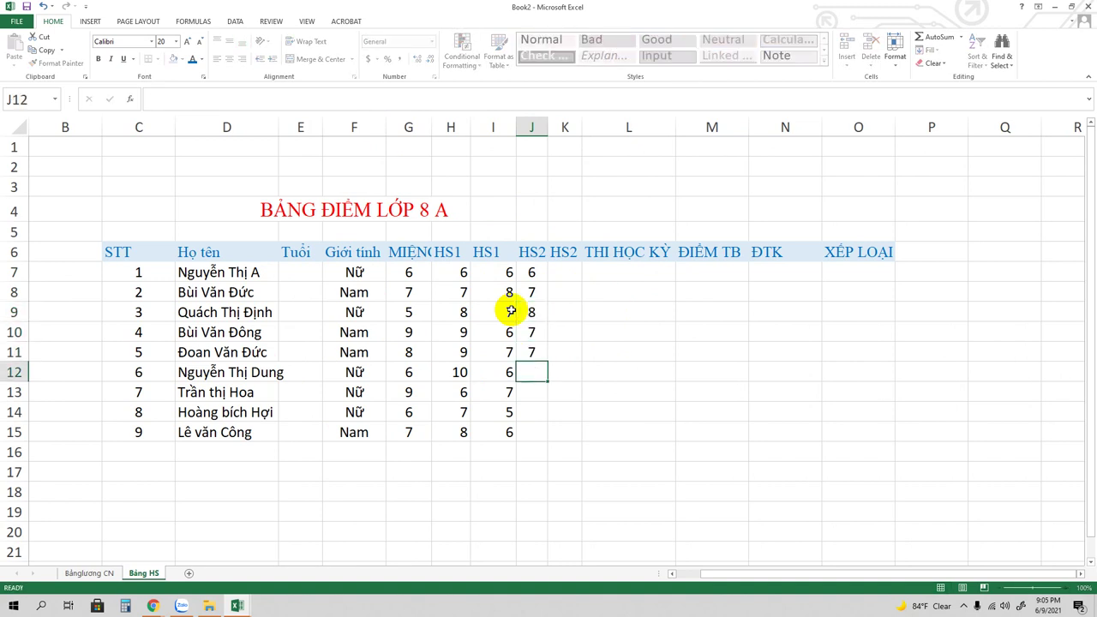
type(" 7 7 7 7")
key("Return")
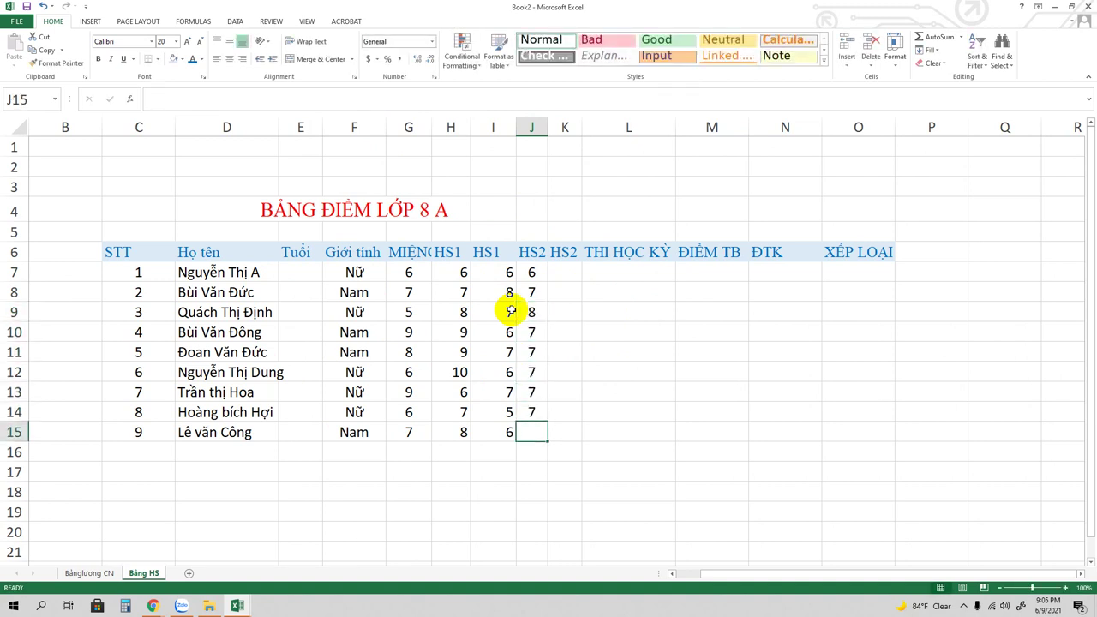
type("6")
key("Up")
- Fill the second HS2 column K7:K14 with 6 and put 5 in K15
key("Up")
key("Up")
key("Up")
key("Up")
key("Up")
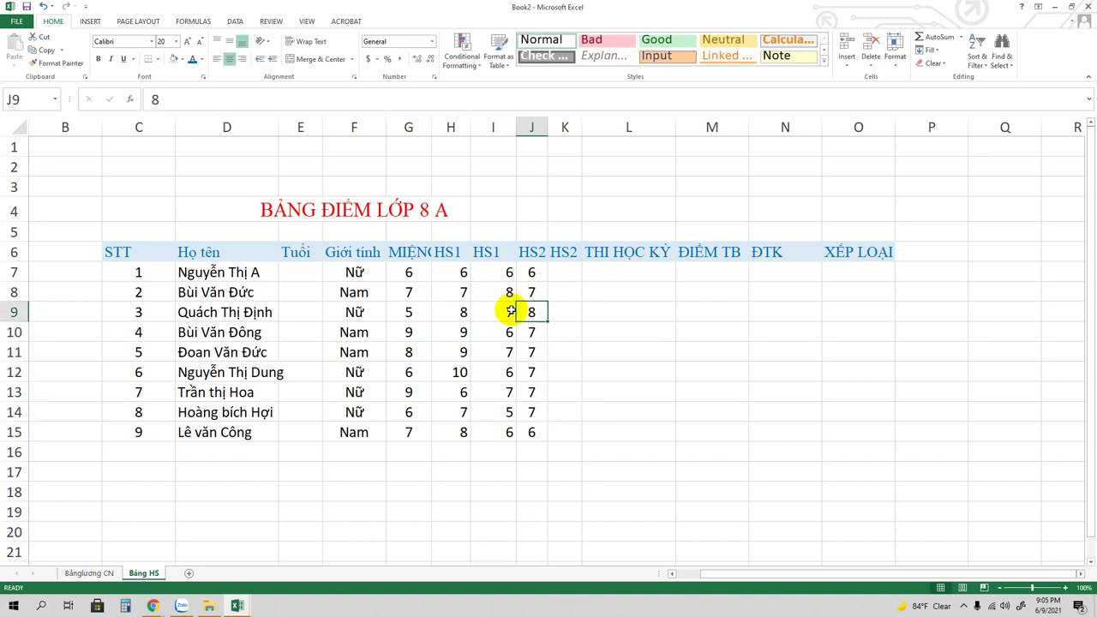
key("Up")
key("Up")
key("Right")
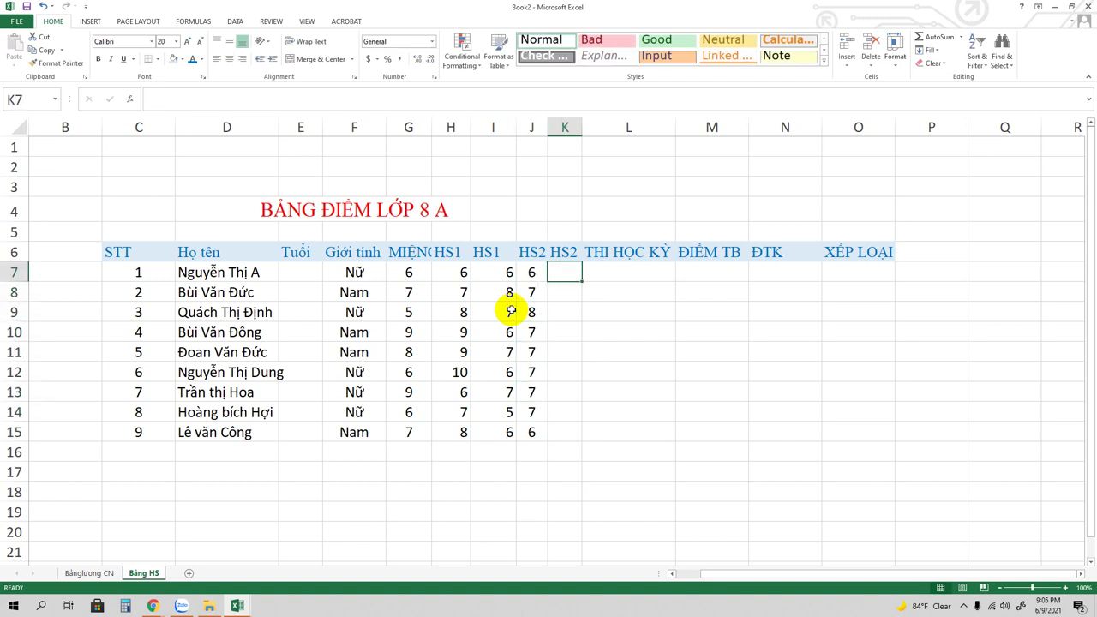
type("6")
key("Return")
type("6")
key("Return")
type("6 6 ")
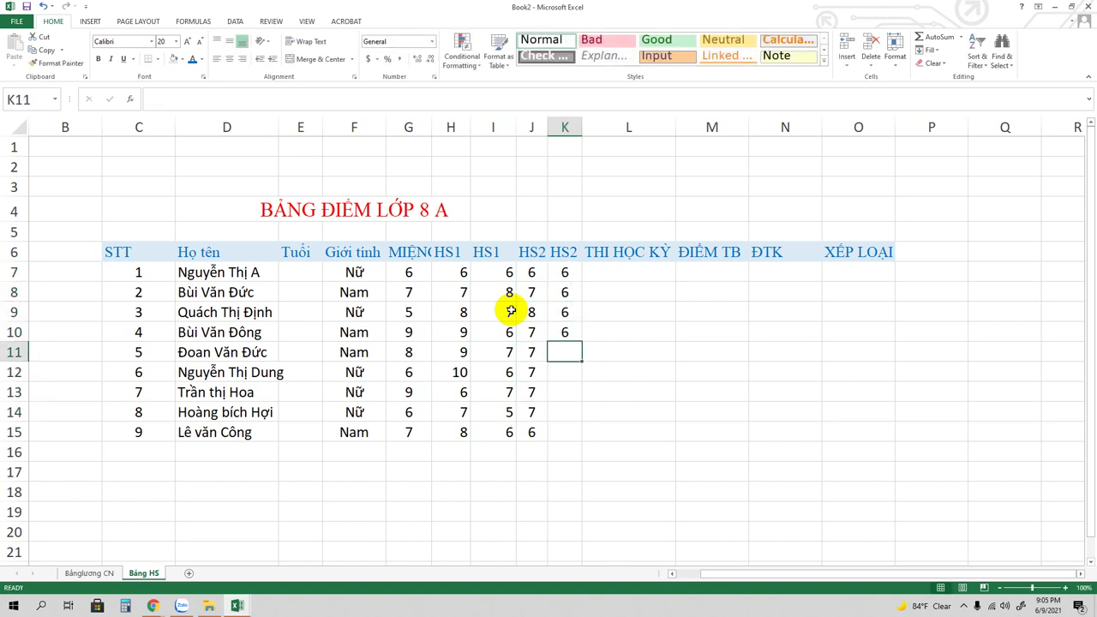
type("6 6 6 6")
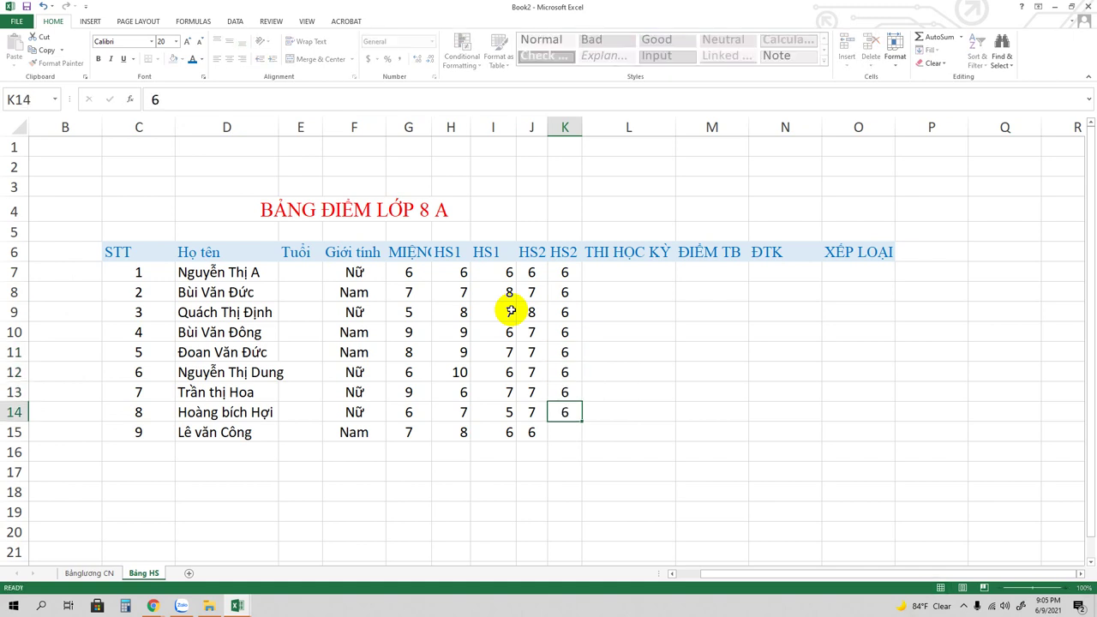
key("Return")
type("5")
key("Up")
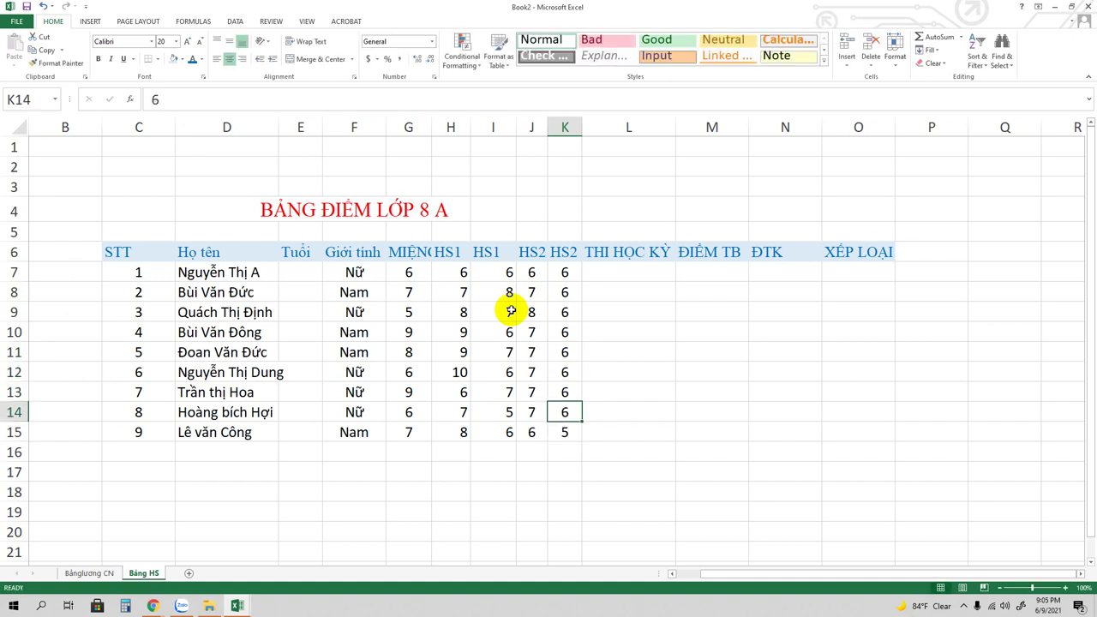
- Enter the exam scores 8, 7, 7, 7, 6, 9, 9, 8, 8 in L7:L15
left_click(617, 274)
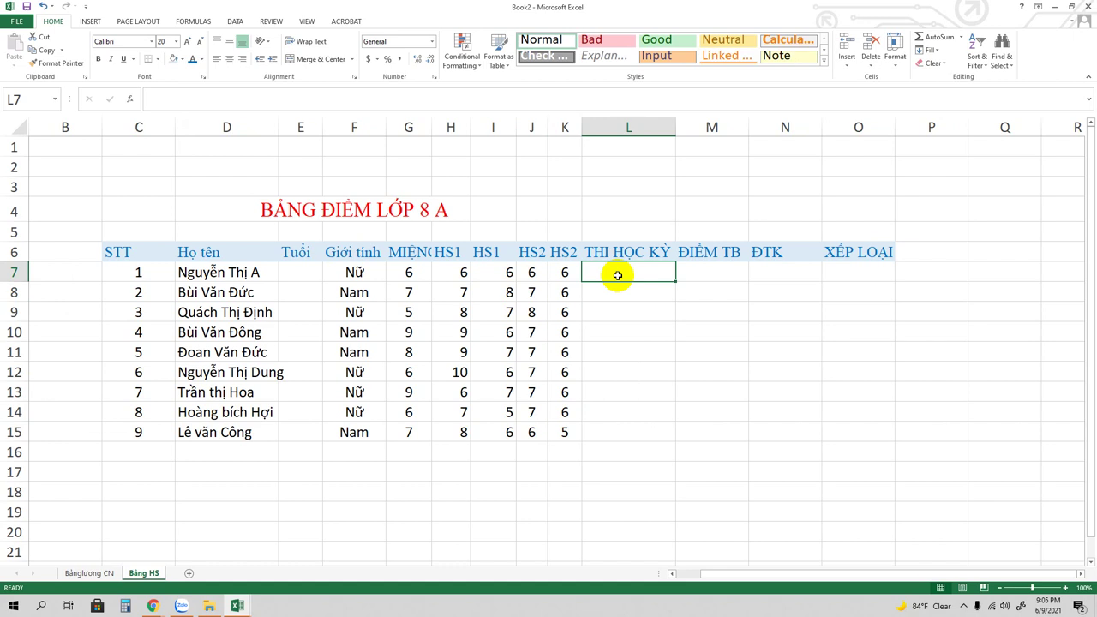
type("8 7 7")
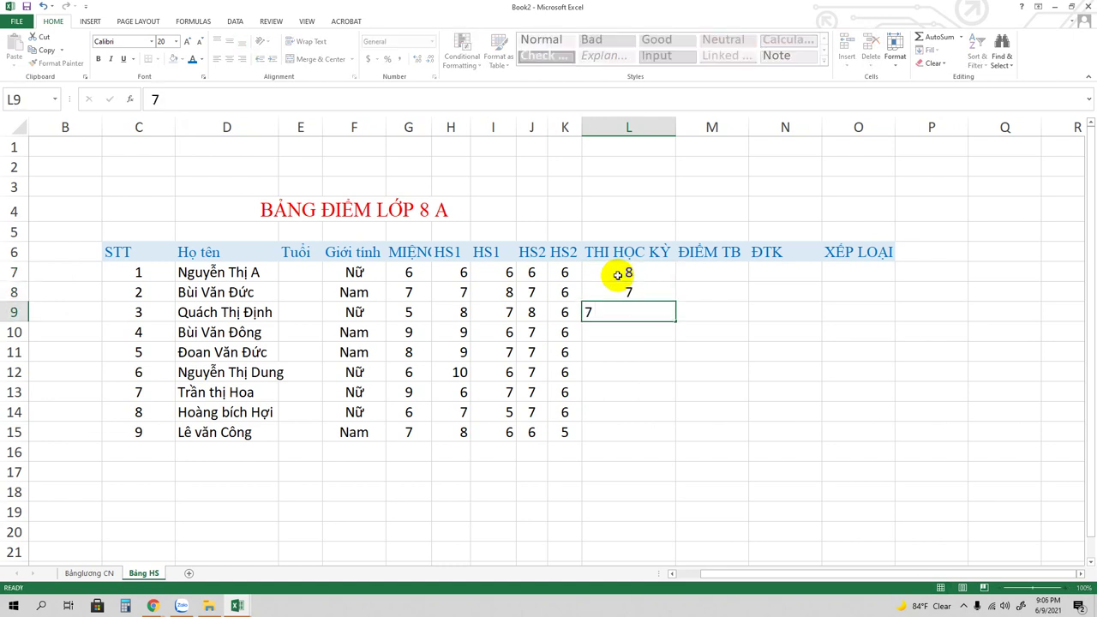
type(" 7")
key("Return")
type("6")
key("Return")
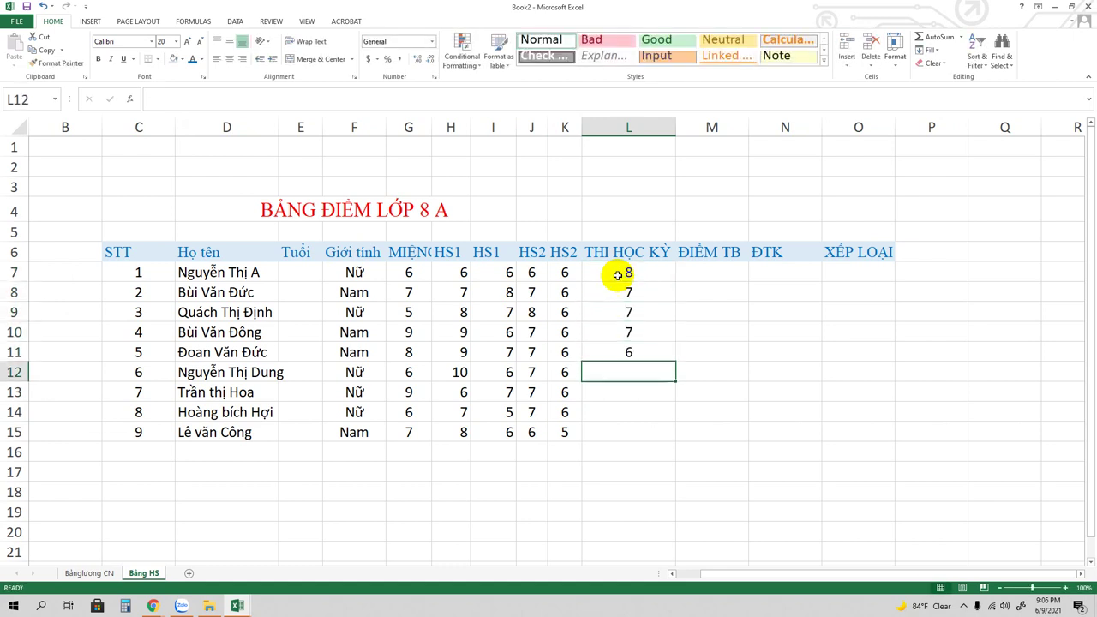
type("9")
key("Return")
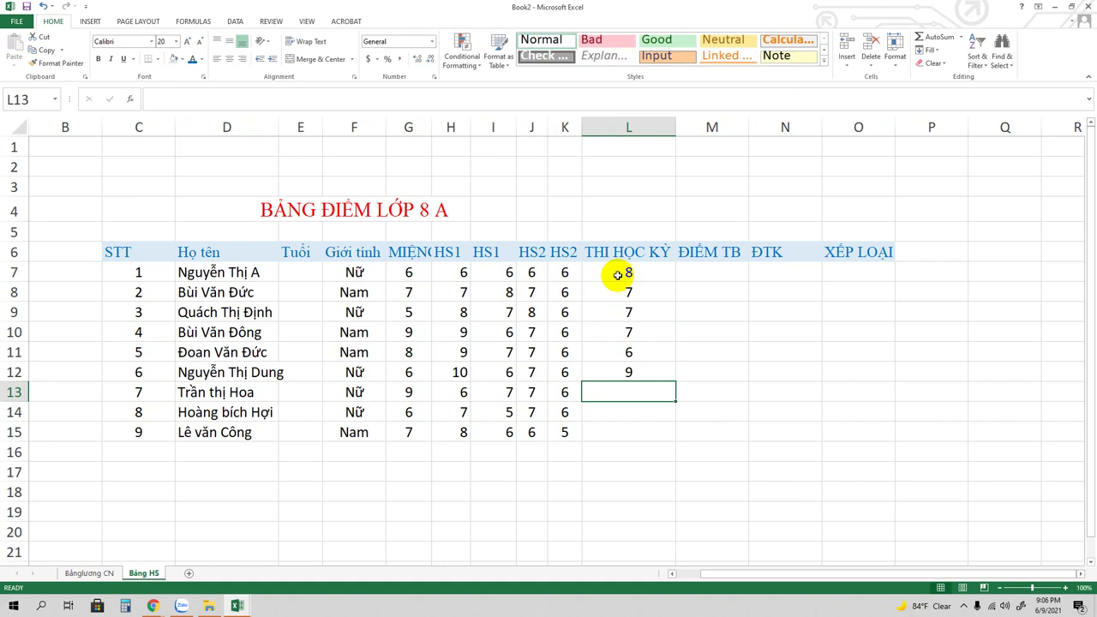
type("9")
key("Return")
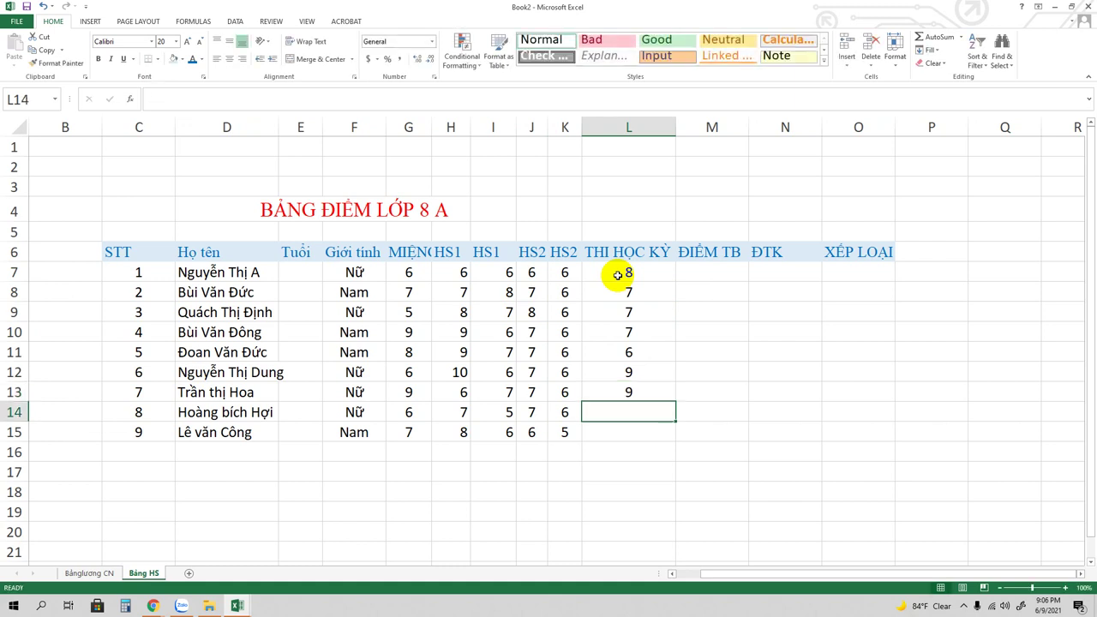
type("8")
key("Return")
type("8")
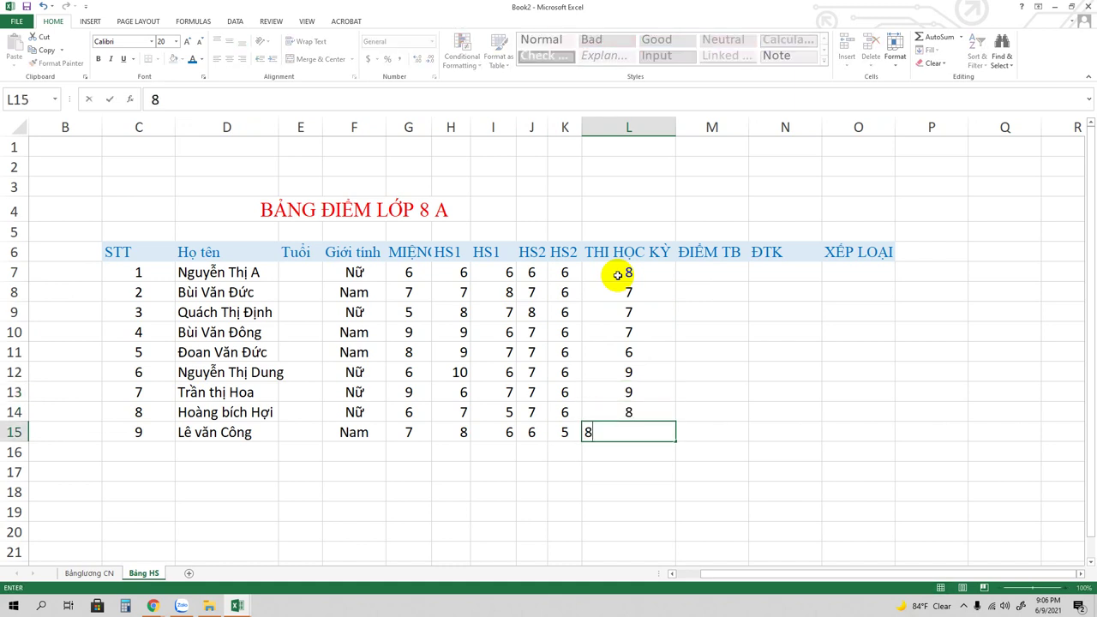
key("Up")
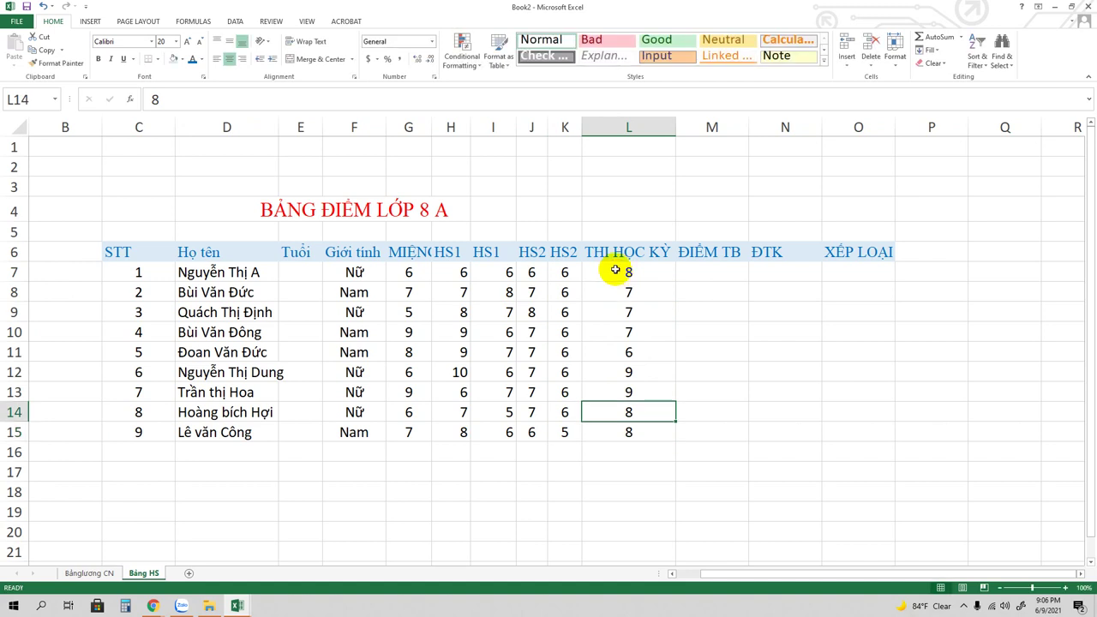
- Resize the second HS2 and THI HỌC KỲ columns and select N7 for the ĐTK score
mouse_move(581, 124)
left_mouse_down()
mouse_move(591, 125)
mouse_move(563, 130)
left_mouse_up()
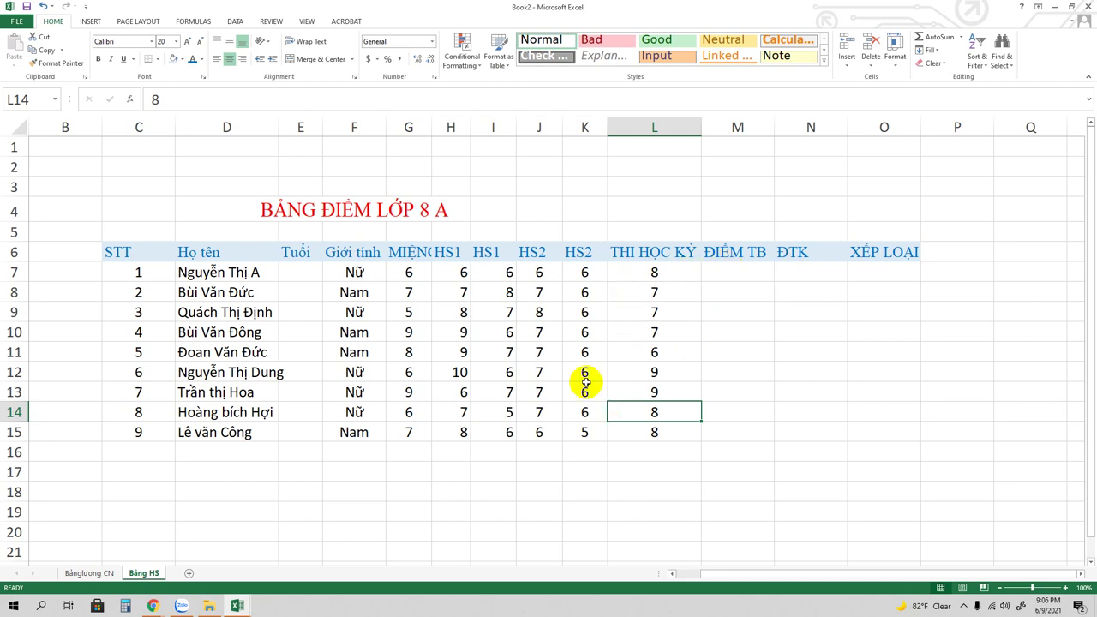
left_click(803, 272)
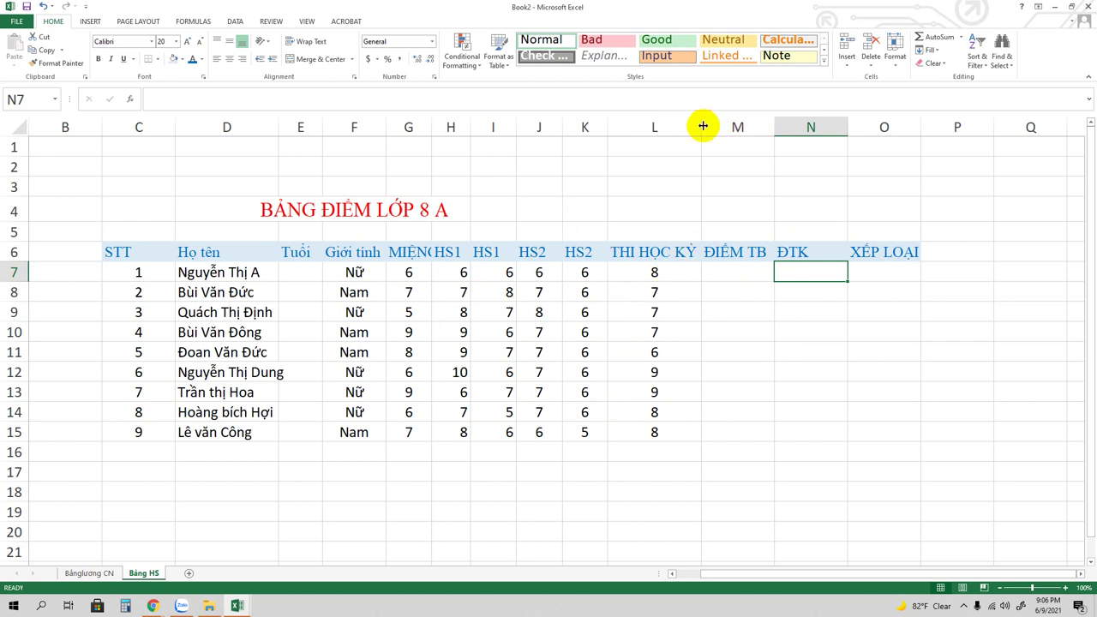
left_click_drag(701, 127, 696, 127)
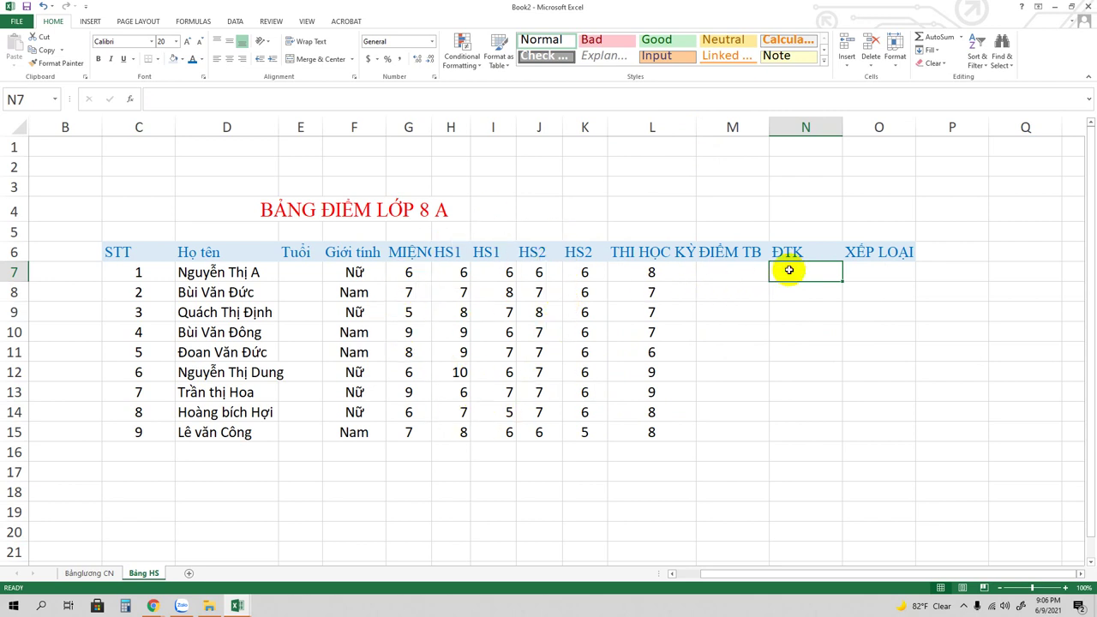
- Type =g7+h7+i7+j7*2+k7*2) into N7, then return to just after the = sign
type("=")
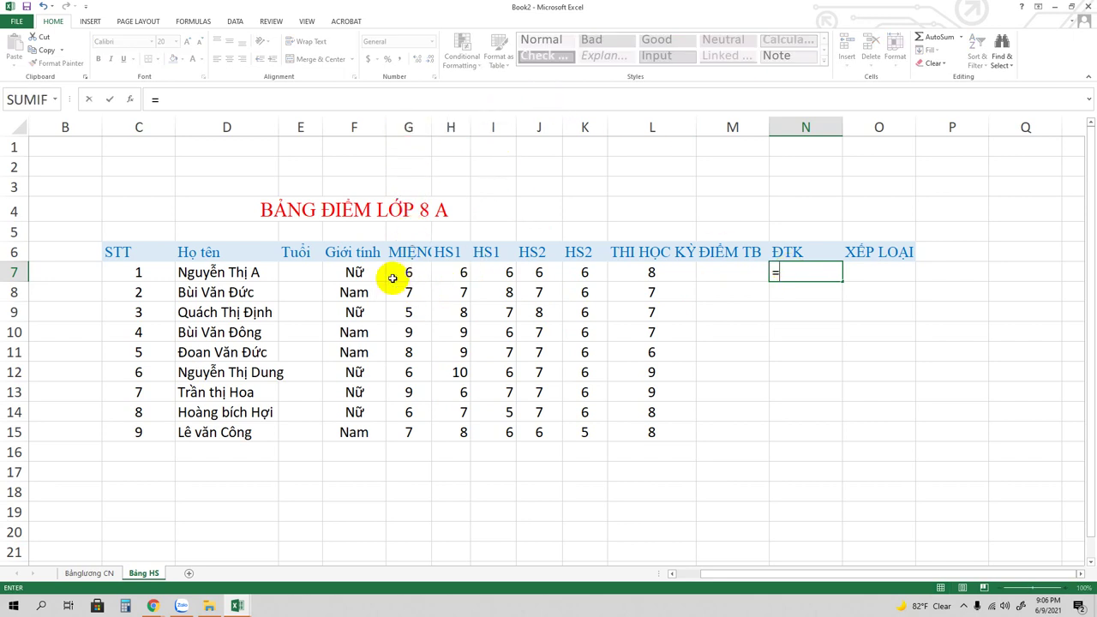
type("g")
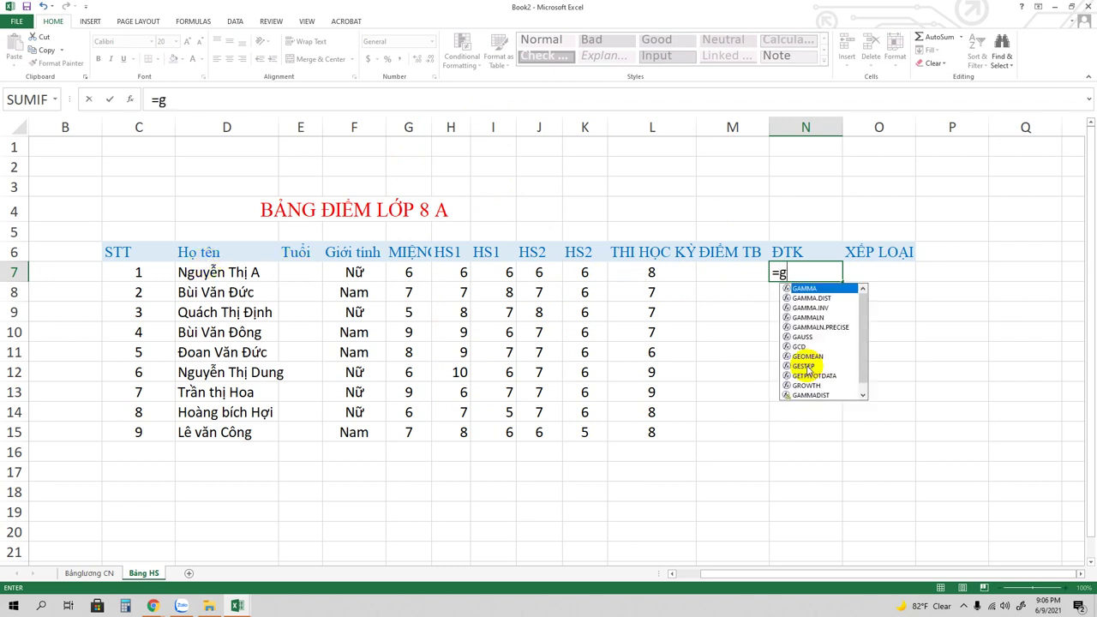
type("7")
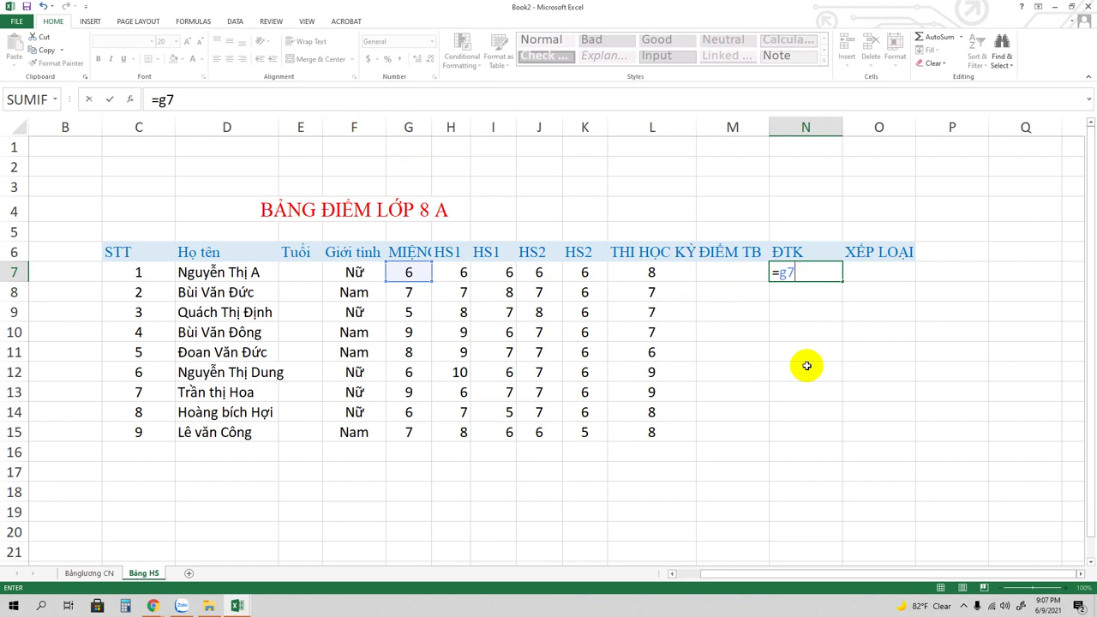
type("+")
type("h")
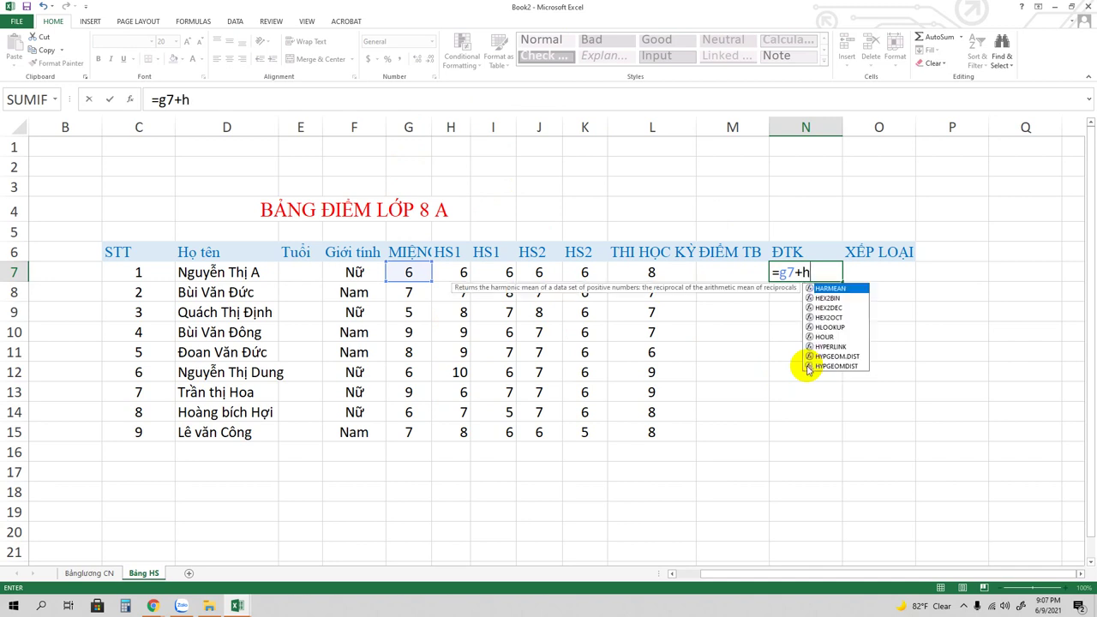
type("7")
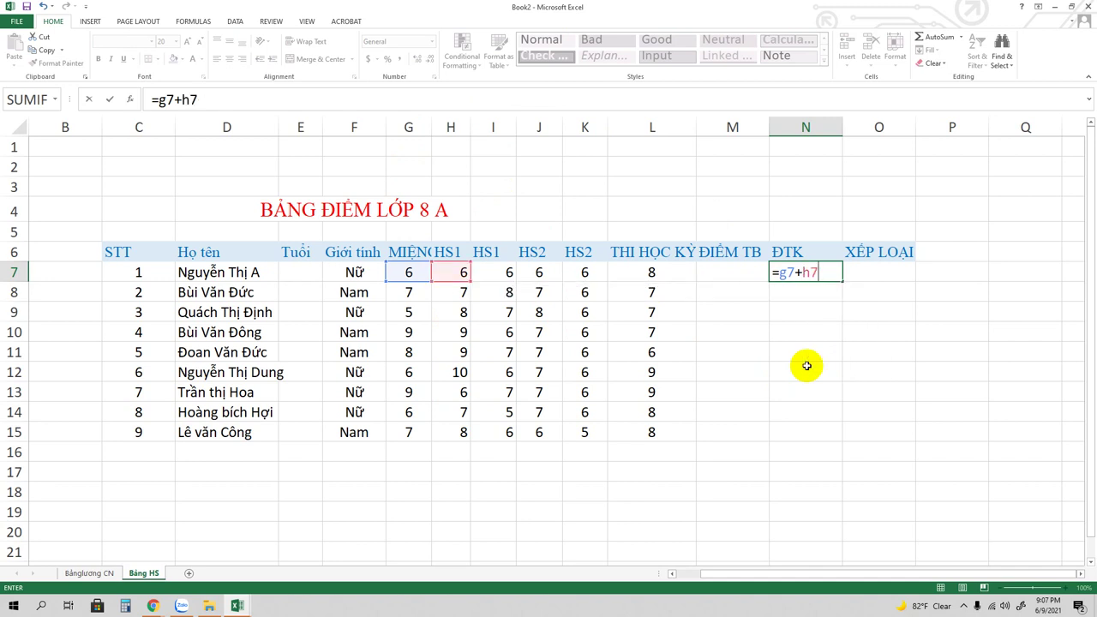
type("+")
type("i7")
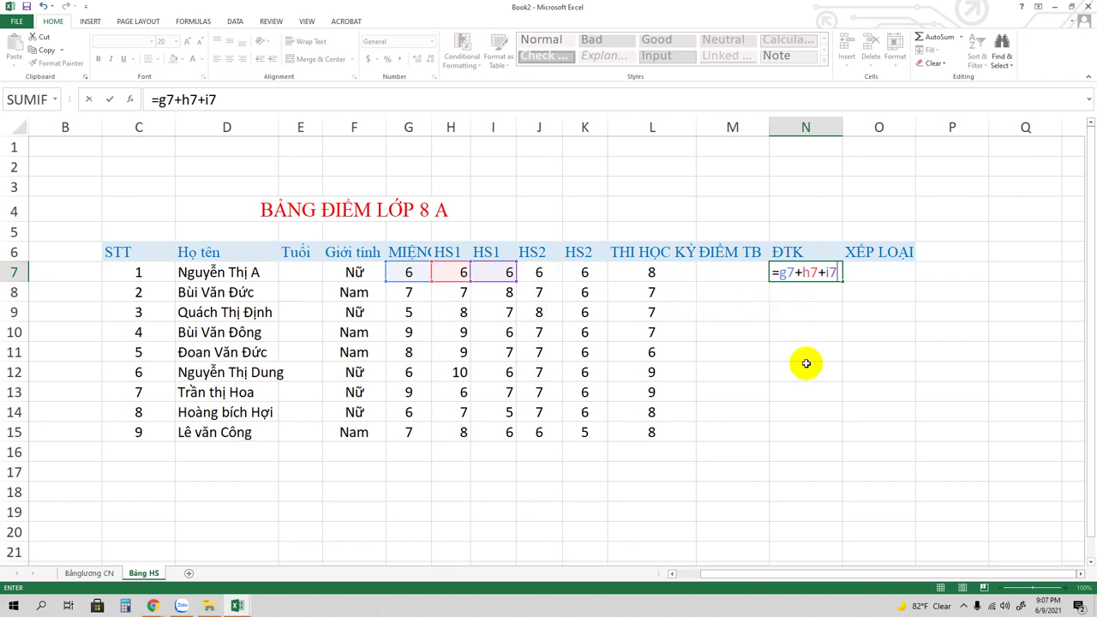
type("+")
type("j")
type("7")
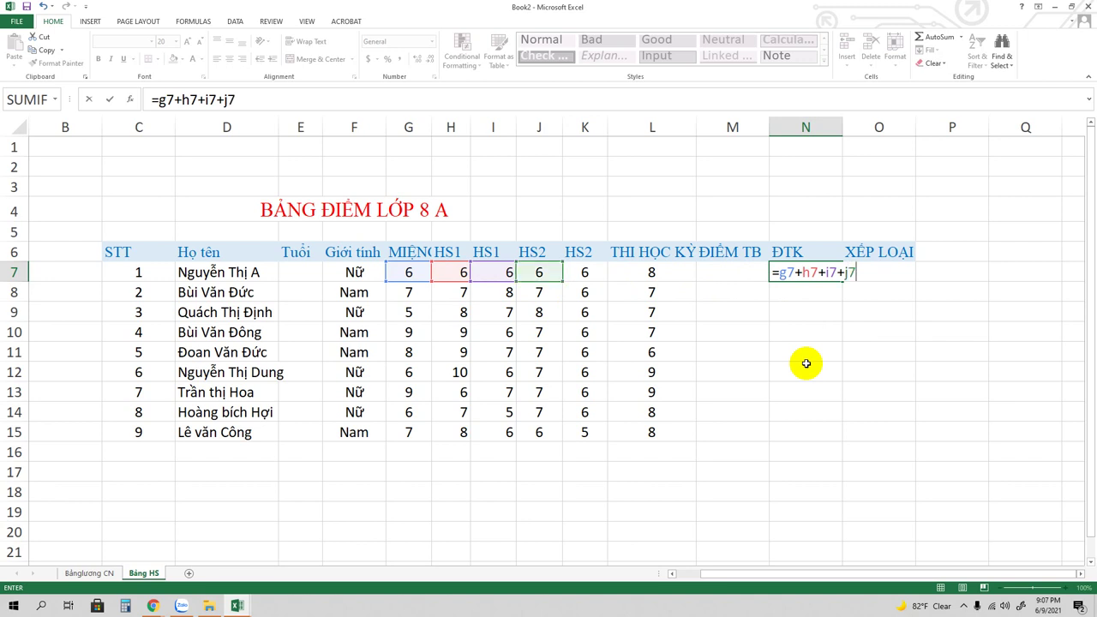
type("*2")
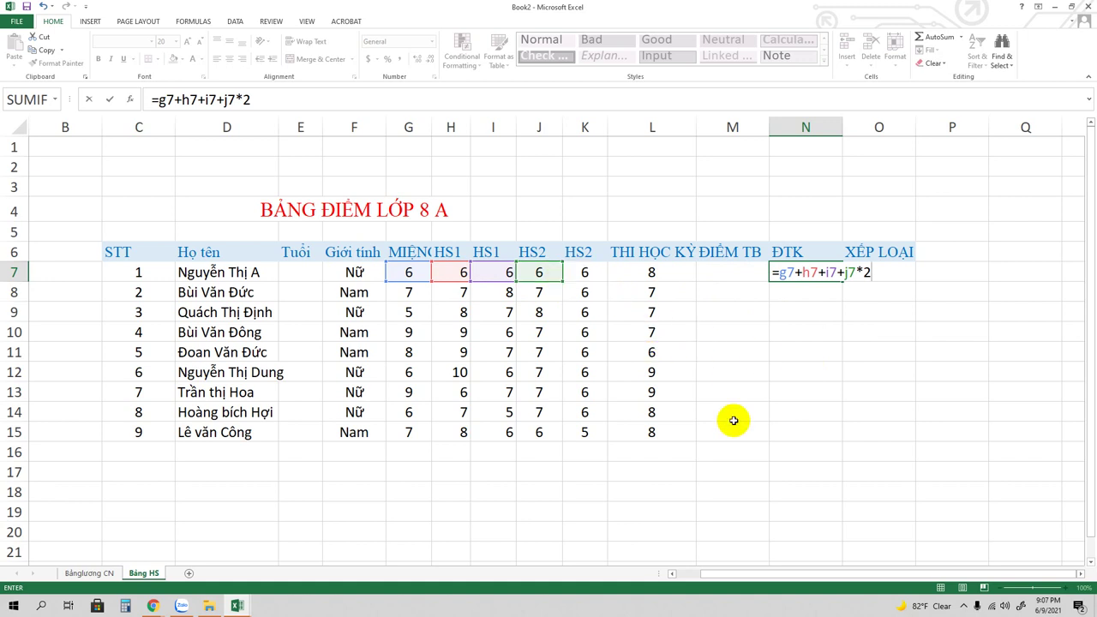
type("+k7")
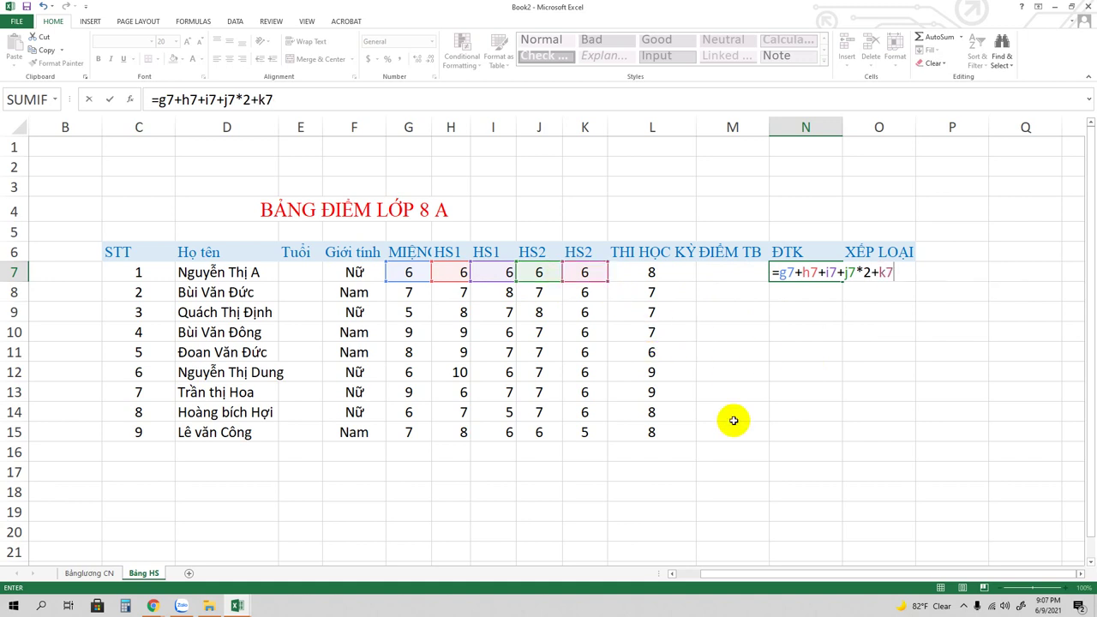
type("*2")
type(")")
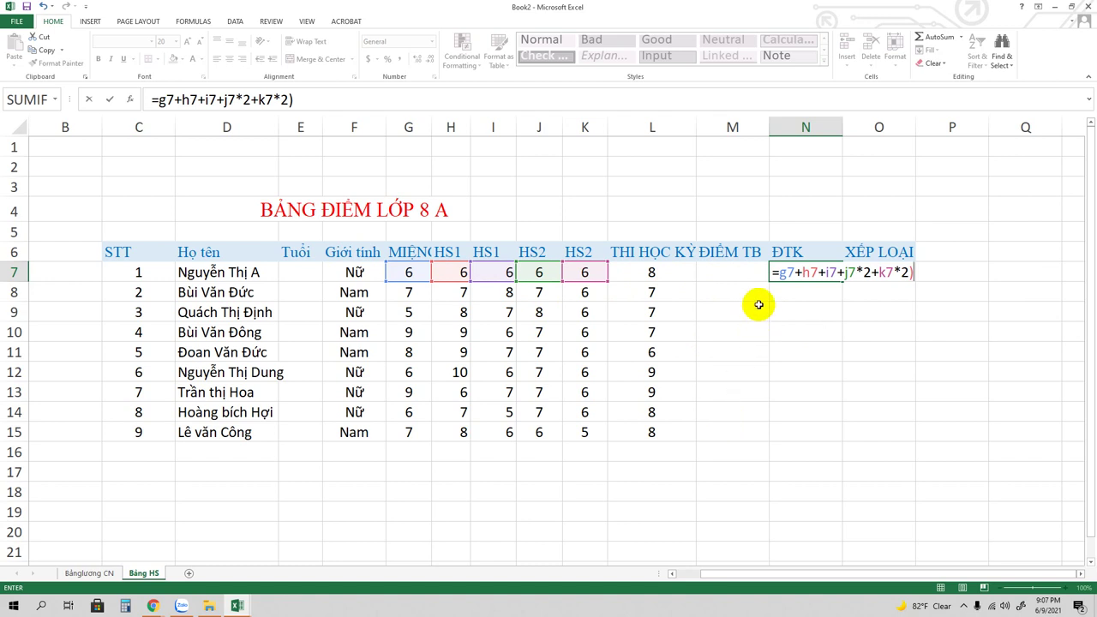
left_click(778, 273)
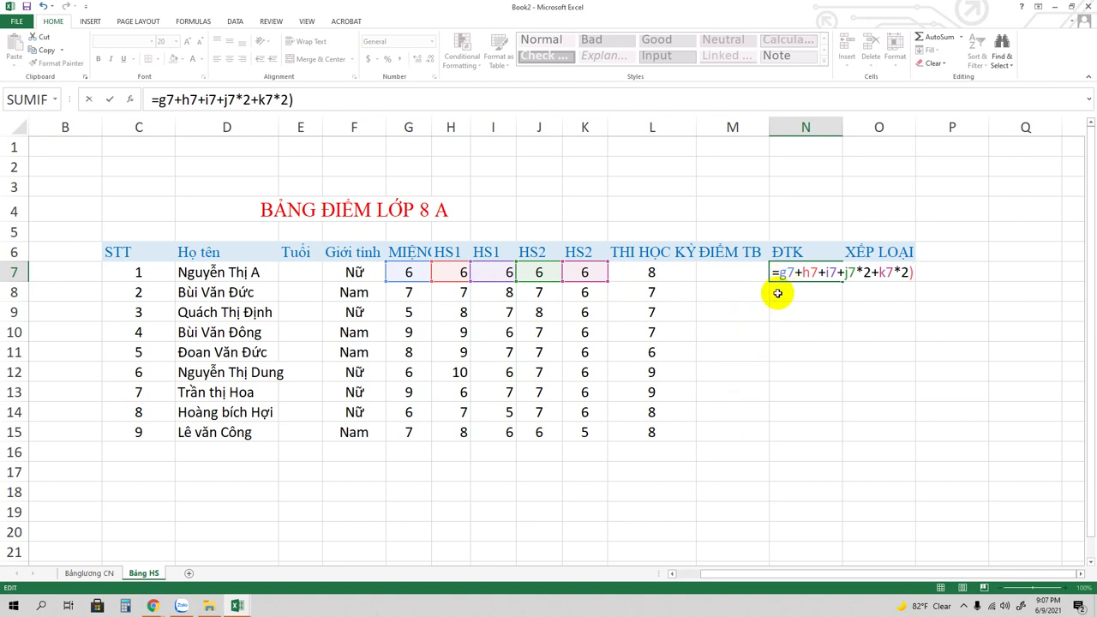
- Extend N7's formula to =((g7+h7+i7+j7*2+k7*2)/7+l7)/2
type("(")
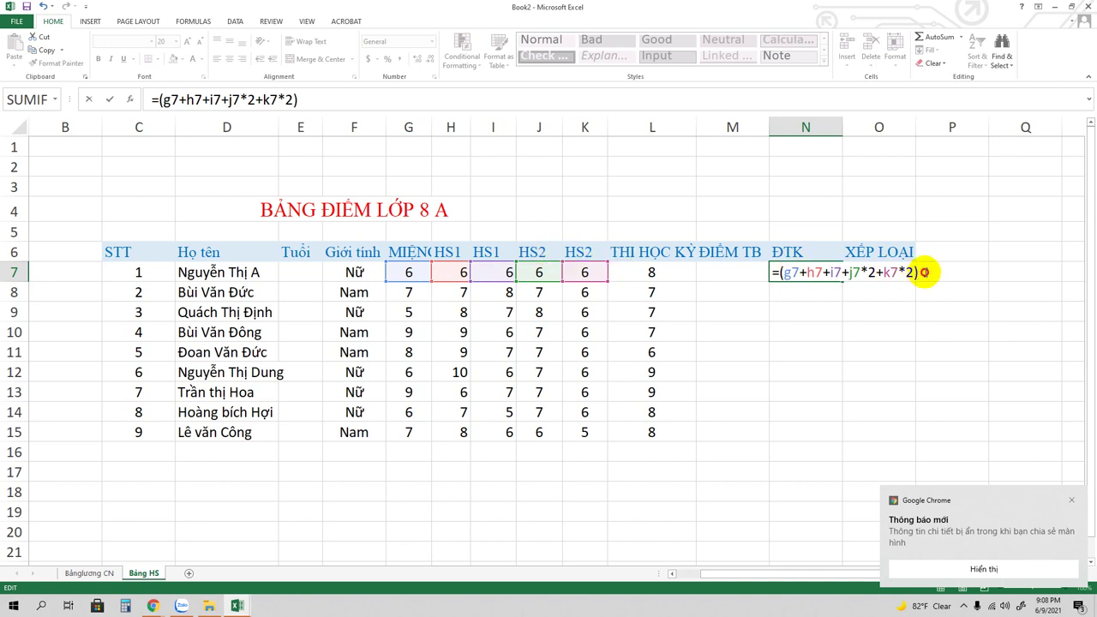
type("/")
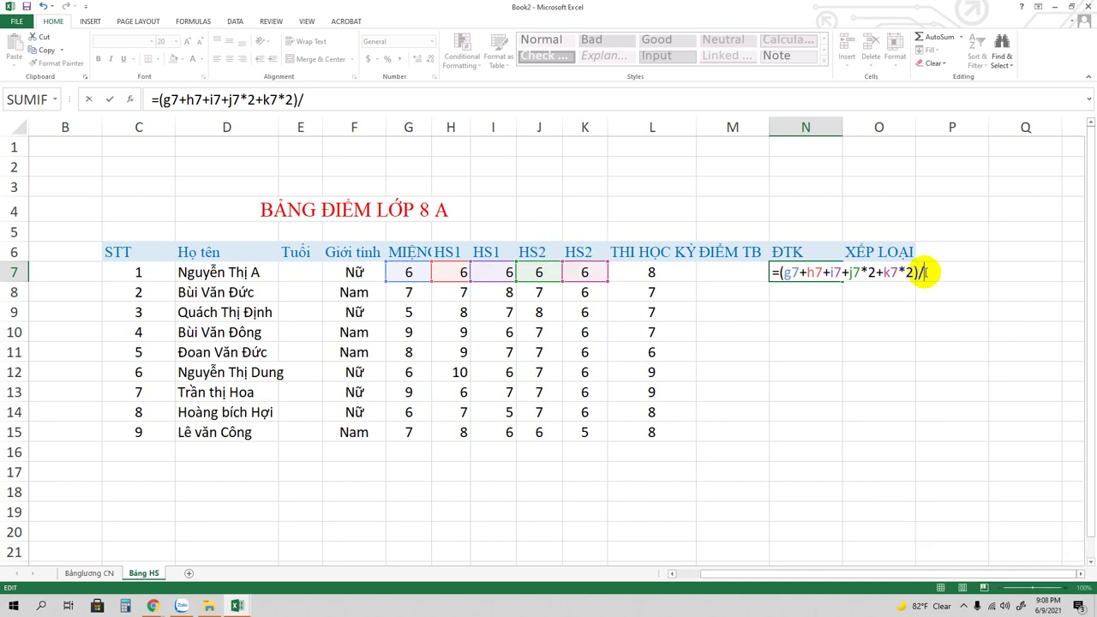
type("7")
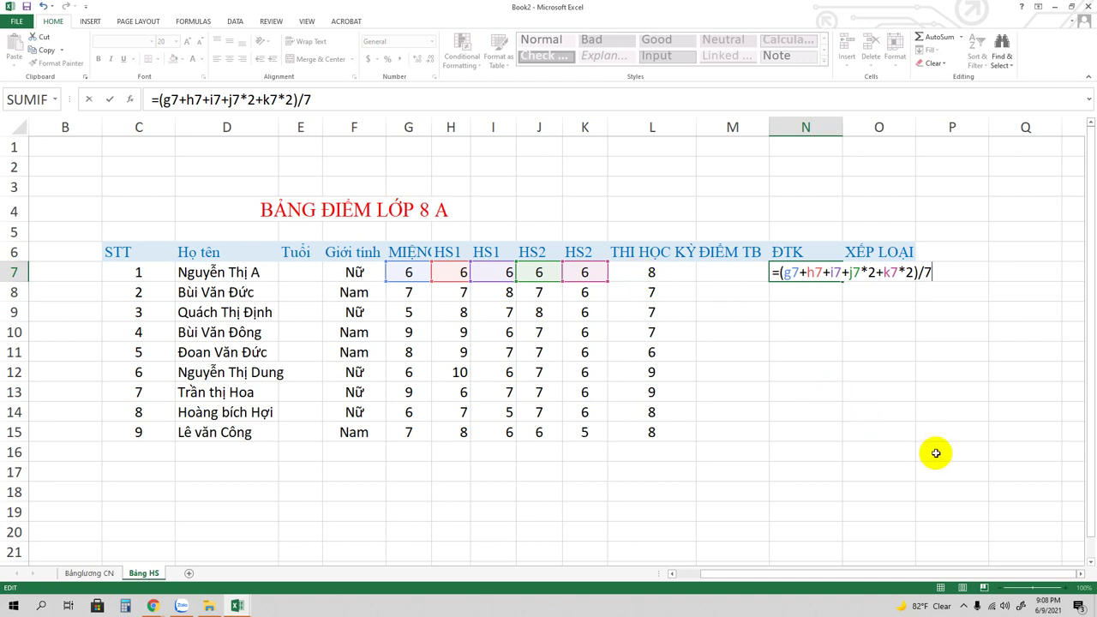
type("+")
type("l7")
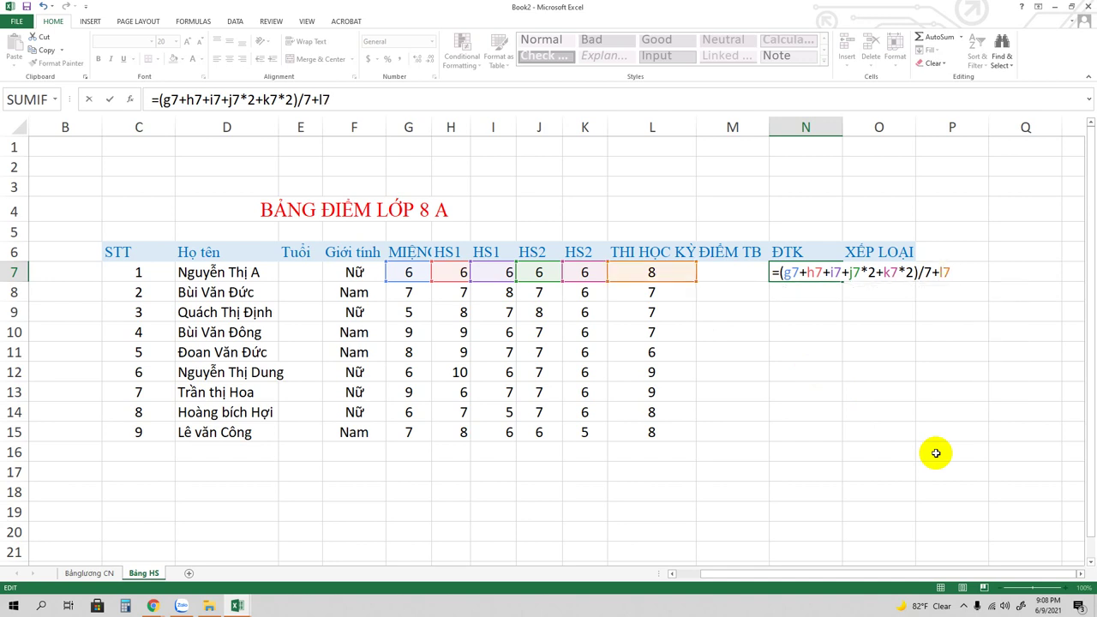
type(")")
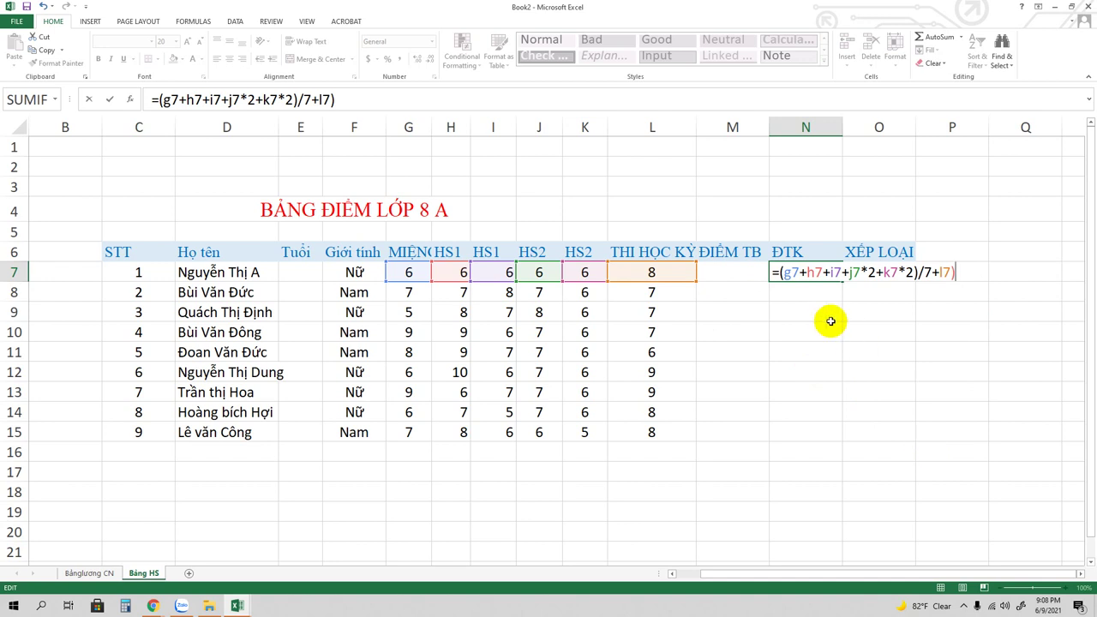
left_click(778, 272)
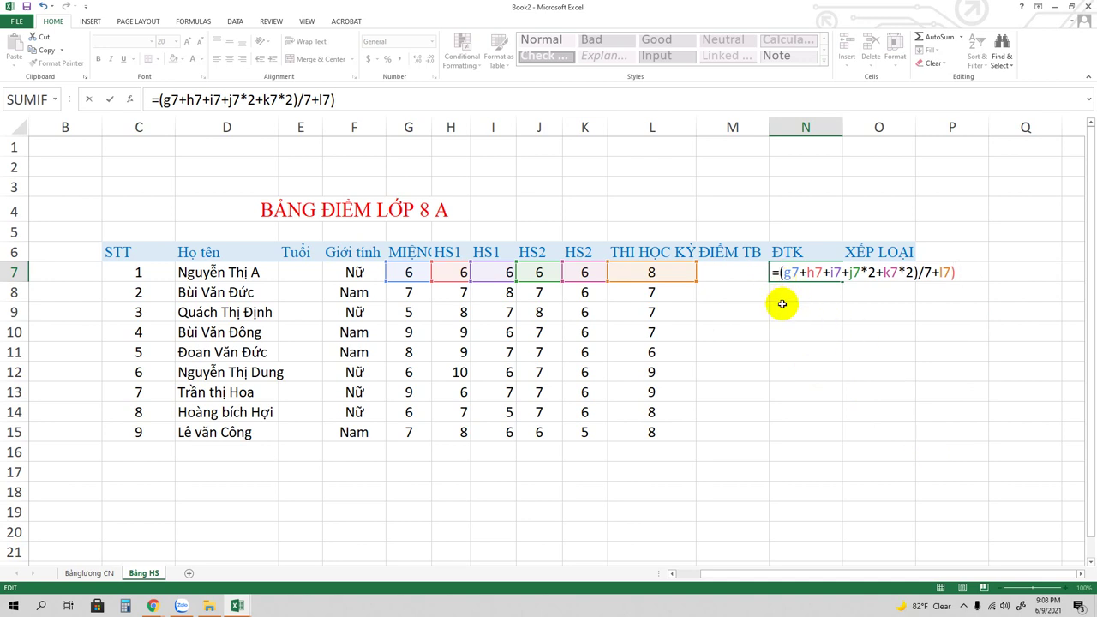
type("(")
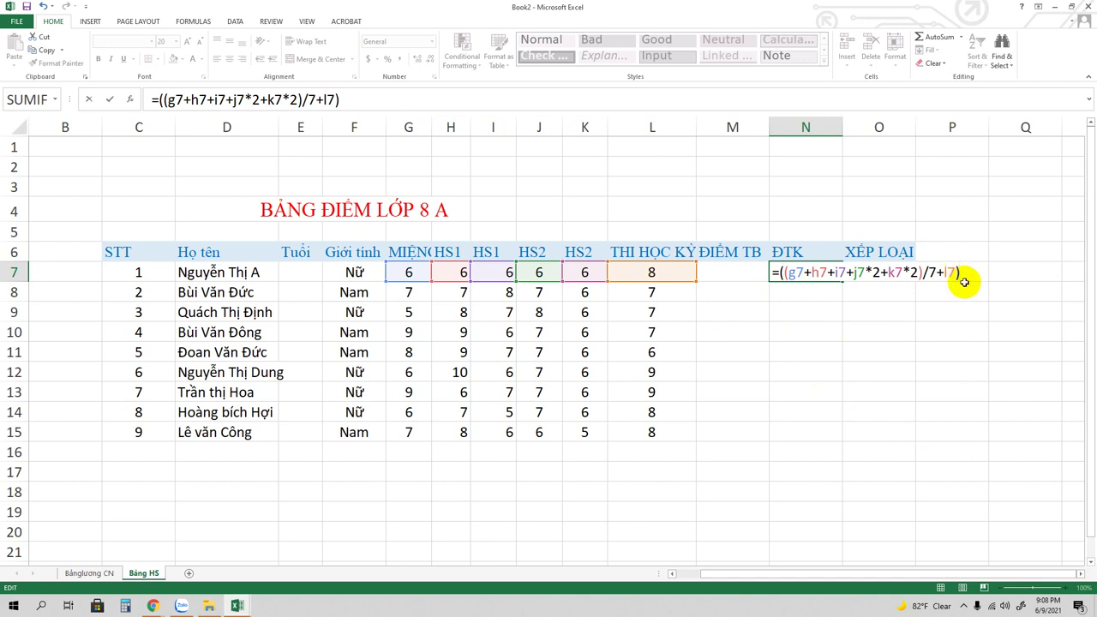
type("/2")
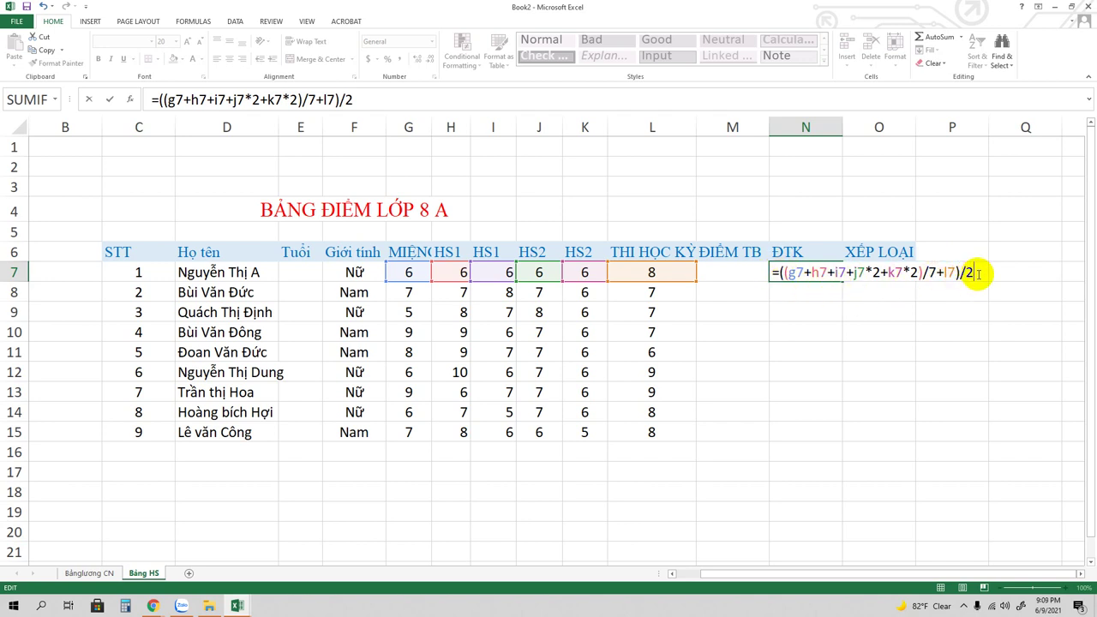
- Commit N7's ĐTK formula, giving 7, and fill it down to N15
key("Return")
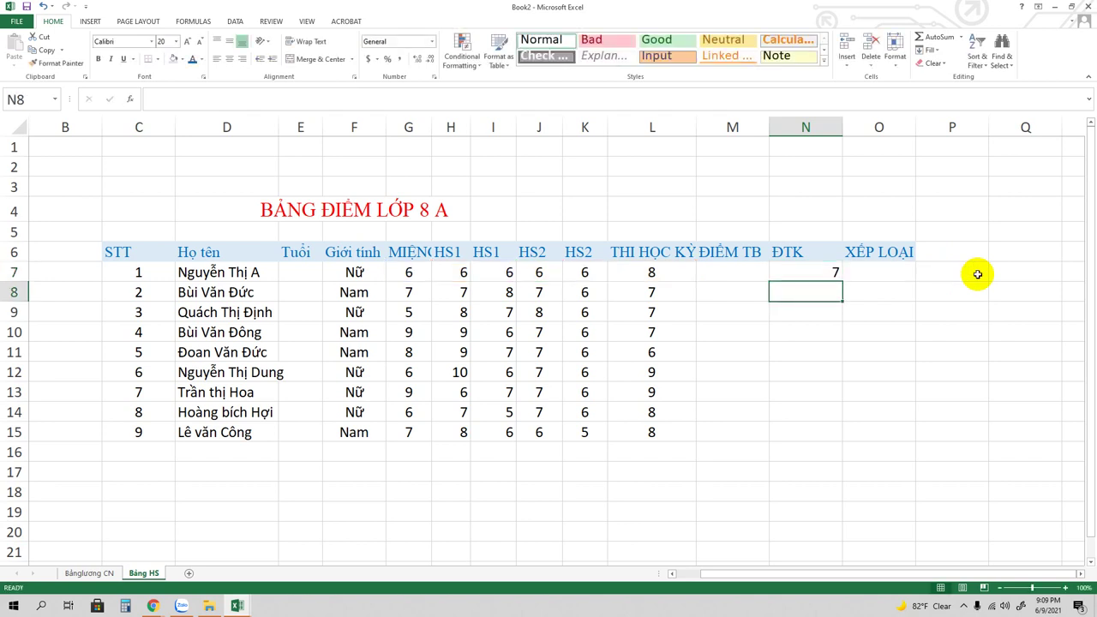
left_click(818, 269)
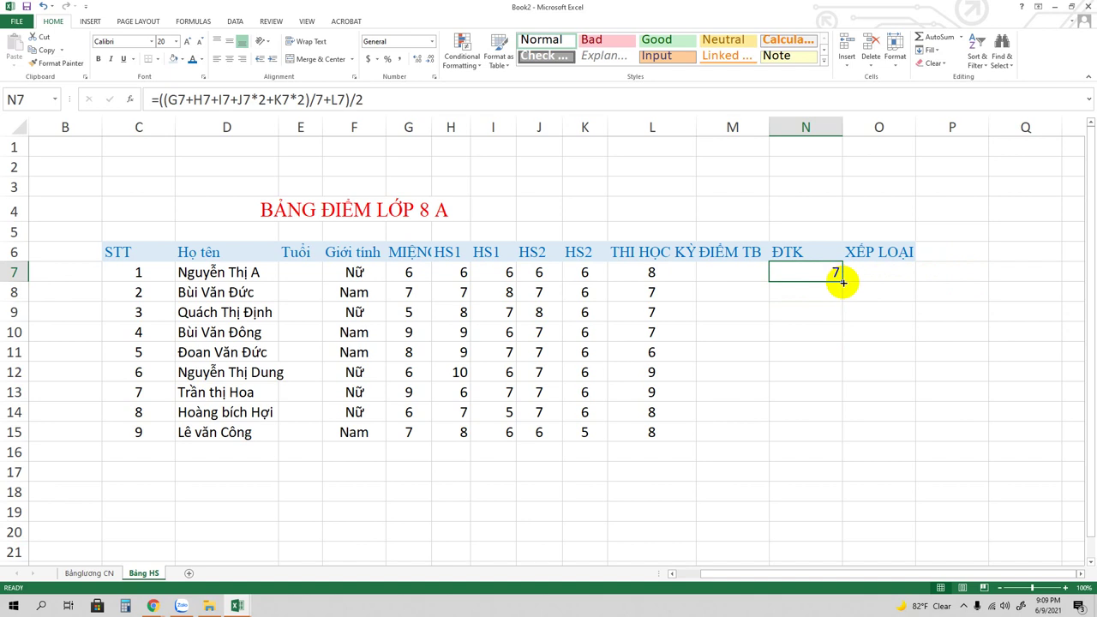
left_click_drag(842, 282, 831, 437)
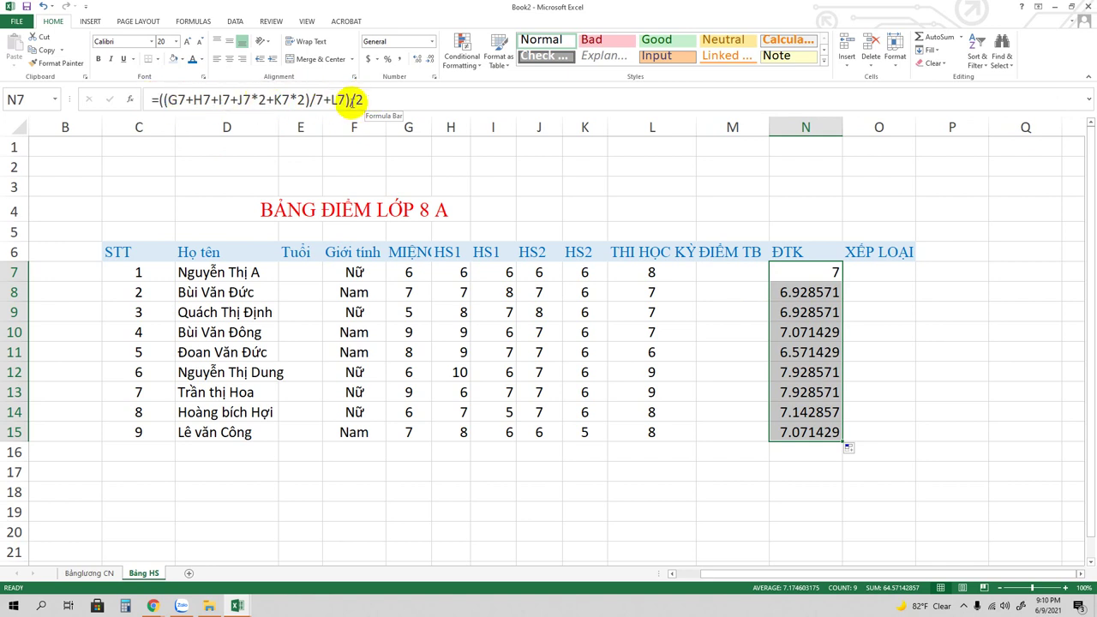
- Wrap N7's ĐTK formula in ROUND(…,1) and fill the rounded formula down to N15
left_click(158, 99)
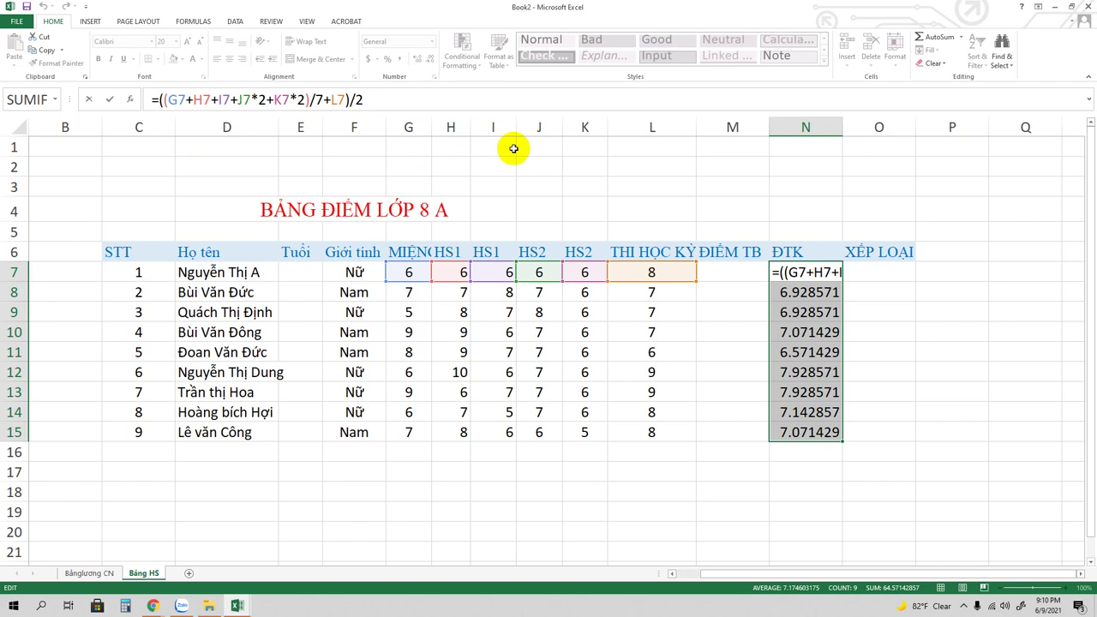
type("r")
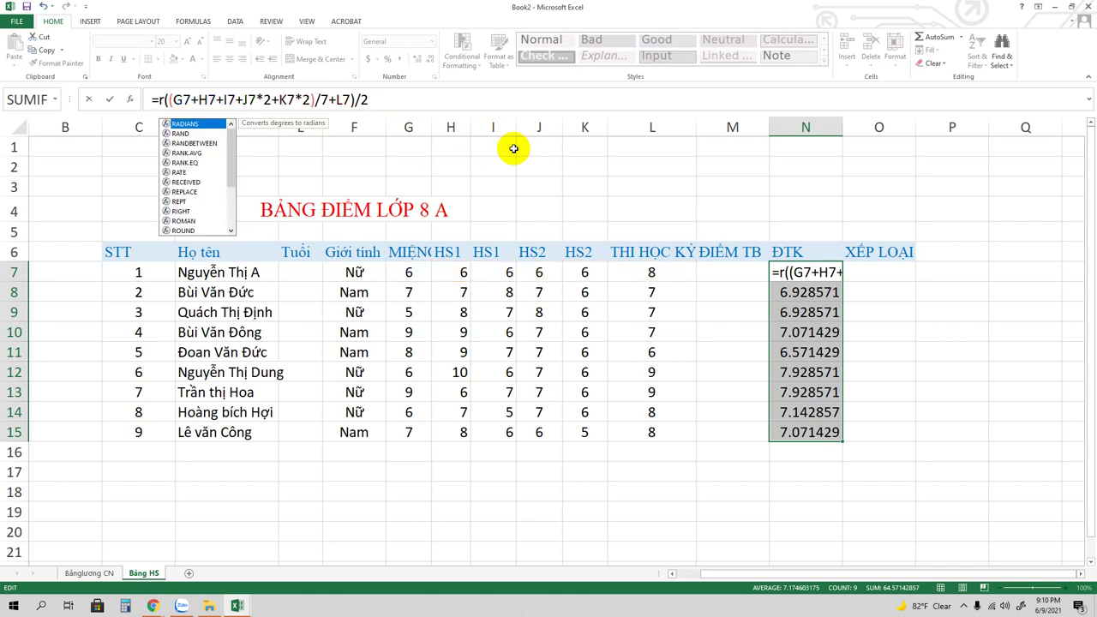
type("oun")
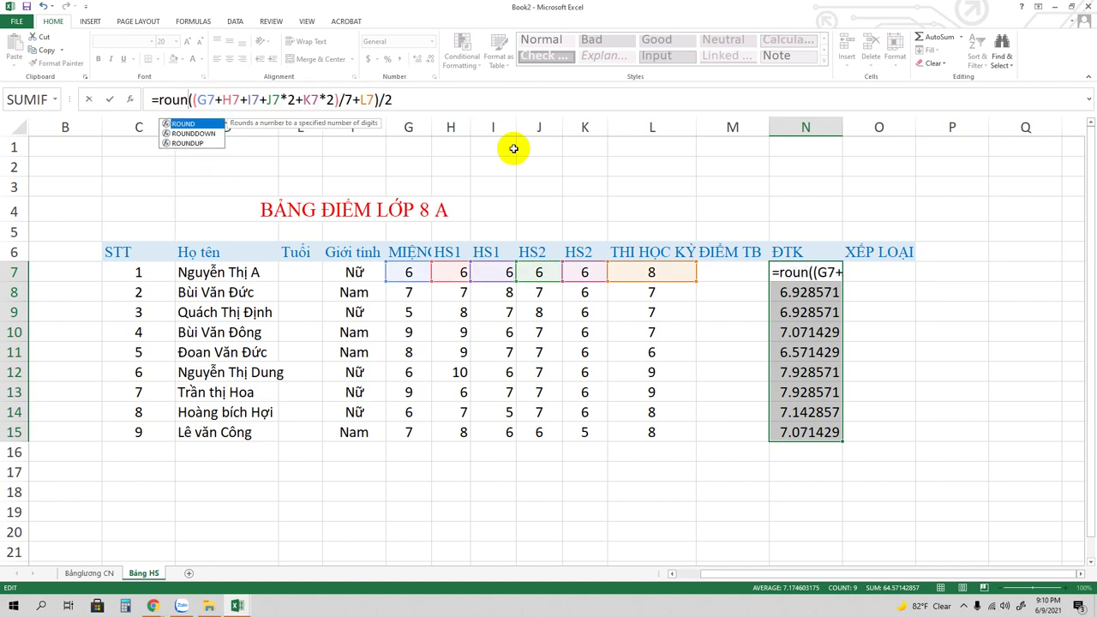
type("d")
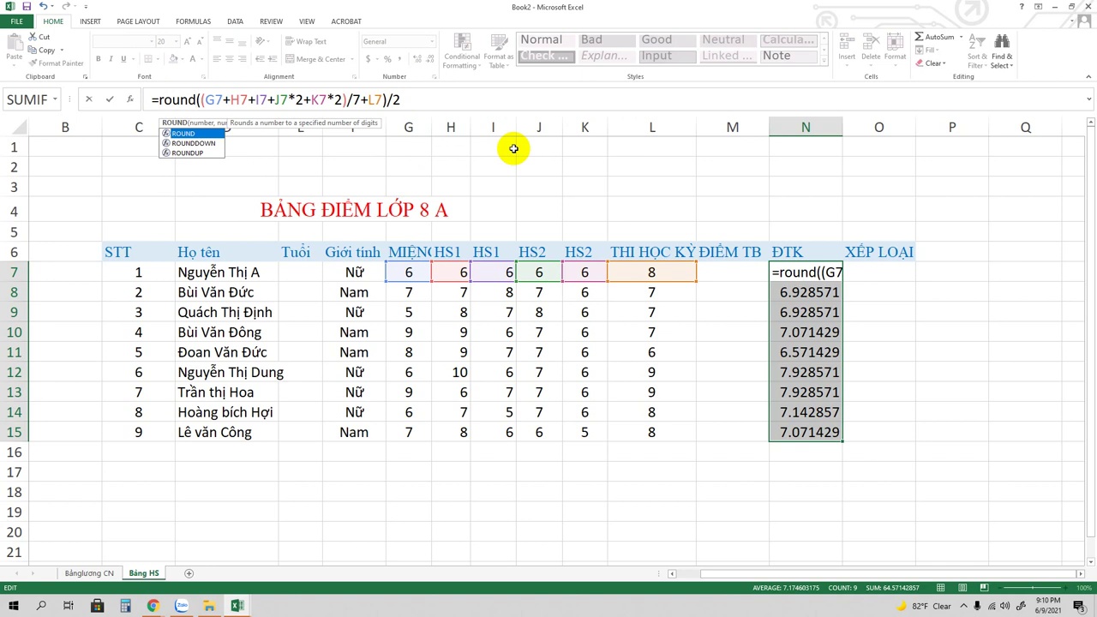
type("(")
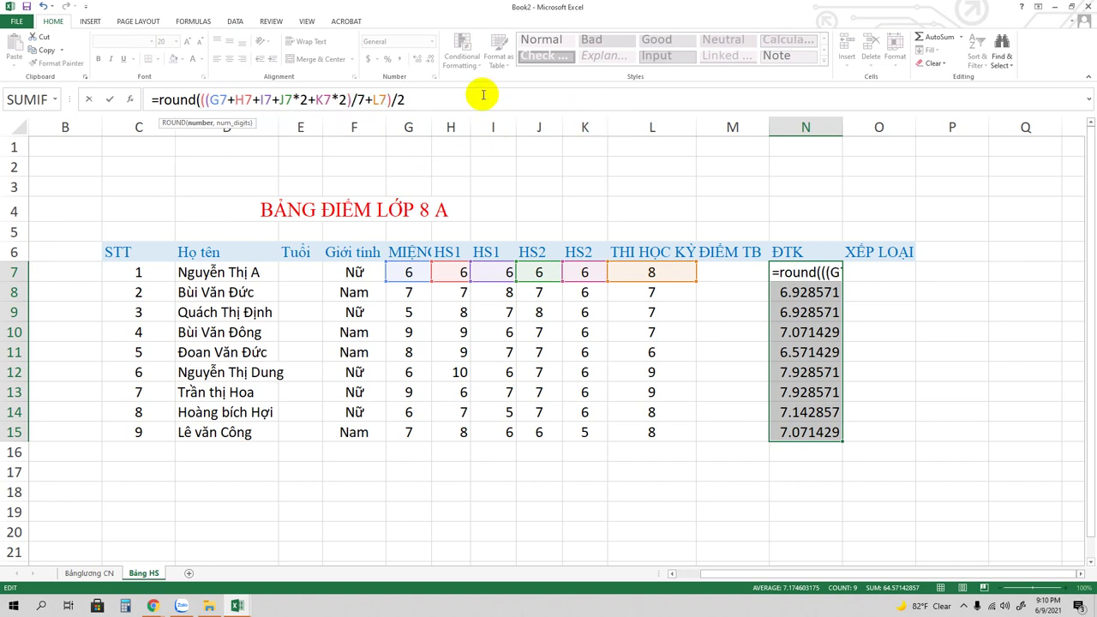
left_click(426, 100)
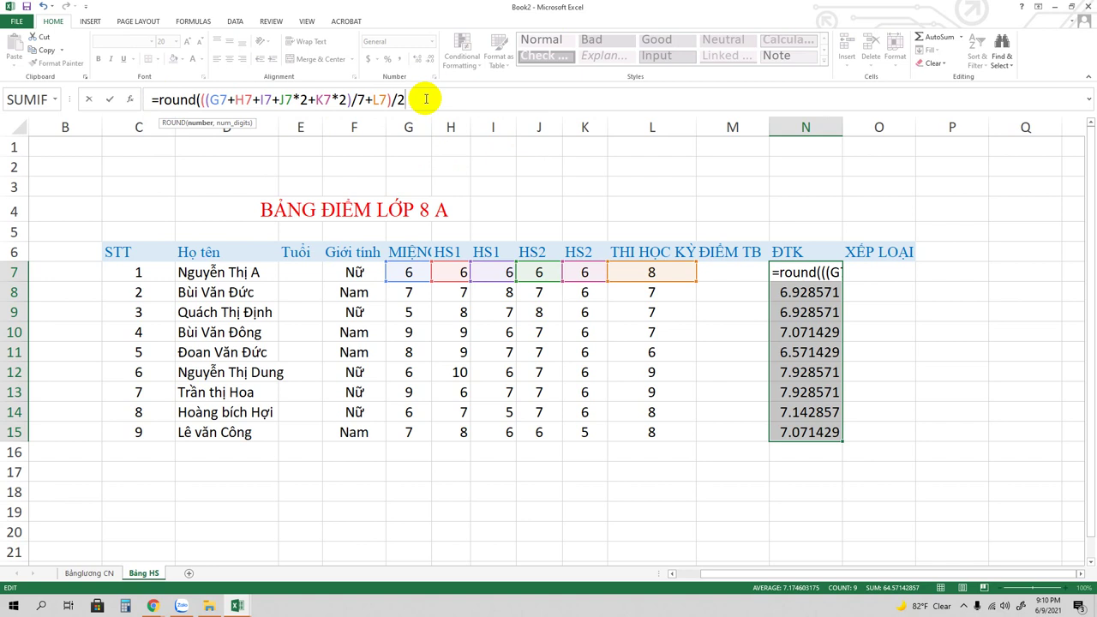
type(",")
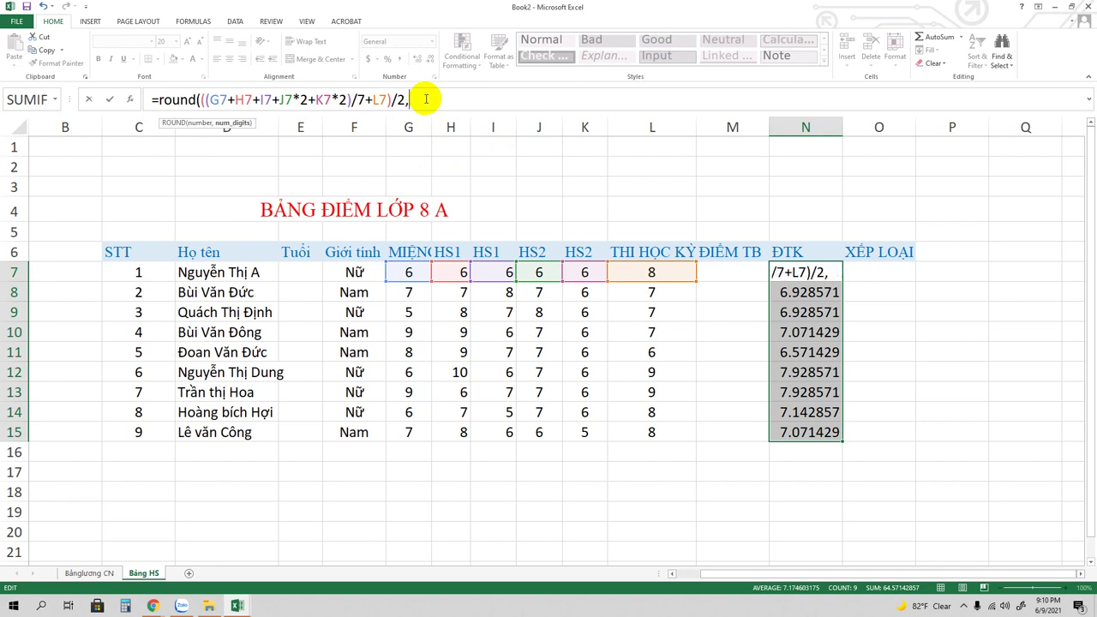
type("1")
type(")")
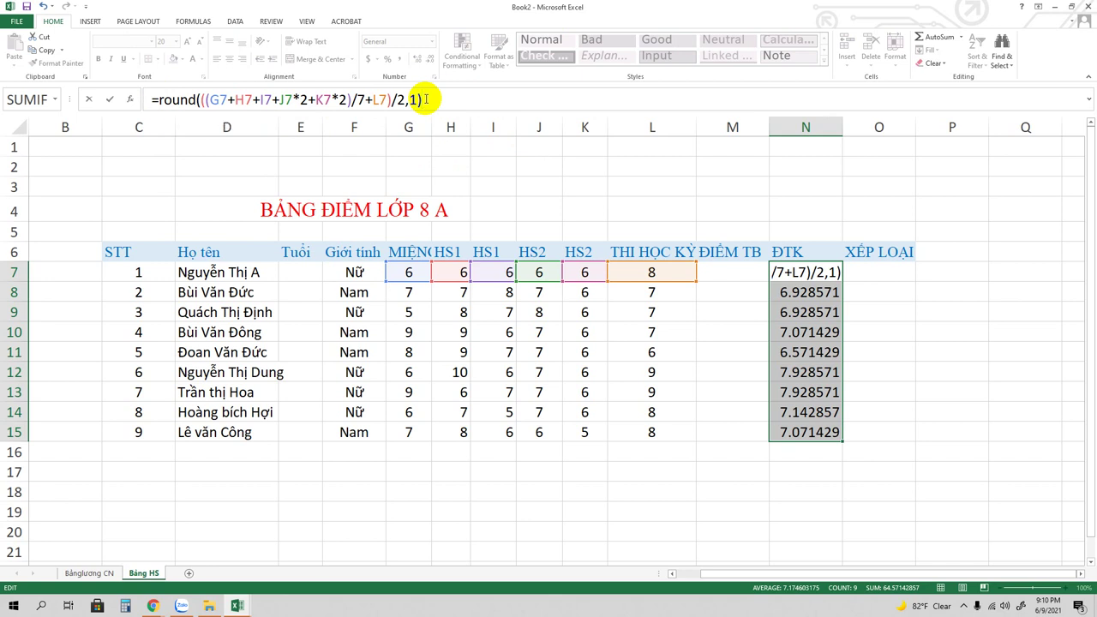
key("Return")
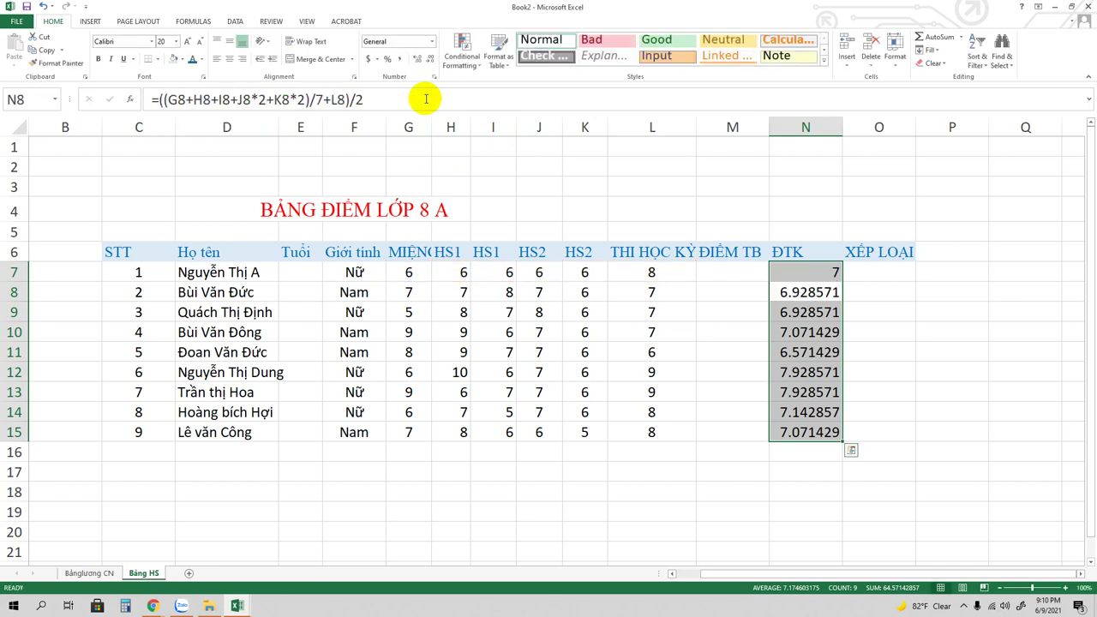
left_click(824, 275)
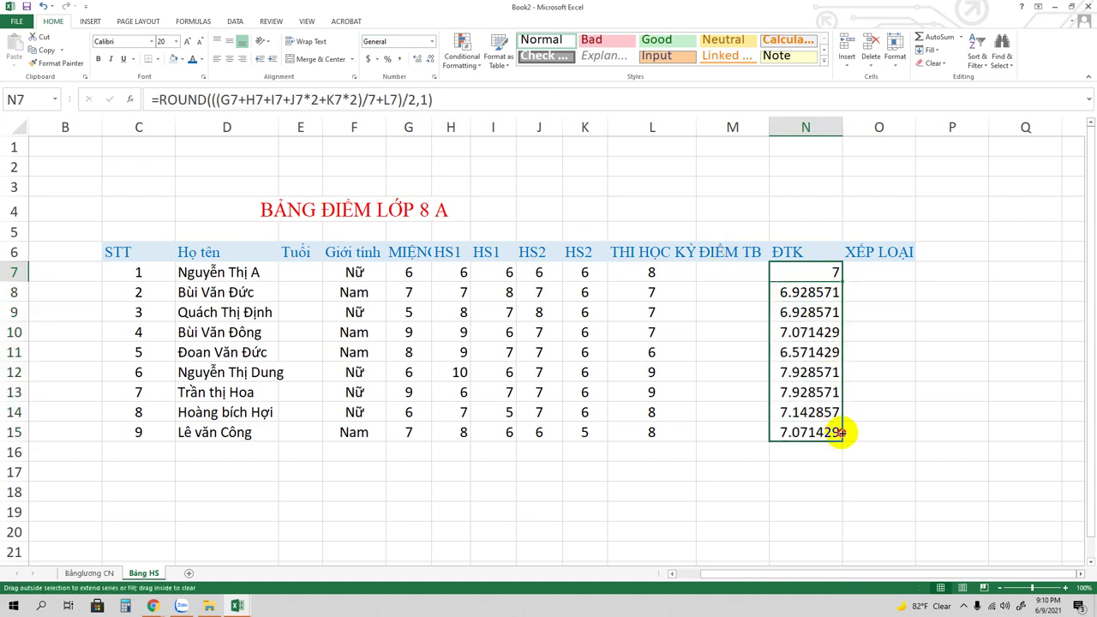
left_click_drag(842, 280, 835, 439)
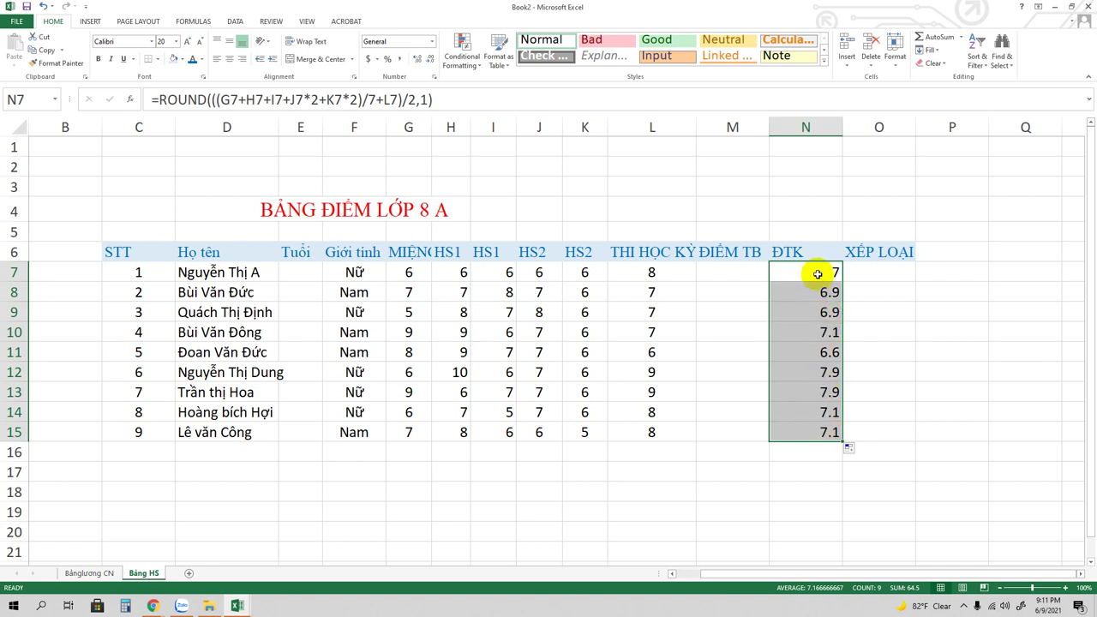
- Change N7's formula to =M7= followed by the copied ROUND formula, so it shows FALSE
left_click(728, 271)
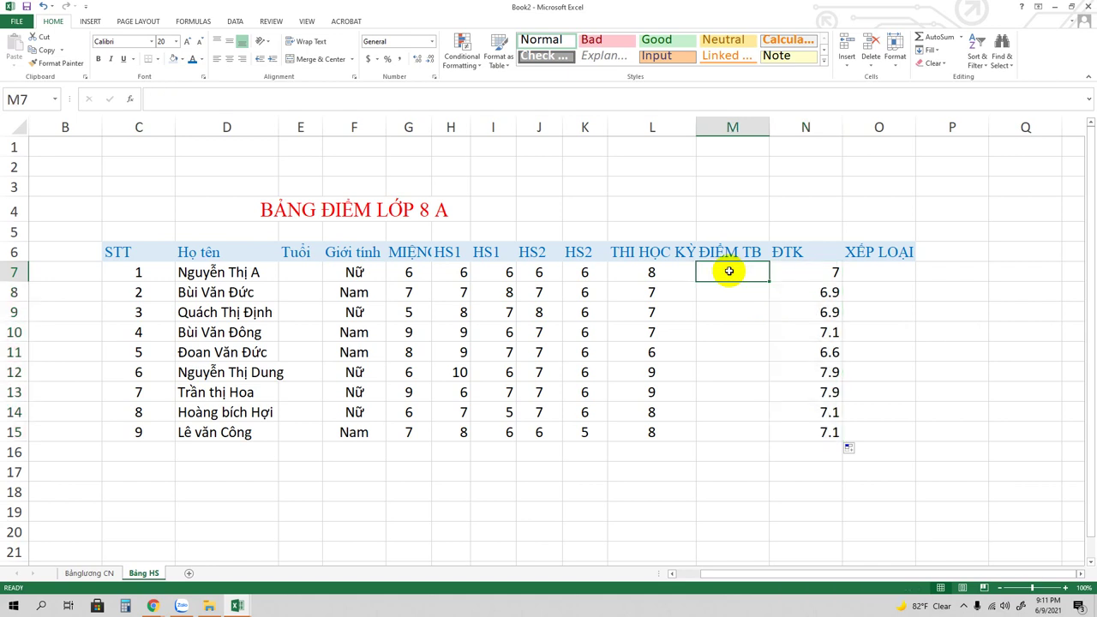
left_click(814, 274)
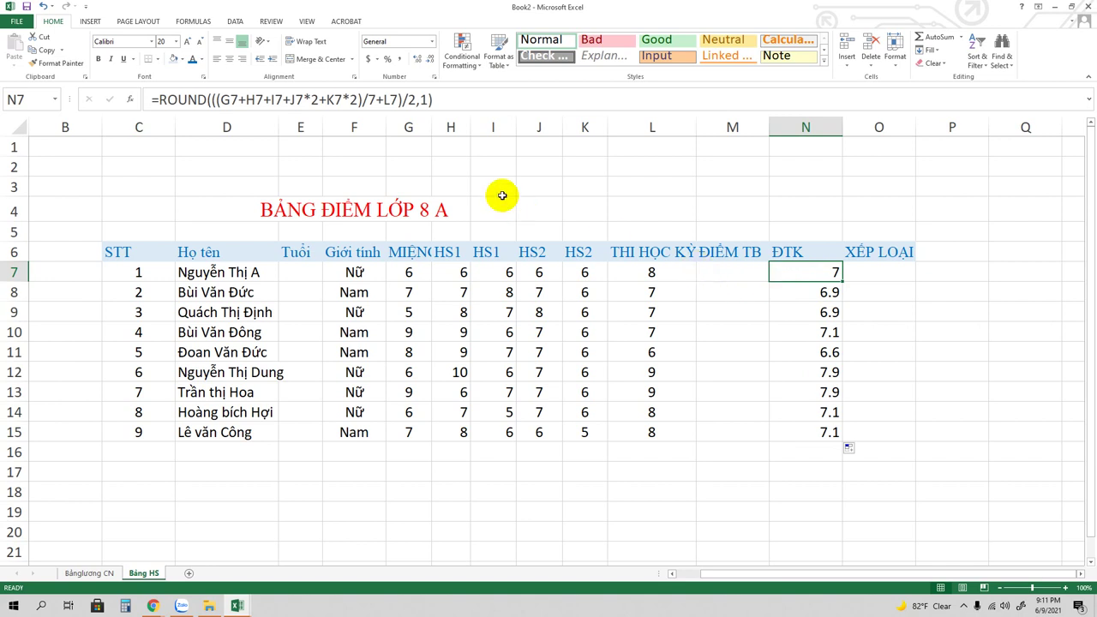
left_click_drag(359, 100, 283, 99)
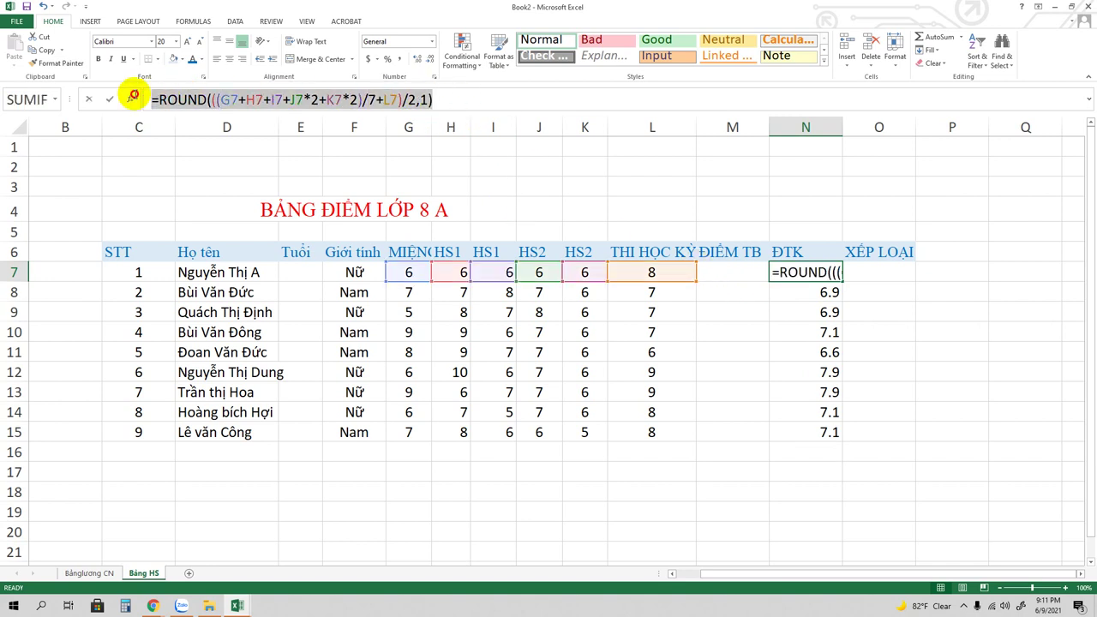
left_click_drag(153, 99, 197, 100)
right_click(199, 100)
left_click(211, 121)
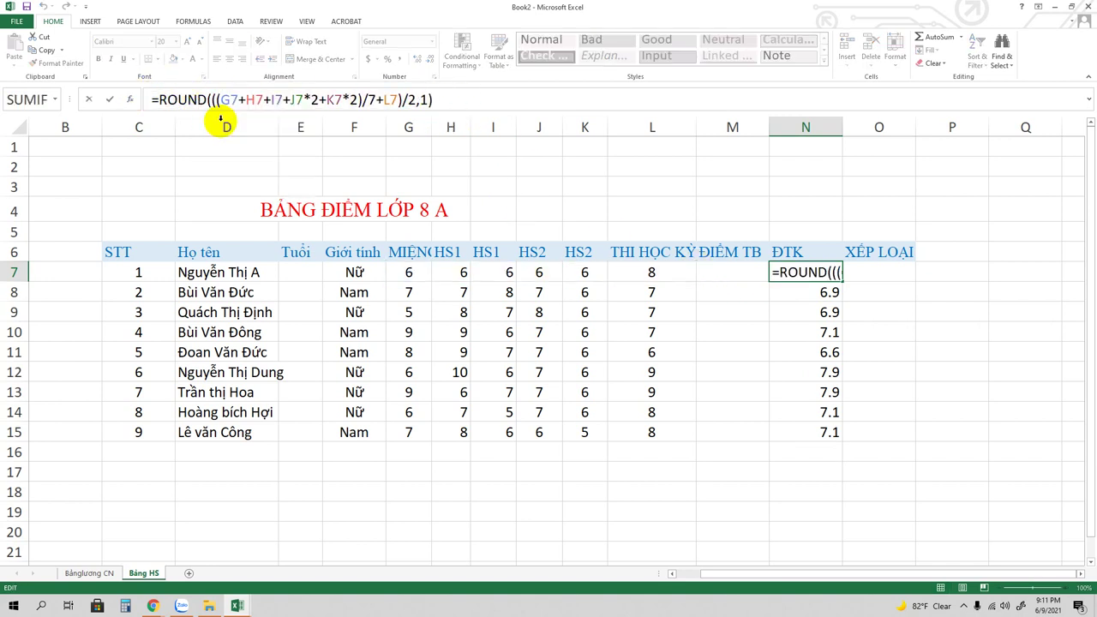
key("shift+End")
left_click(727, 273)
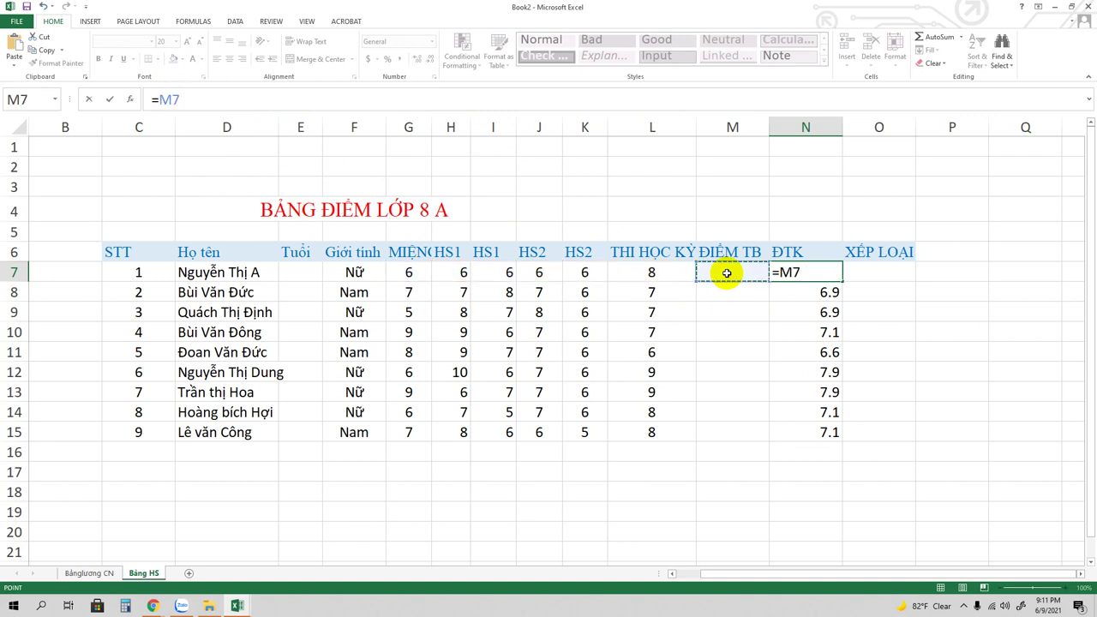
key("ctrl+v")
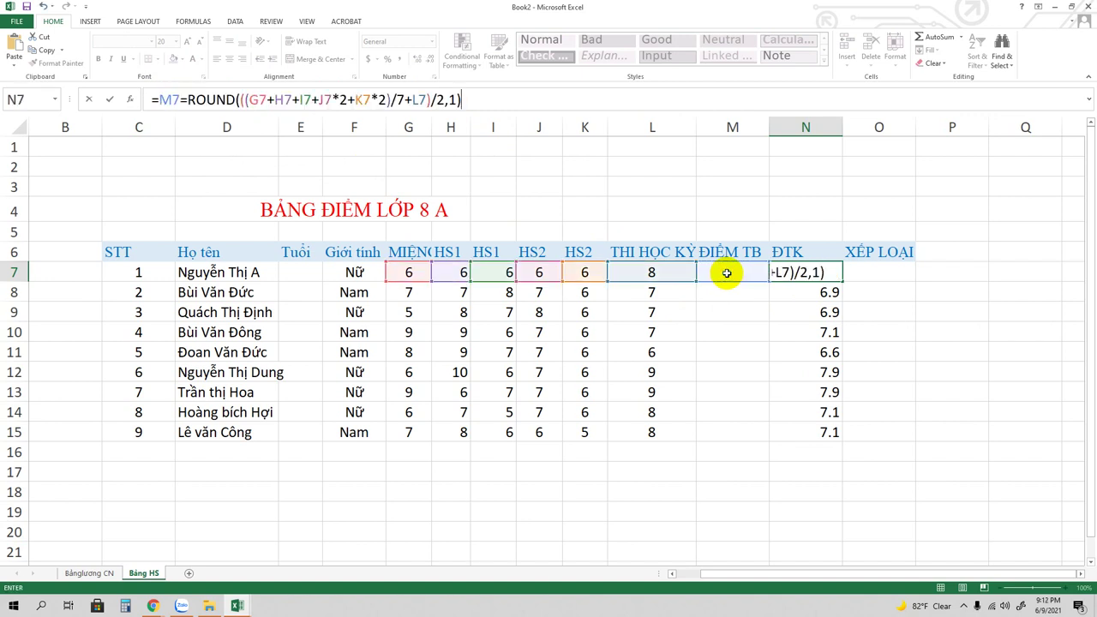
key("Return")
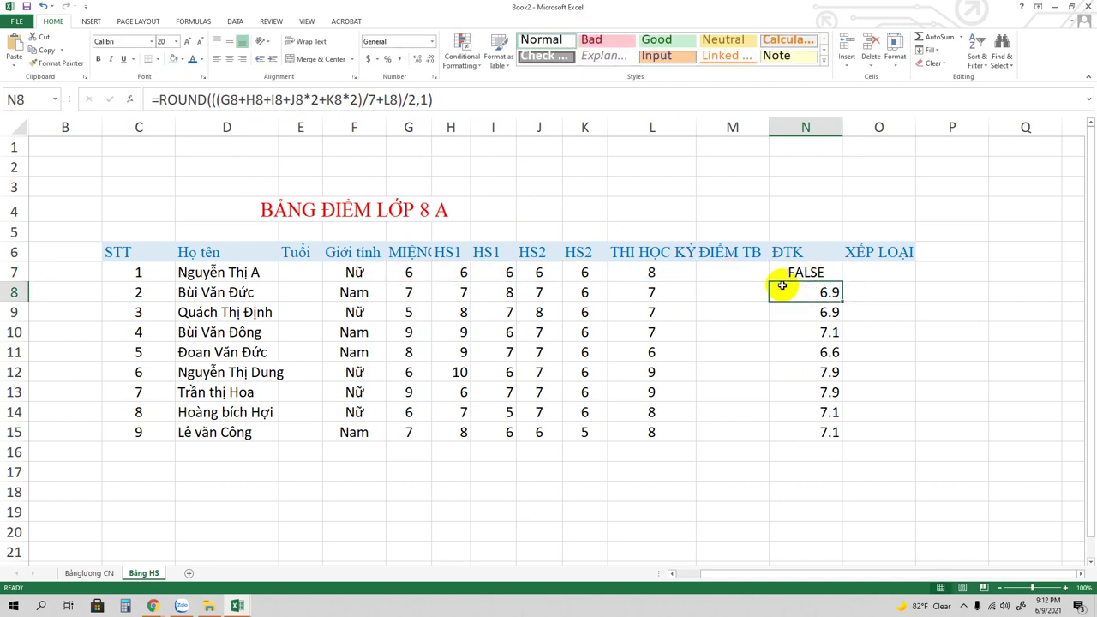
- Try the same M7 comparison in N8, then remove the =M7= prefix to restore its 6.9 score
left_click_drag(470, 97, 111, 98)
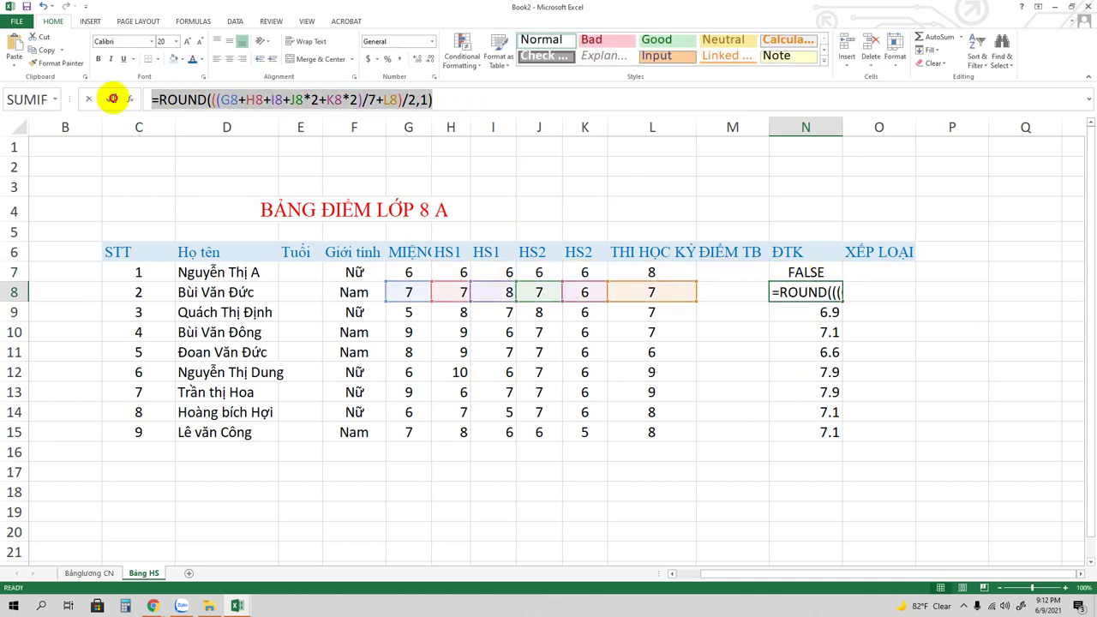
right_click(190, 103)
key("Escape")
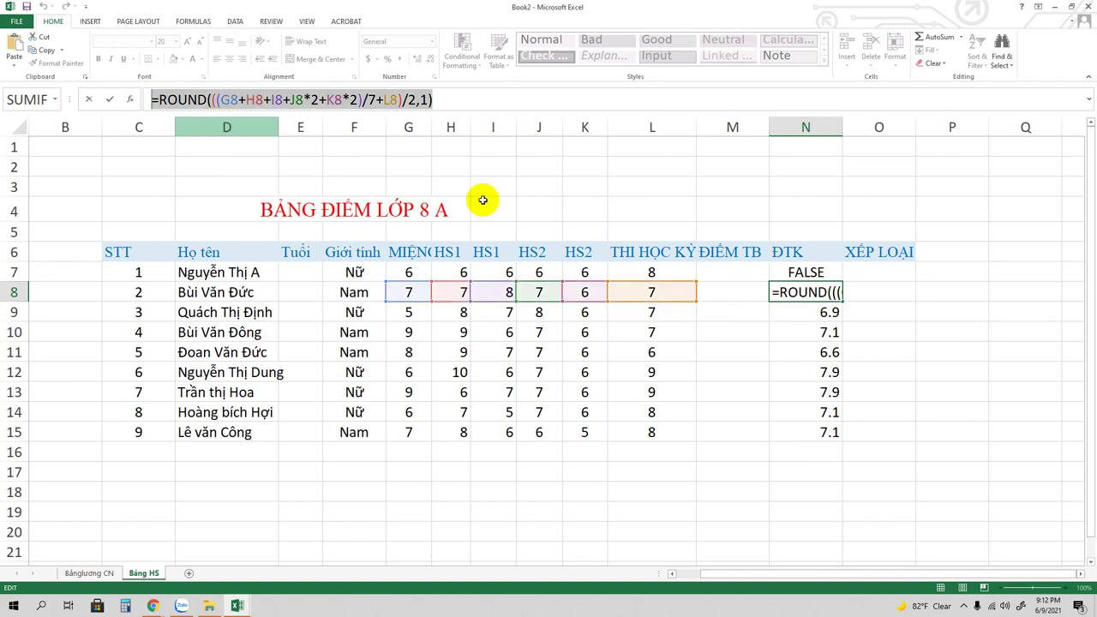
left_click(718, 272)
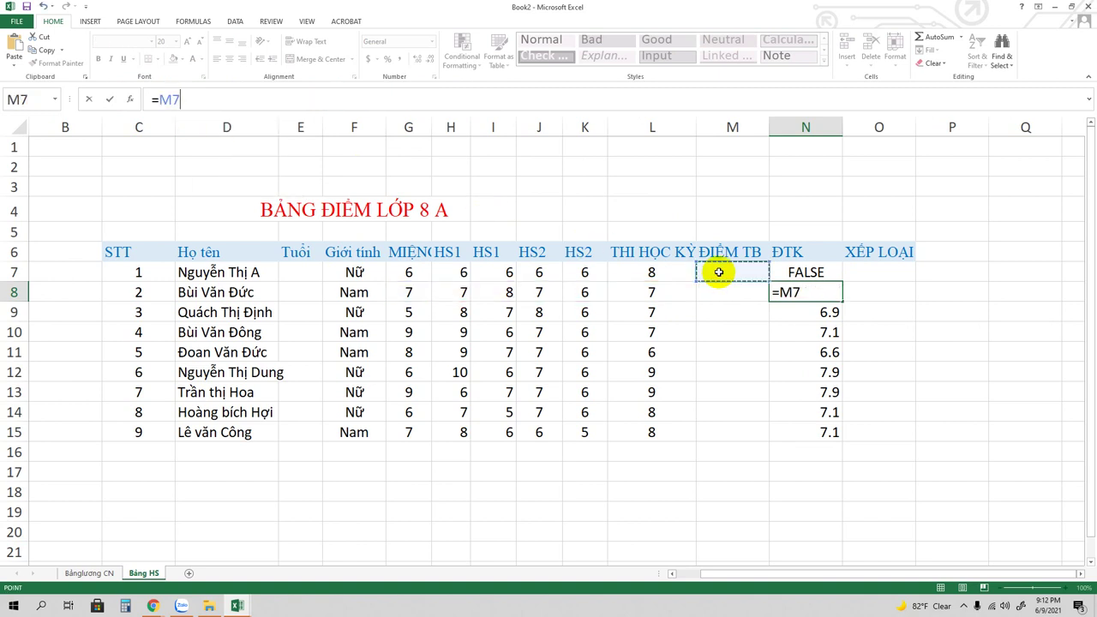
type("=")
key("ctrl+v")
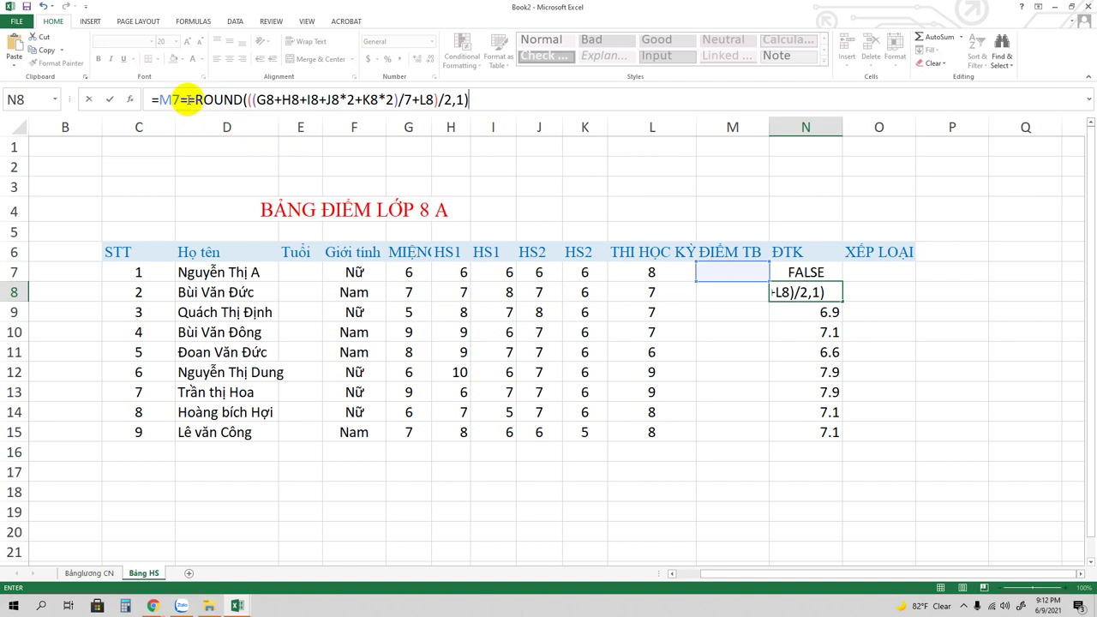
left_click_drag(183, 100, 141, 101)
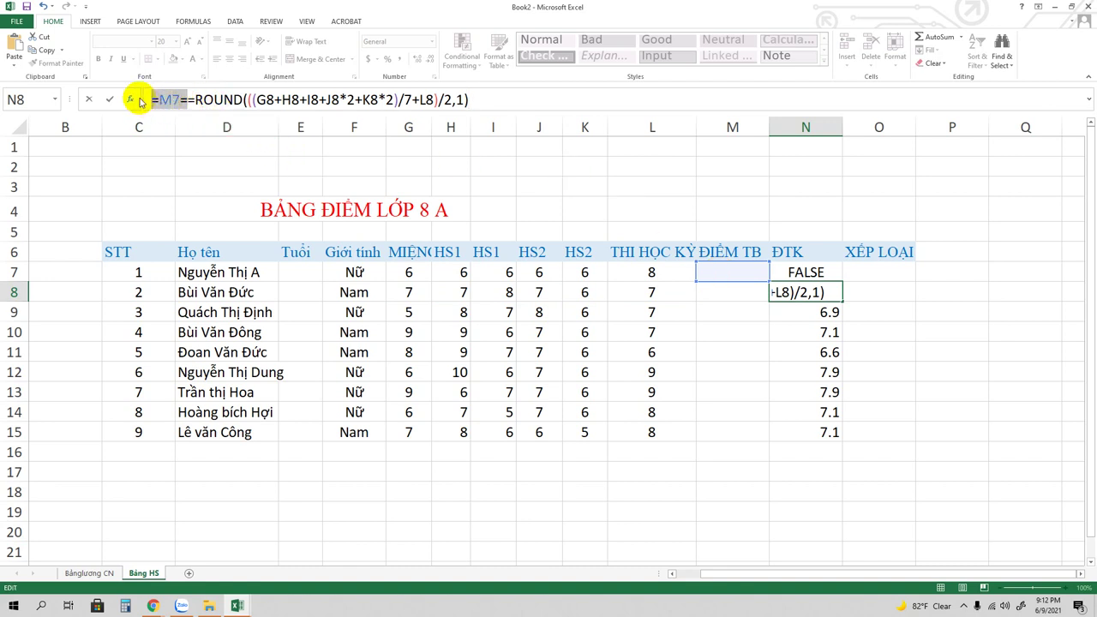
key("Delete")
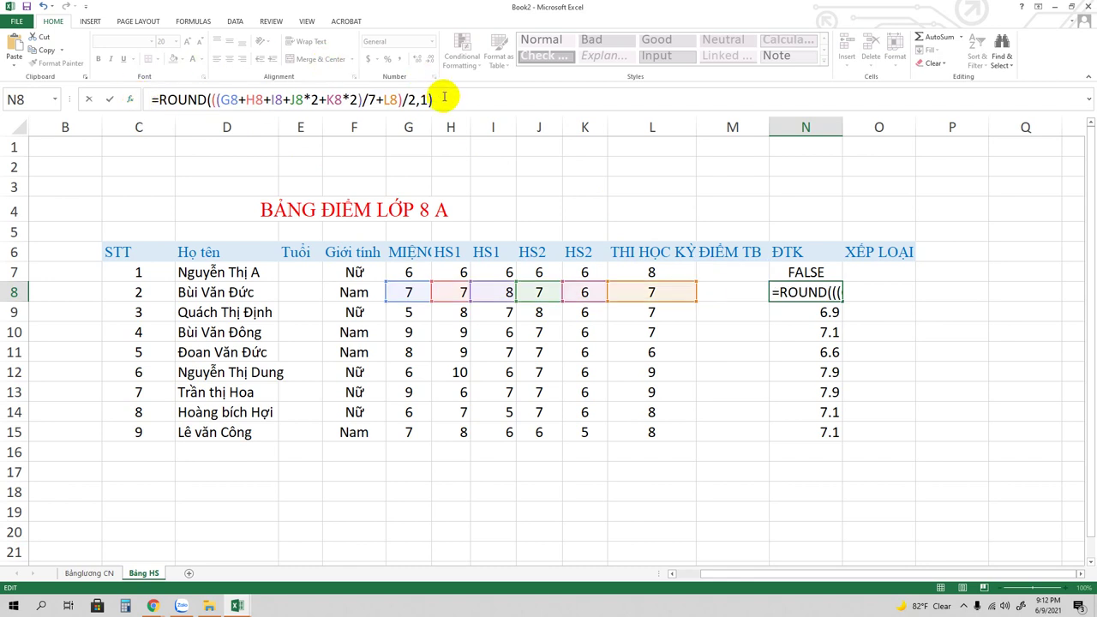
left_click(444, 99)
key("Return")
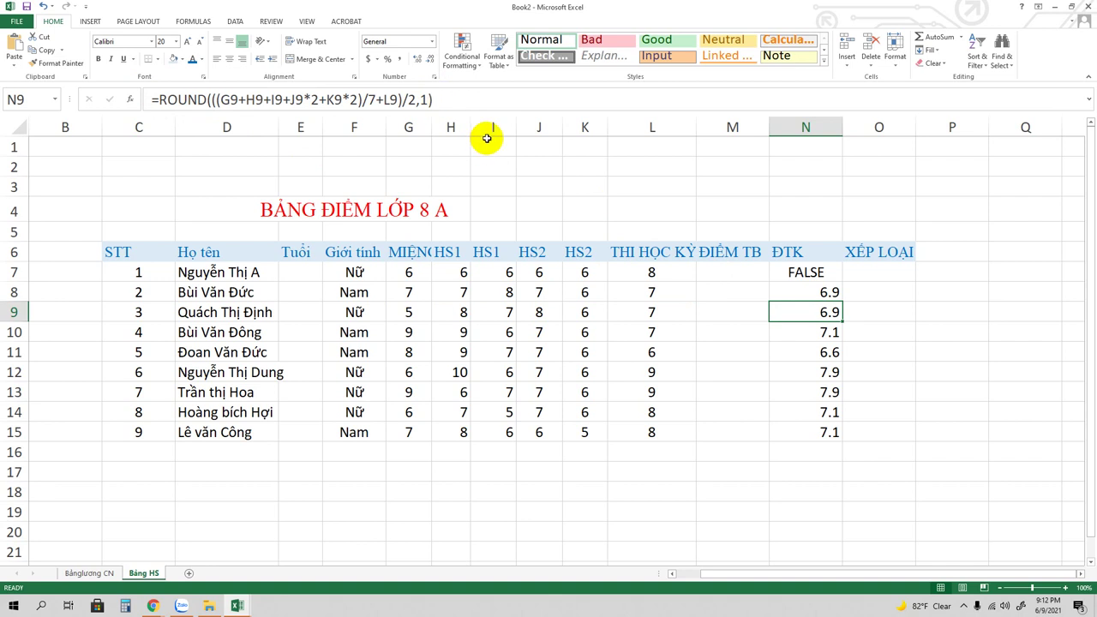
left_click(717, 273)
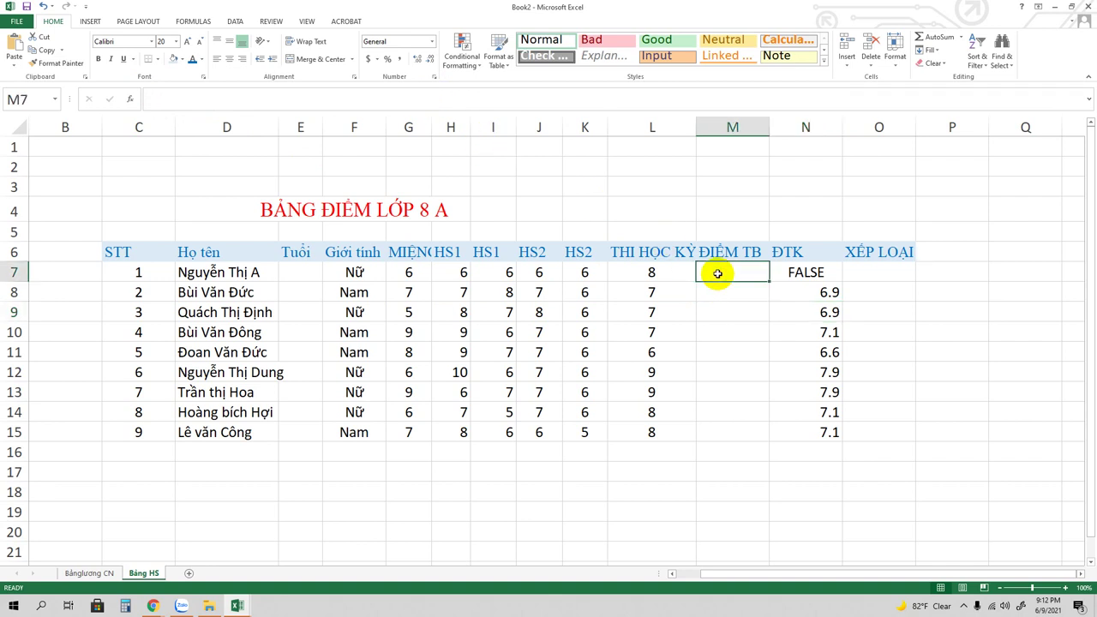
- Delete the stray column M and fill M8's ĐTK formula up into M7 to fix #REF!
left_click(728, 127)
right_click(729, 128)
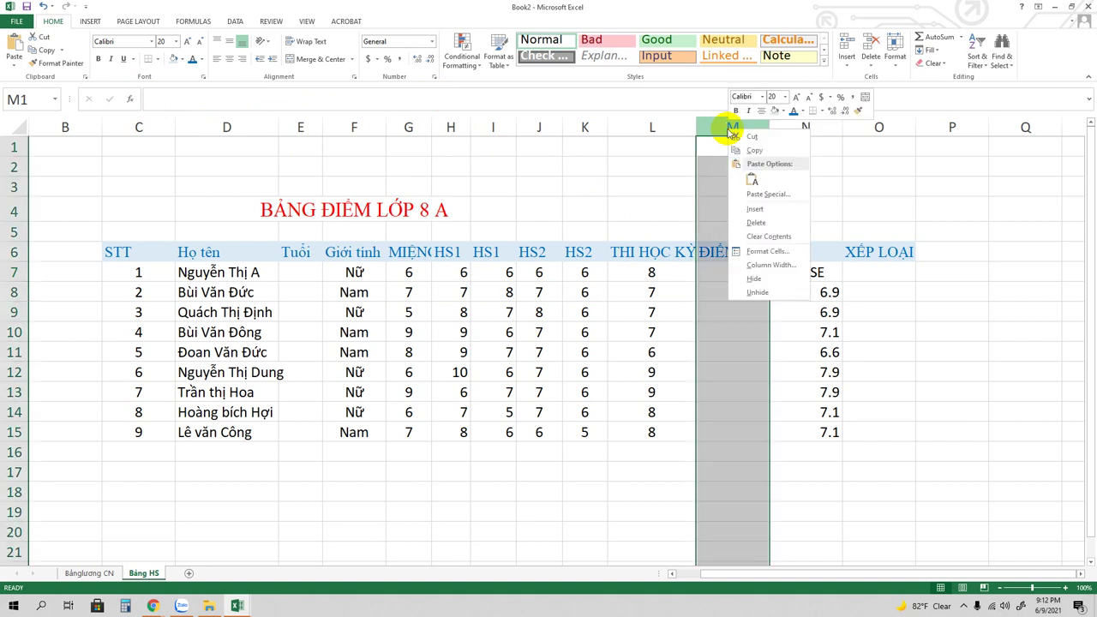
left_click(751, 223)
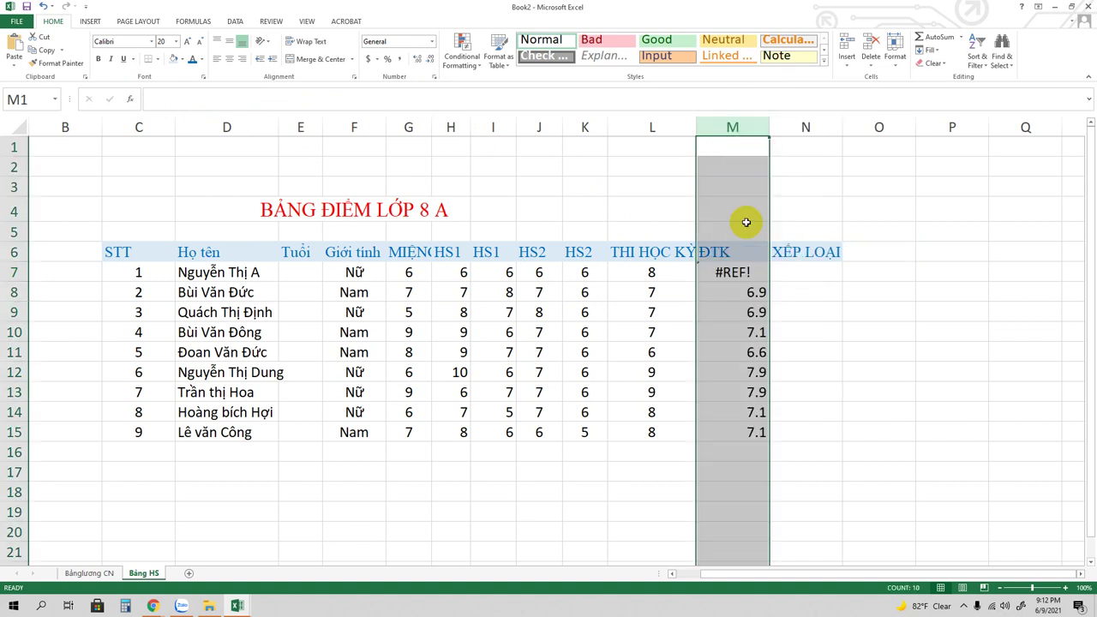
left_click(747, 294)
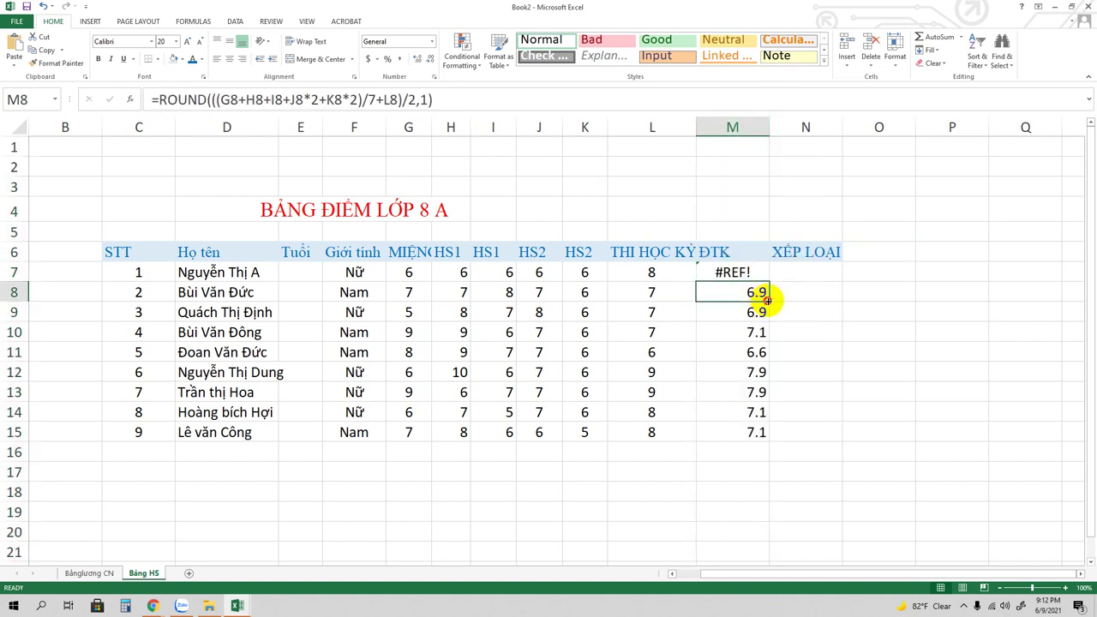
left_click_drag(767, 300, 762, 270)
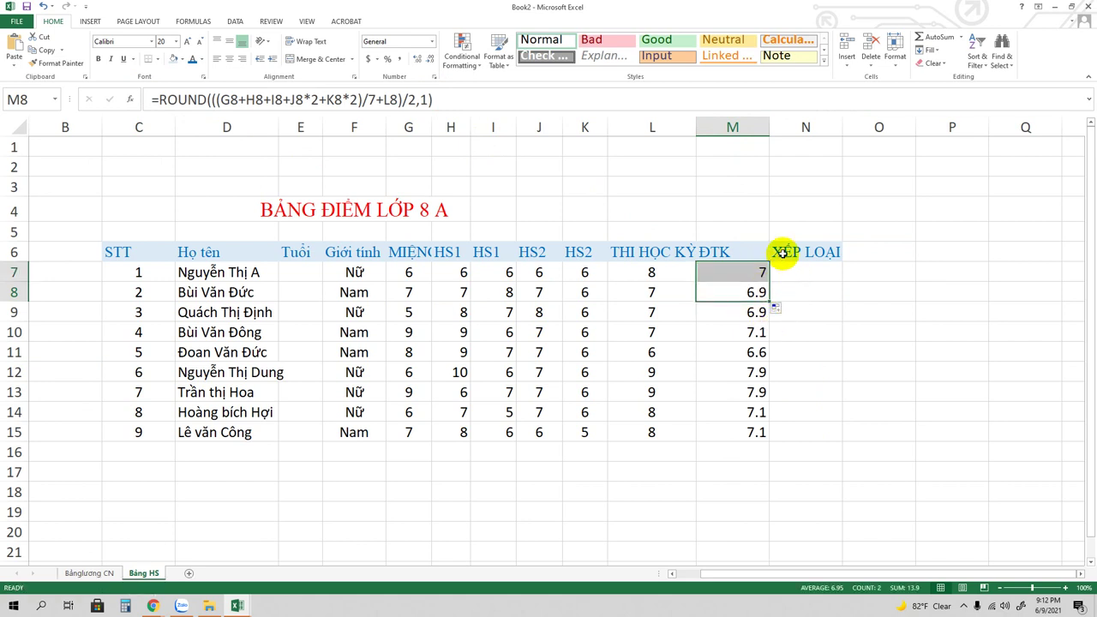
- Insert a new column before XẾP LOẠI with the heading 'TỔNG' in N6
left_click(783, 127)
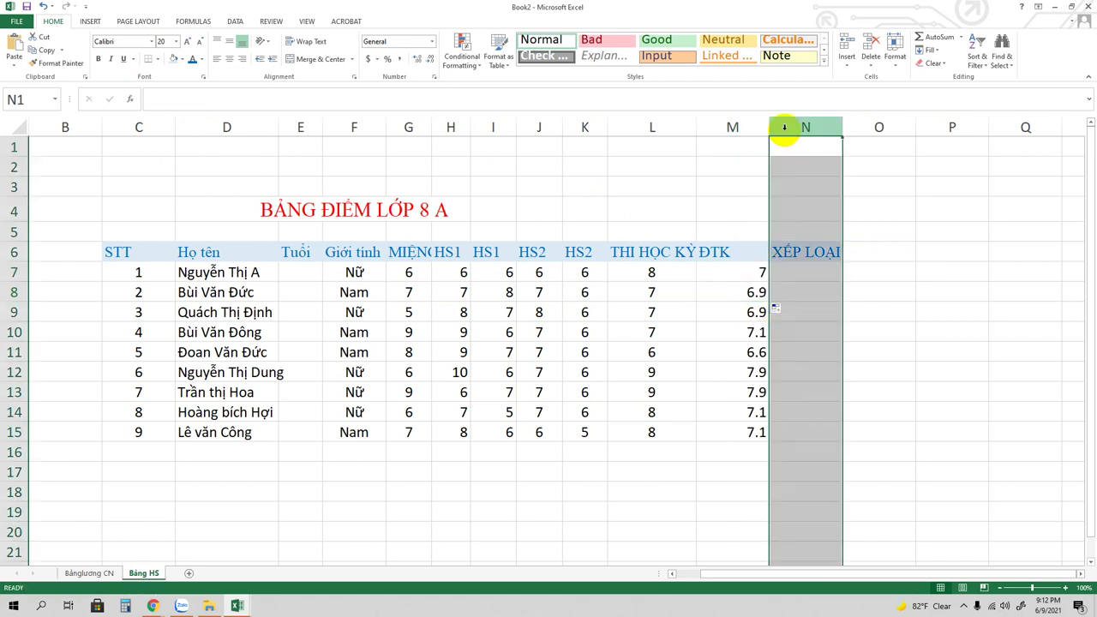
right_click(783, 127)
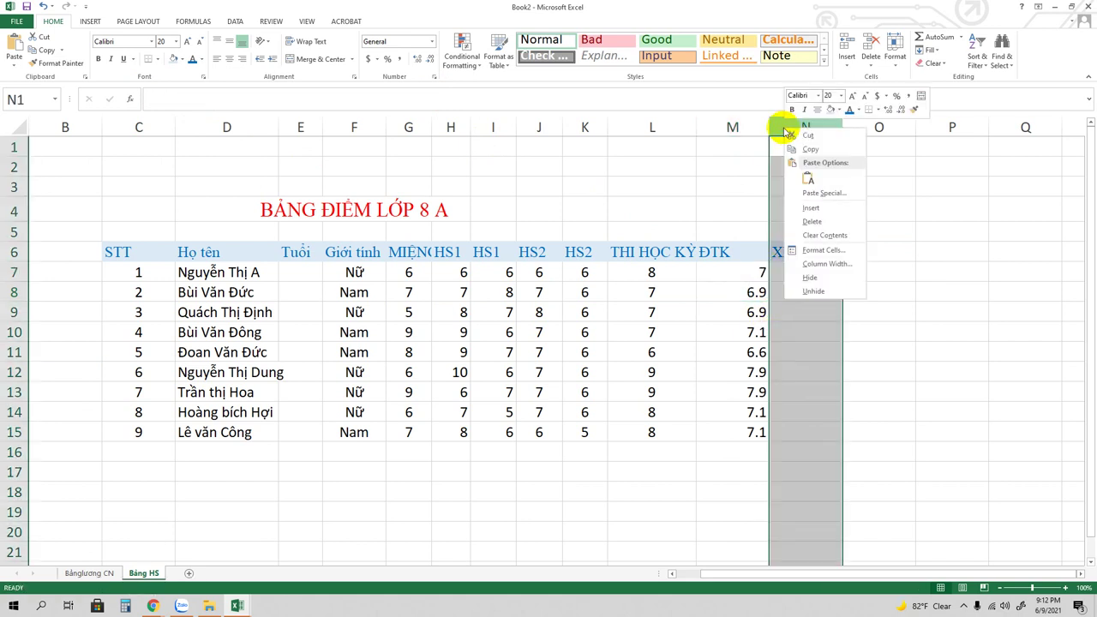
left_click(798, 208)
left_click(796, 252)
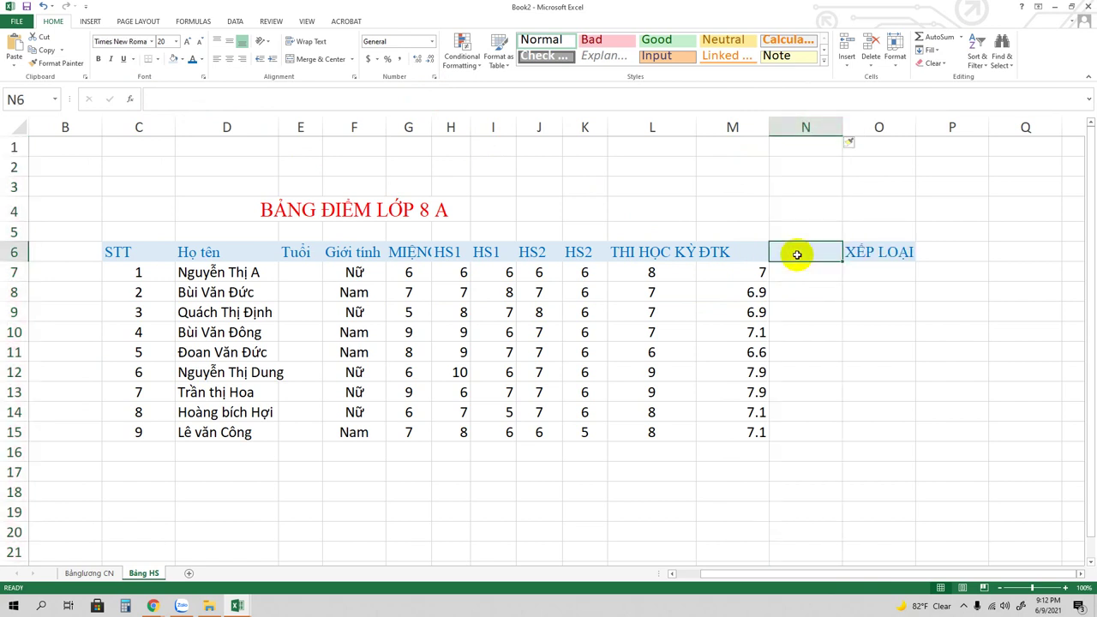
type("T")
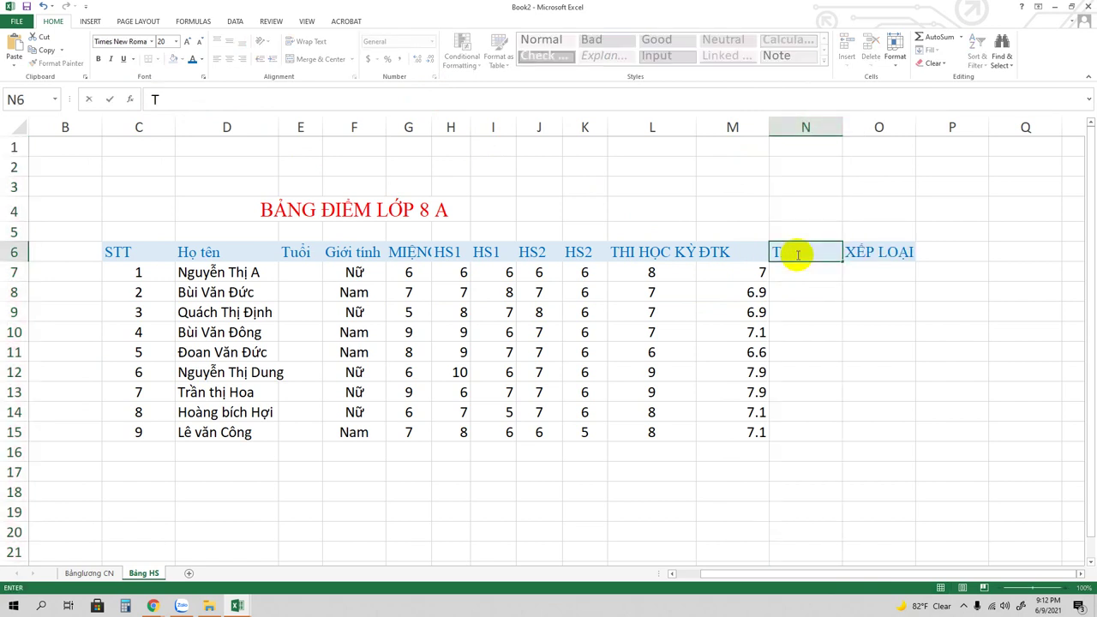
type("Ô")
type("NG")
left_click(722, 273)
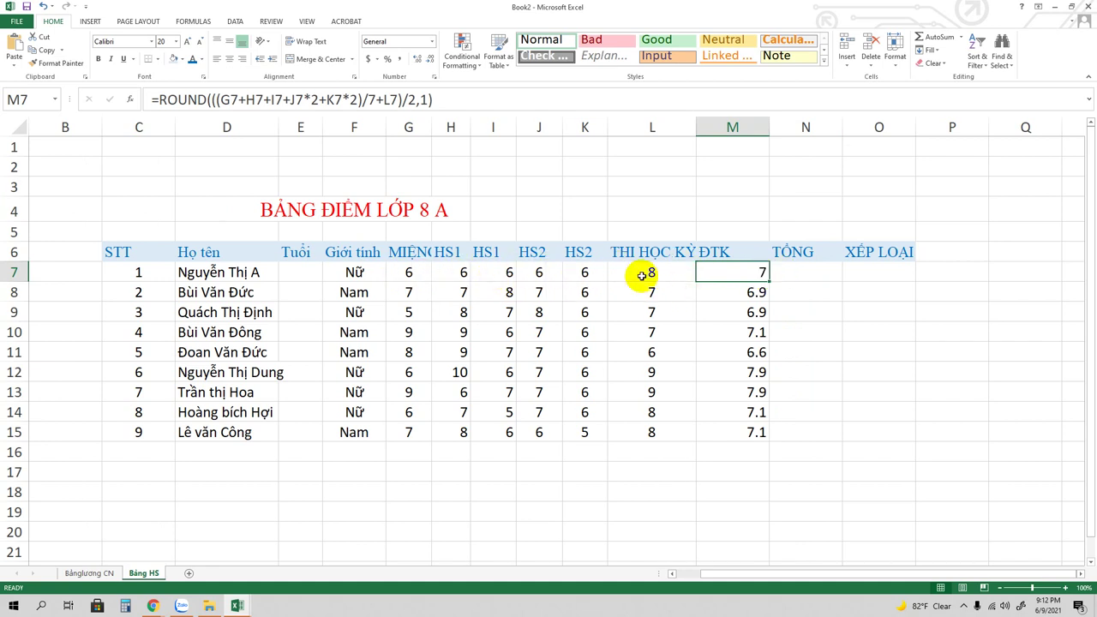
- Enter =SUM(G7:L7) in N7 and fill it down to N15
left_click(799, 274)
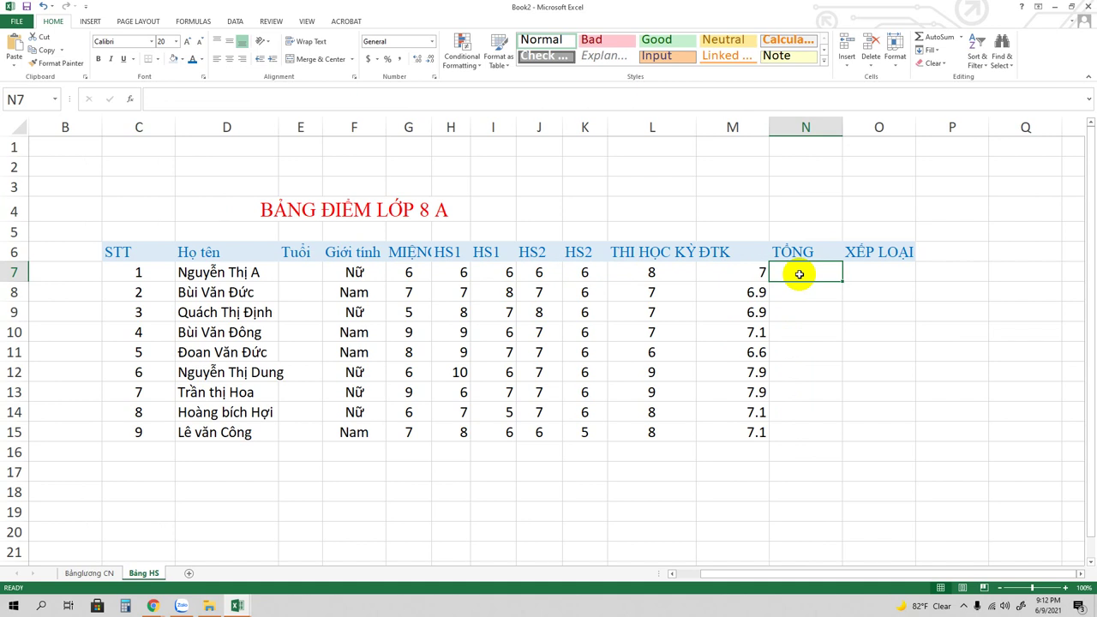
type("=")
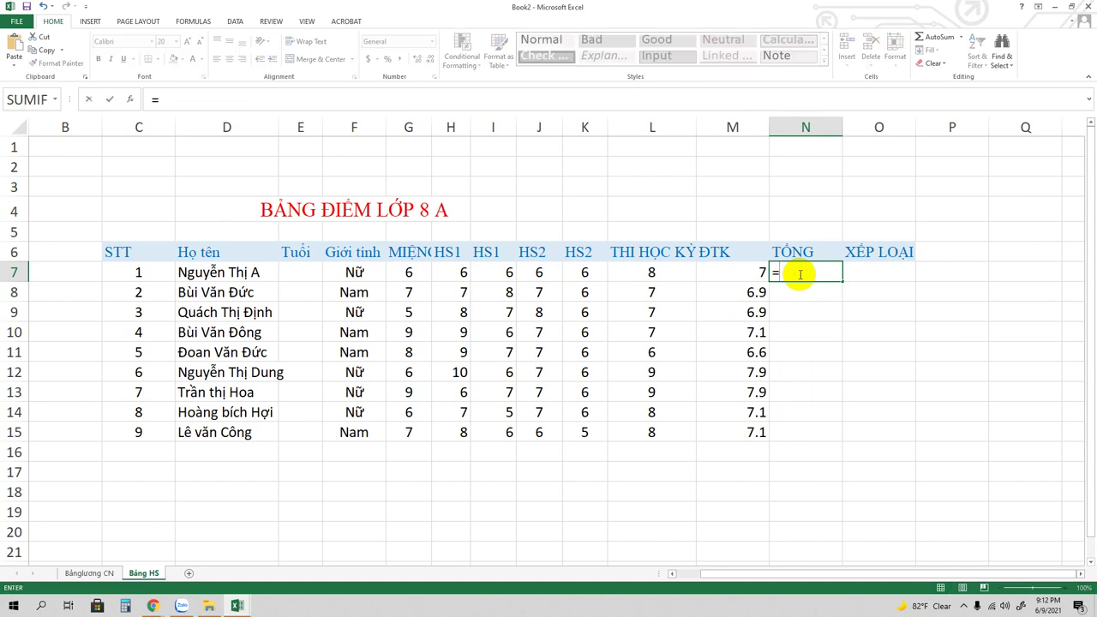
type("S")
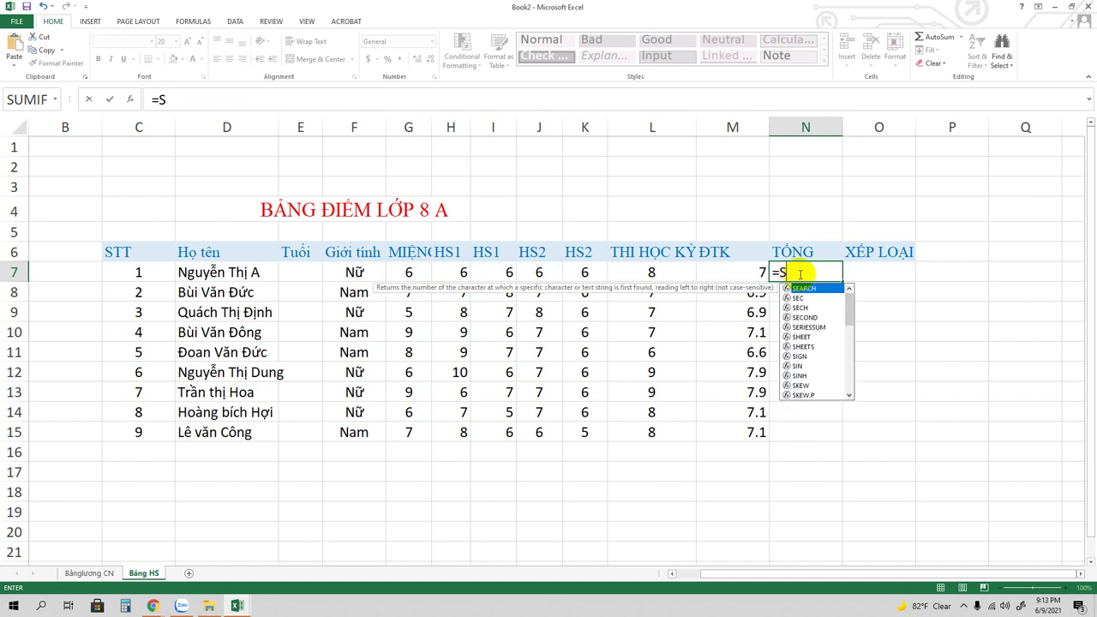
type("UM")
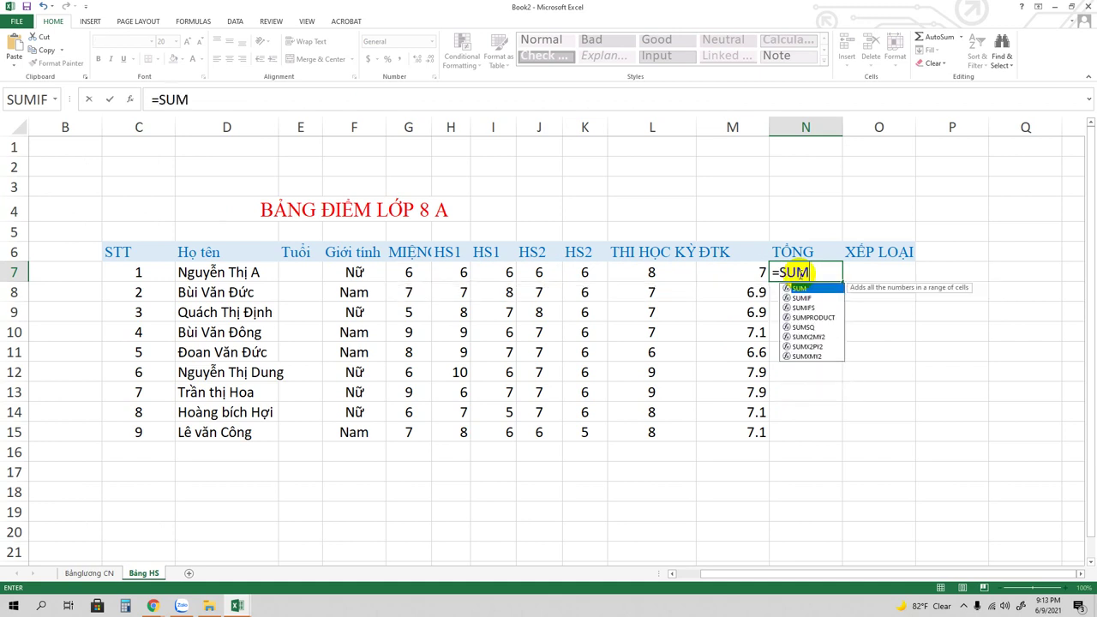
type("(")
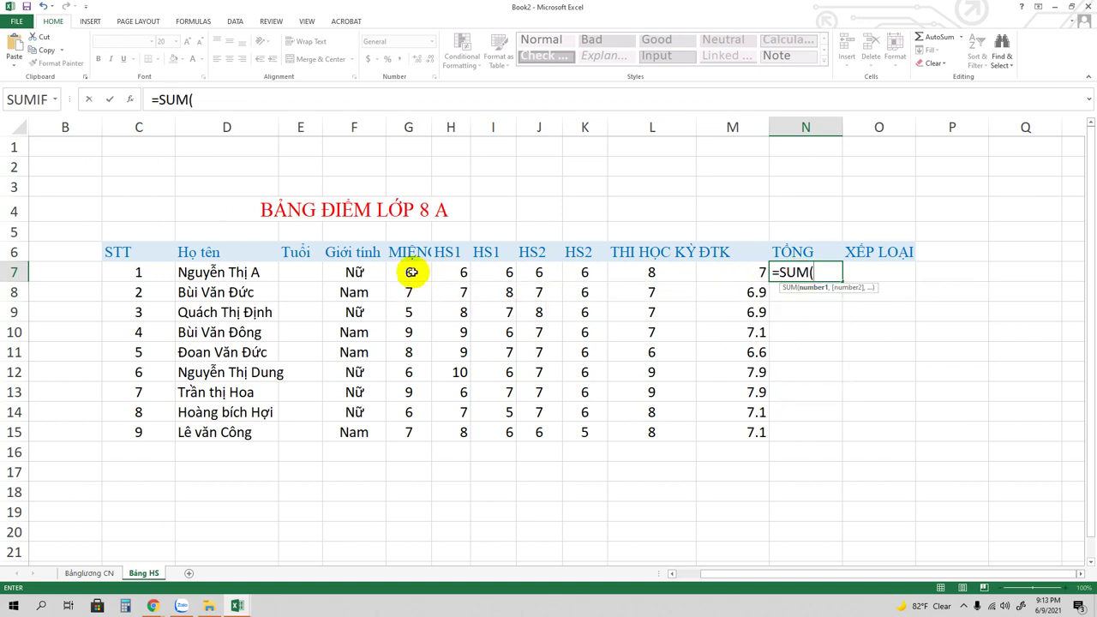
left_click_drag(408, 272, 631, 275)
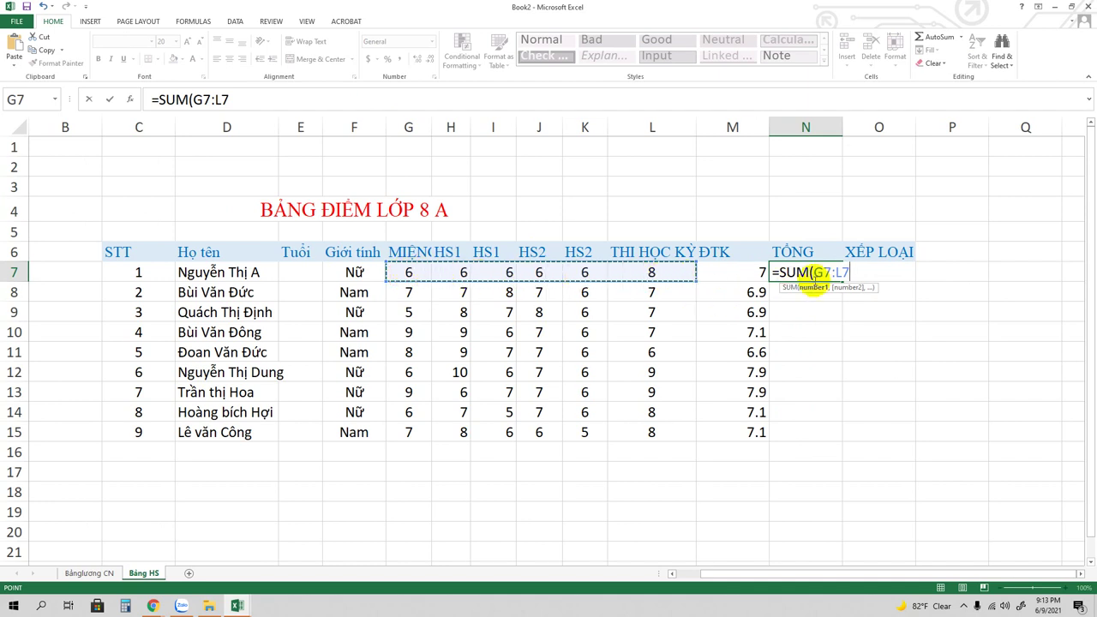
type(")")
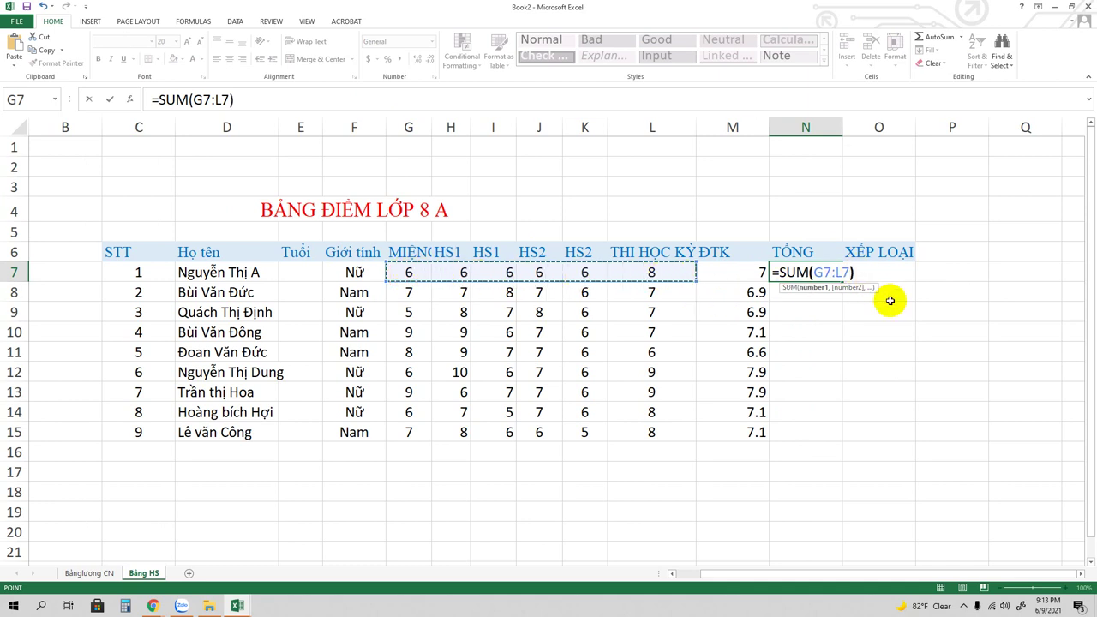
key("Return")
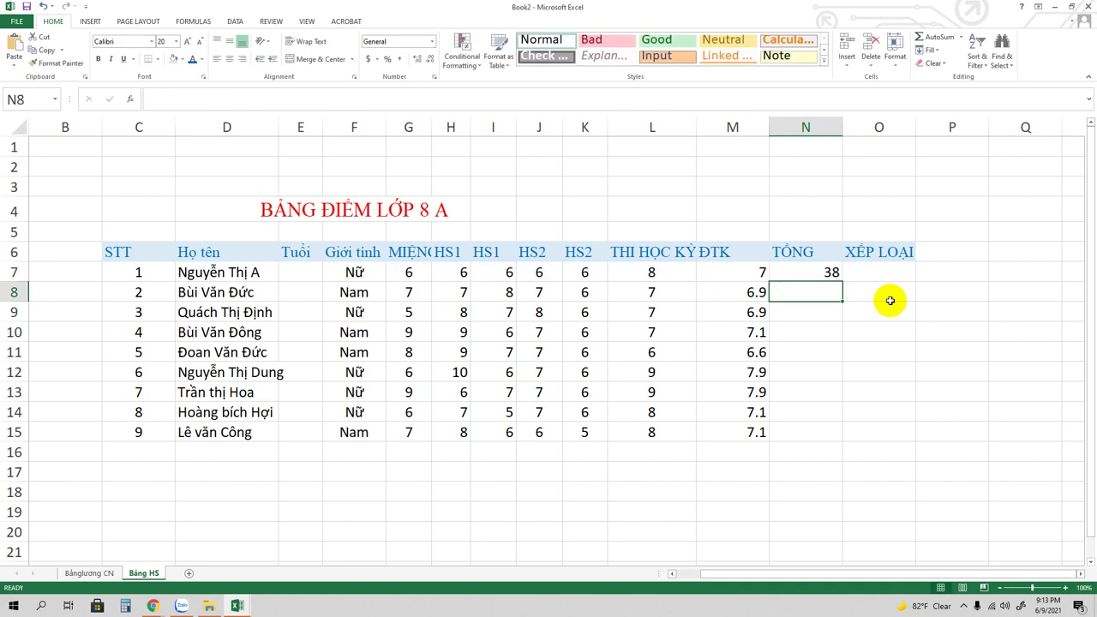
left_click(822, 273)
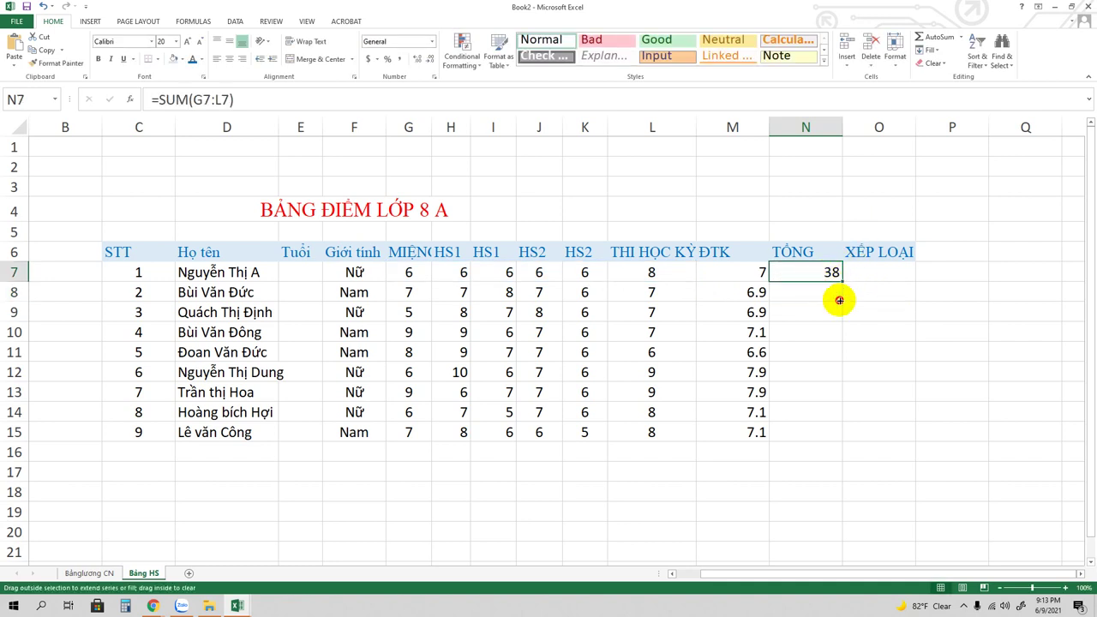
left_click_drag(839, 300, 828, 433)
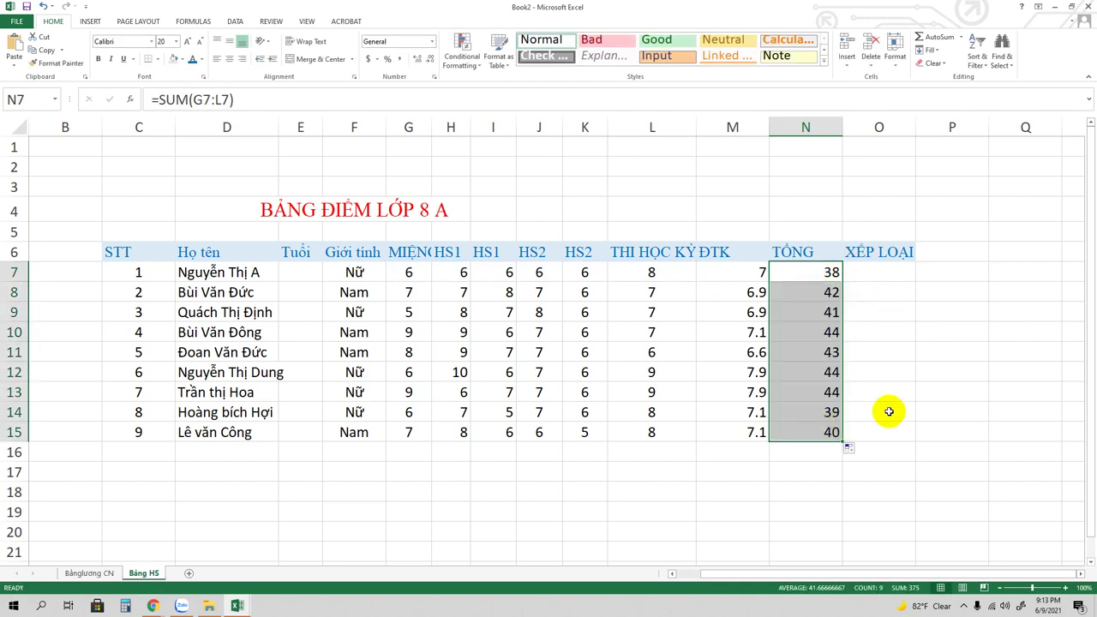
- Narrow the ĐTK and THI HỌC KỲ columns
left_click_drag(769, 127, 740, 128)
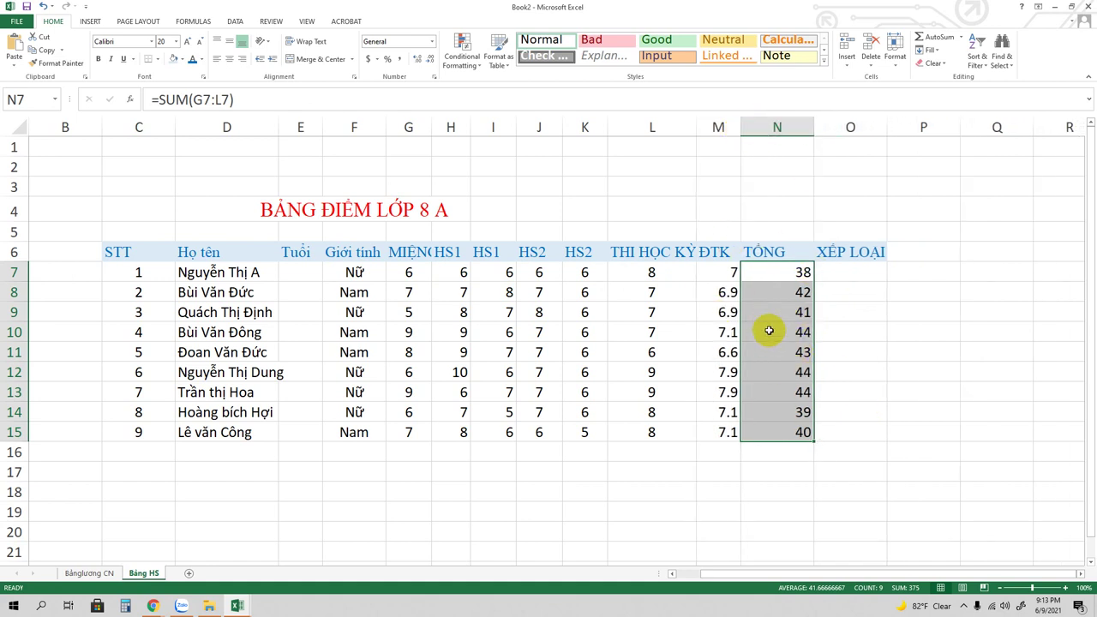
left_click(777, 274)
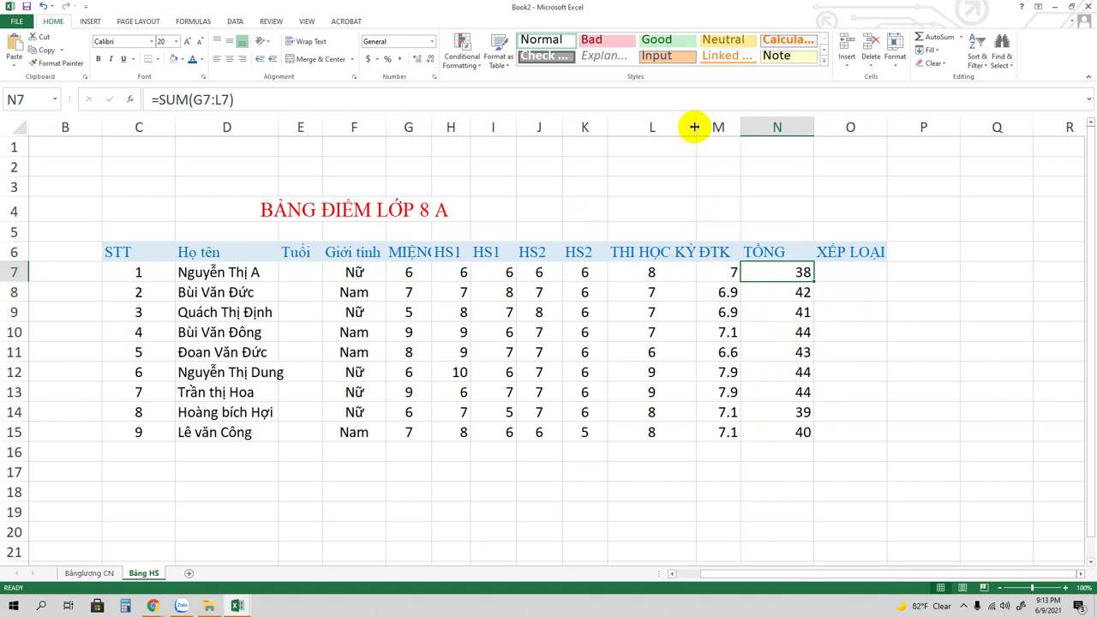
left_click_drag(694, 127, 671, 128)
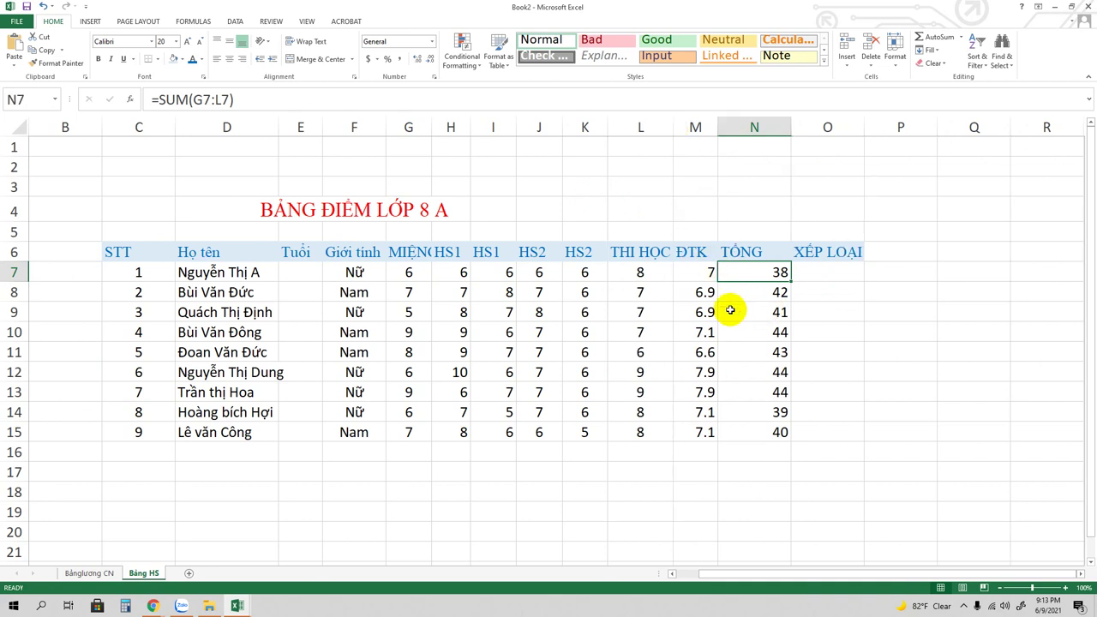
left_click(692, 271)
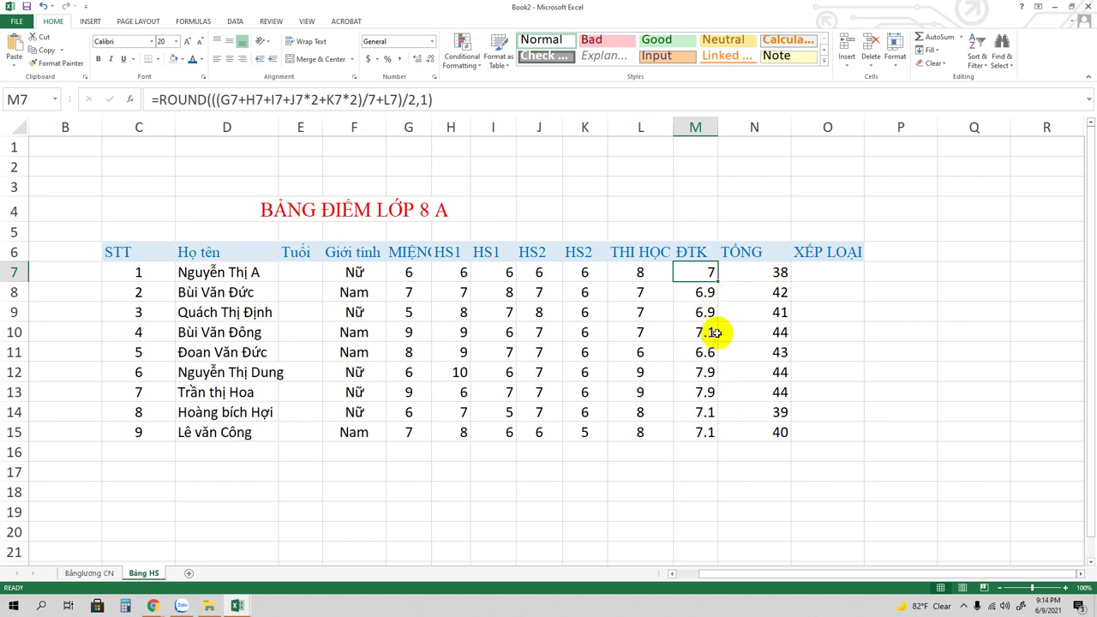
- In O7, type =if(m7>=8,"GIỎI", so an ĐTK of 8 or more grades GIỎI
left_click(825, 270)
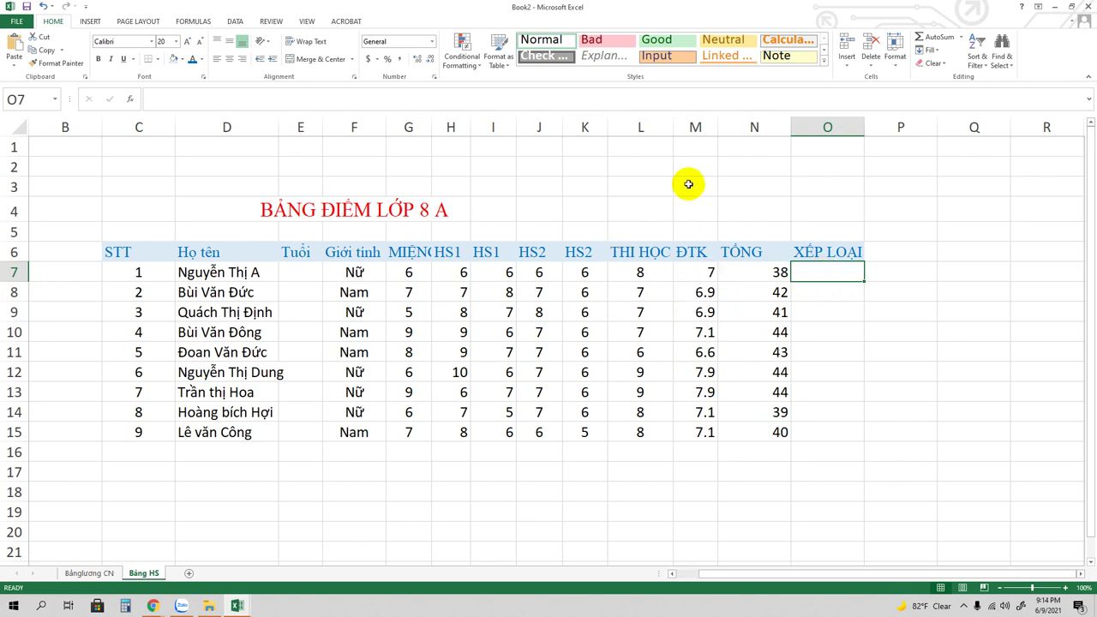
type("=")
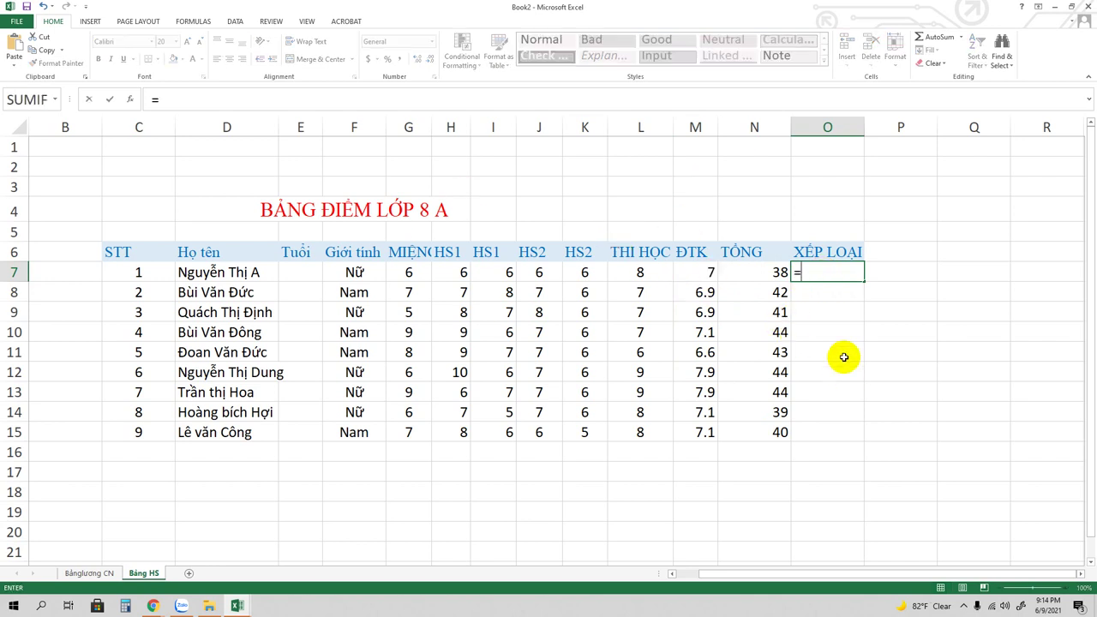
type("if")
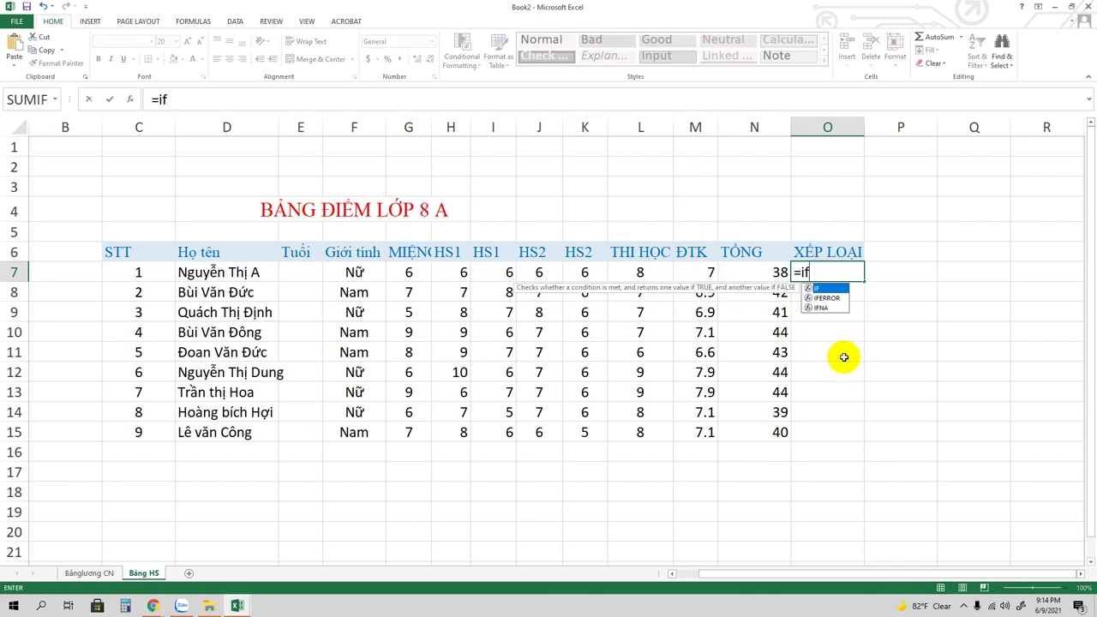
type("(")
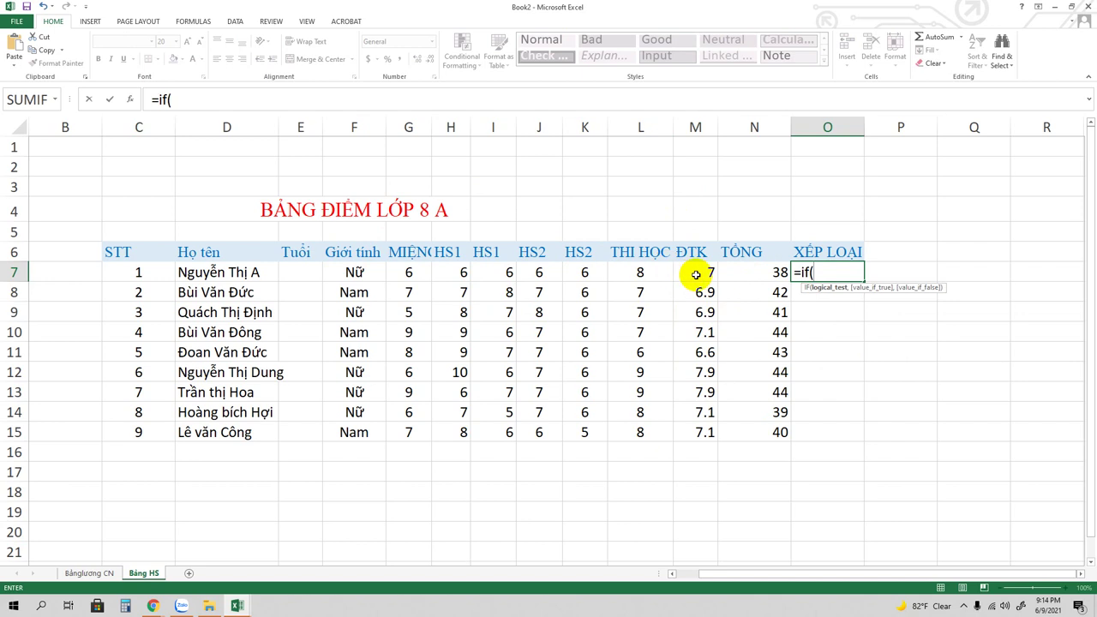
type("m")
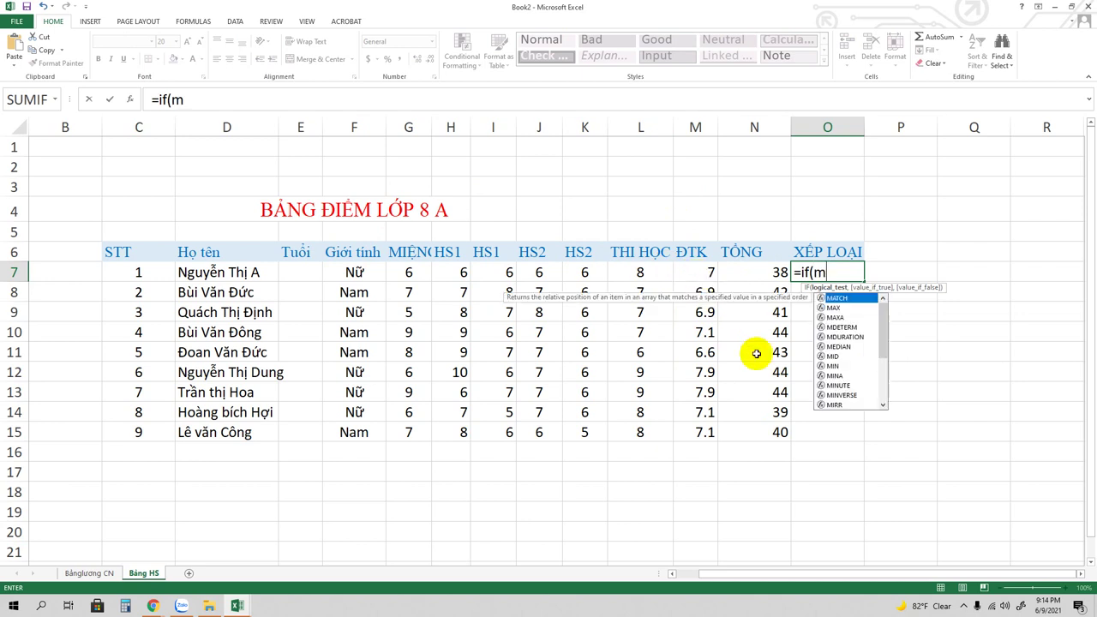
type("7")
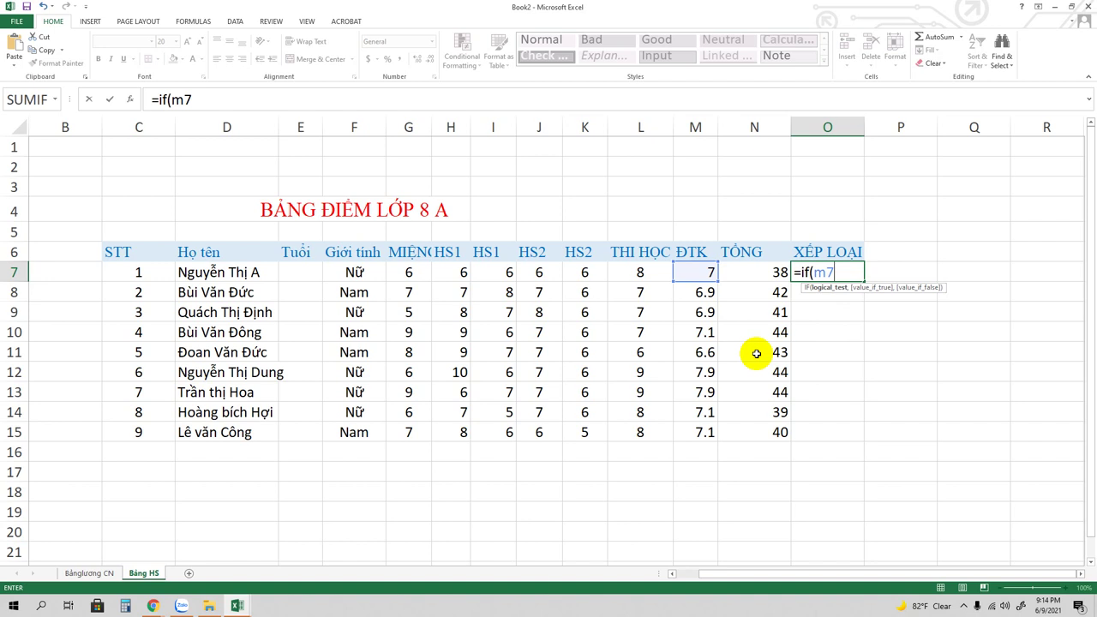
type(">+")
key("BackSpace")
type("=8")
type(",")
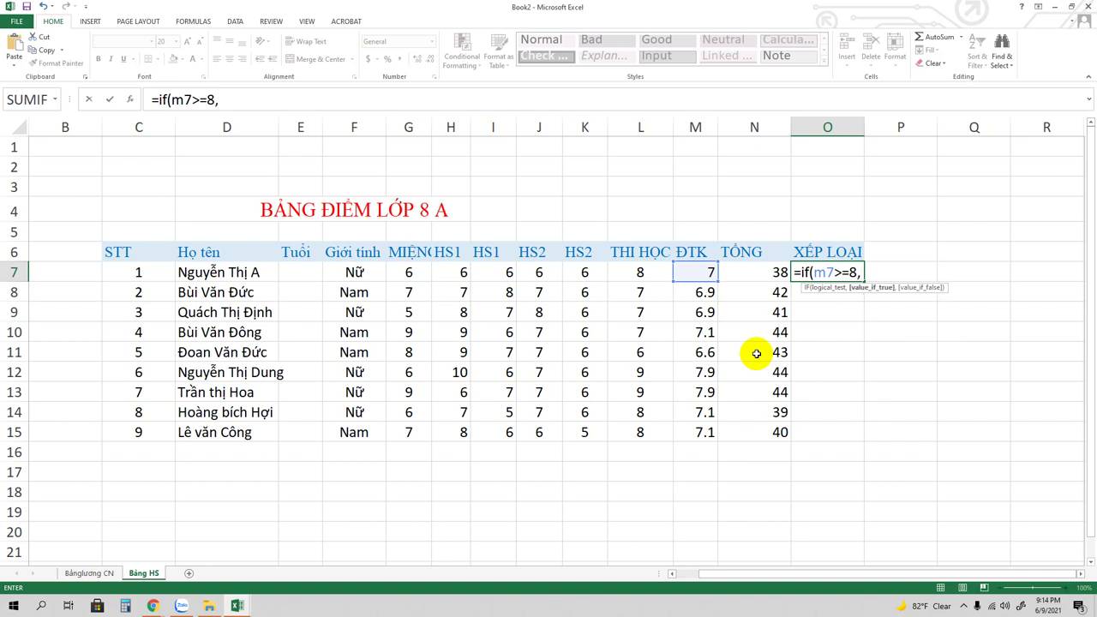
type("\"")
type("gioi")
key("ctrl+shift+Left")
type("GIỎI\"")
type(",")
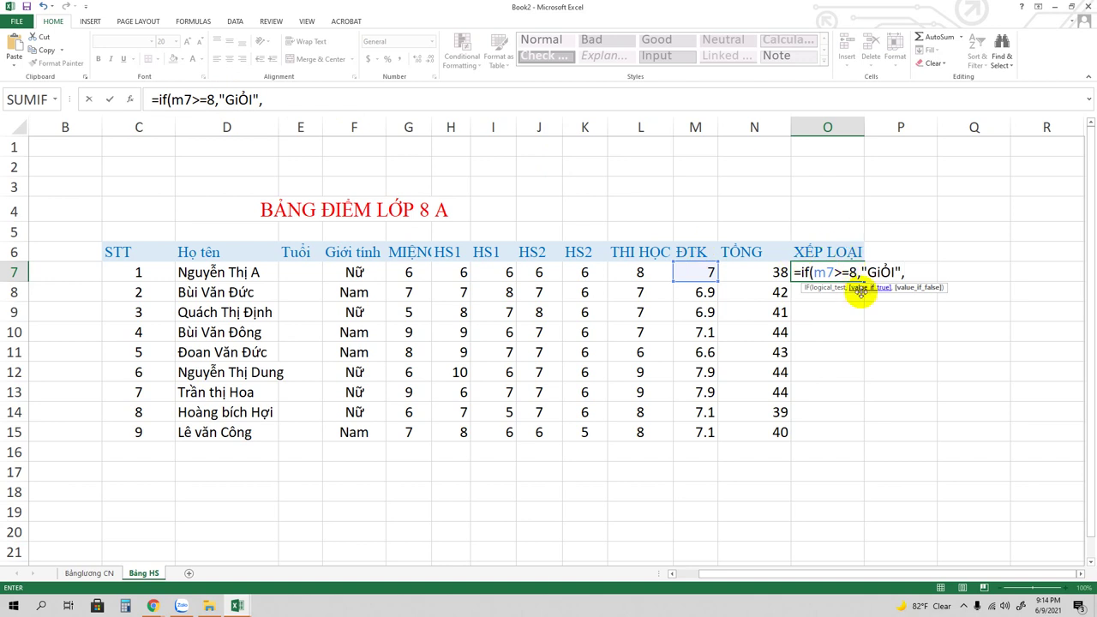
- Add if(m7>=7,"KHÁ", after "GIỎI", in O7's formula as the second condition
left_click(306, 101)
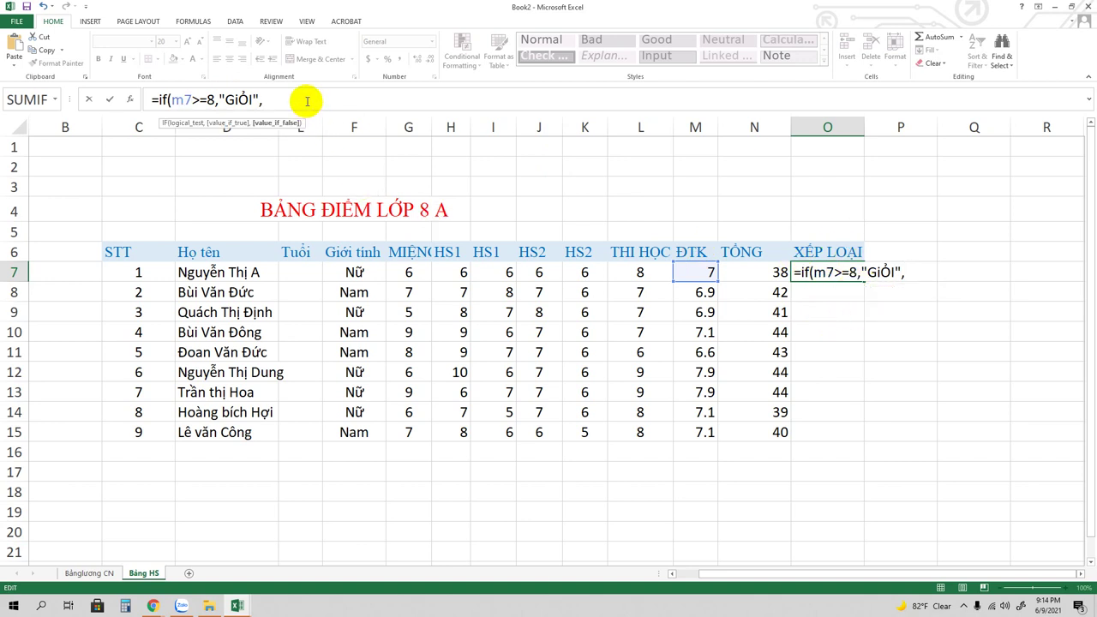
type("if(")
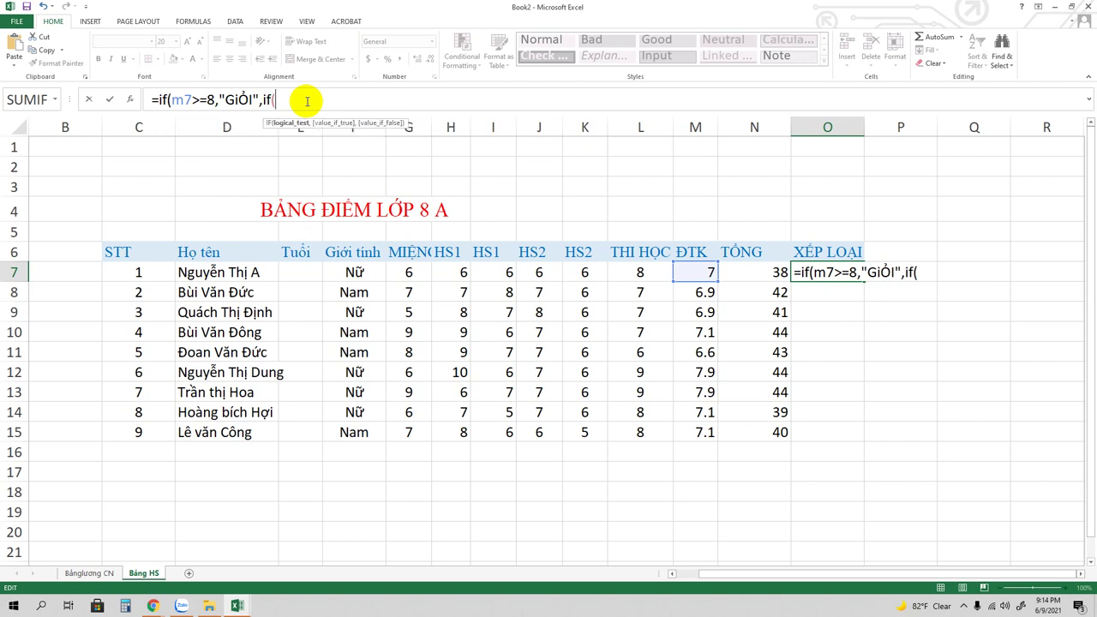
type("m")
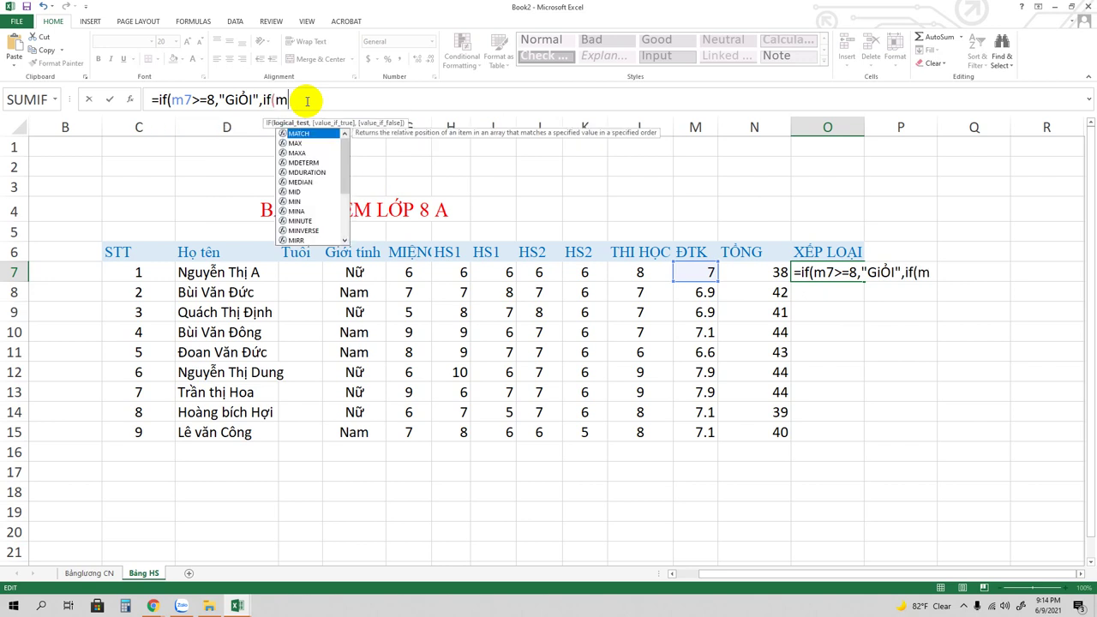
type("7>")
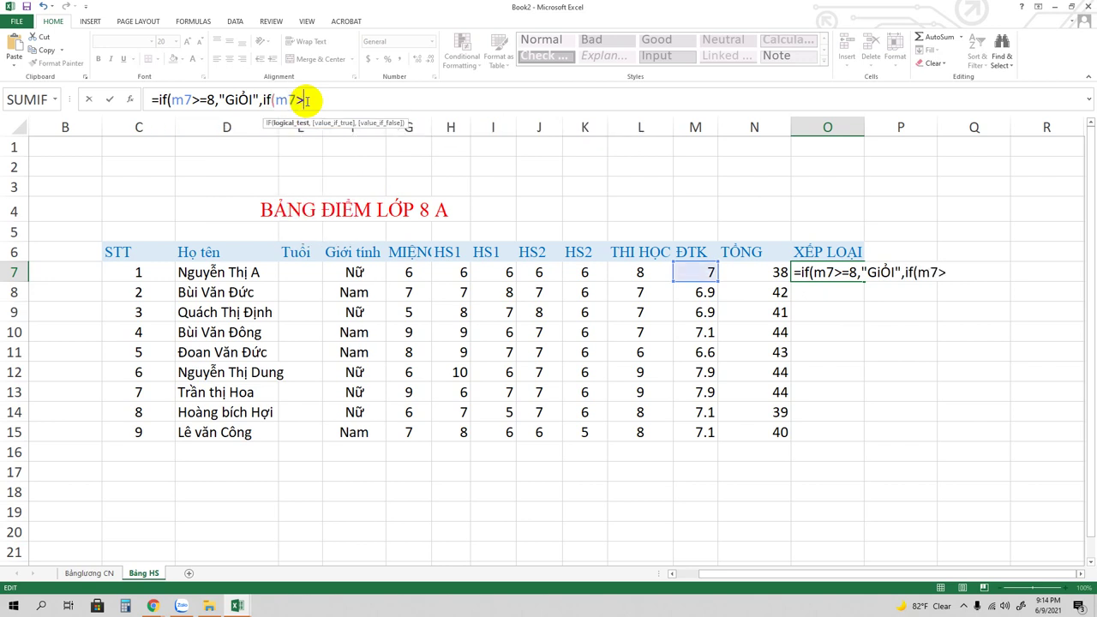
type("=7")
type(",")
type("\"KH")
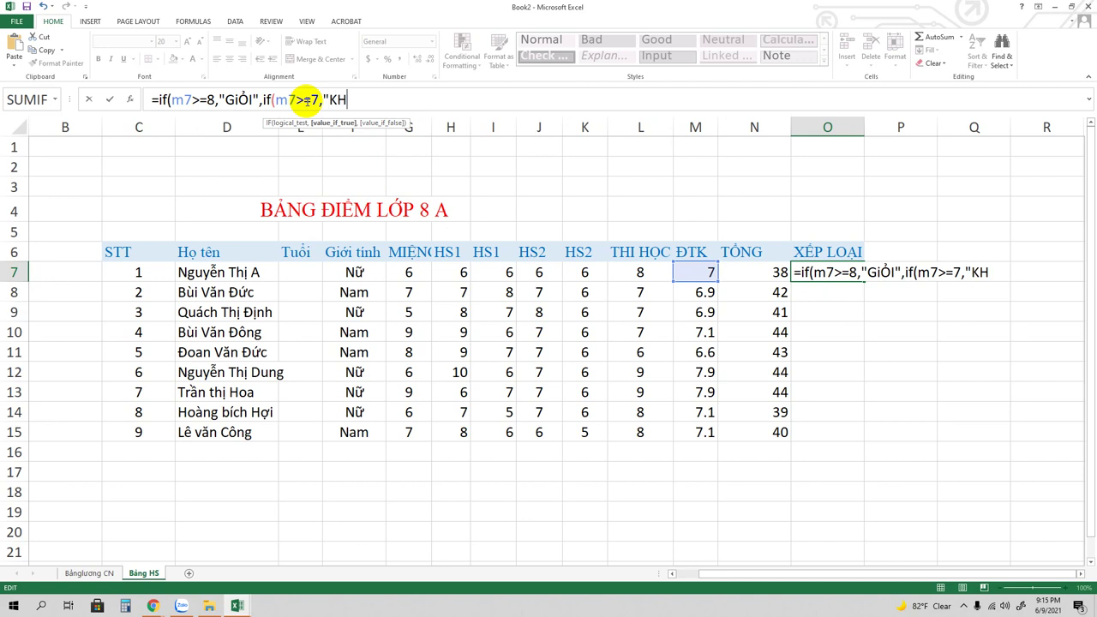
type("A")
type("\"")
type(",")
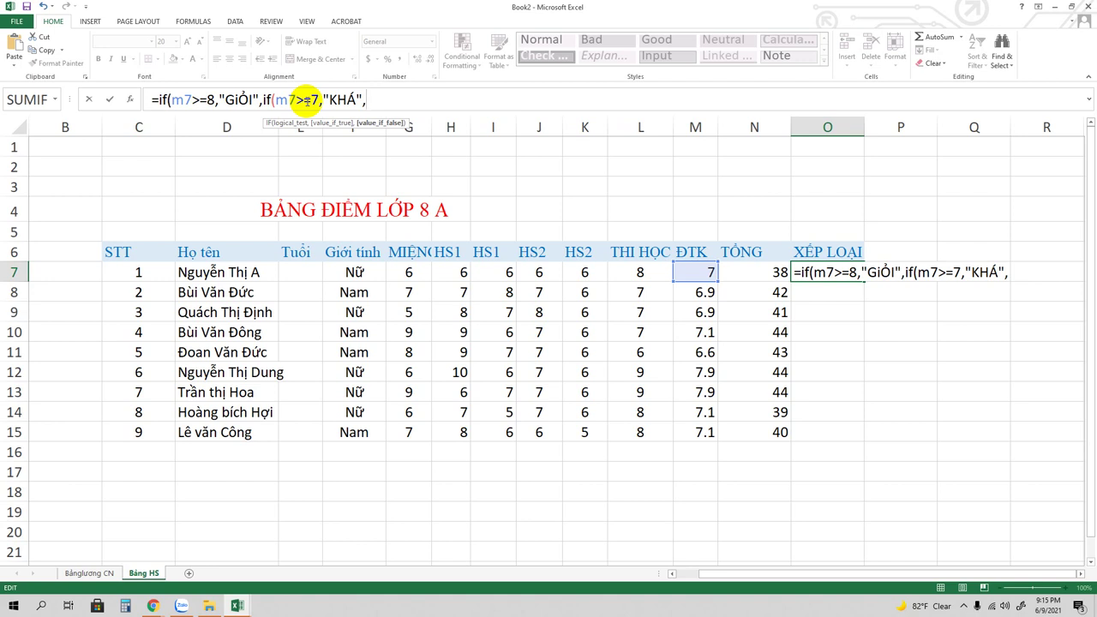
- Finish O7's formula with IF(m7>=5,"TRUNG BÌNH","YẾU"))) and close its brackets
type("IF")
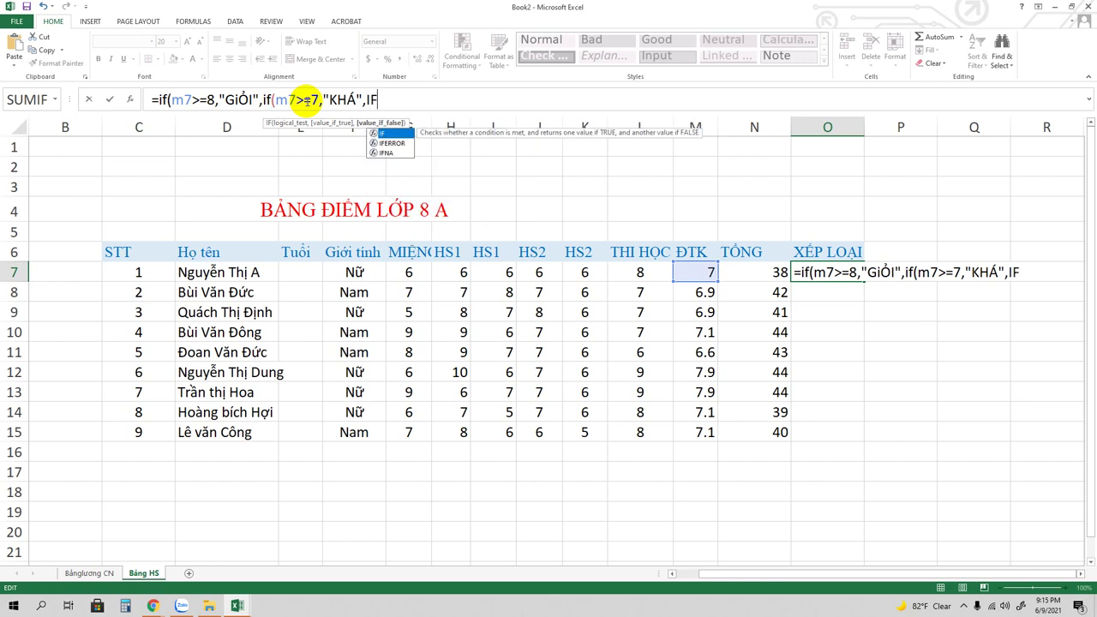
type("(")
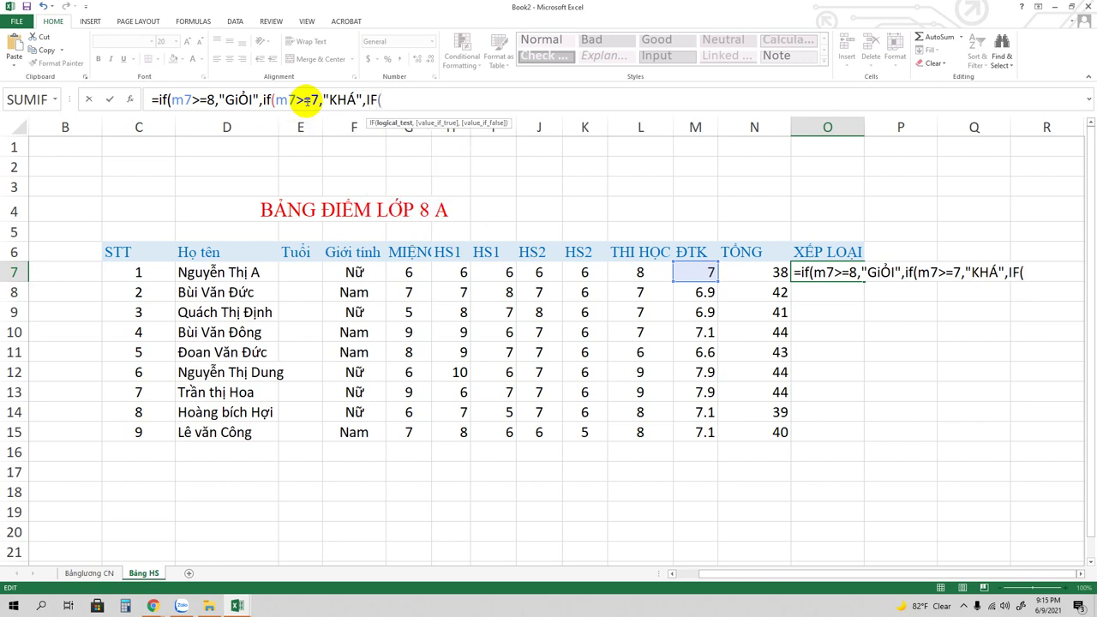
type("m7")
type(">=")
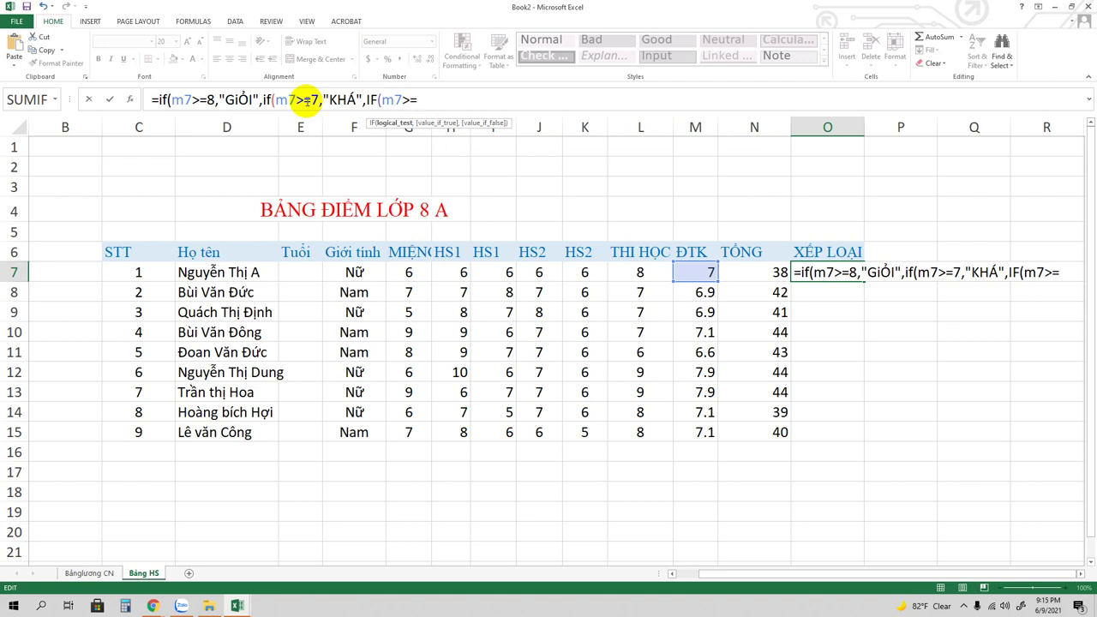
type("5,")
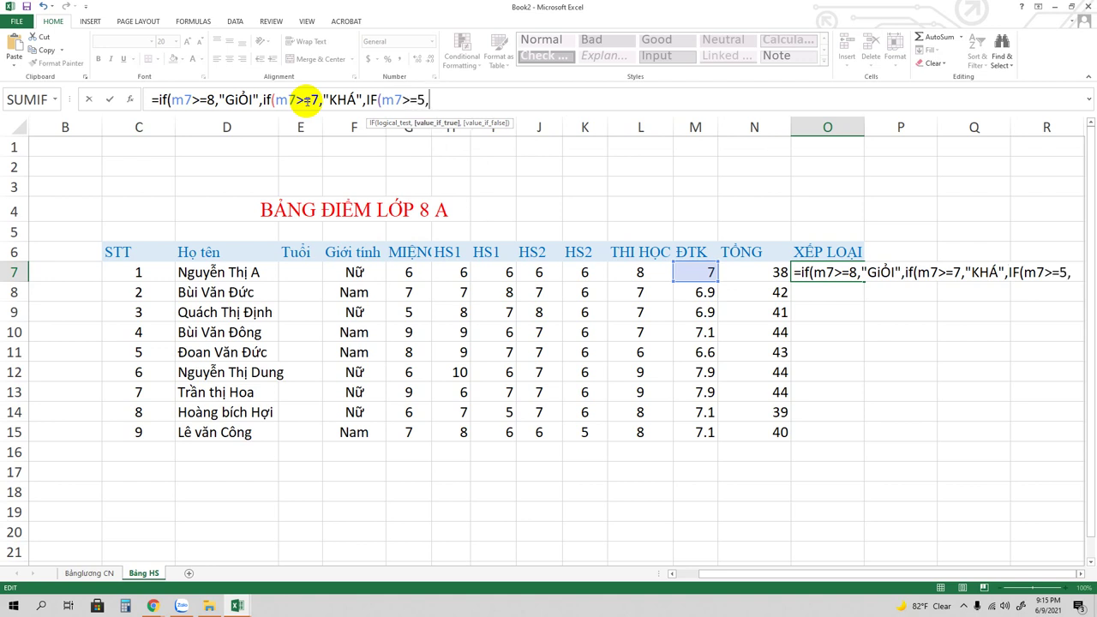
type("\"tr")
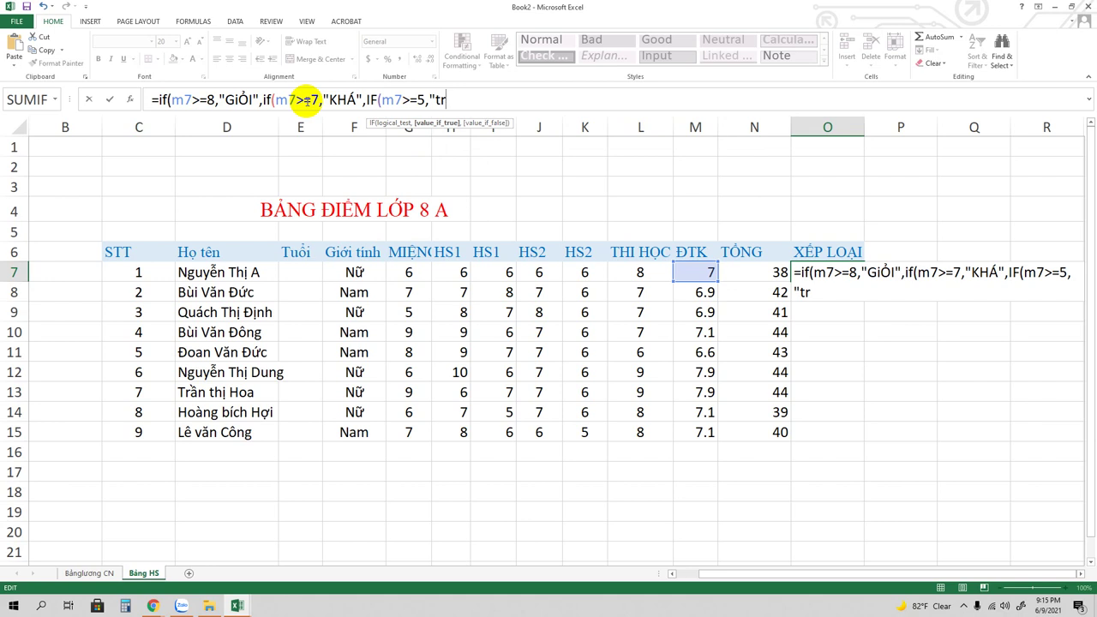
key("BackSpace")
key("BackSpace")
type("TR")
type("UNG B")
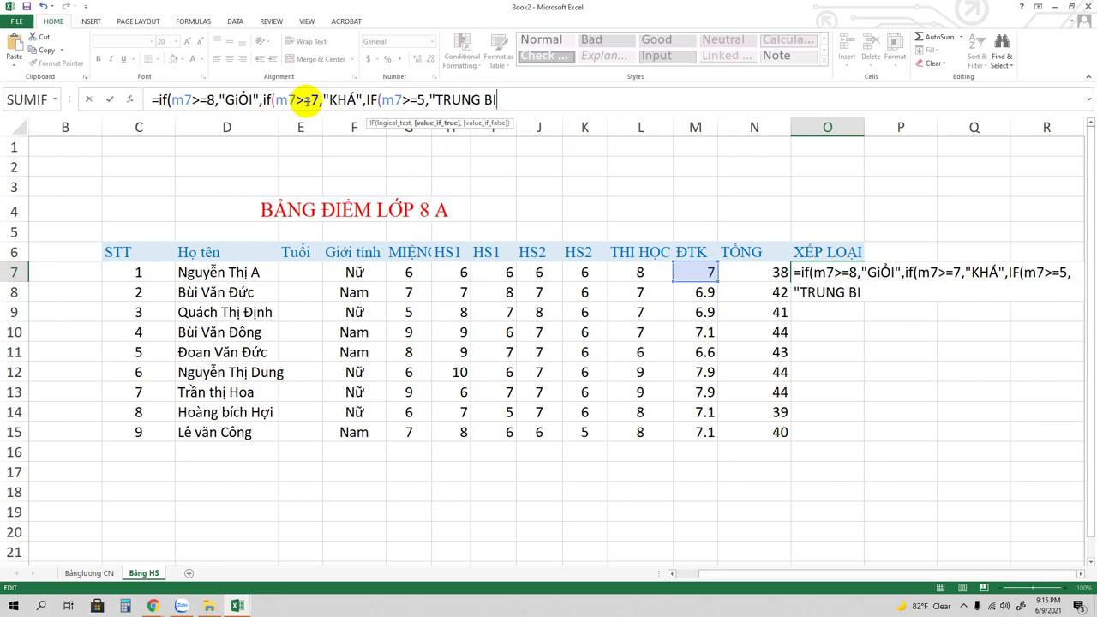
type("ÌNH\"")
type(",")
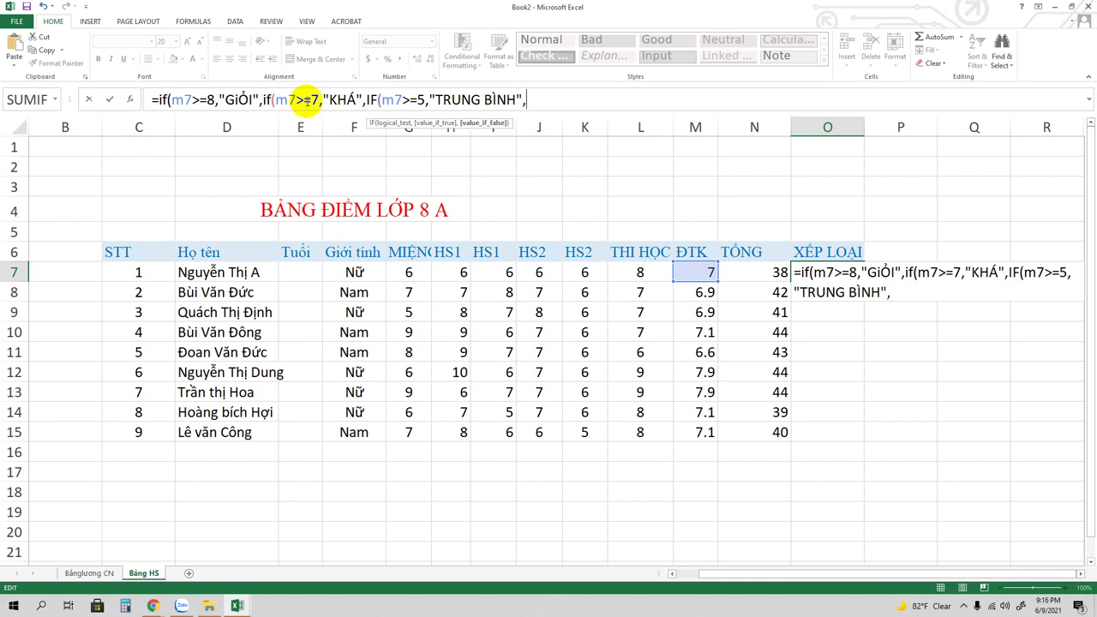
type("\"")
type("Yeeu")
key("BackSpace")
key("BackSpace")
type("I")
key("BackSpace")
type("ÊUS")
type("\"YẾU")
type(")))")
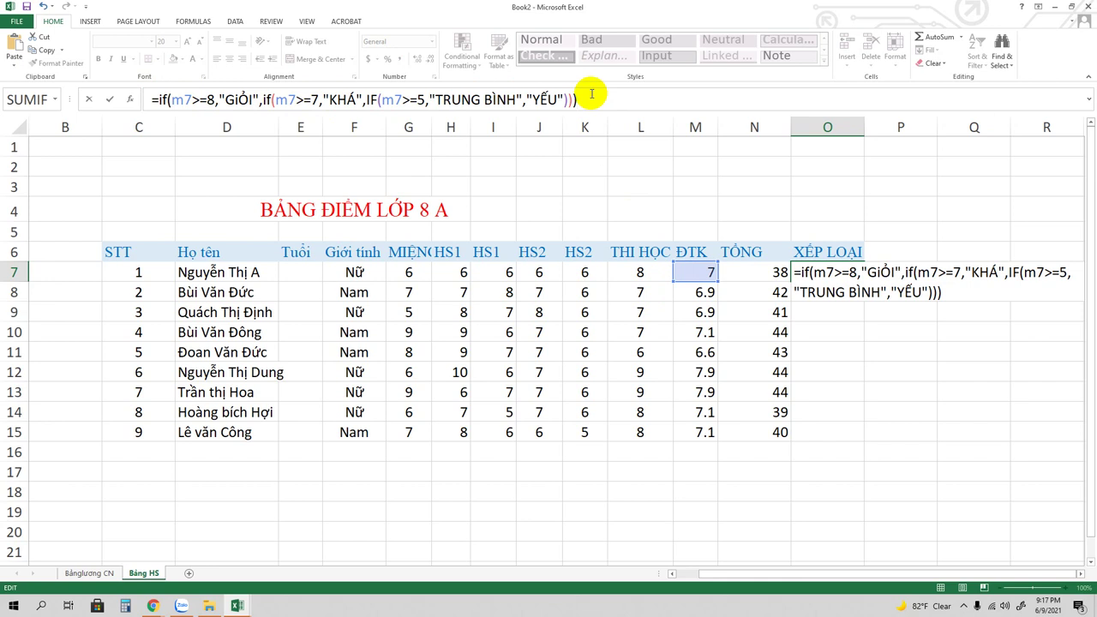
- Commit O7's grading formula, fill it down to O15, and widen column O for TRUNG BÌNH
key("Return")
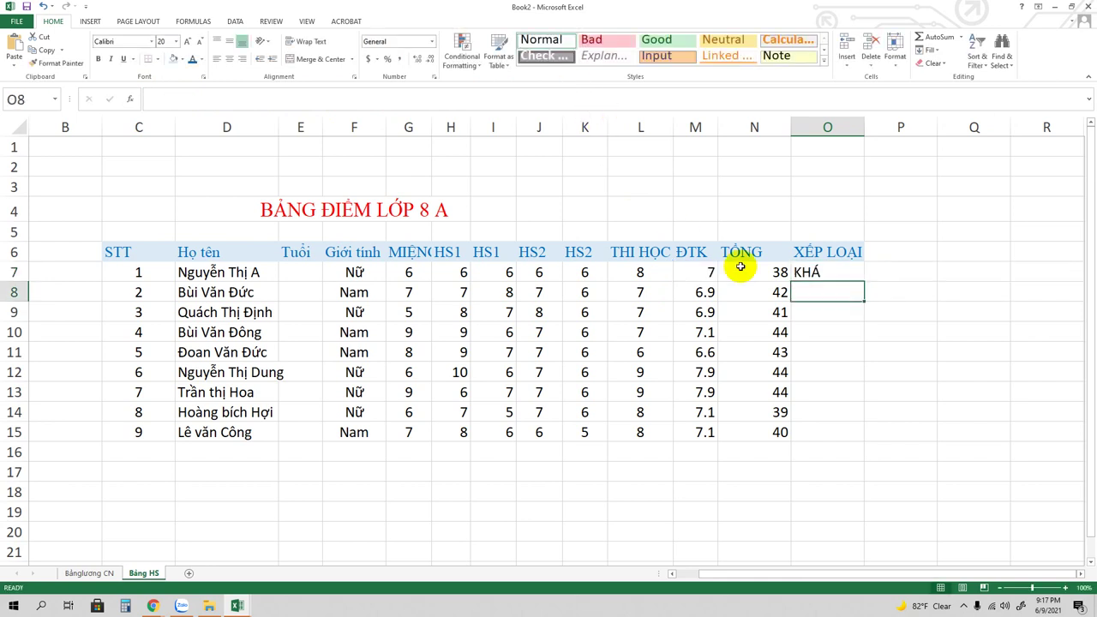
left_click(831, 274)
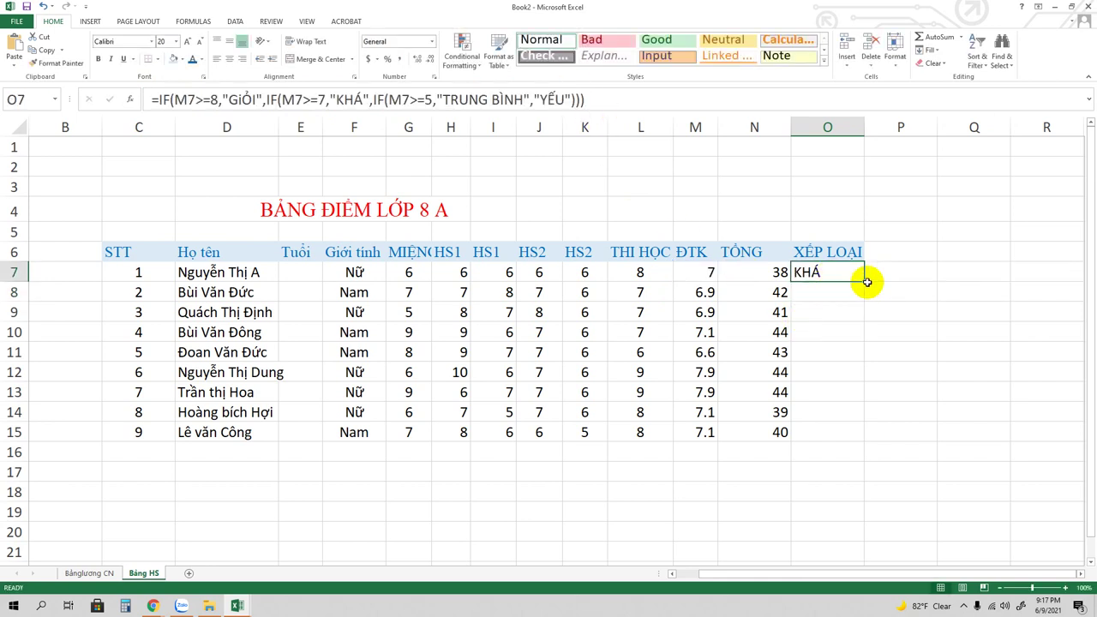
left_click_drag(864, 281, 861, 438)
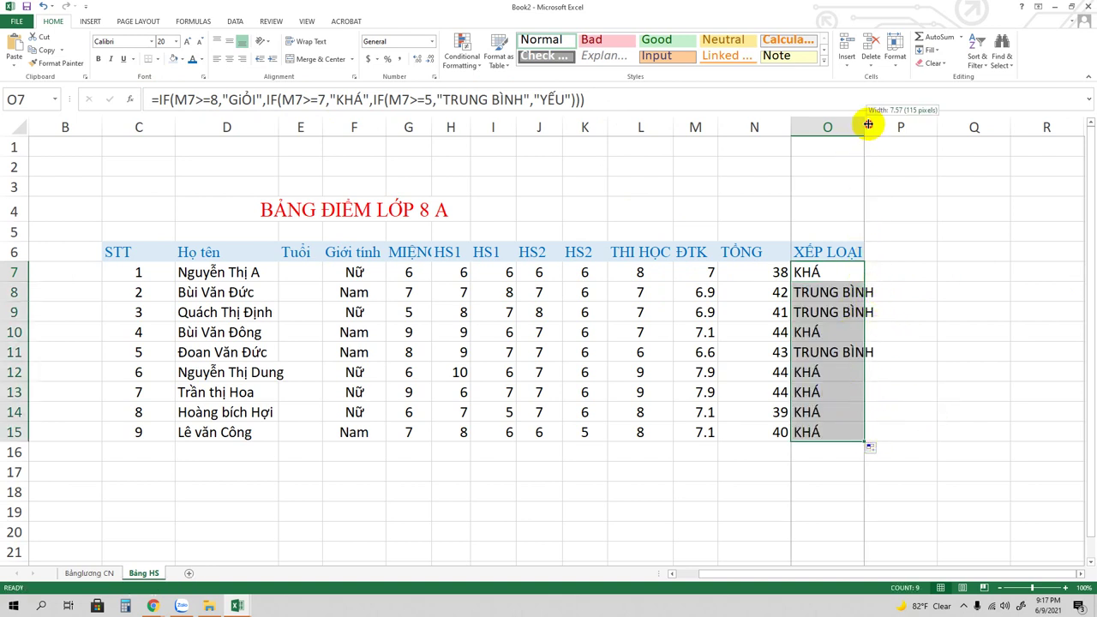
left_click_drag(865, 126, 899, 127)
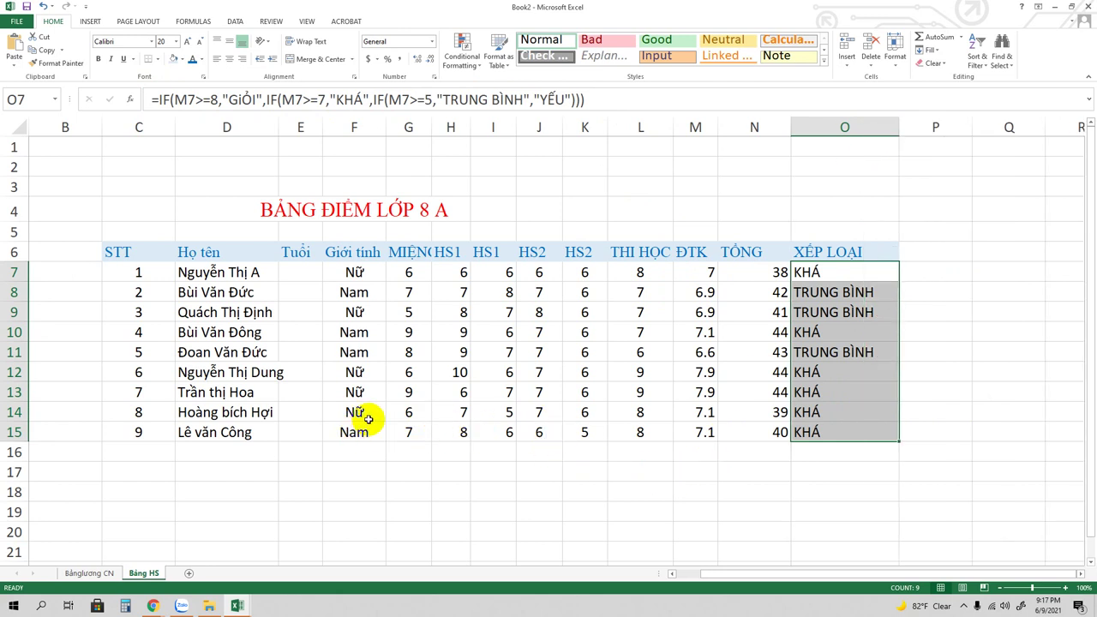
- Enter 8 in G14 and 9 in H14, I14, J14 and K14
left_click(413, 413)
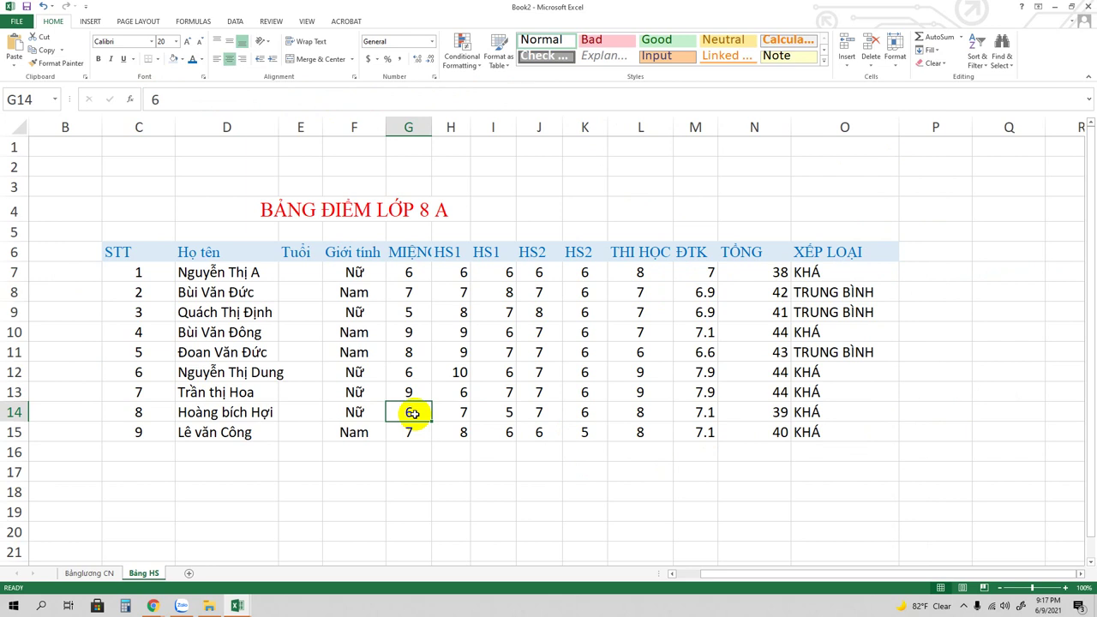
type("8")
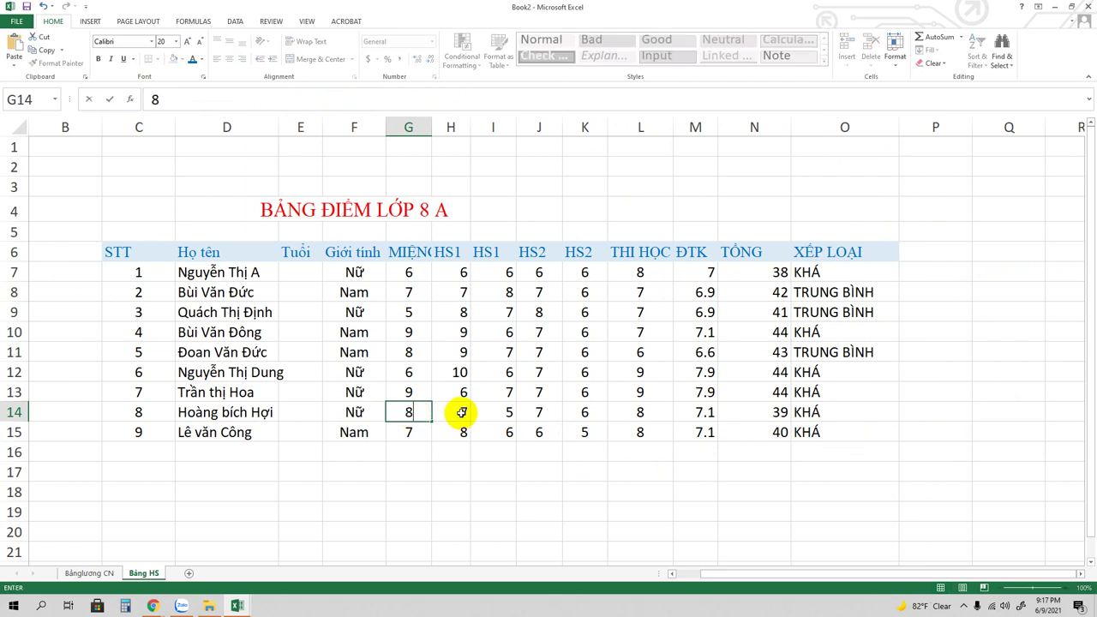
left_click(461, 412)
type("9")
left_click(508, 412)
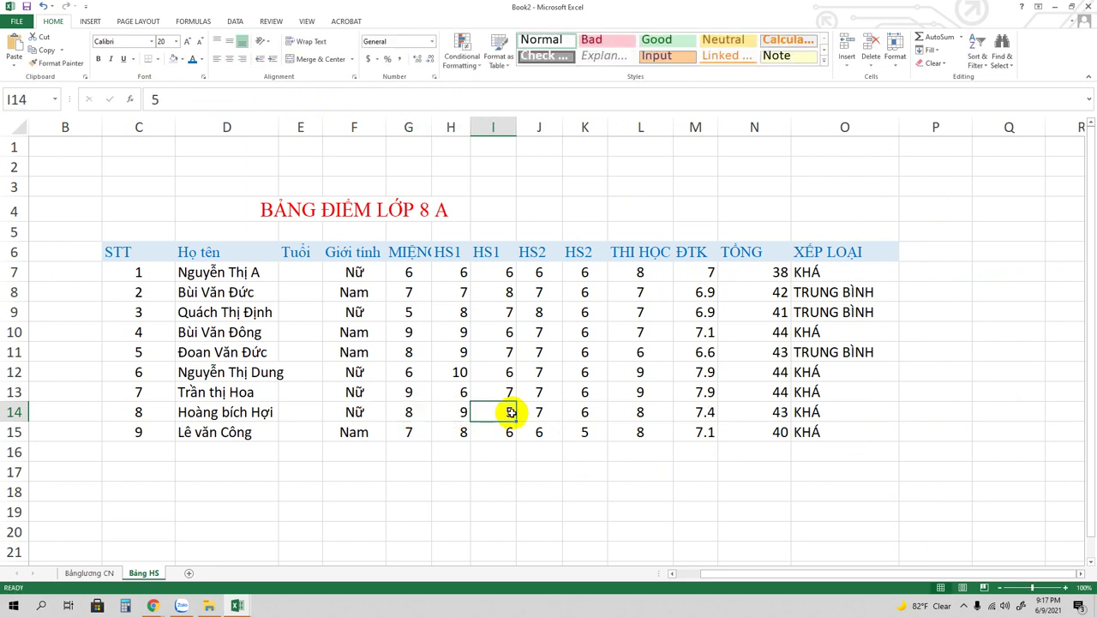
type("9")
left_click(551, 414)
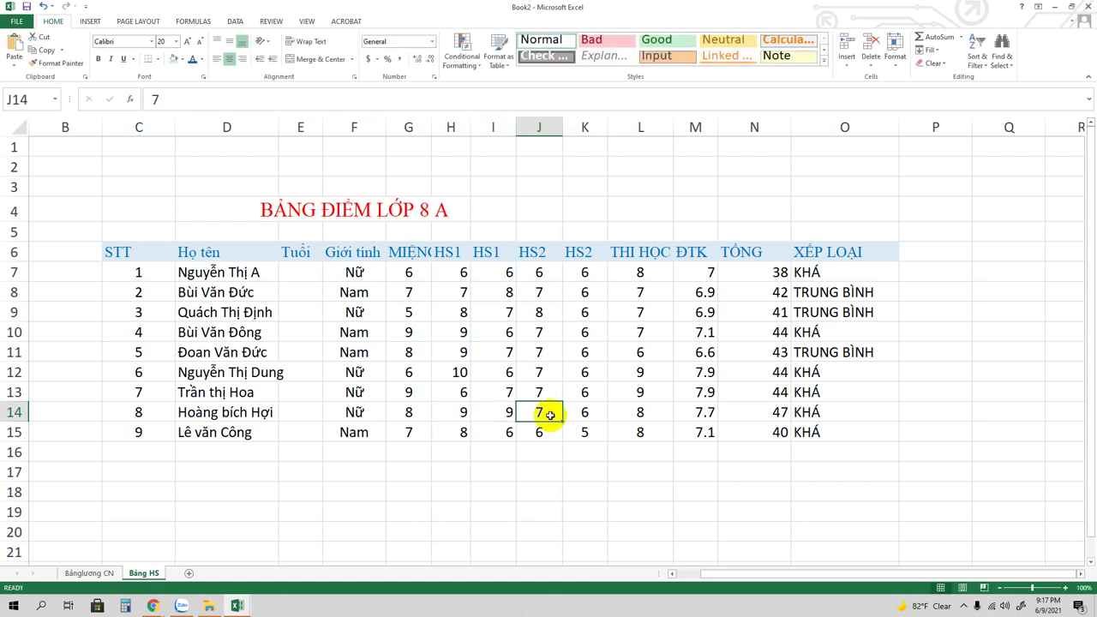
type("9")
left_click(582, 412)
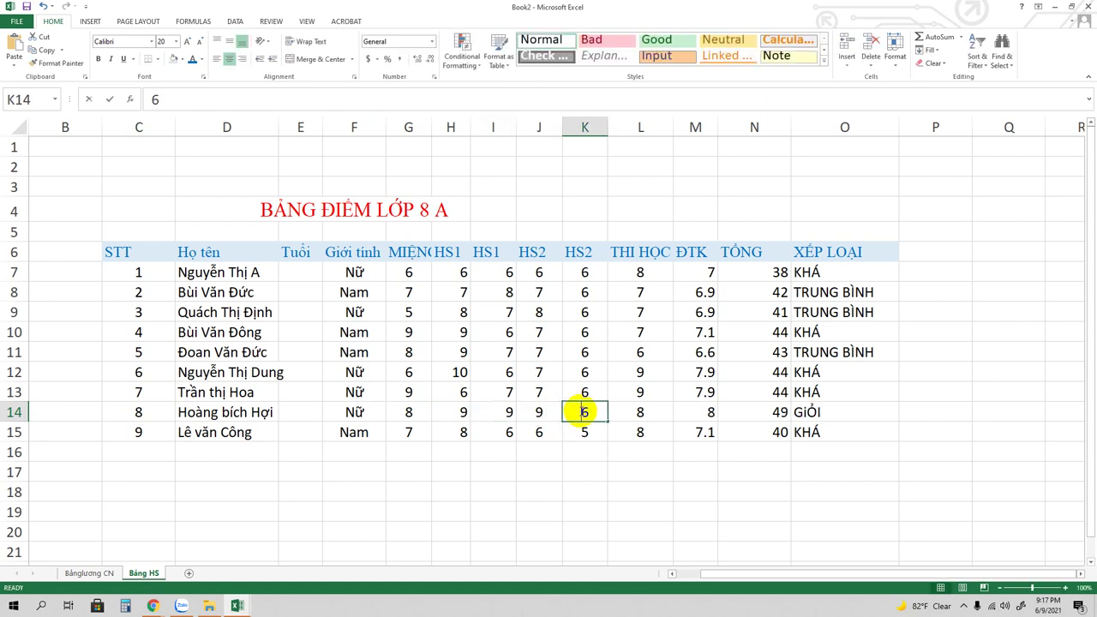
type("9")
left_click(640, 411)
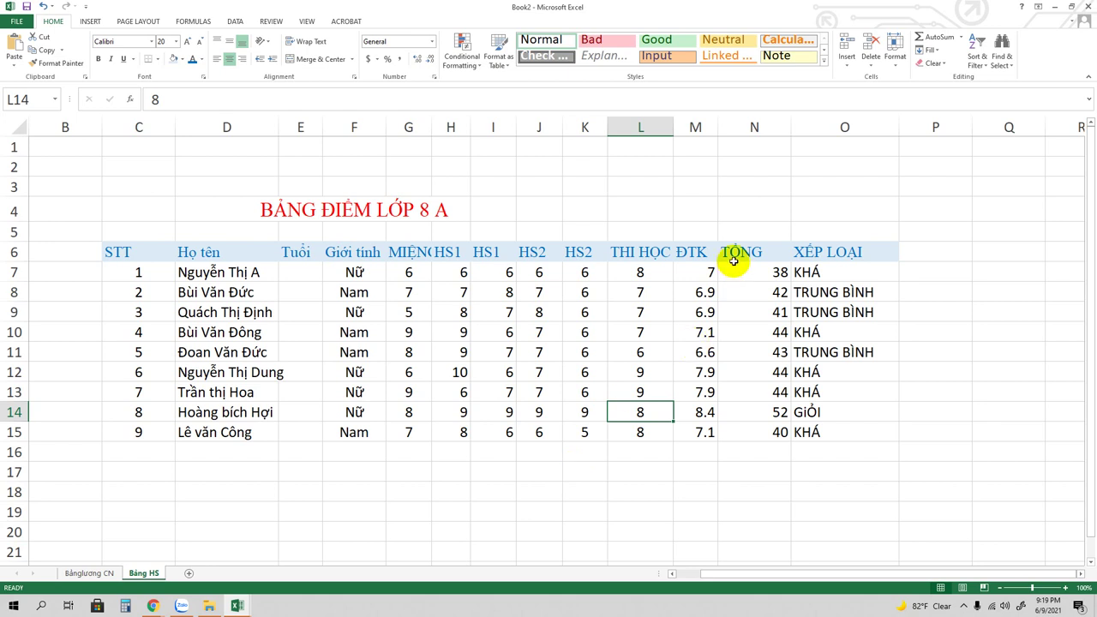
- Narrow the TỔNG column N and the XẾP LOẠI column O to fit their contents
left_click_drag(792, 131, 777, 131)
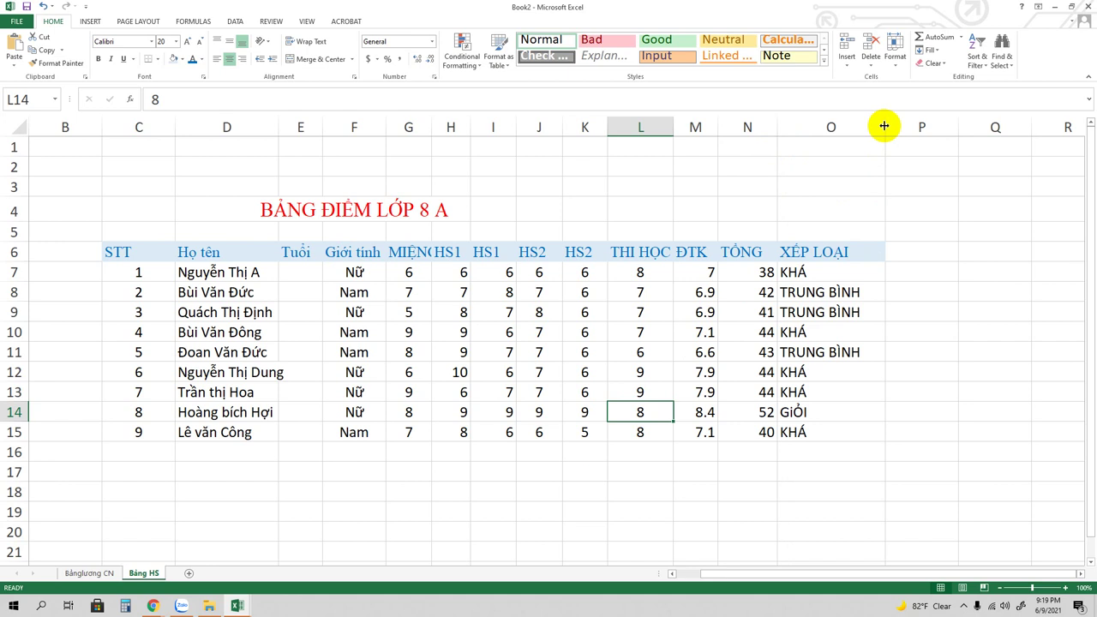
left_click_drag(882, 126, 867, 126)
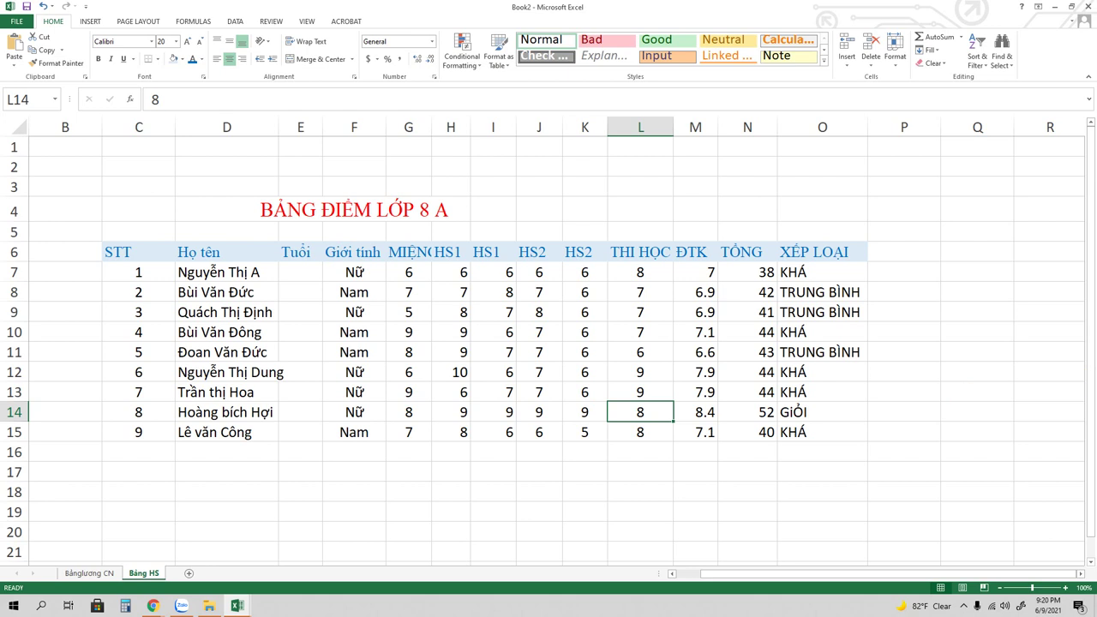
left_click(963, 606)
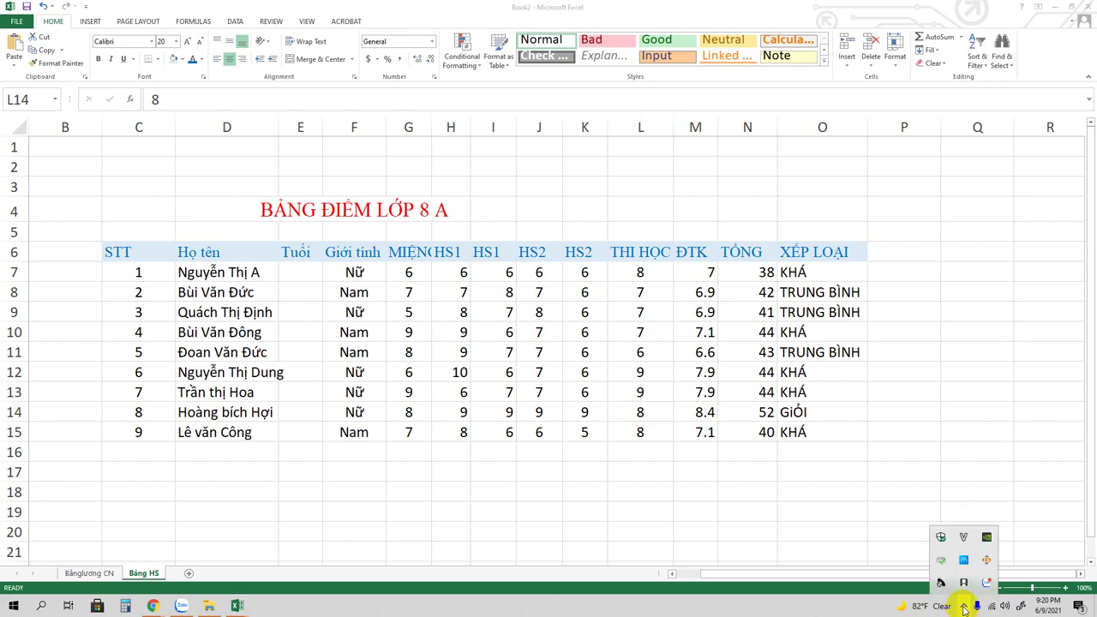